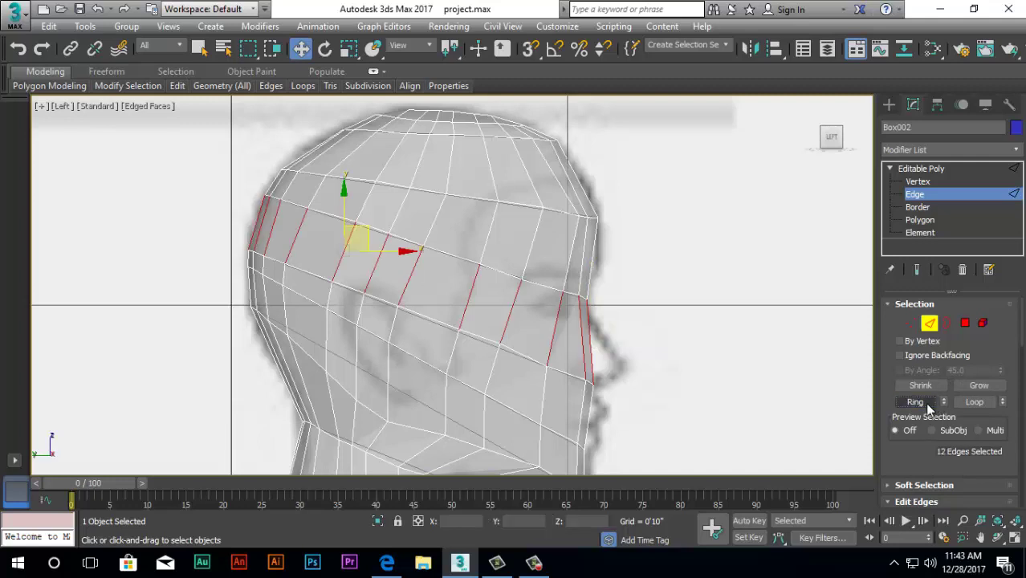
Select the three stacked profile edges from the forehead down to the nose and extend the selection to their edge rings around the head
scroll(999, 449, "down", 3)
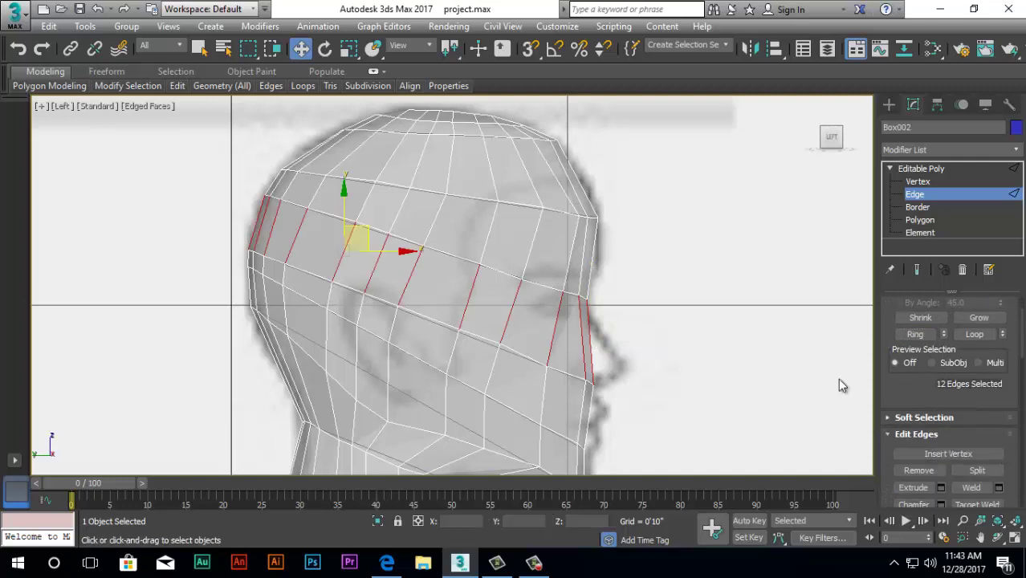
left_click(590, 272)
left_click(589, 341, "ctrl")
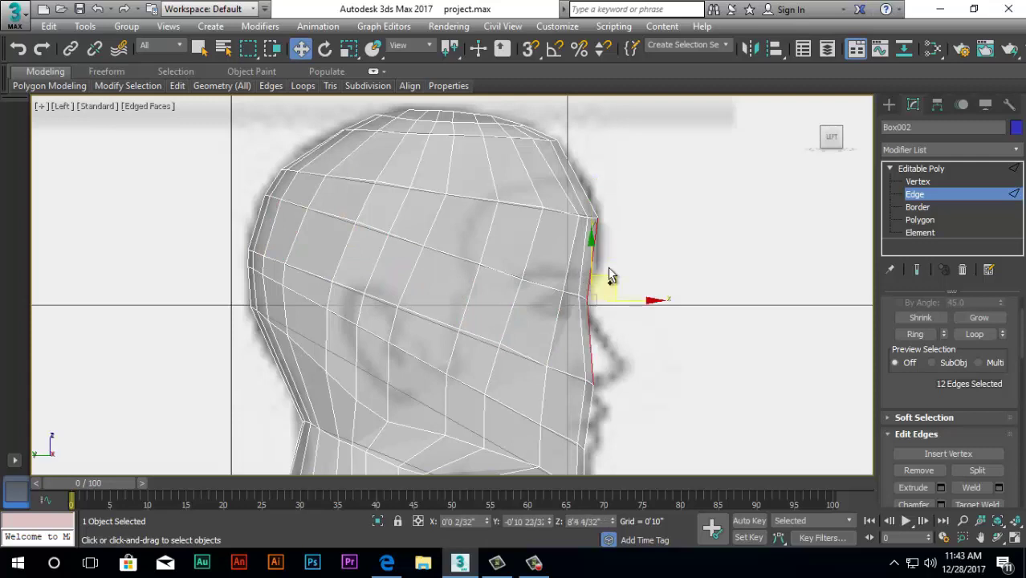
left_click(585, 193, "ctrl")
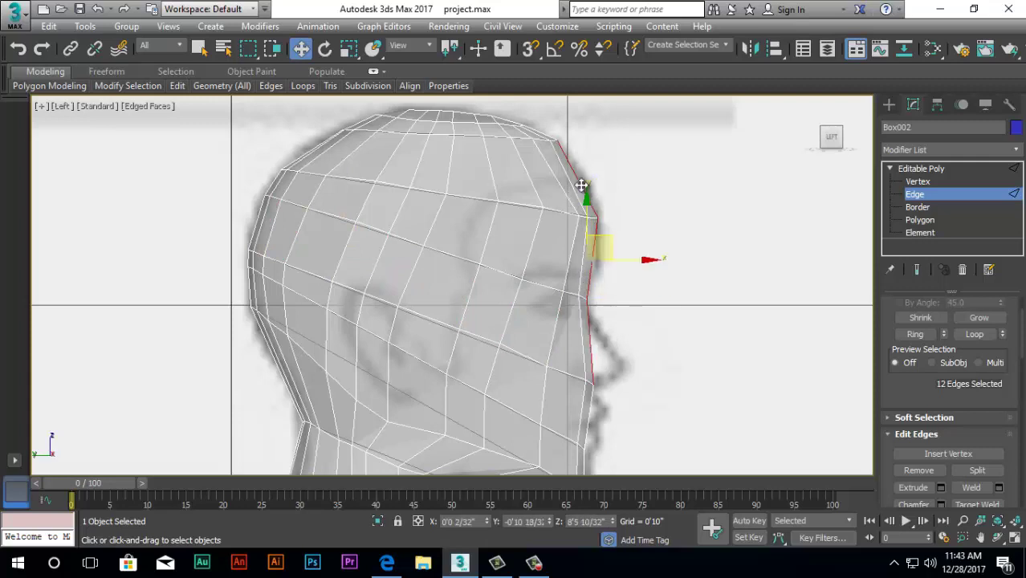
scroll(643, 339, "down", 4)
scroll(622, 403, "up", 2)
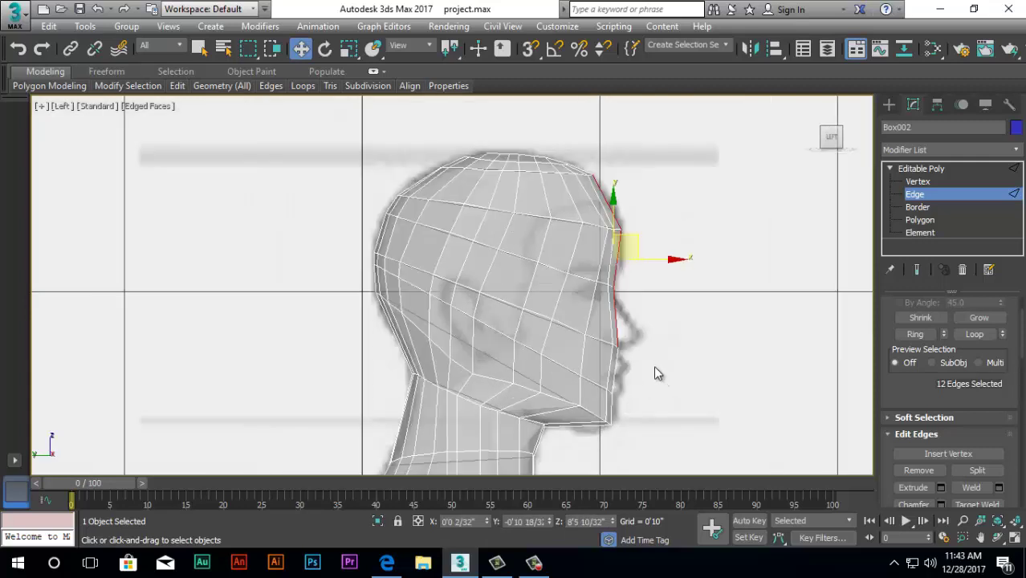
scroll(901, 423, "down", 2)
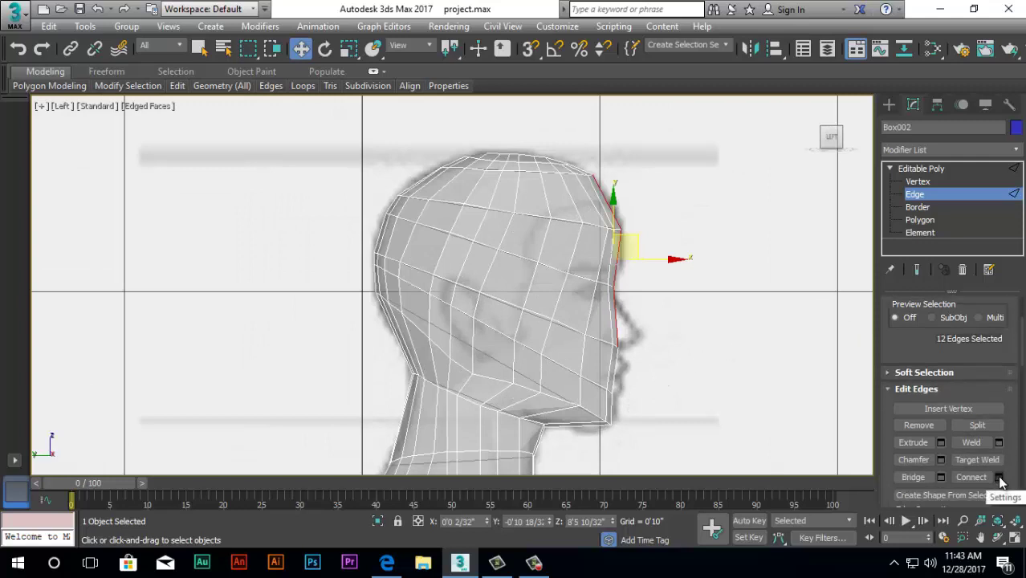
left_click(999, 477)
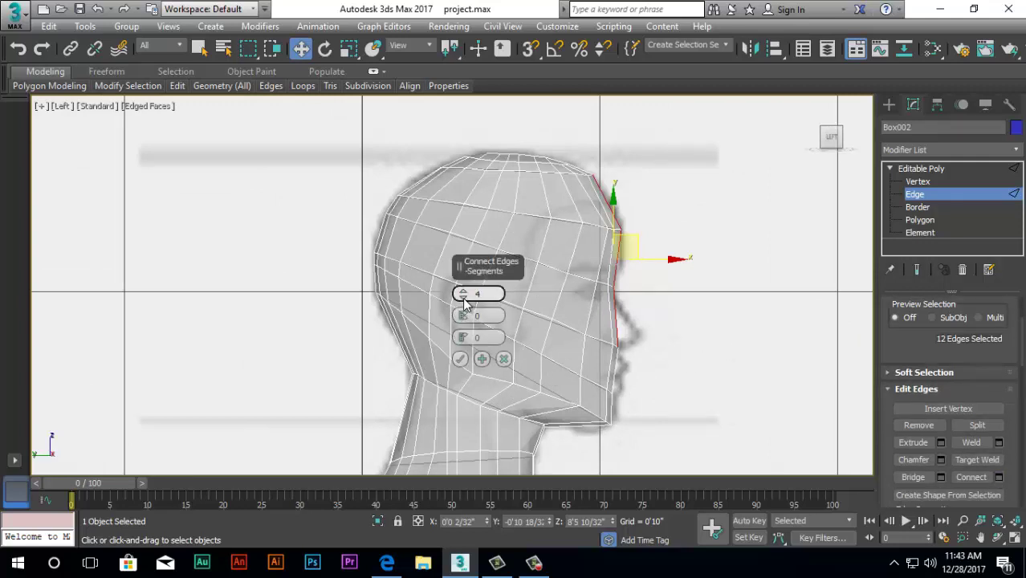
left_click(503, 359)
scroll(937, 393, "up", 3)
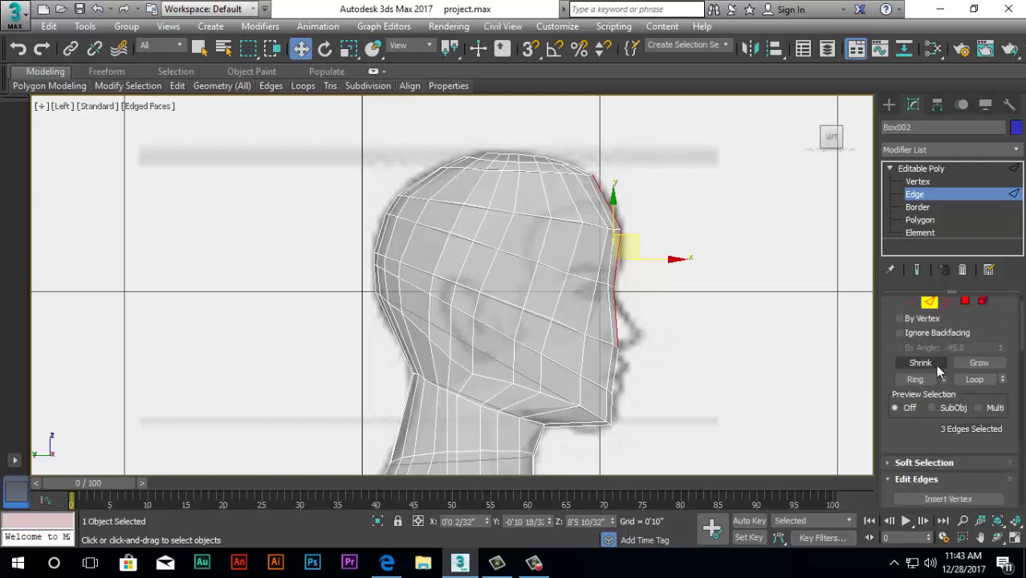
scroll(937, 377, "up", 1)
left_click(915, 403)
scroll(977, 455, "down", 2)
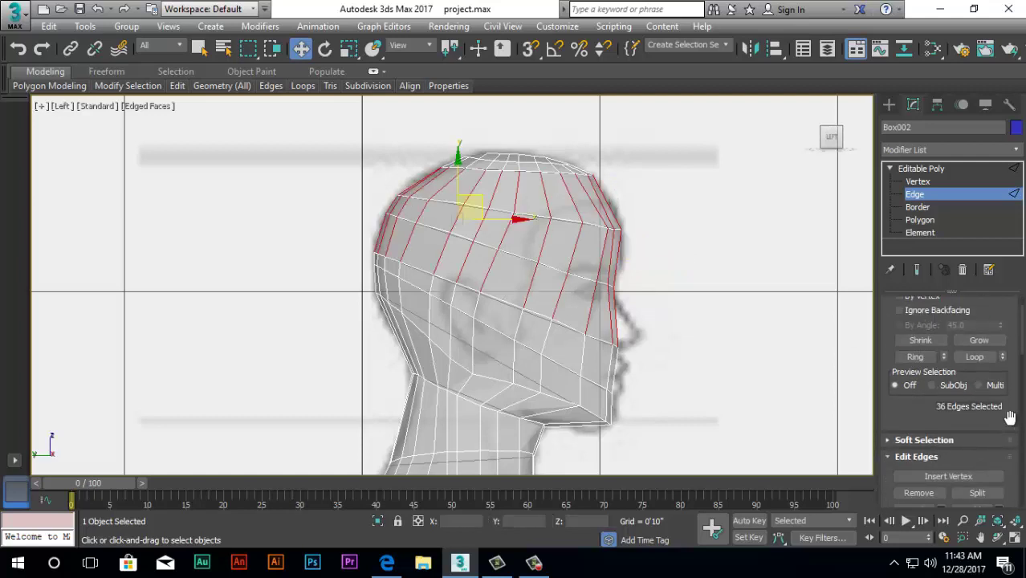
Connect the selected edge rings with 1 segment, leaving pinch and slide at 0
scroll(1010, 417, "down", 2)
left_click(998, 476)
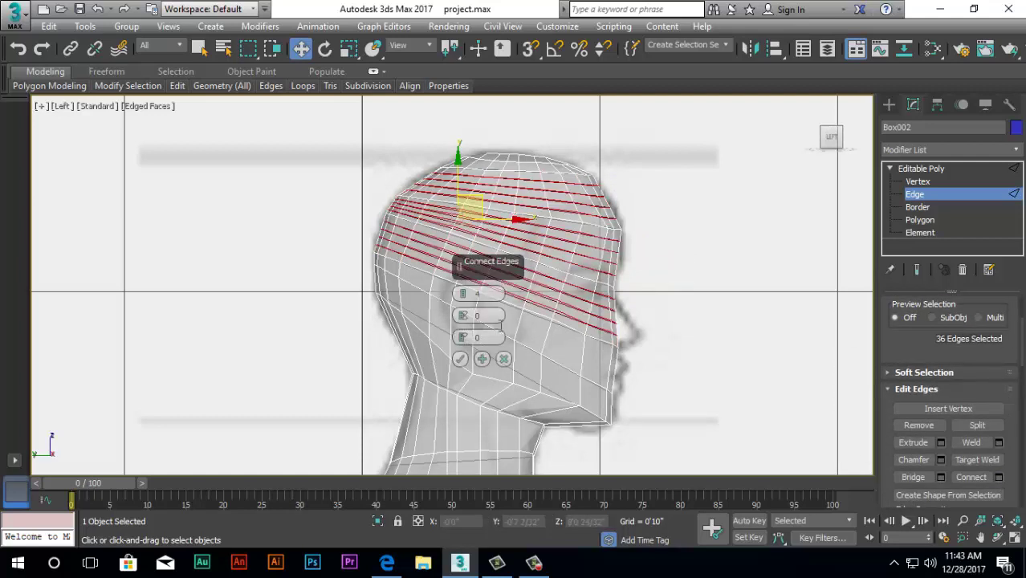
left_click(466, 297)
left_click(465, 297)
left_click(466, 298)
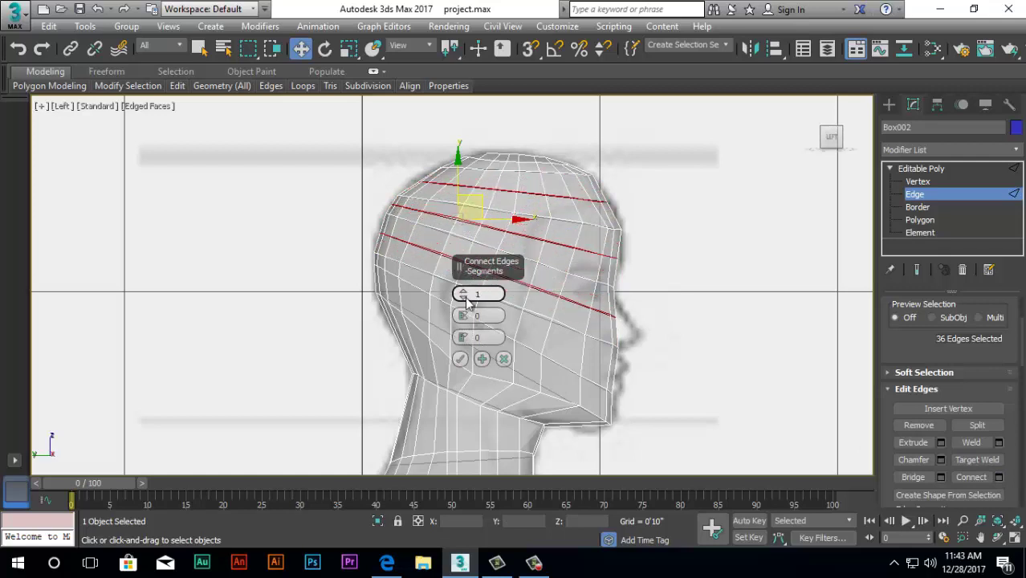
scroll(542, 309, "up", 2)
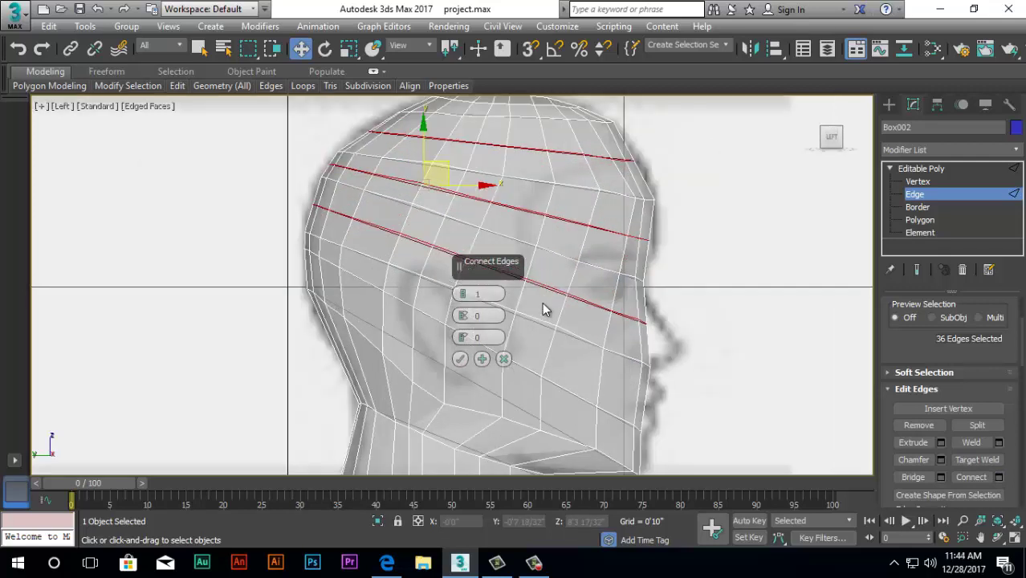
left_click(460, 359)
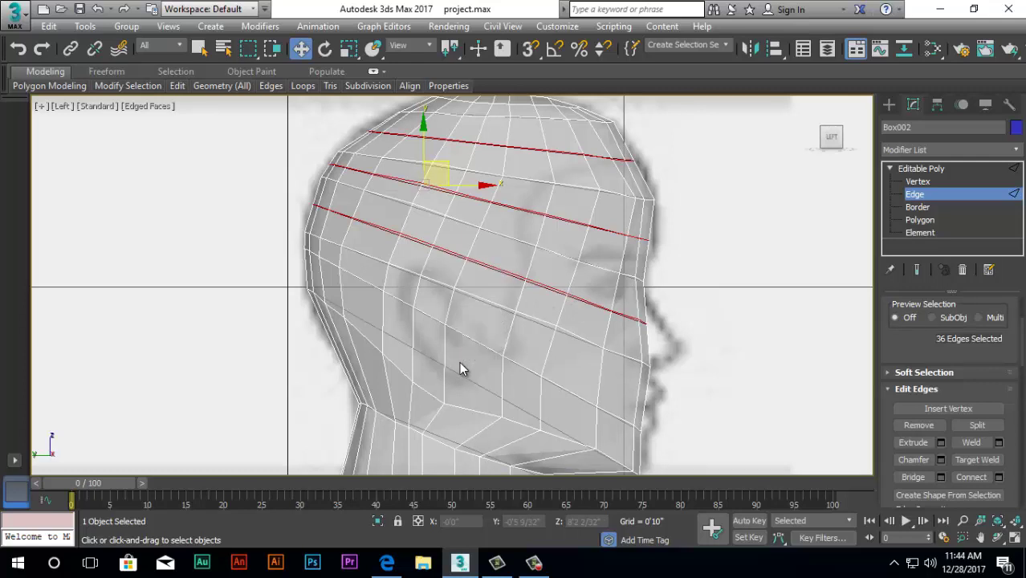
Select the lowest new edge loop, which meets the face at the nose, and scale it up slightly toward the reference outline
left_click(718, 258)
left_click(624, 316)
scroll(949, 360, "up", 2)
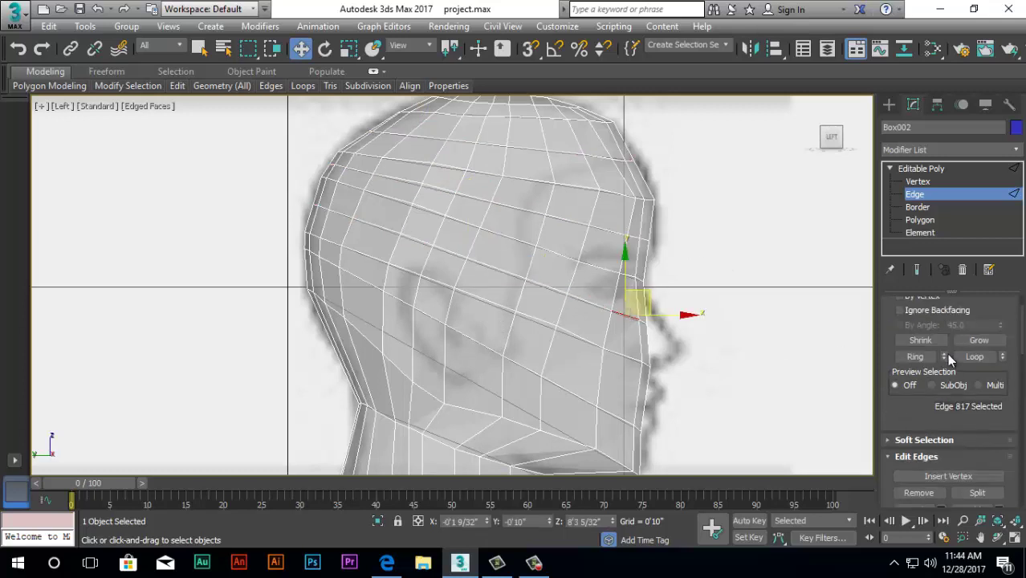
left_click(640, 321)
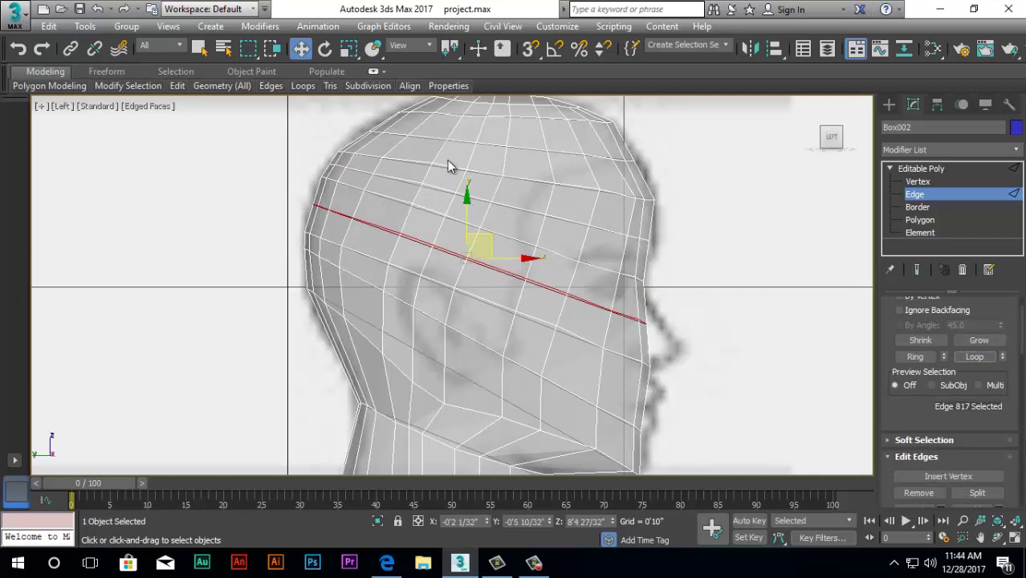
left_click(348, 49)
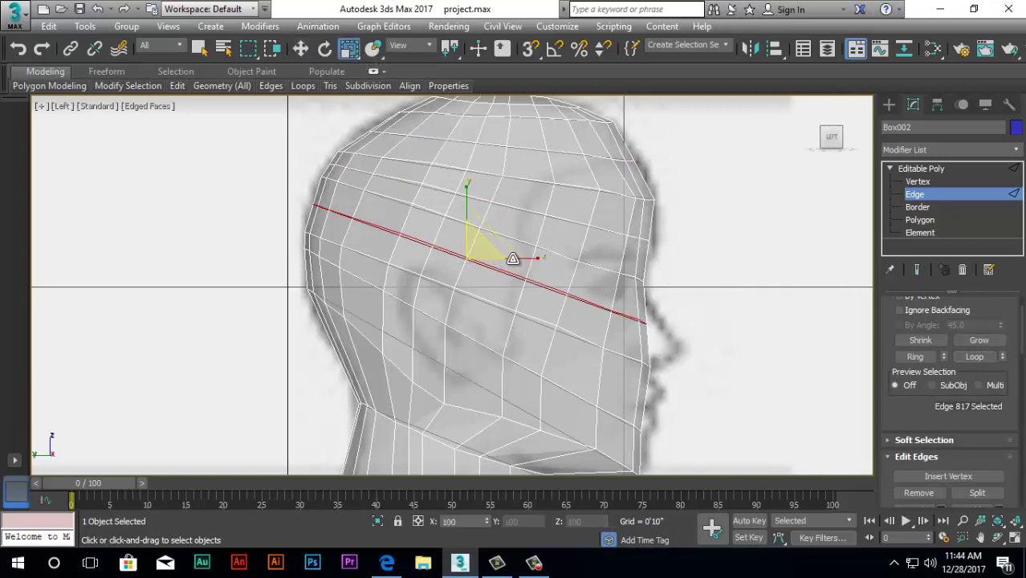
left_click_drag(516, 258, 520, 257)
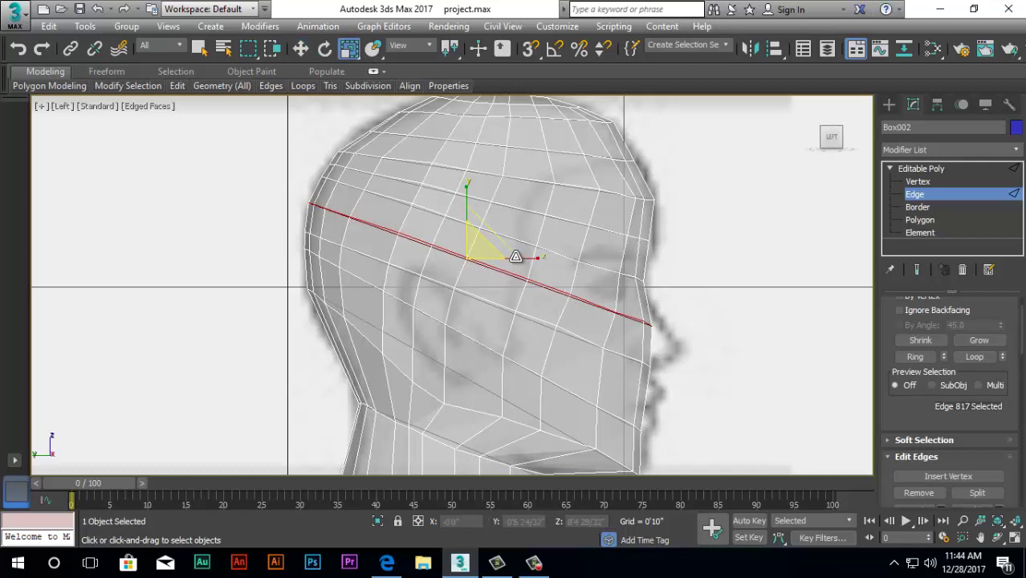
left_click(699, 297)
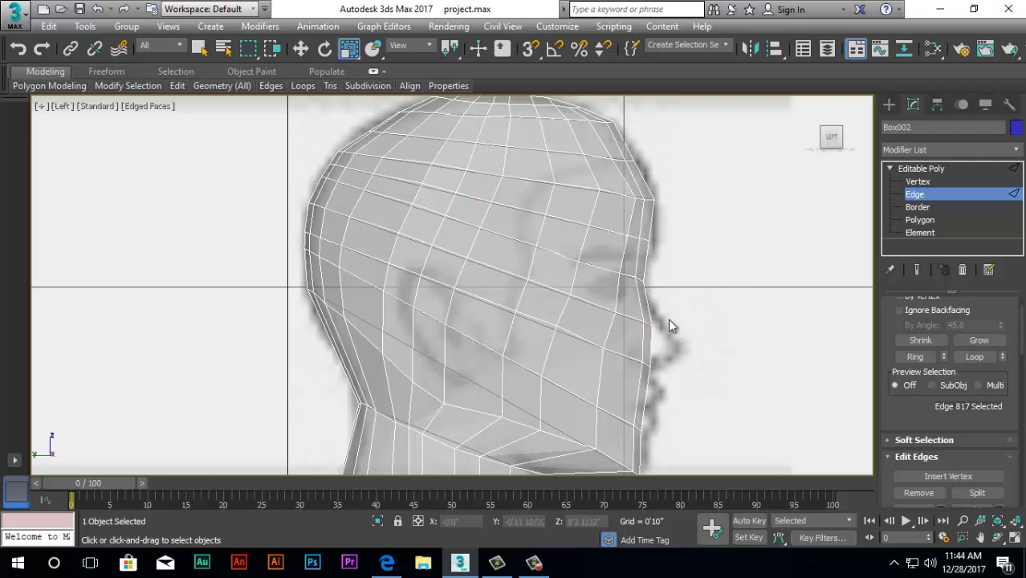
left_click_drag(668, 310, 658, 337)
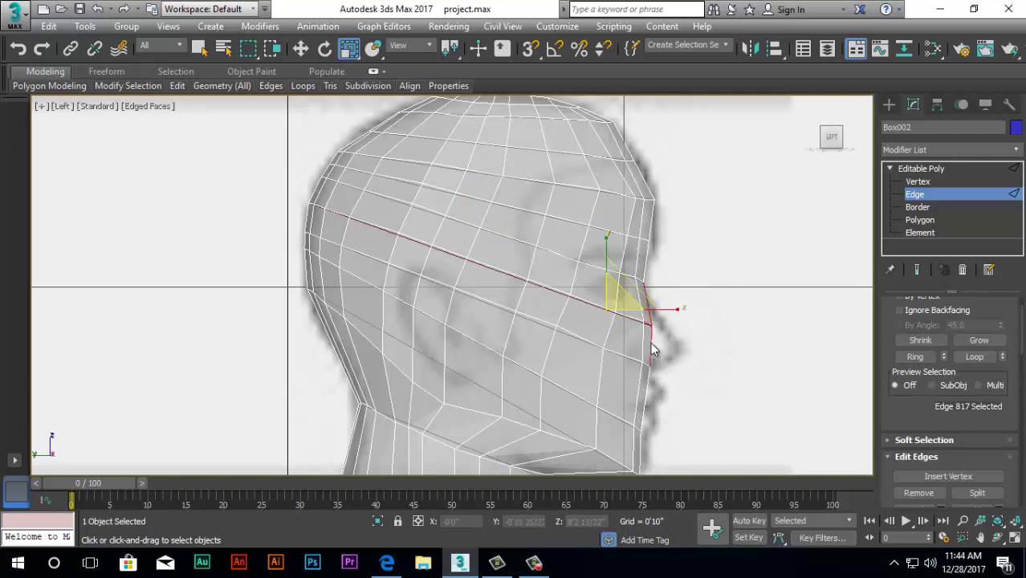
left_click(641, 326)
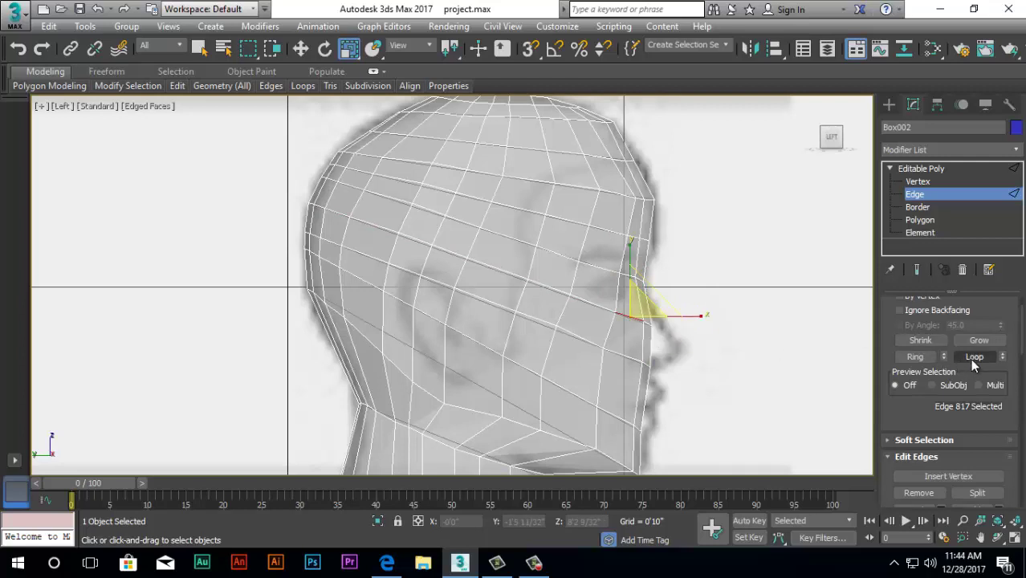
left_click(973, 355)
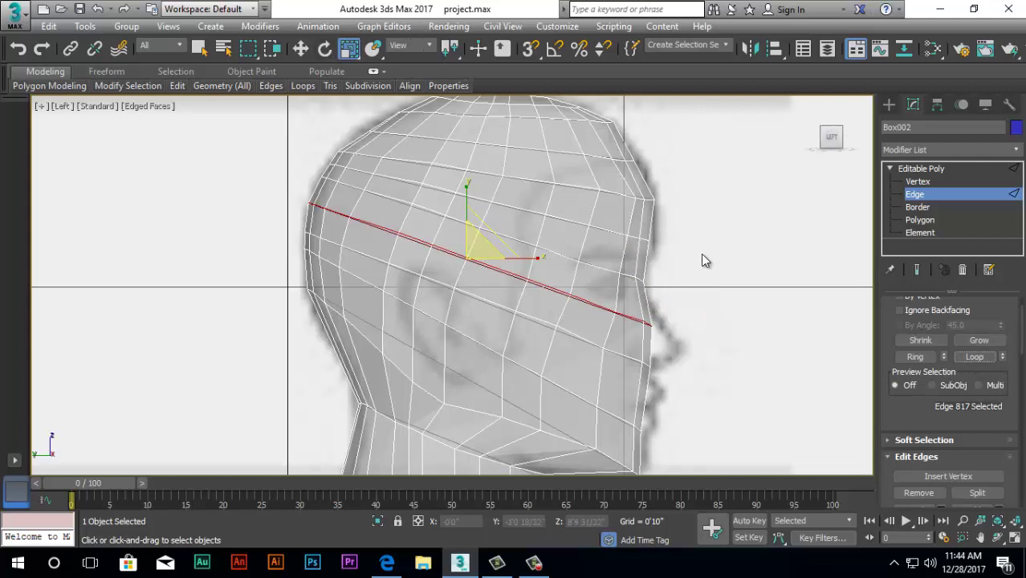
Select the new edge loop at brow level and scale it up slightly to approach the reference head outline
left_click(634, 239)
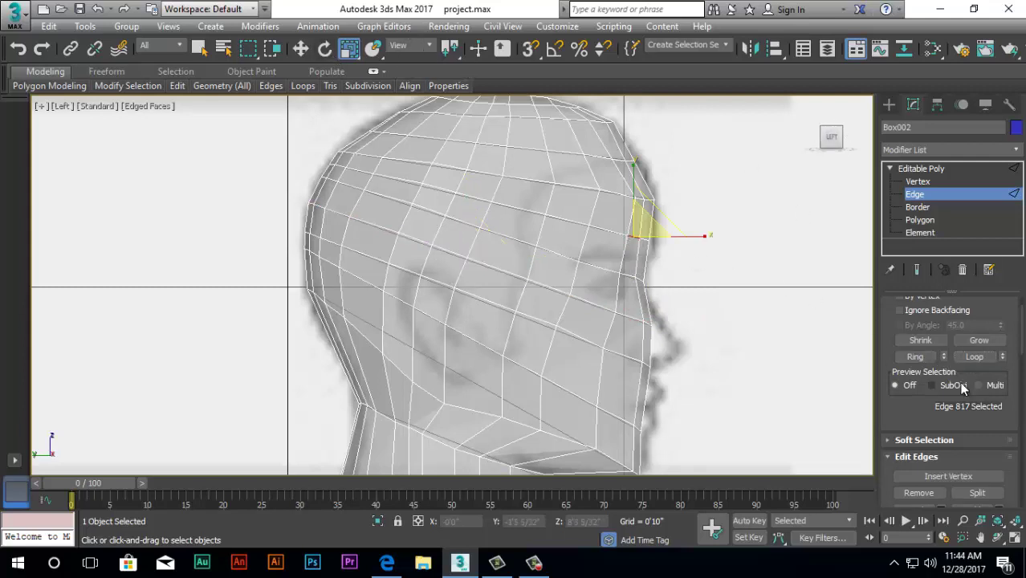
left_click(974, 357)
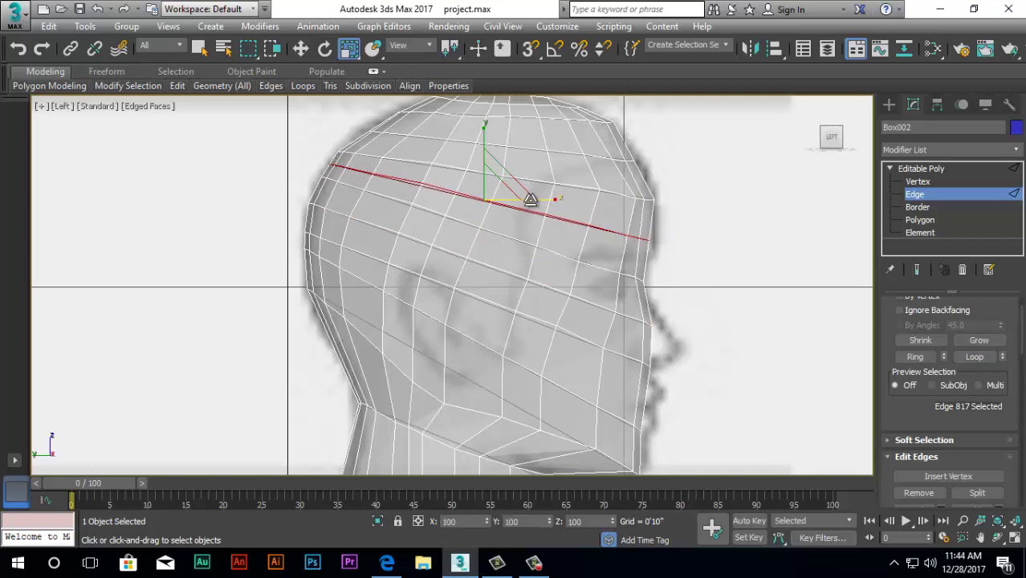
left_click_drag(530, 199, 530, 199)
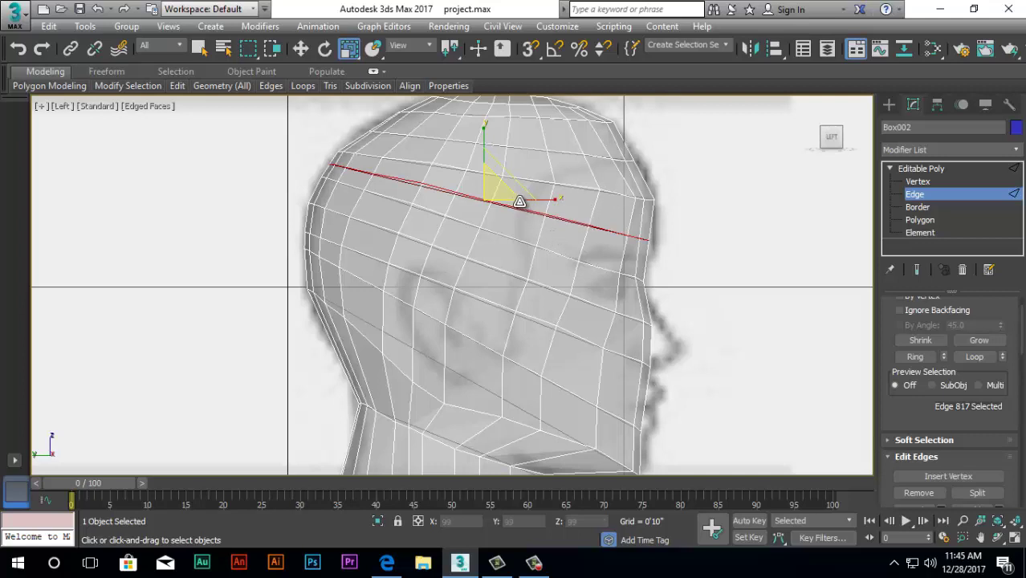
left_click_drag(518, 201, 511, 196)
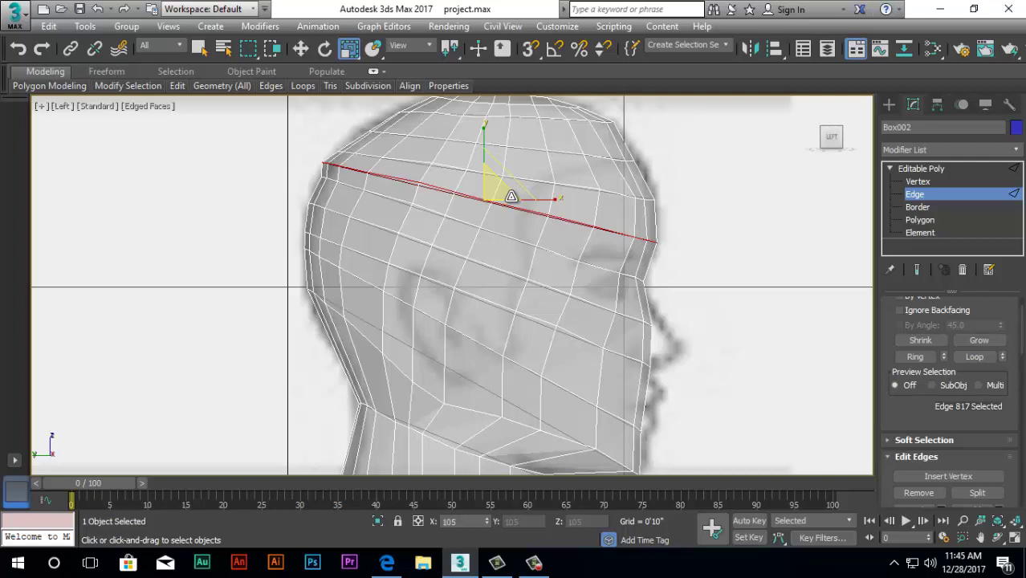
left_click_drag(513, 197, 519, 199)
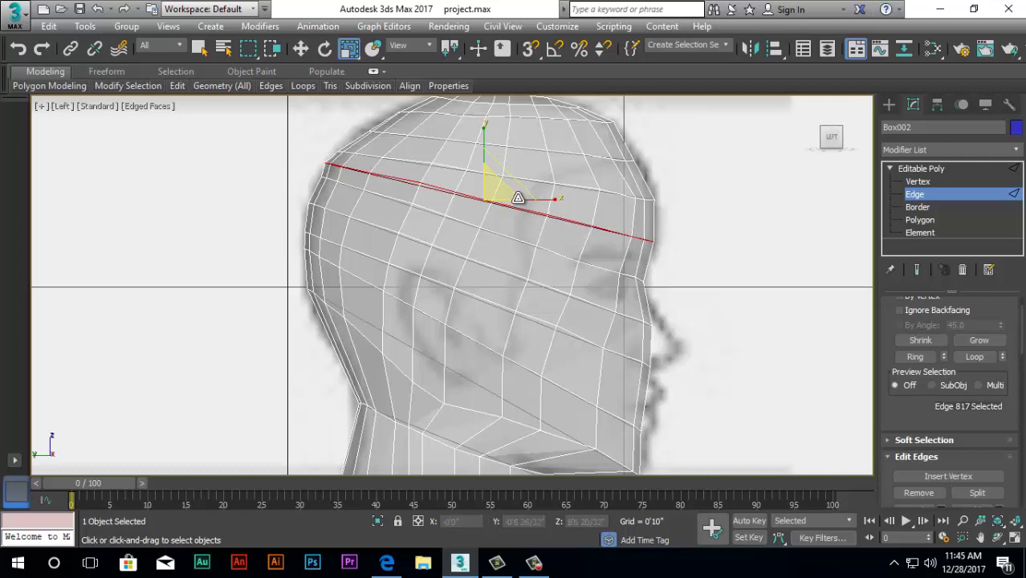
Move the brow-level edge loop slightly forward and down so that it follows the reference brow
left_click(302, 49)
left_click_drag(545, 199, 551, 200)
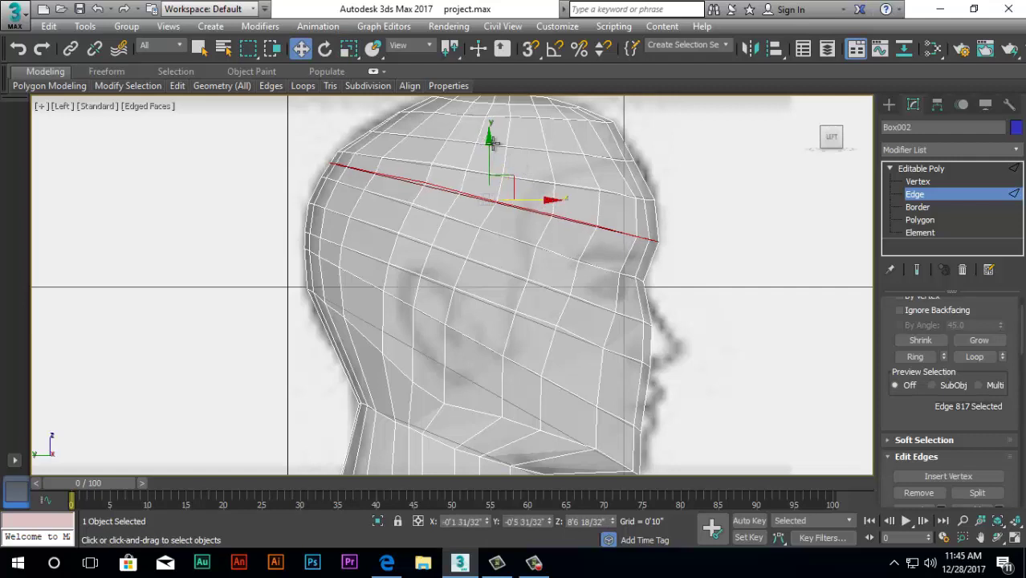
left_click_drag(488, 143, 488, 145)
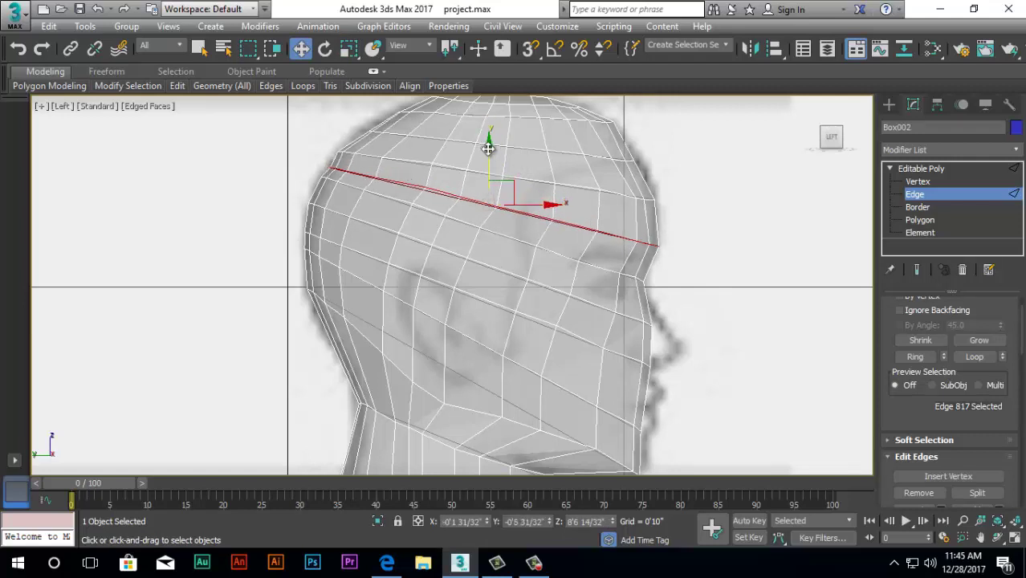
left_click_drag(535, 211, 531, 213)
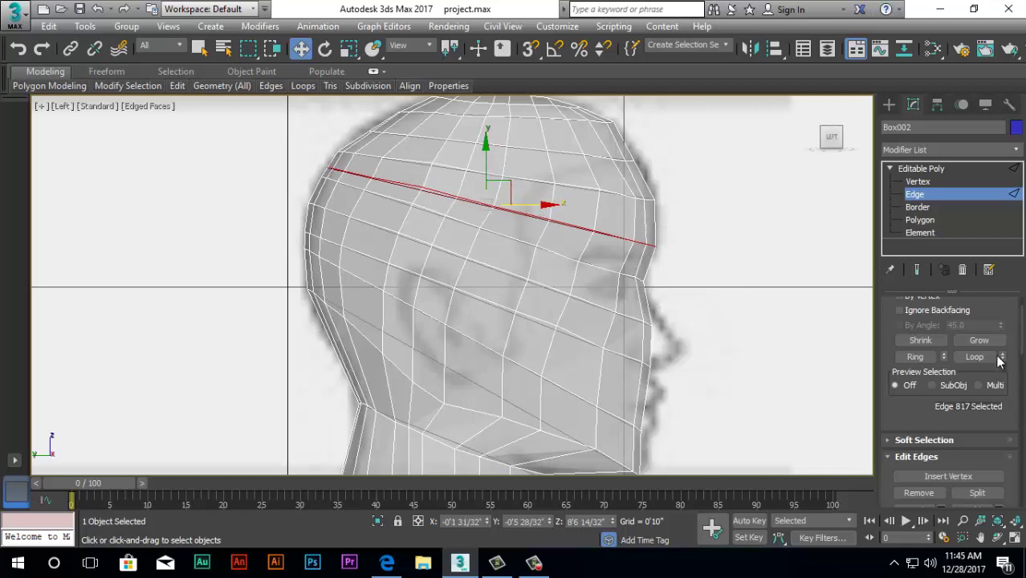
left_click(619, 193)
left_click(969, 358)
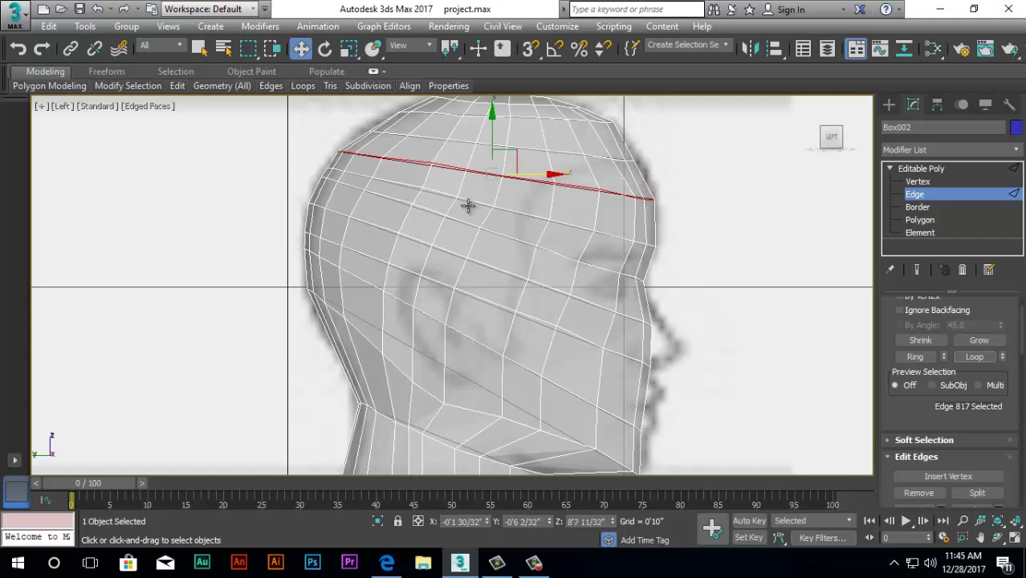
scroll(469, 252, "down", 2)
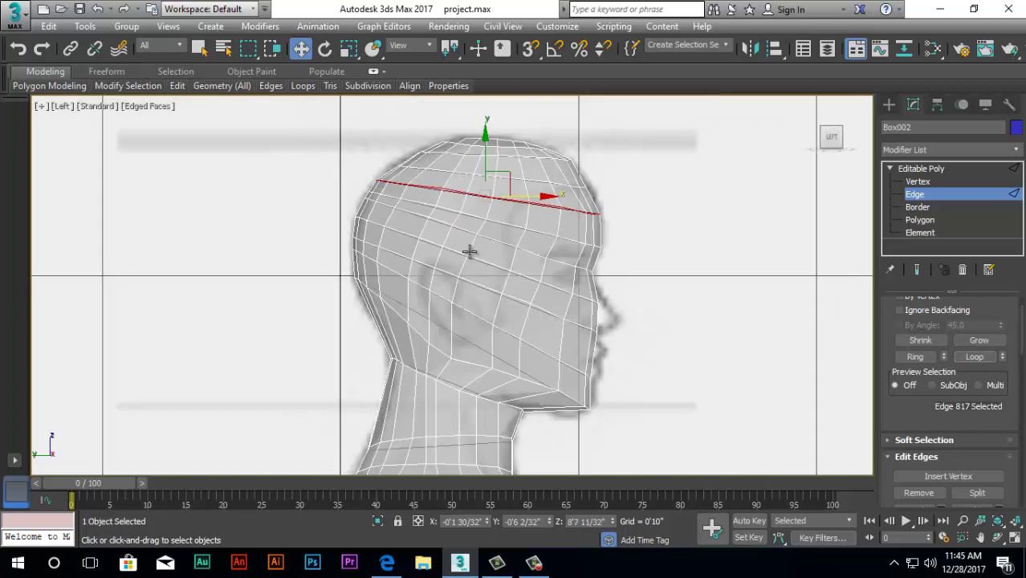
scroll(501, 143, "up", 2)
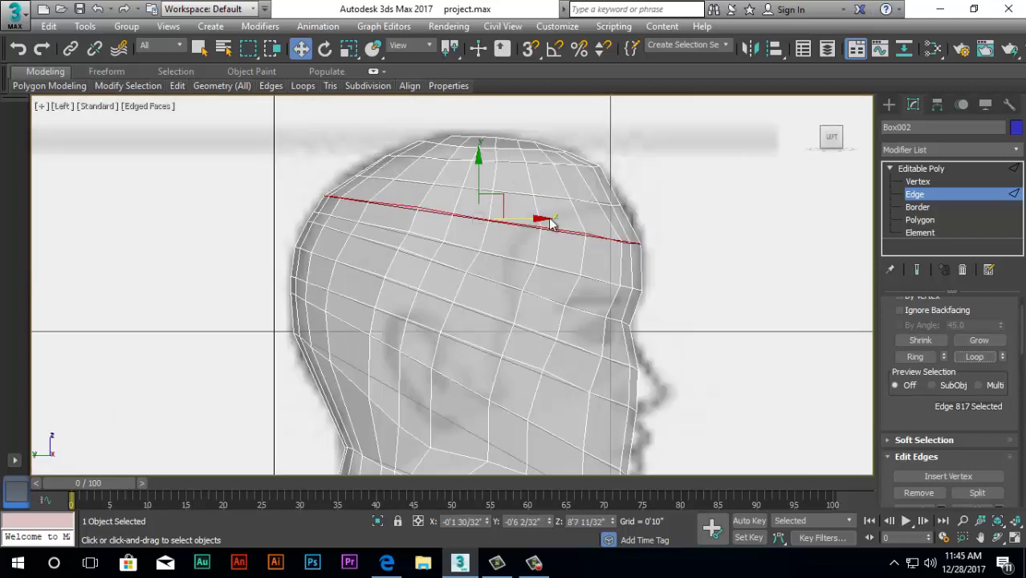
Select the new edge loop across the upper forehead and scale it up slightly to meet the reference outline
left_click(558, 200)
left_click(975, 358)
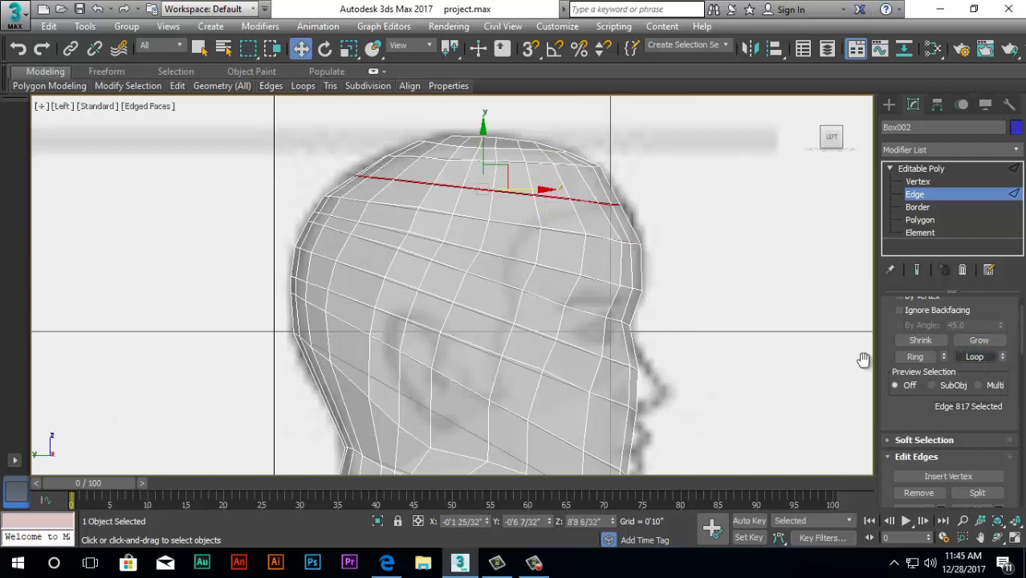
left_click(350, 51)
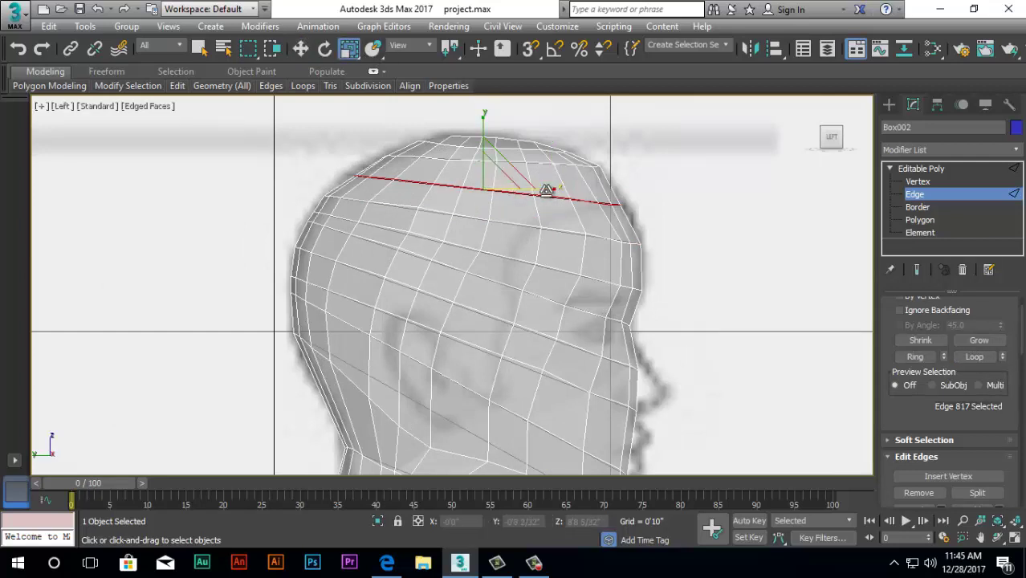
left_click_drag(548, 187, 549, 189)
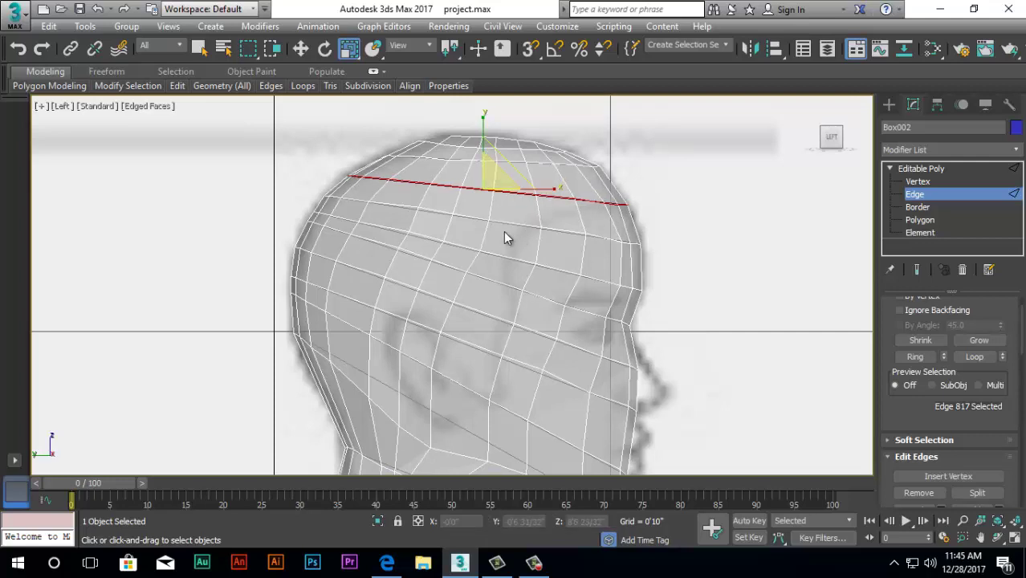
Select the edge loop just below the crown and move it slightly backward to fit the reference outline
left_click(584, 167)
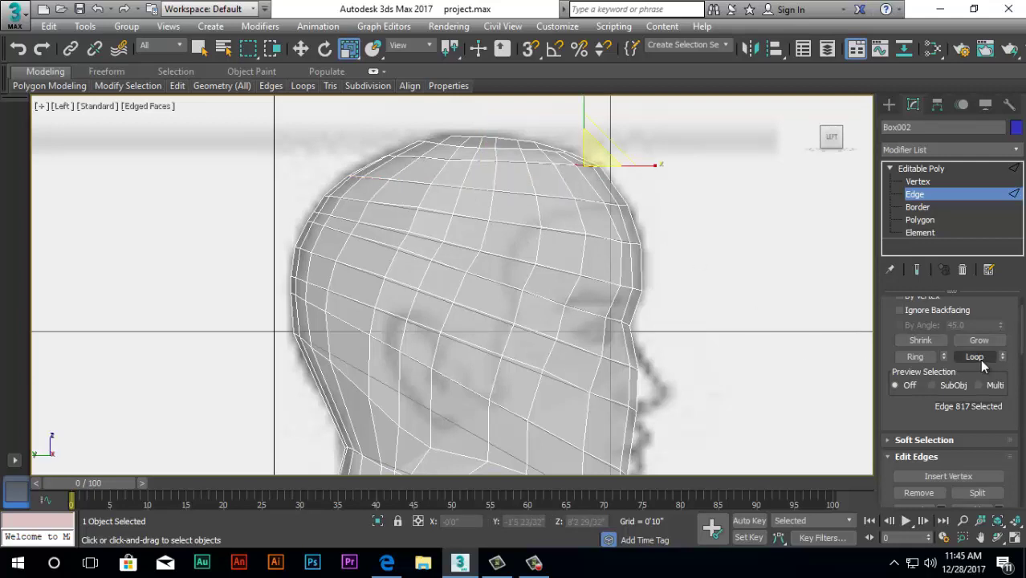
left_click(974, 356)
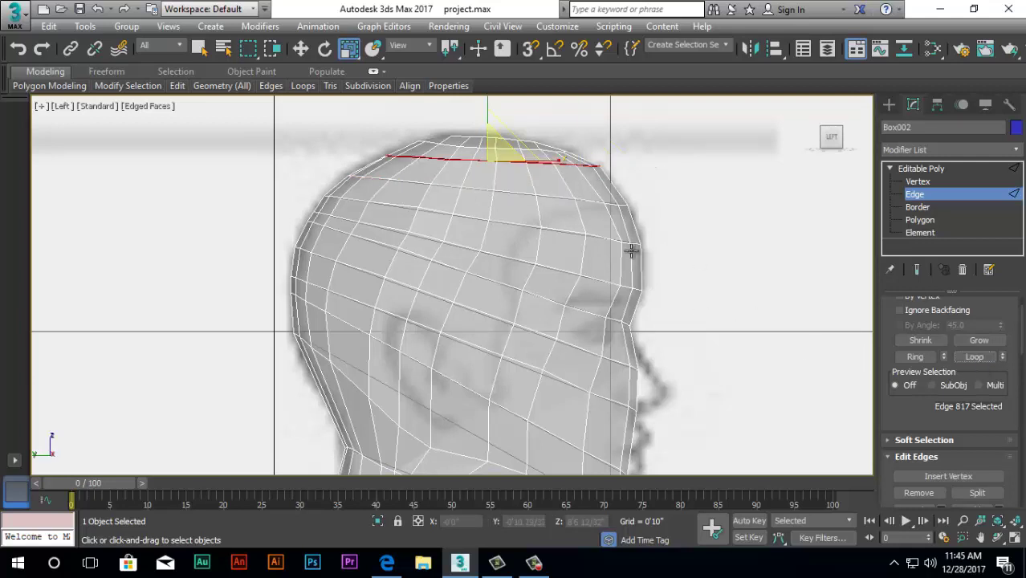
left_click(300, 49)
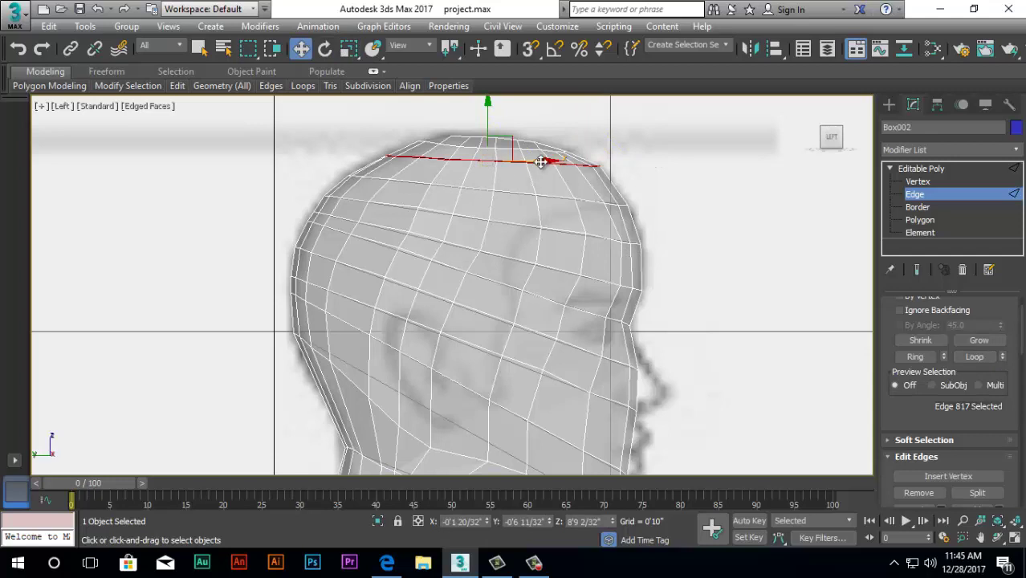
left_click_drag(541, 162, 534, 165)
Pull the front profile vertex at nose level forward and down to the tip of the reference nose
scroll(402, 179, "down", 5)
scroll(487, 273, "up", 2)
scroll(496, 231, "up", 3)
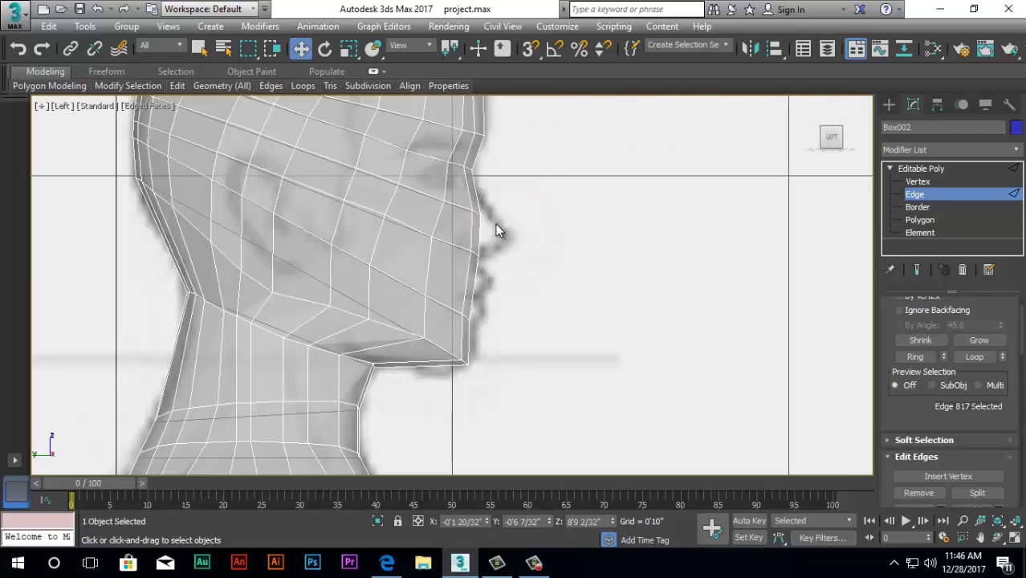
scroll(533, 265, "down", 3)
scroll(469, 178, "up", 3)
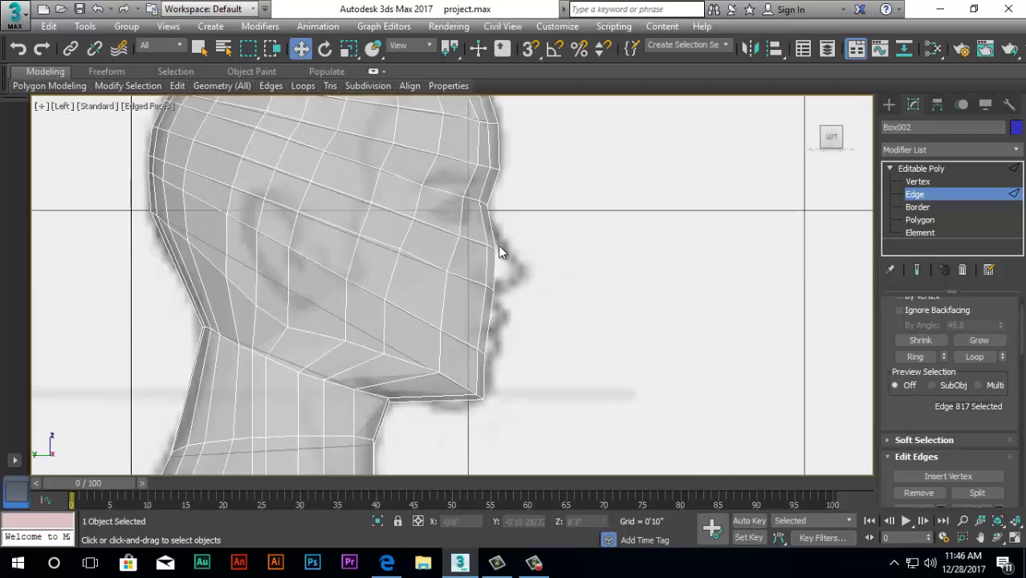
left_click(923, 182)
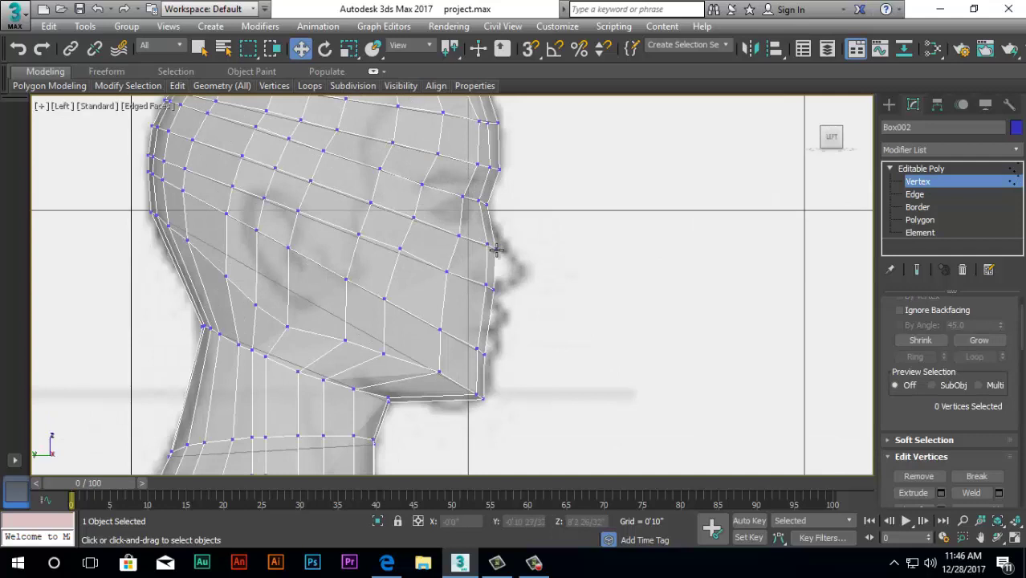
left_click(495, 246)
left_click(526, 248)
left_click(495, 249)
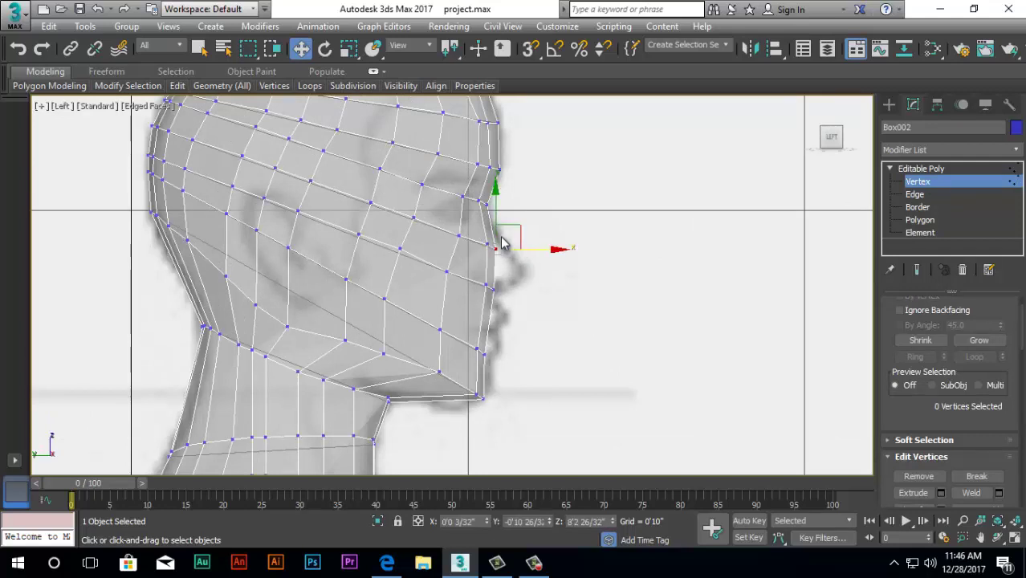
left_click_drag(533, 252, 555, 262)
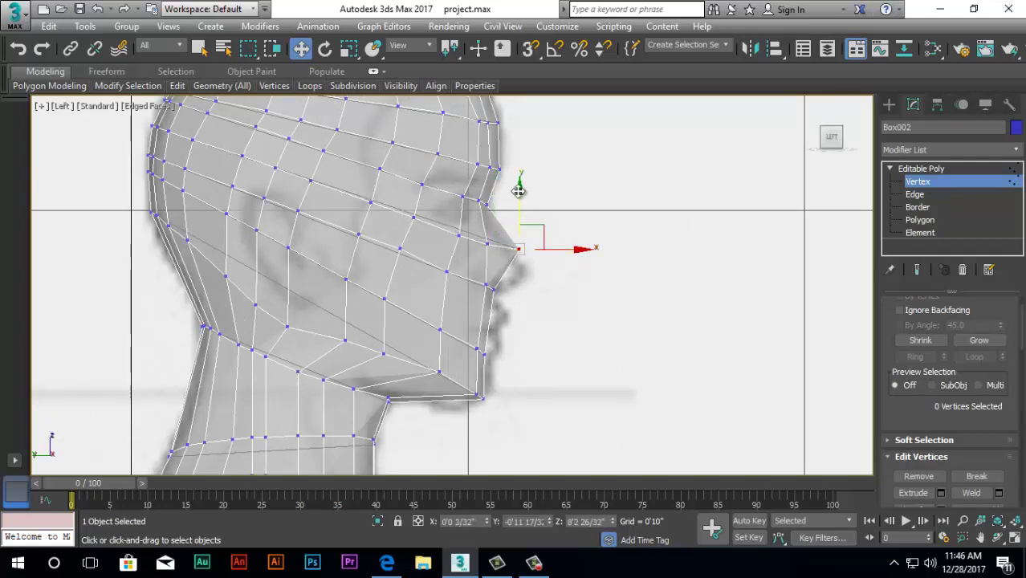
left_click_drag(527, 217, 584, 274)
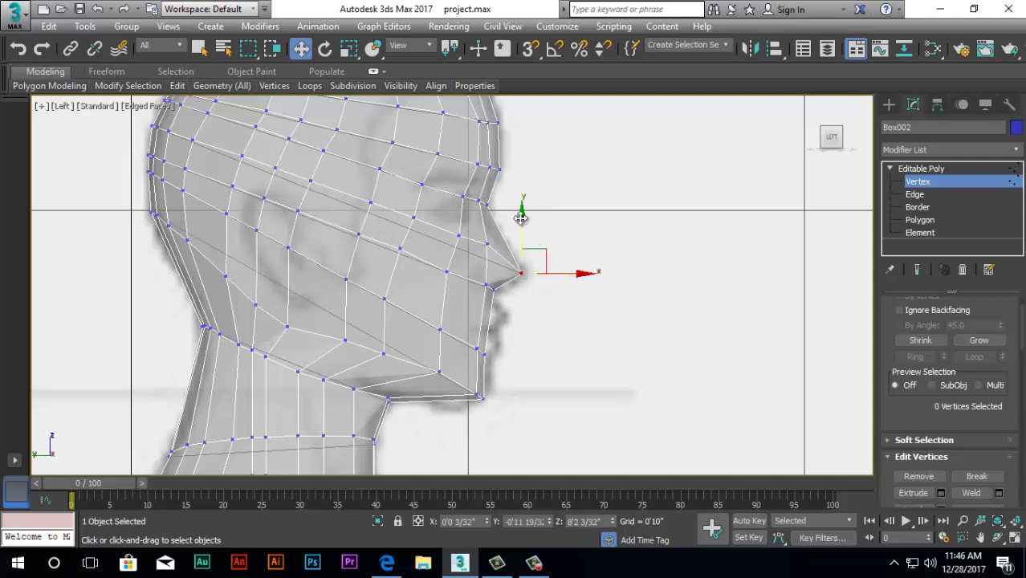
left_click_drag(520, 216, 520, 223)
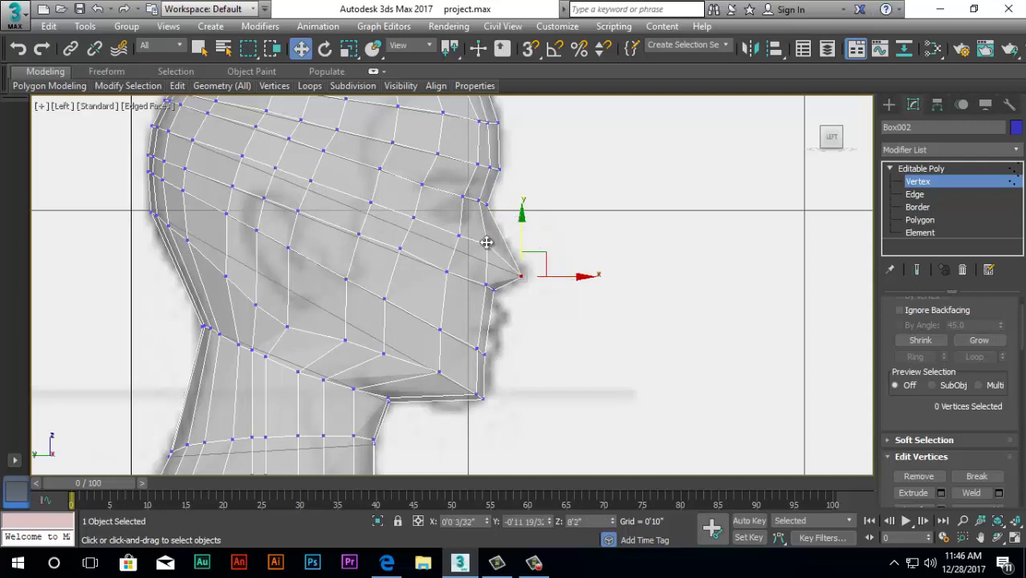
Lower the vertex beside the nose and the next two vertices of its row below the eye, shifting those two slightly back
left_click(487, 242)
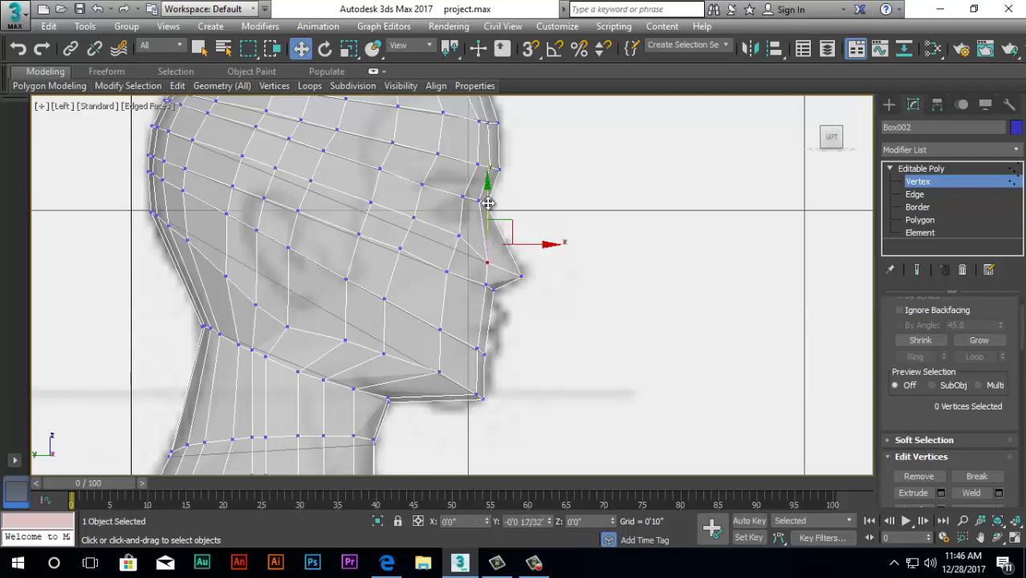
left_click_drag(502, 242, 474, 235)
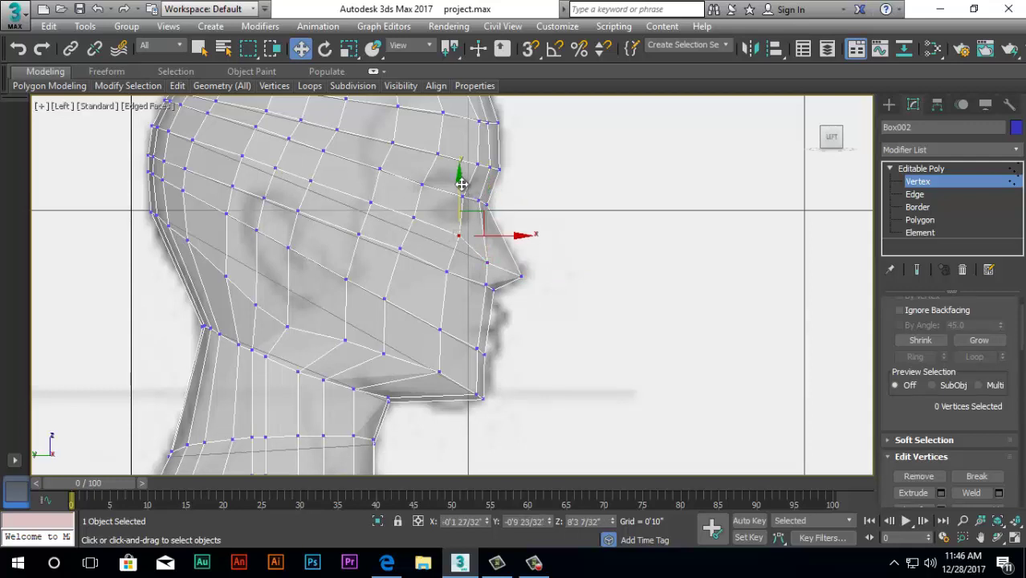
left_click_drag(458, 177, 460, 194)
left_click_drag(515, 251, 509, 251)
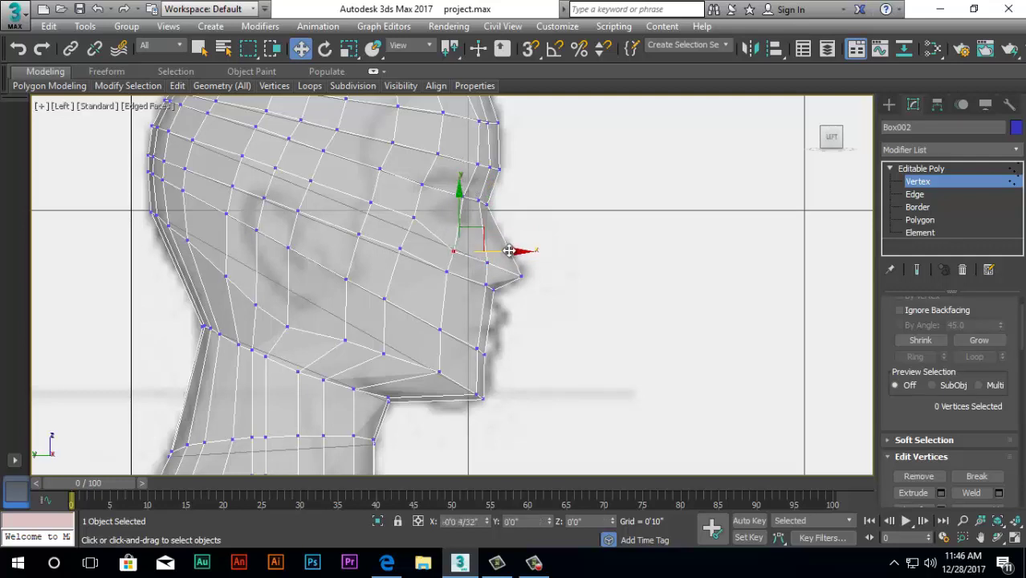
left_click_drag(454, 200, 409, 190)
left_click(415, 217)
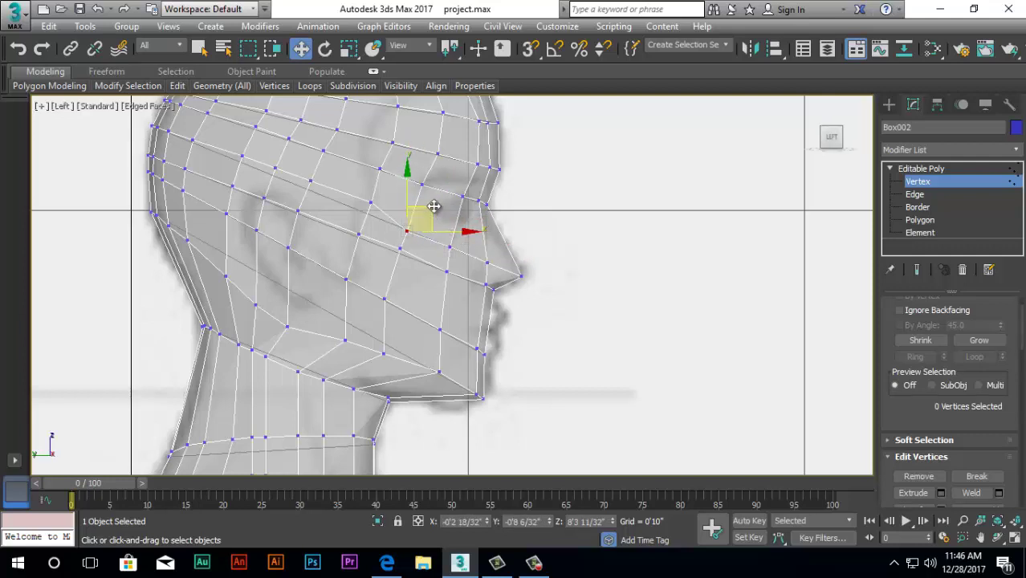
left_click_drag(409, 175, 399, 191)
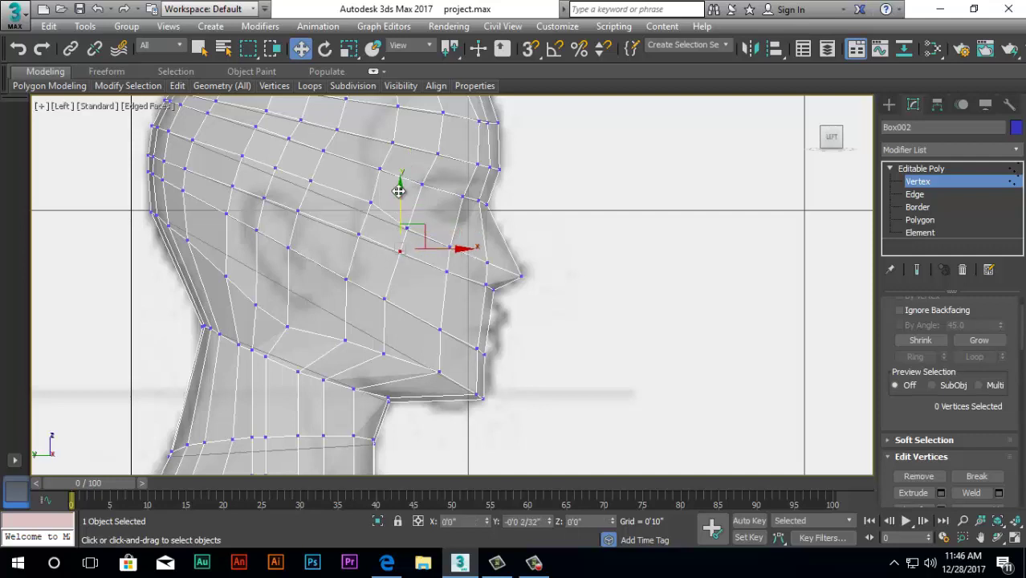
Move the mid-cheek vertex between the eye and the jaw slightly forward and down to even out the face grid
left_click(384, 298)
left_click_drag(416, 298, 426, 297)
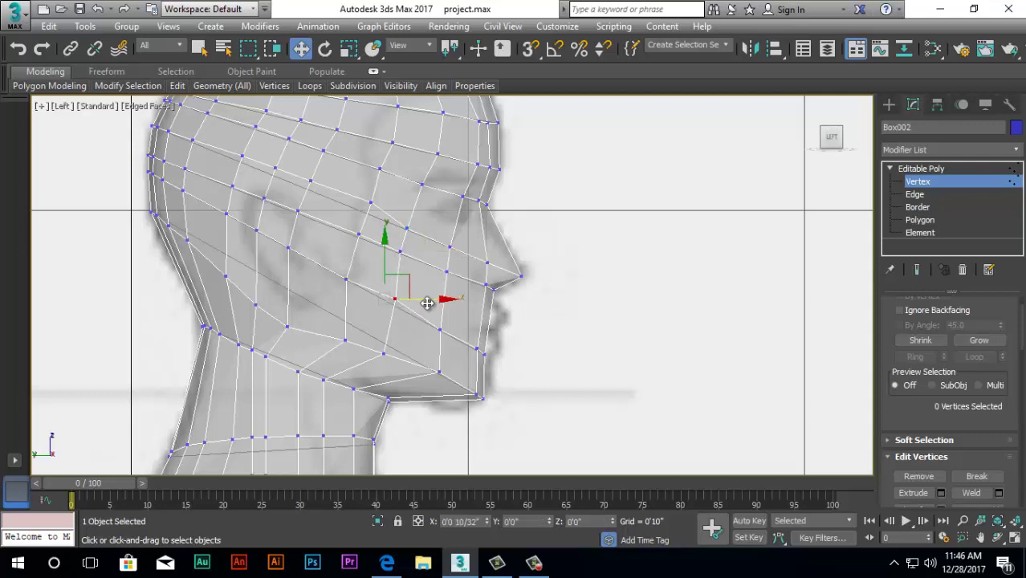
left_click(394, 254)
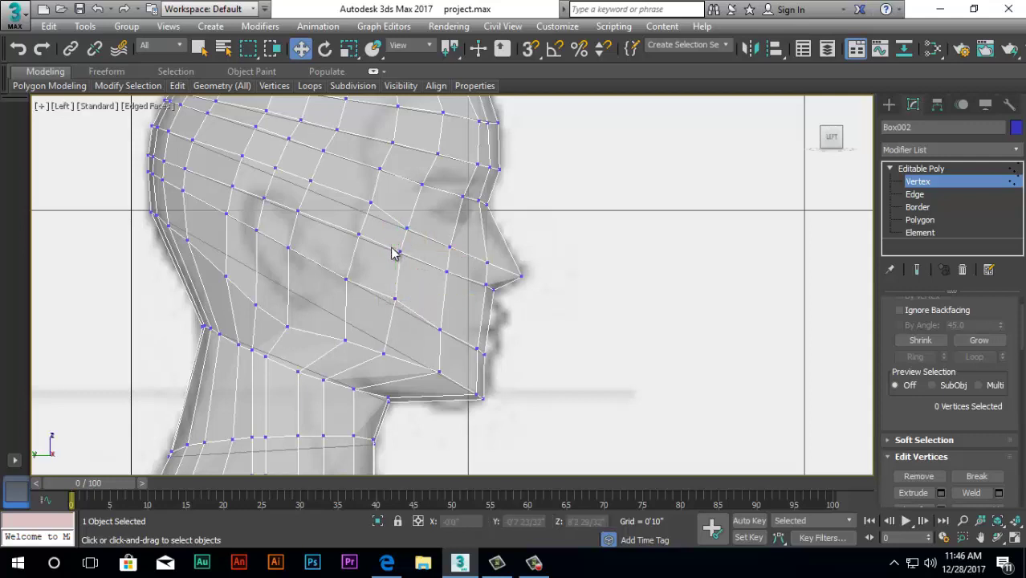
left_click(397, 300)
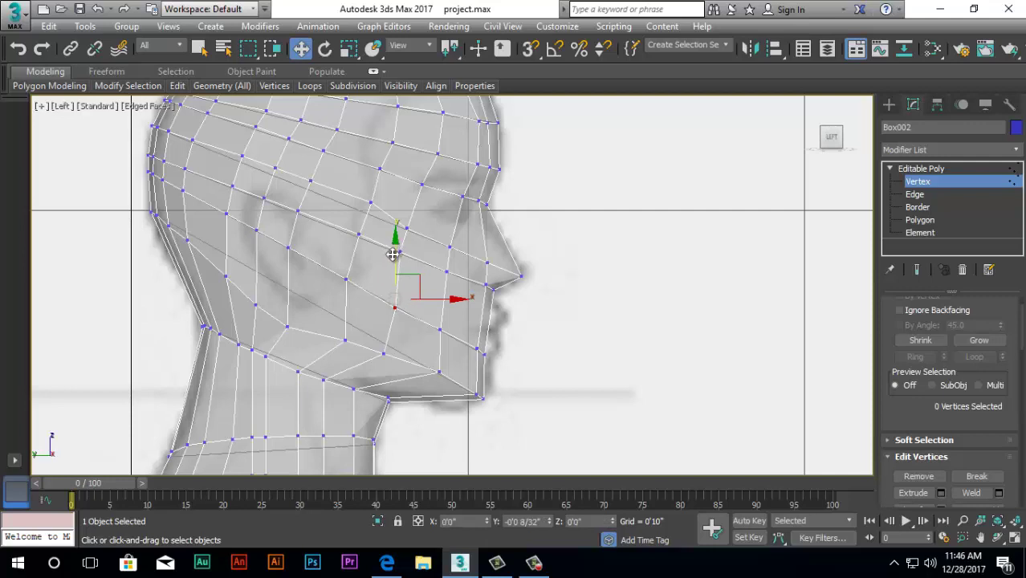
left_click_drag(392, 254, 395, 247)
left_click_drag(439, 303, 432, 316)
left_click_drag(389, 241, 392, 244)
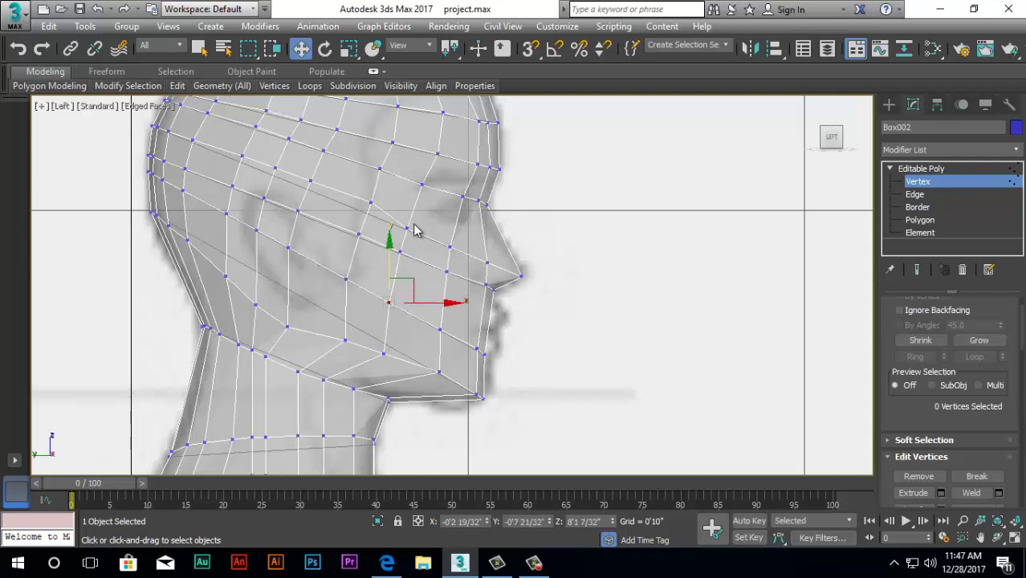
Move the temple vertex behind the eye slightly down and back to continue the lowered row
left_click(374, 203)
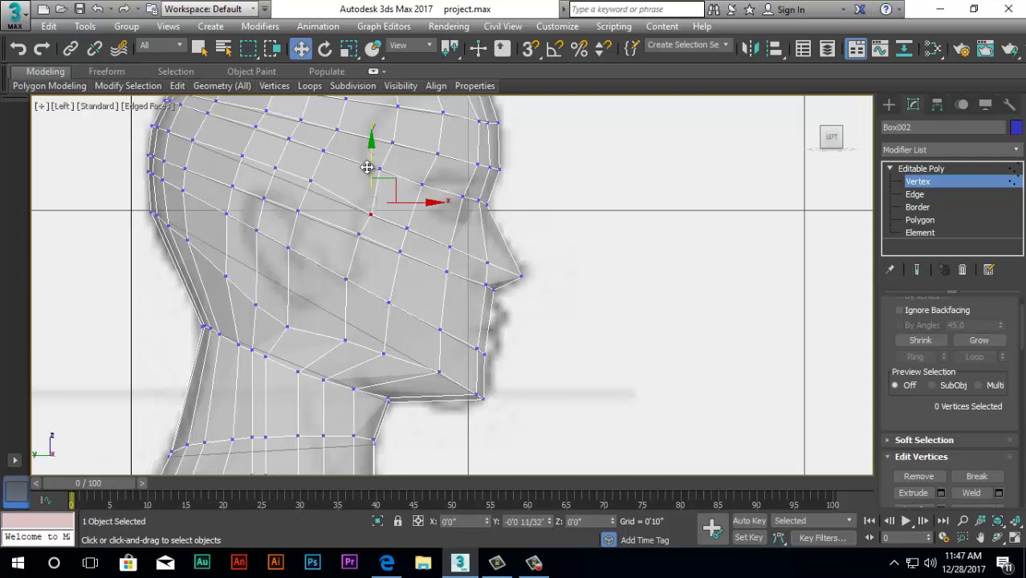
left_click_drag(367, 165, 368, 177)
left_click_drag(426, 216, 422, 217)
left_click_drag(367, 160, 367, 157)
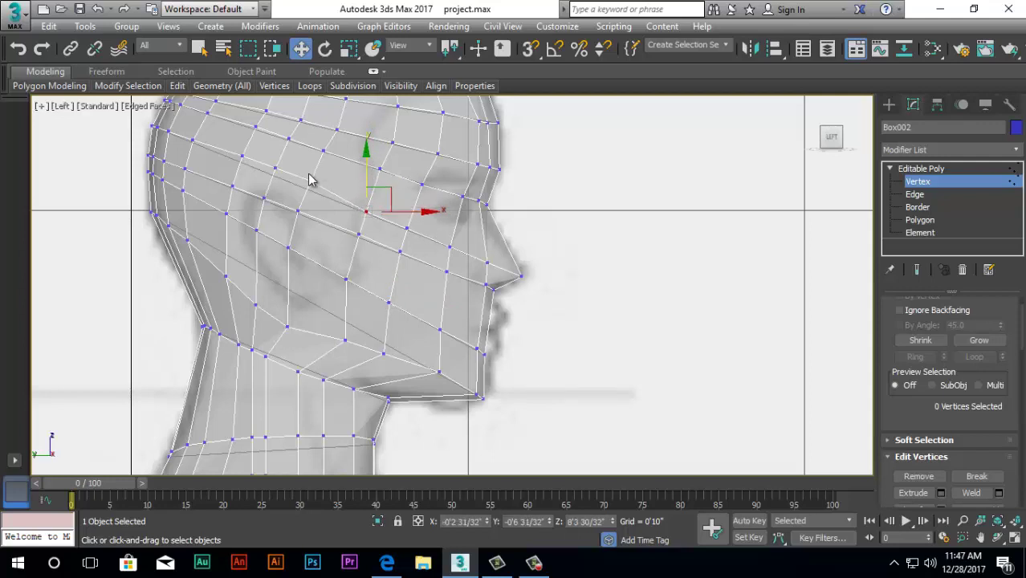
Shift the next two vertices of the row, in front of and above the ear, slightly down and back
left_click(310, 183)
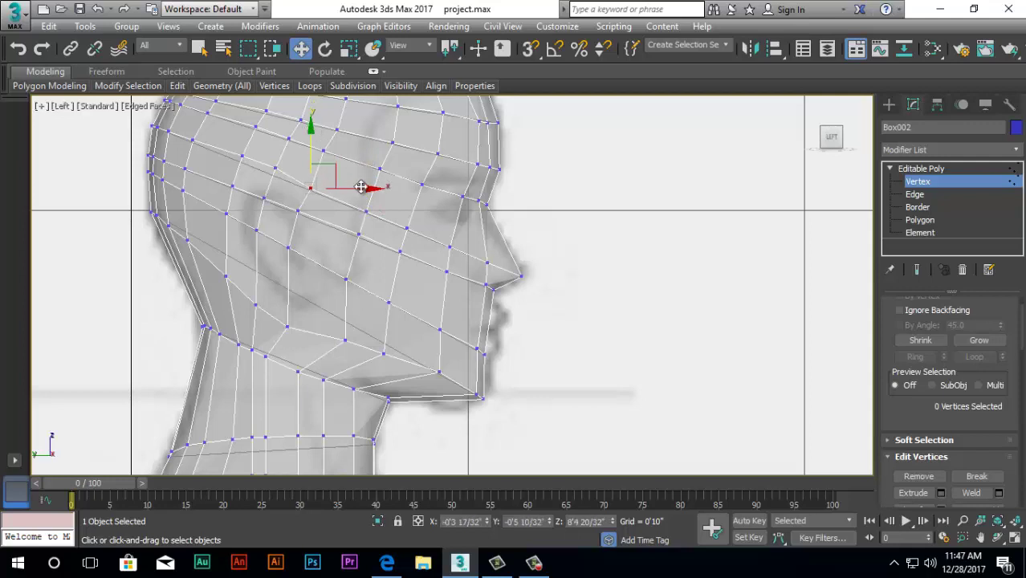
left_click_drag(360, 187, 356, 188)
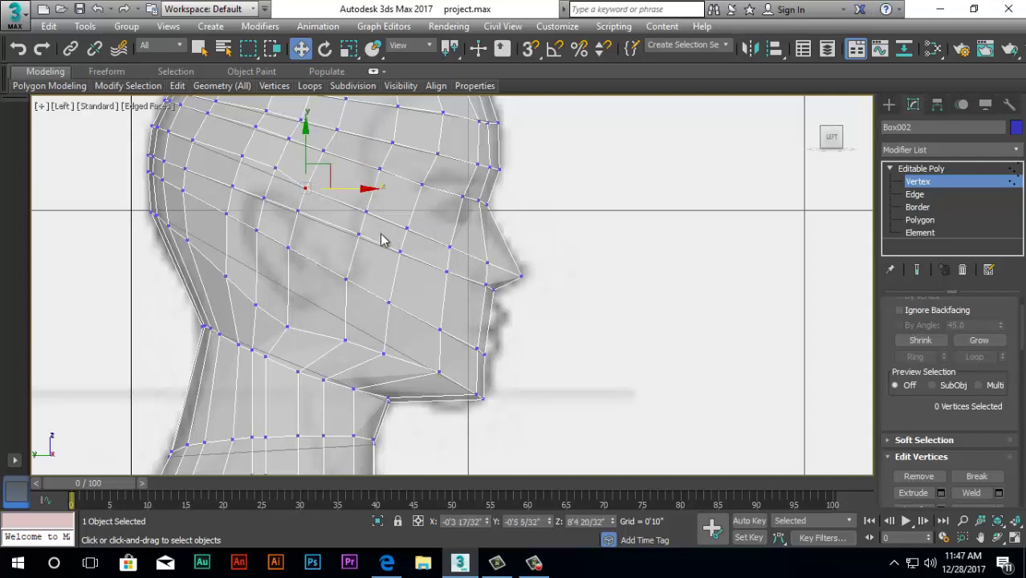
left_click(275, 169)
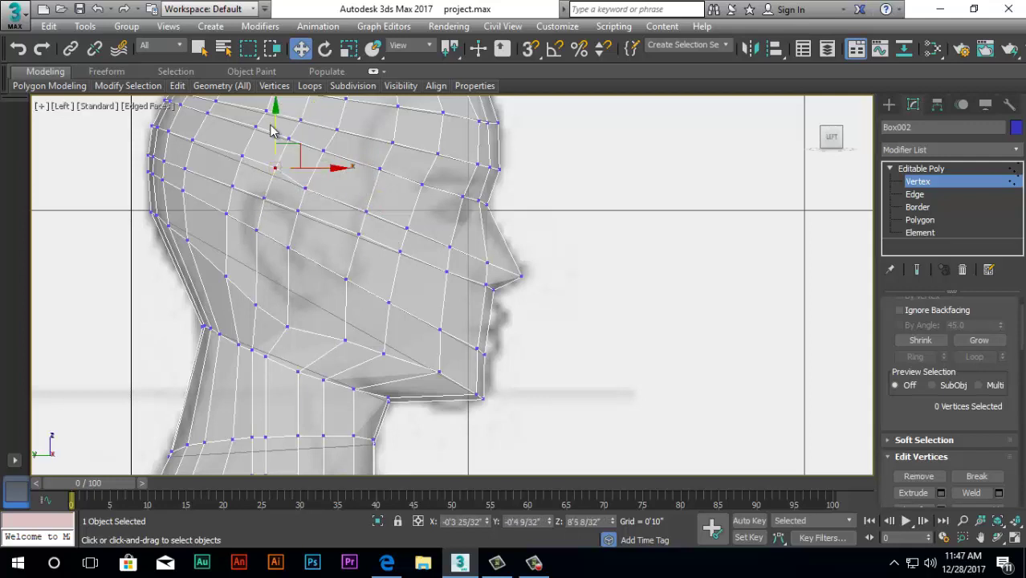
left_click_drag(276, 121, 276, 127)
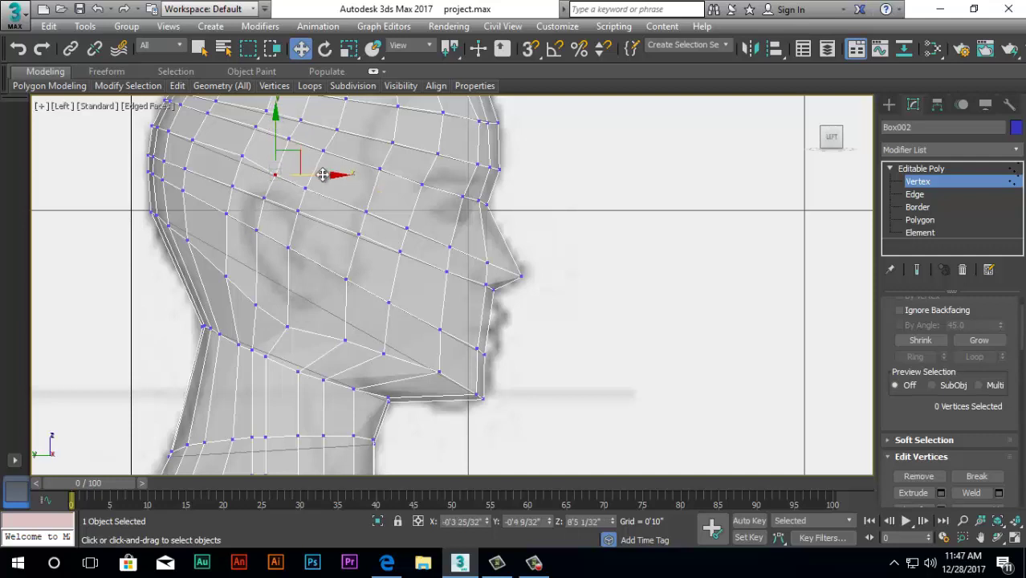
left_click_drag(319, 174, 315, 174)
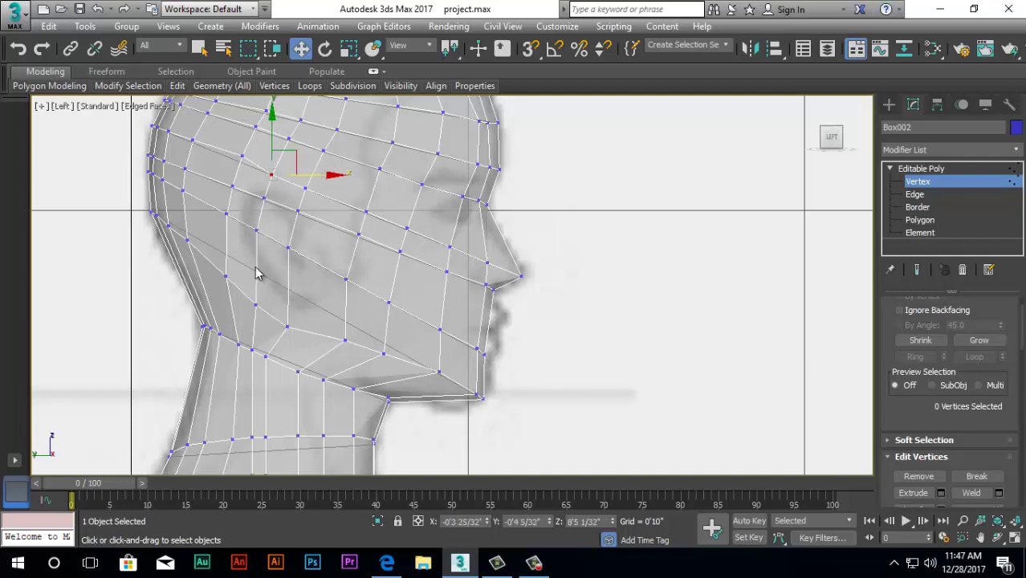
Lower the row's next vertex behind the top of the ear and move it slightly back, and nudge the vertex behind it down
scroll(271, 297, "down", 3)
scroll(273, 300, "up", 2)
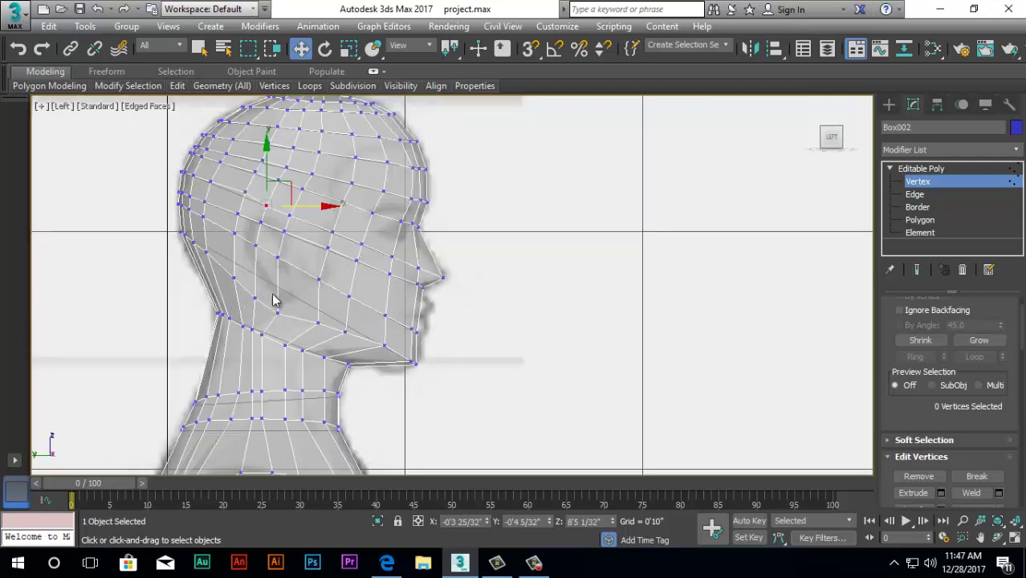
scroll(228, 171, "up", 4)
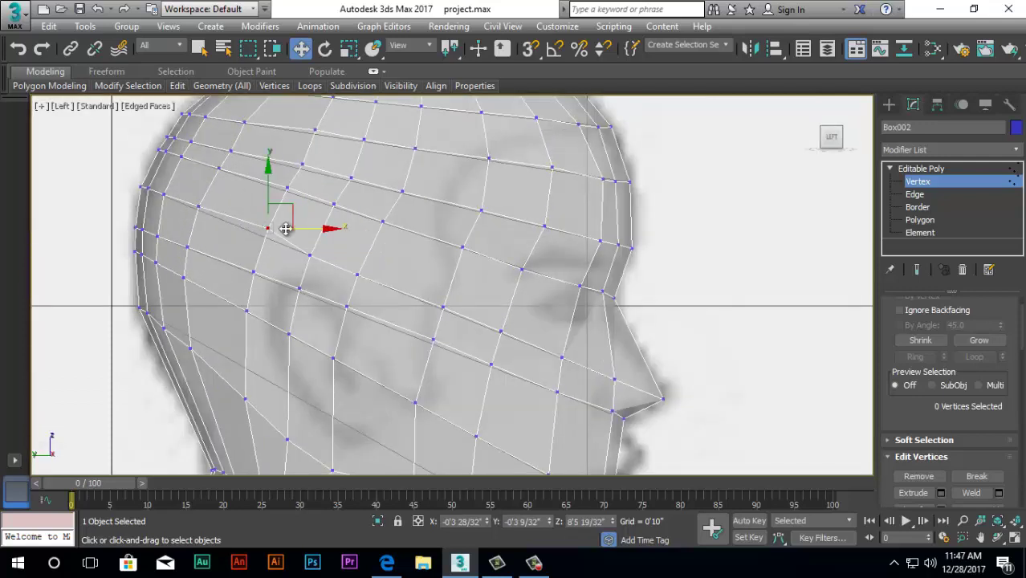
left_click_drag(271, 177, 271, 182)
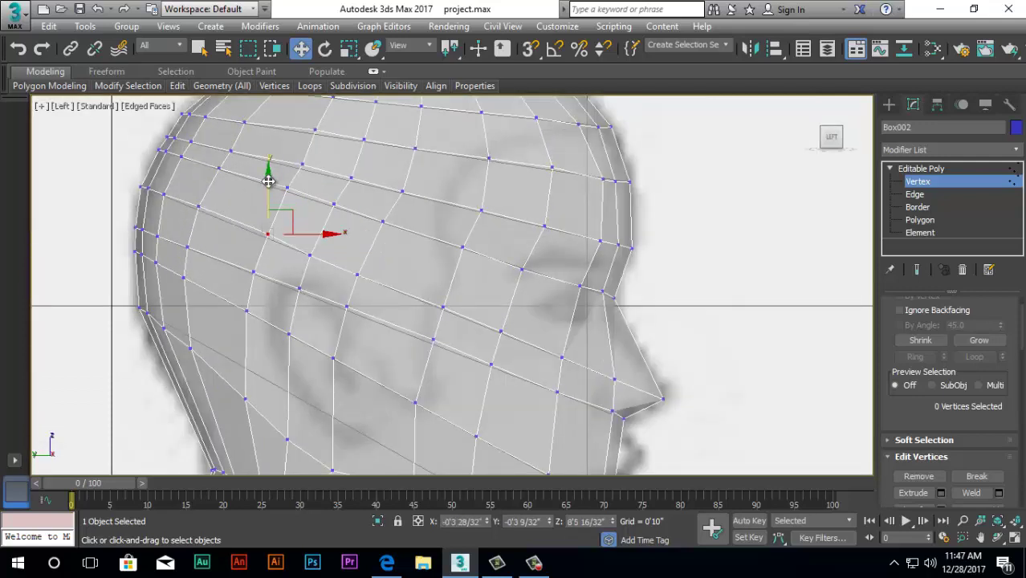
left_click_drag(306, 233, 301, 233)
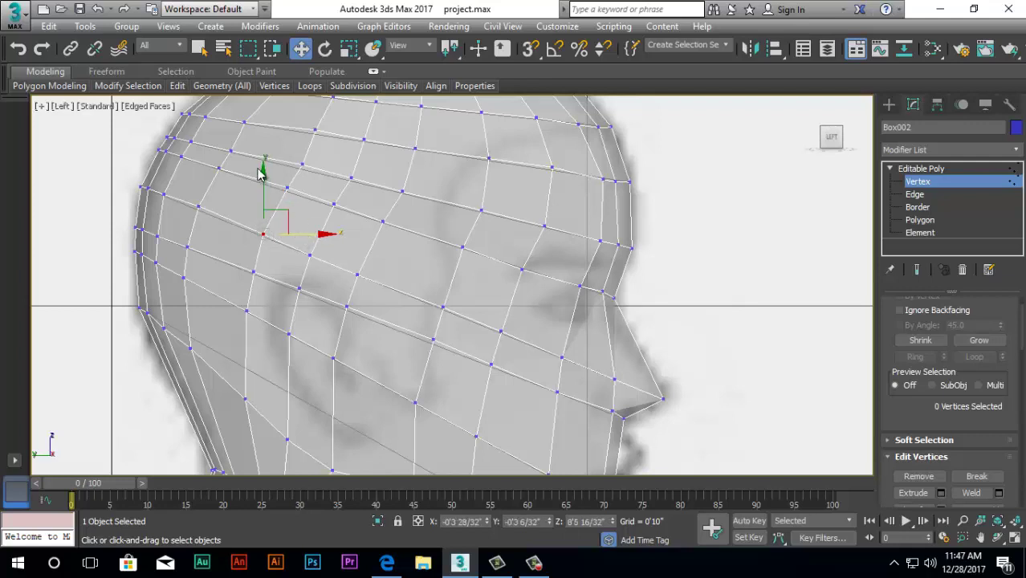
left_click_drag(260, 177, 262, 180)
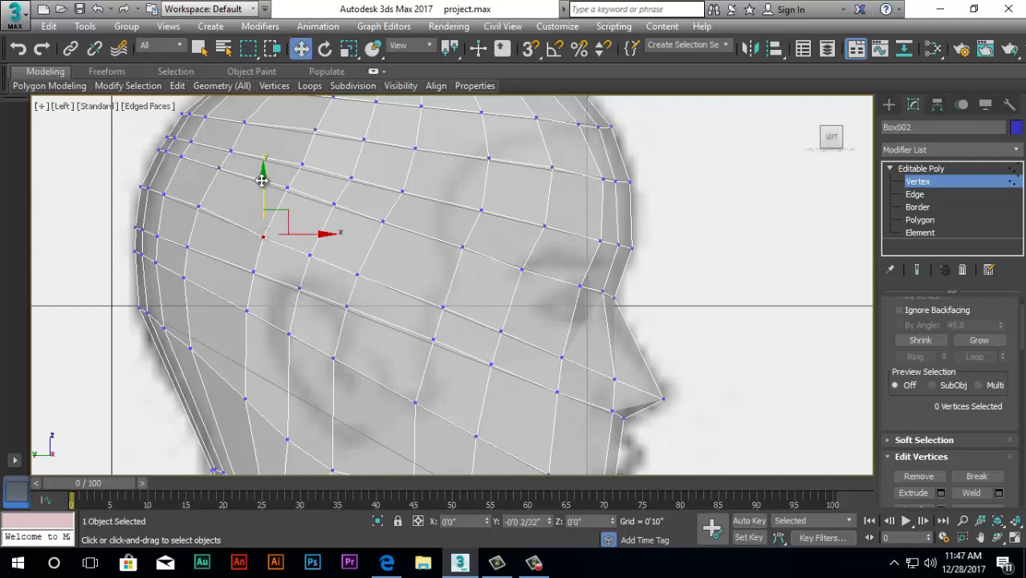
left_click(199, 207)
left_click_drag(198, 156, 198, 158)
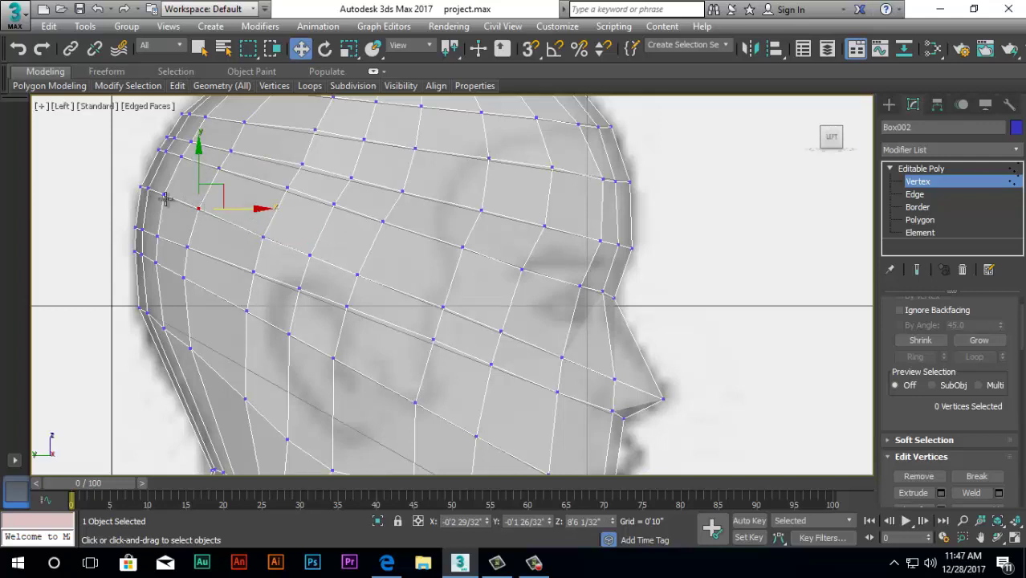
scroll(166, 200, "down", 2)
scroll(417, 201, "up", 1)
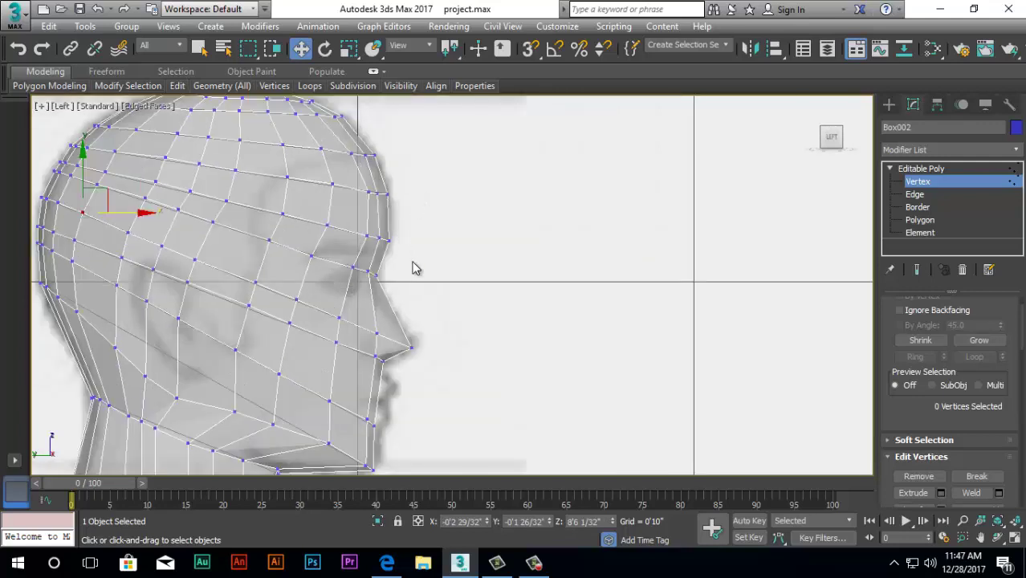
scroll(415, 268, "down", 2)
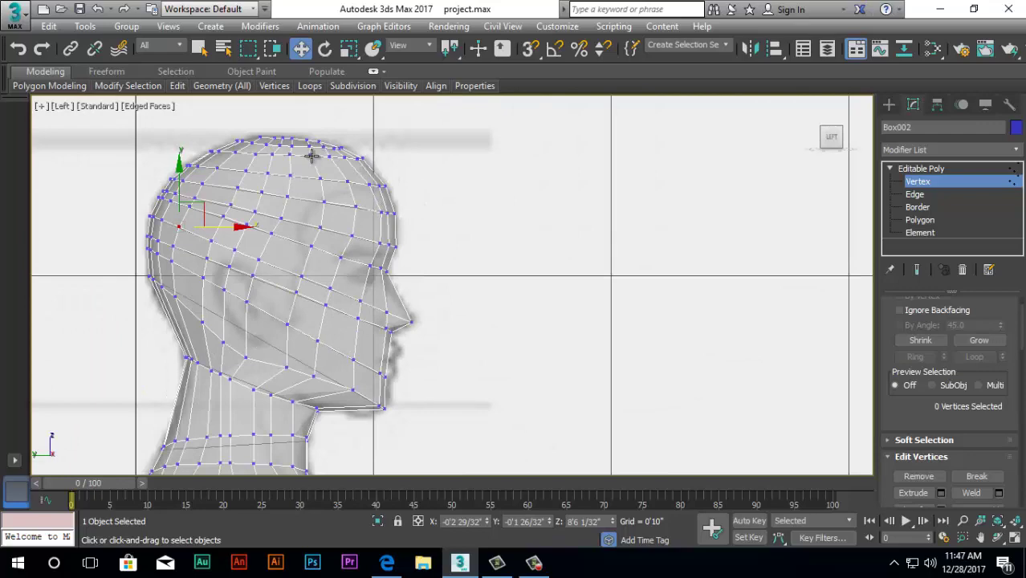
scroll(306, 356, "down", 3)
scroll(326, 387, "up", 5)
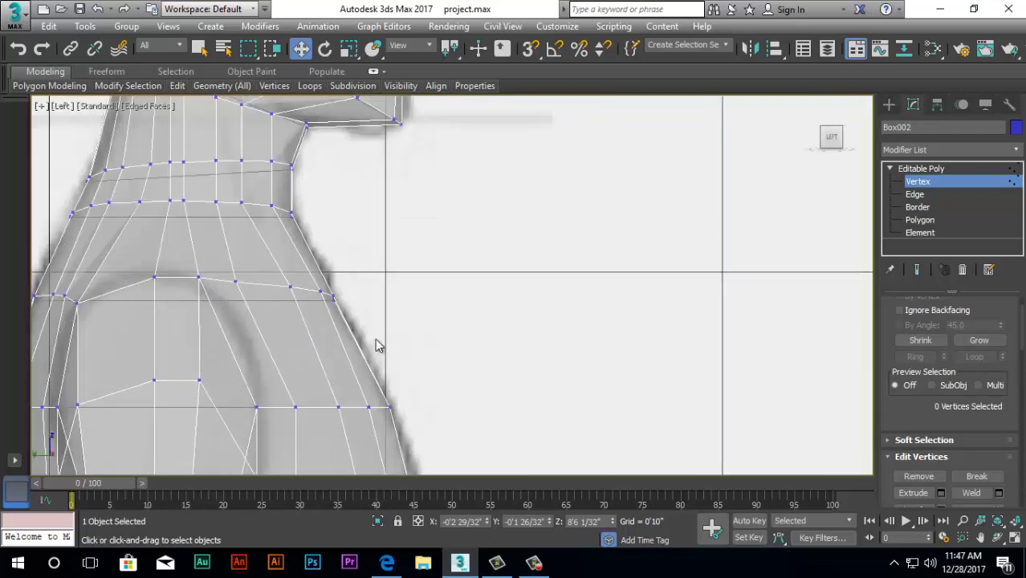
Select the ring of vertical edges around the upper chest and shoulder, starting from the front chest edge
scroll(376, 341, "down", 2)
scroll(381, 318, "down", 2)
scroll(298, 368, "up", 2)
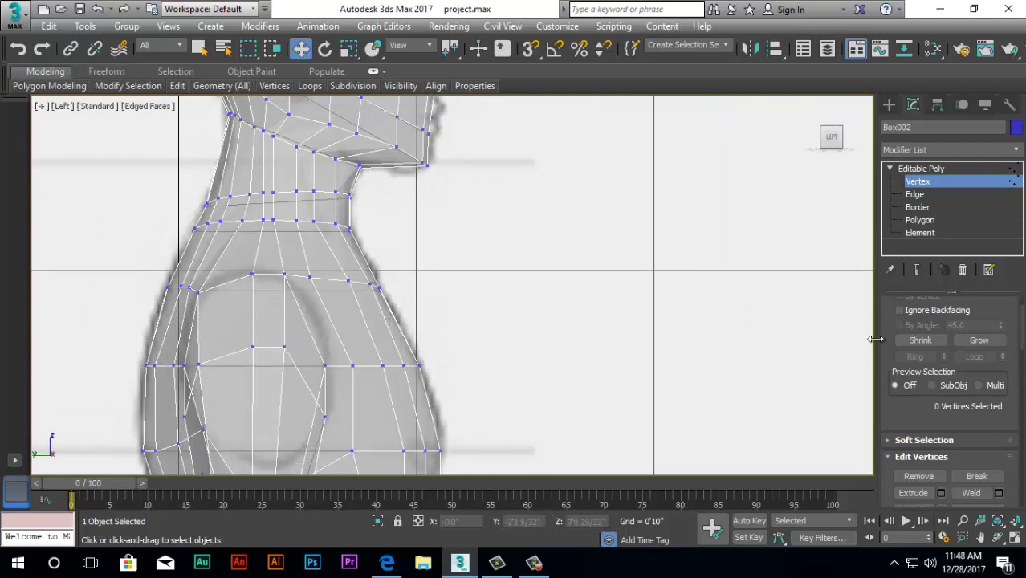
left_click(919, 194)
left_click_drag(458, 319, 340, 341)
left_click(400, 327)
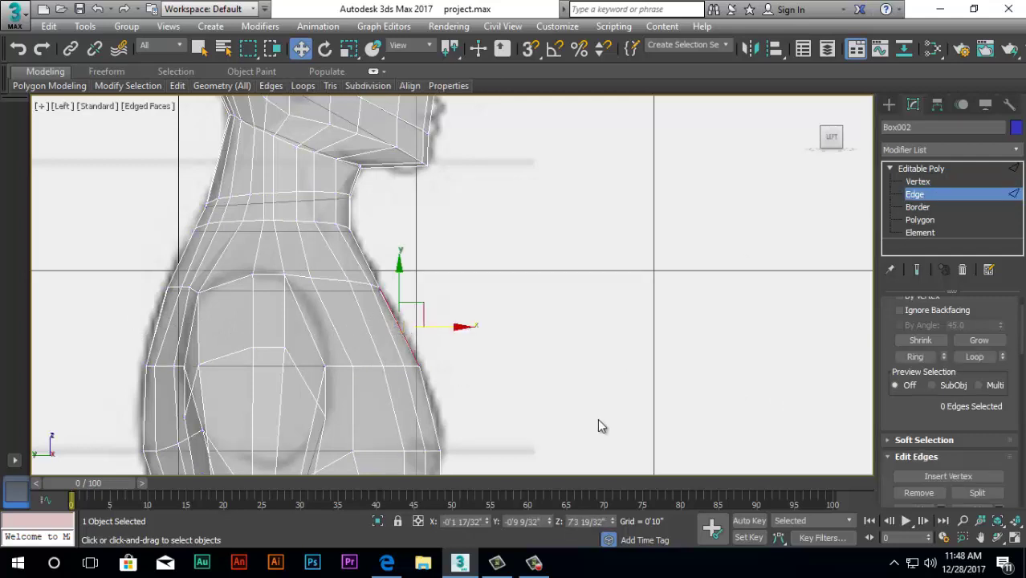
left_click(973, 357)
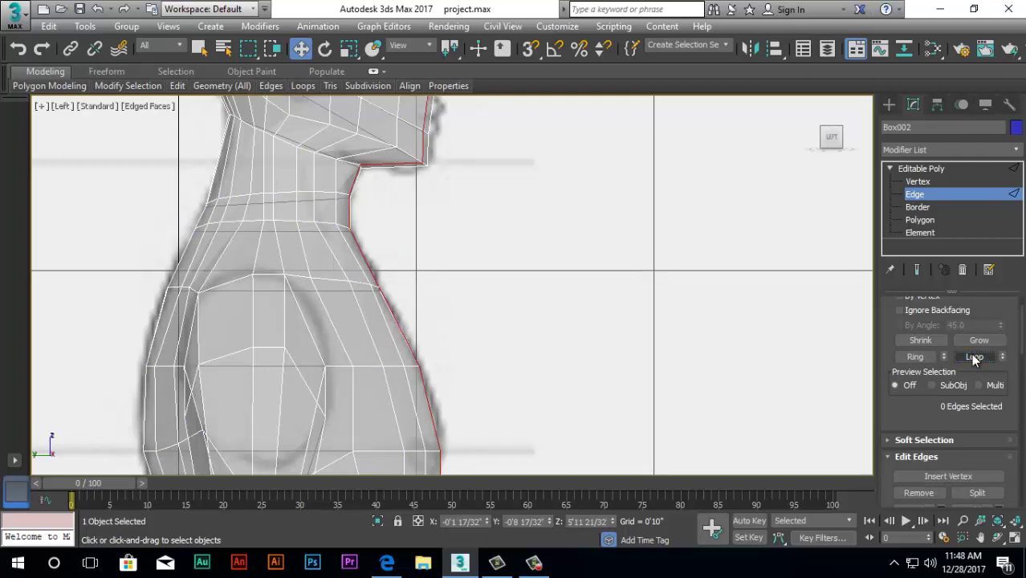
key("ctrl+z")
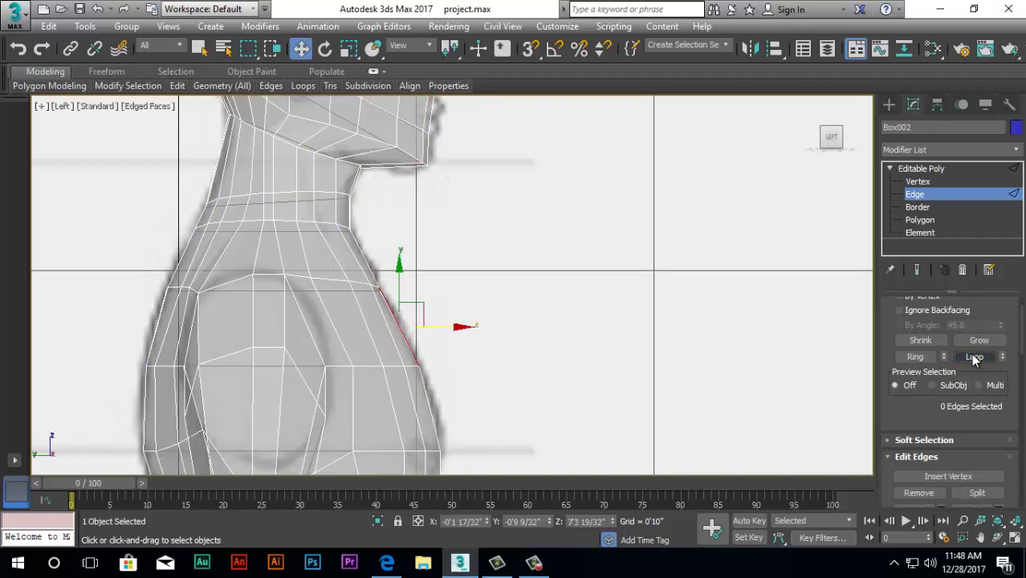
left_click(915, 357)
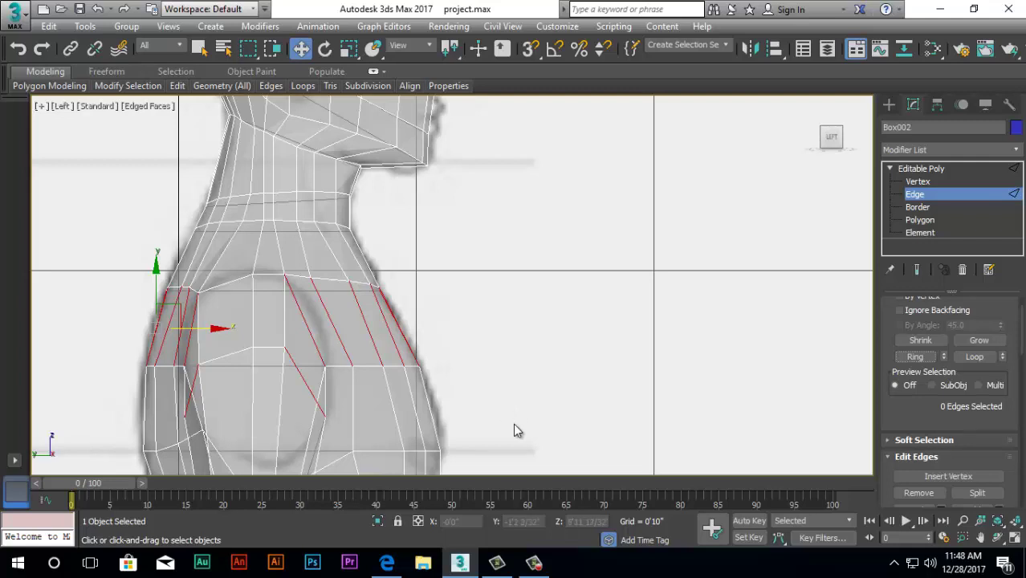
Connect the selected edge ring with 1 segment, 0 pinch and 0 slide, adding a loop across the upper chest and down the arm
key("f")
scroll(305, 233, "up", 4)
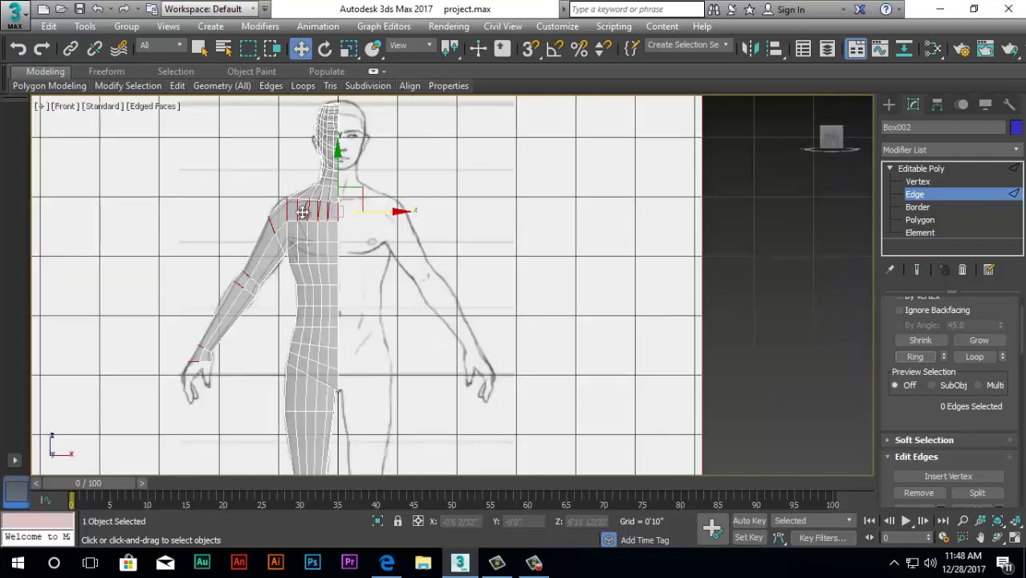
scroll(305, 239, "down", 3)
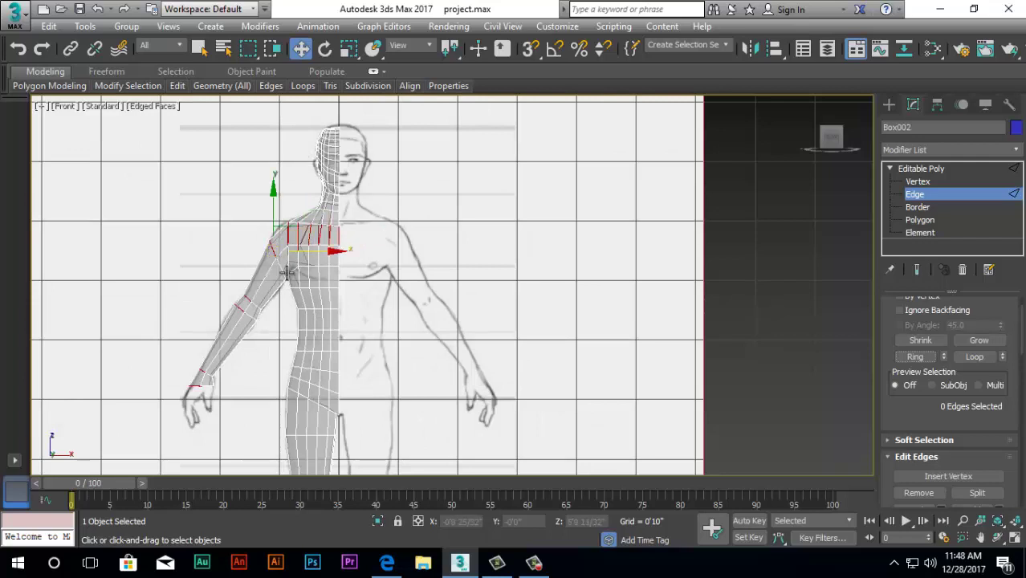
scroll(289, 234, "up", 4)
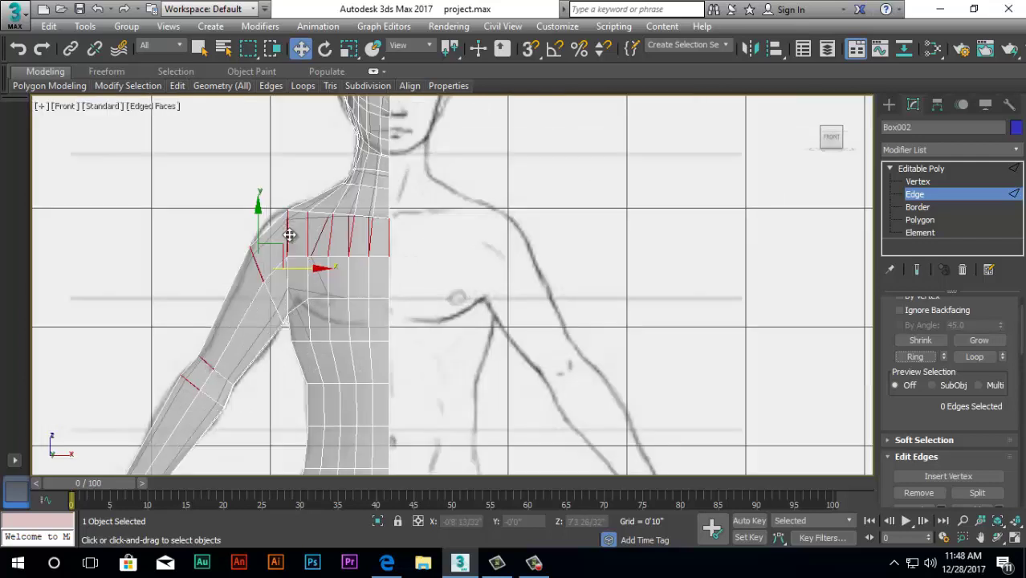
scroll(955, 401, "down", 3)
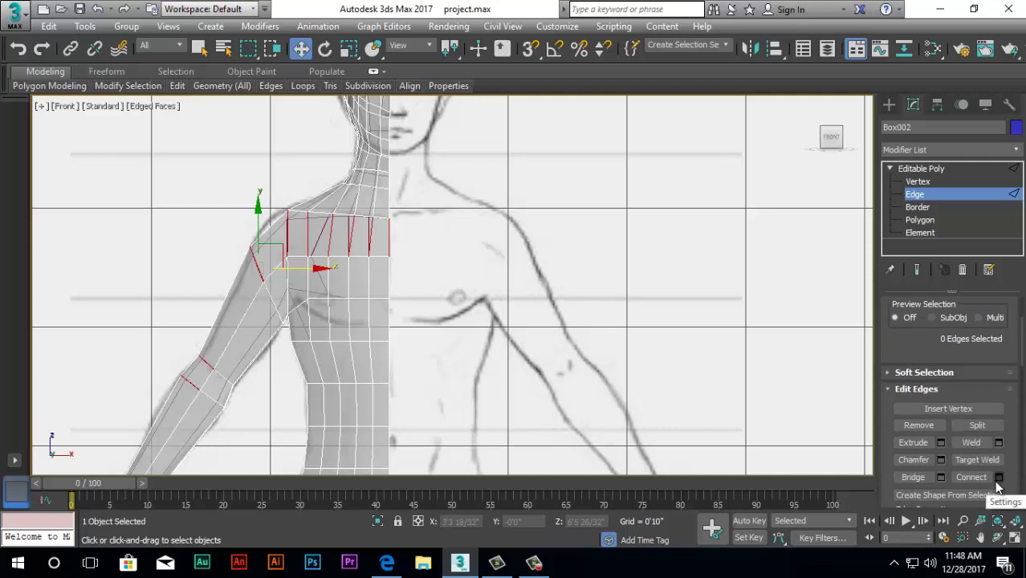
left_click(998, 476)
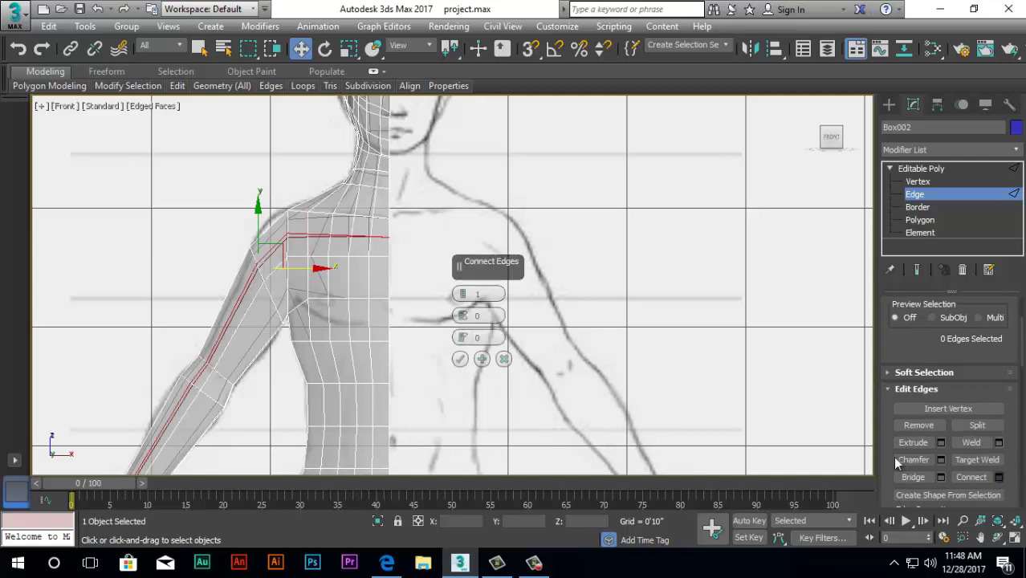
left_click(460, 359)
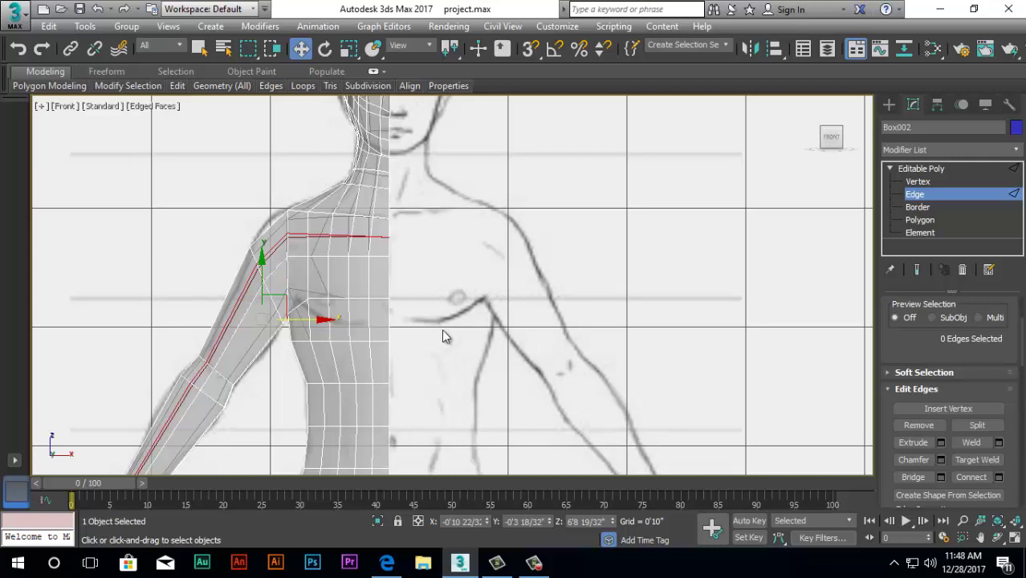
Scale the new loop front to back in the side view to about 121%
key("l")
scroll(365, 321, "down", 2)
scroll(372, 319, "up", 1)
scroll(373, 310, "up", 2)
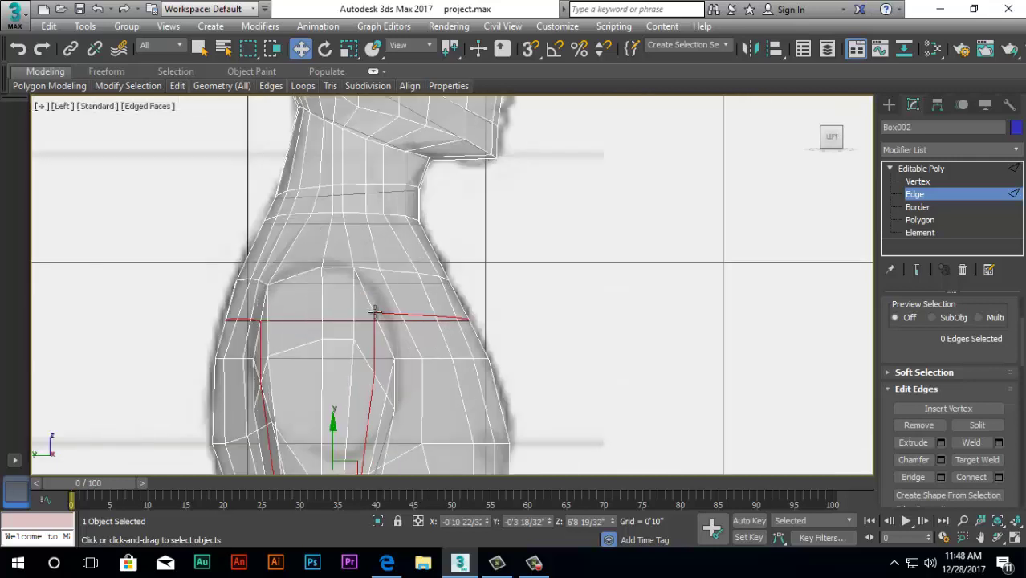
scroll(460, 310, "up", 1)
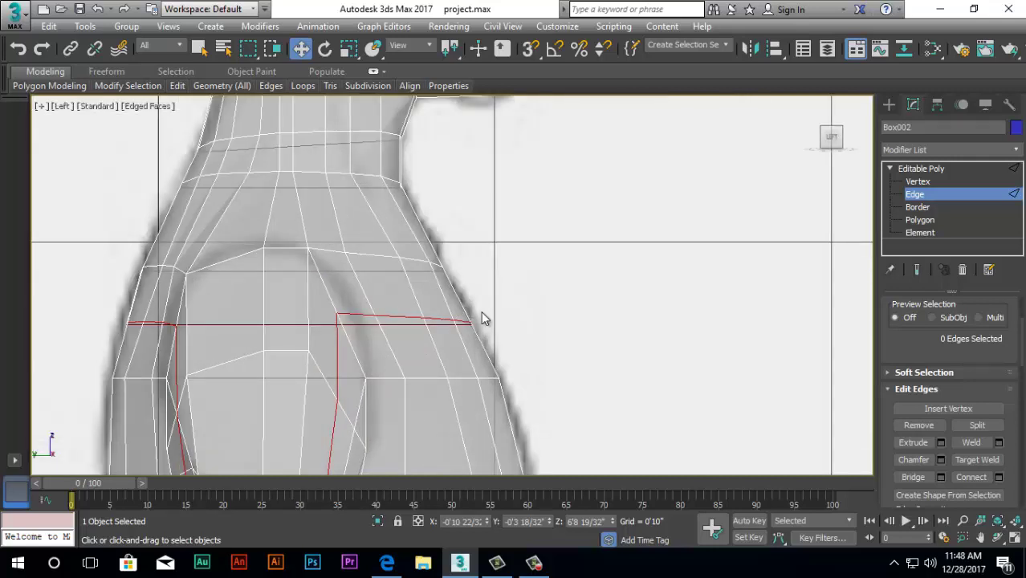
scroll(482, 317, "down", 2)
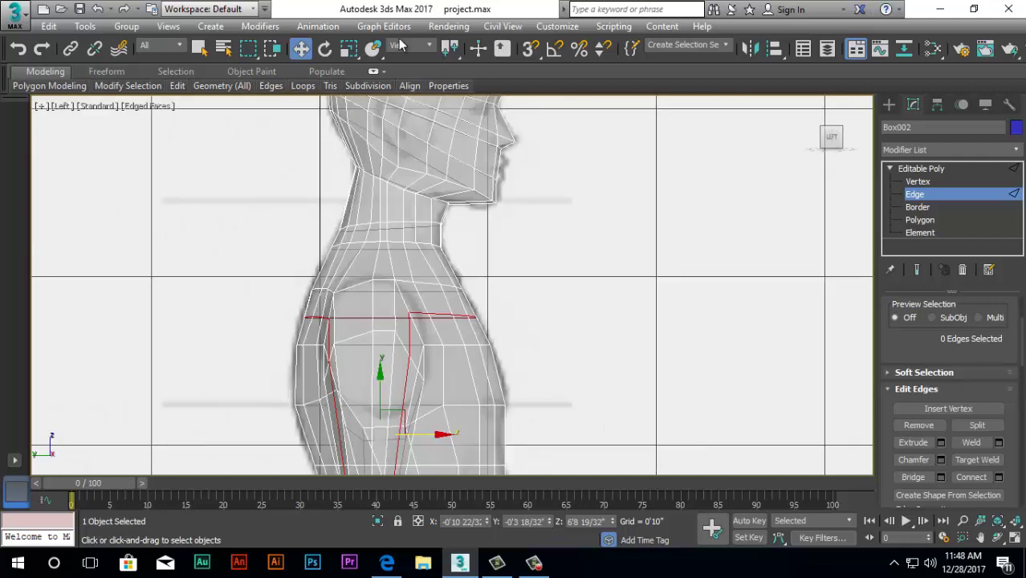
left_click(349, 48)
scroll(405, 370, "down", 1)
scroll(414, 426, "up", 1)
scroll(416, 417, "up", 1)
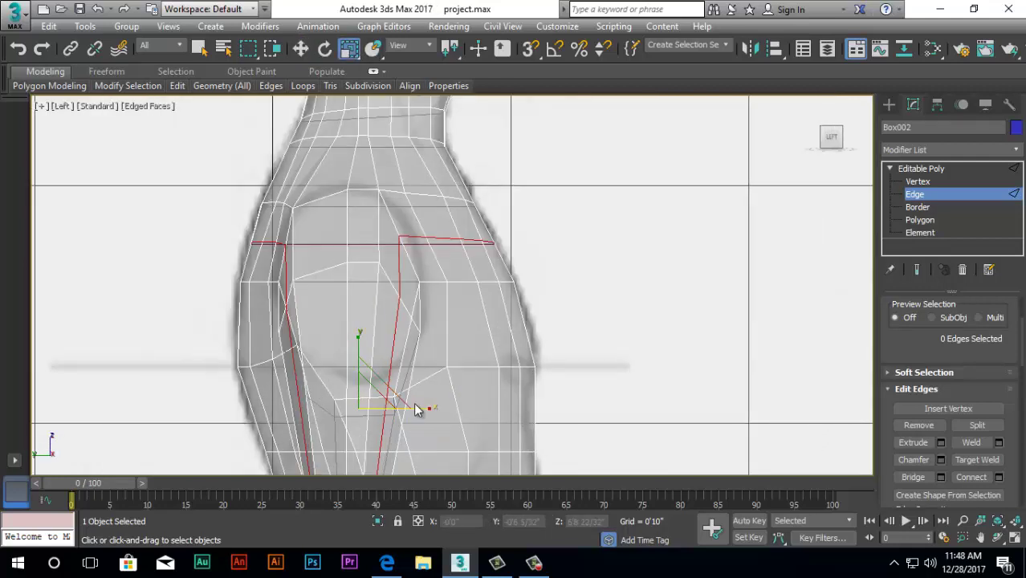
left_click_drag(419, 408, 430, 406)
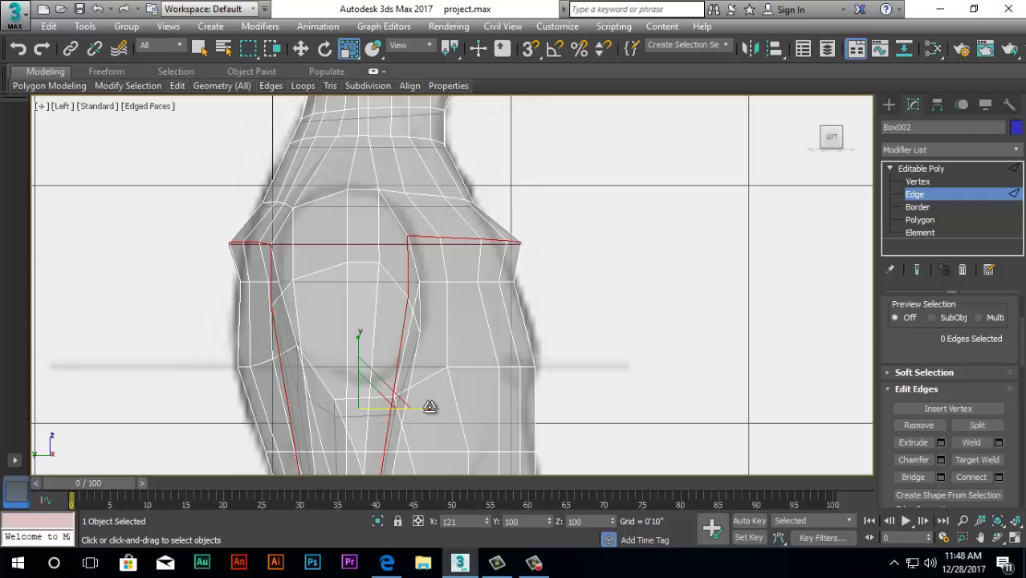
Examine the widened loop along the arm and torso against the side-view reference
scroll(437, 347, "down", 2)
middle_click_drag(440, 352, 451, 313)
scroll(451, 314, "down", 1)
scroll(426, 400, "up", 3)
scroll(448, 315, "up", 1)
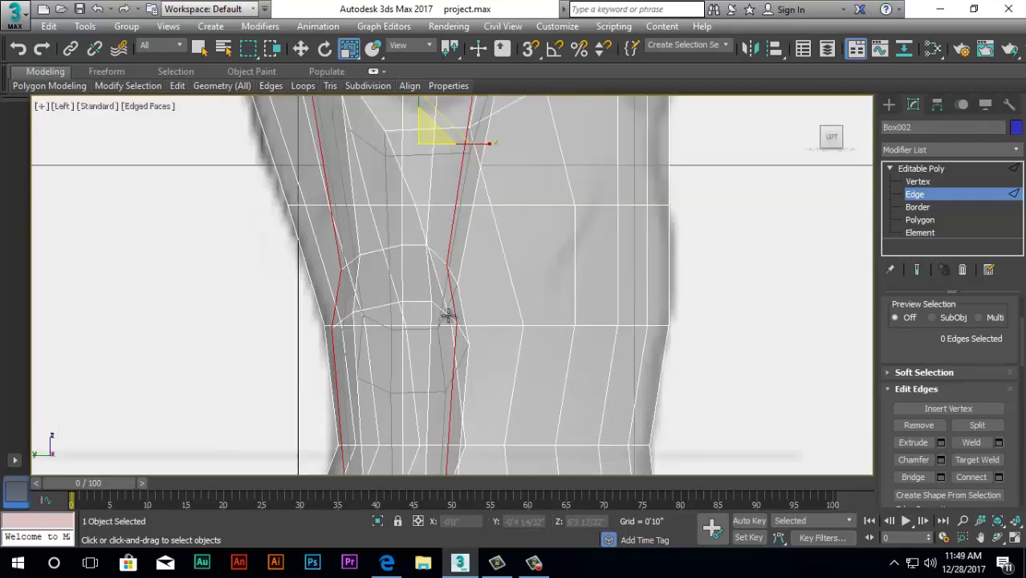
scroll(445, 337, "down", 3)
scroll(456, 341, "up", 1)
scroll(456, 341, "down", 4)
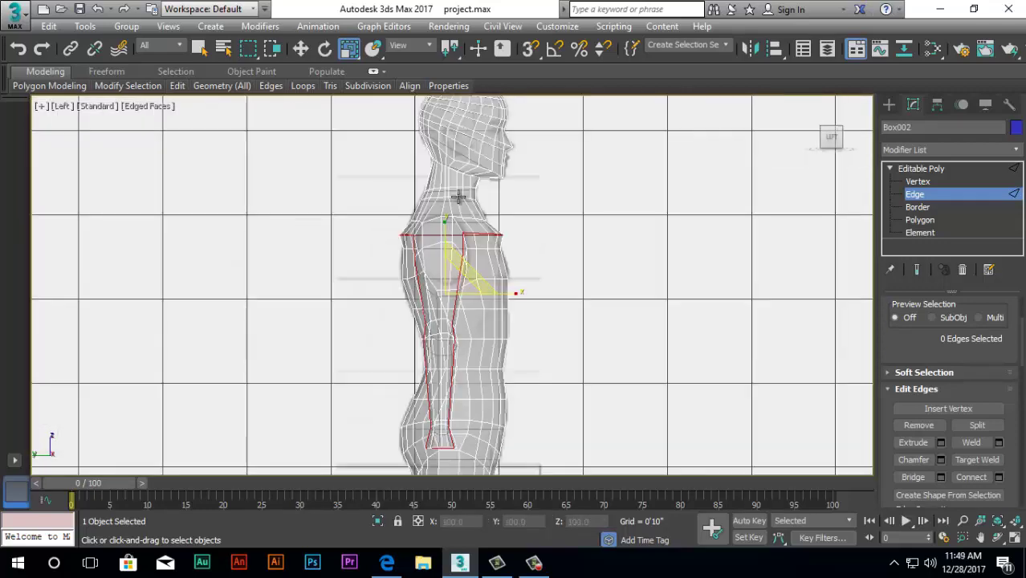
scroll(496, 240, "up", 5)
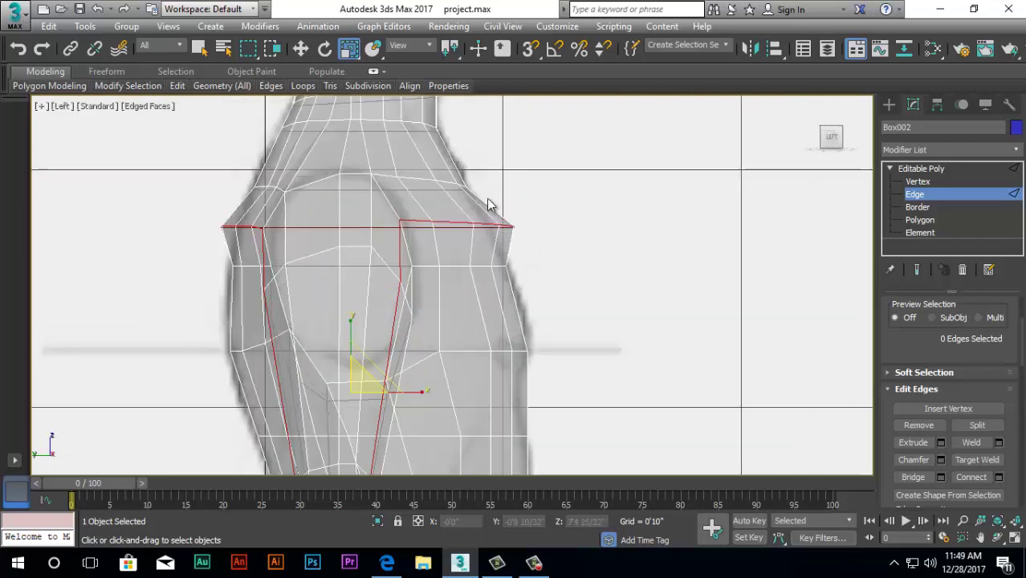
Move the new loop's vertices in front of the shoulder backward so the upper chest follows the reference outline
left_click(917, 181)
scroll(481, 223, "up", 2)
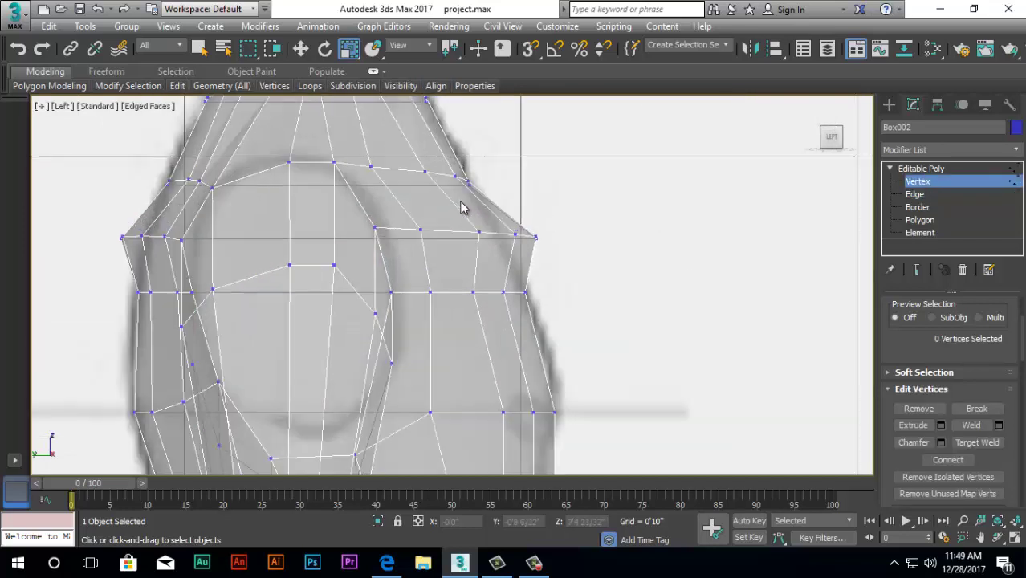
left_click(420, 231)
key("w")
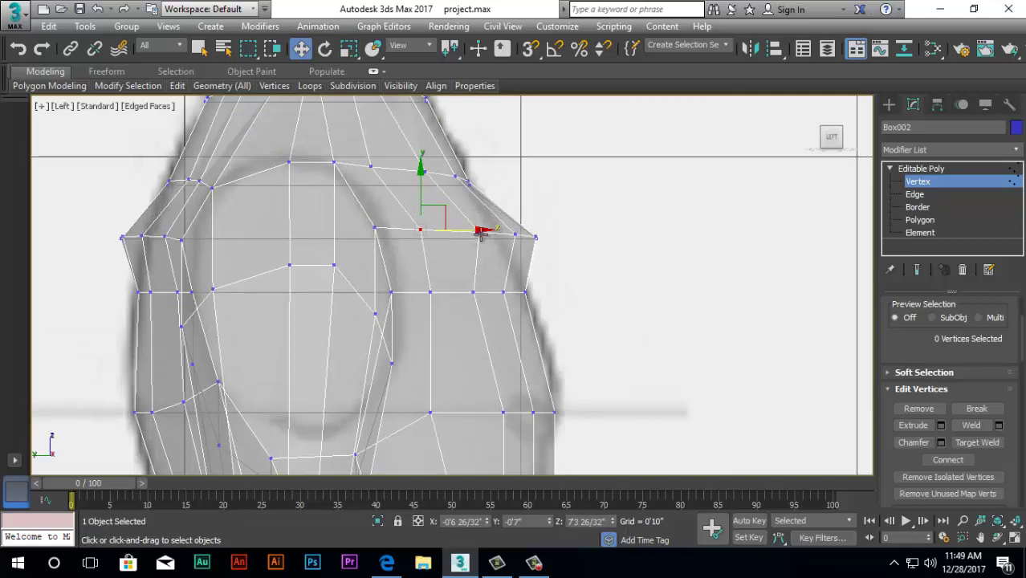
left_click_drag(480, 233, 475, 245)
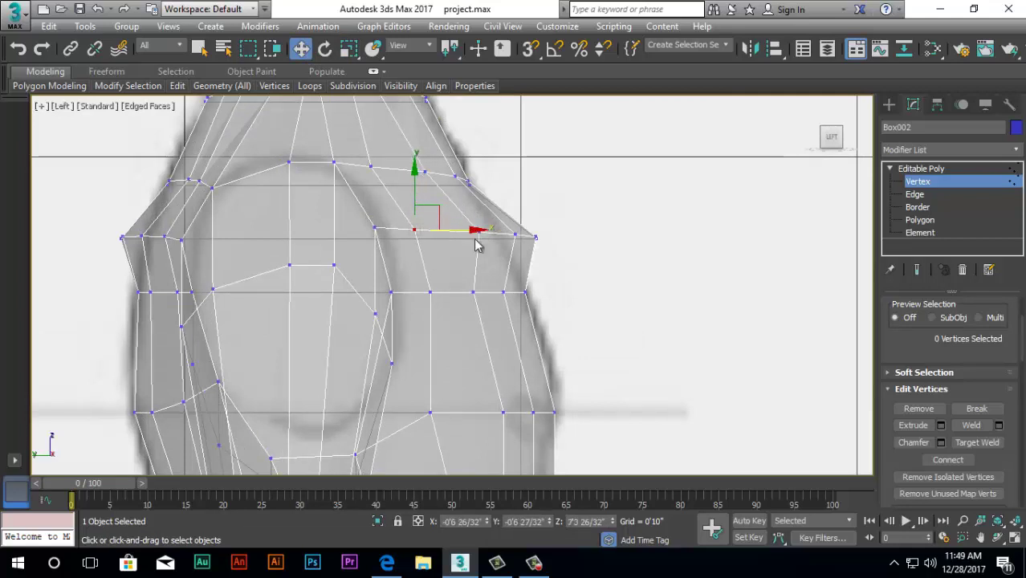
left_click(480, 233)
left_click_drag(544, 233, 566, 250)
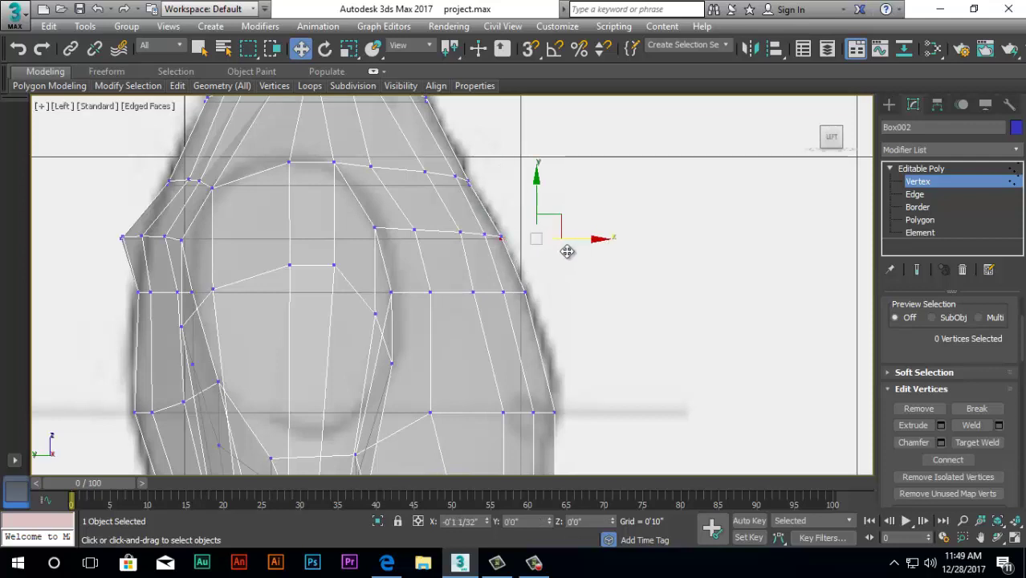
left_click_drag(567, 252, 565, 251)
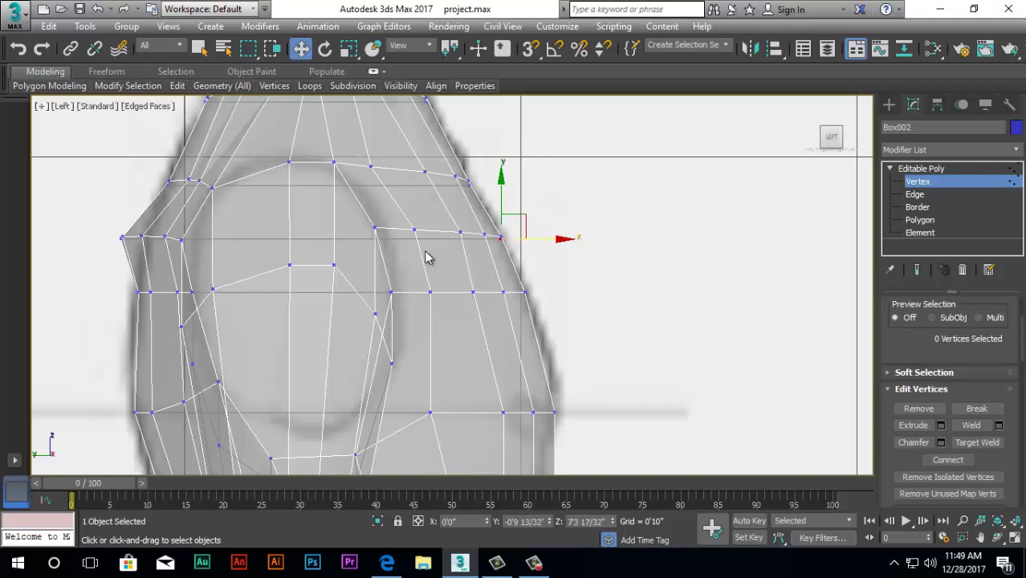
Shift the new loop's three vertices just behind the shoulder forward to line up with the rows above and below
scroll(168, 241, "up", 2)
left_click(200, 237)
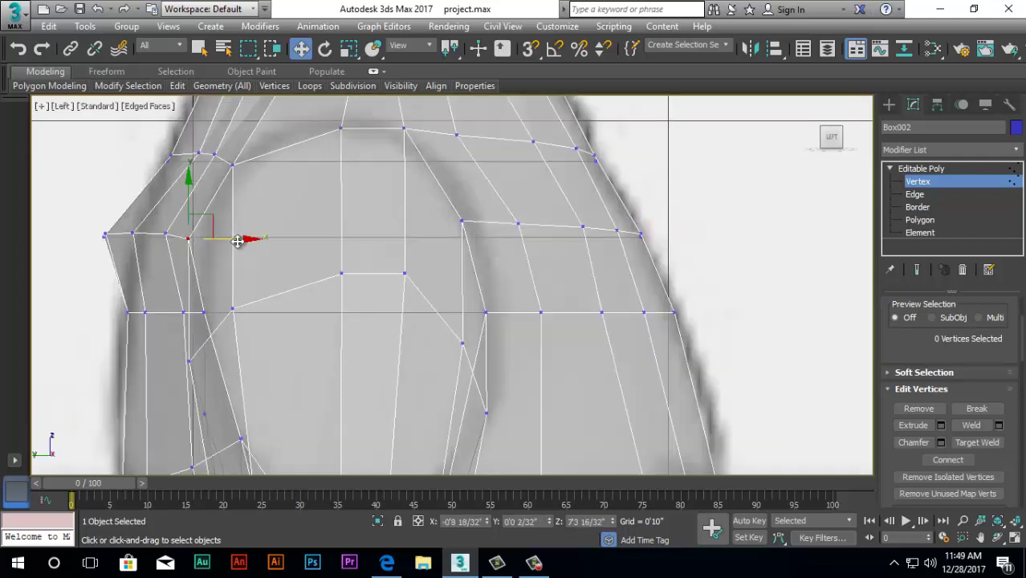
mouse_move(230, 239)
left_mouse_down()
mouse_move(252, 241)
mouse_move(232, 242)
left_mouse_up()
scroll(202, 241, "up", 1)
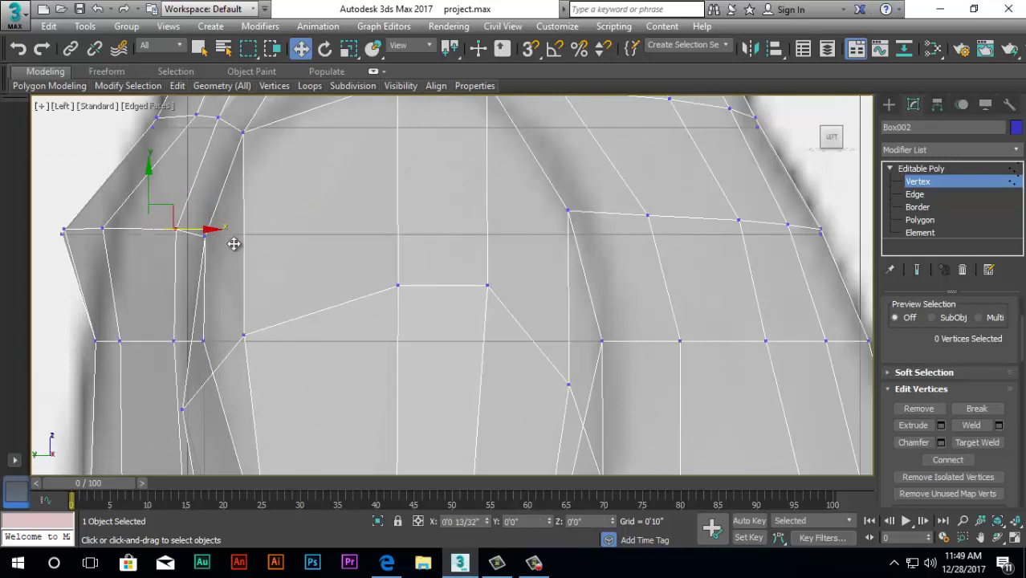
left_click(106, 229)
left_click_drag(150, 227, 189, 251)
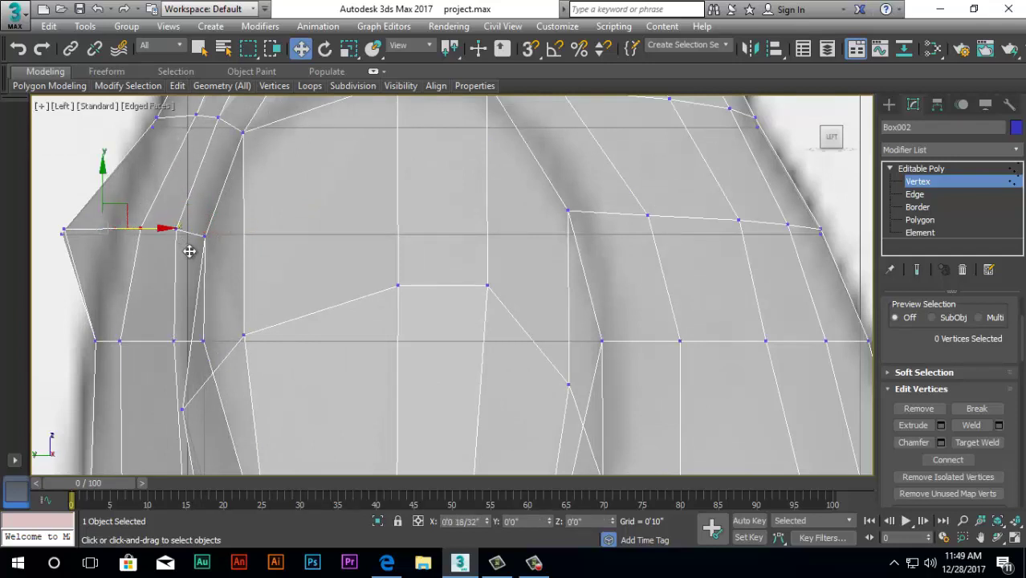
Pull the new loop's outermost back vertices forward onto the reference outline of the upper back
left_click(66, 229)
left_click_drag(124, 228, 174, 247)
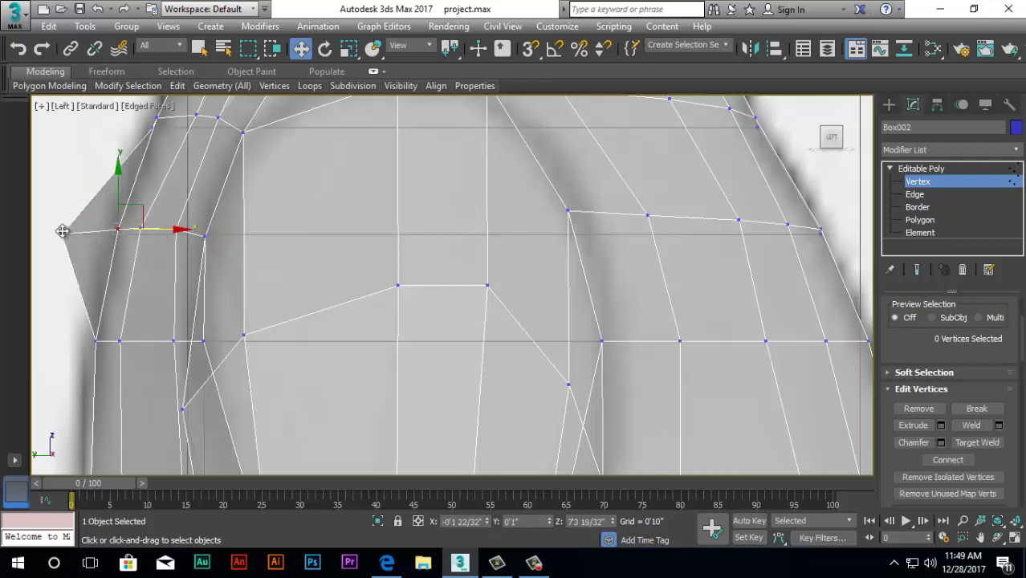
left_click(63, 231)
left_click_drag(63, 231, 163, 234)
scroll(164, 233, "down", 5)
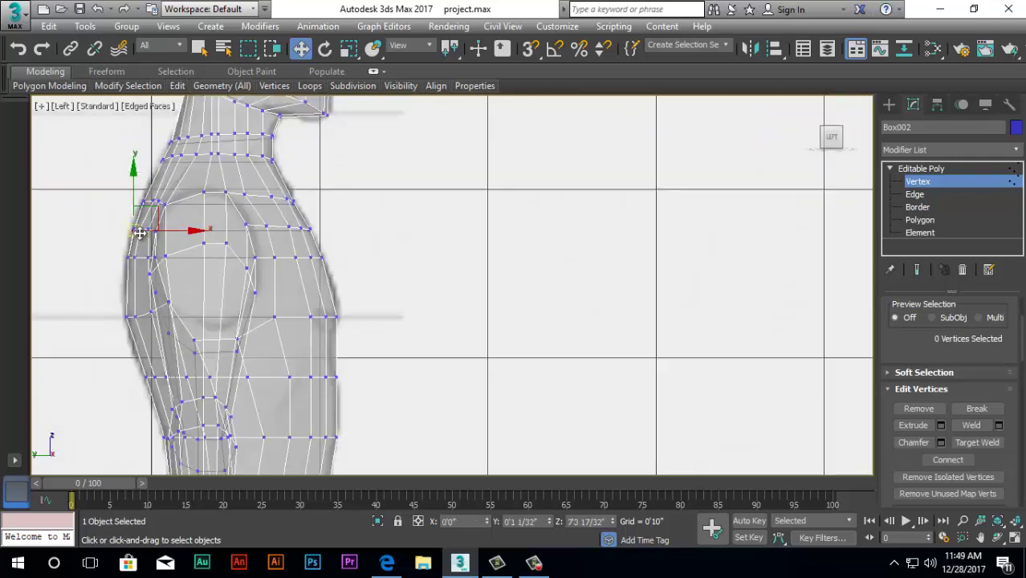
Select the ring of edges around the upper chest and back, between the base of the neck and the top of the shoulder
scroll(256, 186, "up", 2)
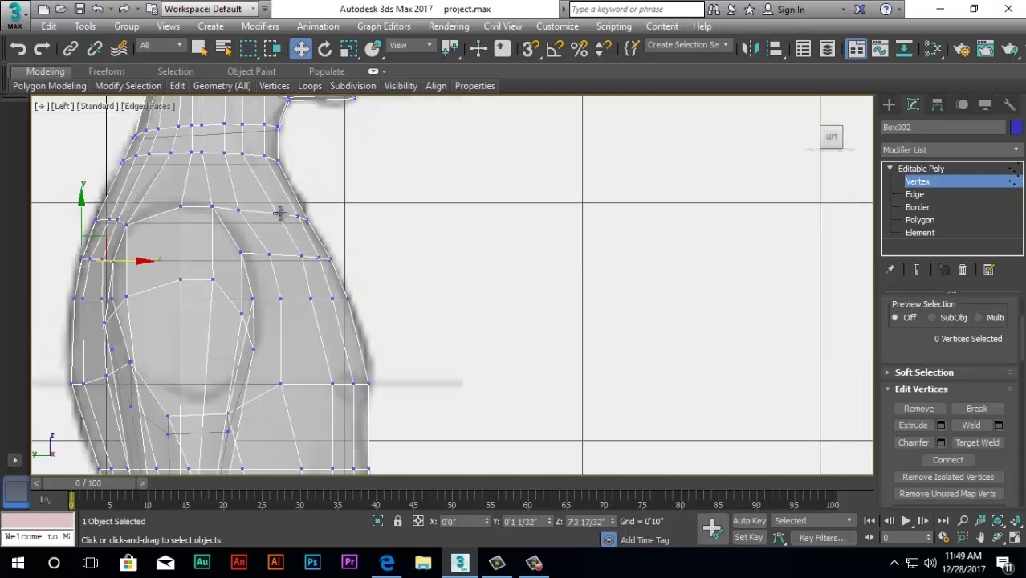
scroll(207, 185, "up", 2)
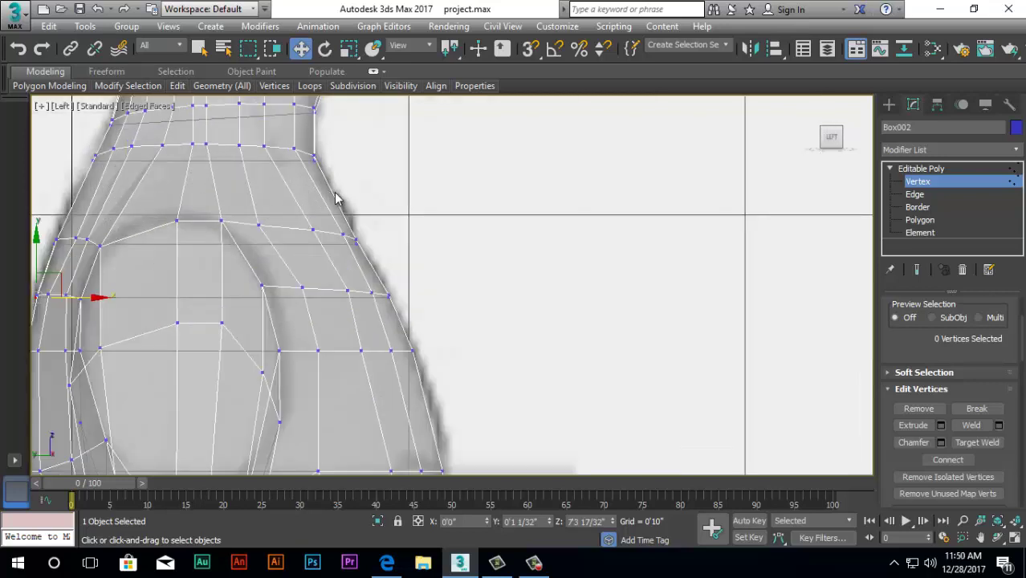
left_click(914, 195)
left_click(335, 197)
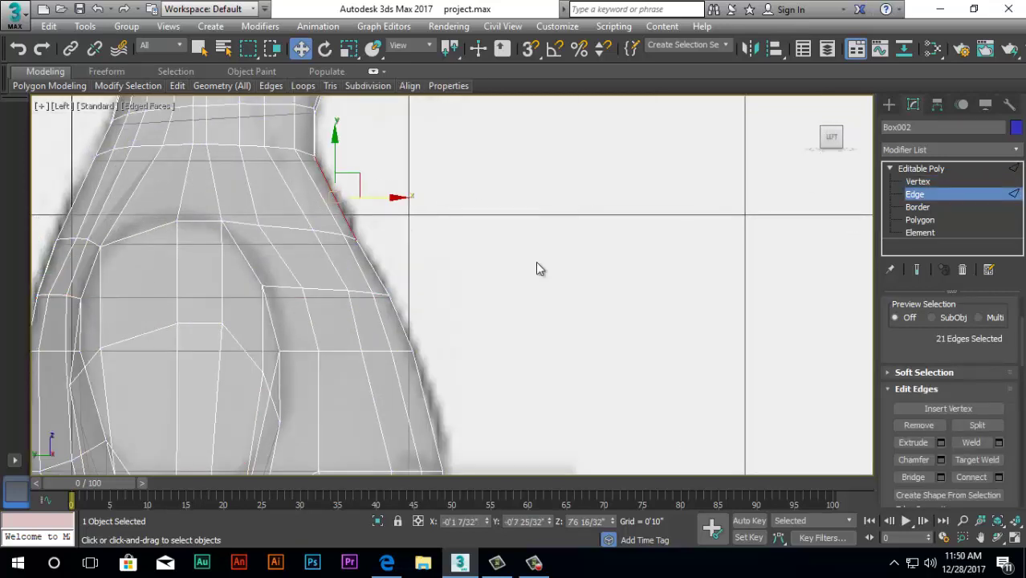
left_click_drag(923, 297, 925, 410)
left_click(923, 405)
key("z")
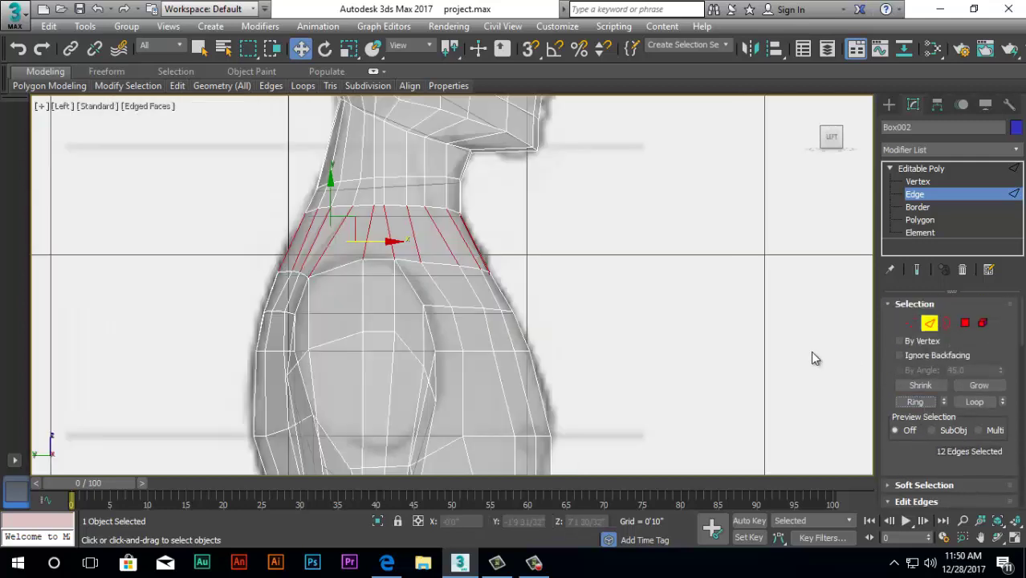
Connect the selected edge ring with 1 segment, pinch 20 and slide -47 to add a loop just above the shoulder
scroll(955, 385, "down", 3)
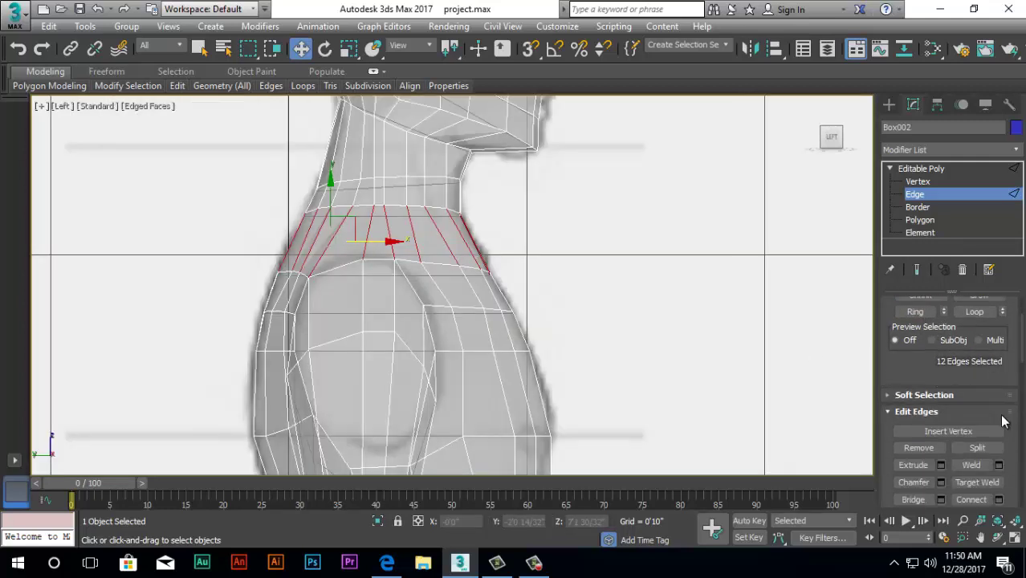
left_click(998, 499)
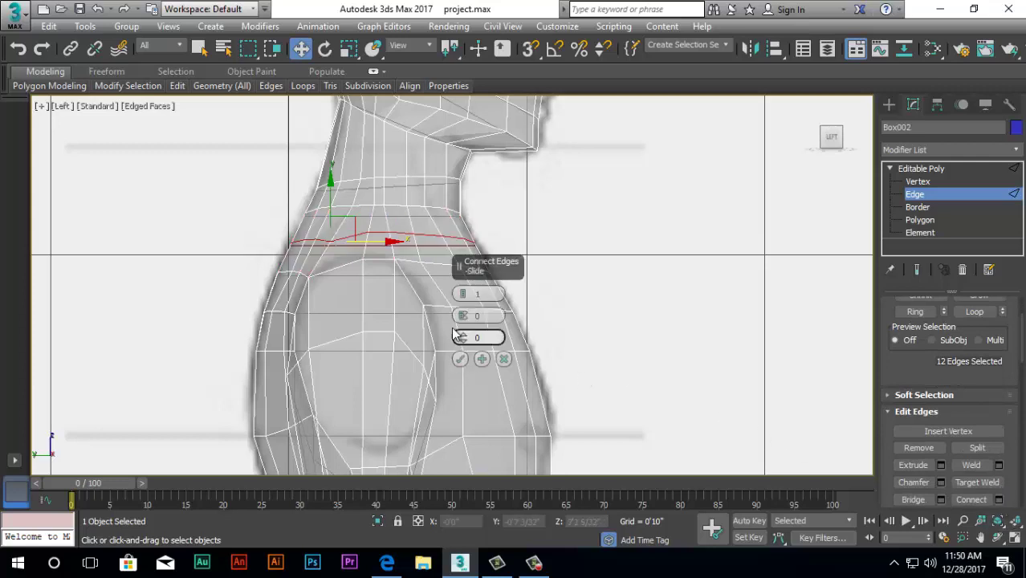
left_click(411, 242)
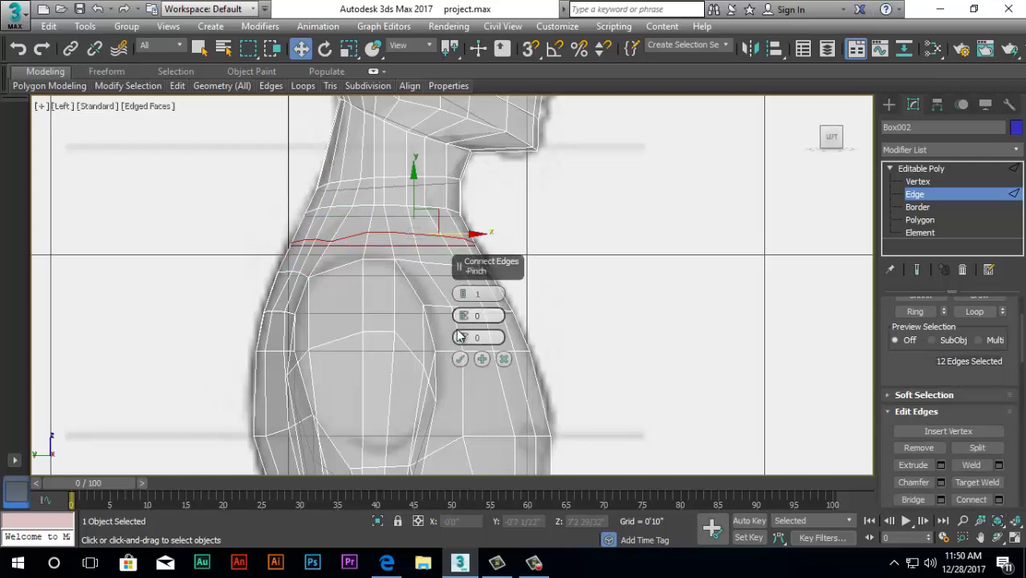
left_click_drag(463, 322, 493, 472)
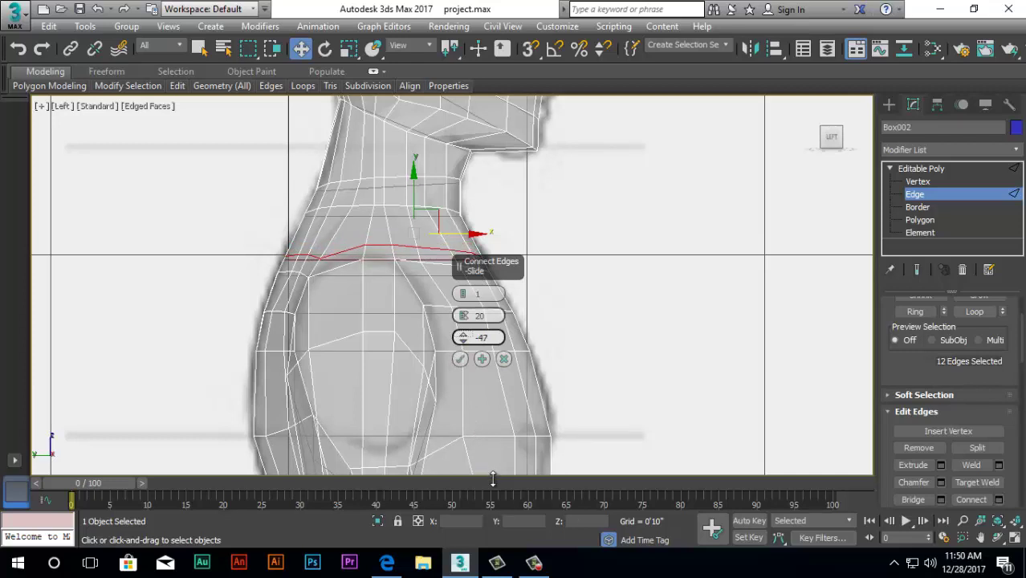
left_click(459, 358)
Move the new loop's frontmost vertices forward onto the reference outline of the upper chest
scroll(471, 252, "up", 3)
scroll(469, 251, "up", 2)
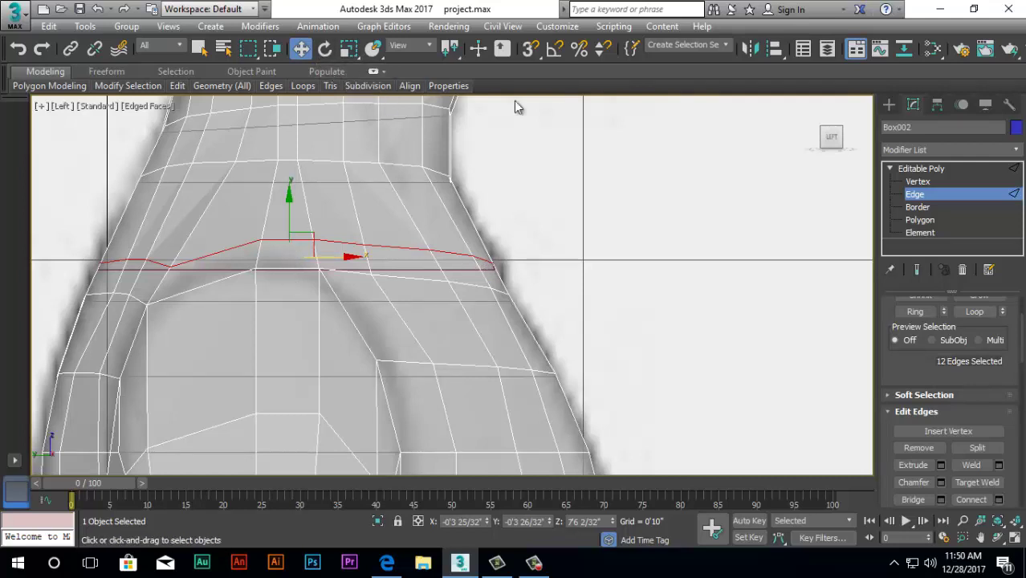
left_click(947, 181)
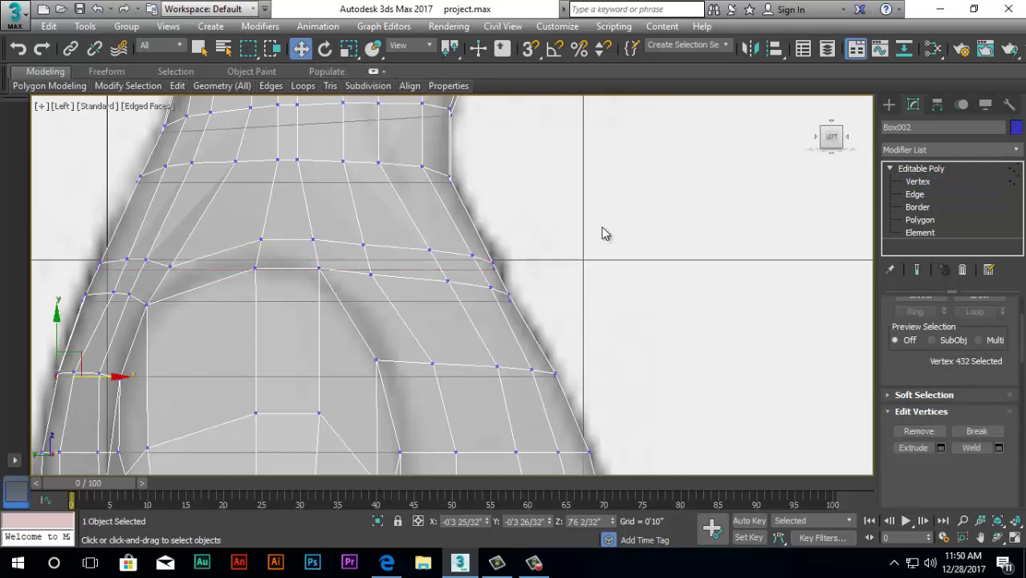
left_click(493, 262)
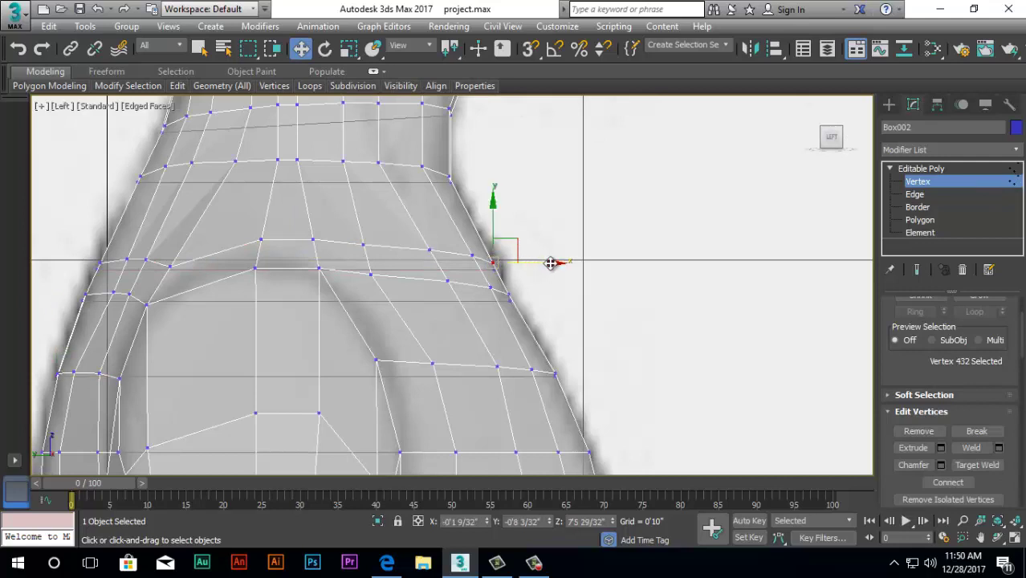
left_click_drag(500, 266, 548, 274)
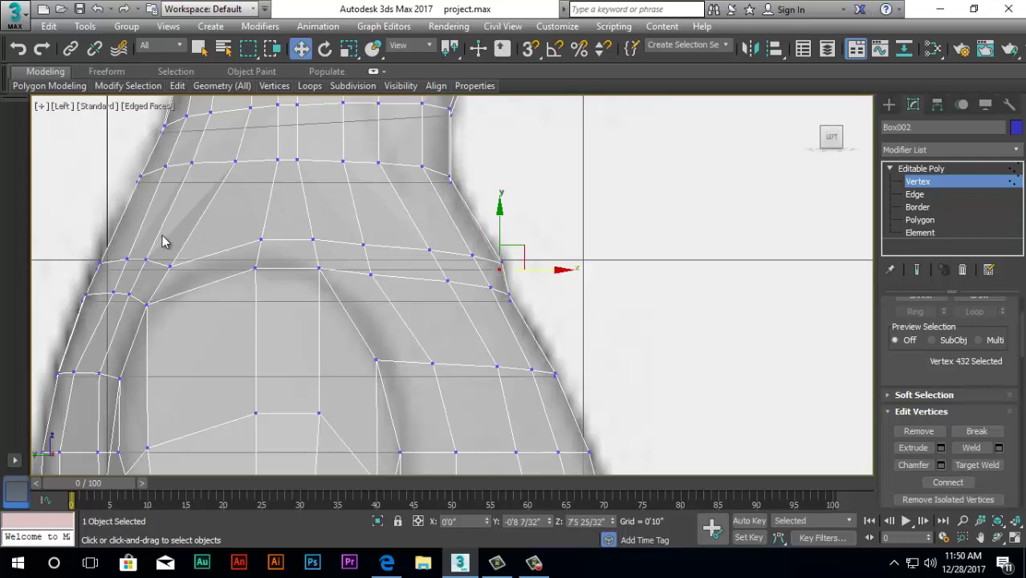
Examine the neck, shoulder and upper chest loops against the side-view reference
scroll(199, 265, "down", 2)
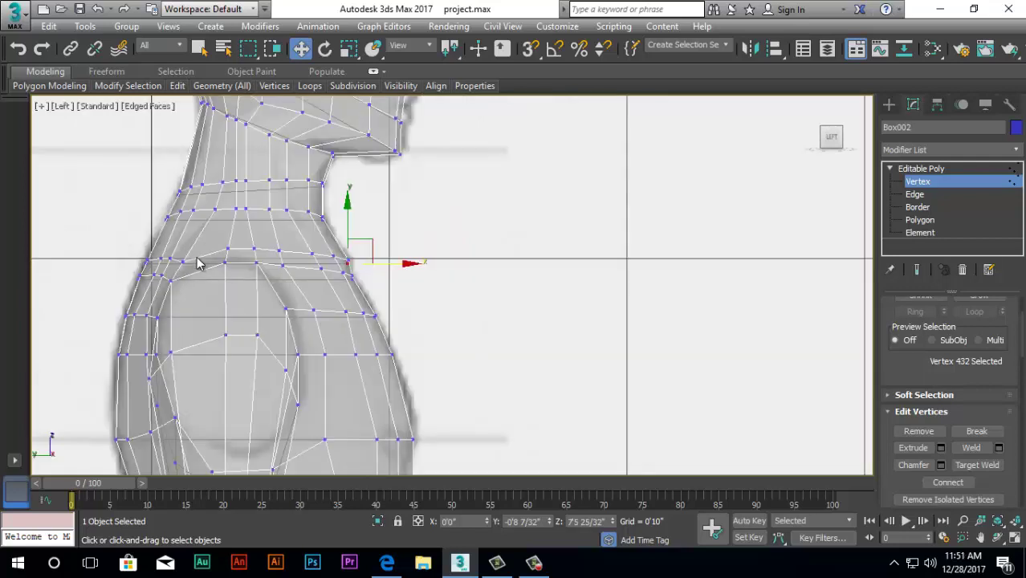
scroll(199, 264, "up", 2)
scroll(207, 259, "down", 3)
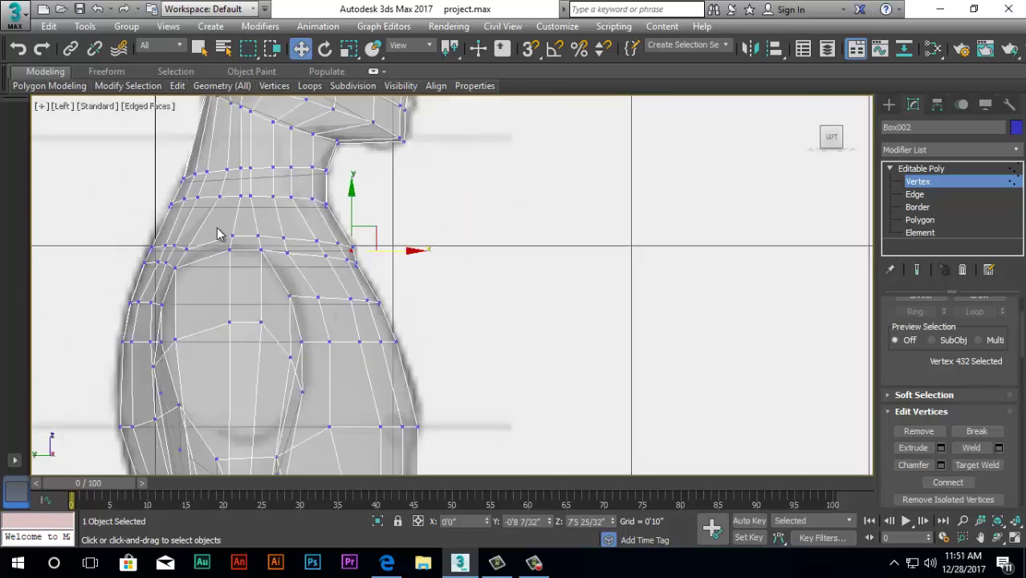
scroll(210, 241, "up", 2)
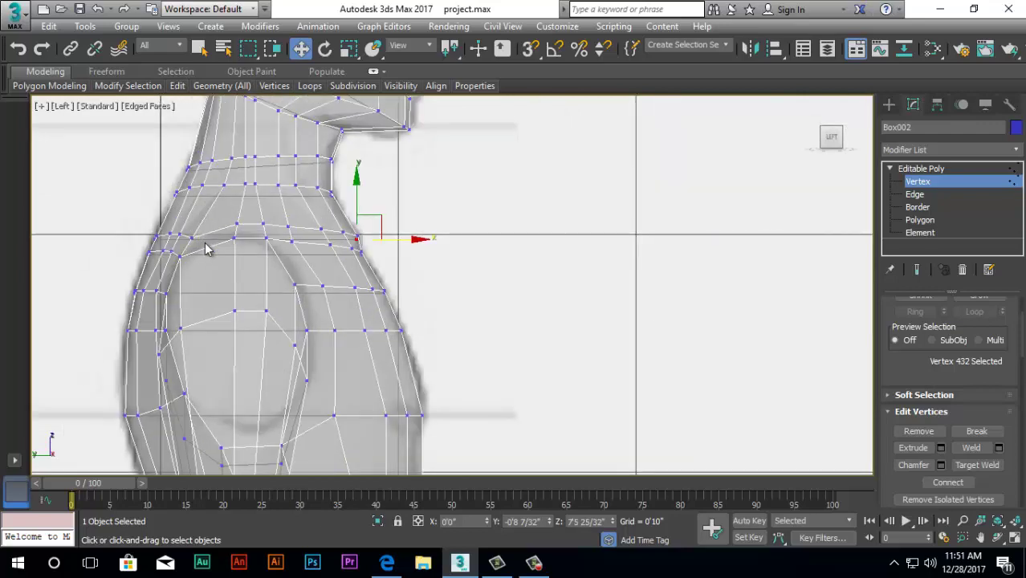
scroll(206, 249, "down", 1)
scroll(201, 258, "up", 1)
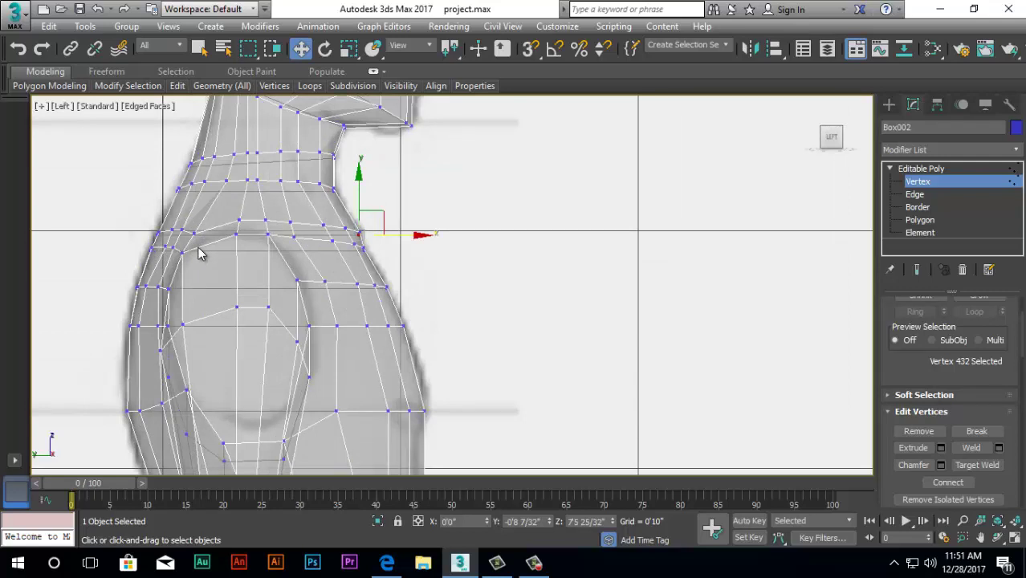
scroll(201, 253, "down", 2)
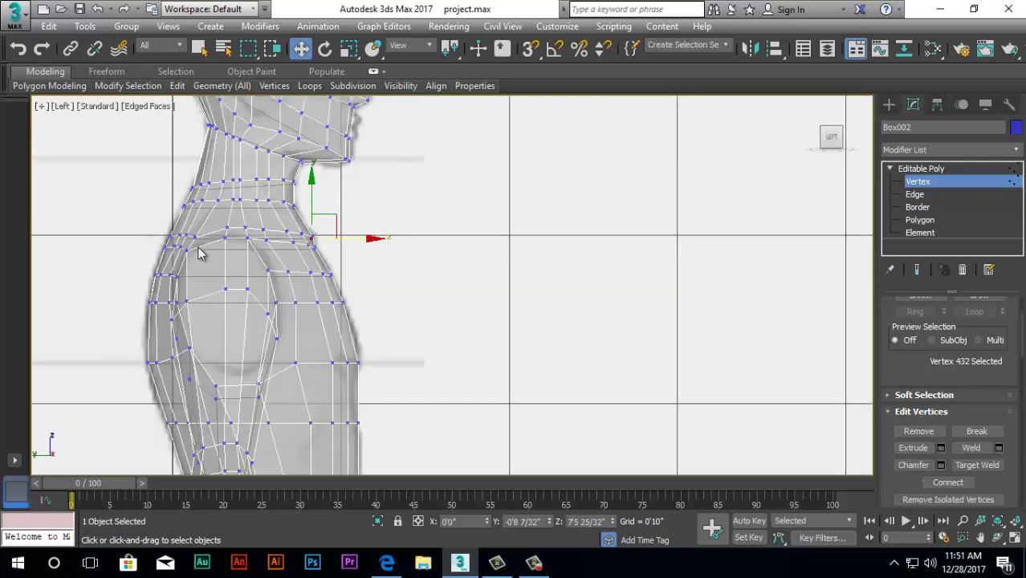
scroll(201, 255, "up", 2)
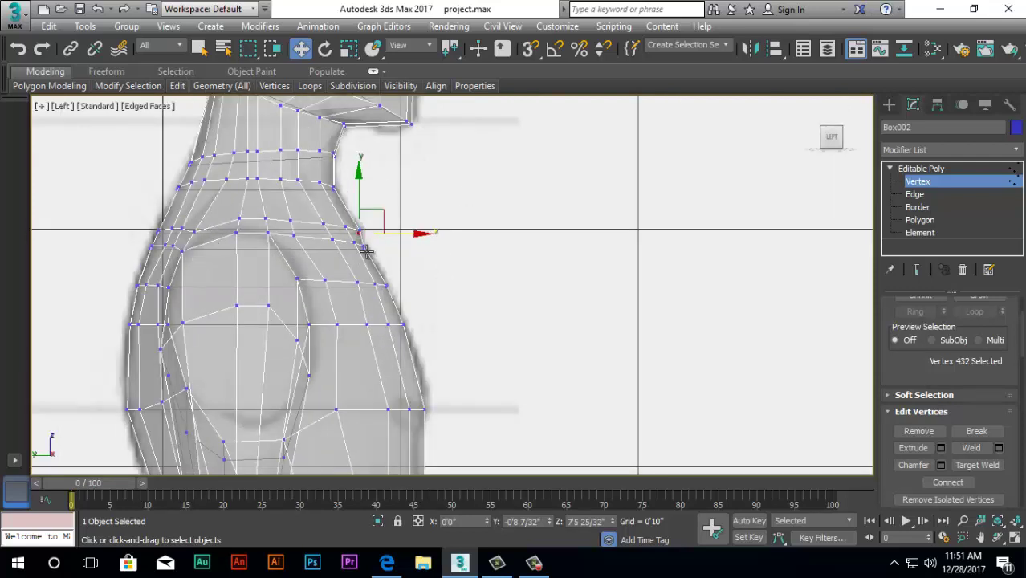
scroll(297, 190, "down", 3)
scroll(300, 145, "up", 2)
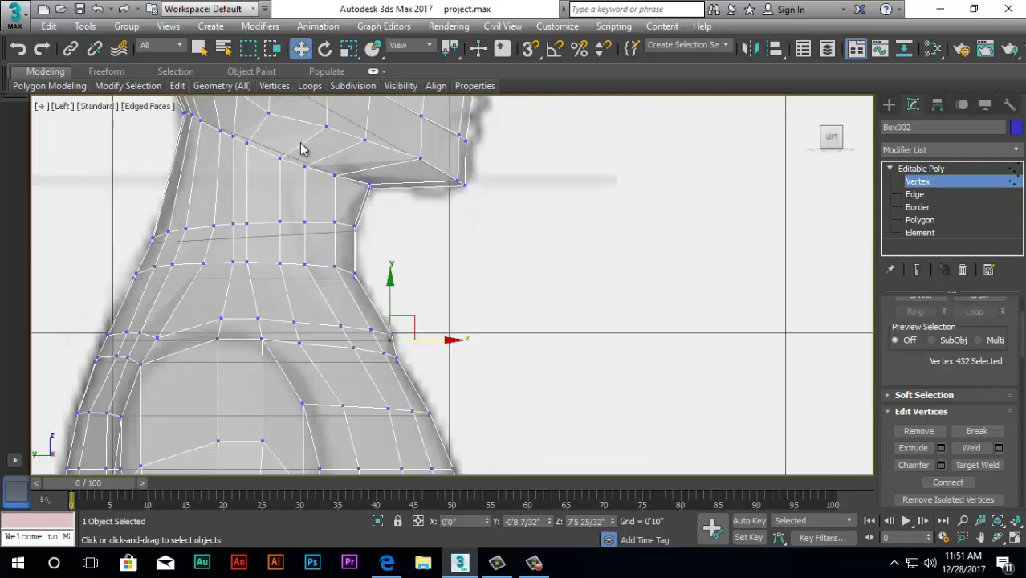
Select the ring of edges around the torso just below the chest line and check it in the front view
scroll(355, 336, "up", 3)
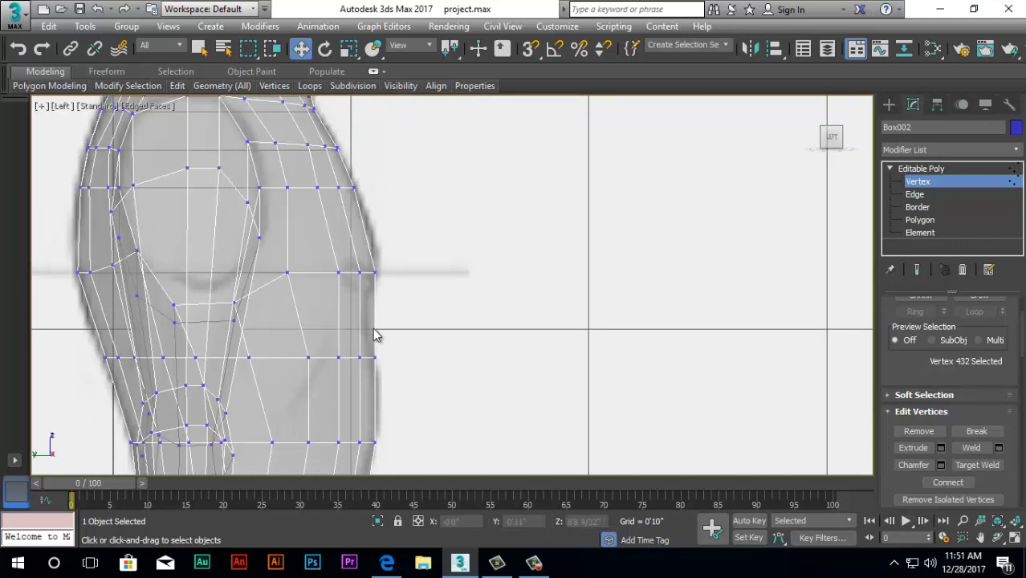
left_click(917, 194)
left_click(374, 321)
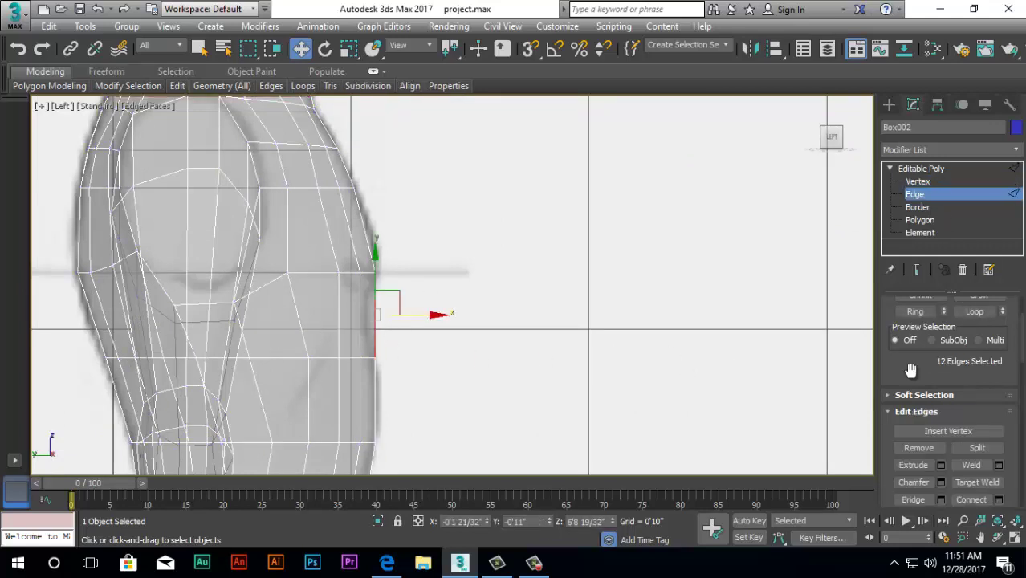
left_click(925, 312)
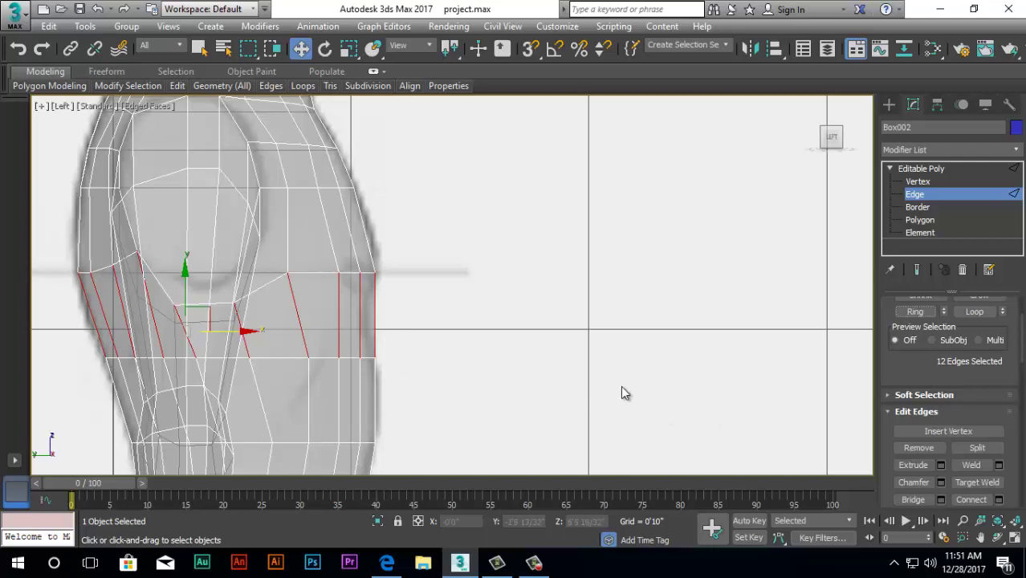
key("f")
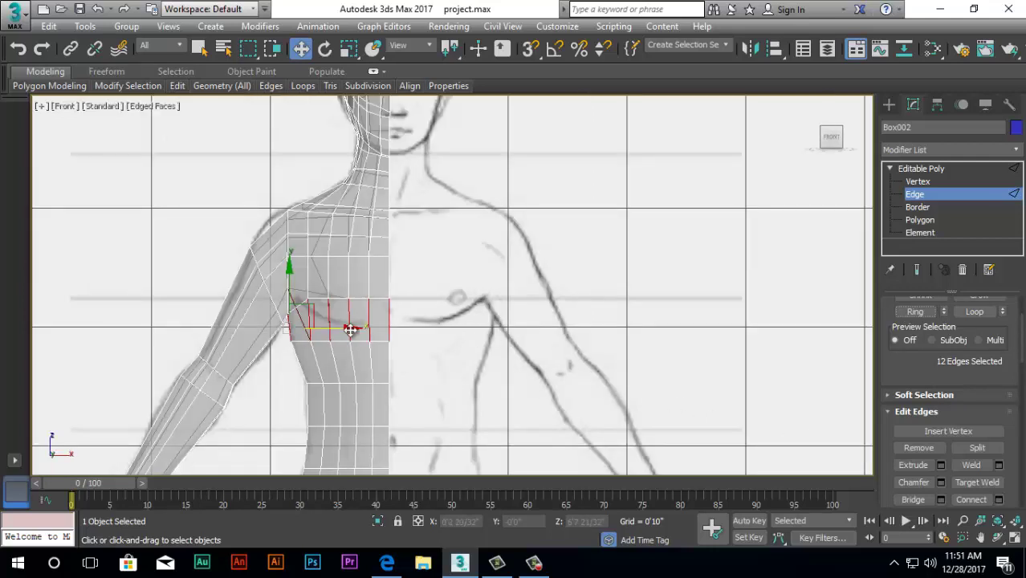
key("l")
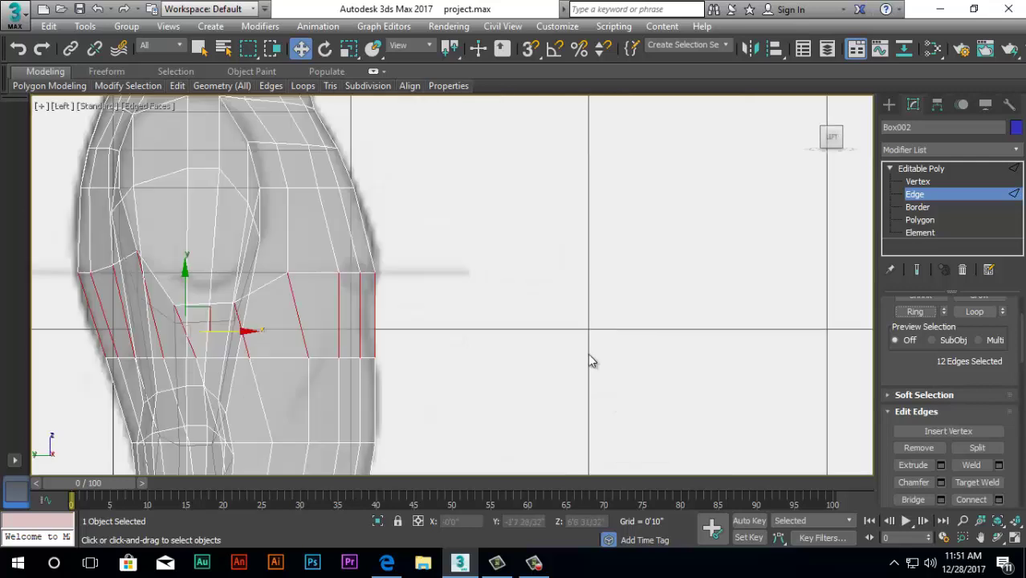
Connect the selected torso edge ring with 2 segments, pinch -6 and slide -25
left_click(998, 499)
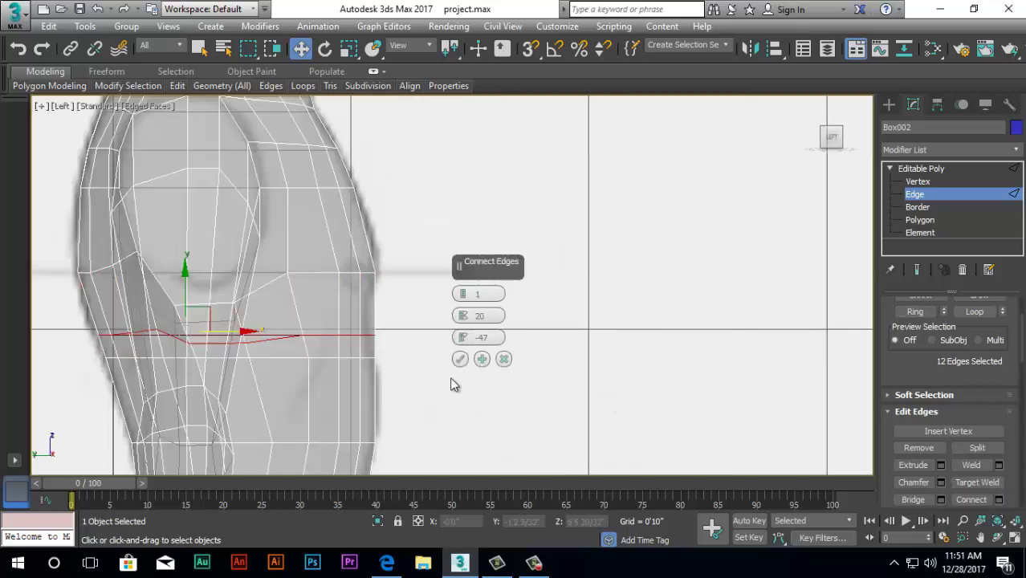
left_click_drag(466, 335, 476, 269)
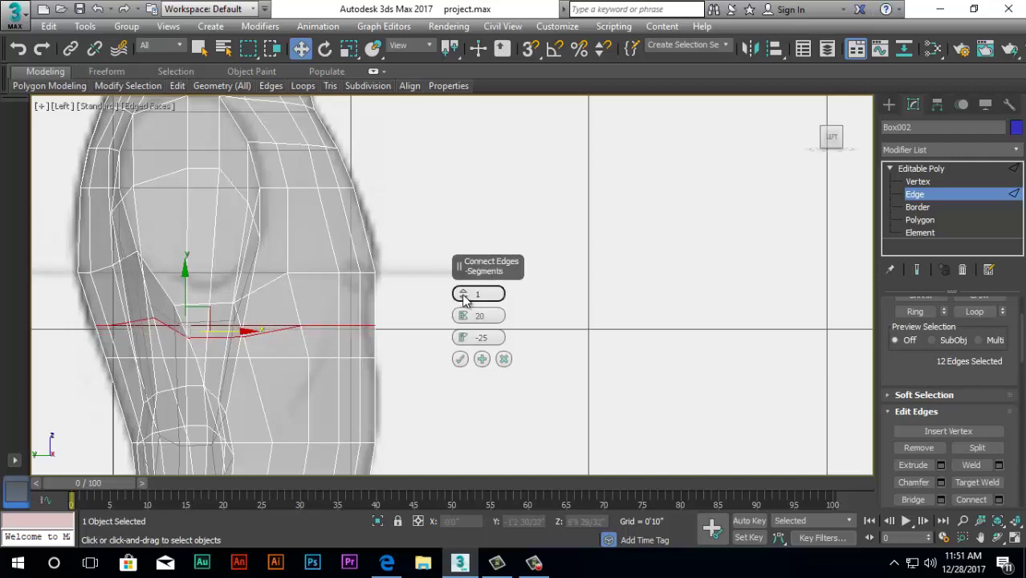
left_click(463, 294)
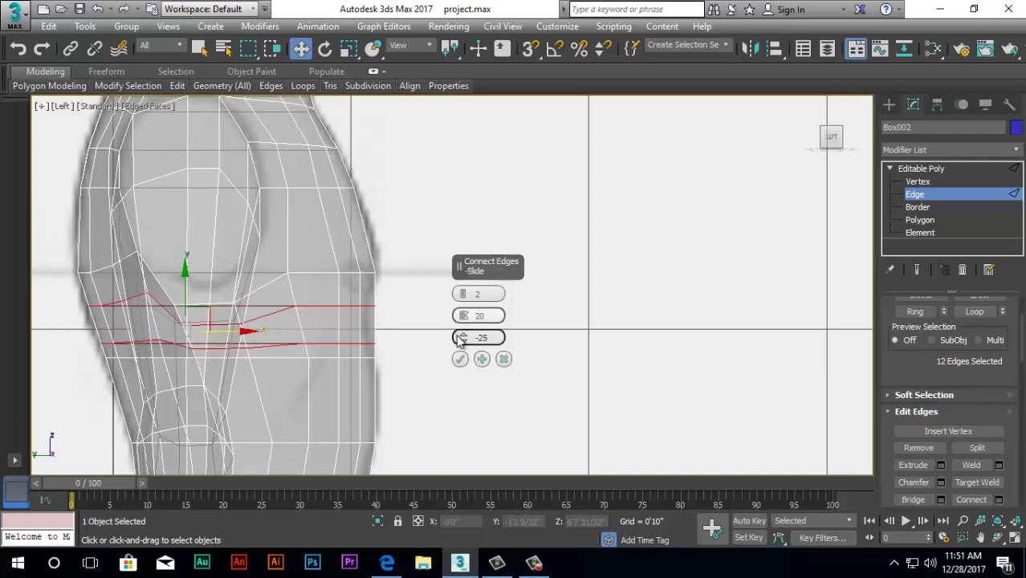
left_click_drag(462, 316, 461, 390)
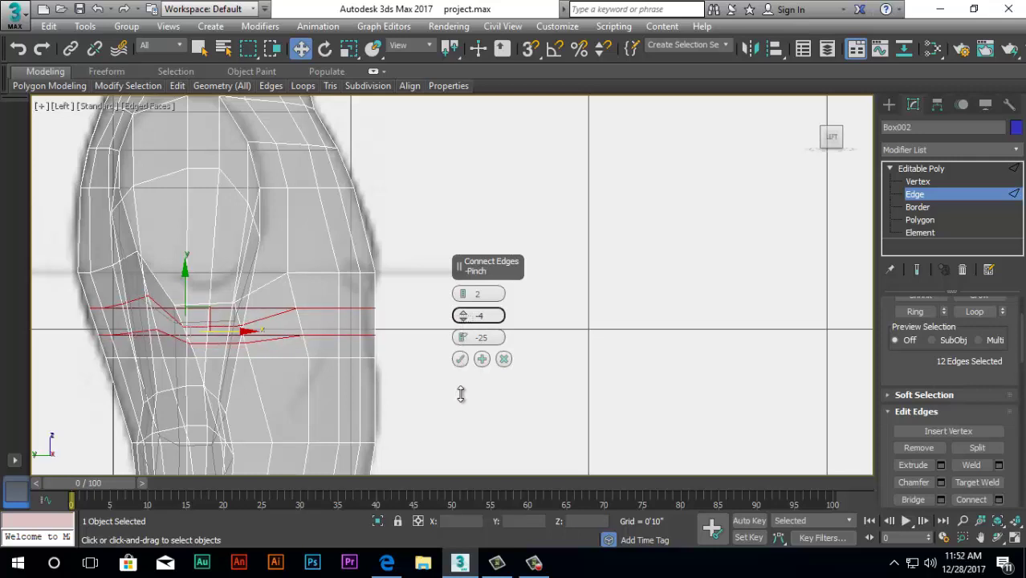
left_click_drag(461, 393, 456, 393)
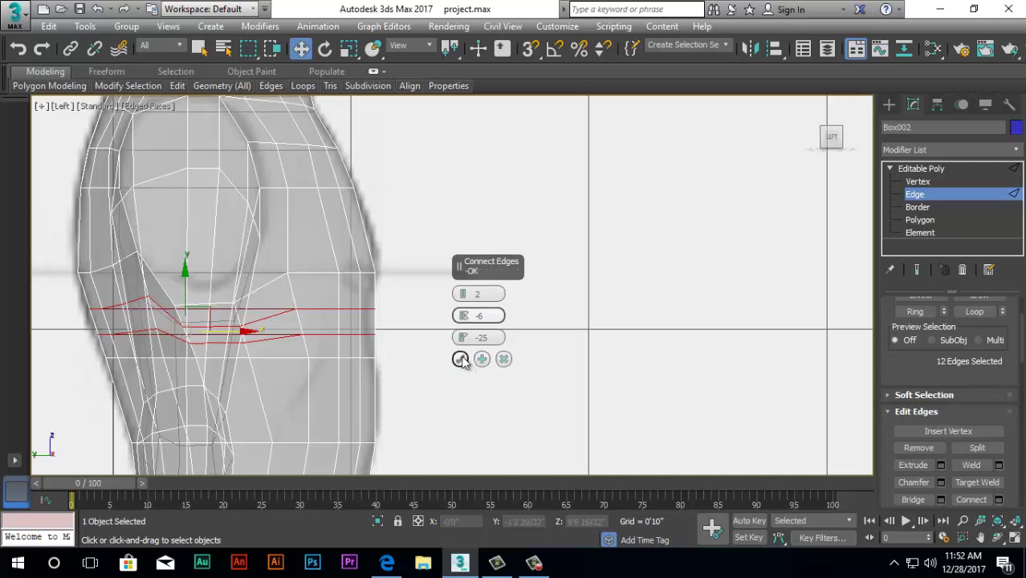
left_click(461, 360)
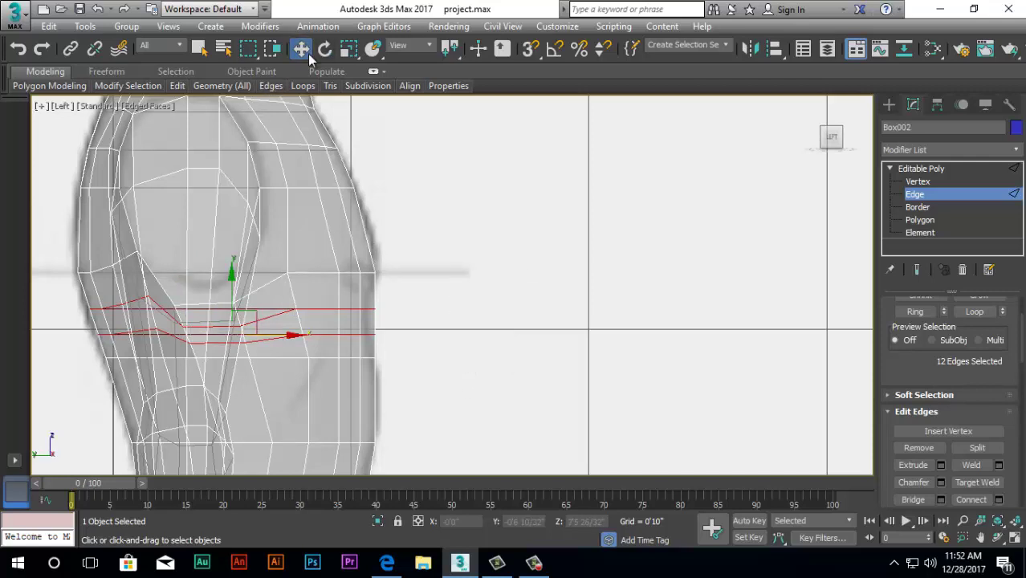
Shift both new torso loops slightly backward and up to follow the reference crease under the chest, and clear the selection
left_click_drag(291, 337, 285, 340)
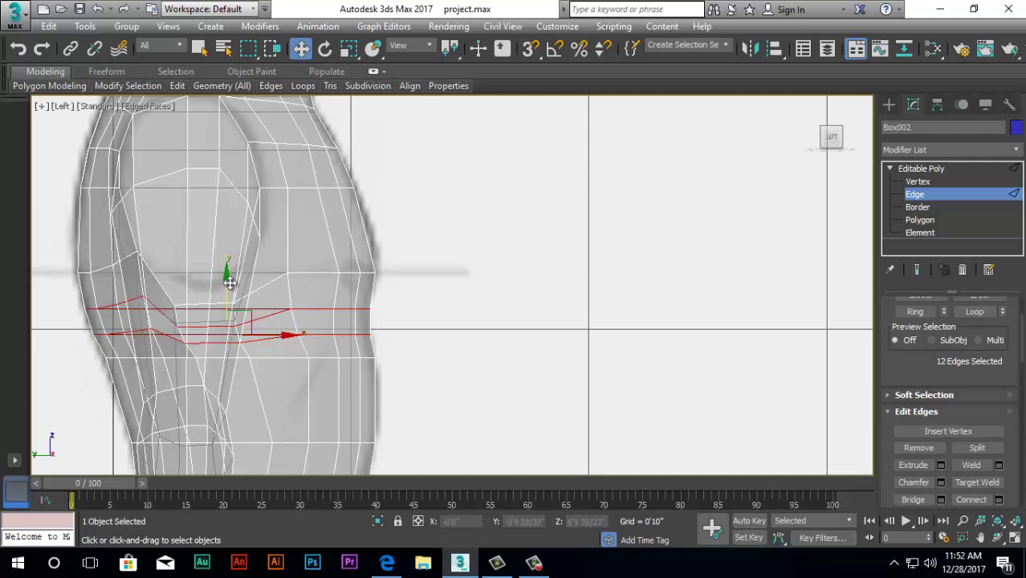
left_click_drag(229, 282, 228, 278)
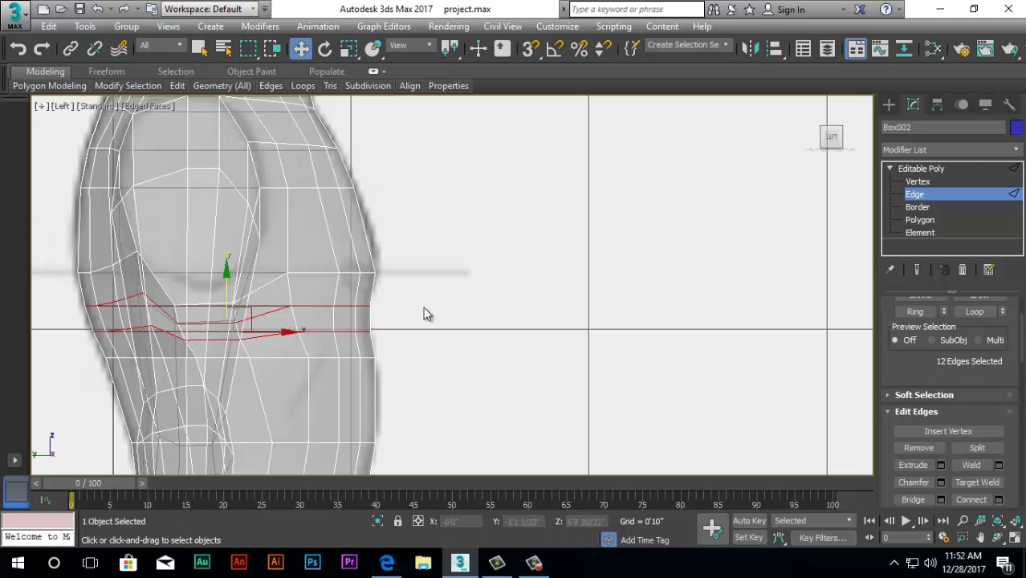
left_click(388, 315)
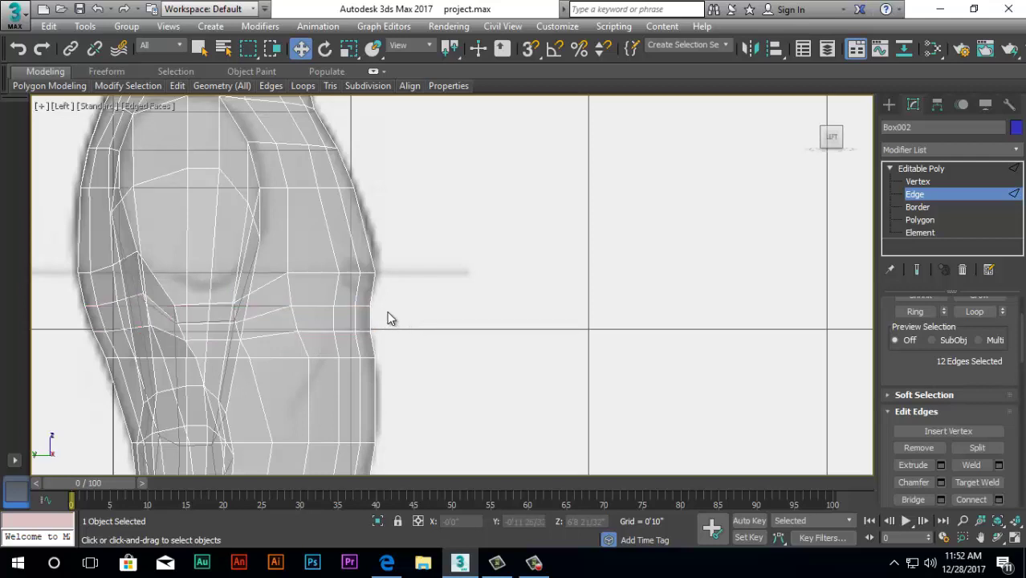
Switch to vertex editing and move the frontmost vertex of the upper under-chest loop slightly up and forward to the side reference outline
left_click(369, 306)
left_click(918, 181)
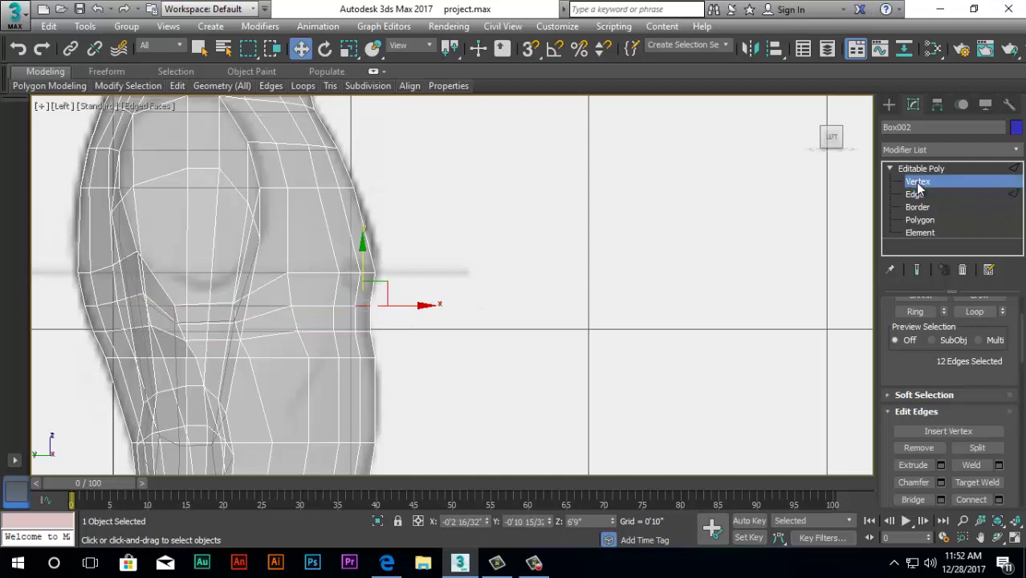
left_click(370, 306)
left_click(388, 319)
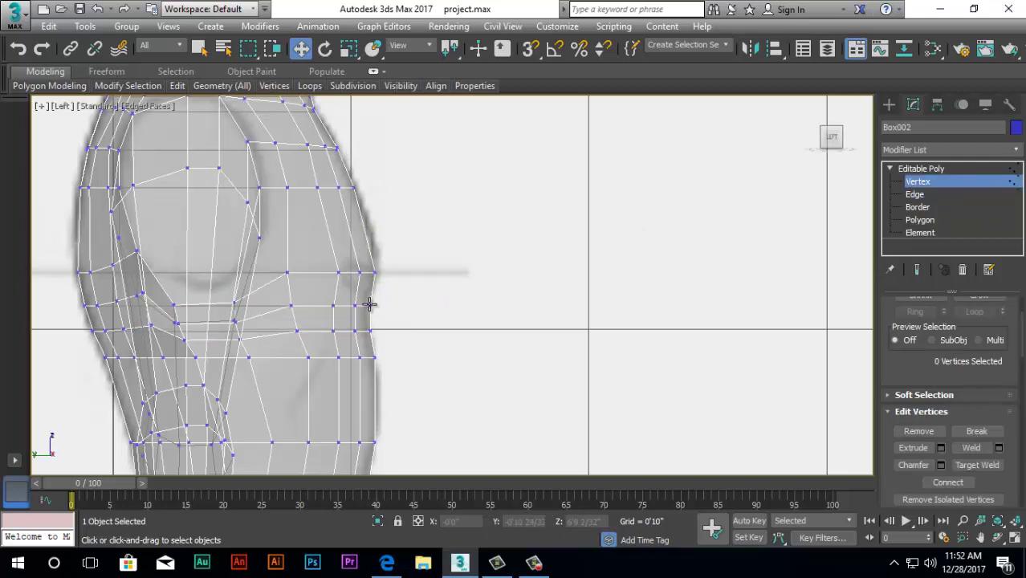
left_click(369, 304)
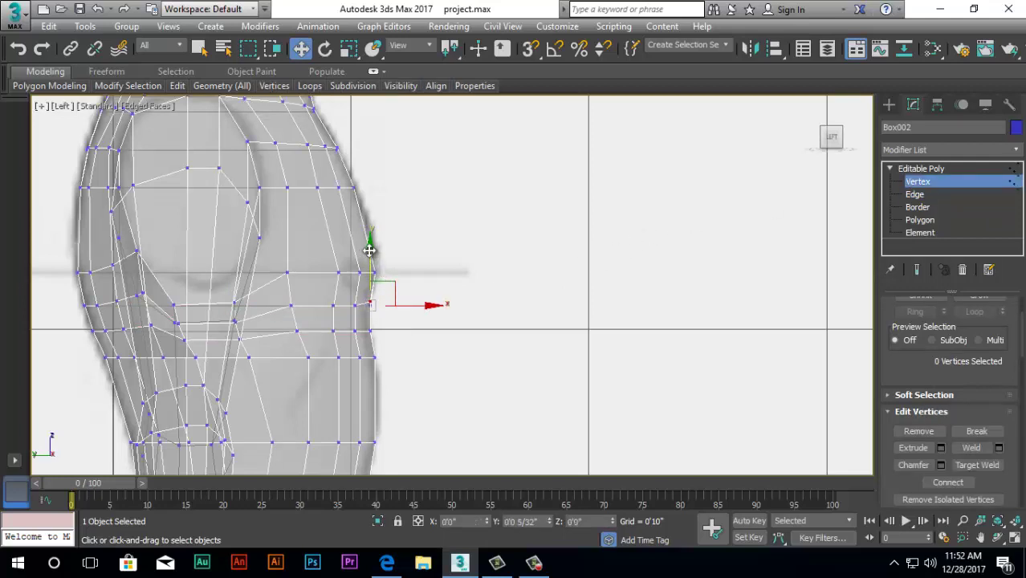
left_click_drag(368, 244, 369, 238)
left_click_drag(423, 302, 426, 301)
left_click(400, 322)
left_click(369, 305)
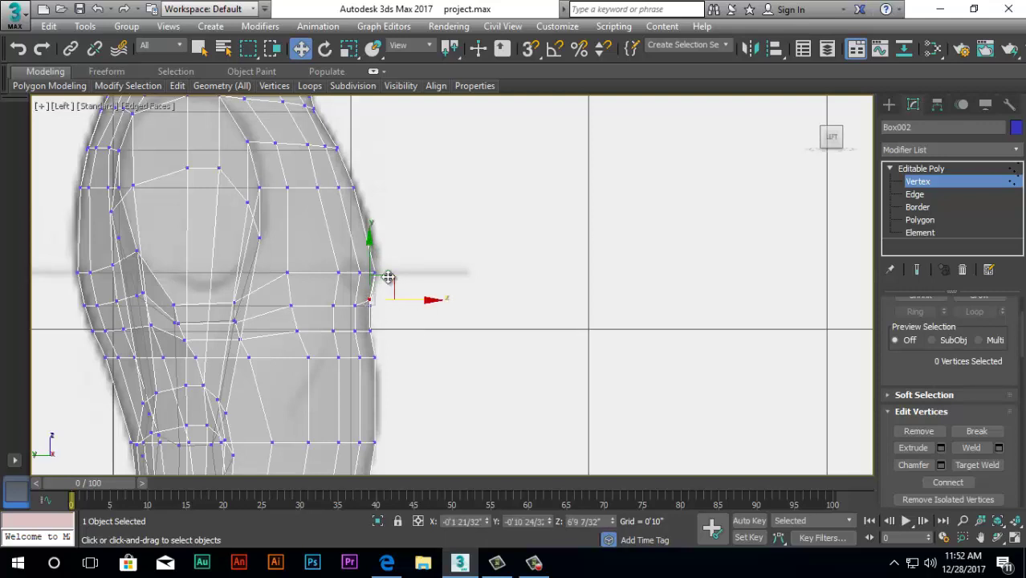
left_click_drag(368, 238, 367, 243)
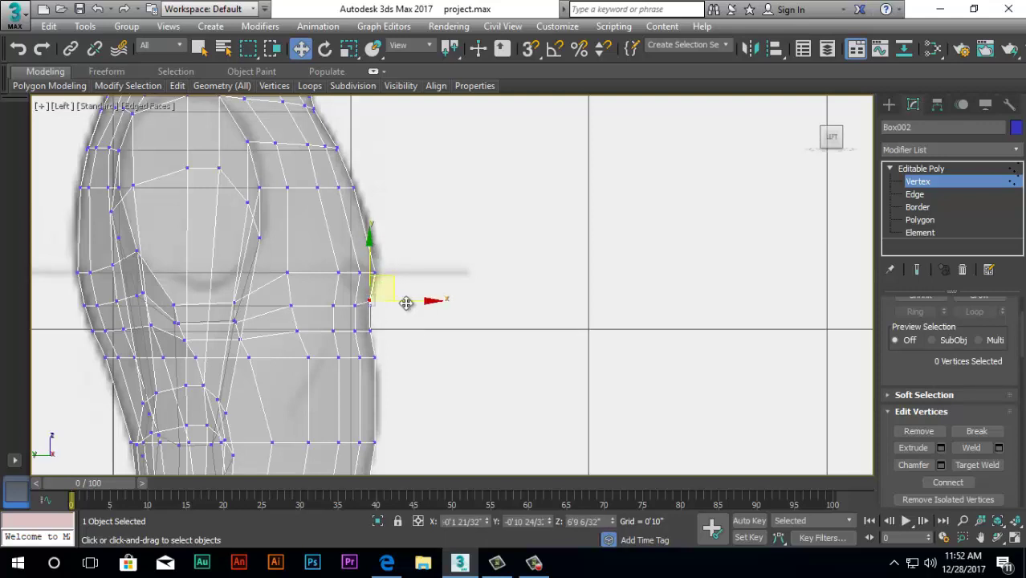
Raise the second front vertex of the upper under-chest loop to line up with the already adjusted outline vertex
left_click(381, 314)
left_click(373, 304)
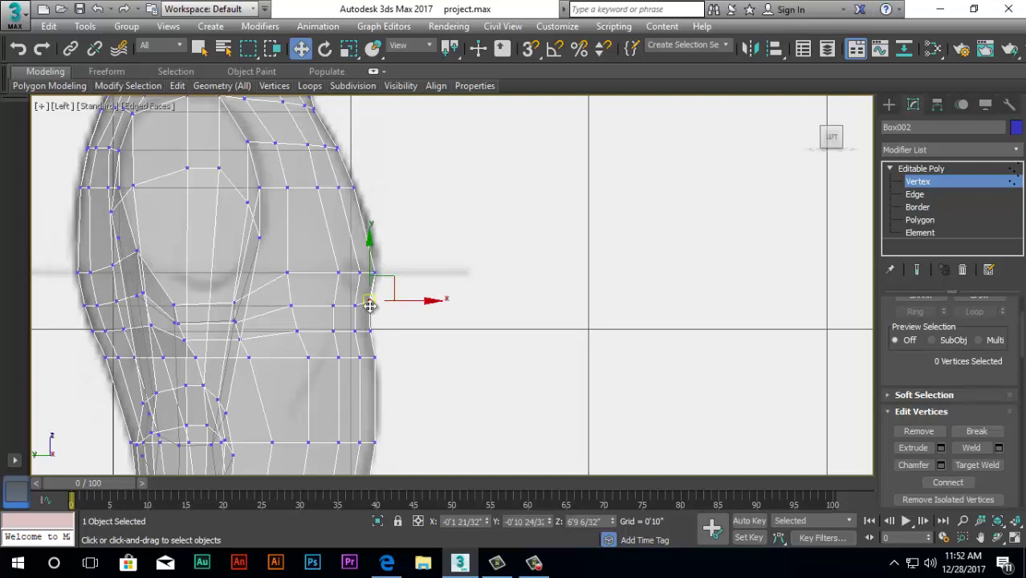
scroll(371, 305, "up", 6)
left_click(404, 314)
left_click(372, 305)
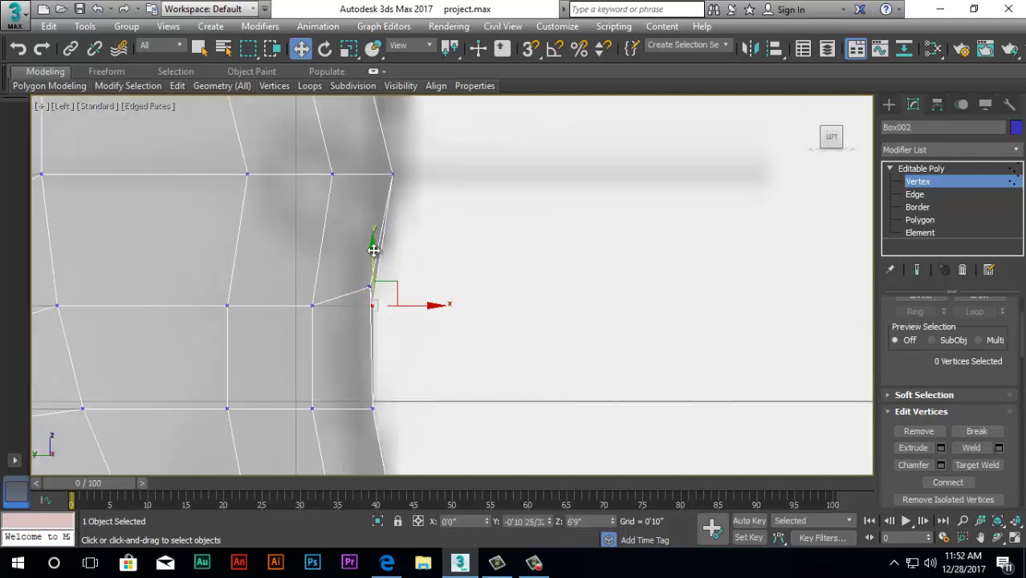
left_click_drag(373, 250, 369, 234)
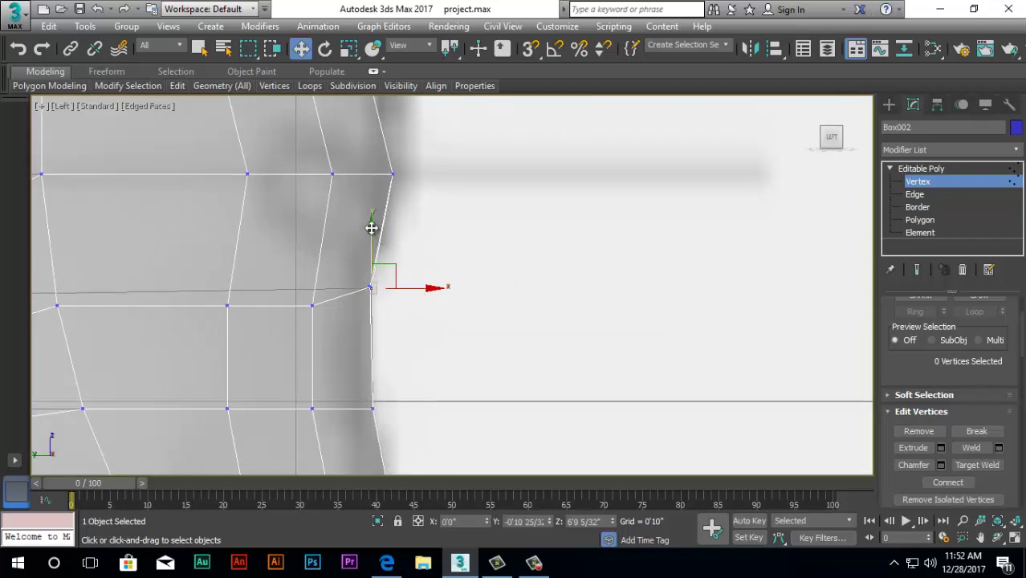
left_click_drag(371, 226, 371, 223)
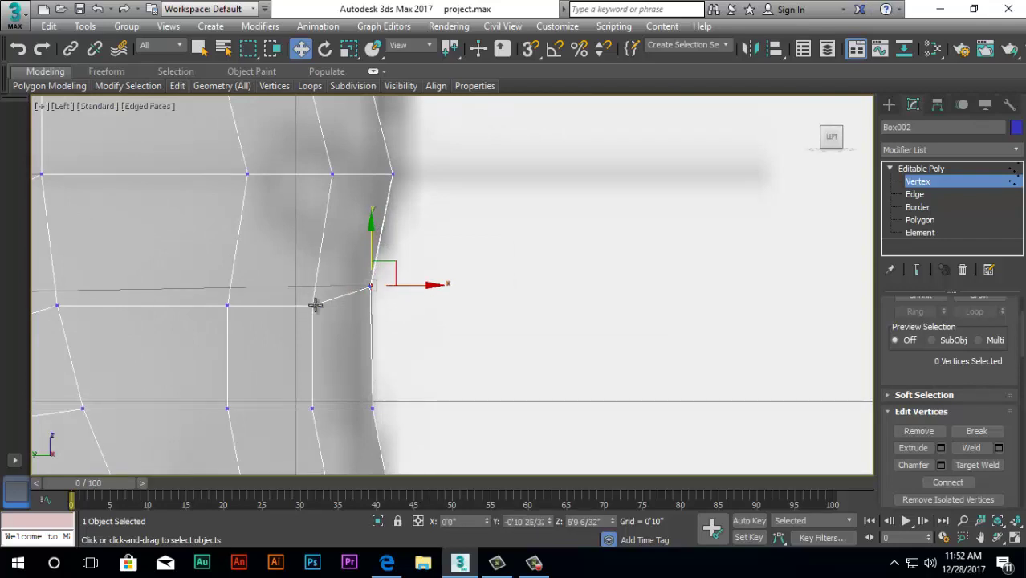
Raise the neighbouring vertices of the upper under-chest loop, lifting the one nearest the arm the most
left_click(313, 305)
scroll(455, 273, "down", 5)
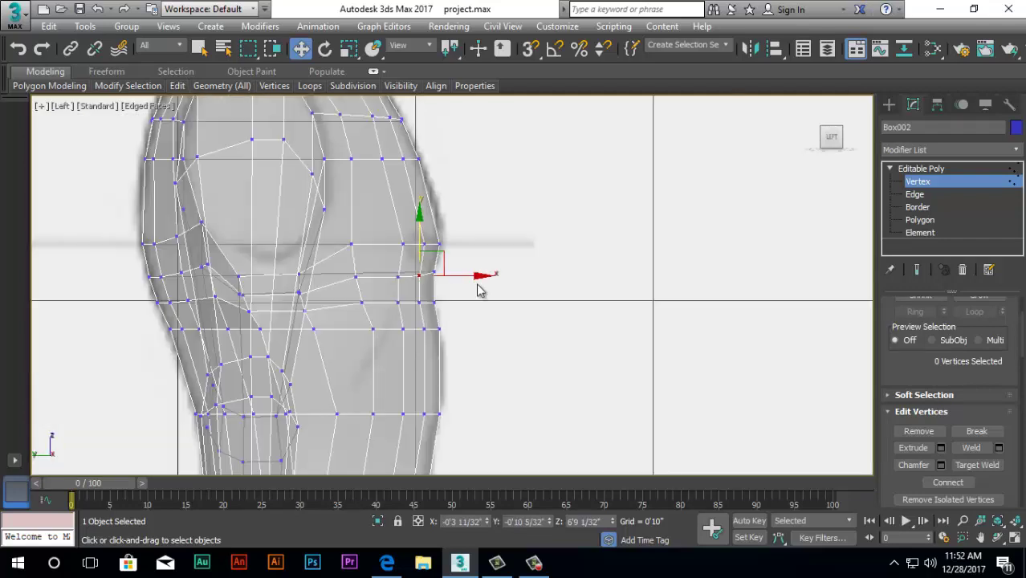
left_click(397, 277)
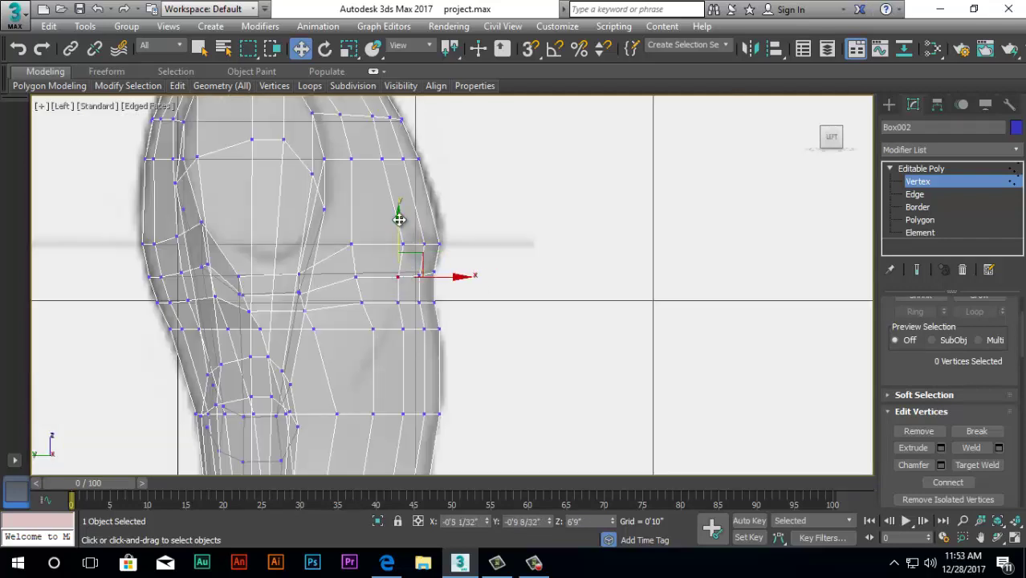
left_click_drag(398, 219, 398, 216)
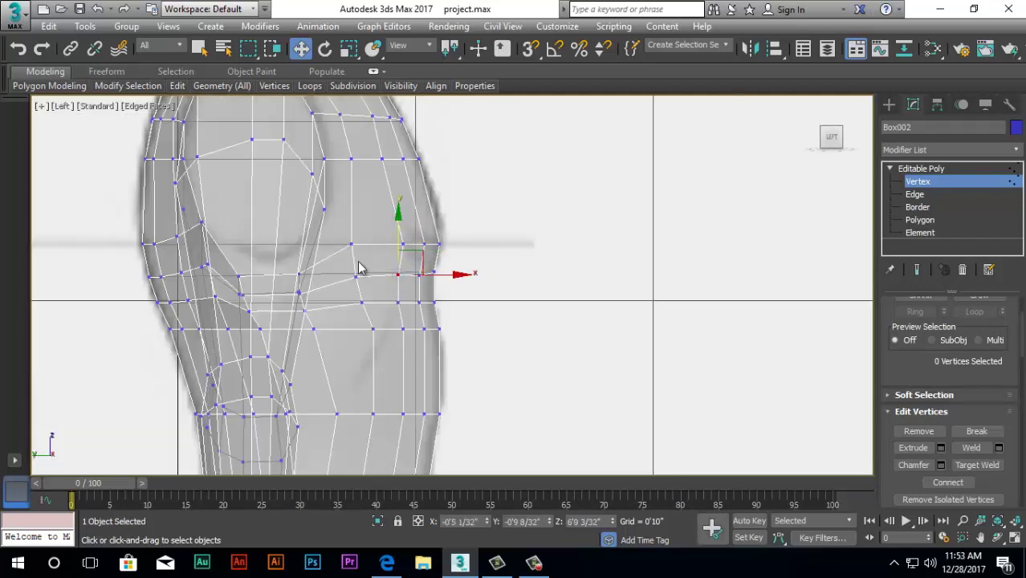
left_click(355, 273)
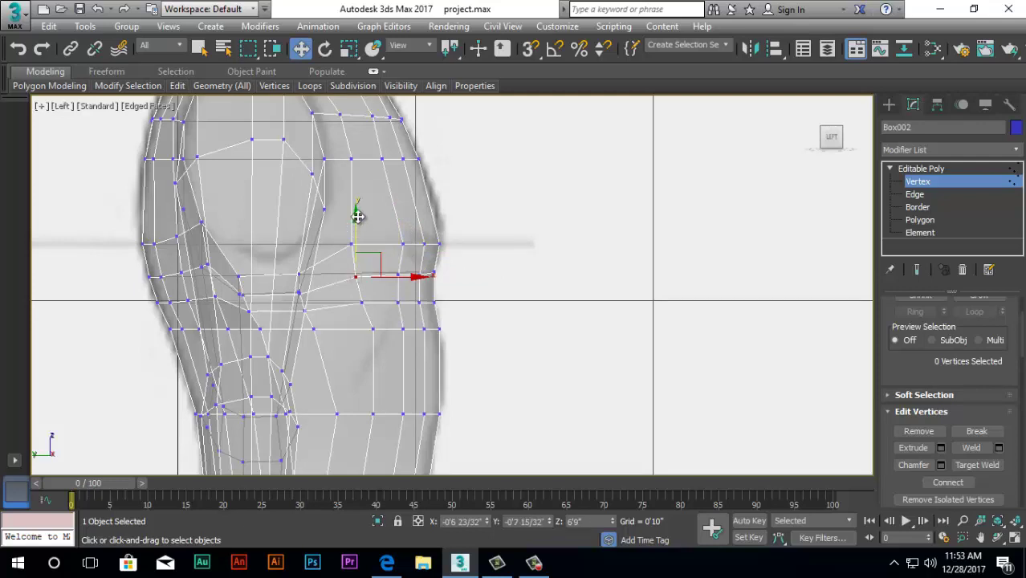
left_click_drag(358, 215, 359, 196)
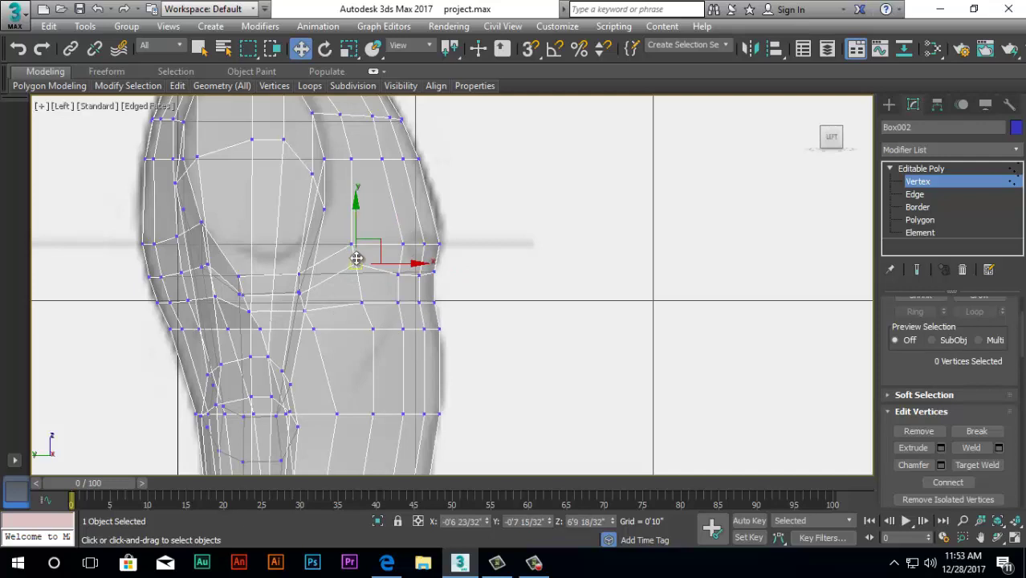
Shift the chest-line vertex nearest the armpit and the vertex just below it slightly forward in the side view
scroll(357, 259, "up", 2)
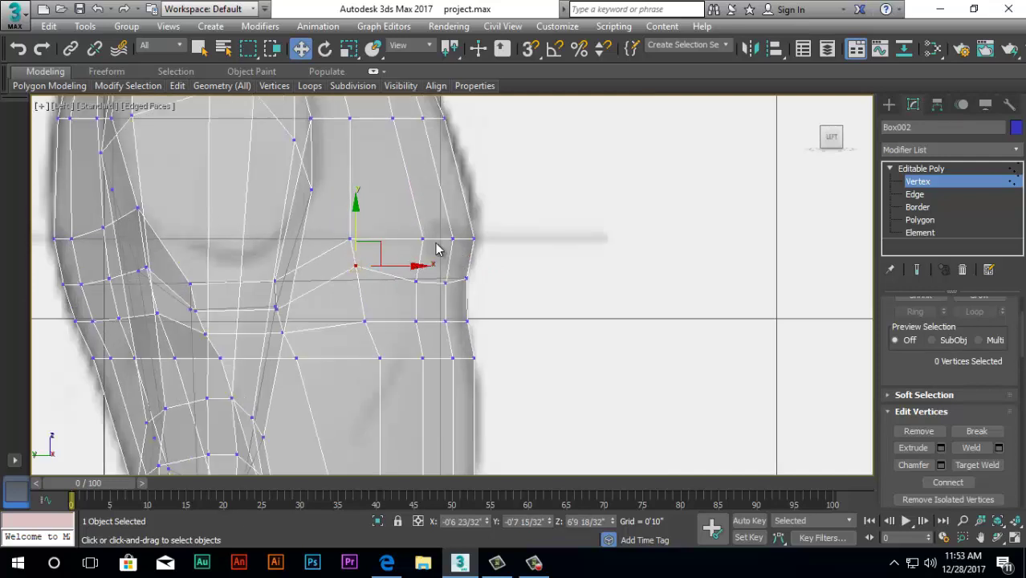
left_click(351, 242)
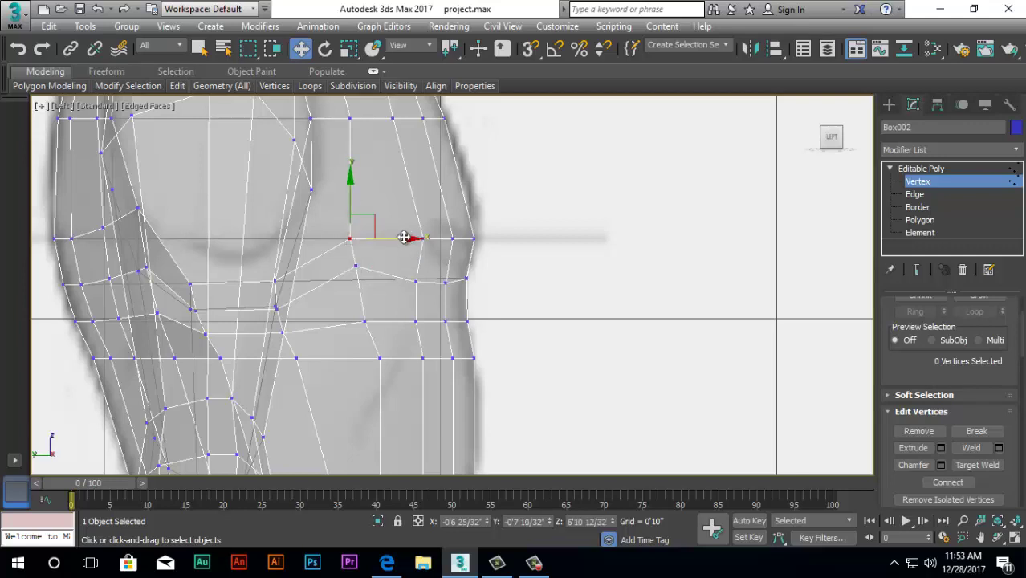
left_click_drag(404, 240, 412, 241)
left_click(355, 265)
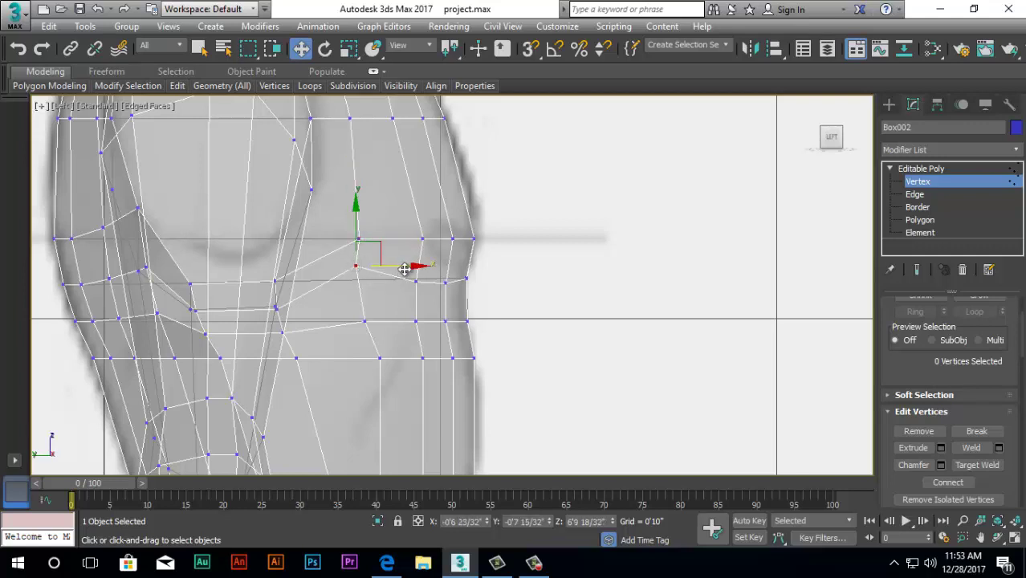
Move the rearmost waist vertex slightly forward to the reference outline and shift the waist vertex beside it backward
scroll(372, 303, "down", 2)
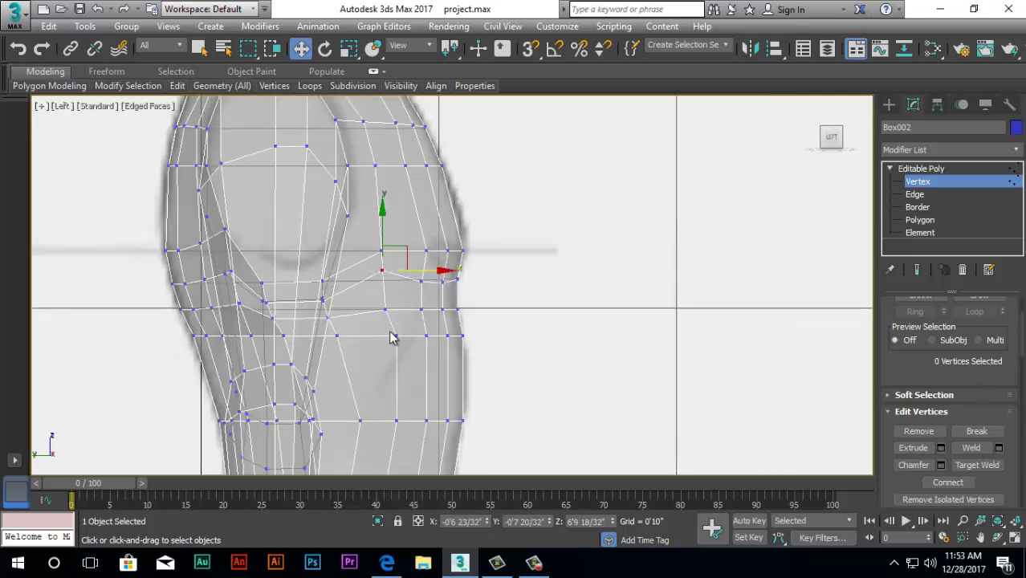
scroll(435, 335, "down", 2)
scroll(458, 345, "down", 2)
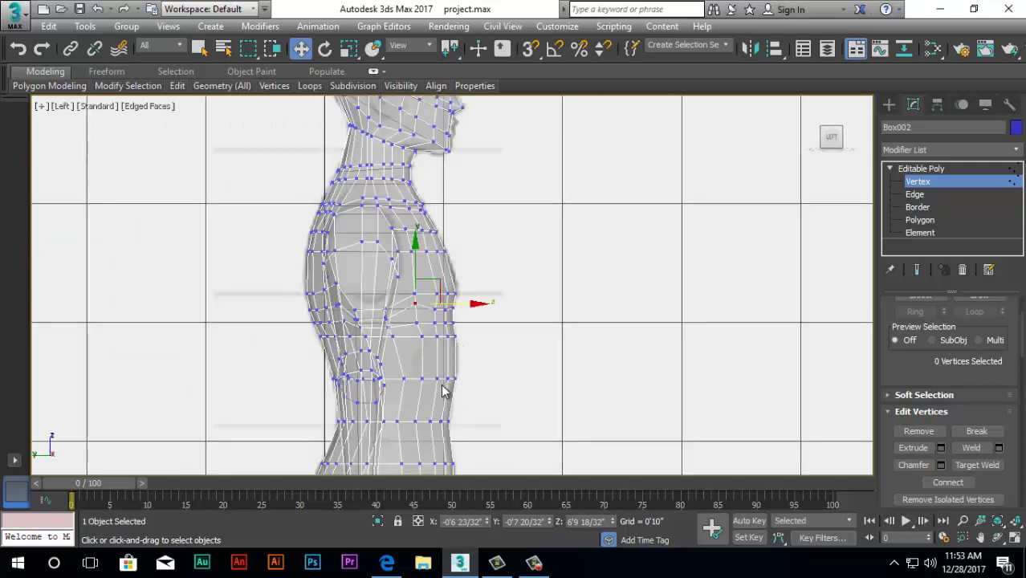
scroll(436, 388, "up", 2)
scroll(424, 408, "down", 2)
scroll(424, 409, "up", 5)
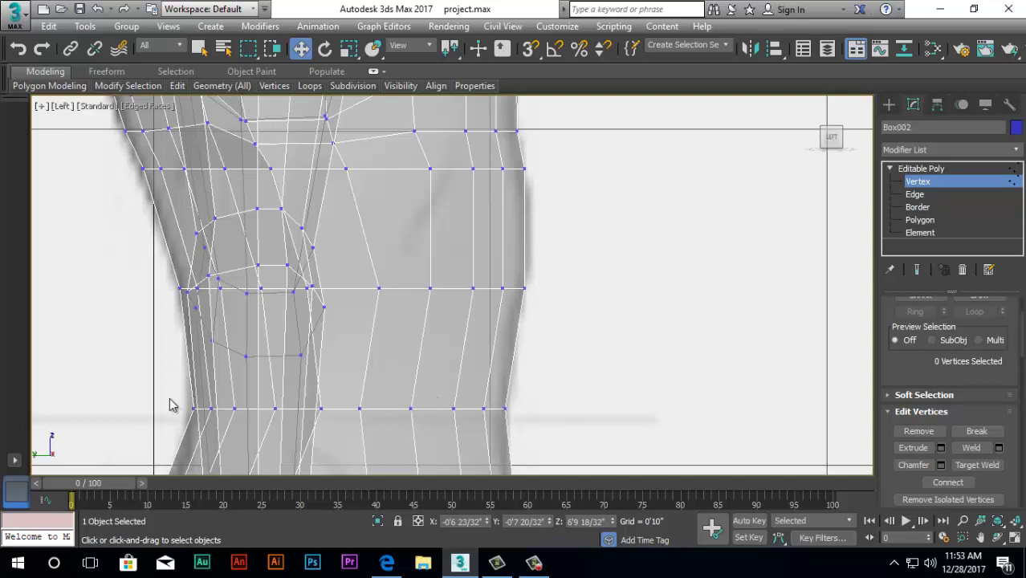
left_click(193, 410)
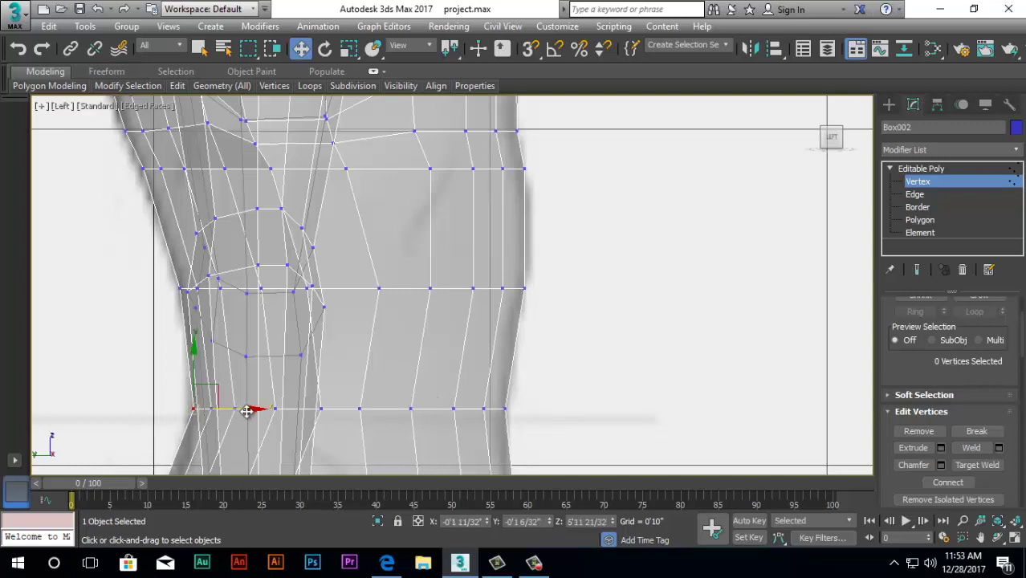
mouse_move(246, 410)
left_mouse_down()
mouse_move(240, 434)
mouse_move(261, 416)
mouse_move(253, 426)
left_mouse_up()
left_click(211, 411)
scroll(253, 427, "down", 4)
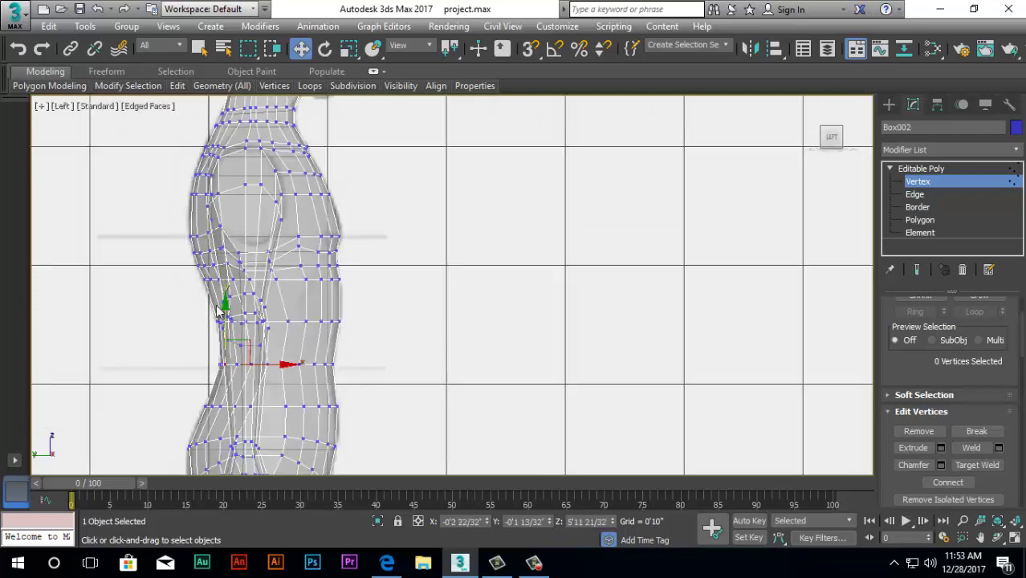
scroll(214, 318, "up", 6)
scroll(203, 362, "down", 5)
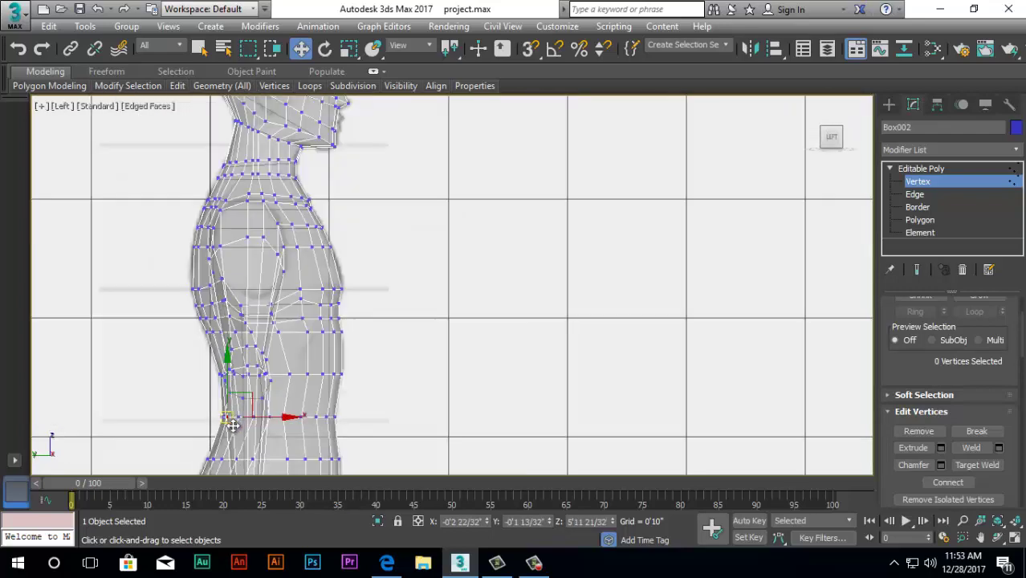
scroll(225, 409, "up", 3)
left_click_drag(276, 412, 271, 417)
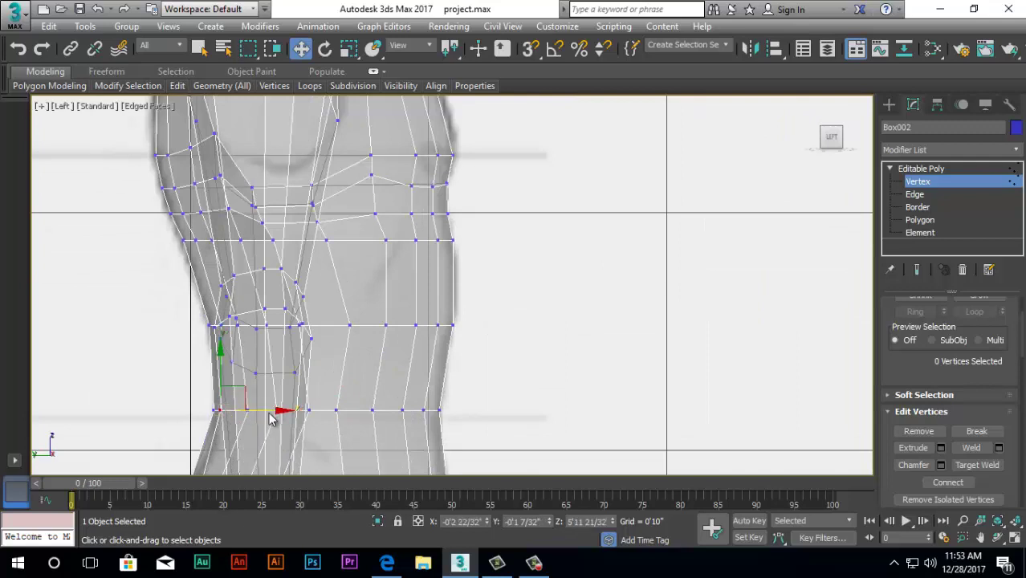
Shift the second column of back vertices, from above the waist up to the chest line, slightly toward the rear outline
left_click(218, 326)
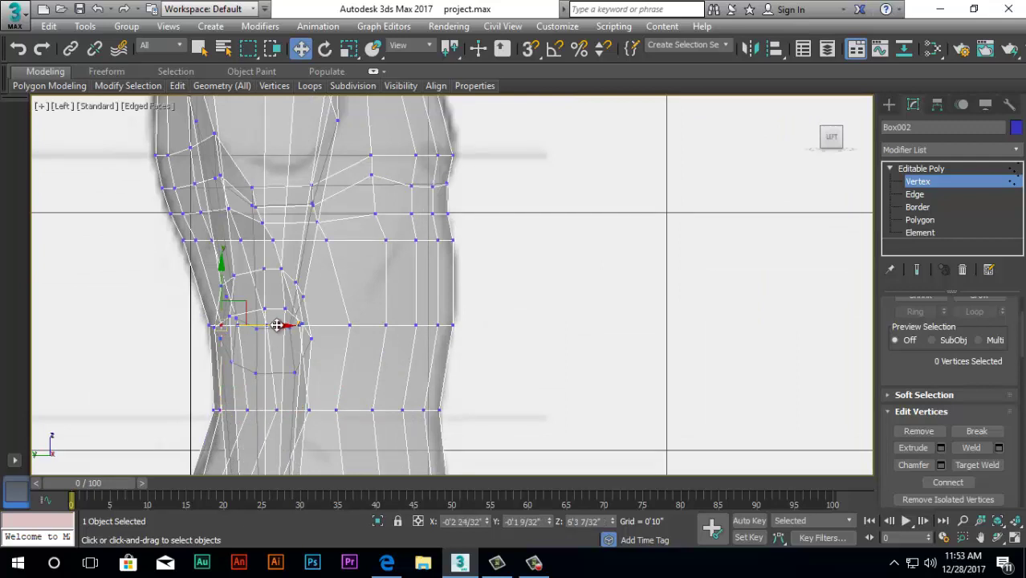
left_click(196, 242)
left_click_drag(256, 240, 252, 239)
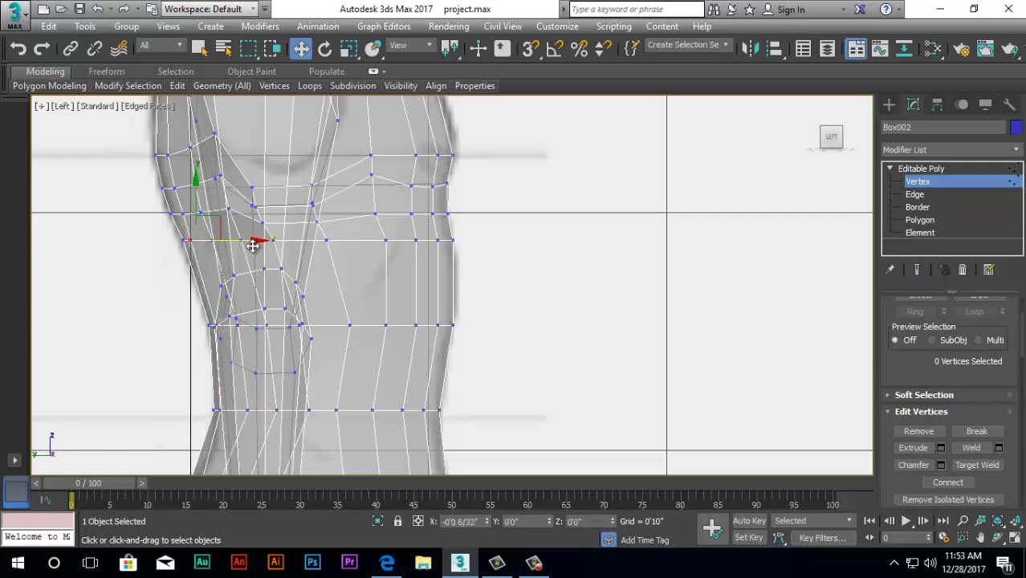
left_click(183, 214)
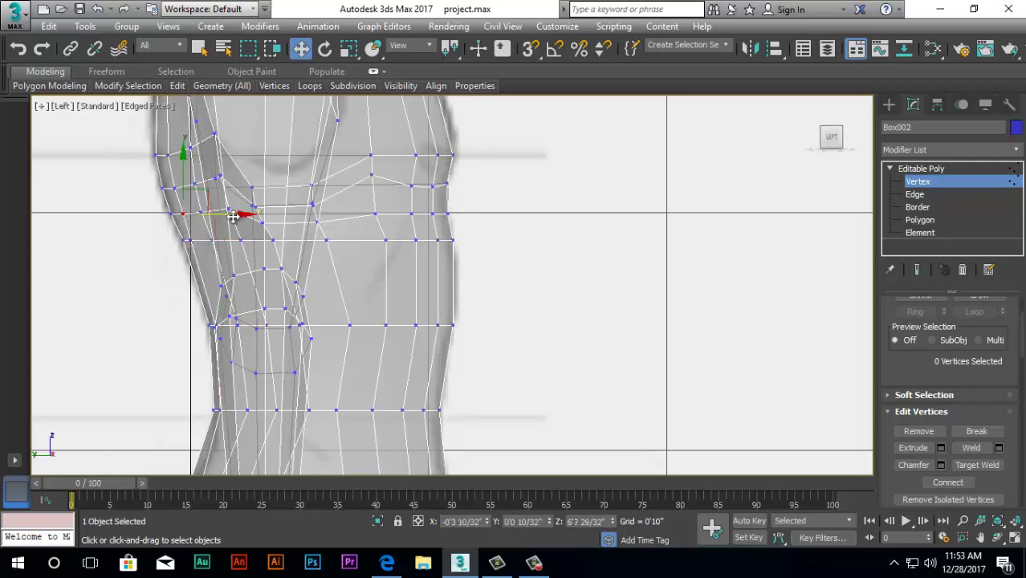
left_click(174, 189)
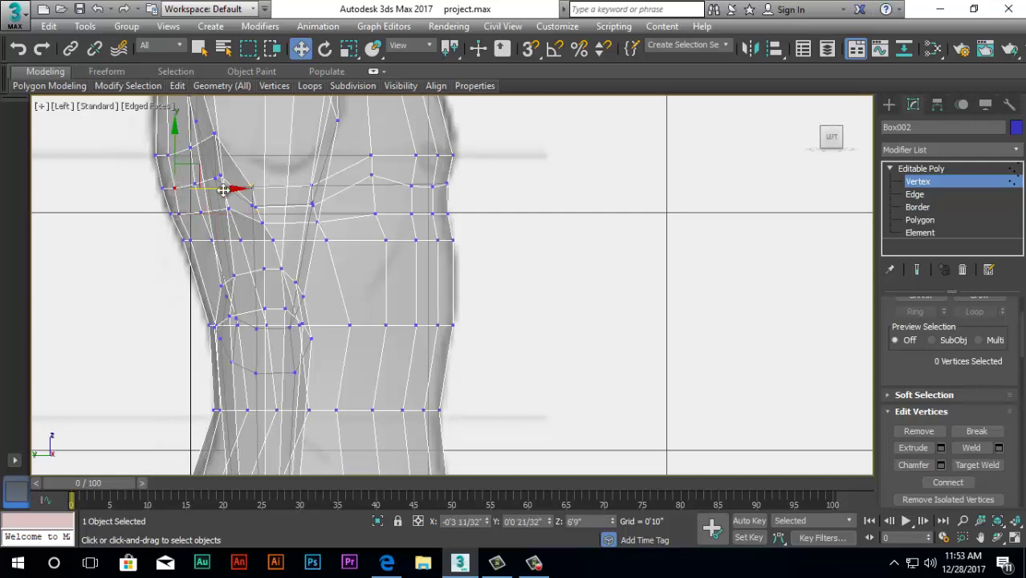
left_click_drag(223, 190, 229, 157)
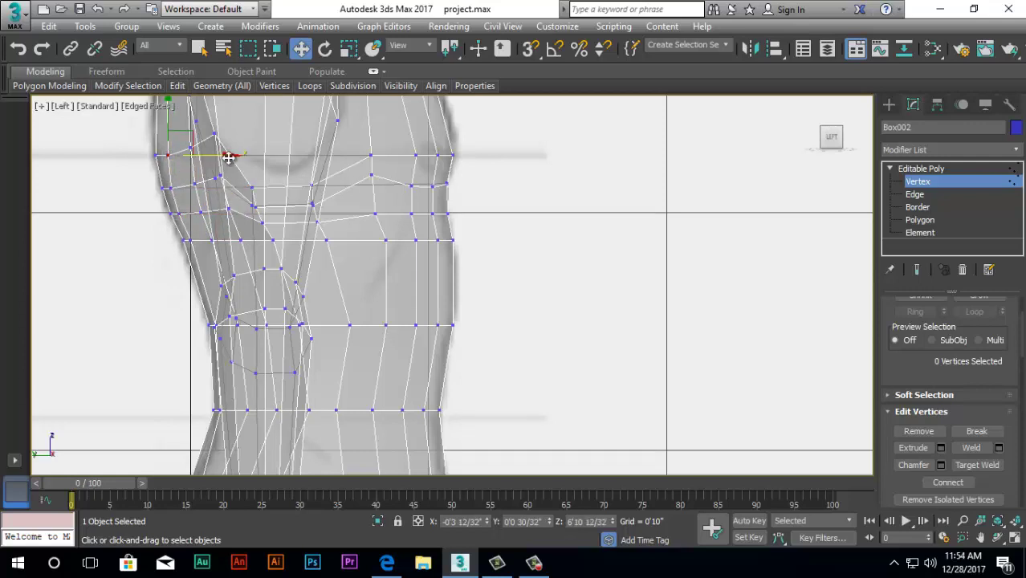
Switch to edge editing and select the ring of edges around the lower hips, between the two curved loops
scroll(210, 281, "down", 4)
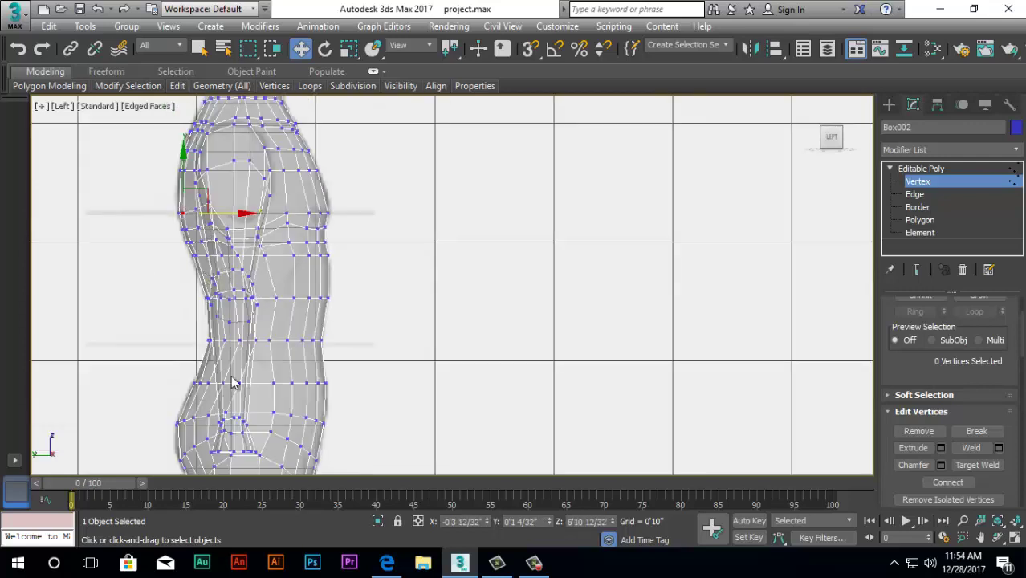
scroll(200, 428, "up", 5)
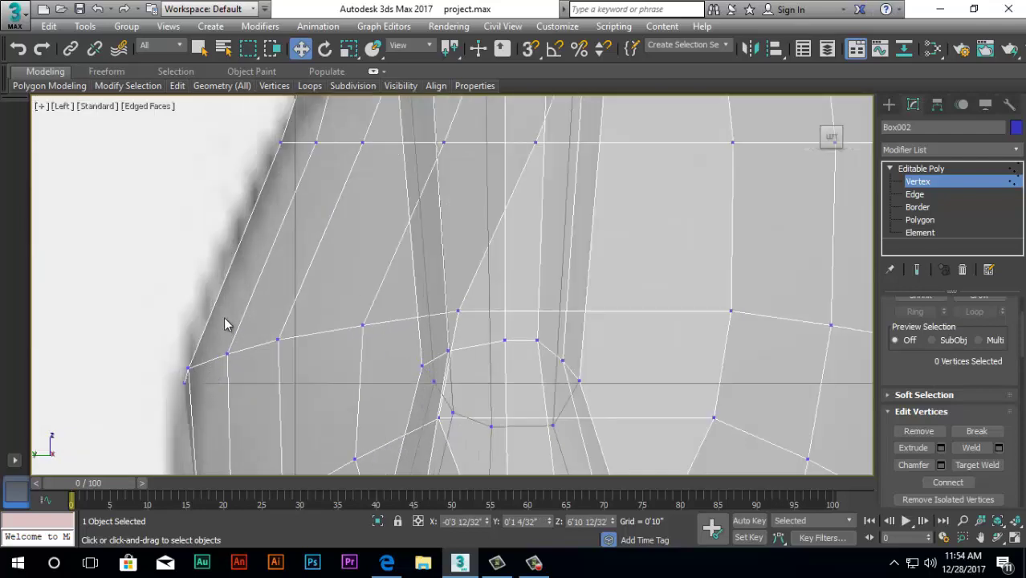
scroll(204, 345, "down", 1)
scroll(211, 341, "up", 3)
scroll(233, 326, "down", 4)
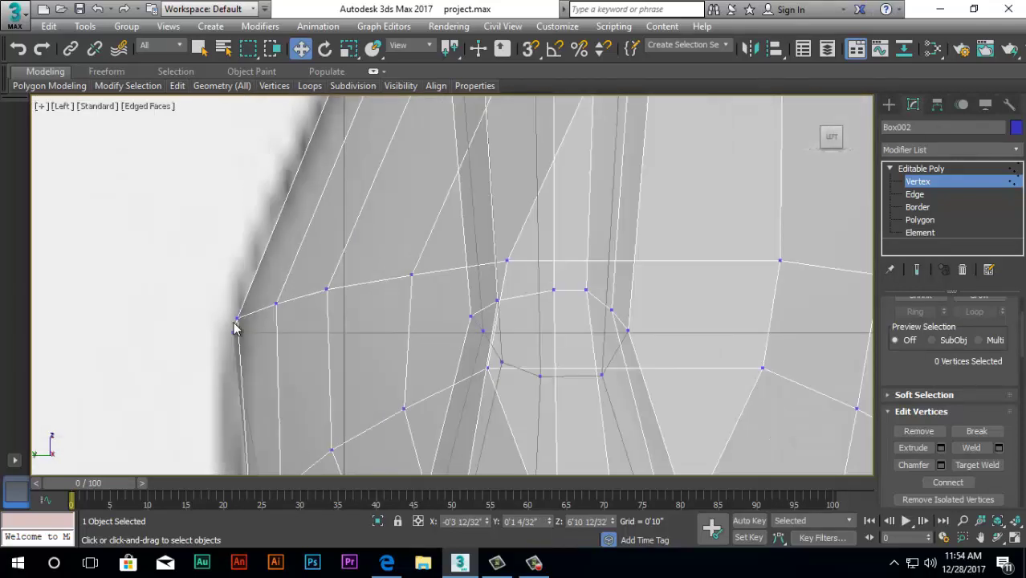
scroll(250, 441, "up", 4)
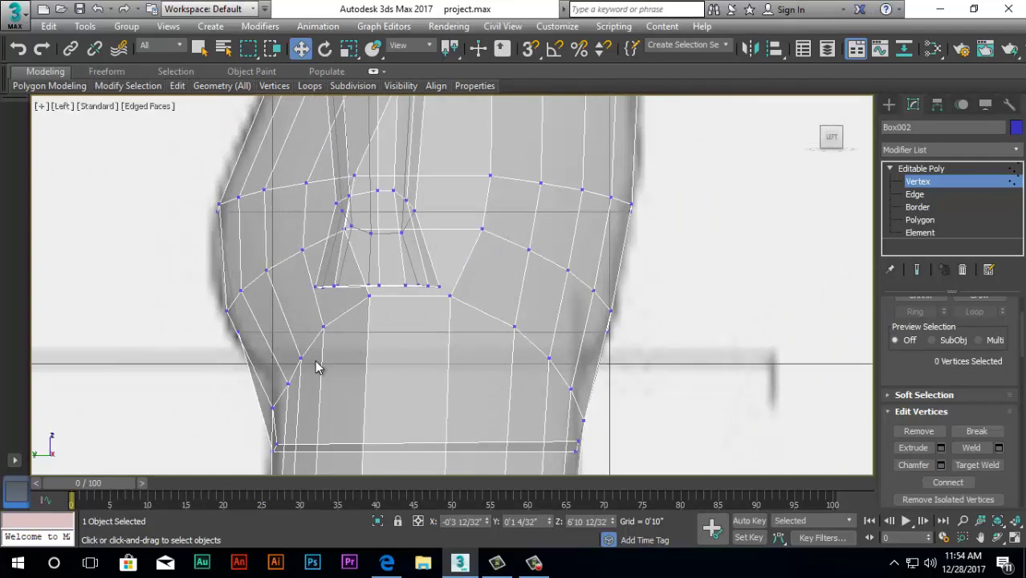
key("2")
left_click(604, 357)
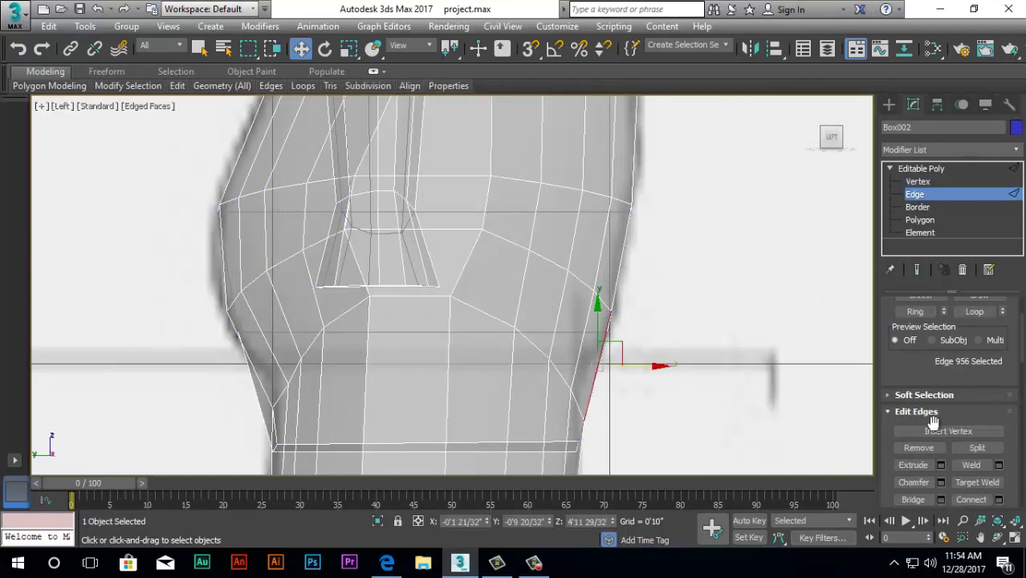
left_click(914, 311)
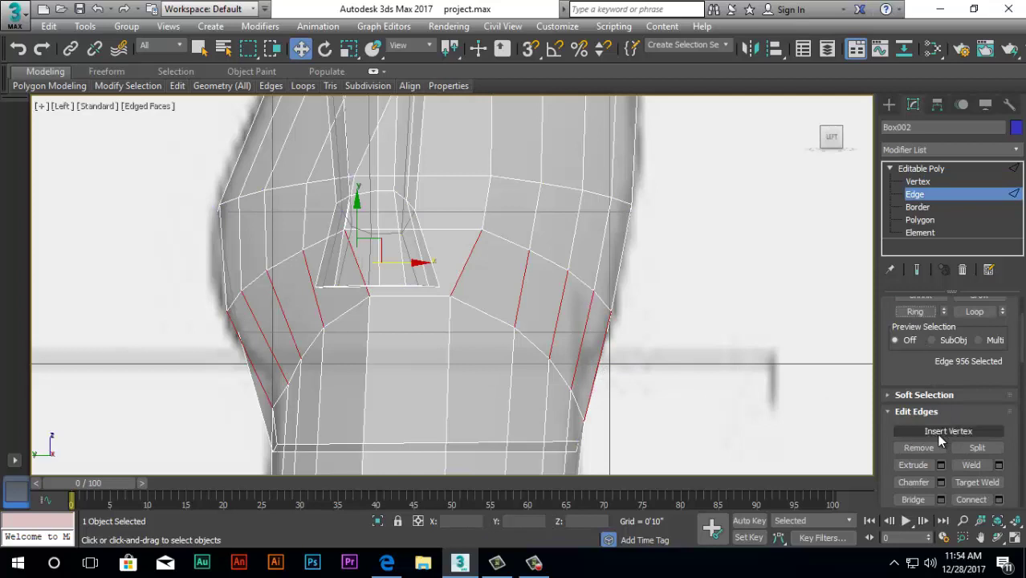
Connect the lower-hip edge ring with a single new edge loop, using 1 segment and slide -24
left_click(998, 499)
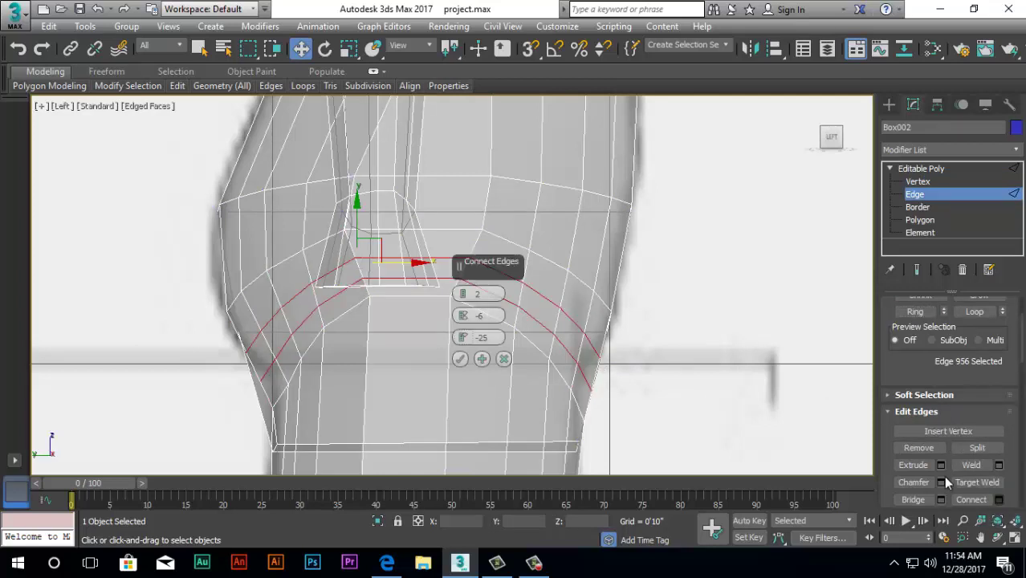
left_click(462, 298)
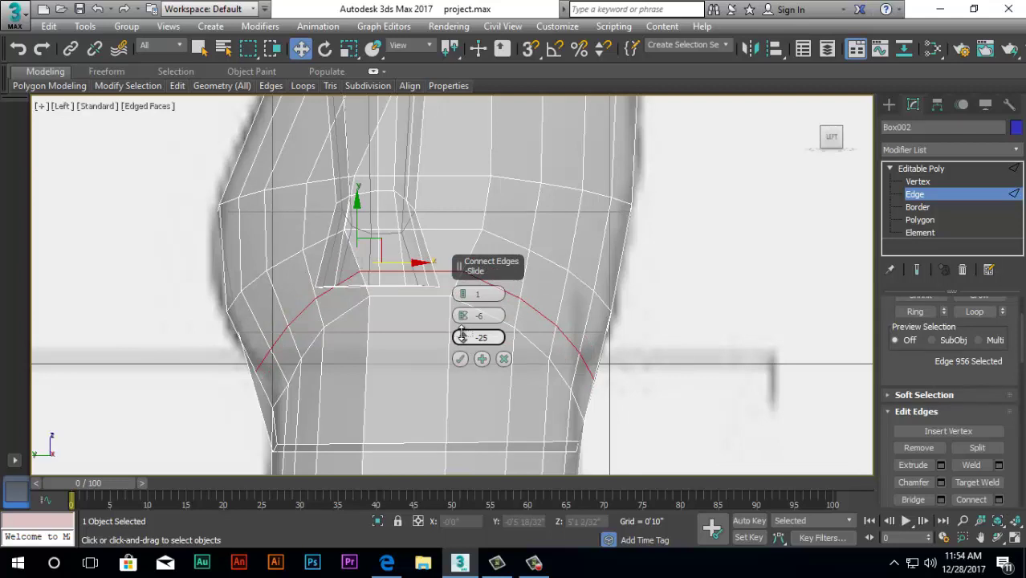
mouse_move(463, 337)
left_mouse_down()
mouse_move(463, 309)
mouse_move(462, 335)
left_mouse_up()
left_click(460, 359)
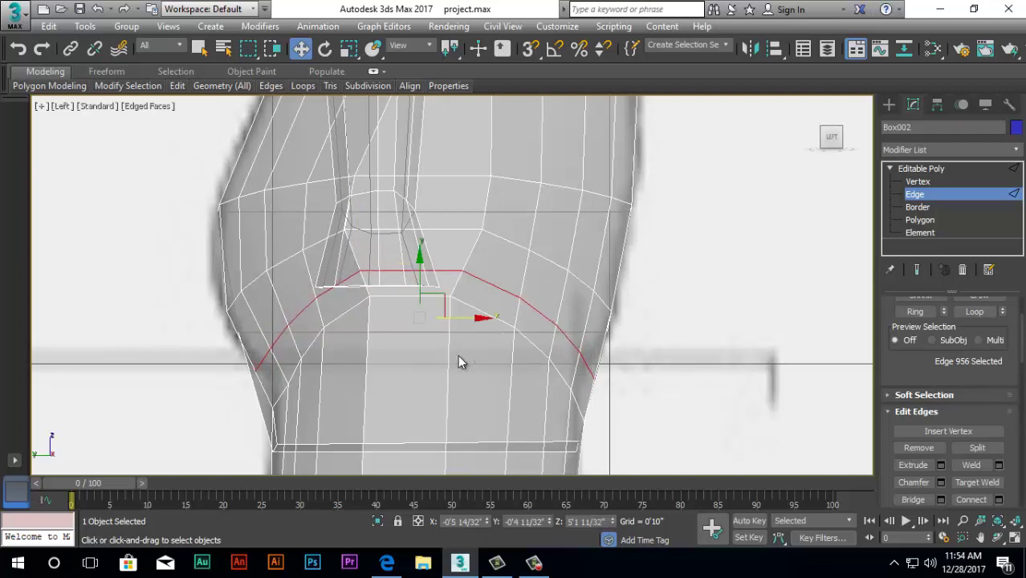
left_click(348, 48)
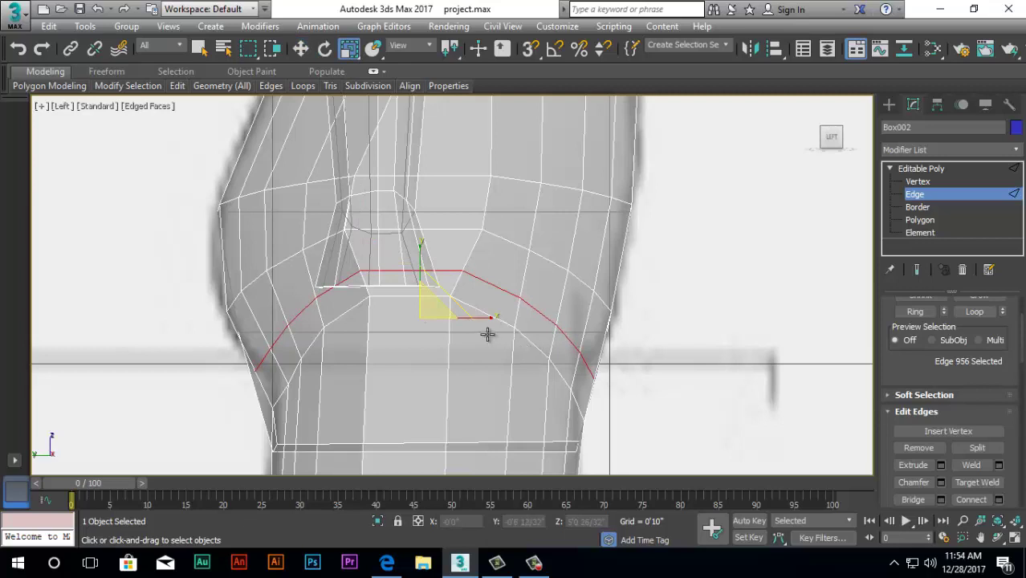
left_click(300, 49)
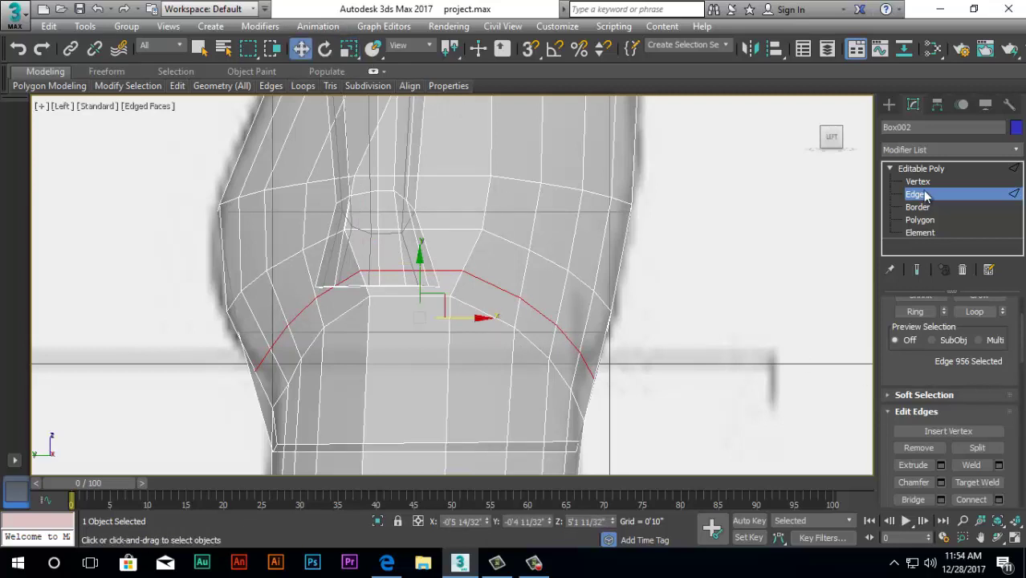
Switch to vertex editing and pull the front lower-hip vertices back toward the reference outline at the top of the thigh
key("1")
left_click(573, 351)
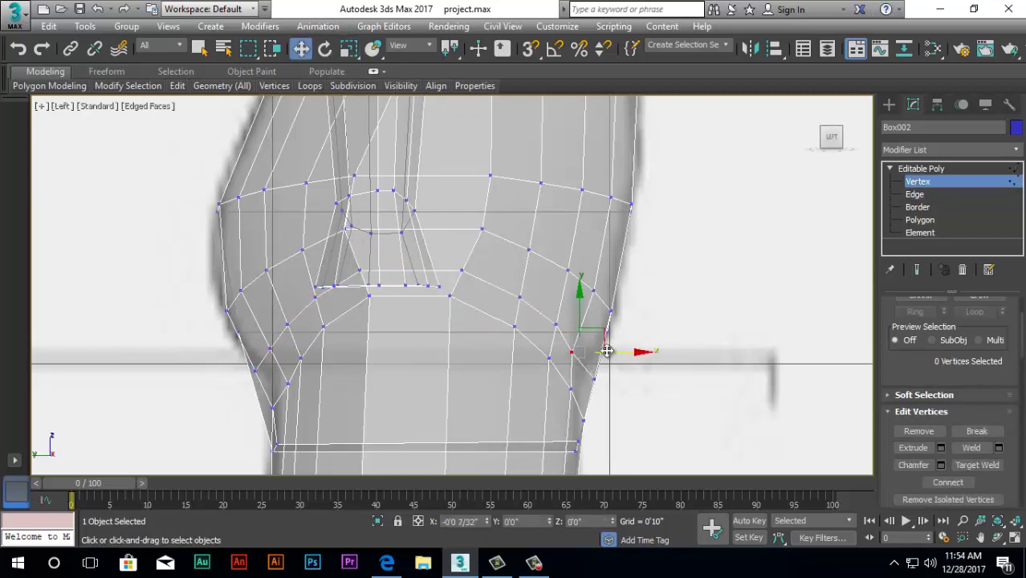
left_click_drag(608, 351, 581, 306)
left_click(618, 439)
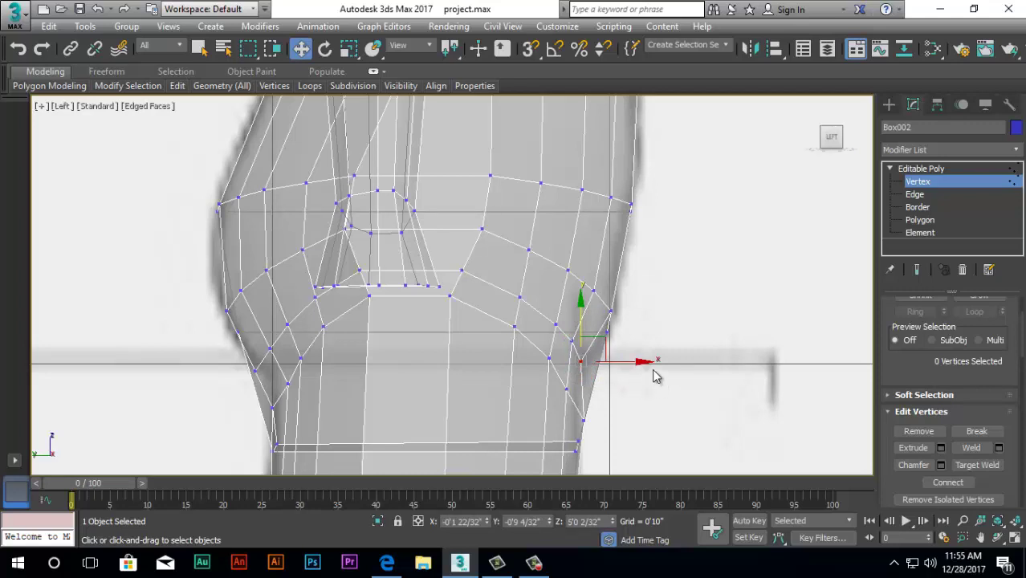
left_click(581, 420)
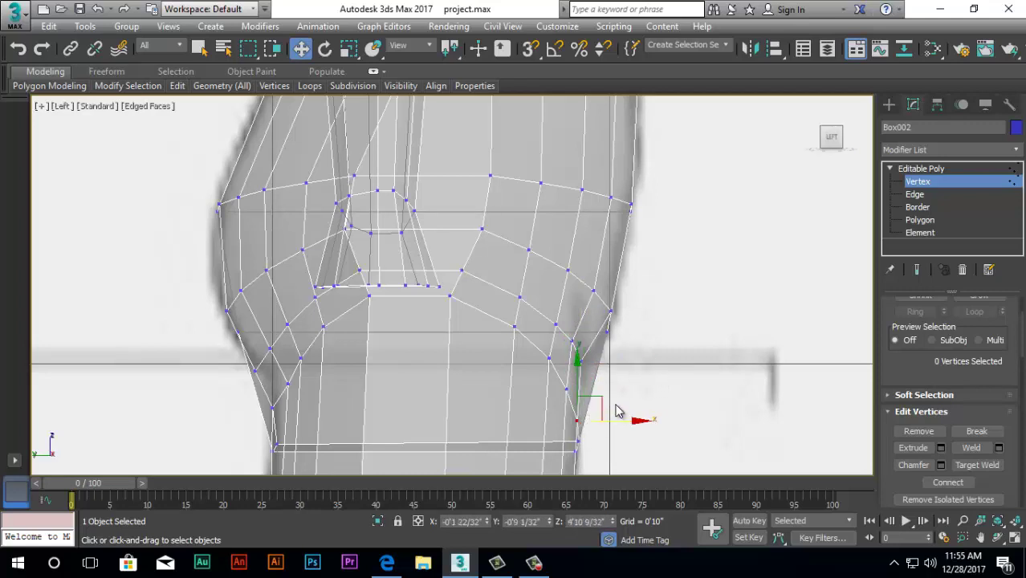
Move the protruding front vertex of the new hip loop back and down to the groin crease
left_click(610, 331)
left_click_drag(664, 332, 633, 344)
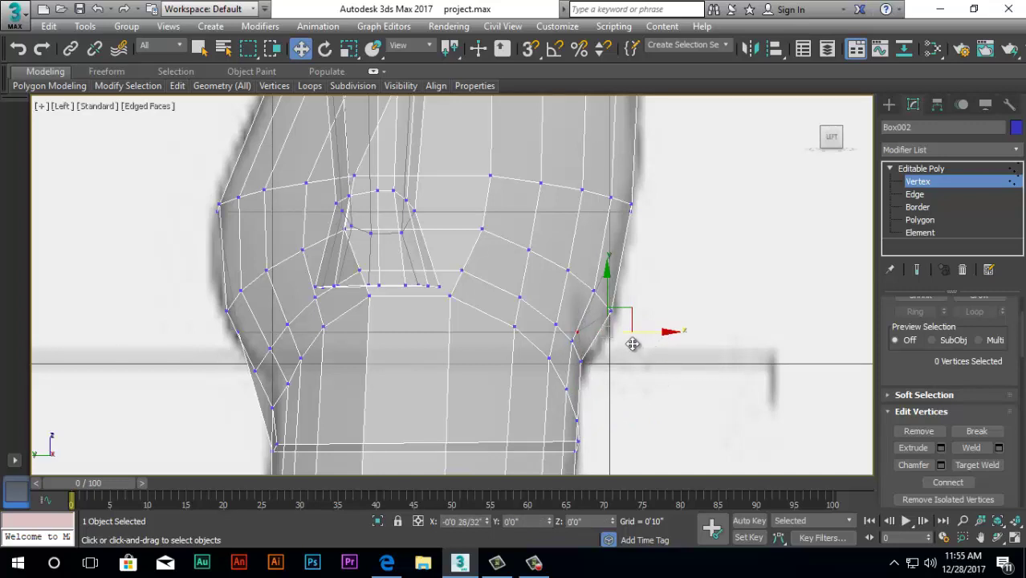
left_click_drag(579, 273, 638, 361)
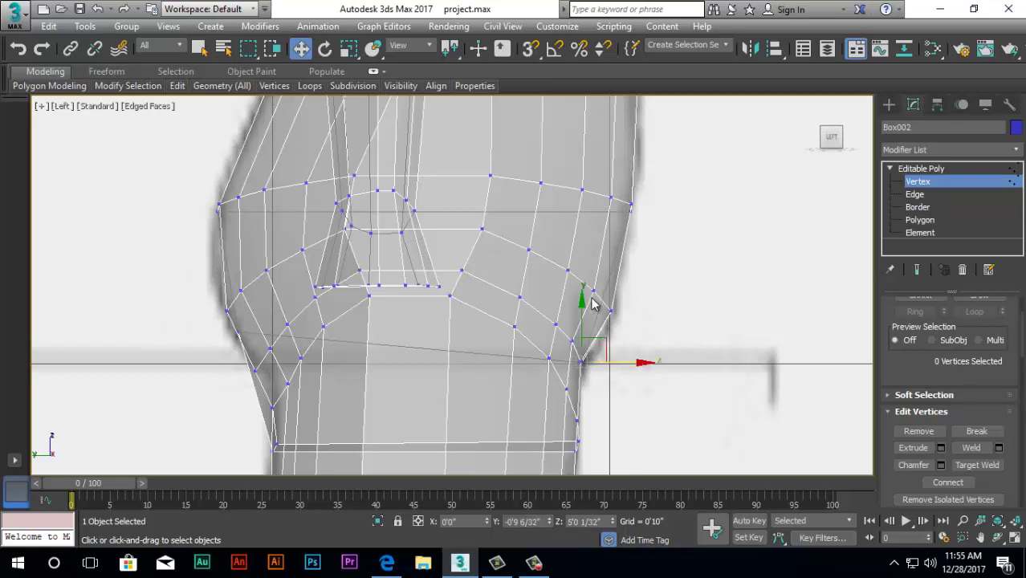
Shift the front vertex of the upper-thigh loop slightly back onto the reference outline
scroll(594, 361, "down", 2)
scroll(580, 362, "up", 8)
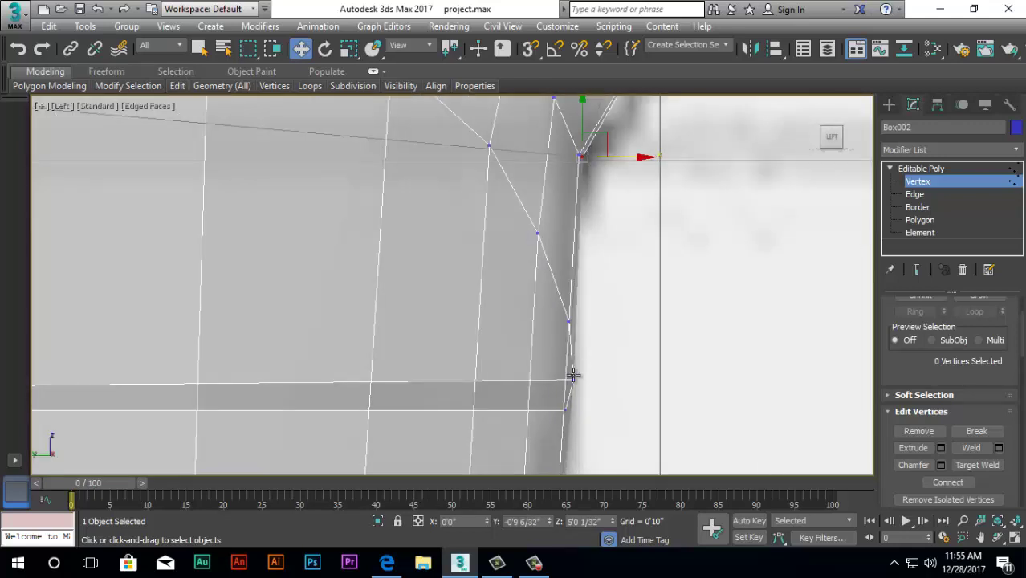
left_click(571, 380)
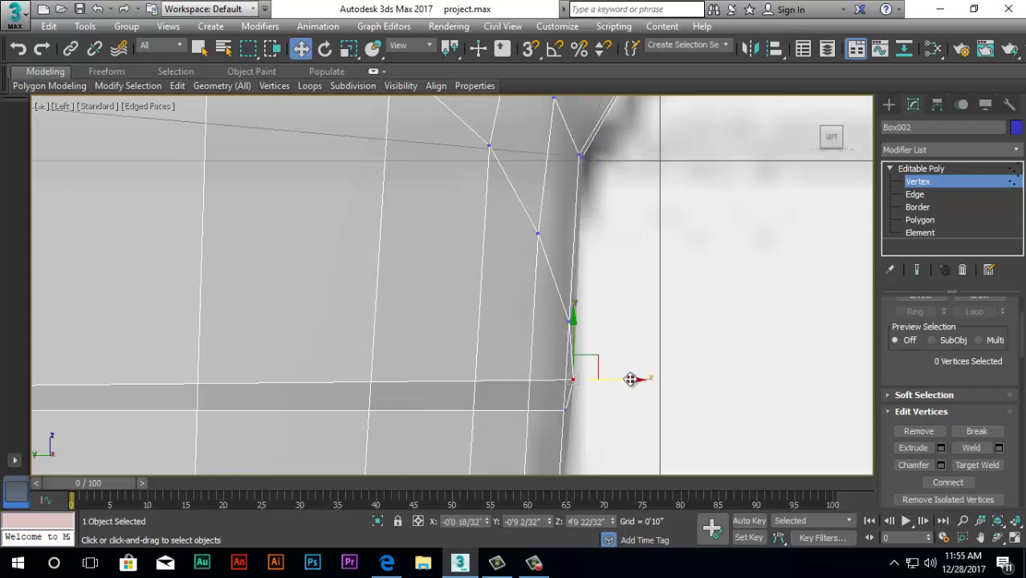
mouse_move(634, 378)
left_mouse_down()
mouse_move(687, 384)
mouse_move(627, 381)
left_mouse_up()
scroll(607, 354, "down", 5)
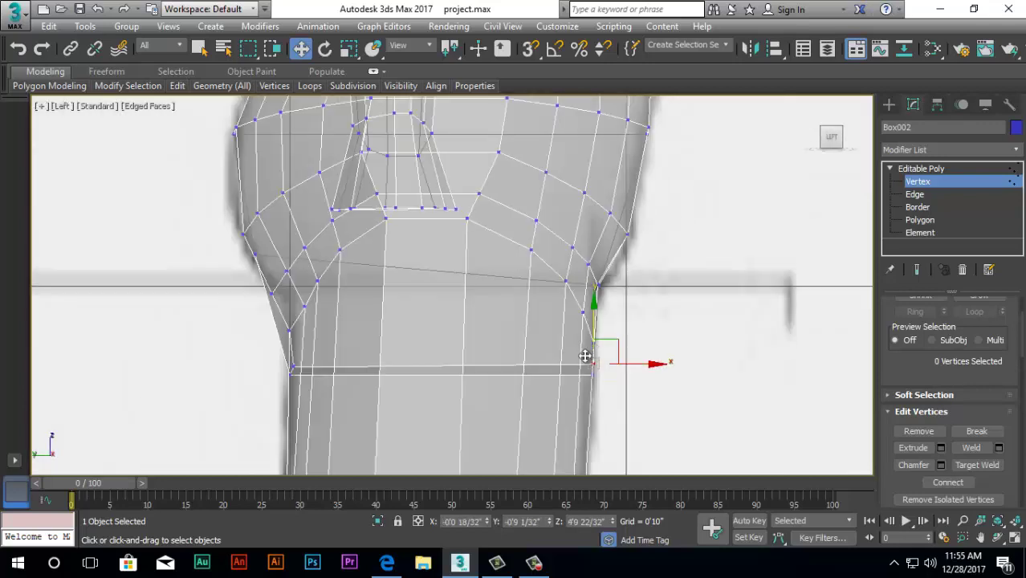
Pull the two rear outline vertices below the buttock forward toward the back of the thigh
scroll(377, 265, "up", 2)
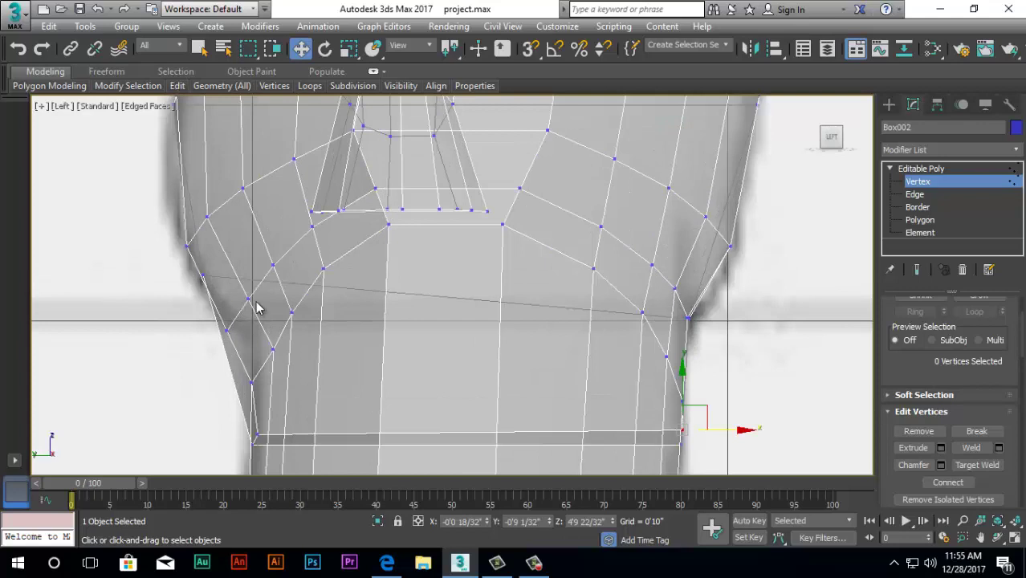
left_click(228, 329)
left_click_drag(259, 327, 305, 334)
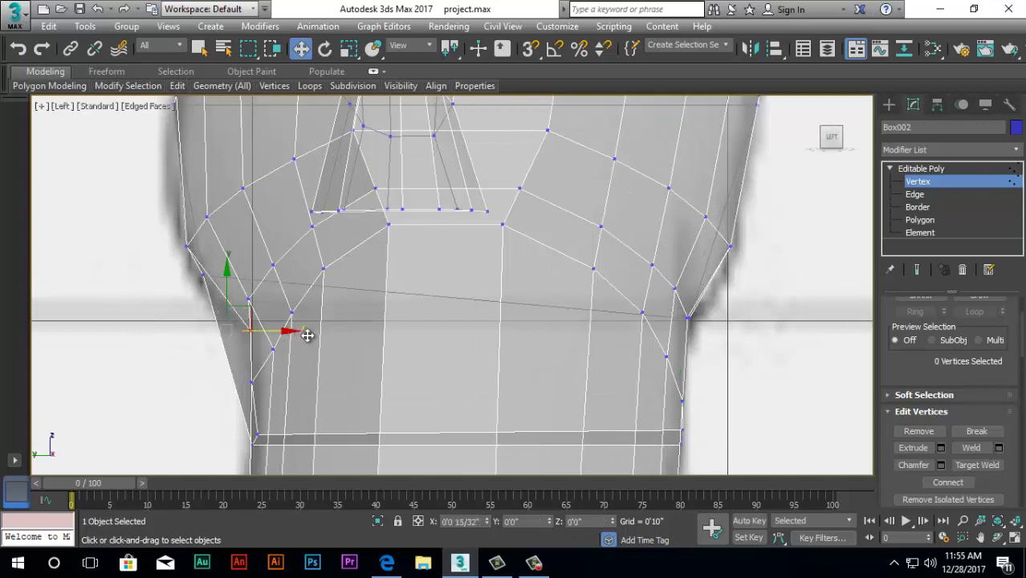
left_click(202, 275)
left_click_drag(254, 276, 301, 299)
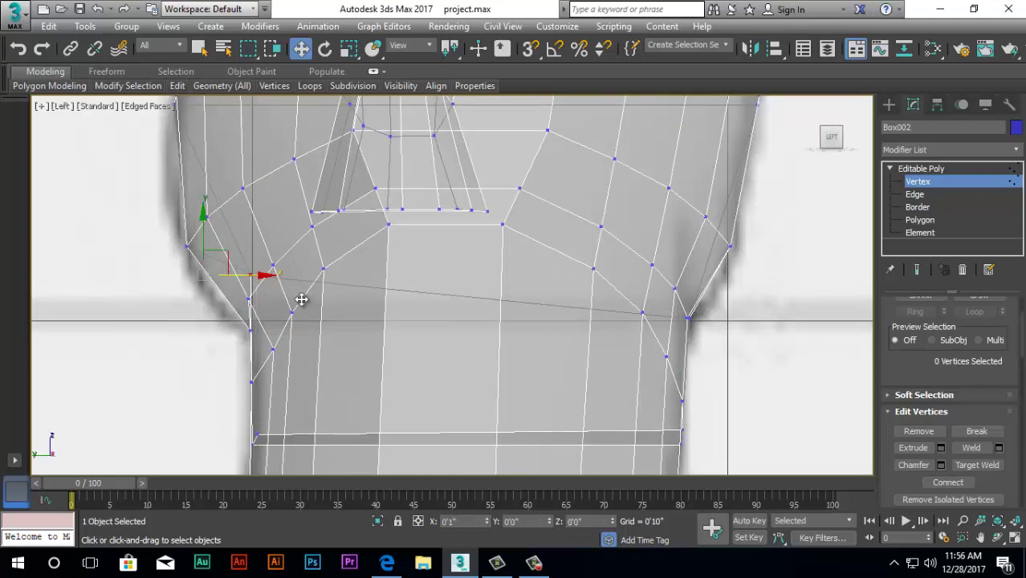
Fine-tune the rear vertex at the fold beneath the buttock to fit the reference crease
scroll(160, 265, "down", 5)
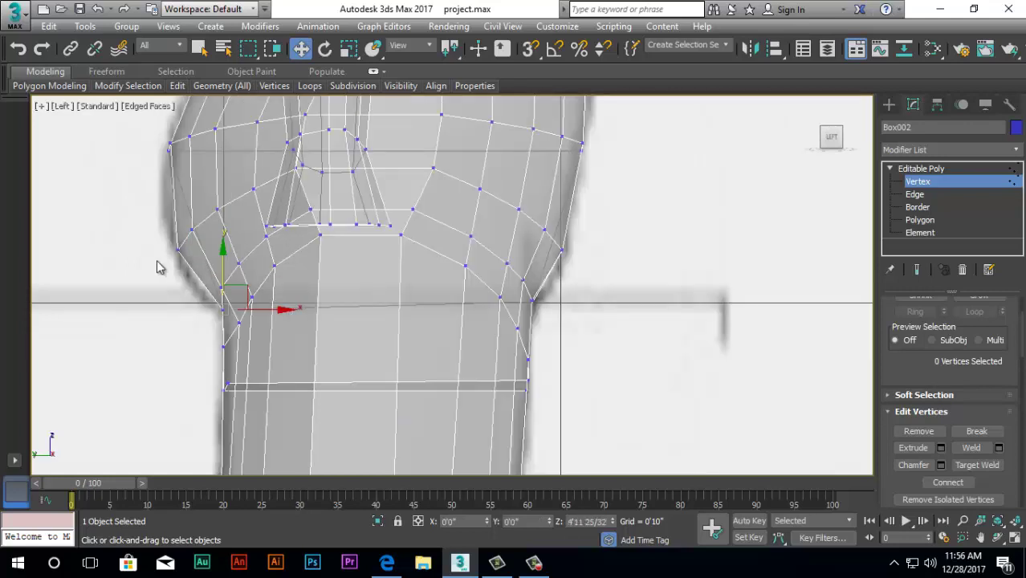
scroll(162, 259, "up", 8)
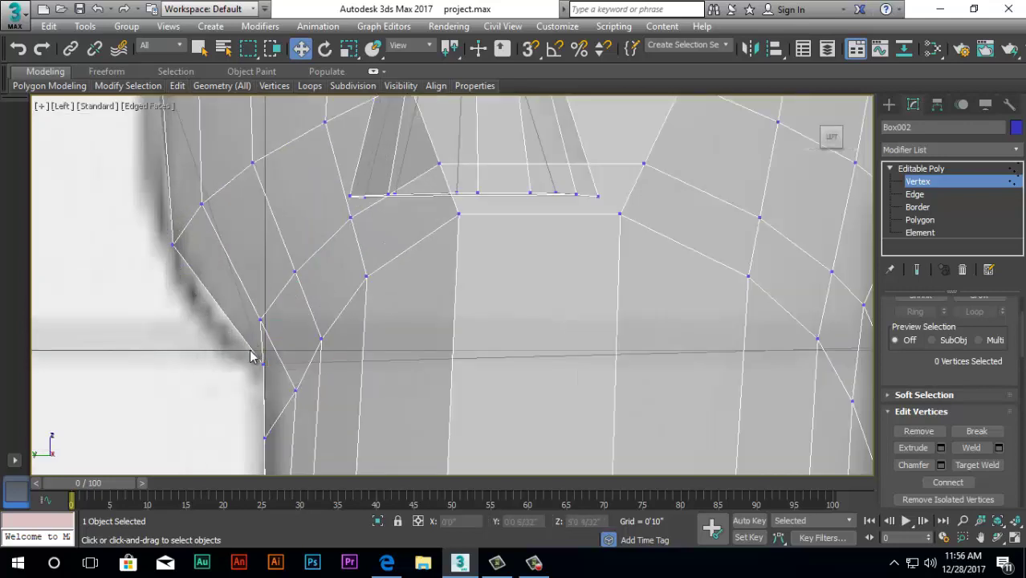
left_click(263, 364)
left_click_drag(261, 297, 230, 272)
mouse_move(297, 337)
left_mouse_down()
mouse_move(272, 335)
mouse_move(291, 337)
left_mouse_up()
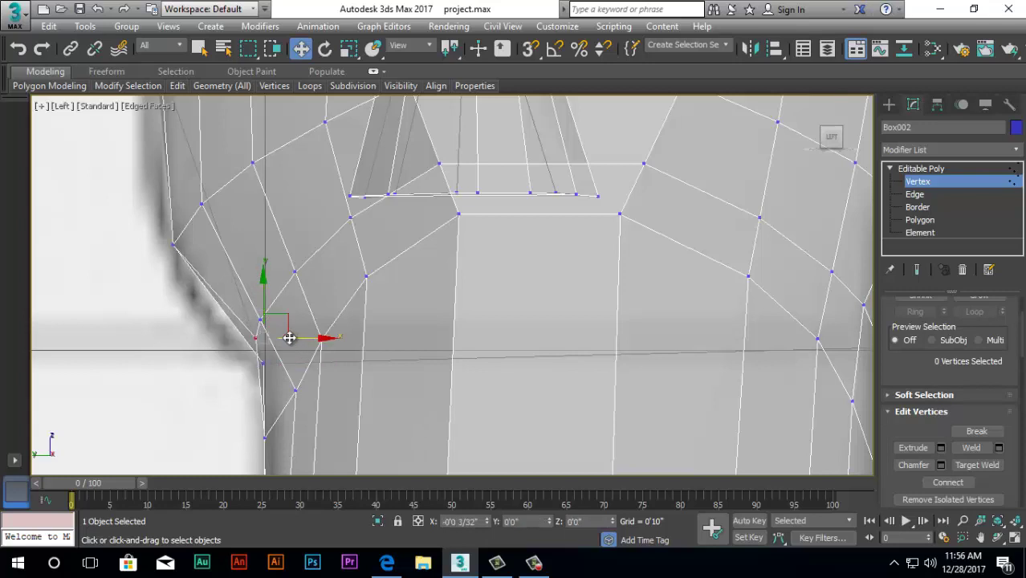
left_click_drag(268, 274, 263, 298)
Select the ring of edges just below the waist loop and connect it with one new edge loop
scroll(240, 329, "down", 7)
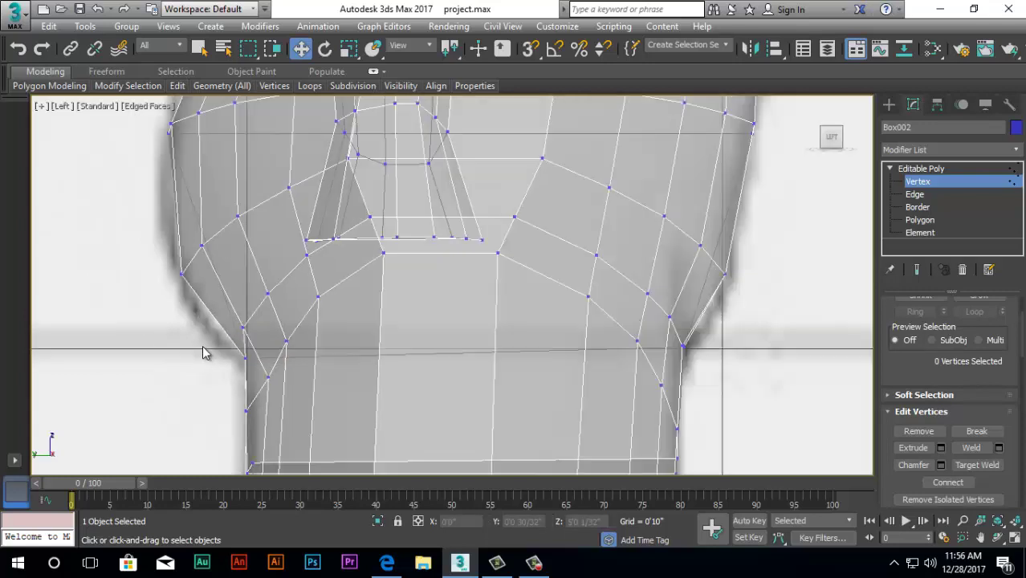
scroll(315, 237, "up", 6)
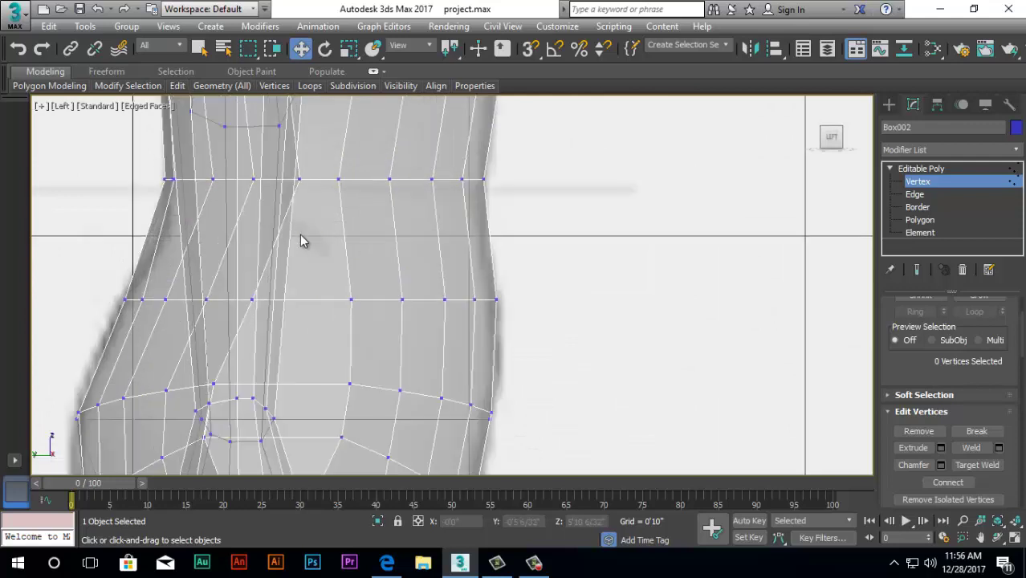
key("2")
left_click(494, 257)
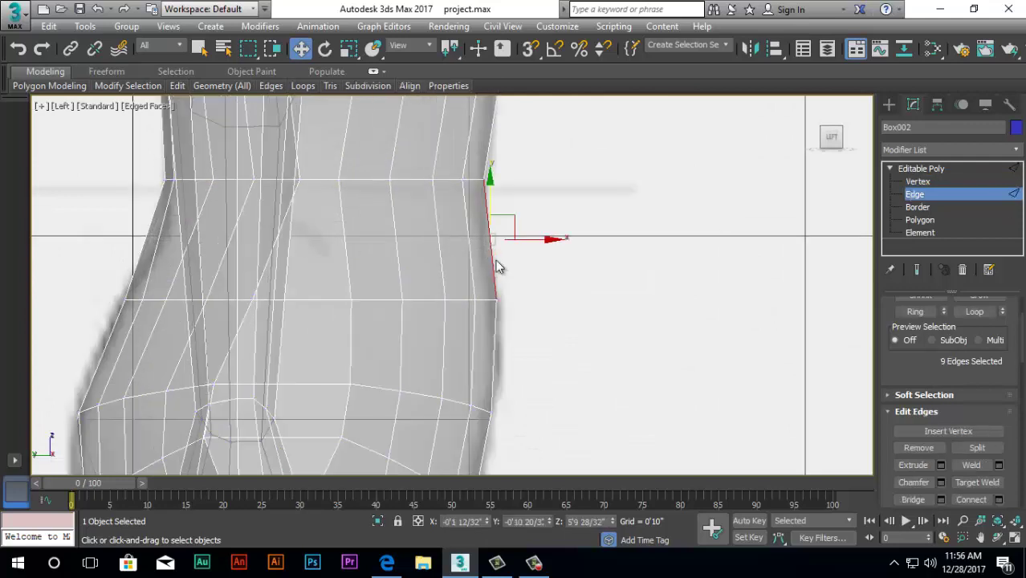
left_click(925, 314)
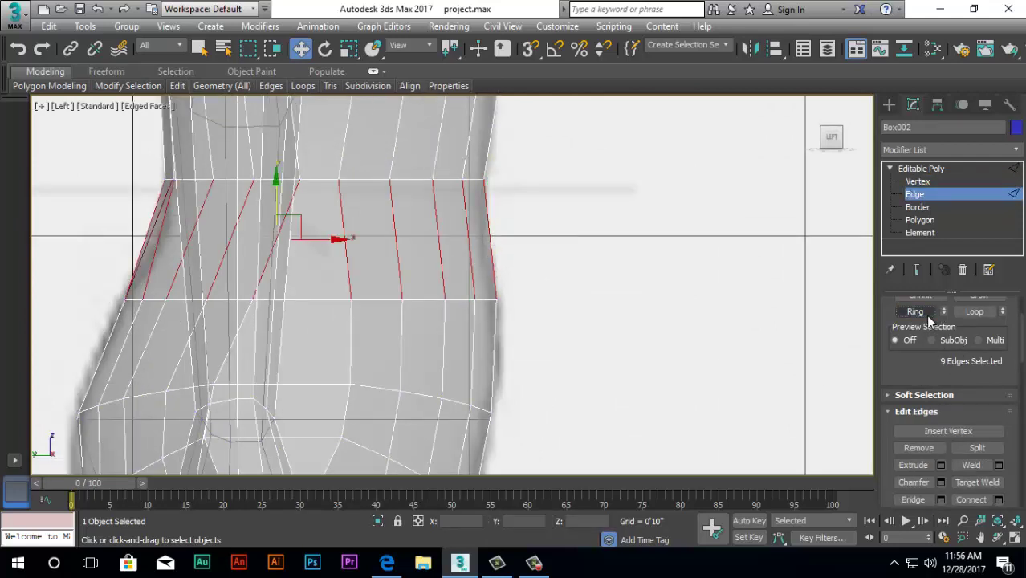
left_click(999, 499)
left_click(461, 360)
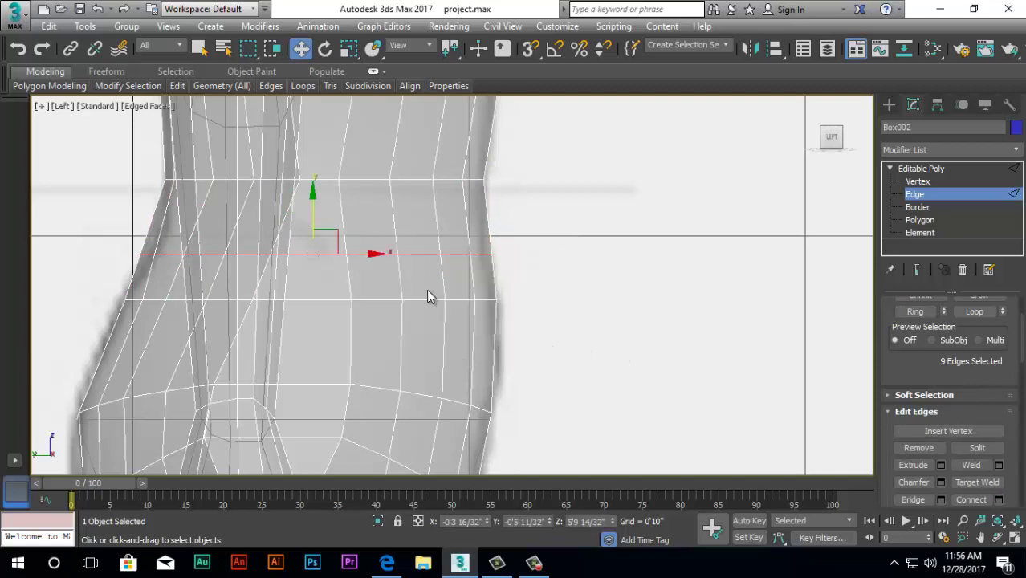
Scale the new loop below the waist narrower from front to back to follow the reference outline
left_click(347, 48)
left_click_drag(378, 257, 373, 257)
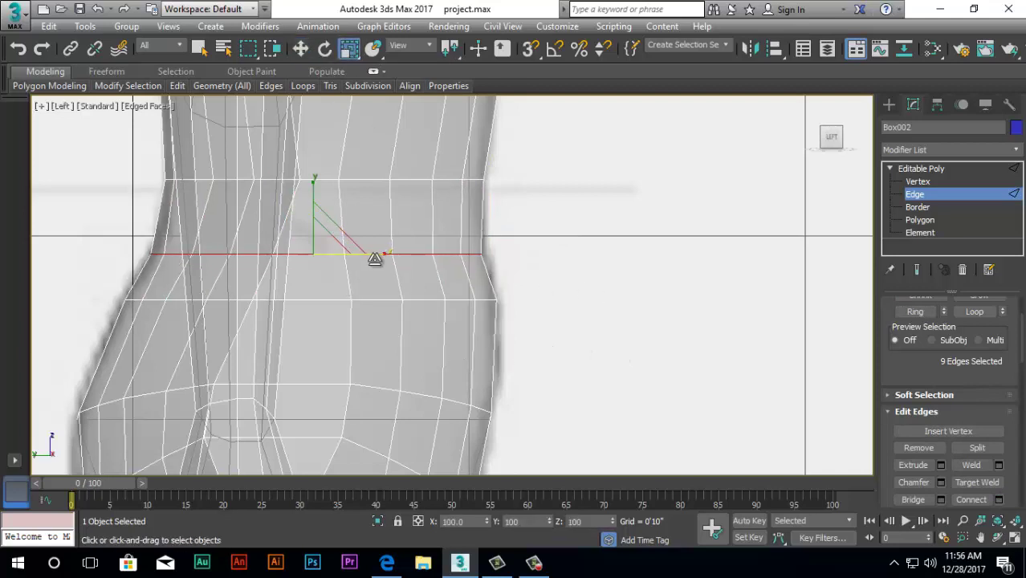
left_click(300, 48)
Widen the loop below the waist to about 103% from front to back and shift it slightly toward the rear
scroll(373, 254, "down", 3)
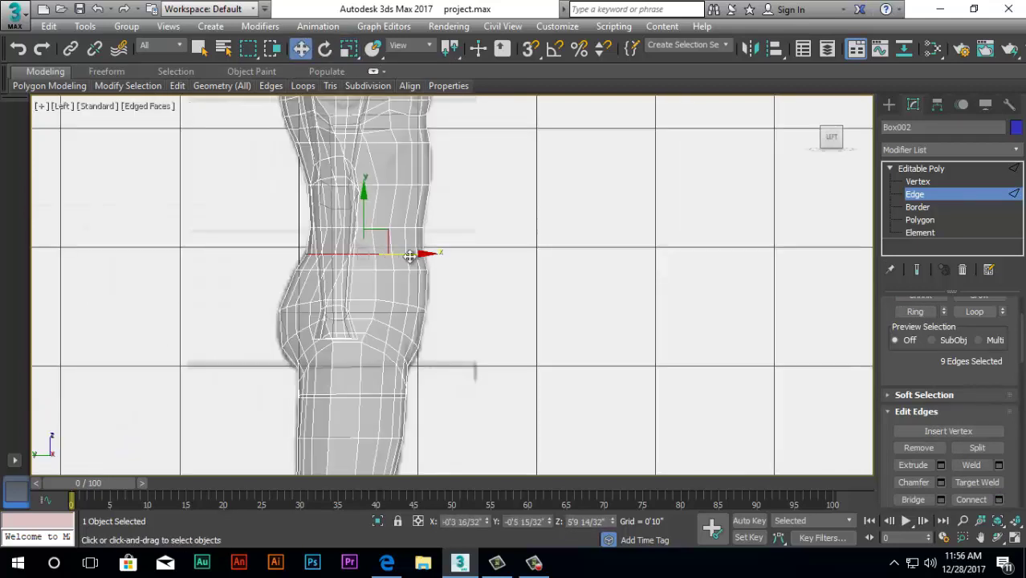
scroll(290, 265, "up", 5)
scroll(294, 268, "down", 3)
scroll(266, 297, "up", 3)
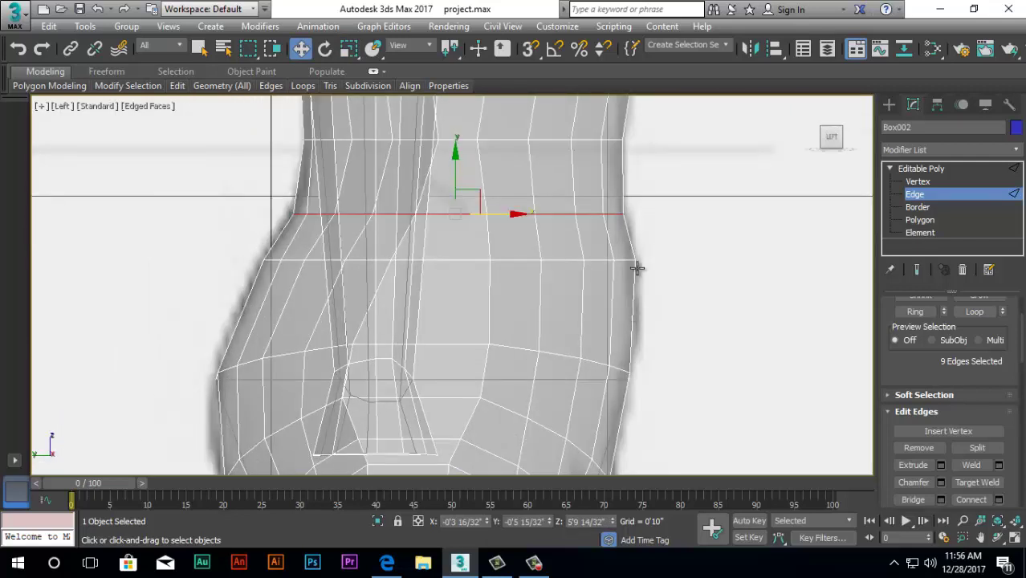
left_click(350, 49)
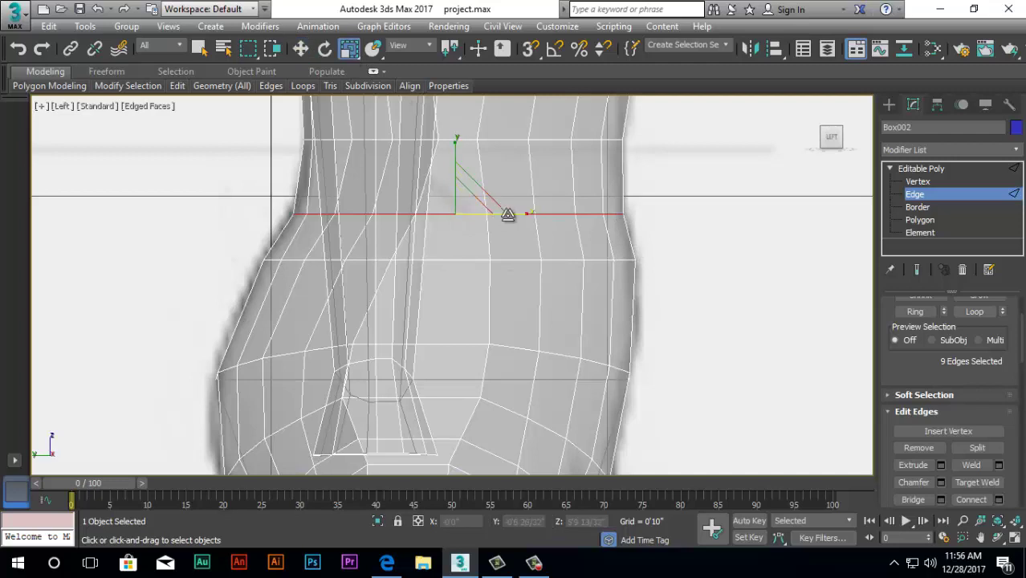
left_click_drag(512, 213, 511, 211)
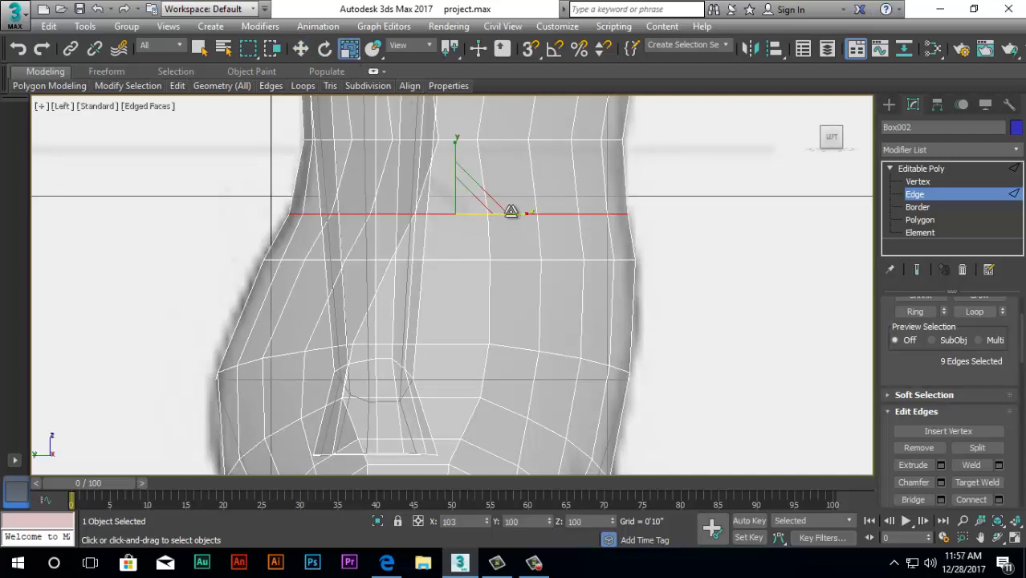
left_click(302, 50)
left_click_drag(517, 213, 515, 213)
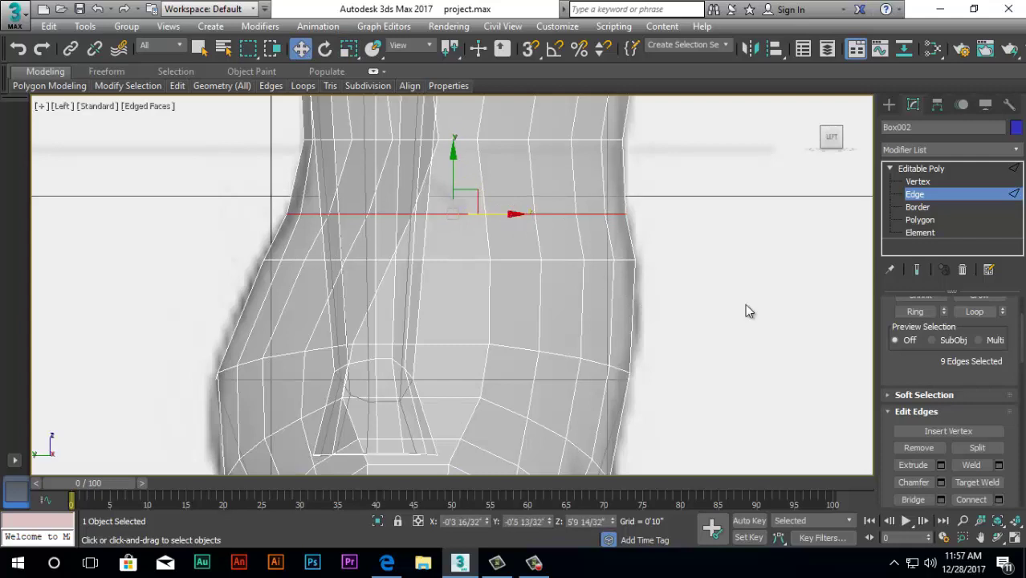
Select the edge ring between the two upper-hip loops and connect it with one loop, sliding it slightly upward
left_click(929, 313)
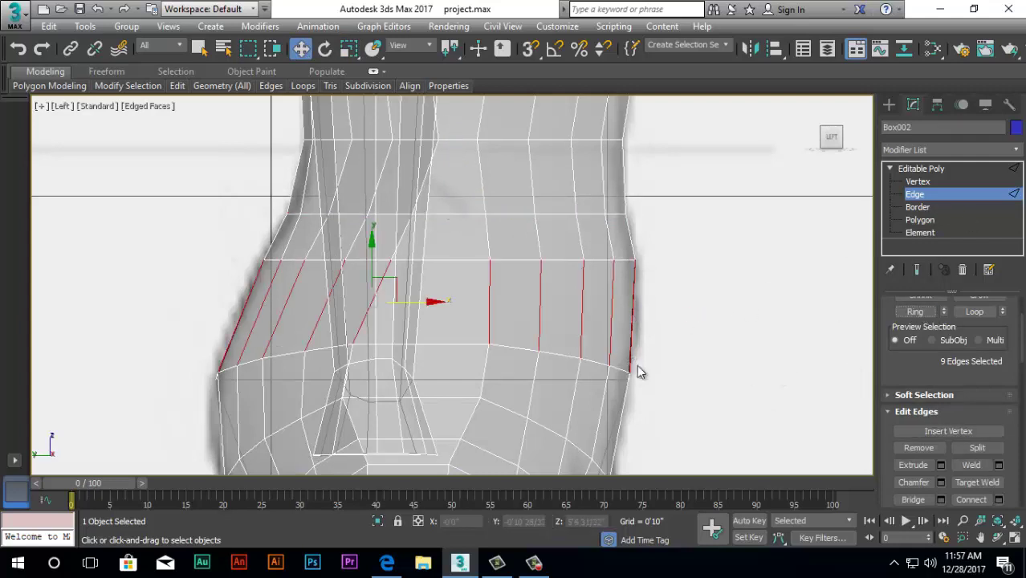
left_click(999, 499)
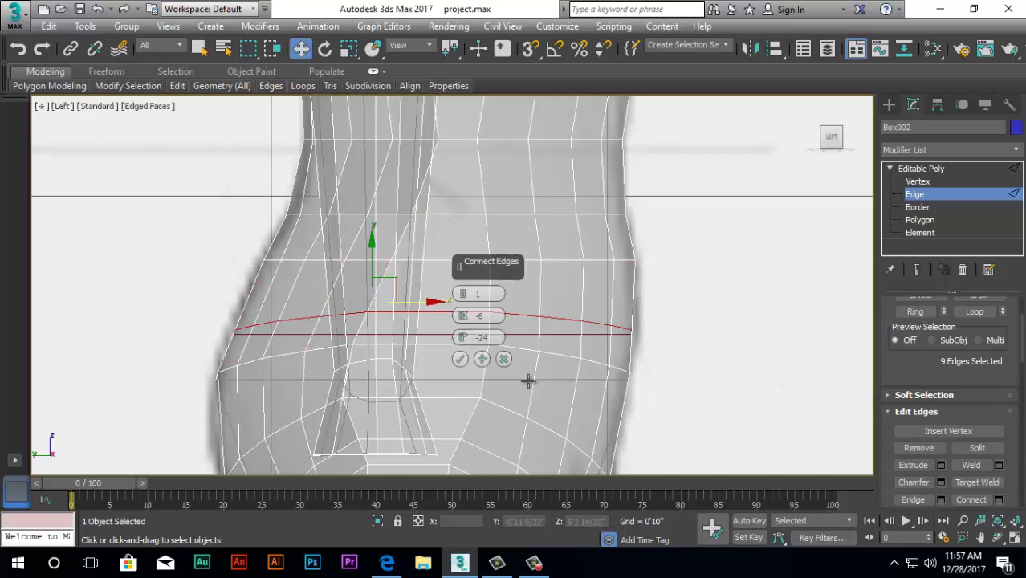
left_click_drag(462, 336, 487, 313)
left_click(460, 359)
left_click(349, 48)
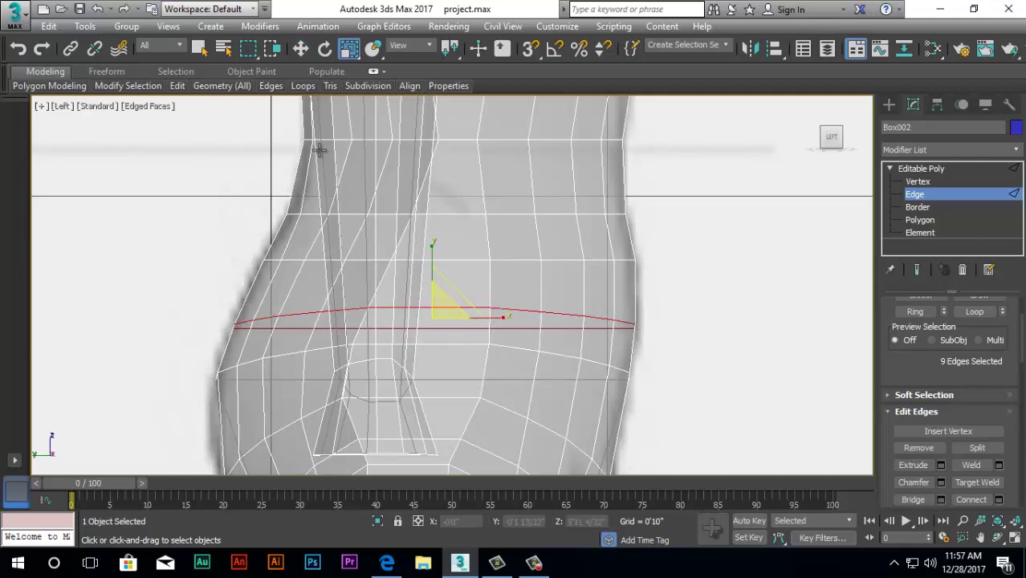
left_click(301, 48)
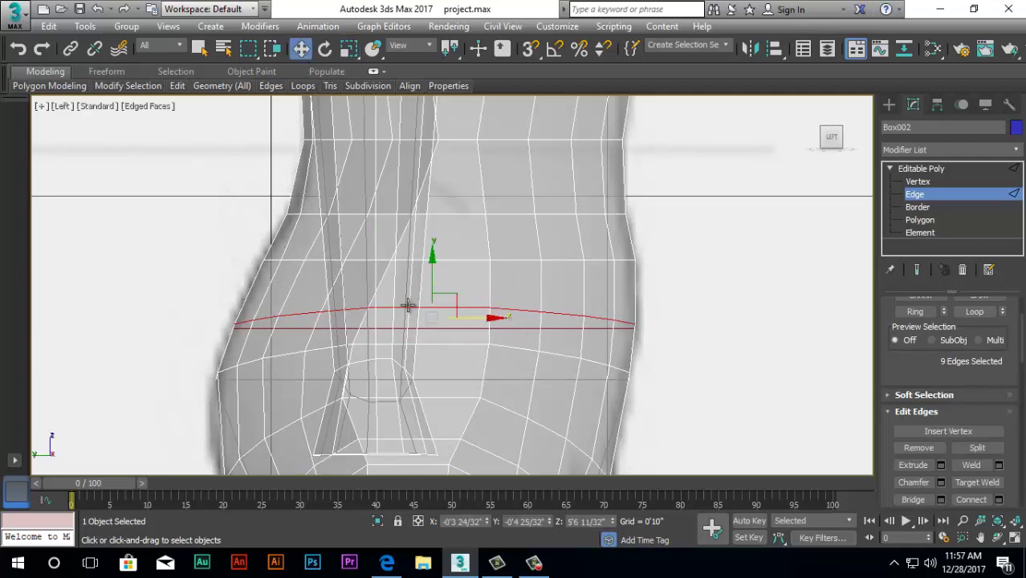
middle_click_drag(388, 423, 371, 385)
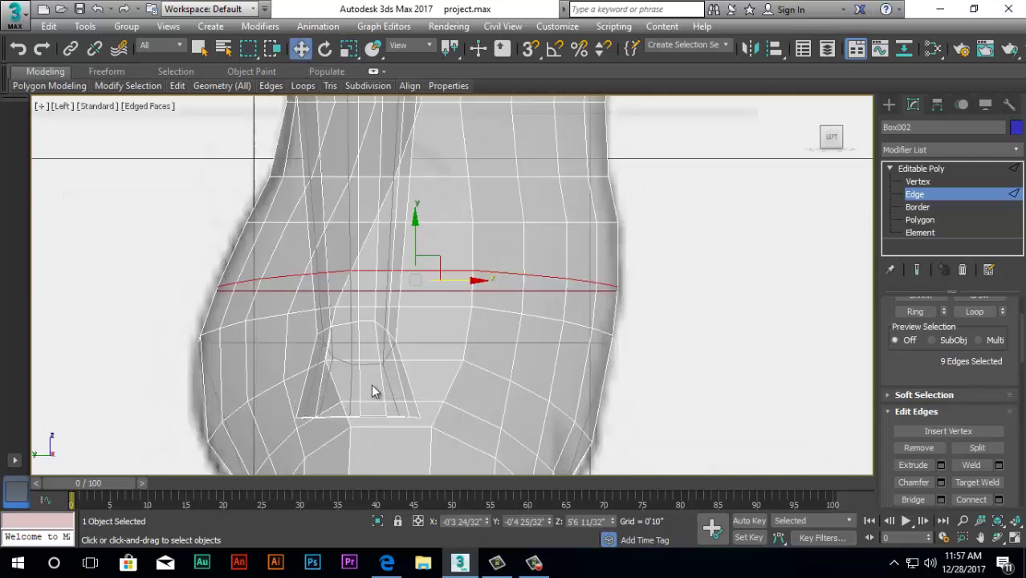
Select the ring of edges directly below the upper-hip loops and connect it with one new edge loop
left_click(603, 382)
left_click(914, 311)
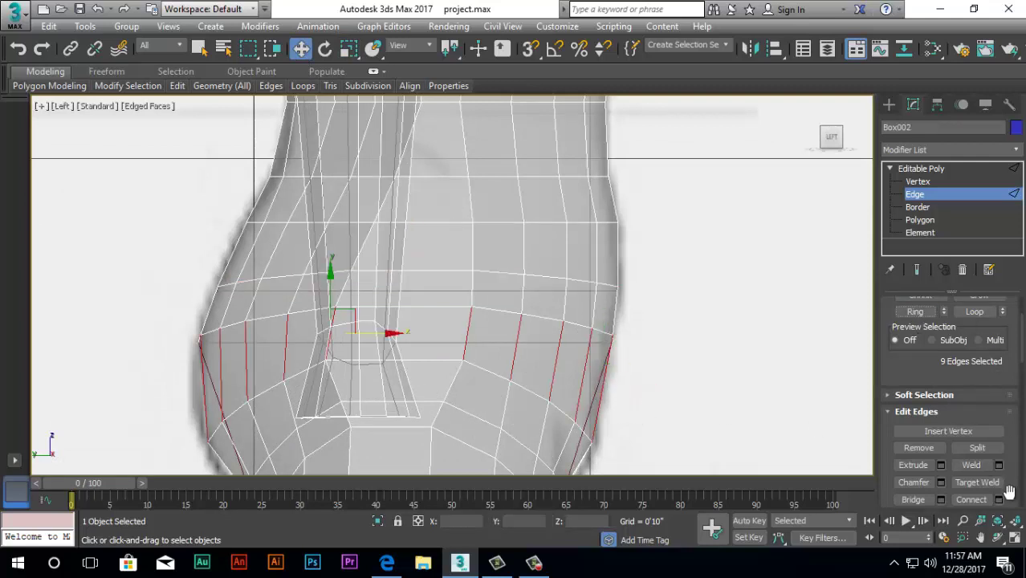
left_click(998, 499)
left_click(461, 359)
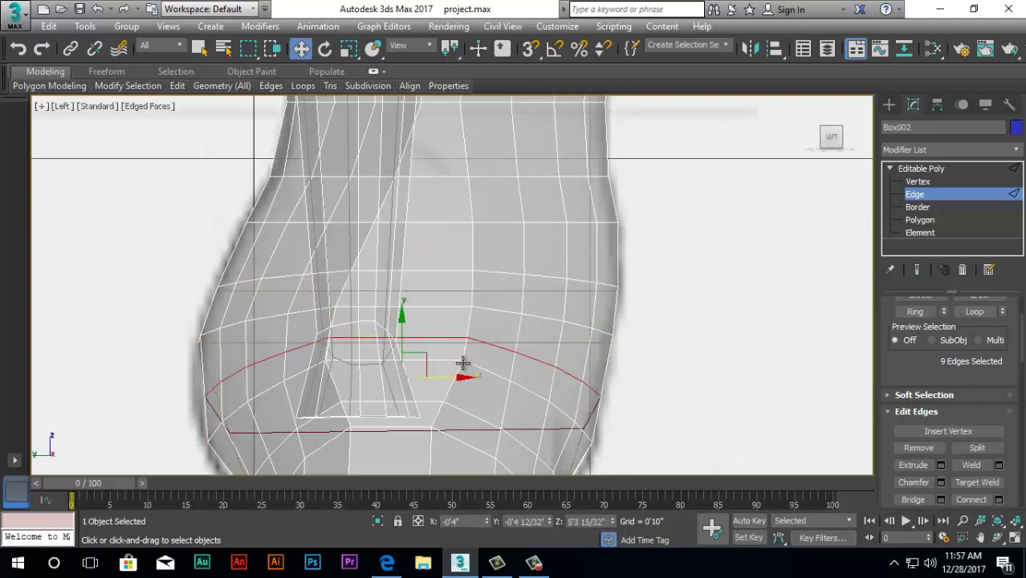
Scale the new lower-hip loop from front to back to fit the side reference outline
left_click(348, 48)
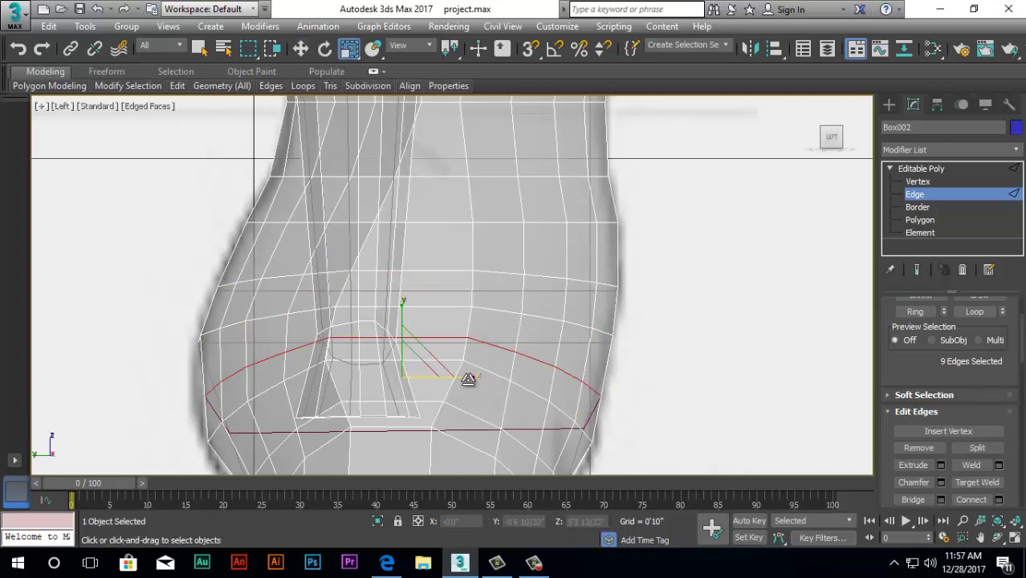
mouse_move(467, 378)
left_mouse_down()
mouse_move(455, 357)
mouse_move(453, 366)
left_mouse_up()
key("w")
Inspect the mesh against the front reference image from the hips up through the chest to the shoulder
scroll(393, 425, "up", 2)
scroll(453, 366, "down", 5)
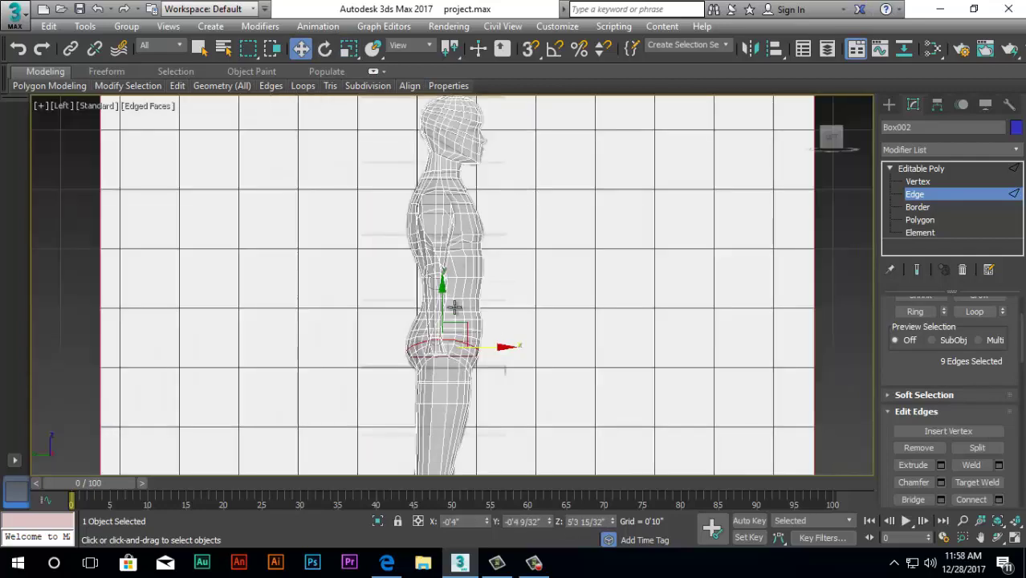
scroll(454, 305, "up", 1)
key("f")
scroll(390, 319, "up", 5)
scroll(390, 319, "down", 5)
scroll(379, 341, "up", 6)
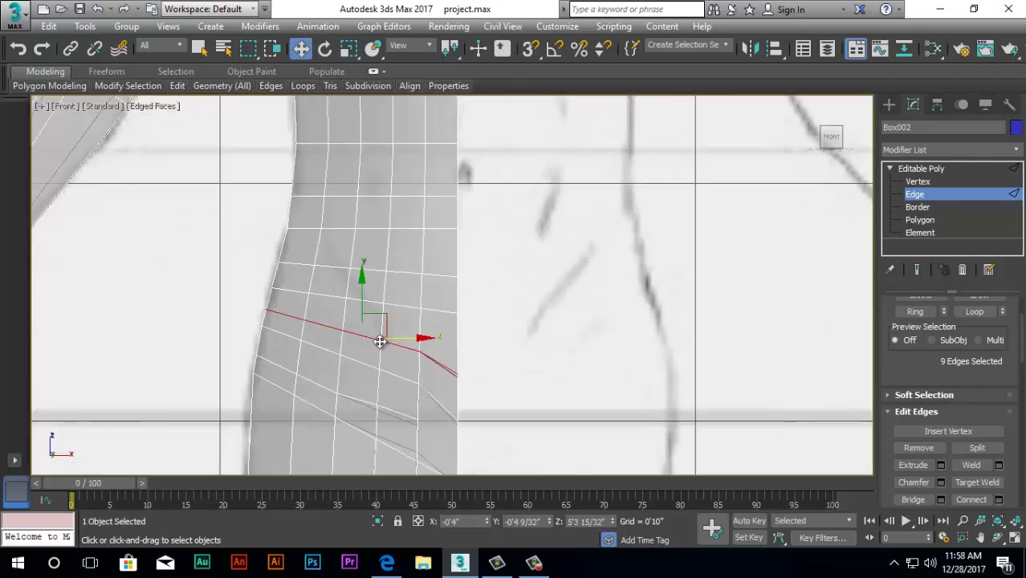
scroll(433, 347, "down", 5)
scroll(403, 218, "up", 6)
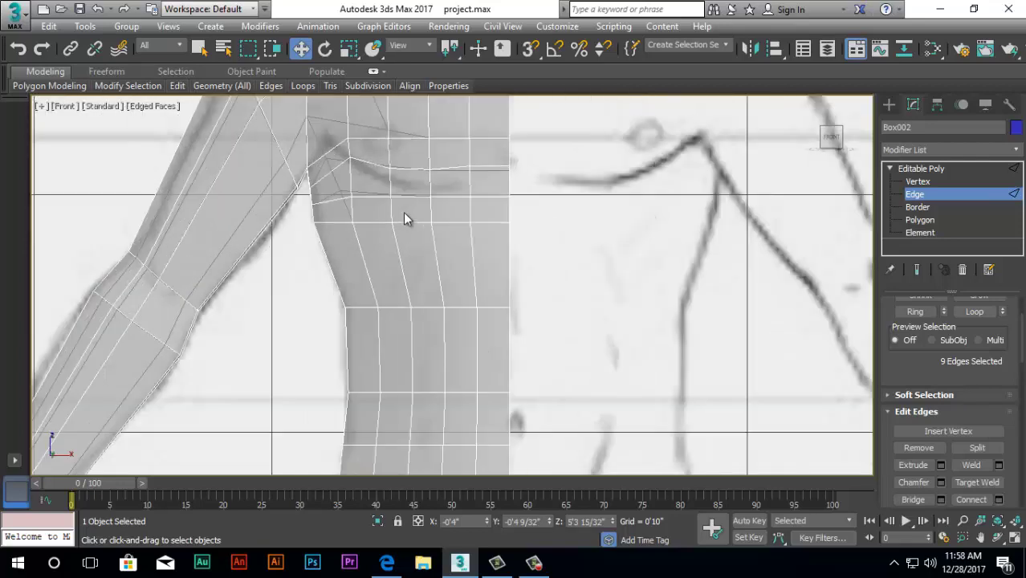
scroll(353, 215, "up", 1)
scroll(298, 233, "down", 5)
scroll(305, 237, "up", 6)
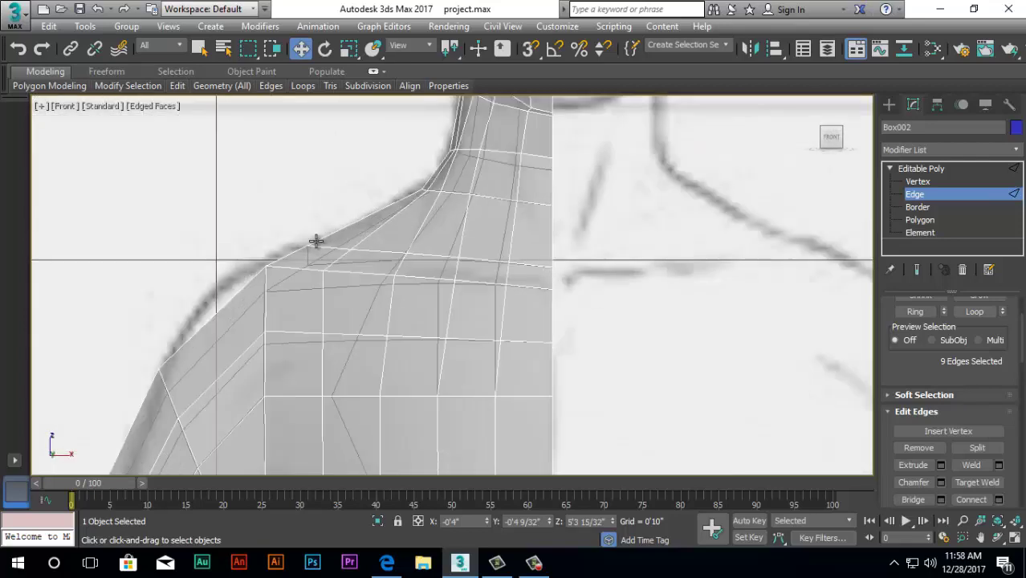
scroll(305, 265, "down", 5)
scroll(279, 257, "up", 4)
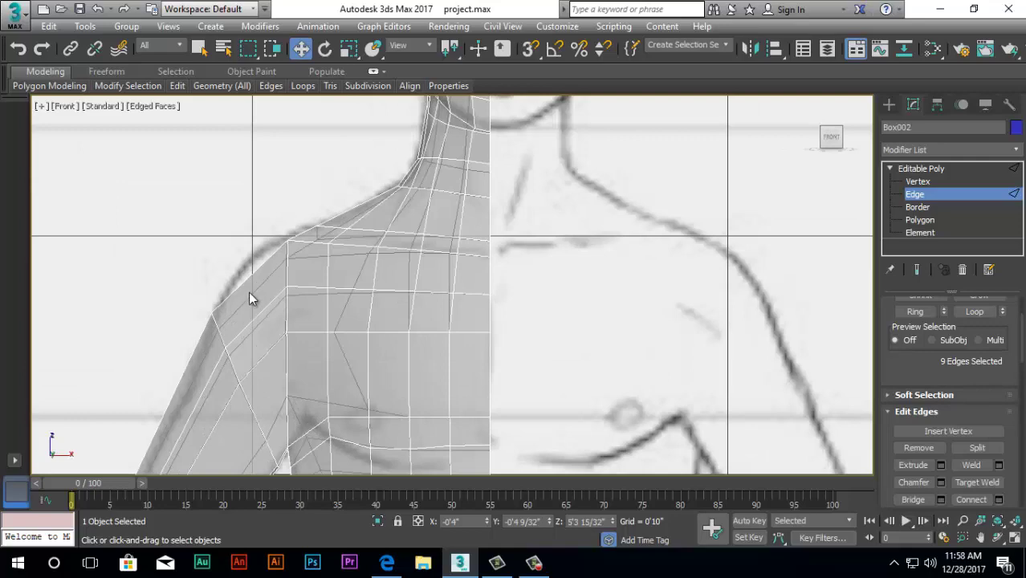
Select the edge ring around the shoulder and connect it with one loop, using pinch -6 and slide -14
left_click(251, 279)
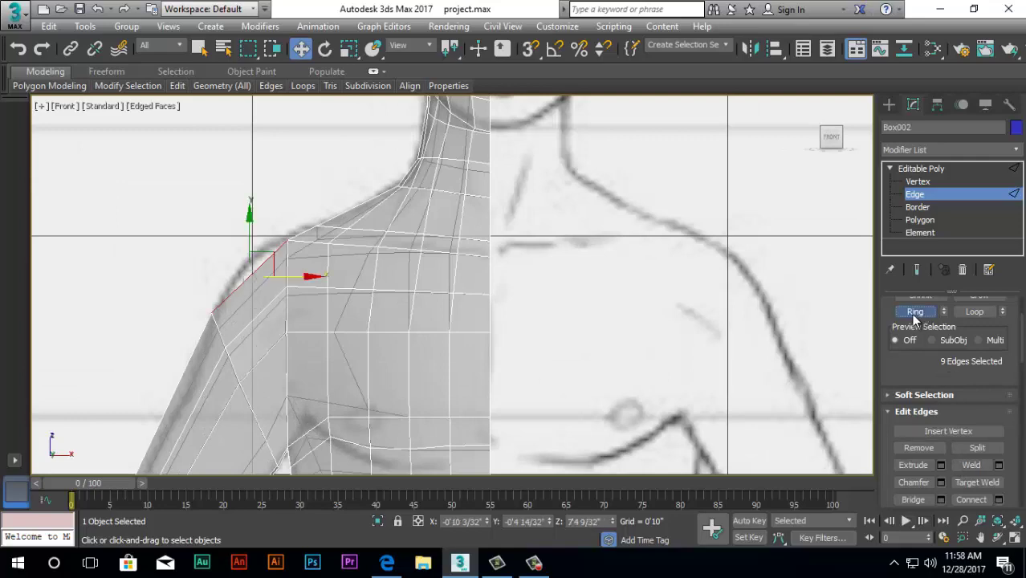
scroll(325, 394, "down", 3)
scroll(321, 397, "up", 8)
scroll(321, 391, "down", 5)
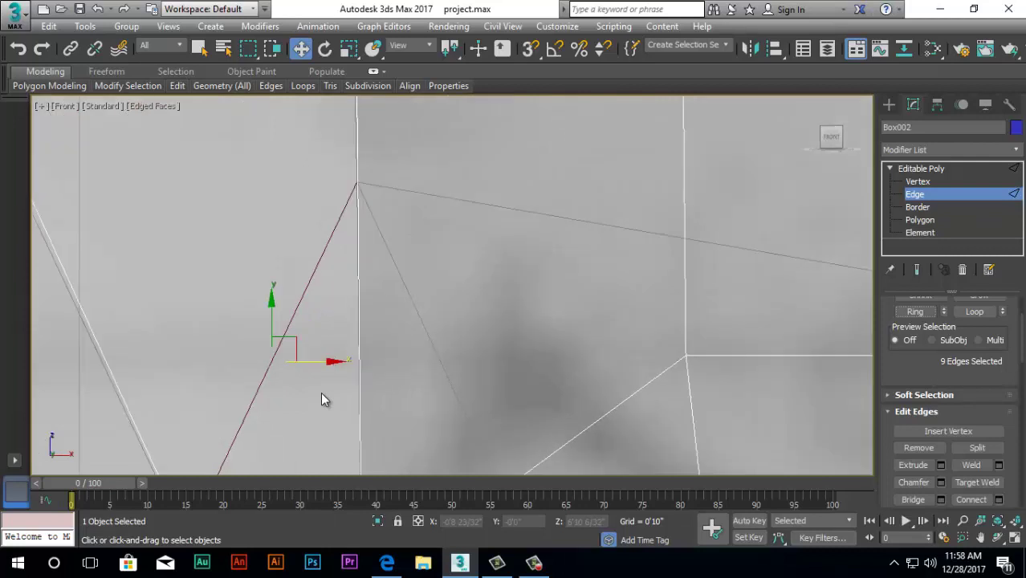
left_click(998, 500)
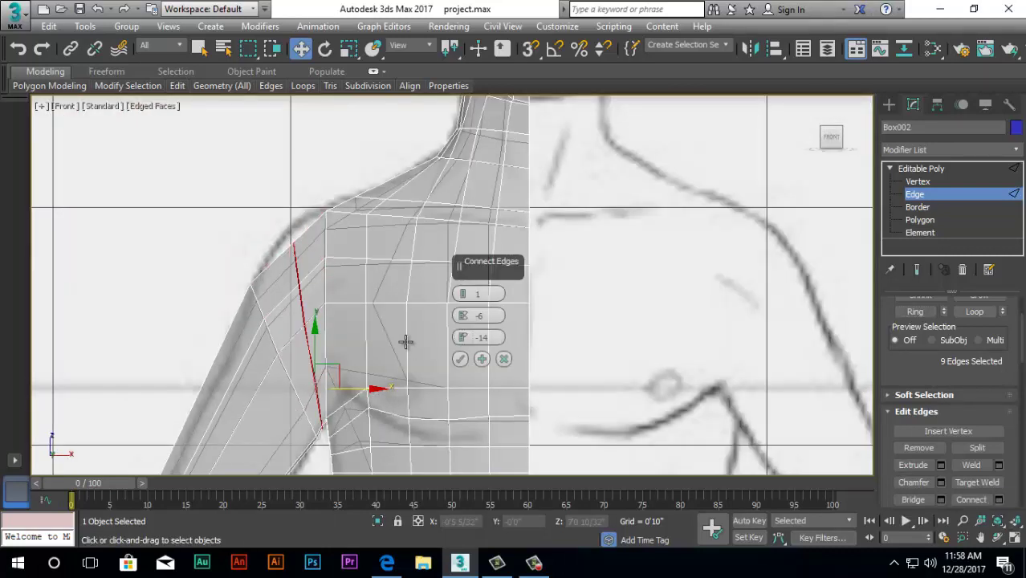
left_click(460, 358)
Stretch the new shoulder loop vertically and raise it so its upper end meets the reference shoulder outline
left_click(350, 48)
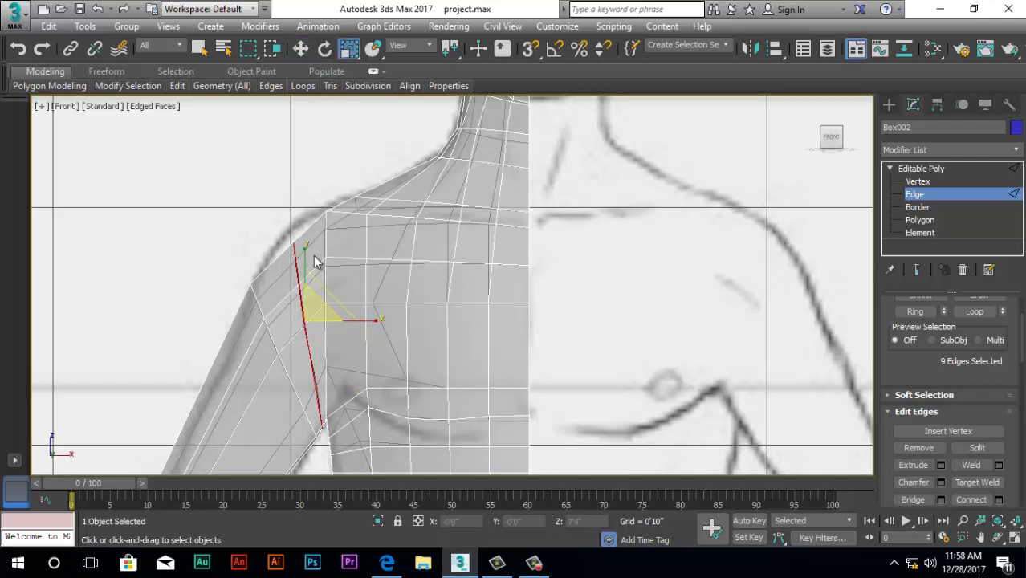
left_click_drag(305, 258, 306, 258)
left_click(300, 49)
left_click(302, 53)
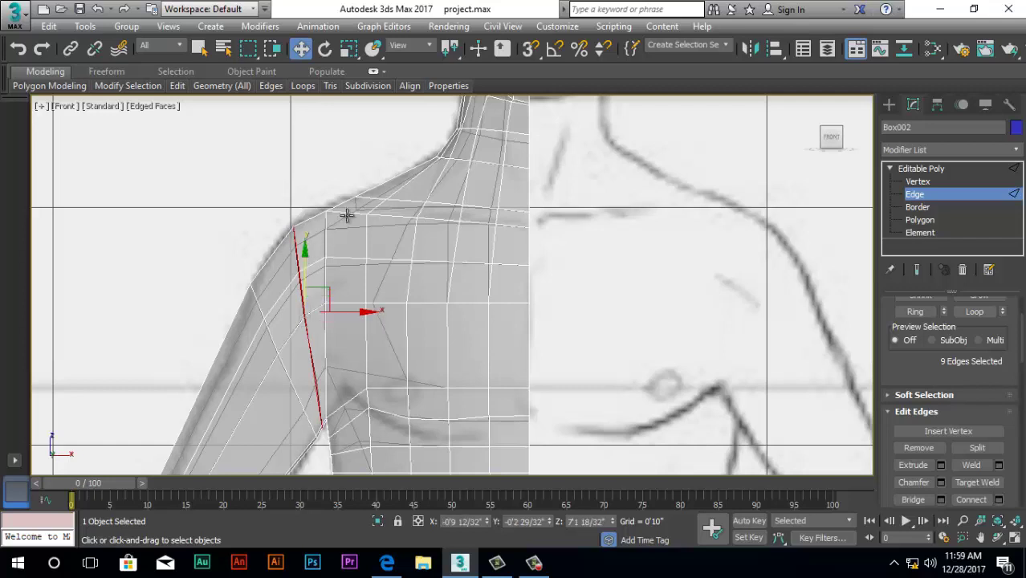
Select the upper arm's edge ring and connect it with two loops, spreading them toward the armpit and the elbow
scroll(347, 213, "down", 5)
scroll(286, 350, "up", 5)
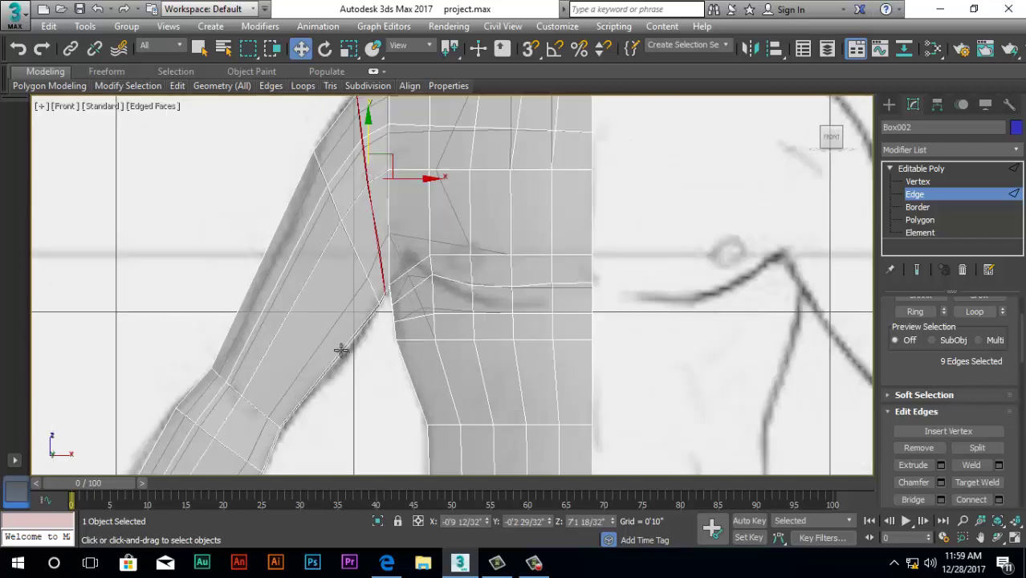
left_click(339, 351)
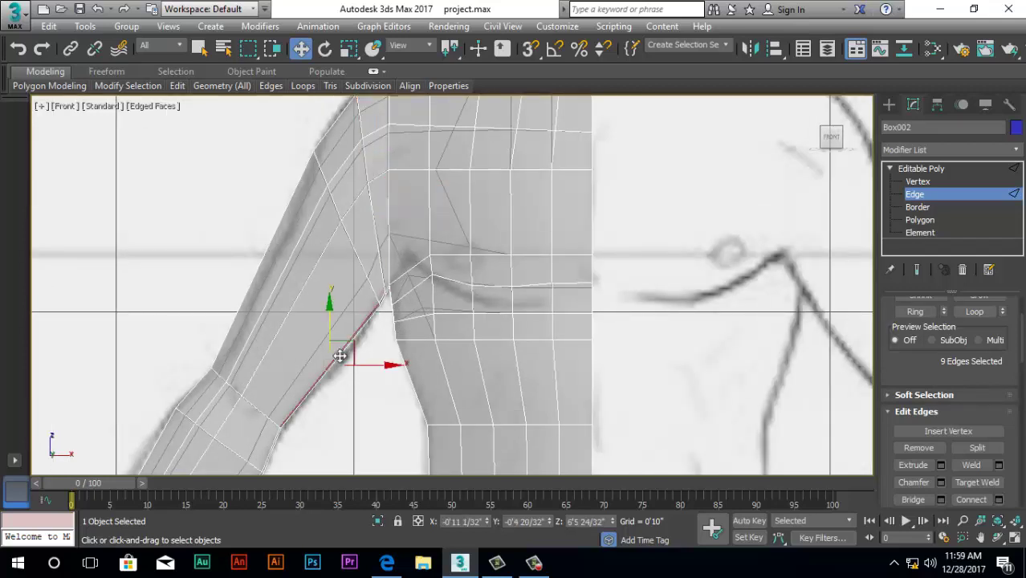
left_click(917, 311)
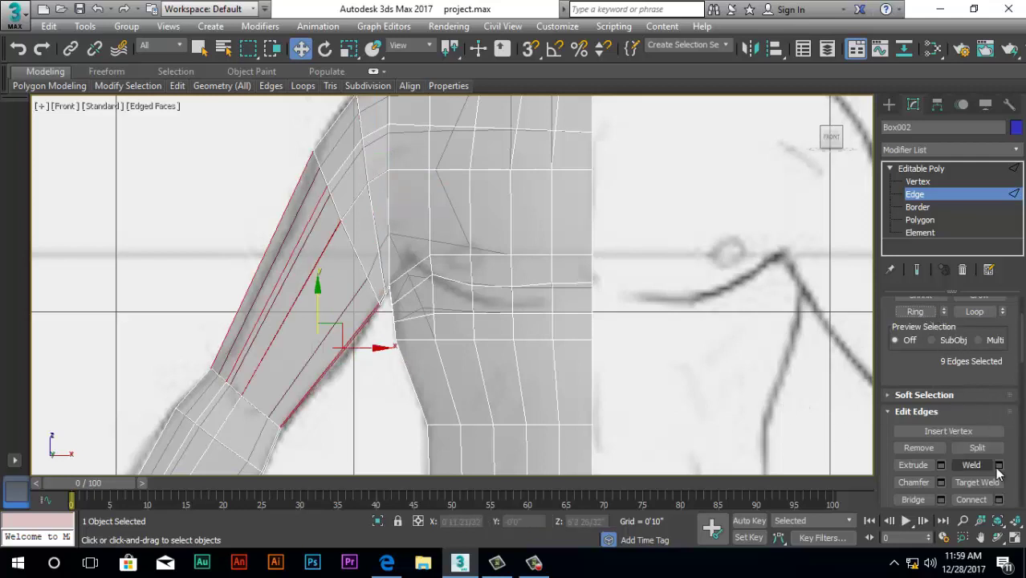
left_click(999, 499)
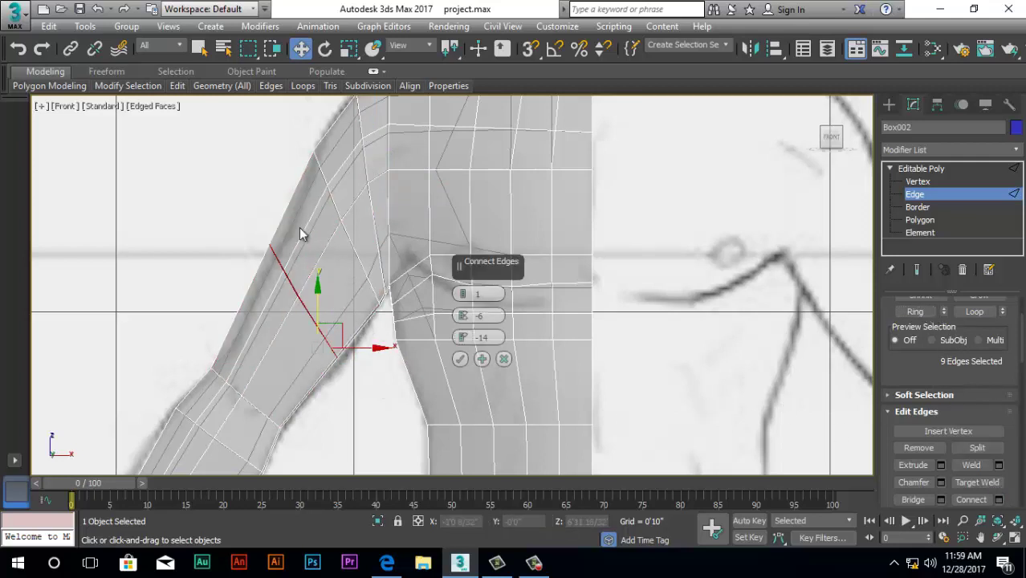
left_click(464, 292)
left_click_drag(463, 337, 459, 204)
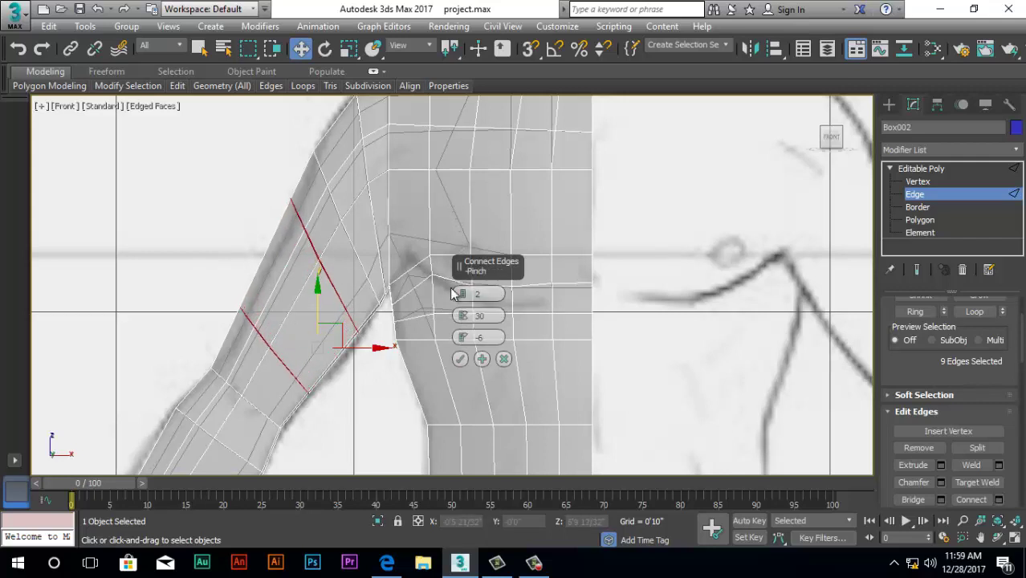
left_click_drag(461, 341, 467, 314)
left_click_drag(466, 337, 453, 395)
left_click(459, 358)
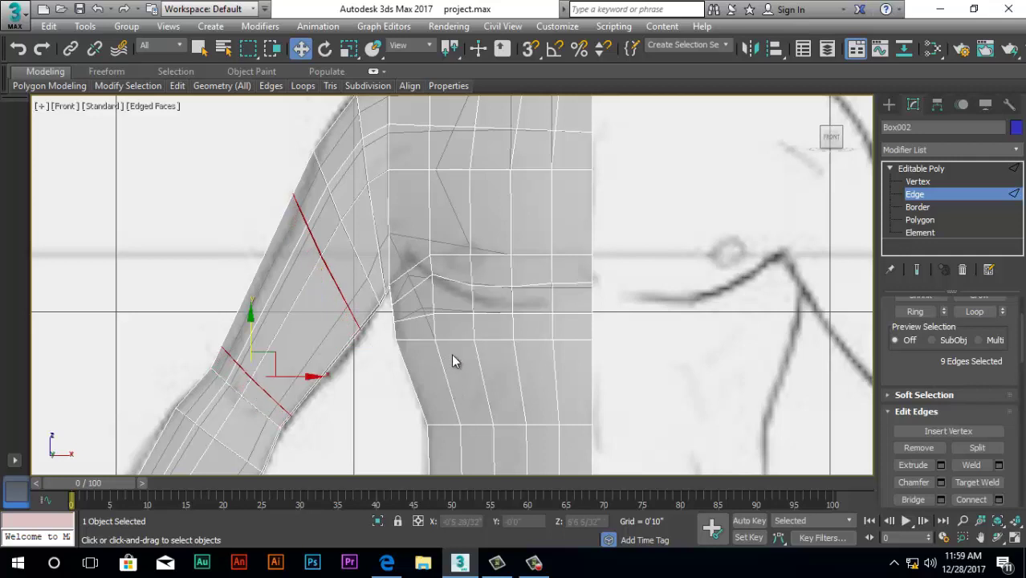
Select the loop just above the elbow, scale it to about 97% and shift it slightly toward the body
left_click(282, 404)
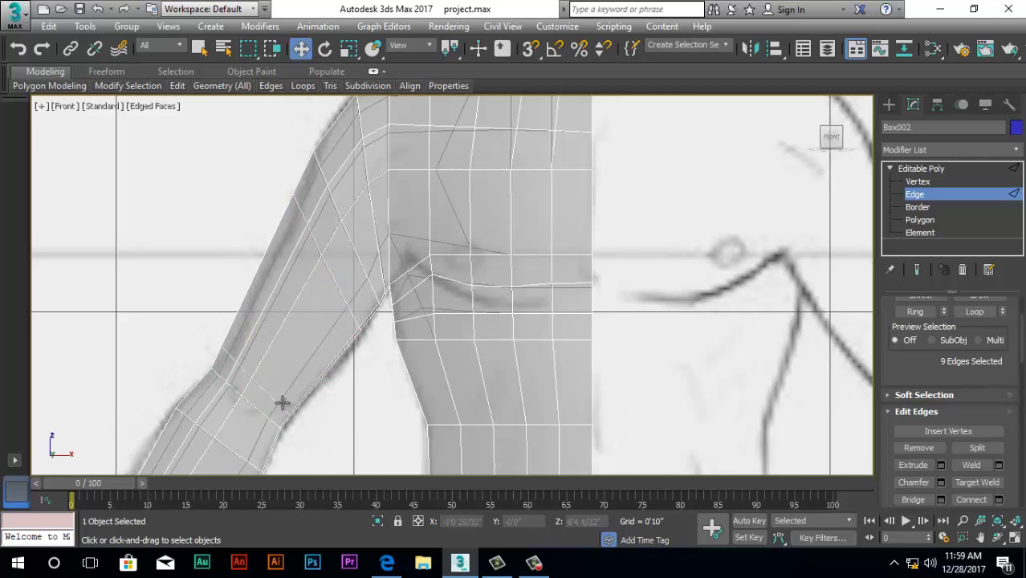
left_click(974, 311)
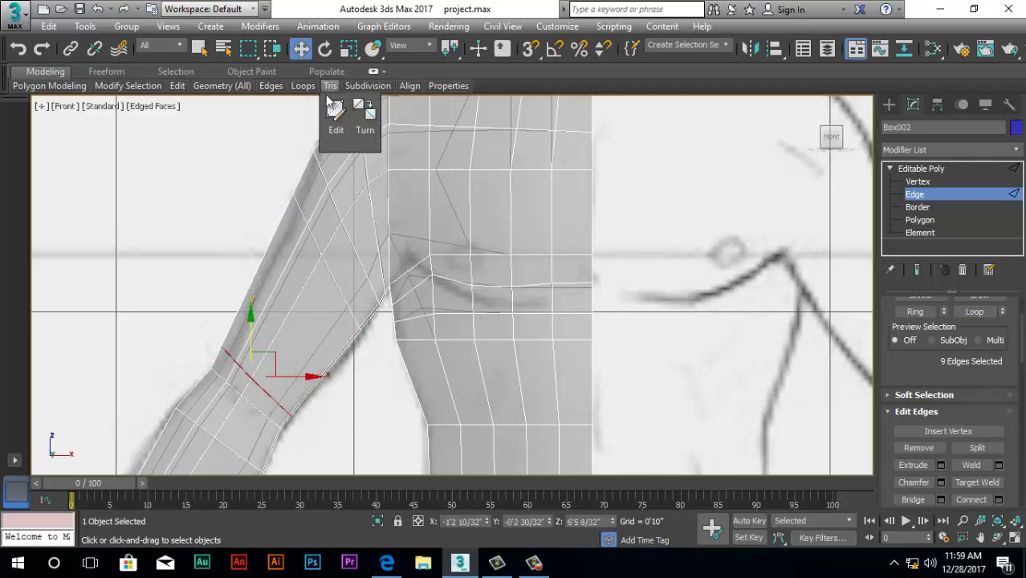
left_click(348, 49)
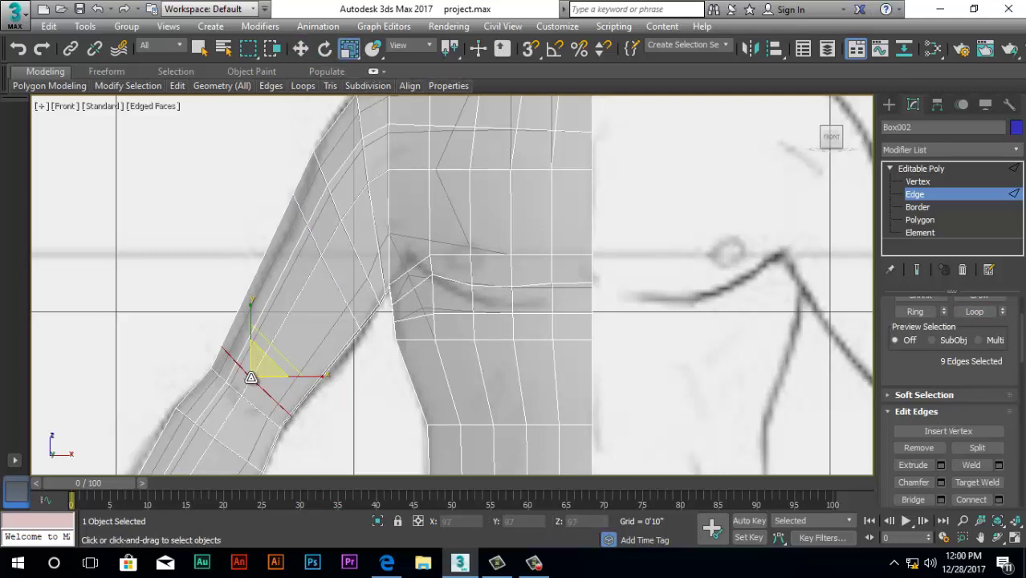
key("w")
left_click_drag(310, 375, 314, 378)
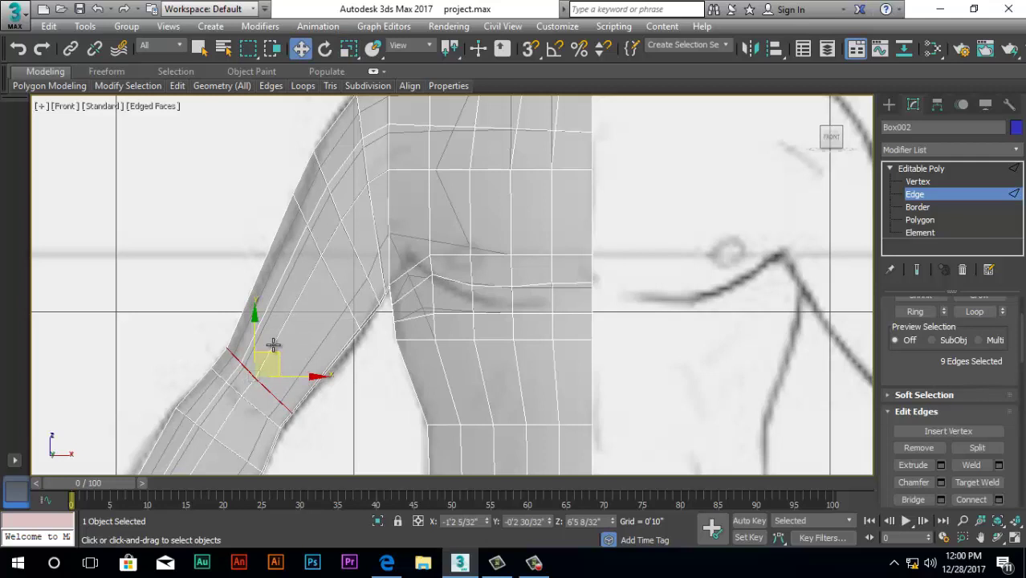
Select the upper of the two new arm loops and scale it uniformly to about 97%
left_click(295, 202)
left_click(914, 311)
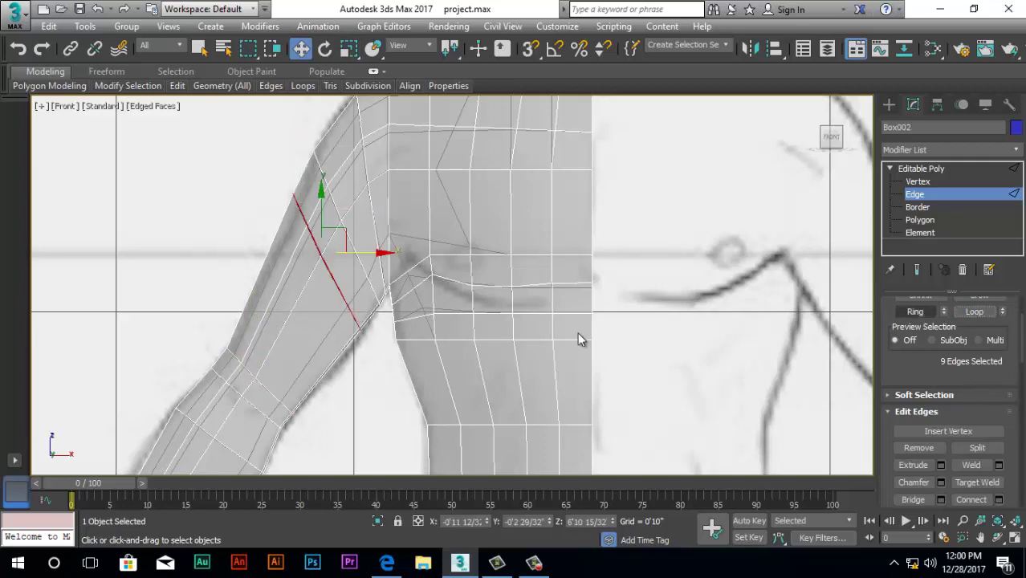
left_click(349, 49)
left_click_drag(323, 254, 322, 248)
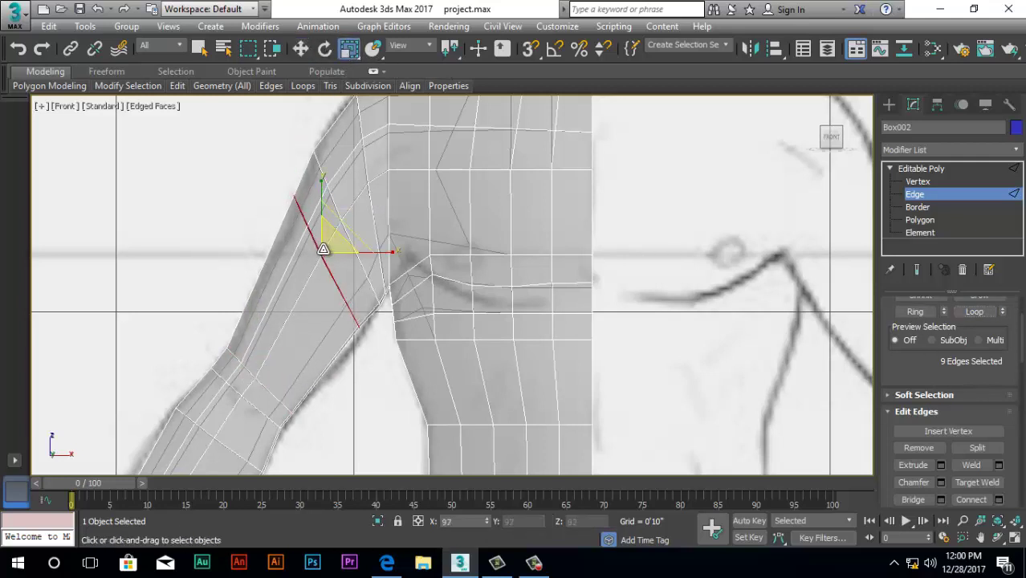
Move the upper arm loop down along the arm and slightly outward to follow the reference outline
left_click(301, 49)
left_click_drag(325, 207, 325, 215)
left_click_drag(371, 262, 368, 265)
left_click_drag(318, 200, 319, 209)
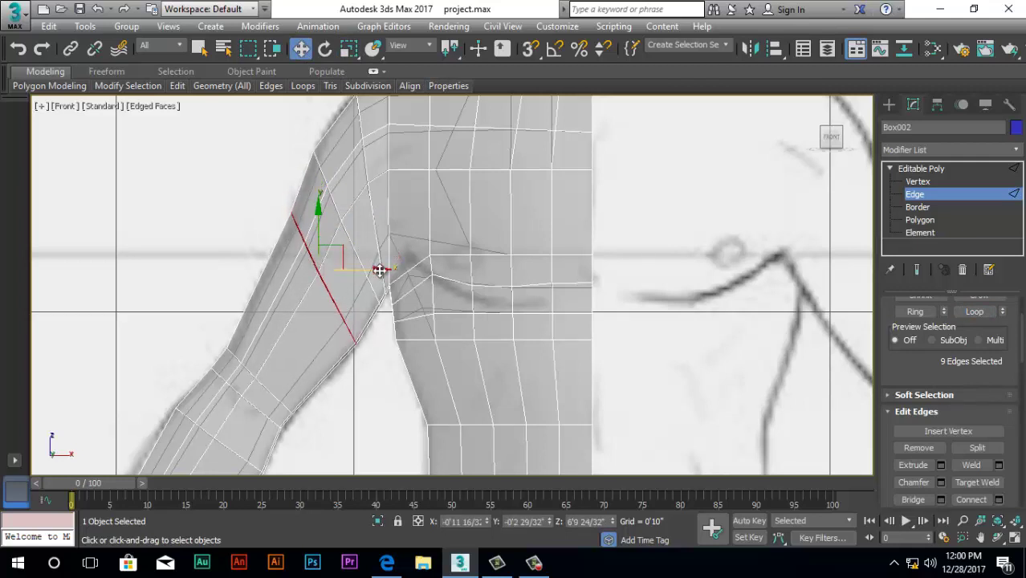
left_click_drag(380, 272, 378, 273)
left_click_drag(319, 214, 318, 229)
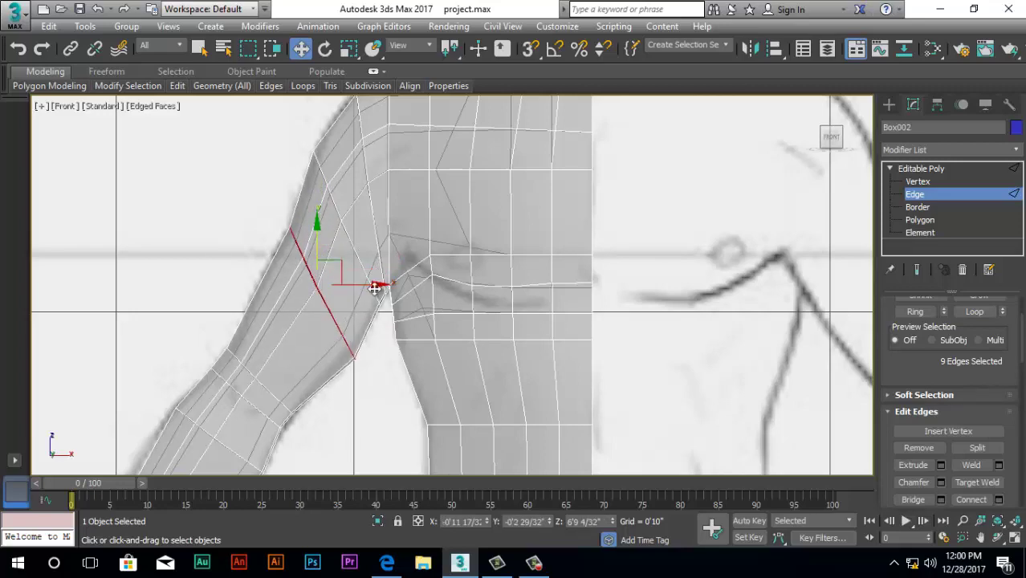
left_click_drag(375, 284, 373, 284)
Shift the upper arm loop slightly farther outward, shrink it a little and nudge its height to fit the arm outline
scroll(287, 275, "down", 5)
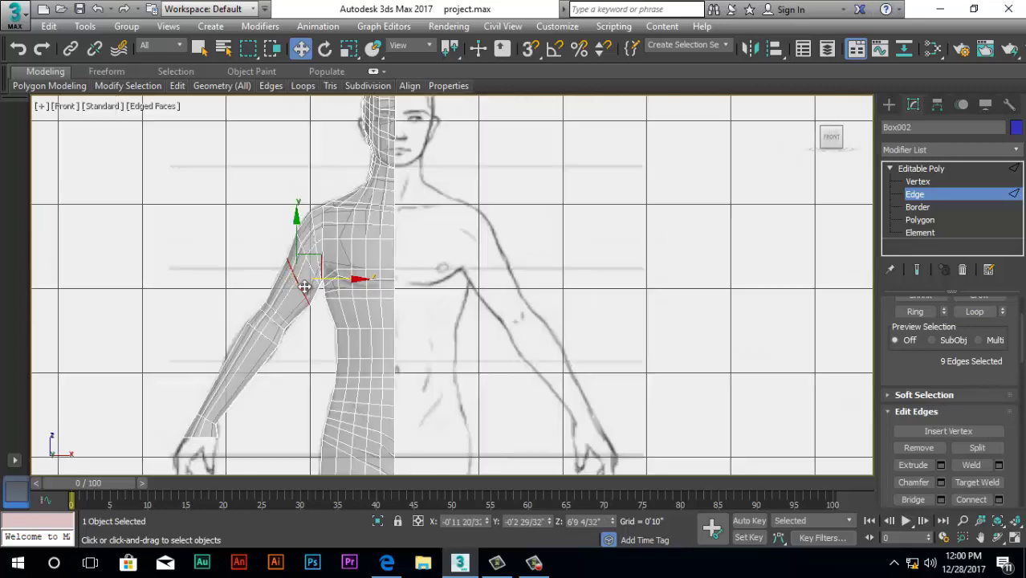
scroll(304, 286, "up", 5)
left_click_drag(337, 254, 329, 252)
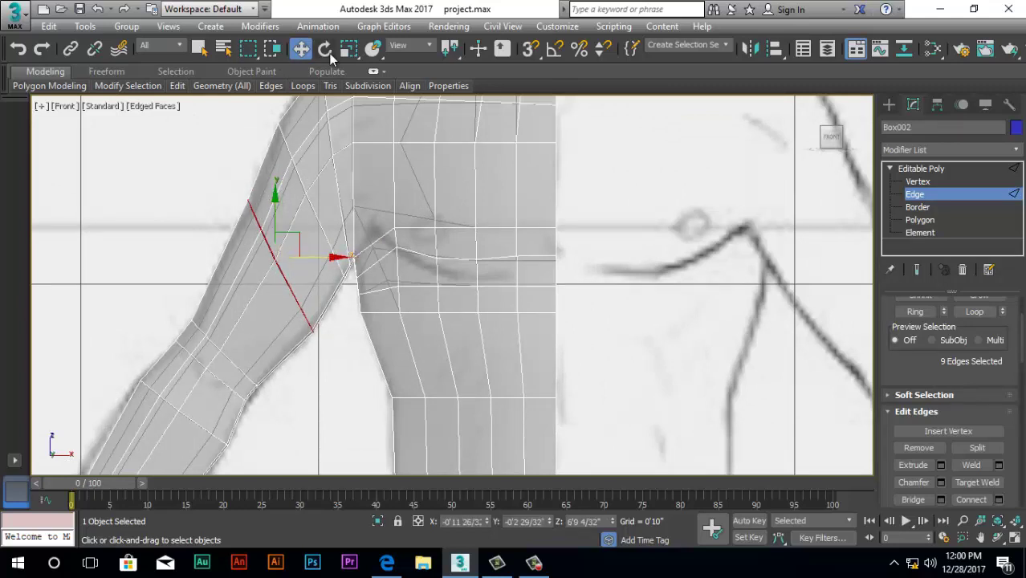
key("r")
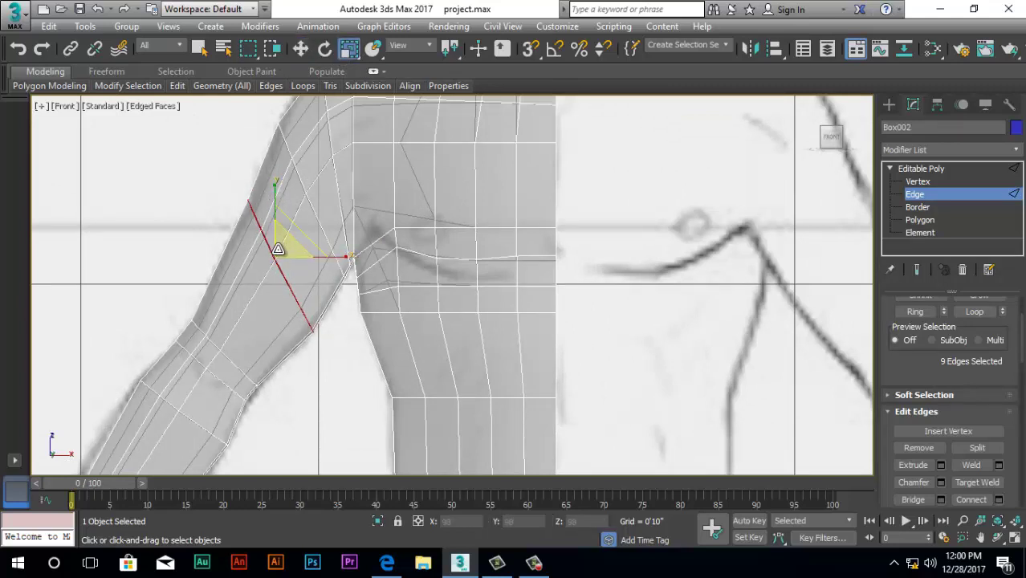
key("w")
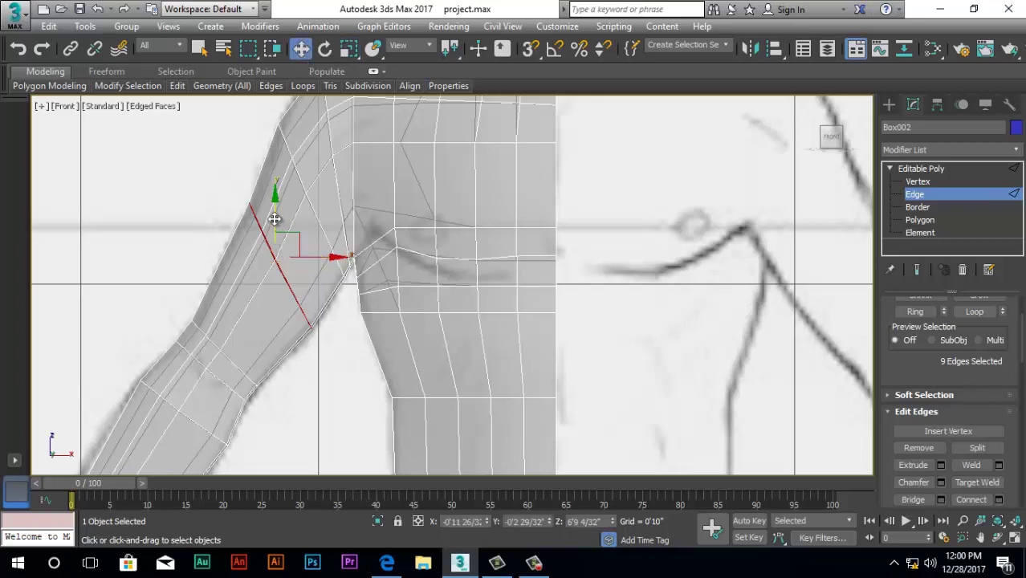
left_click_drag(274, 219, 276, 221)
Connect the forearm's lengthwise edges with 2 segments, pinch 61 and slide 14, adding loops below the elbow and above the wrist
scroll(172, 217, "down", 4)
scroll(116, 317, "up", 2)
scroll(197, 298, "up", 3)
scroll(287, 265, "down", 1)
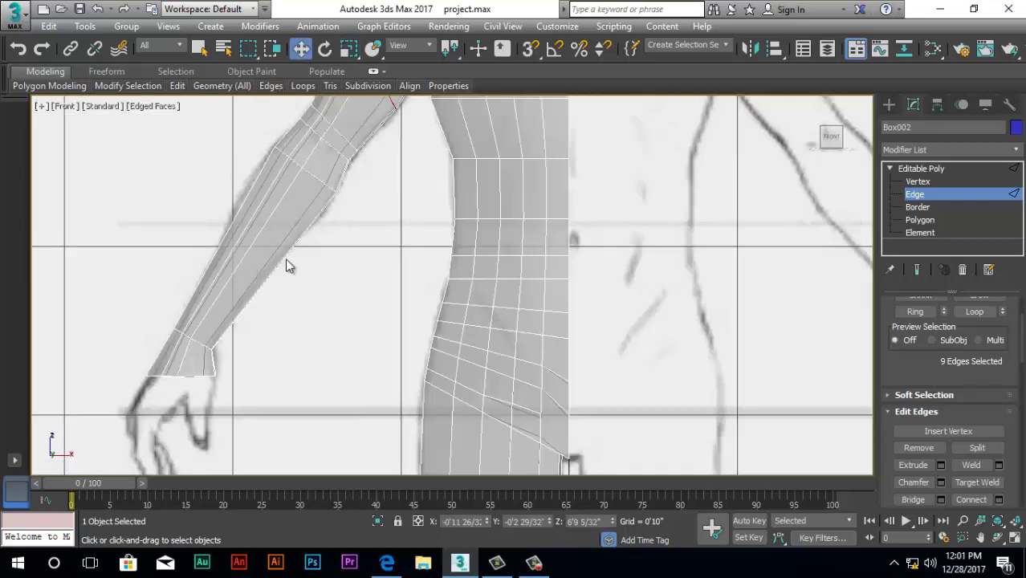
left_click_drag(202, 237, 303, 300)
left_click(997, 499)
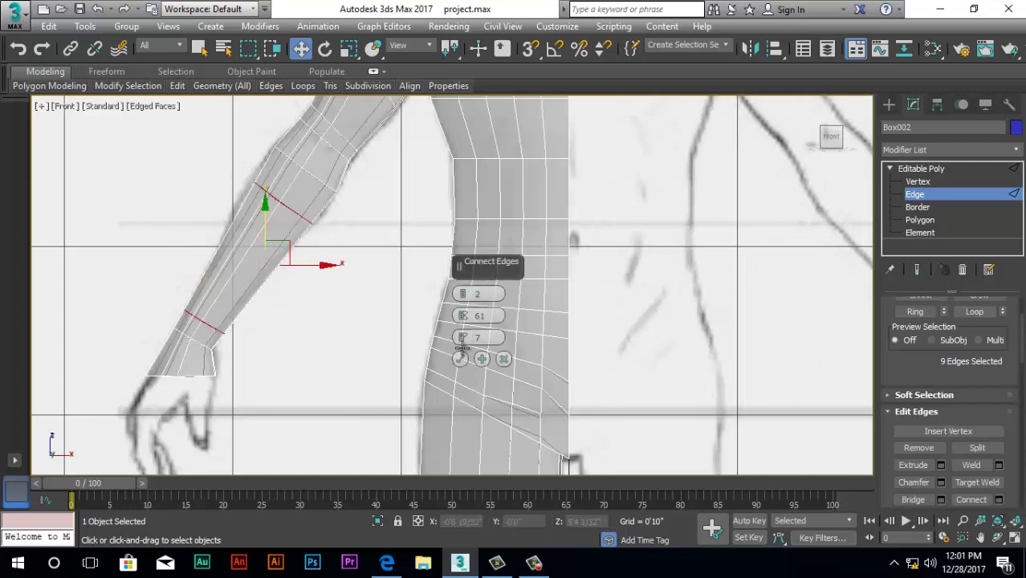
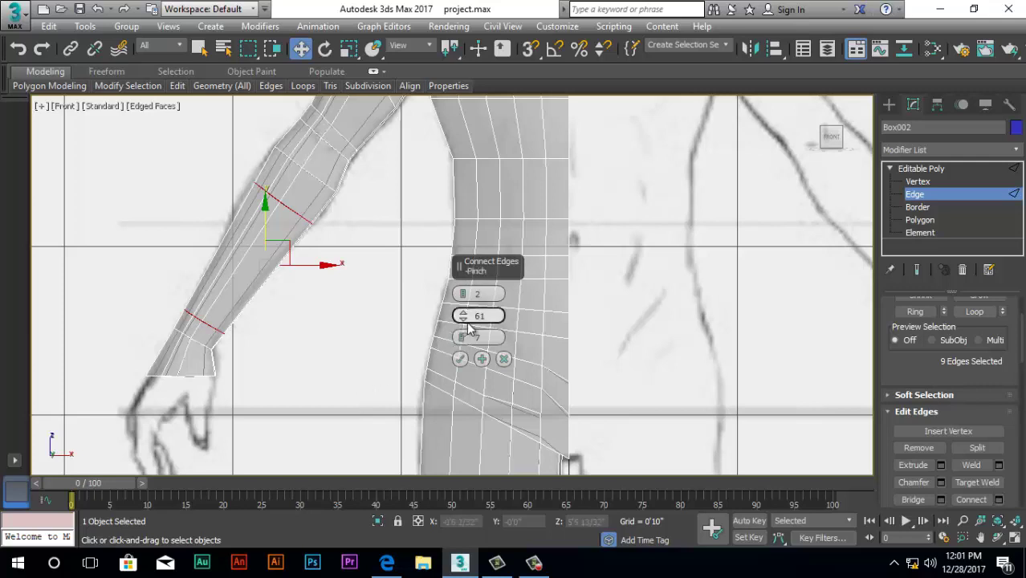
left_click_drag(464, 337, 470, 316)
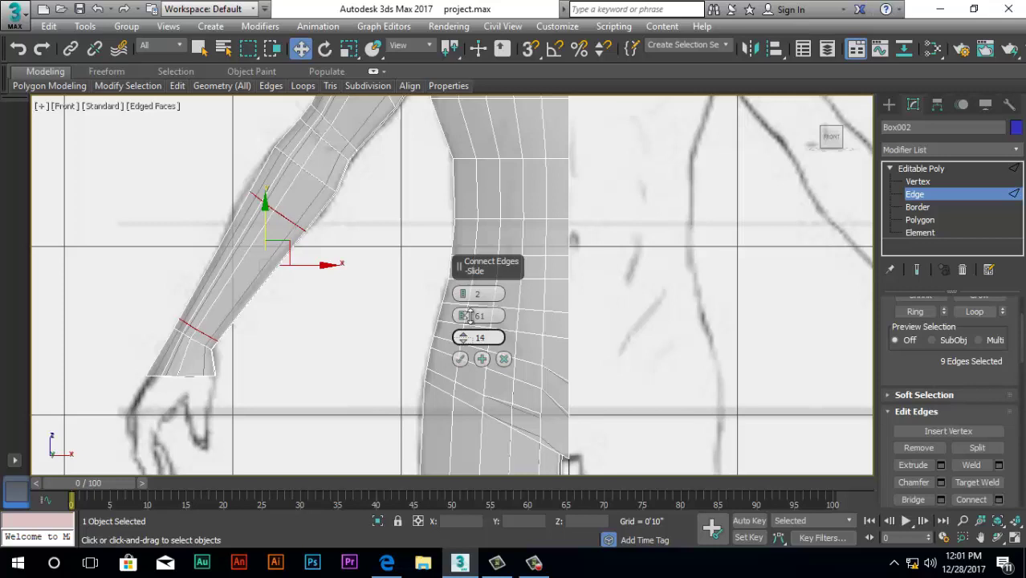
left_click(459, 359)
Select the new loop below the elbow, enlarge it slightly and nudge it outward and up to fit the forearm outline
left_click(295, 221)
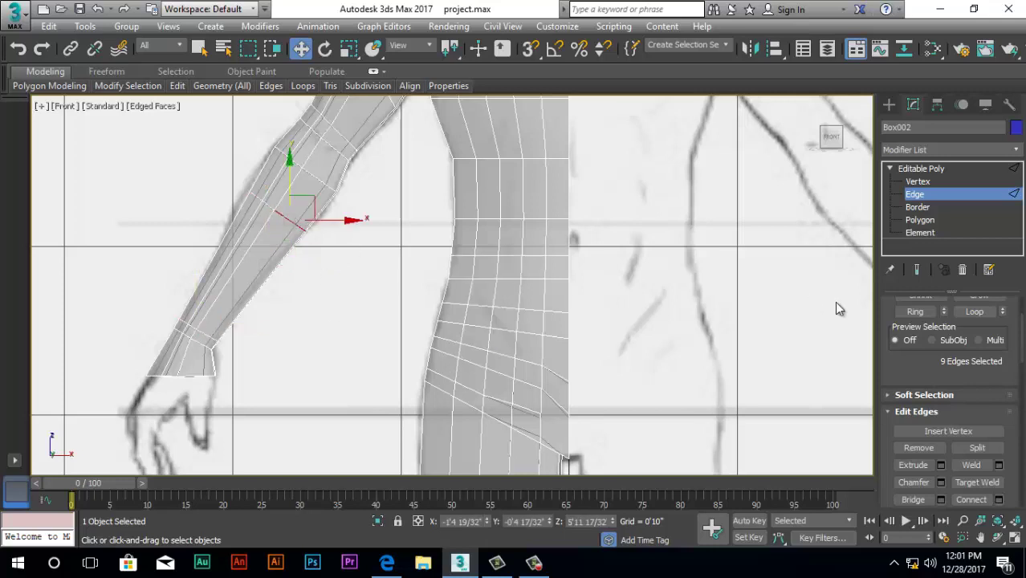
left_click(349, 48)
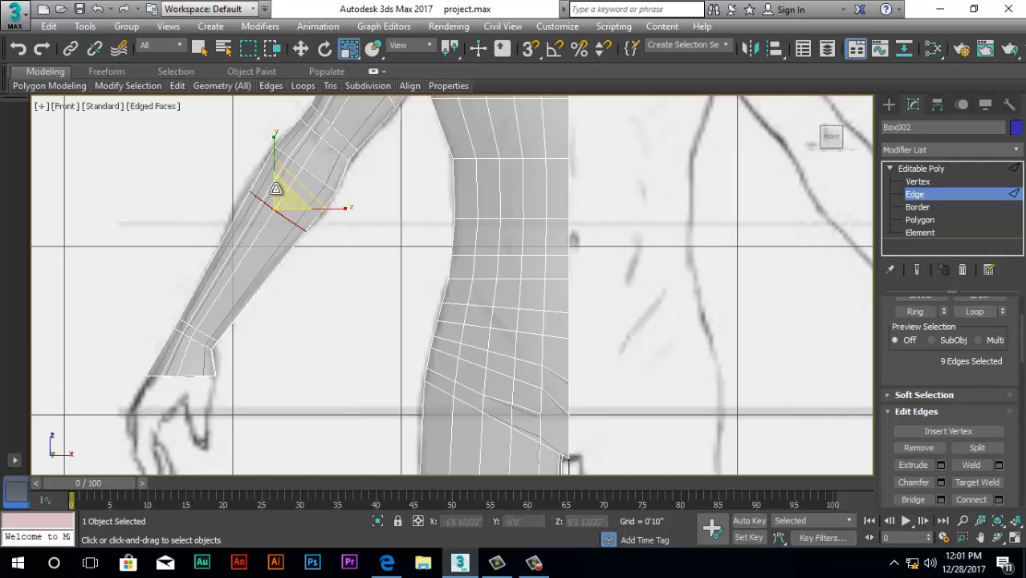
left_click_drag(276, 191, 275, 184)
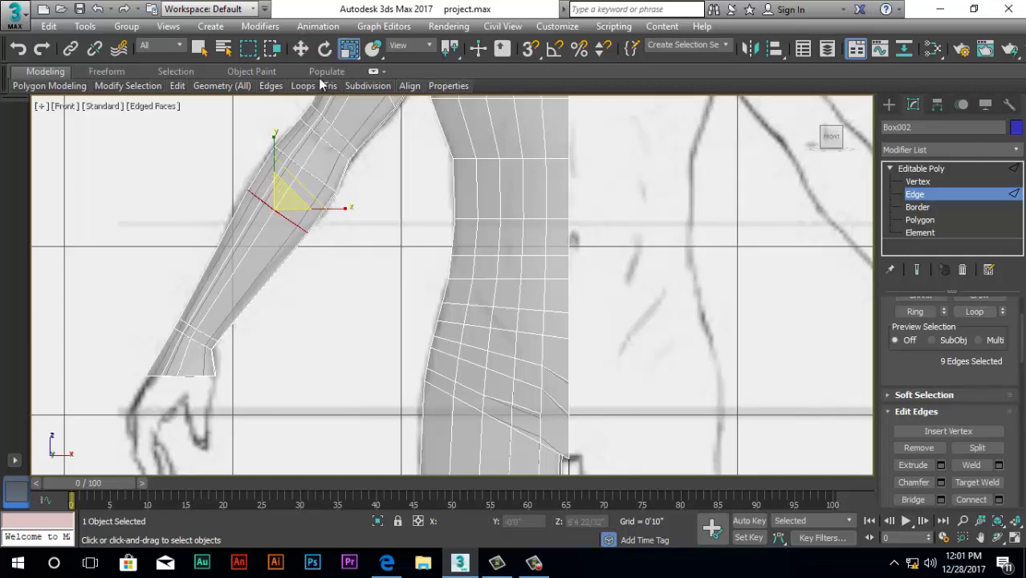
key("w")
left_click(331, 207)
left_click(291, 222)
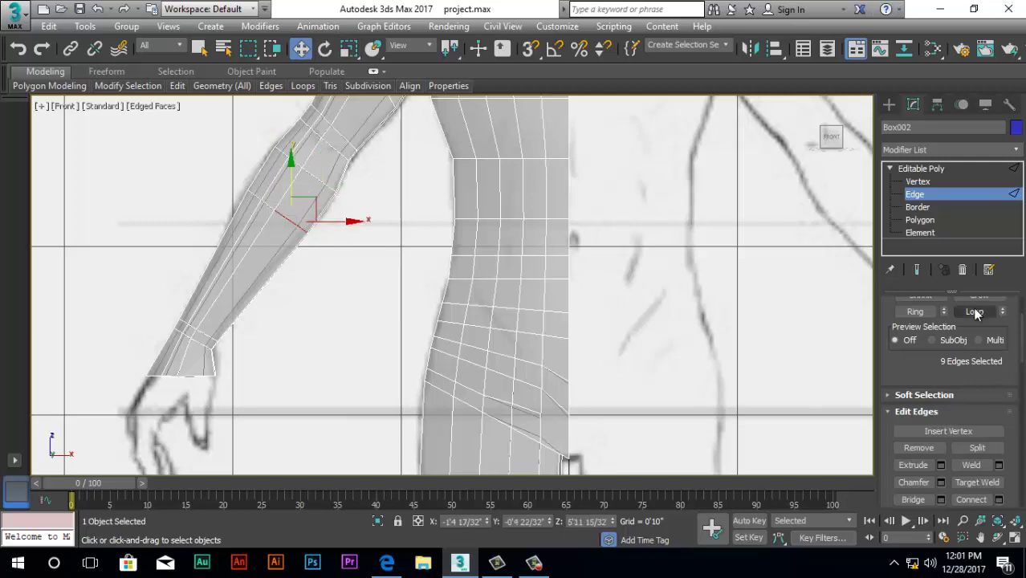
left_click(976, 311)
left_click_drag(327, 209, 328, 209)
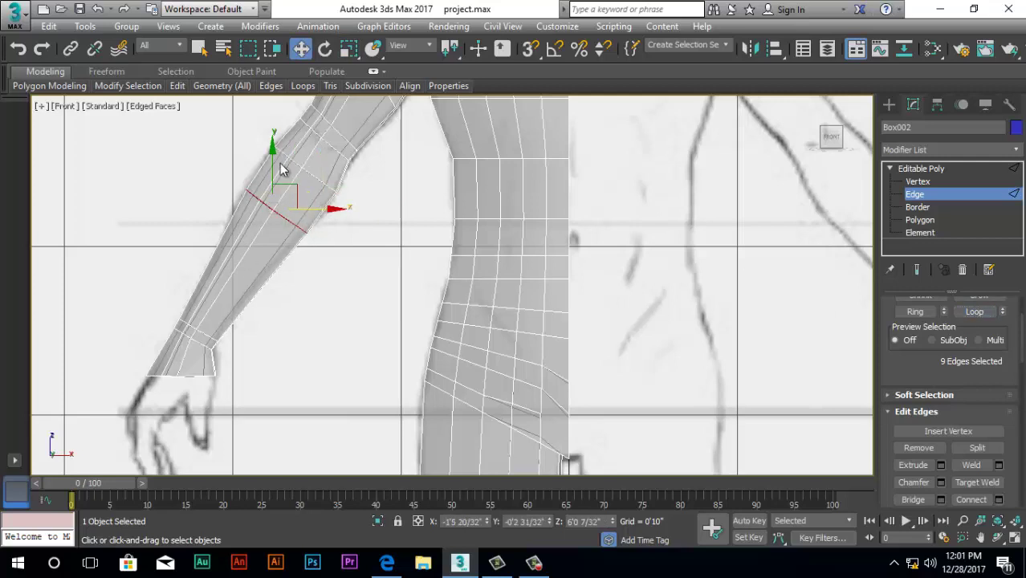
left_click_drag(271, 147, 274, 138)
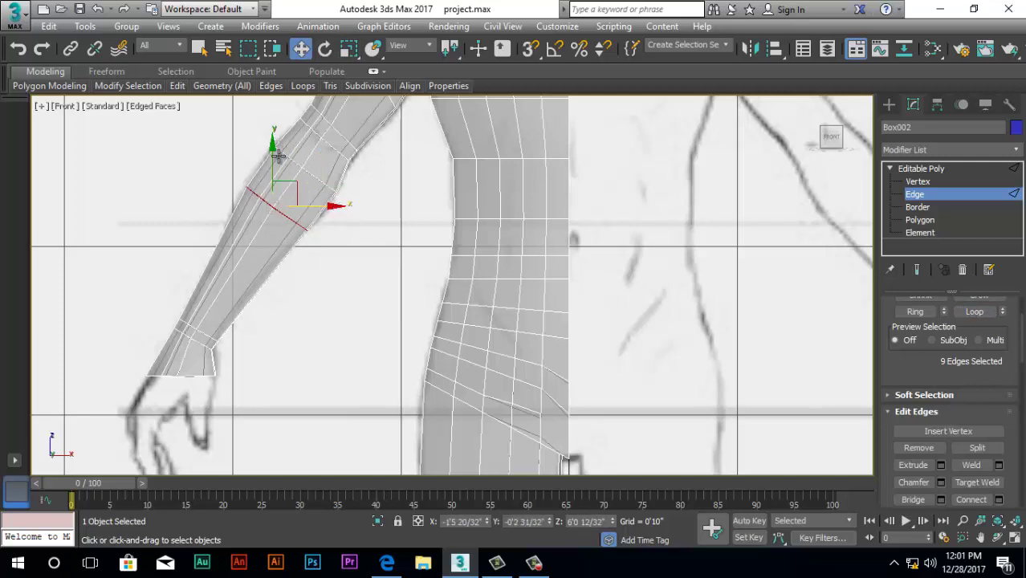
Select the new loop above the wrist, scale it down slightly and shift it a little outward to match the reference
left_click(212, 339)
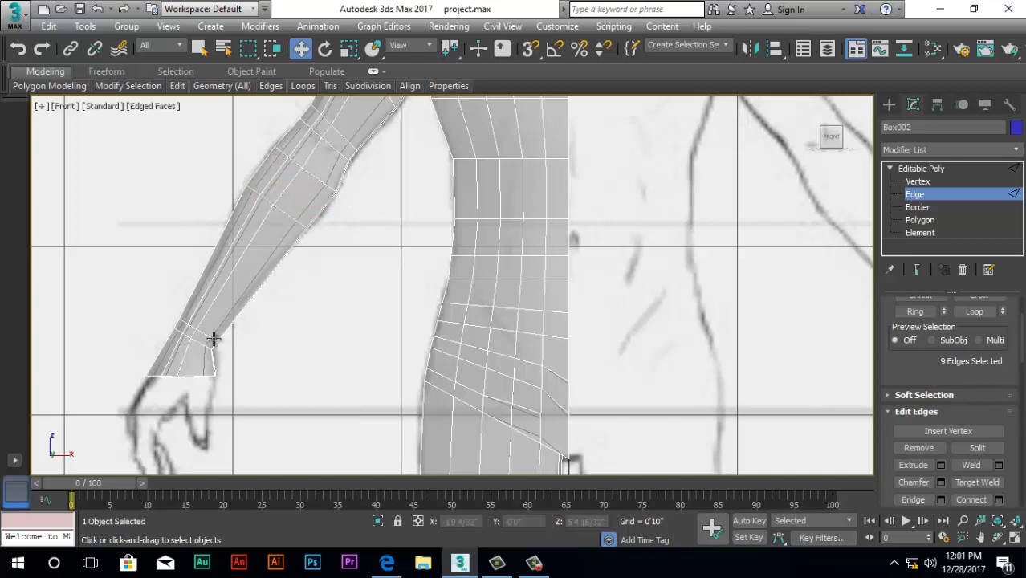
left_click(213, 338)
left_click(973, 312)
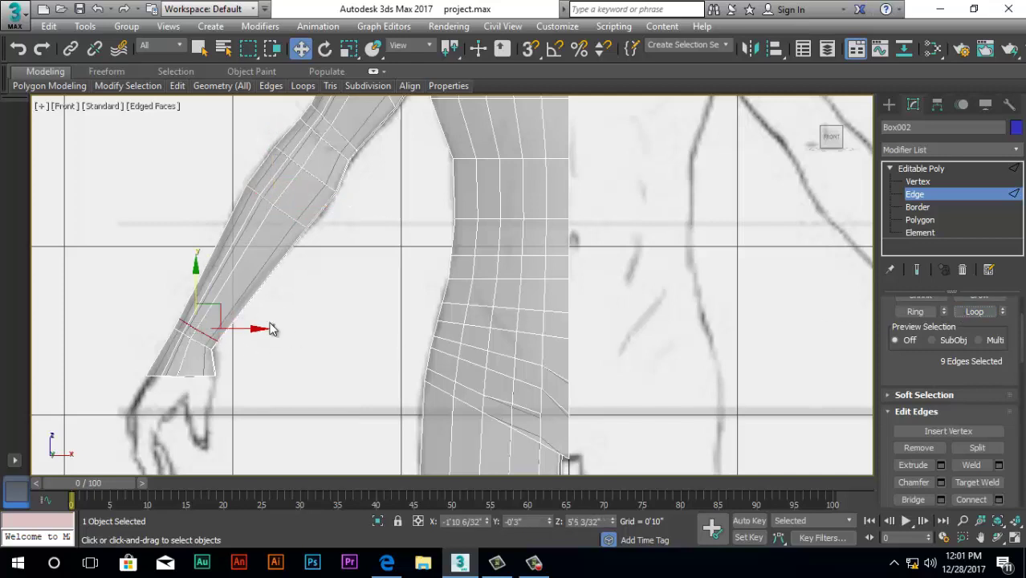
left_click(348, 49)
scroll(215, 345, "up", 3)
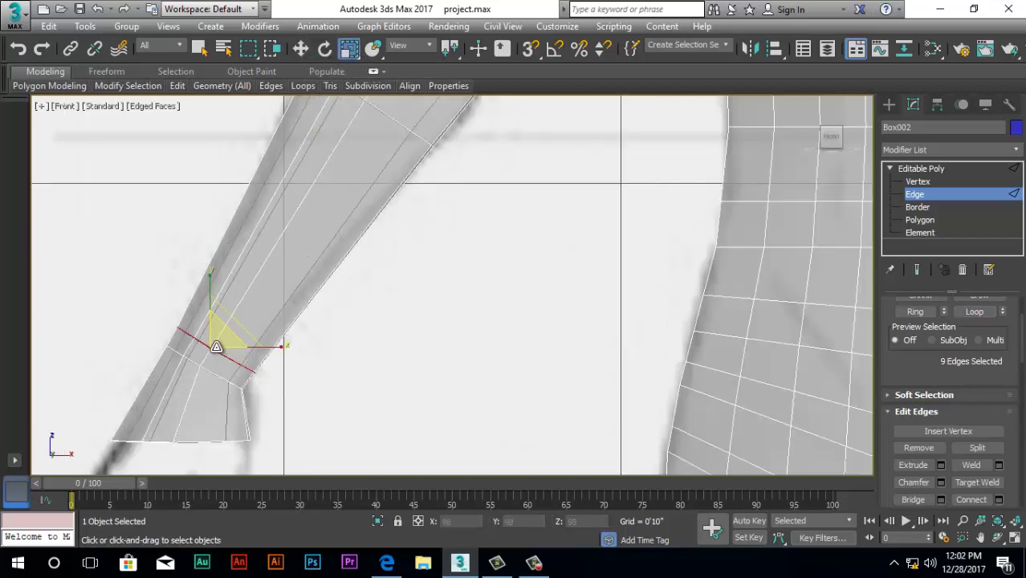
left_click_drag(216, 347, 219, 349)
key("w")
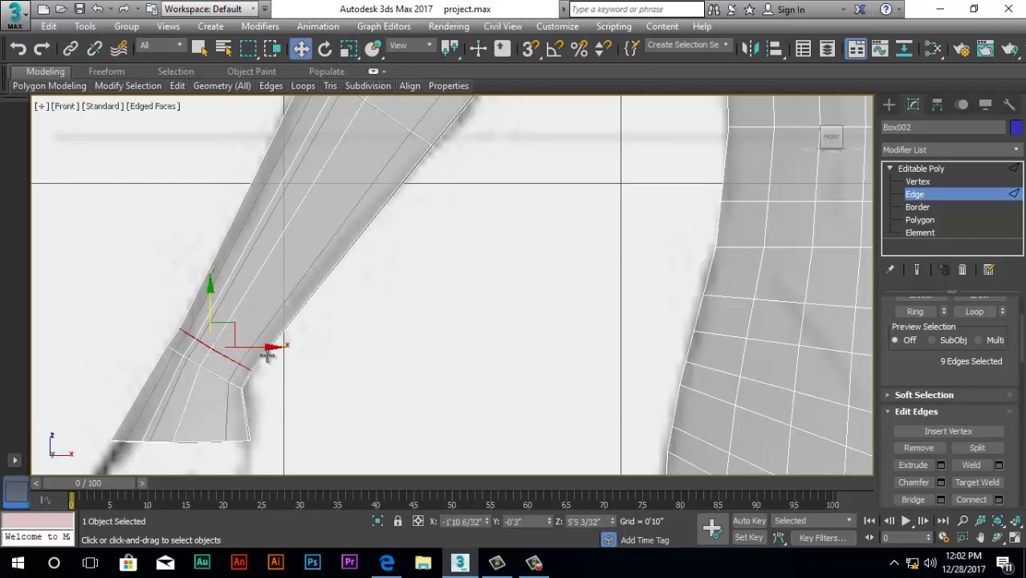
scroll(249, 312, "down", 5)
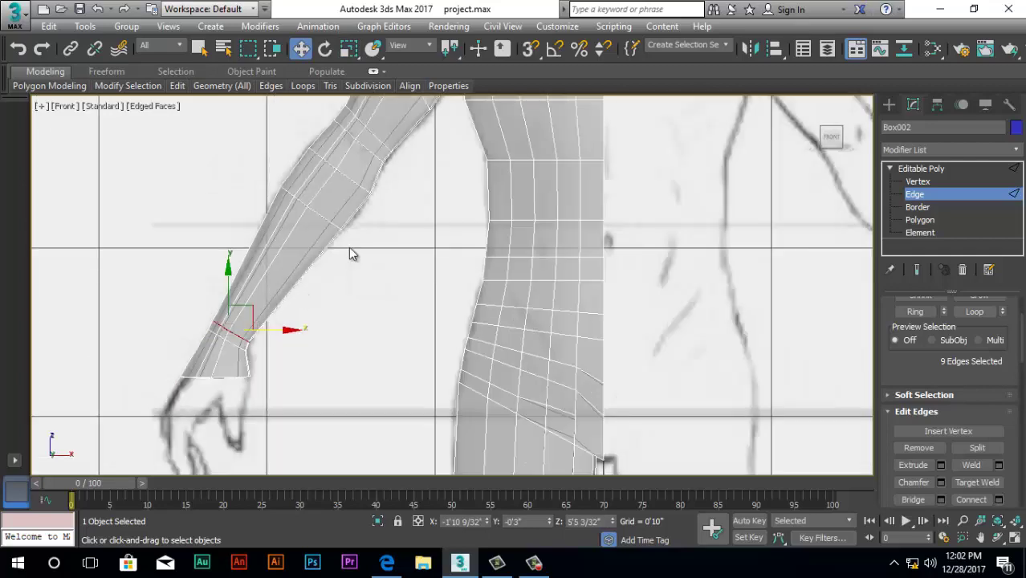
scroll(408, 150, "up", 5)
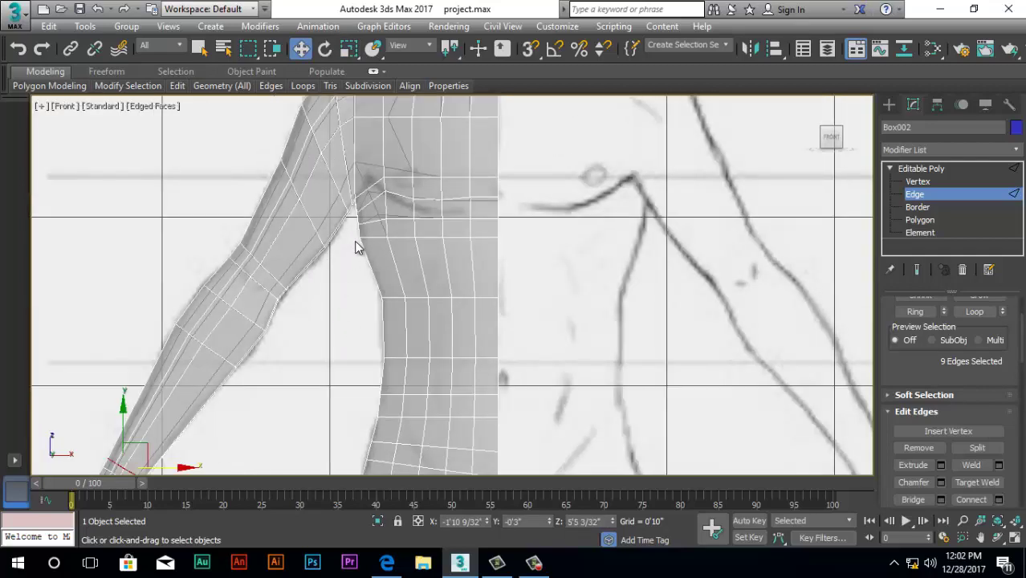
key("1")
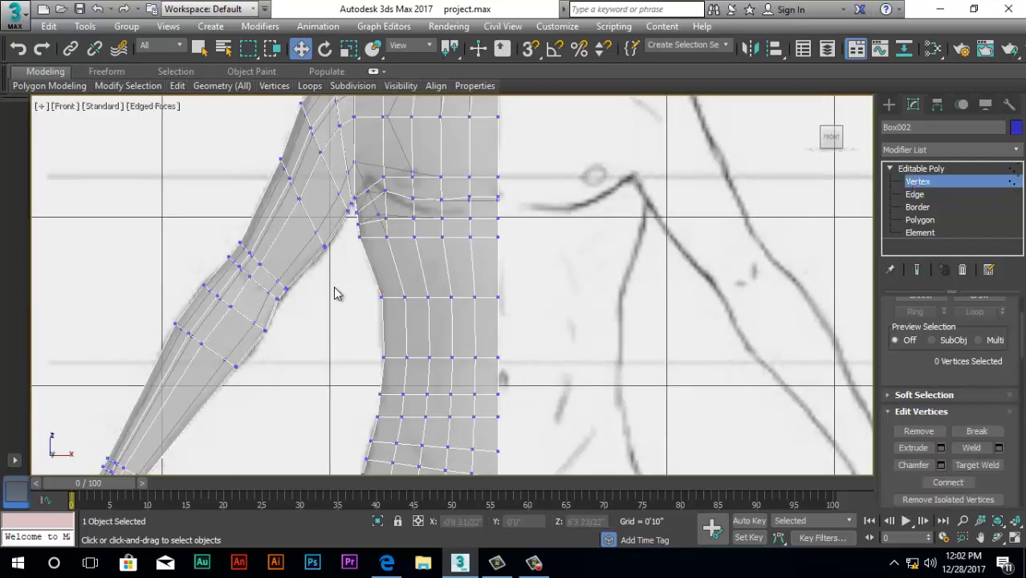
left_click(358, 236)
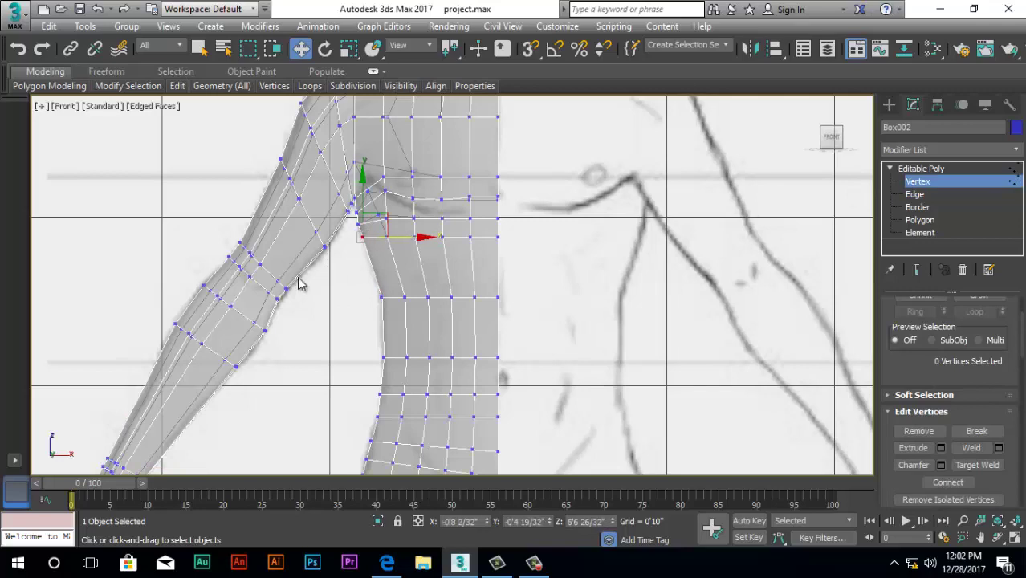
scroll(362, 281, "down", 4)
scroll(354, 301, "up", 4)
left_click(314, 300)
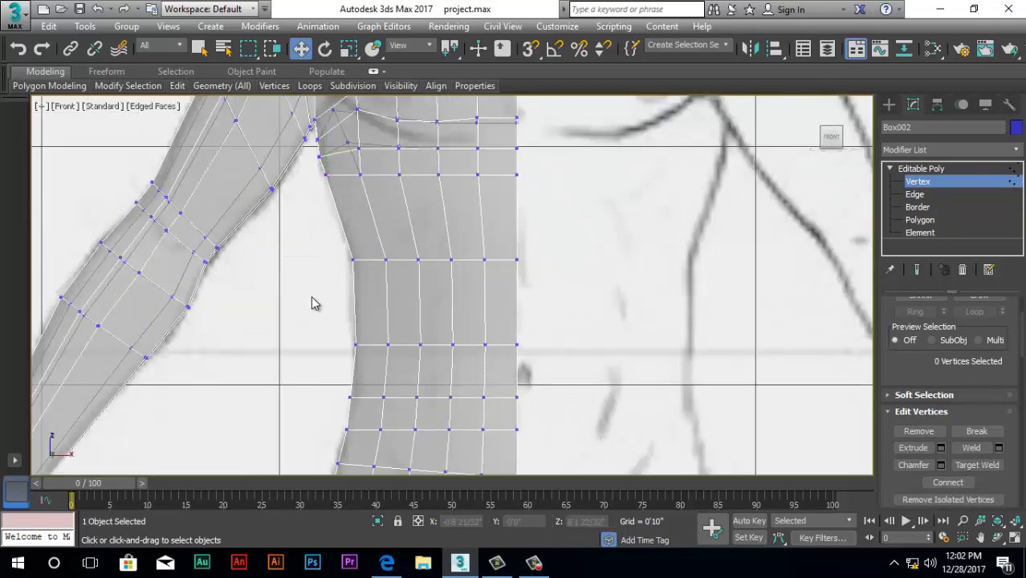
Ring-select the upper thigh's vertical edges and connect them with 1 segment, pinch 61 and slide -28
scroll(315, 309, "down", 3)
scroll(315, 311, "down", 1)
scroll(343, 382, "up", 5)
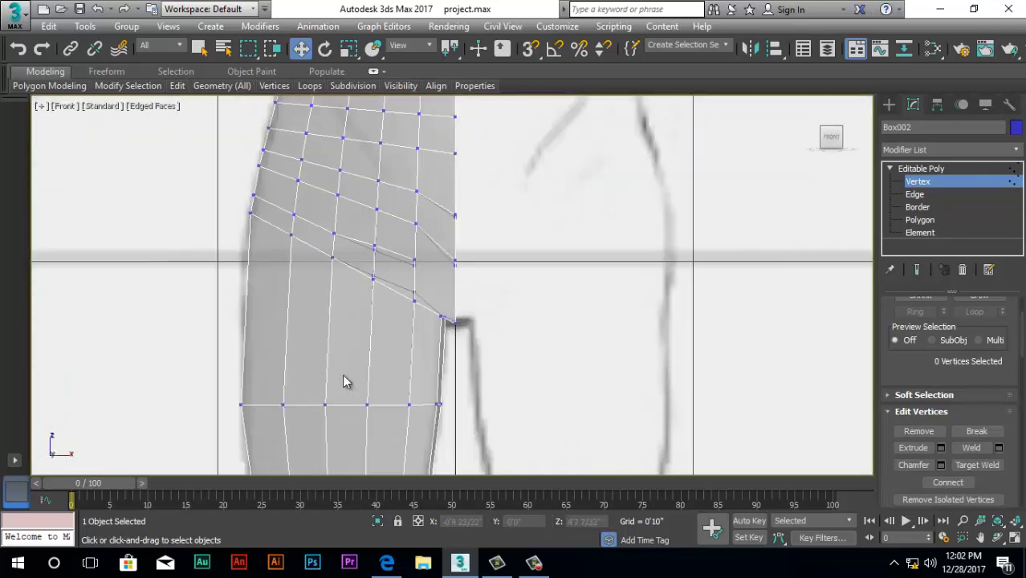
key("2")
left_click(245, 322)
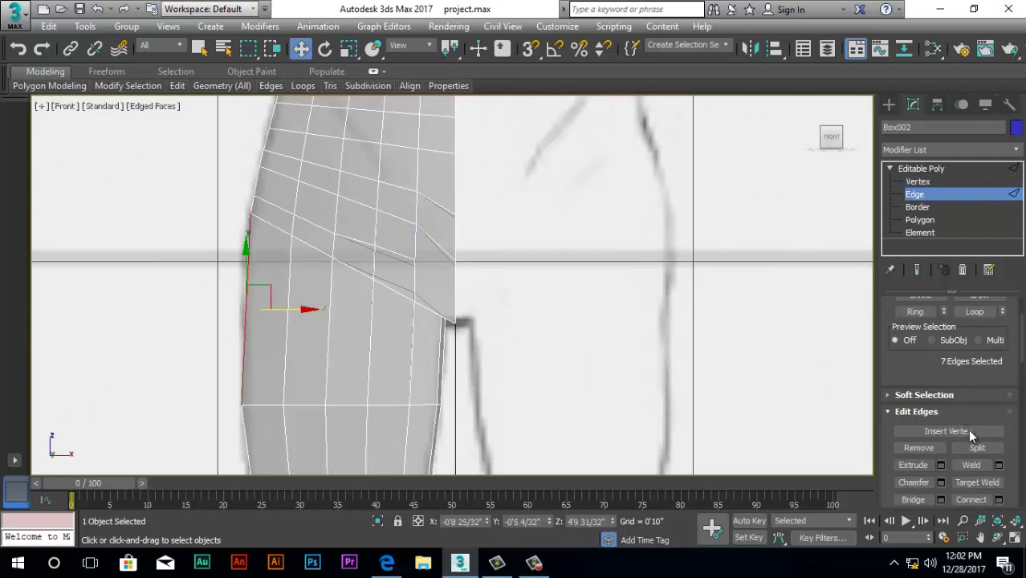
left_click(913, 312)
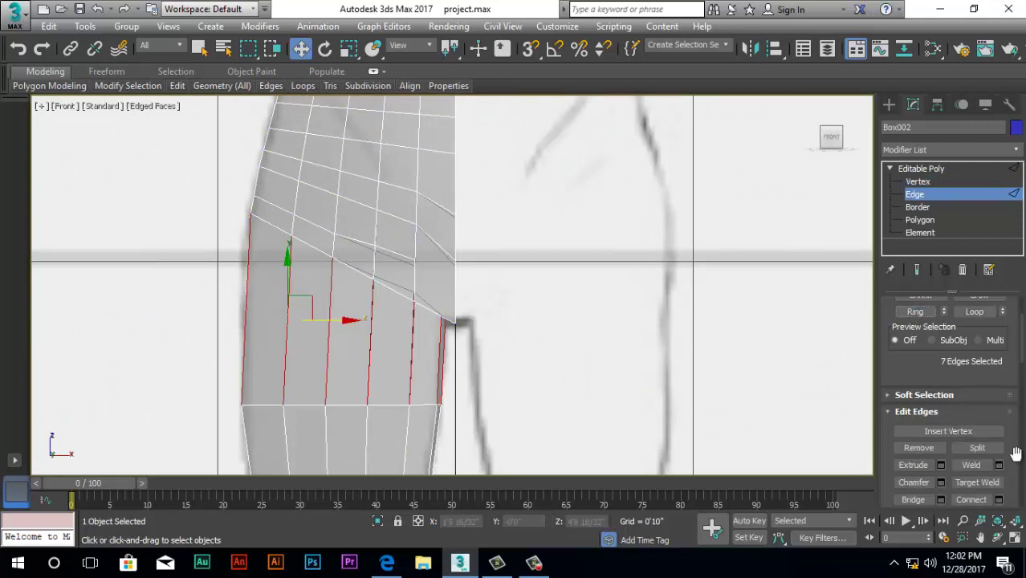
left_click(997, 499)
left_click(463, 297)
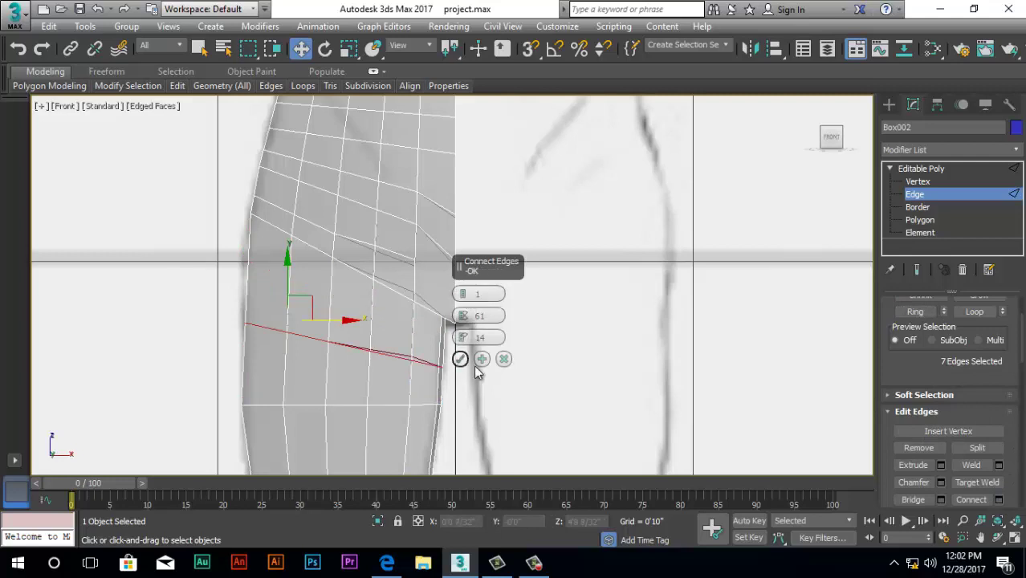
left_click_drag(460, 341, 472, 464)
left_click(459, 359)
Widen the new upper thigh loop to about 103% horizontally and shift it slightly outward to fit the hip outline
key("r")
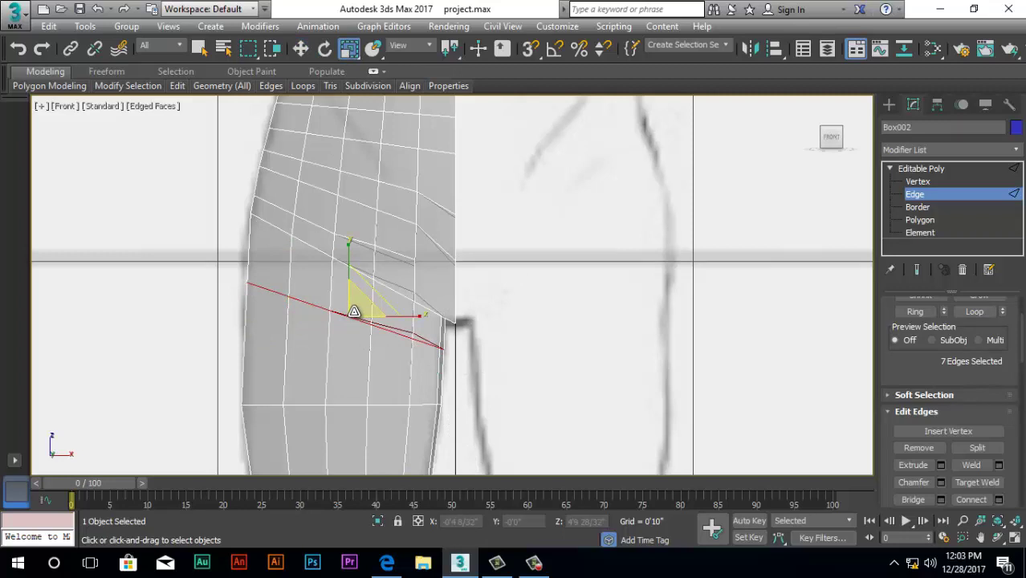
left_click_drag(399, 318, 400, 319)
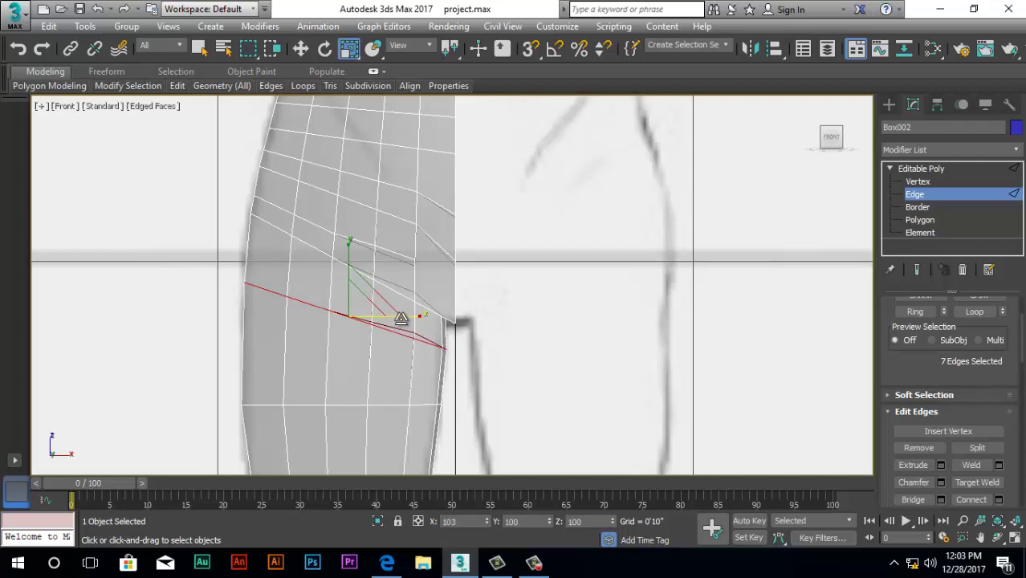
key("w")
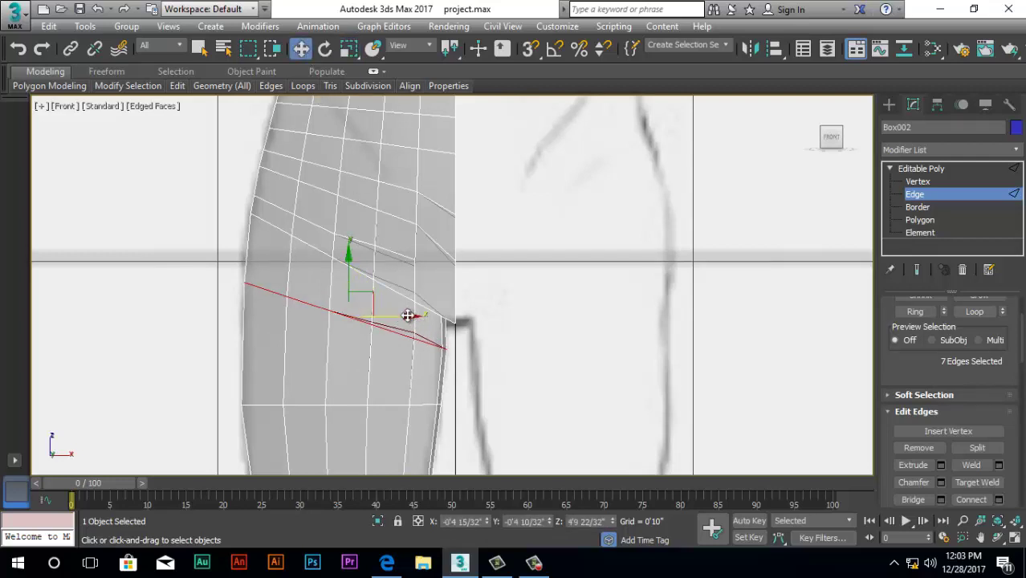
left_click_drag(407, 315, 406, 318)
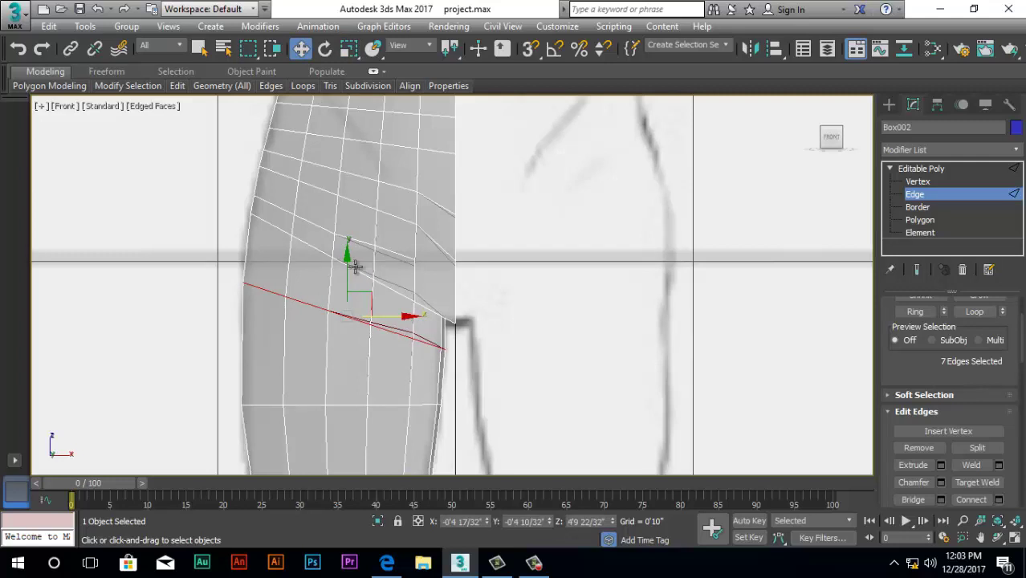
Connect the vertical edges between mid-thigh and knee with 2 segments, adjusting pinch and slide to place the loops toward the knee
scroll(360, 357, "down", 6)
scroll(354, 361, "up", 4)
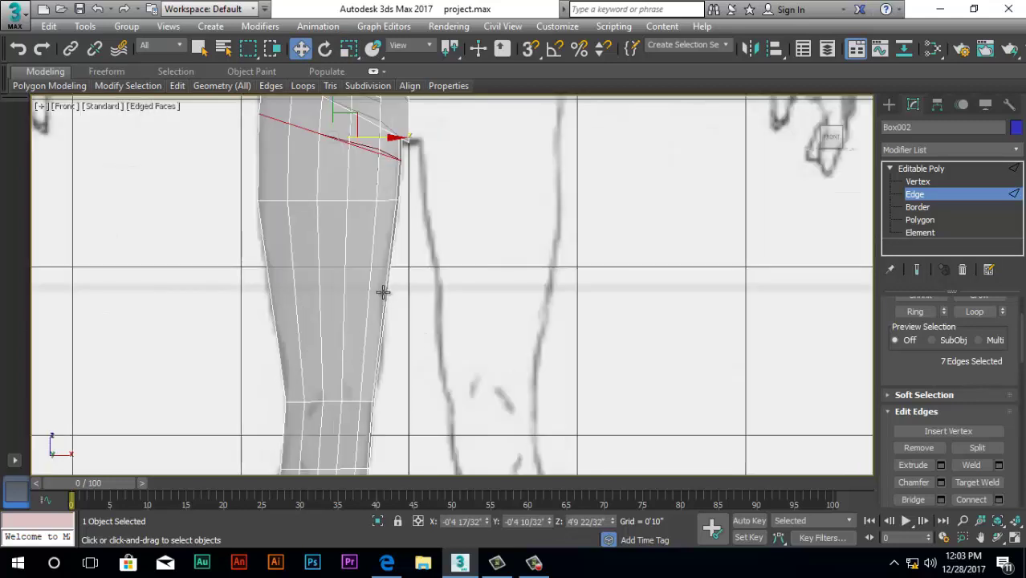
left_click_drag(216, 301, 417, 340)
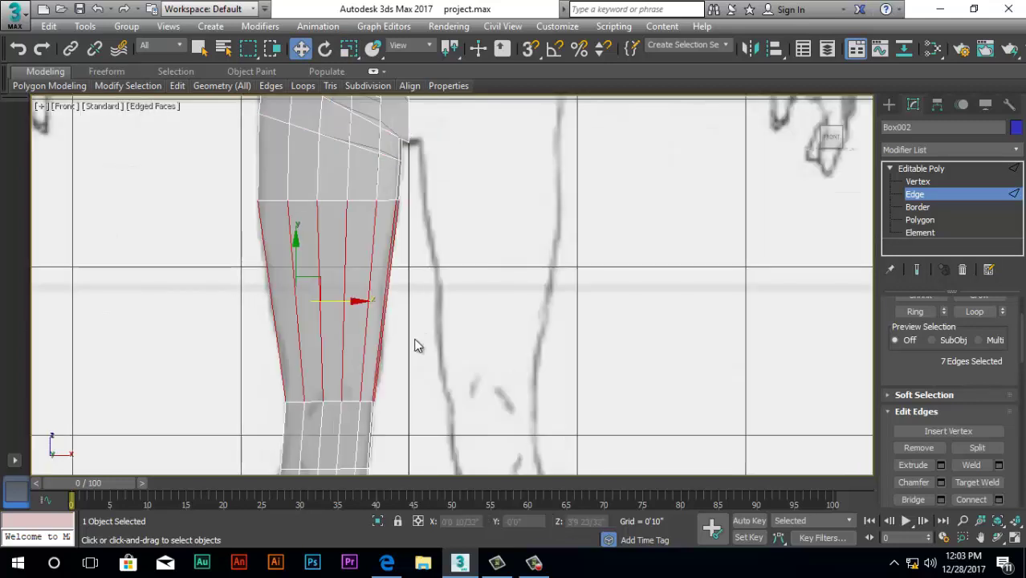
left_click(998, 499)
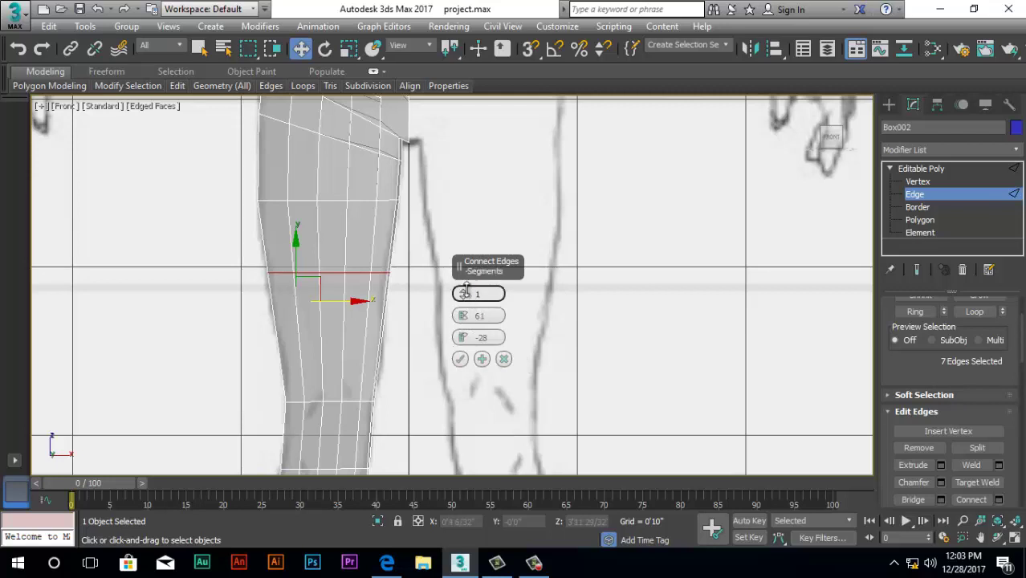
left_click_drag(461, 294, 485, 430)
left_click_drag(463, 340, 459, 213)
left_click_drag(463, 319, 467, 392)
mouse_move(464, 320)
left_mouse_down()
mouse_move(464, 337)
mouse_move(464, 301)
mouse_move(463, 315)
left_mouse_up()
left_click_drag(464, 261, 463, 241)
left_click(460, 359)
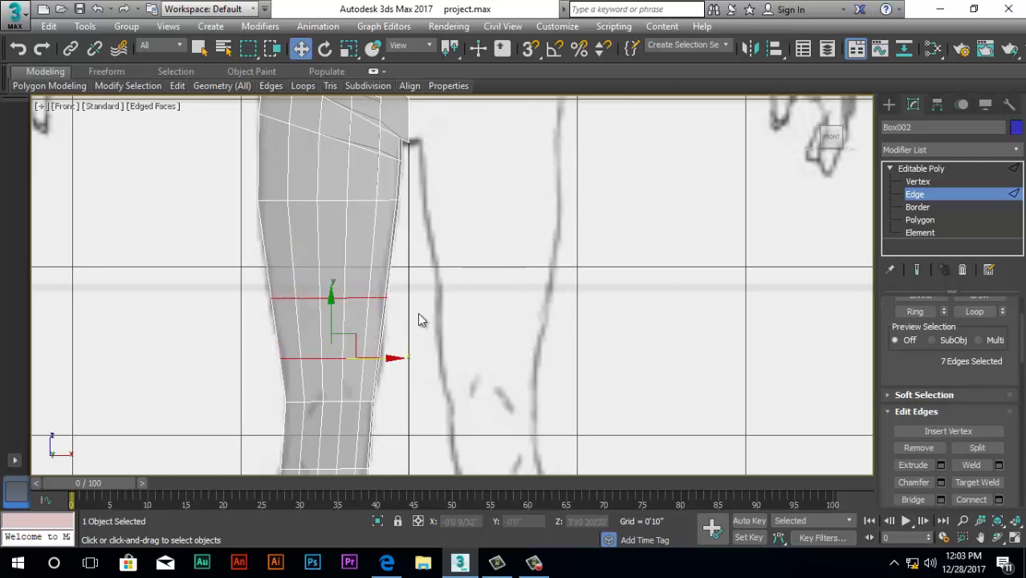
Select the upper of the two new thigh loops and shift it slightly outward to follow the reference outline
left_click(245, 327)
left_click(362, 298)
left_click(973, 311)
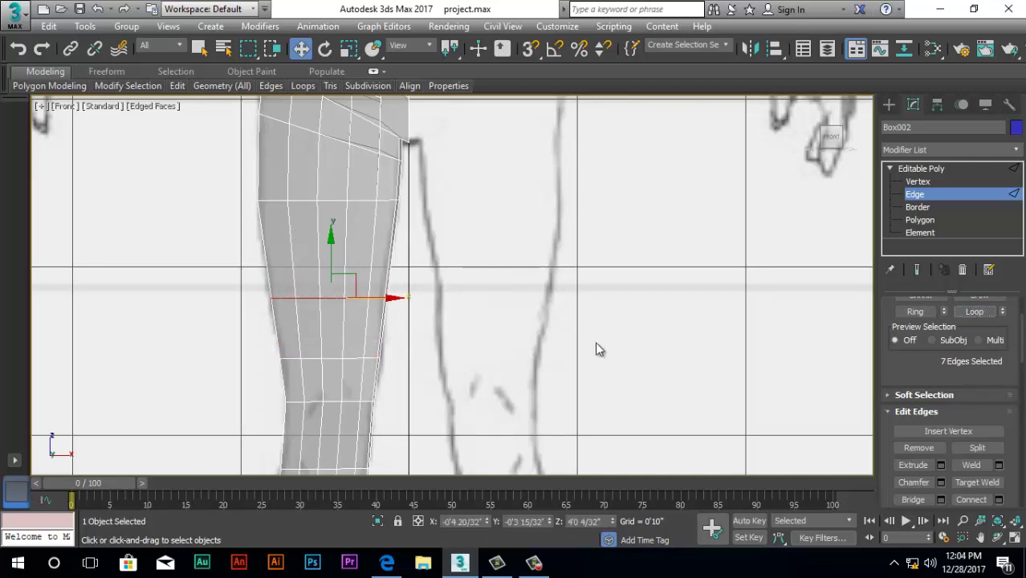
Select the new loop just above the knee and shift it slightly toward the body's centre to fit the leg outline
left_click(367, 355)
left_click(971, 313)
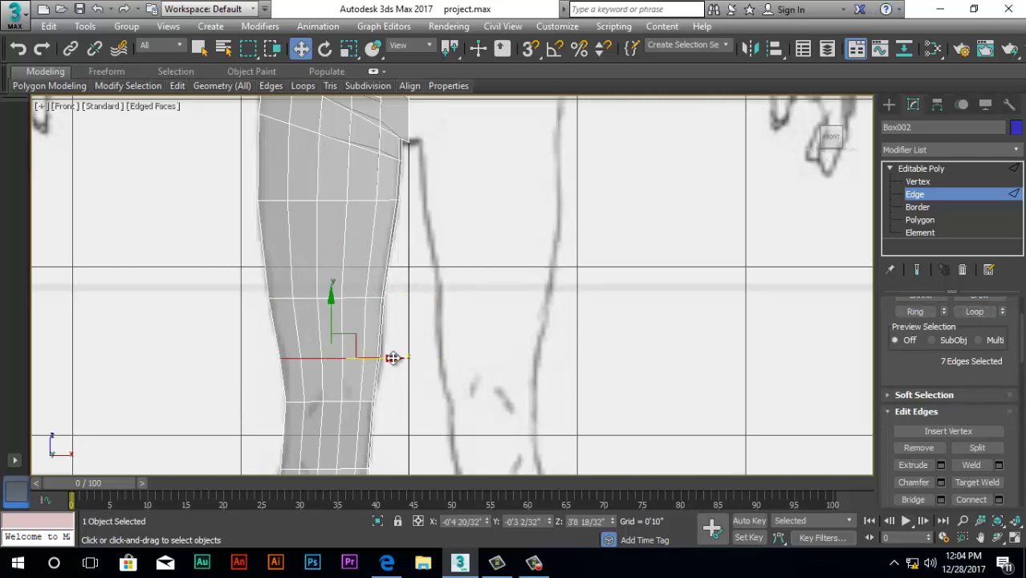
scroll(304, 346, "down", 2)
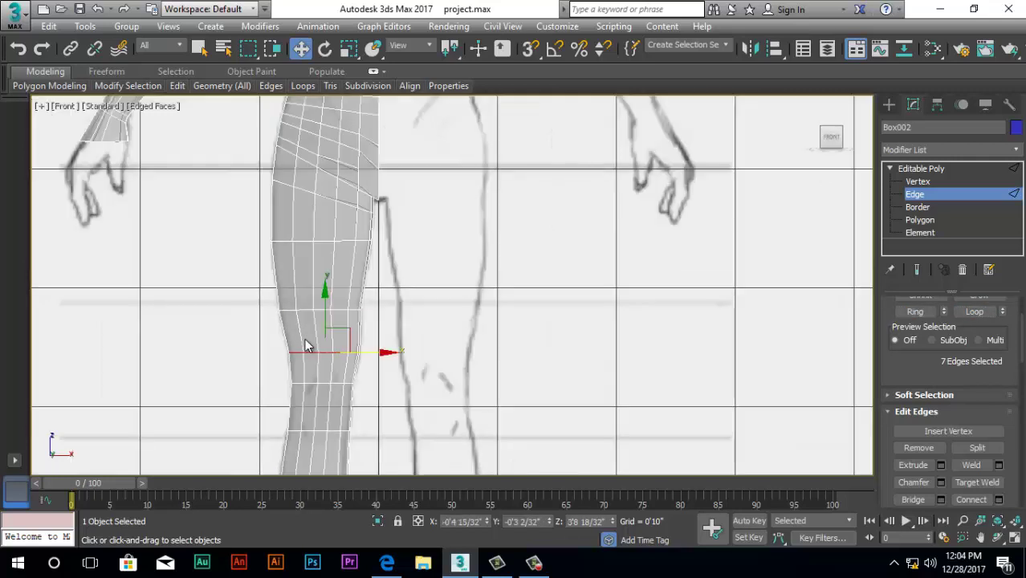
scroll(309, 354, "up", 2)
middle_click_drag(350, 388, 343, 341)
scroll(262, 284, "down", 2)
scroll(283, 313, "up", 2)
middle_click_drag(302, 390, 294, 308)
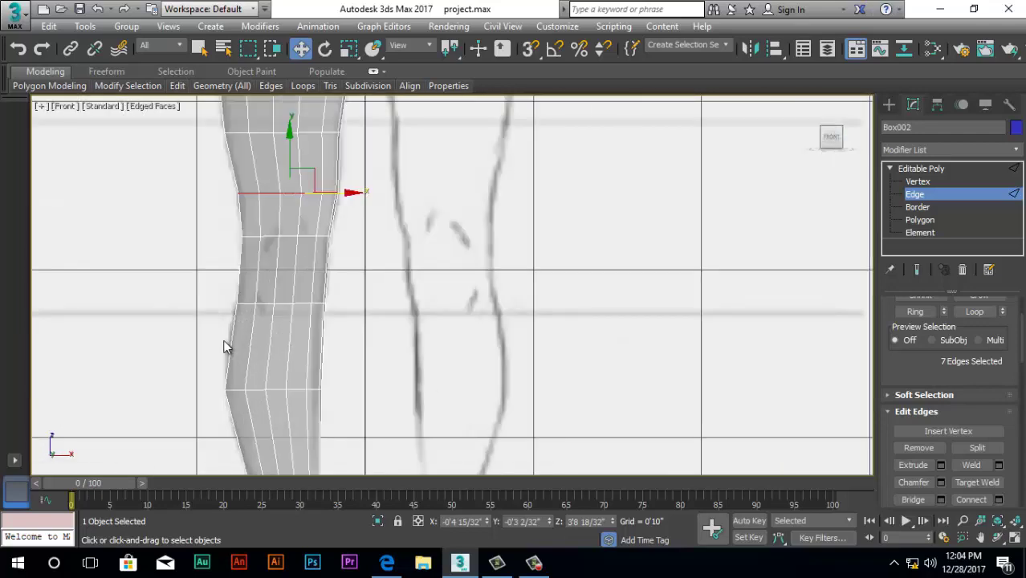
Connect the vertical edges between the knee and calf with 1 segment, using a slide of 22 to place the loop
left_click_drag(226, 347, 337, 367)
left_click(997, 500)
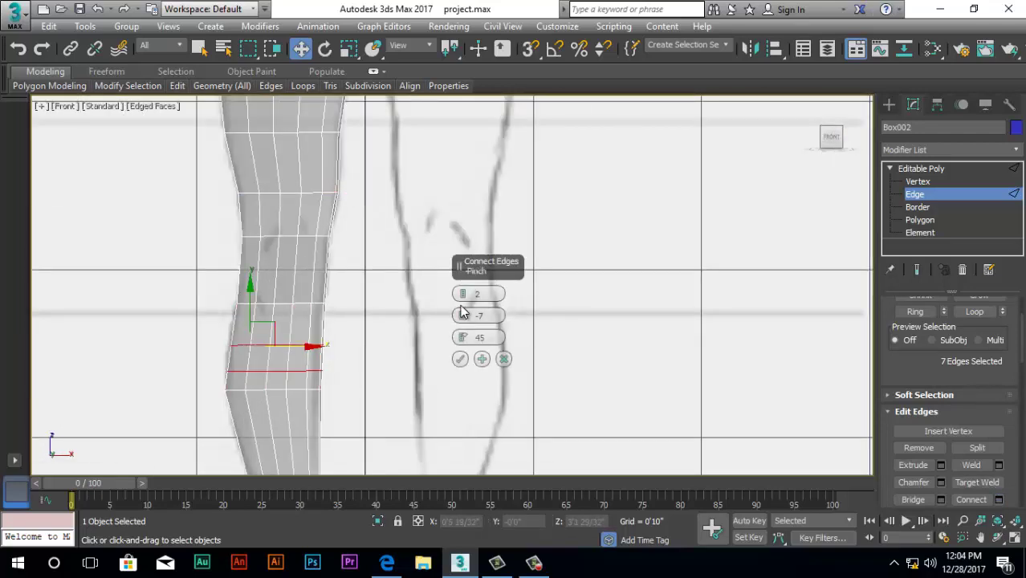
left_click_drag(462, 341, 483, 391)
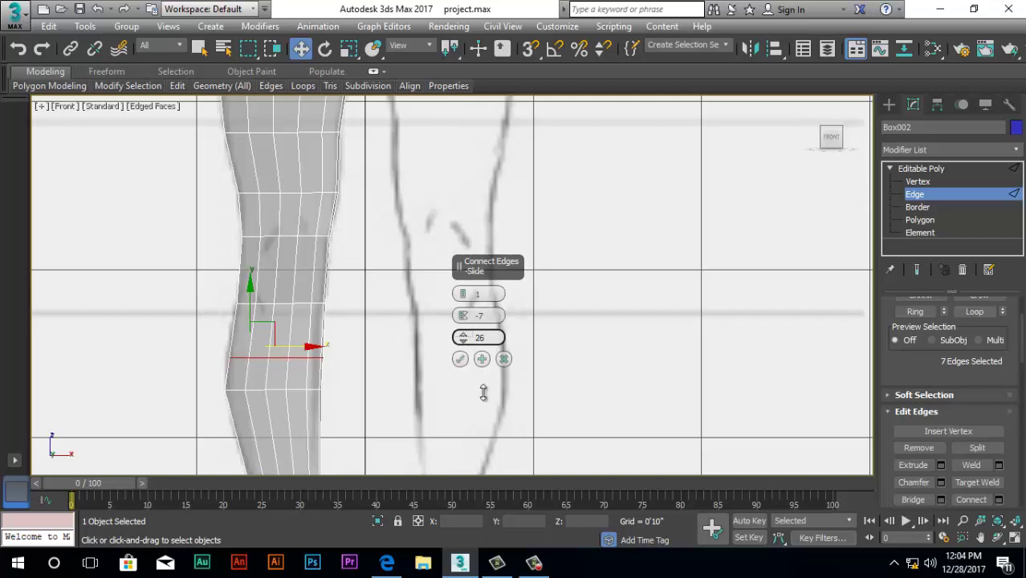
left_click(460, 359)
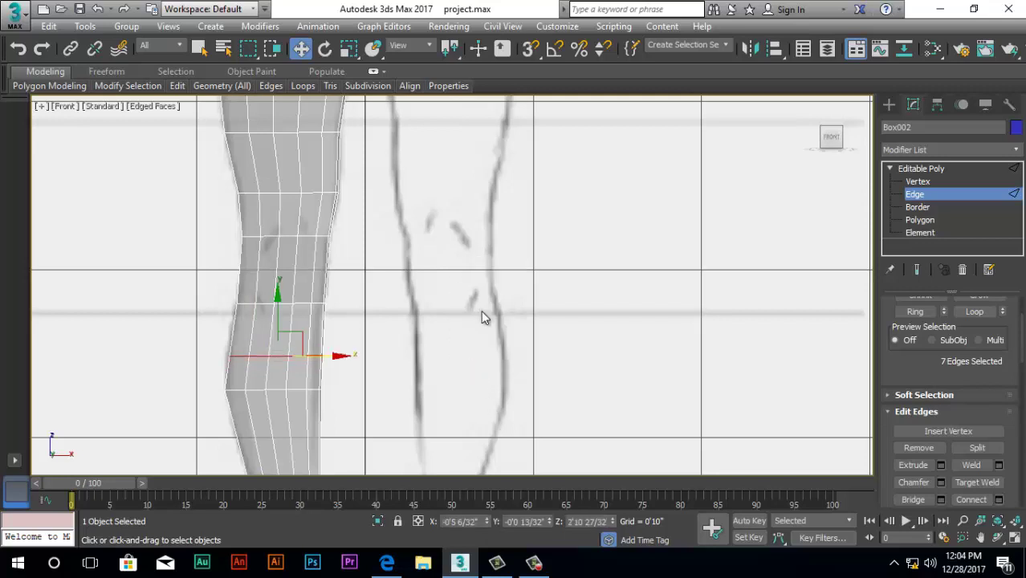
Widen the new loop below the knee slightly horizontally and shift it slightly outward to fit the calf outline
left_click(348, 49)
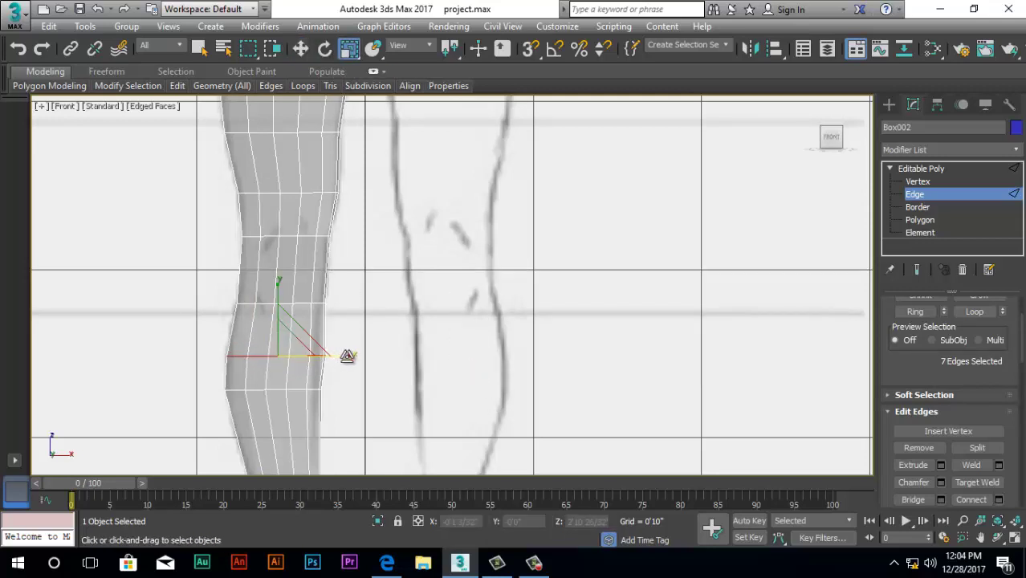
key("w")
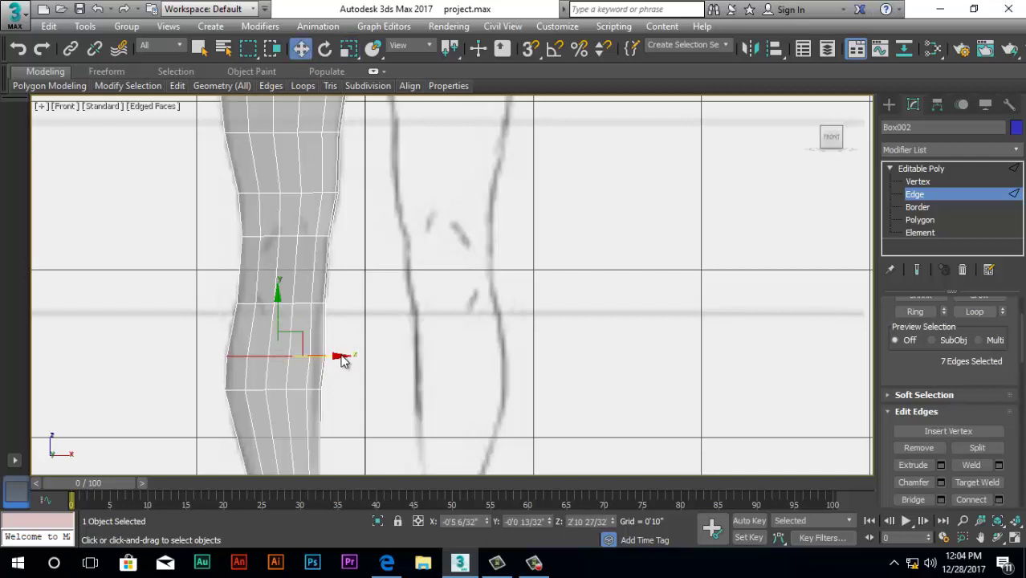
left_click(342, 356)
left_click(313, 350)
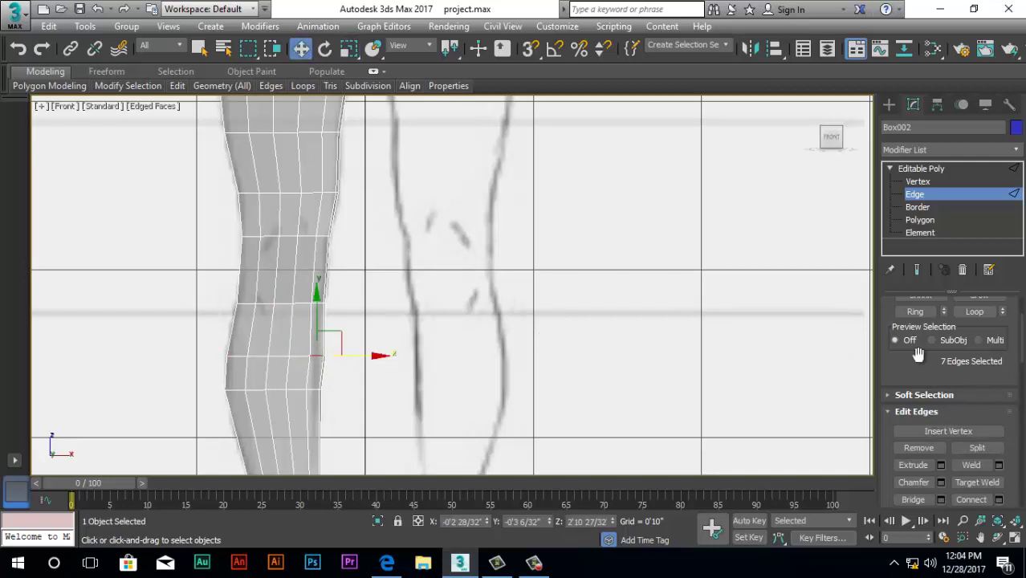
left_click(974, 311)
scroll(274, 357, "up", 2)
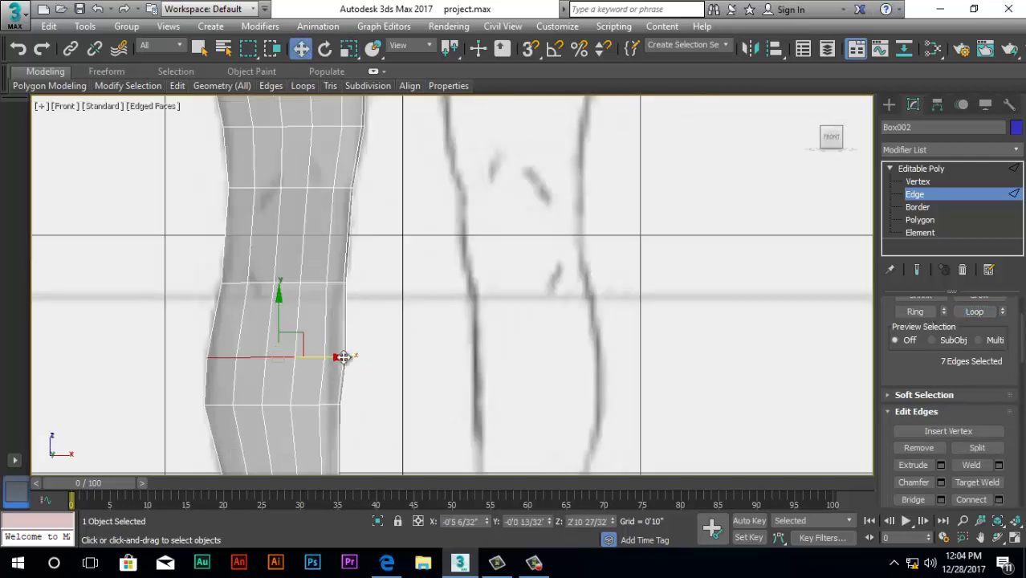
left_click_drag(343, 356, 342, 363)
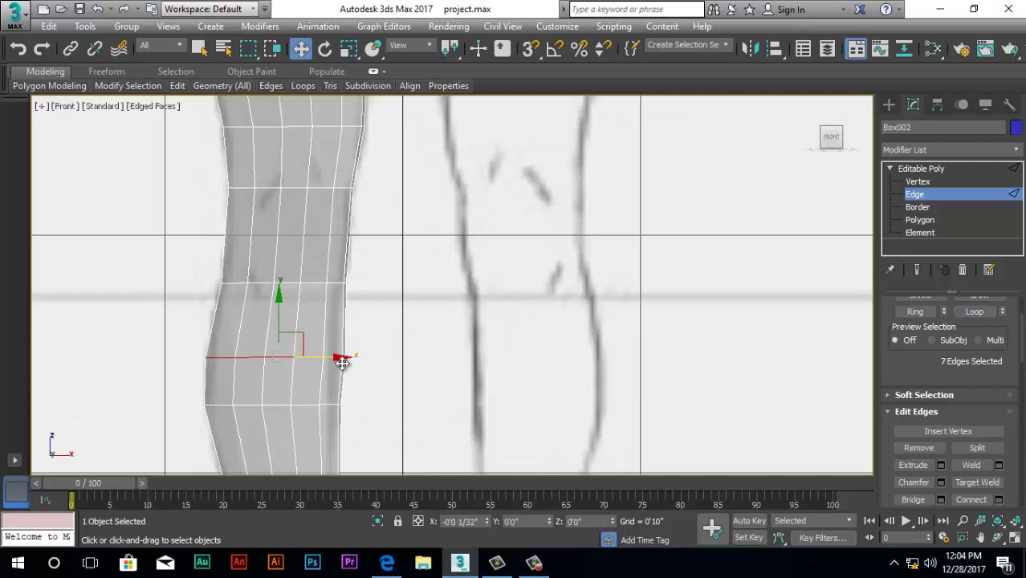
Connect the vertical edges between the ankle and the top of the foot with 1 segment, pinch -7 and slide 22
scroll(330, 357, "down", 3)
scroll(316, 338, "up", 2)
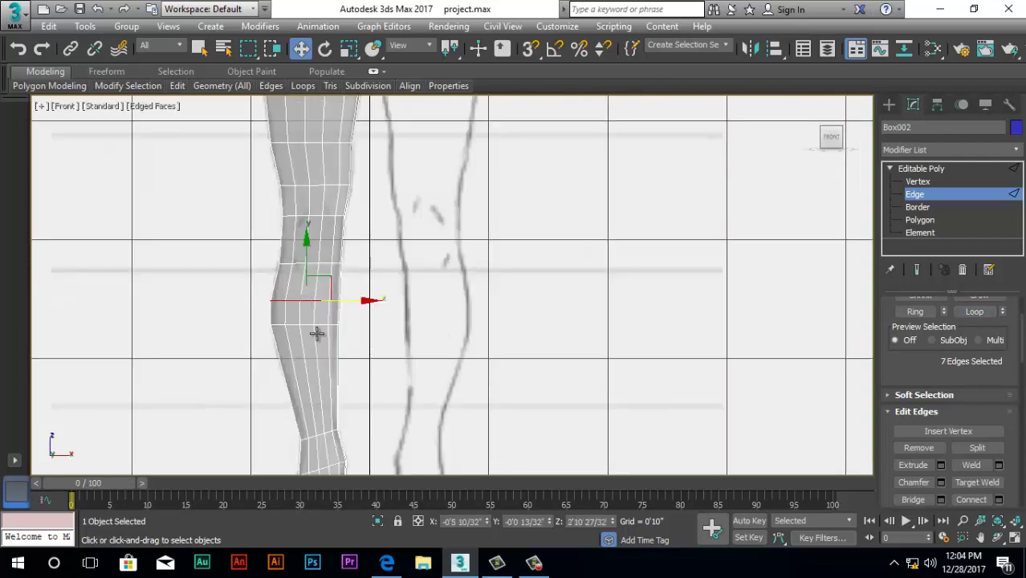
scroll(300, 390, "down", 2)
scroll(265, 385, "up", 3)
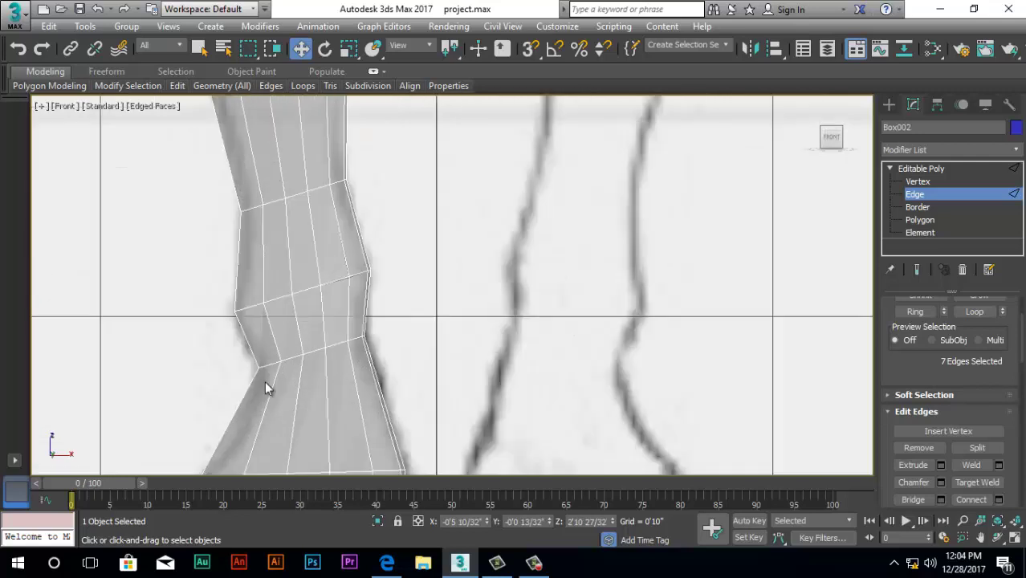
left_click_drag(382, 416, 383, 414)
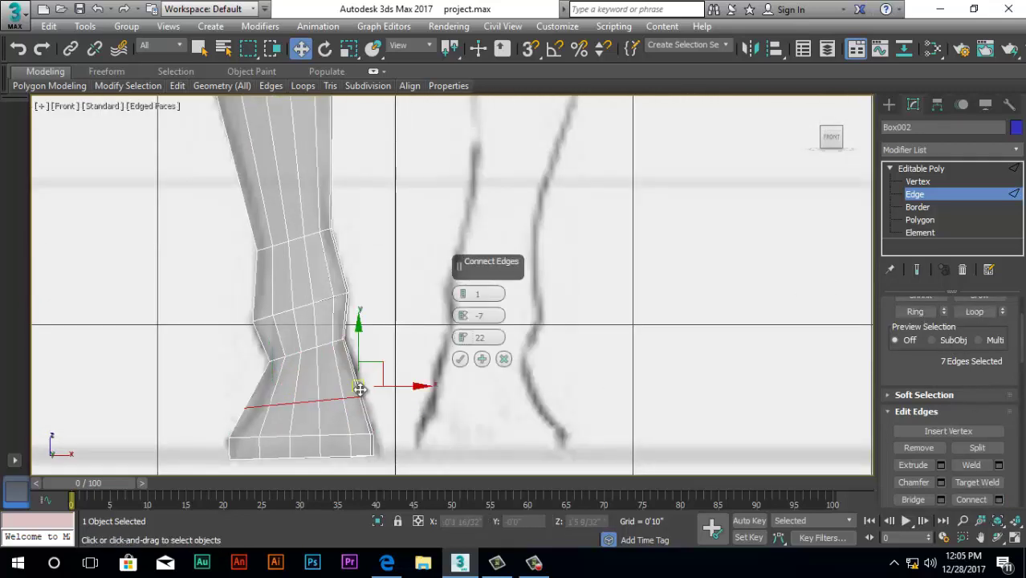
left_click(460, 359)
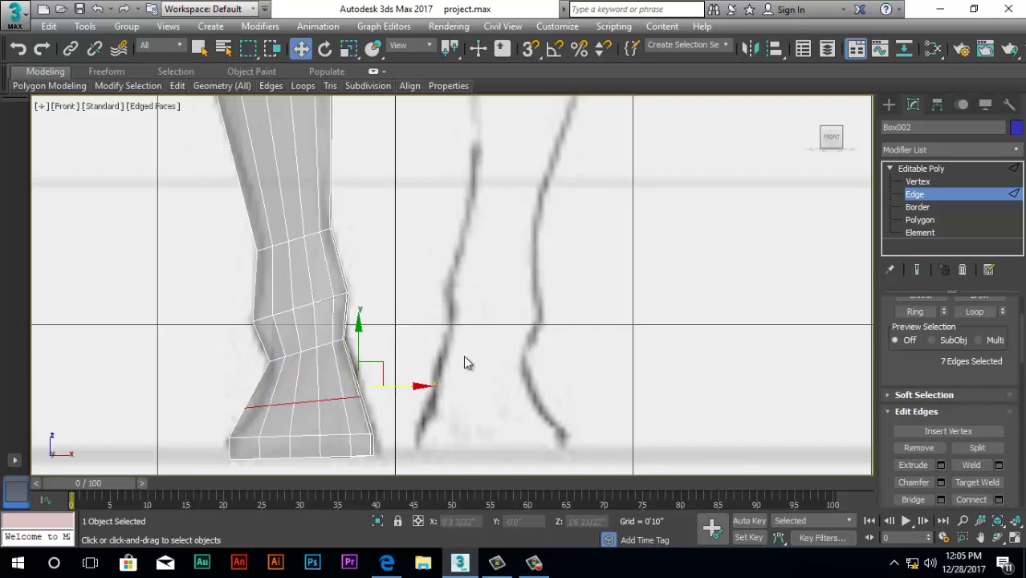
Scale the new foot loop to about 89% and shift it slightly toward the body's centre to fit the reference
key("r")
left_click_drag(303, 393, 309, 409)
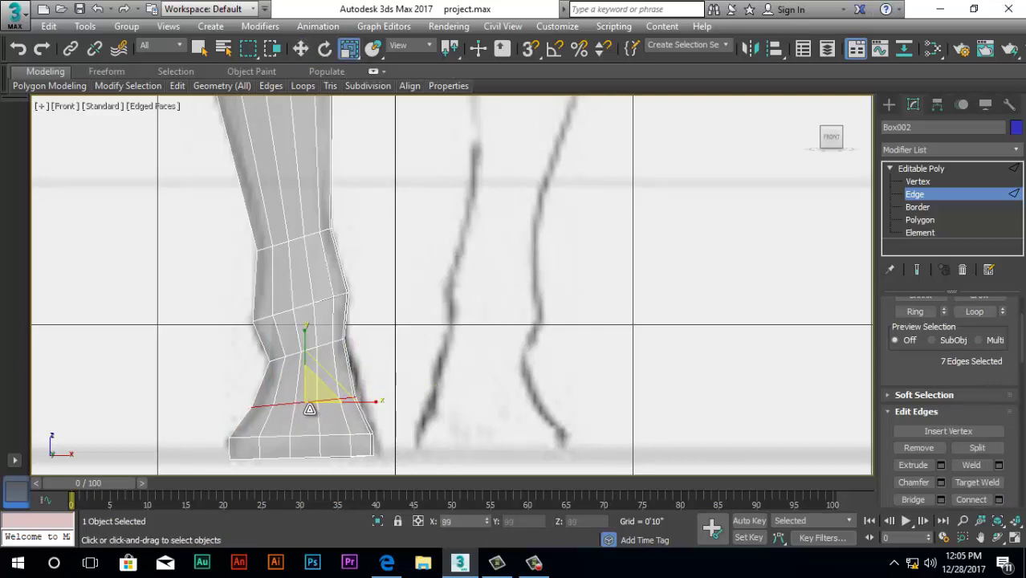
key("w")
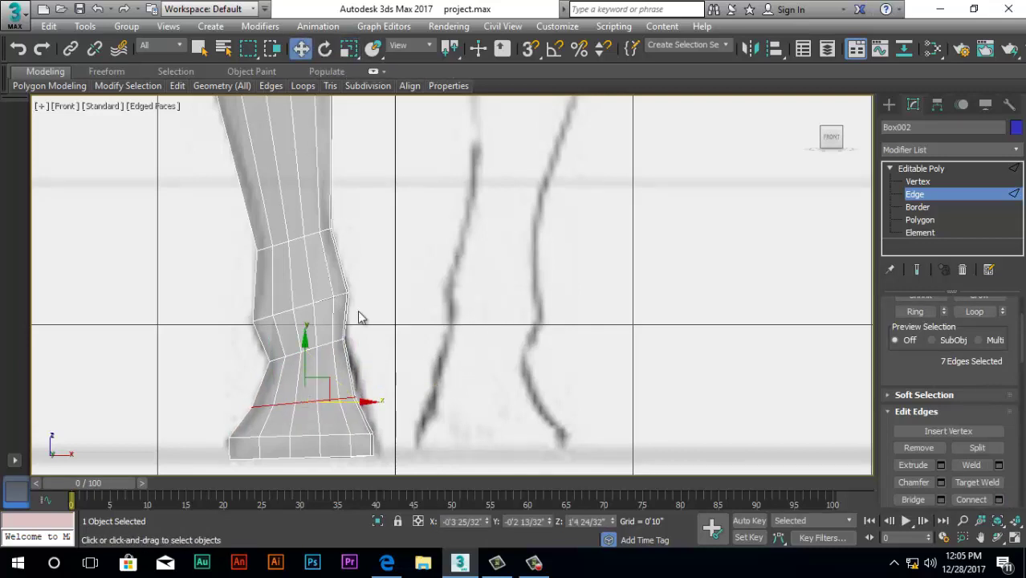
left_click_drag(365, 405, 368, 409)
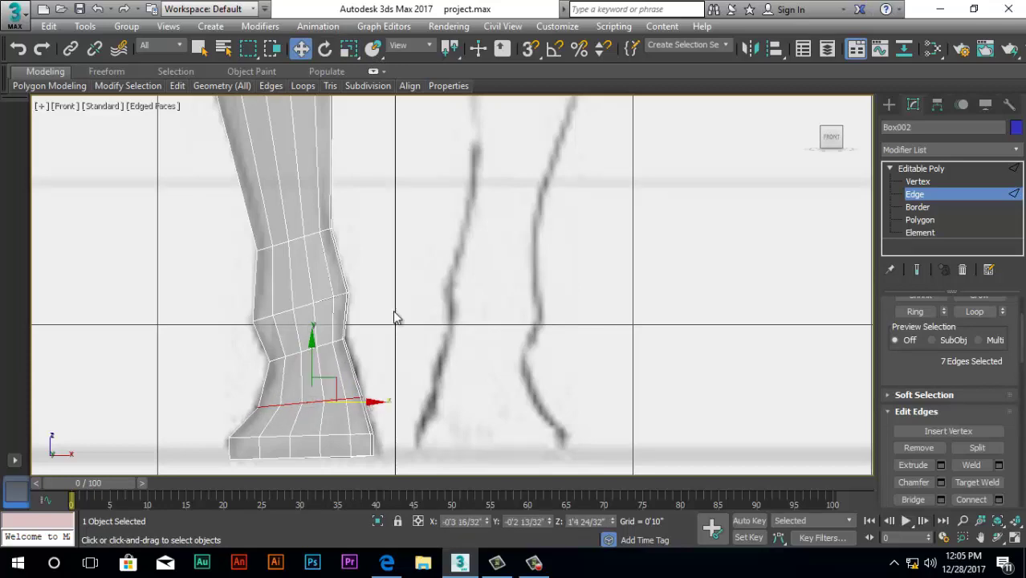
Switch to vertex editing and align the first stray centre-line vertices near the top of the head to X 0
scroll(396, 314, "down", 5)
scroll(359, 190, "up", 2)
scroll(359, 191, "down", 3)
scroll(355, 245, "up", 3)
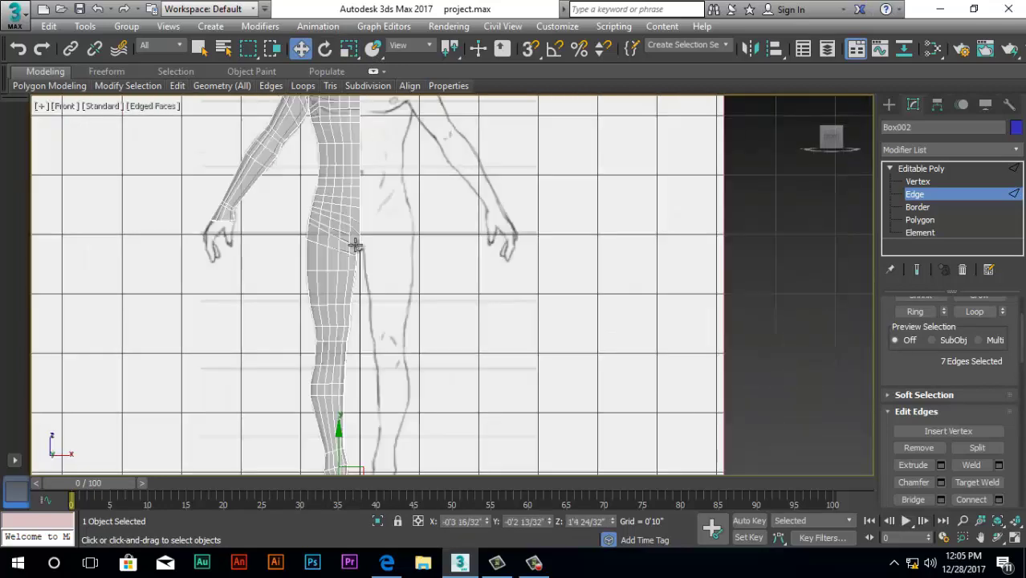
scroll(355, 245, "down", 5)
scroll(348, 188, "up", 8)
scroll(362, 315, "up", 1)
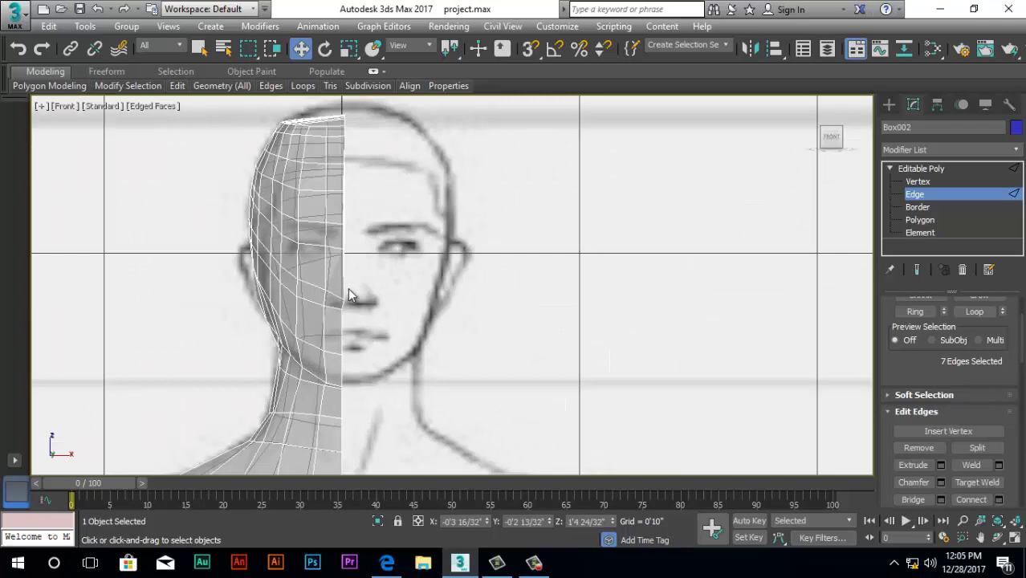
scroll(345, 127, "up", 3)
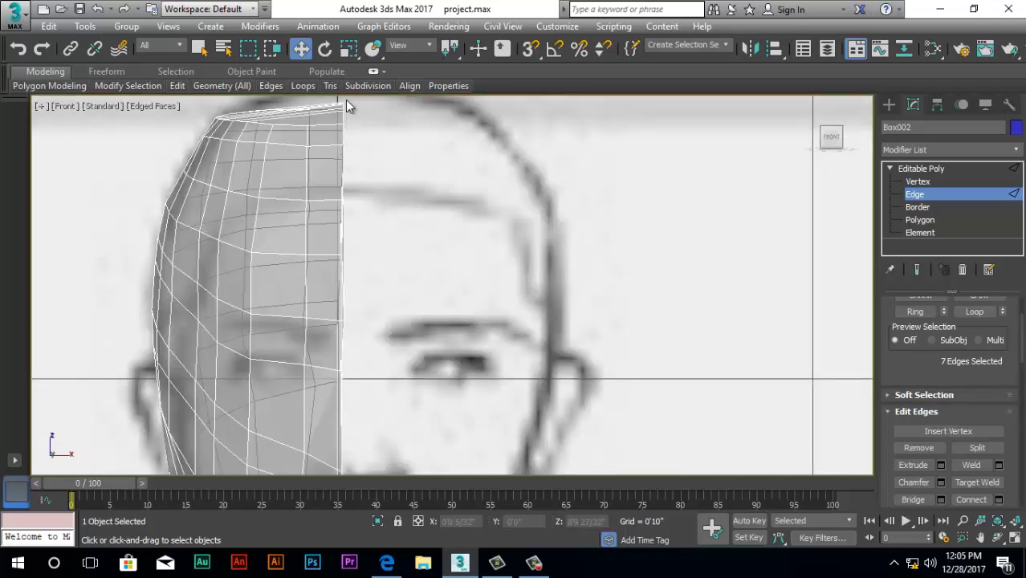
left_click(346, 107)
left_click(365, 127)
left_click(924, 183)
scroll(398, 172, "up", 1)
scroll(393, 197, "down", 3)
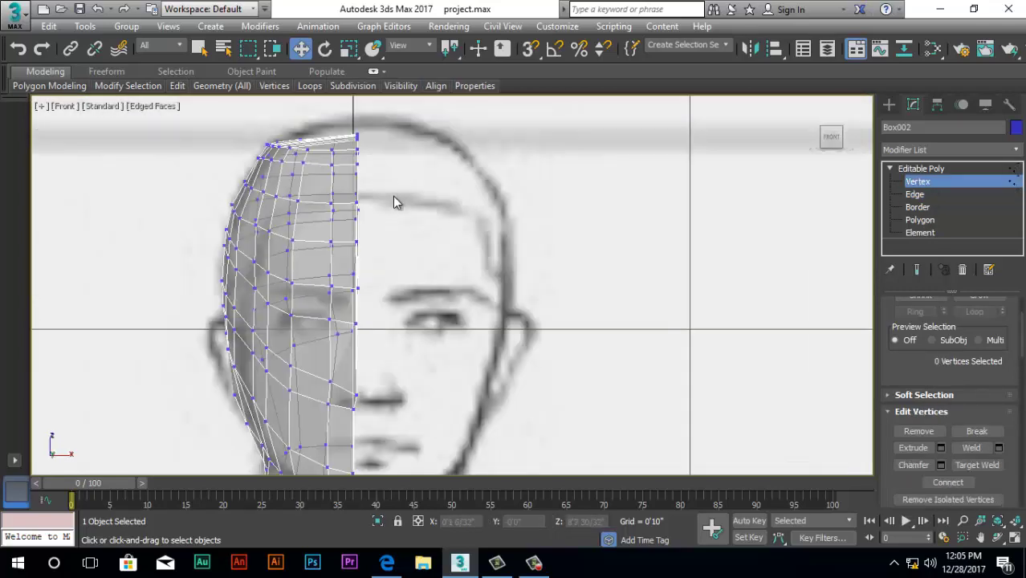
scroll(355, 126, "up", 5)
left_click_drag(380, 154, 363, 258)
right_click(487, 521)
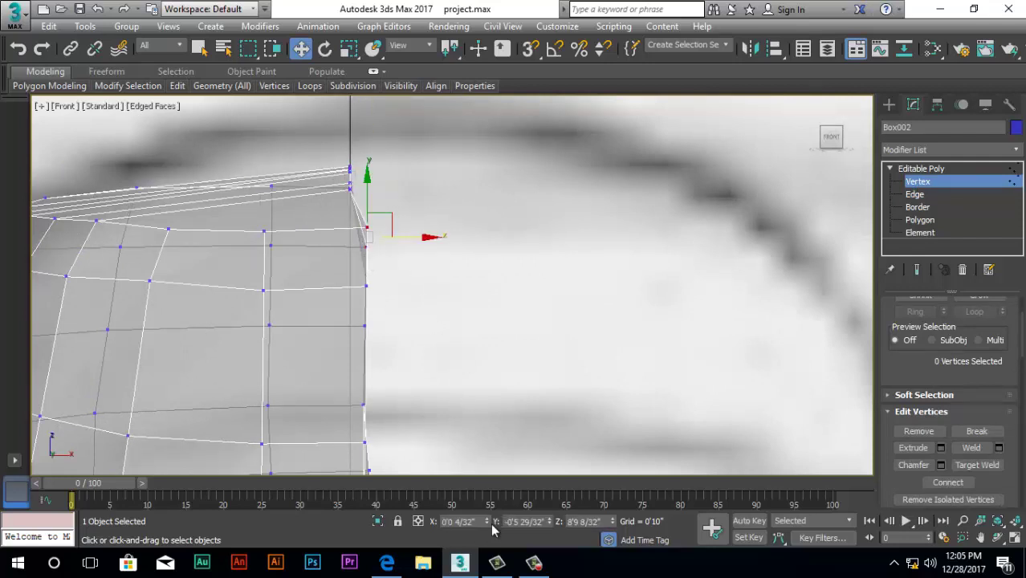
Set the next stray centre-line vertices down the upper forehead to X 0, working from top to bottom
left_click(409, 311)
left_click_drag(366, 300, 366, 302)
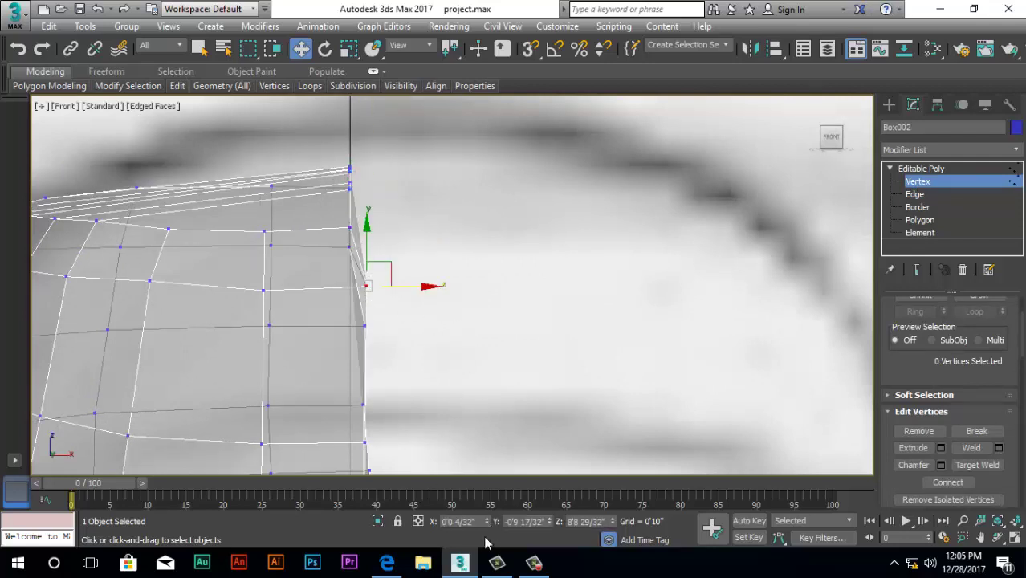
right_click(486, 522)
left_click_drag(362, 343, 362, 344)
right_click(487, 523)
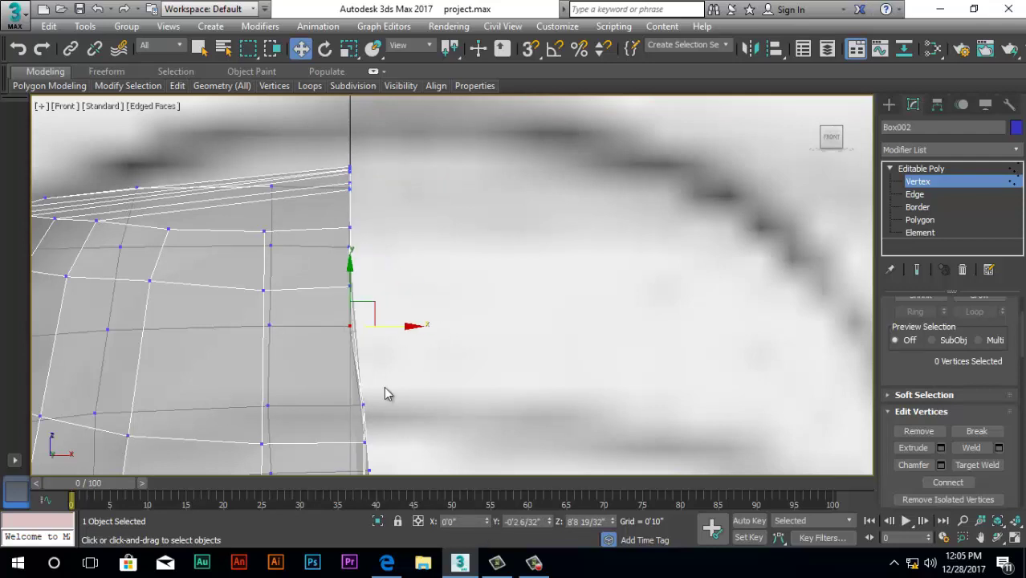
left_click_drag(383, 389, 368, 455)
right_click(486, 521)
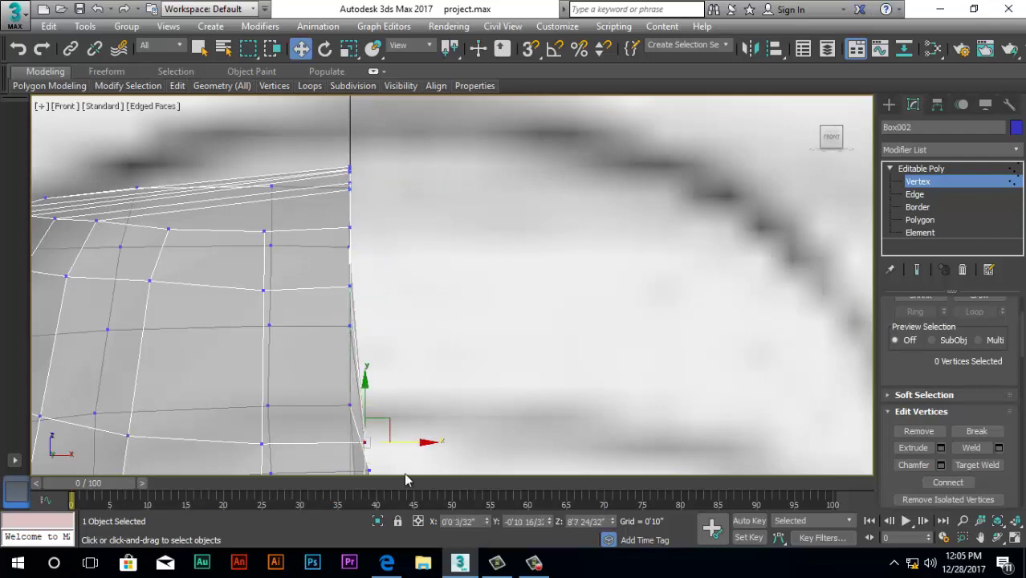
right_click(486, 522)
Align the remaining stray centre-line vertices on the lower forehead, down to just above the brow, to X 0
scroll(449, 401, "down", 3)
scroll(424, 404, "up", 3)
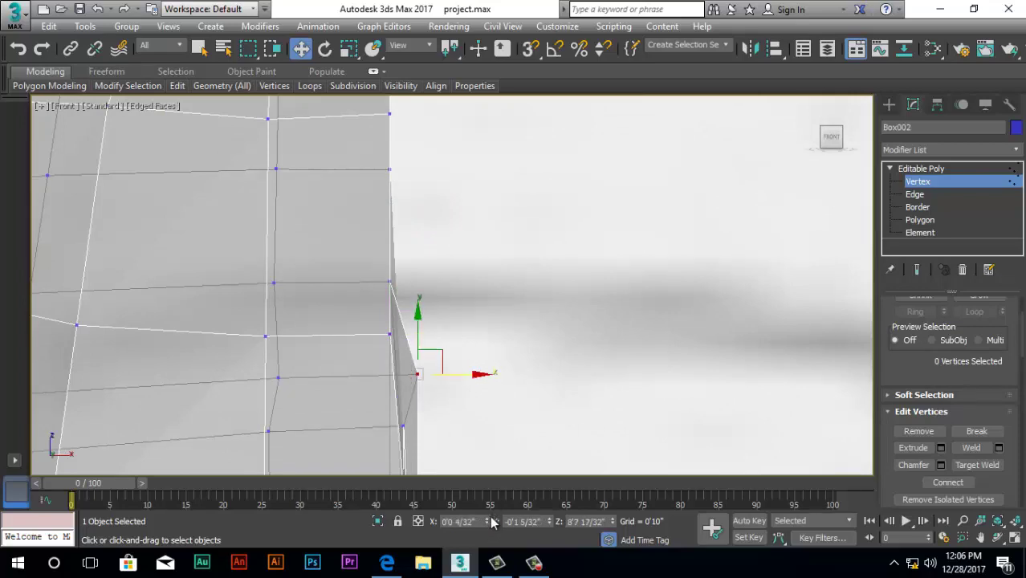
scroll(473, 337, "up", 2)
left_click_drag(435, 292, 416, 313)
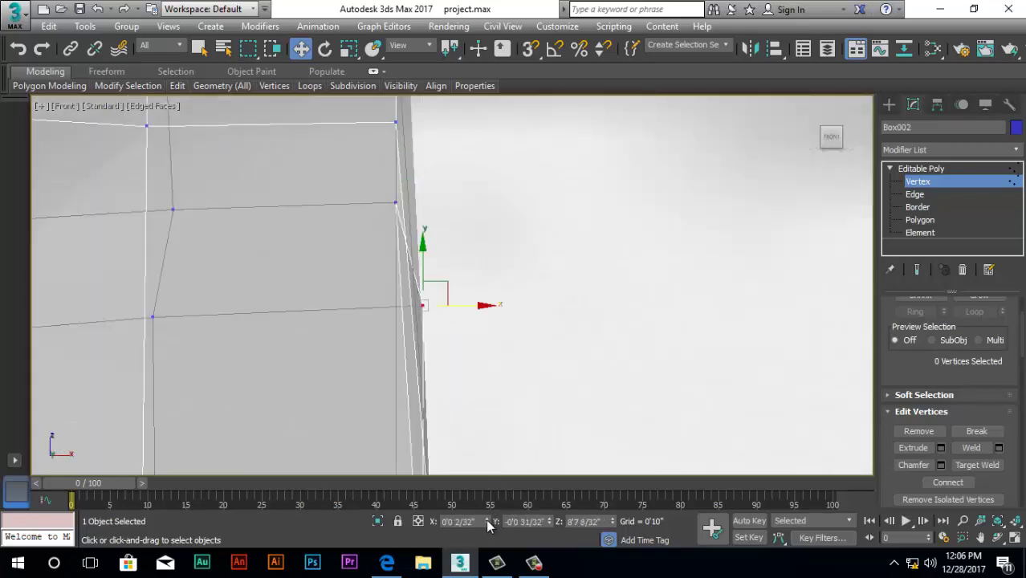
scroll(482, 329, "down", 3)
scroll(481, 329, "up", 4)
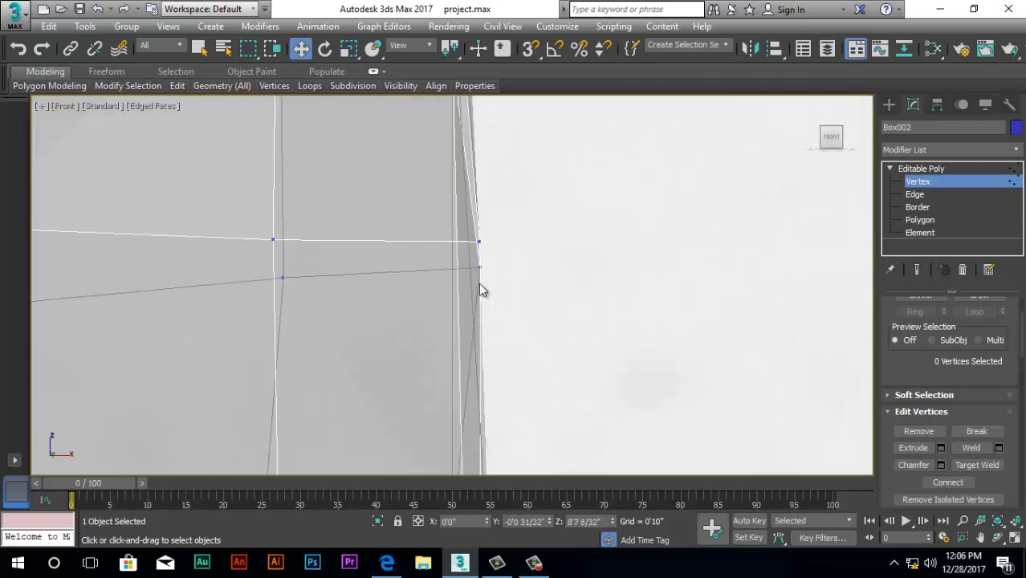
right_click(487, 522)
left_click_drag(484, 252, 473, 277)
right_click(487, 522)
scroll(491, 294, "down", 4)
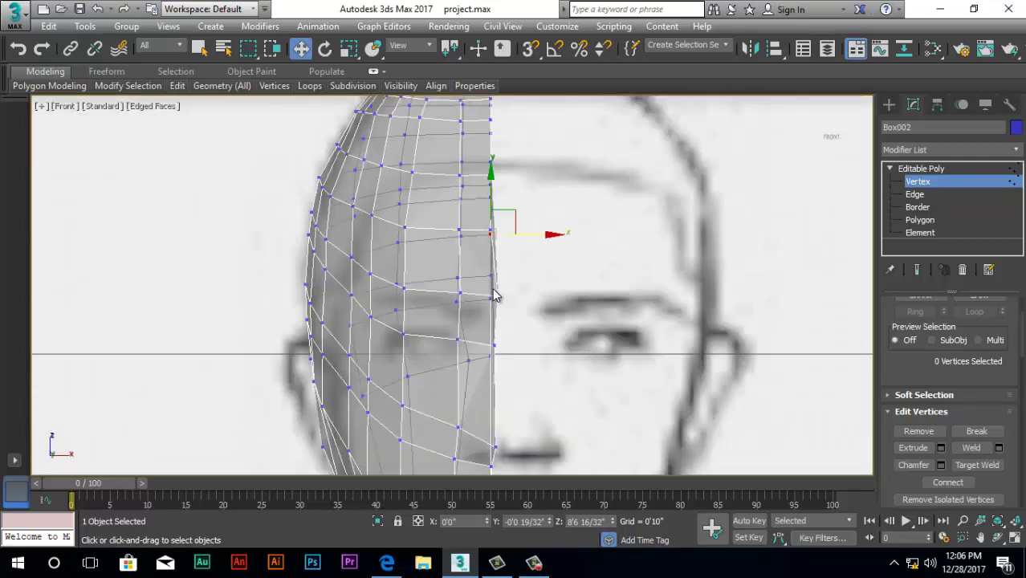
Set the stray centre-line vertices from the brow down past the eyes and nose to X 0
scroll(493, 295, "up", 4)
left_click(523, 261)
right_click(486, 521)
scroll(548, 270, "up", 3)
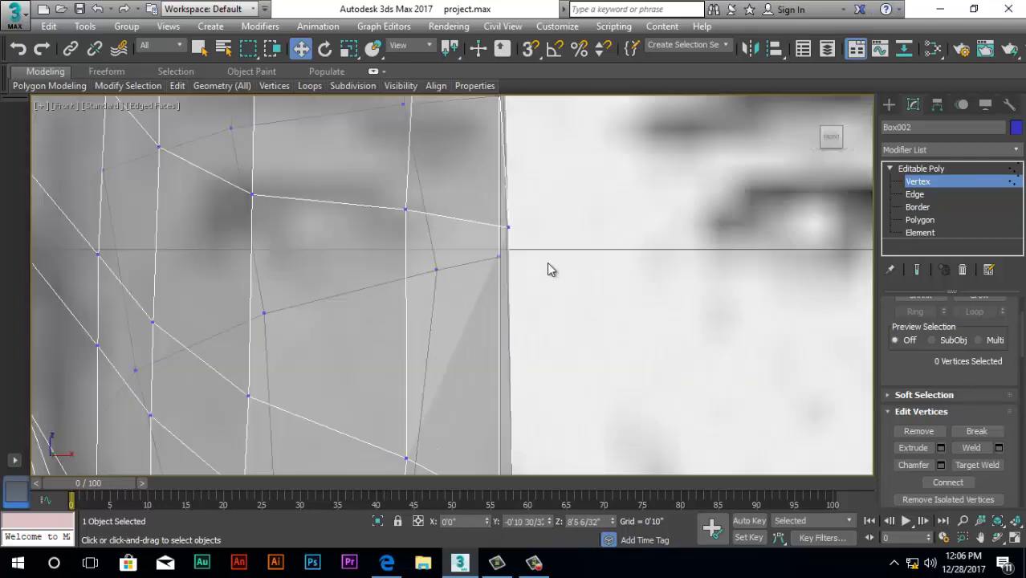
left_click_drag(510, 256, 508, 252)
right_click(487, 520)
scroll(522, 337, "up", 4)
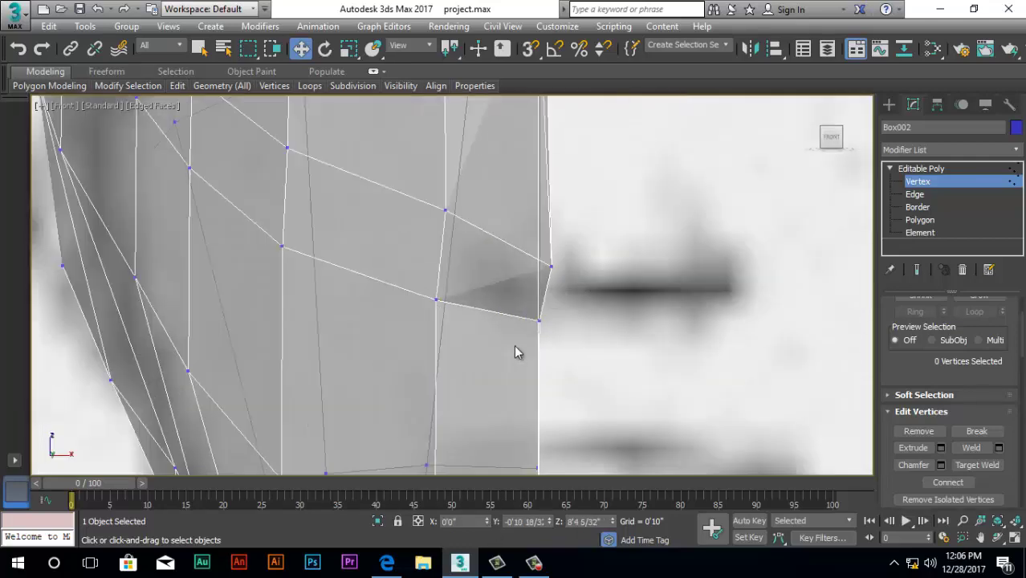
right_click(486, 521)
Inspect the half body's centre line, arm and leg from head to foot against the front reference
scroll(526, 249, "down", 4)
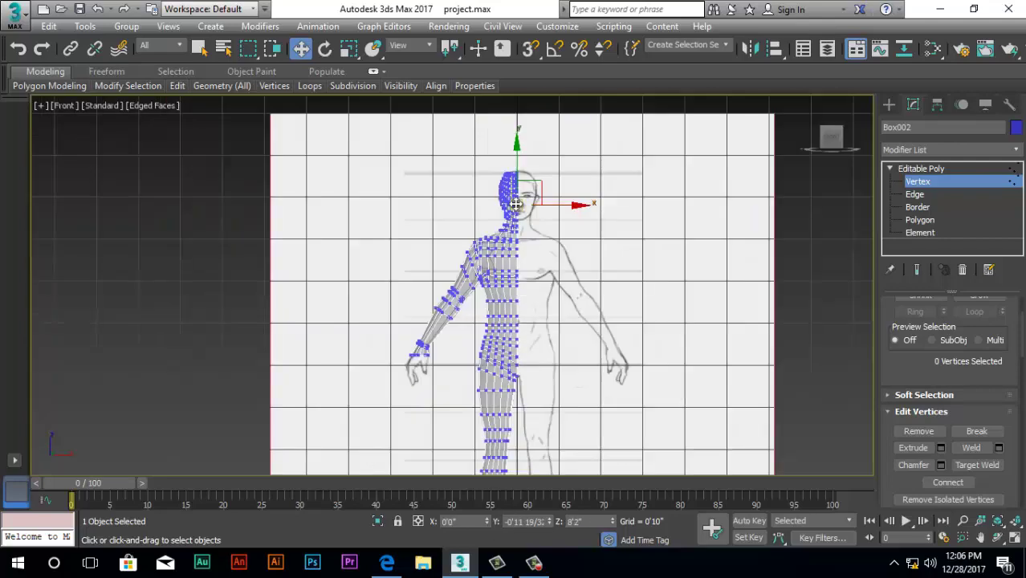
scroll(520, 265, "up", 4)
scroll(520, 183, "down", 5)
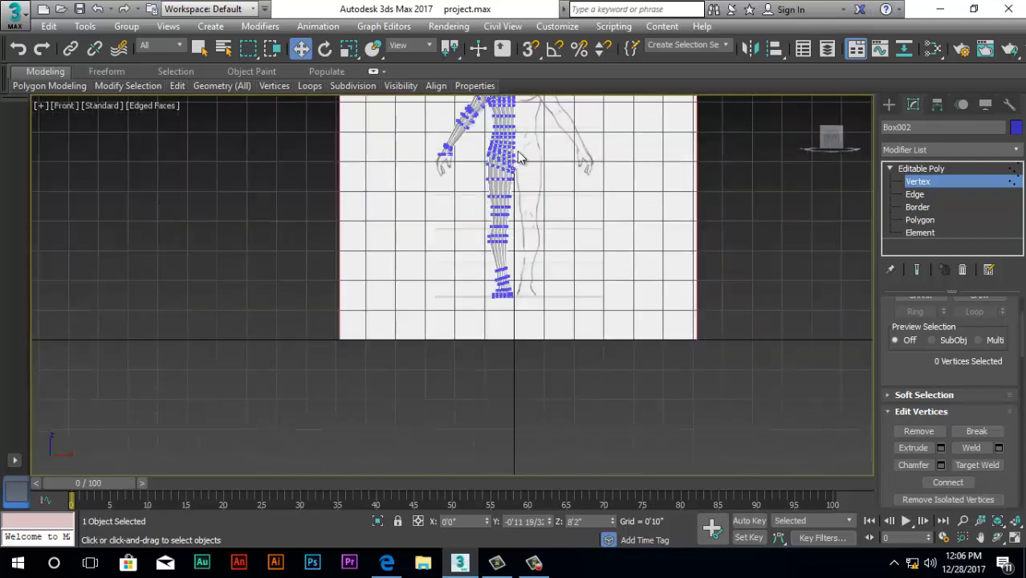
scroll(517, 186, "up", 8)
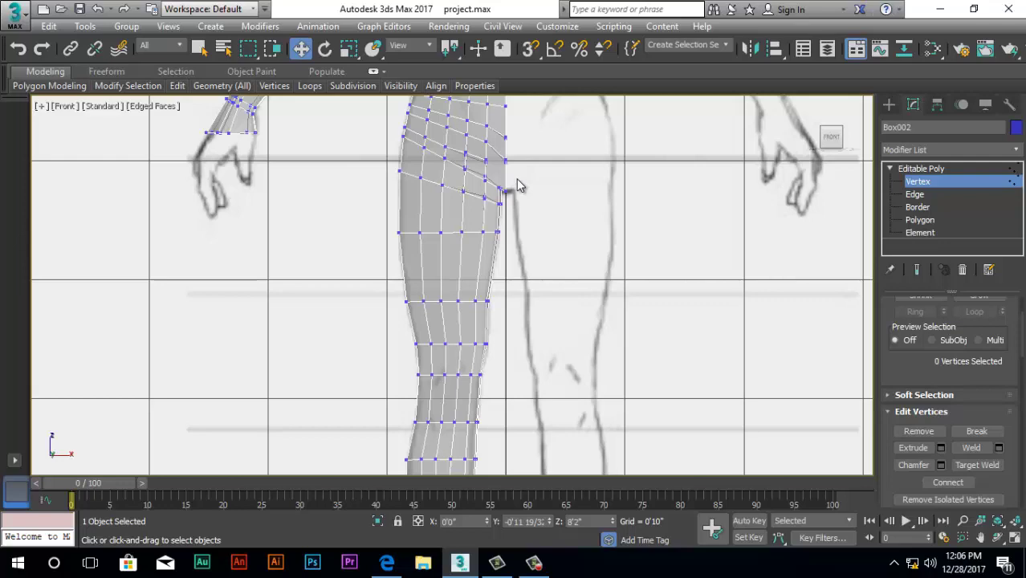
scroll(516, 184, "down", 5)
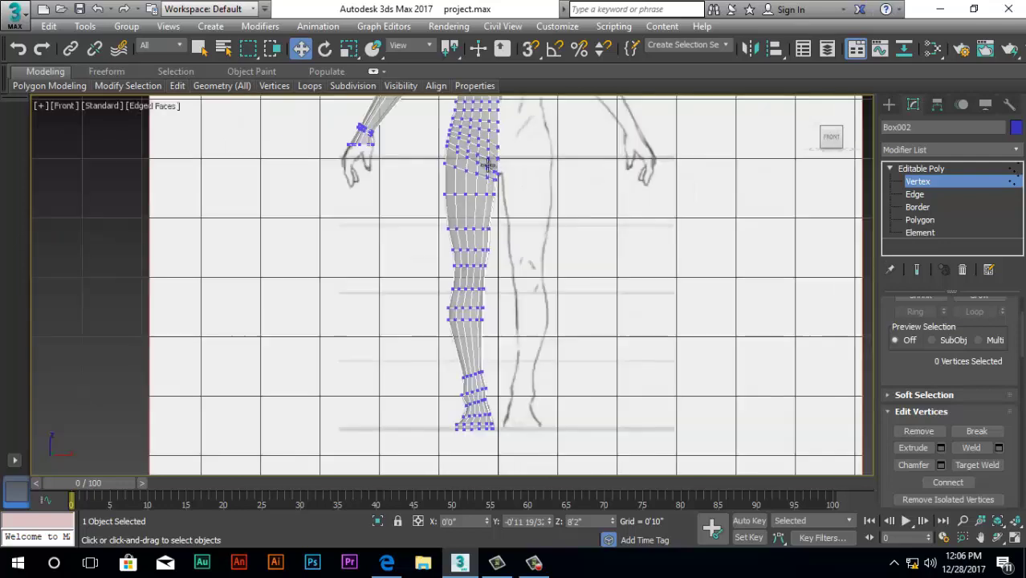
scroll(456, 248, "up", 5)
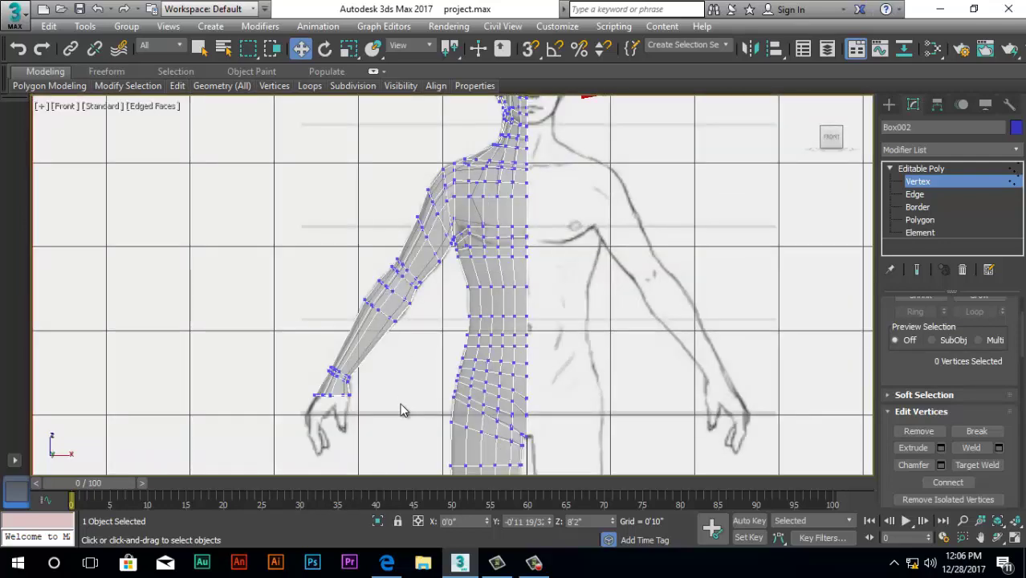
scroll(436, 415, "down", 5)
scroll(436, 415, "up", 6)
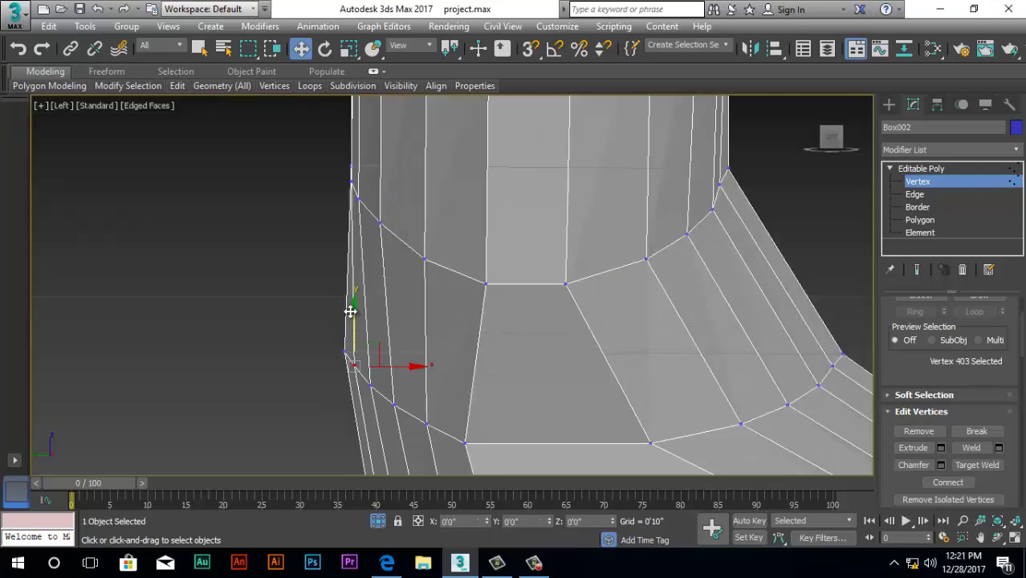
Move the rearmost vertices of the lower ankle loop up and back onto the rear outline of the ankle
left_click_drag(350, 311, 351, 308)
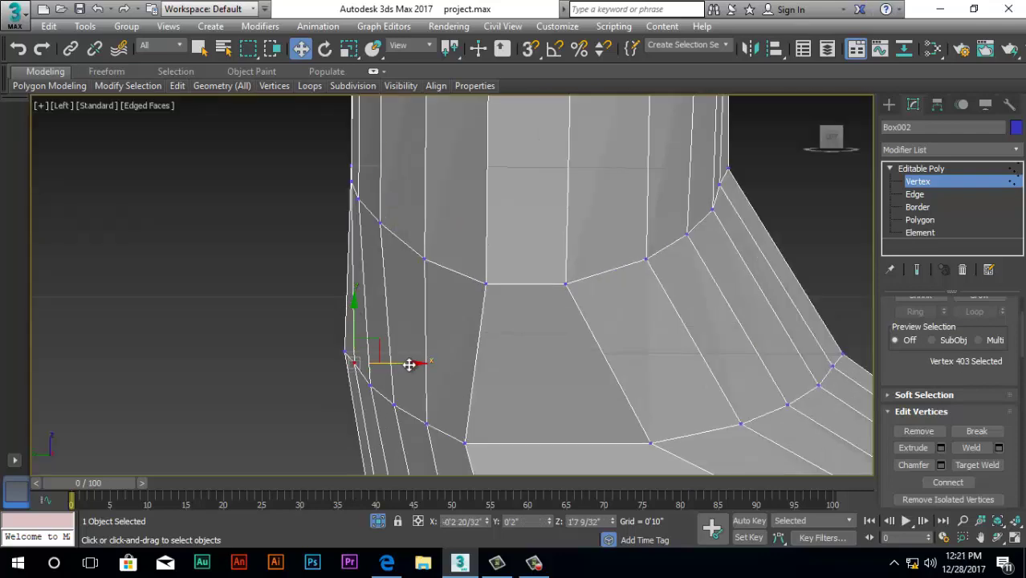
left_click_drag(409, 365, 401, 364)
left_click_drag(346, 302, 361, 292)
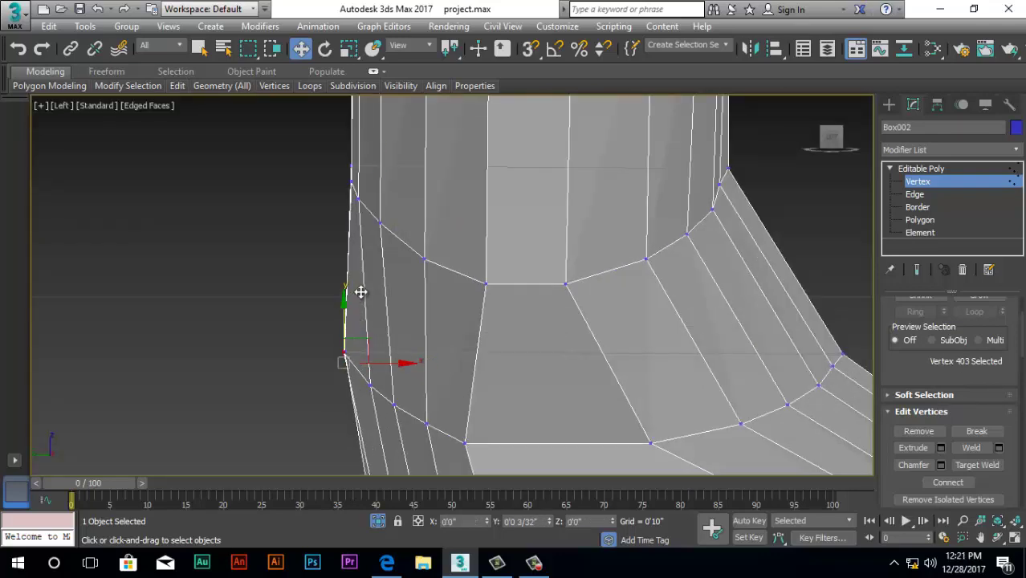
left_click(370, 385)
left_click_drag(418, 386, 402, 378)
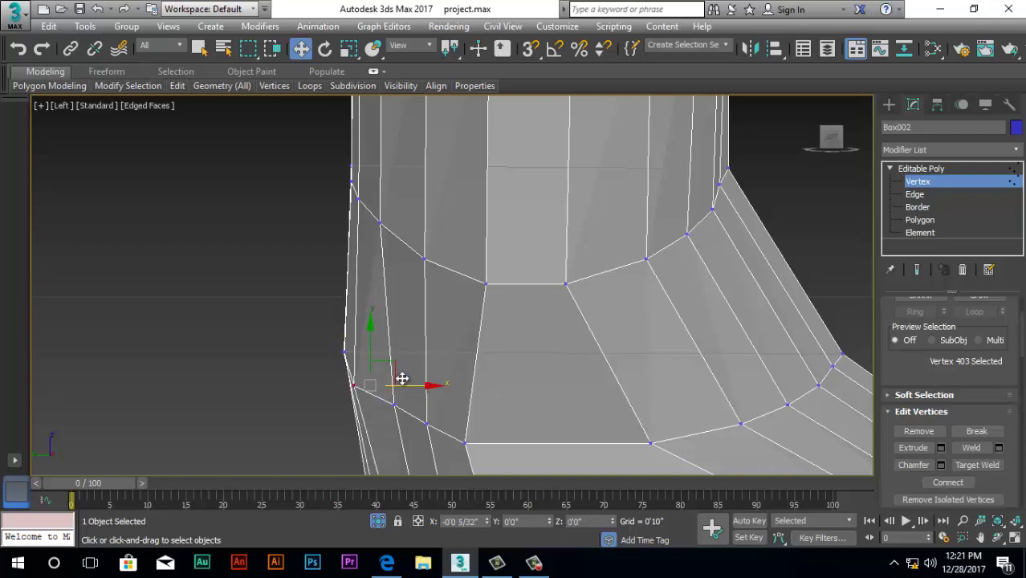
left_click_drag(356, 329, 355, 309)
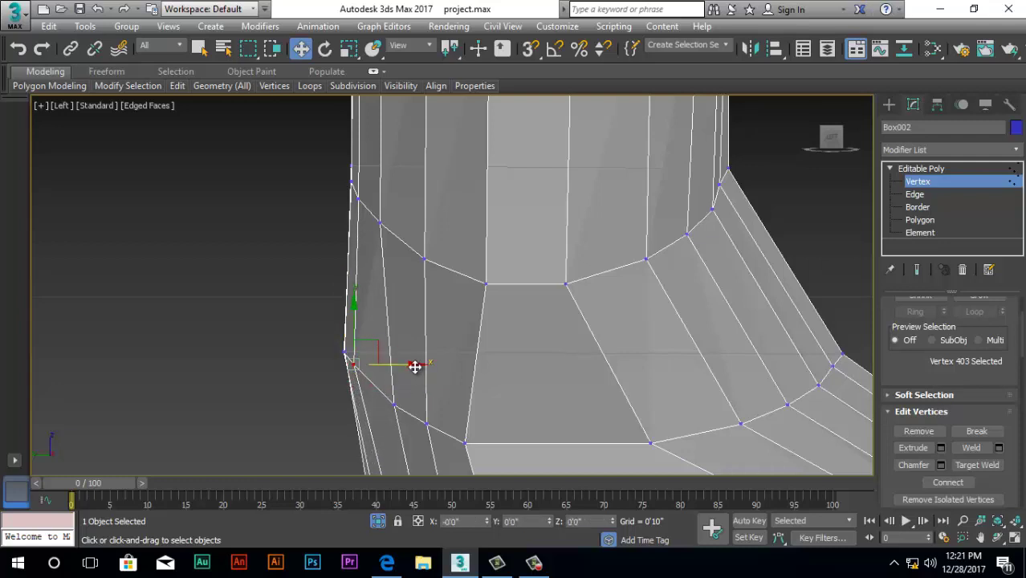
Reposition the remaining rear vertices of the lower ankle loop so their edges run straight down from the loop above
left_click_drag(415, 366, 433, 407)
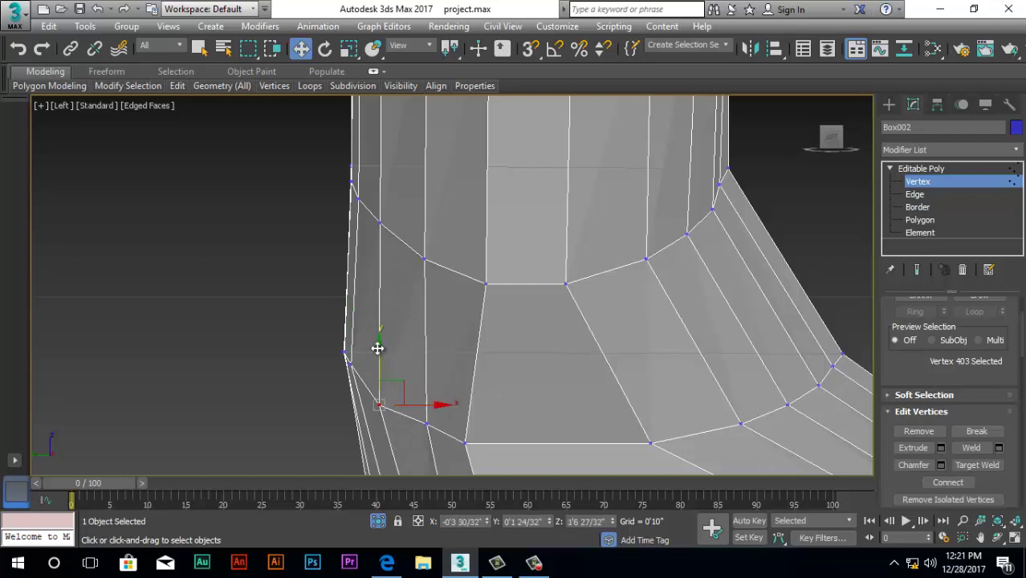
left_click_drag(377, 347, 463, 428)
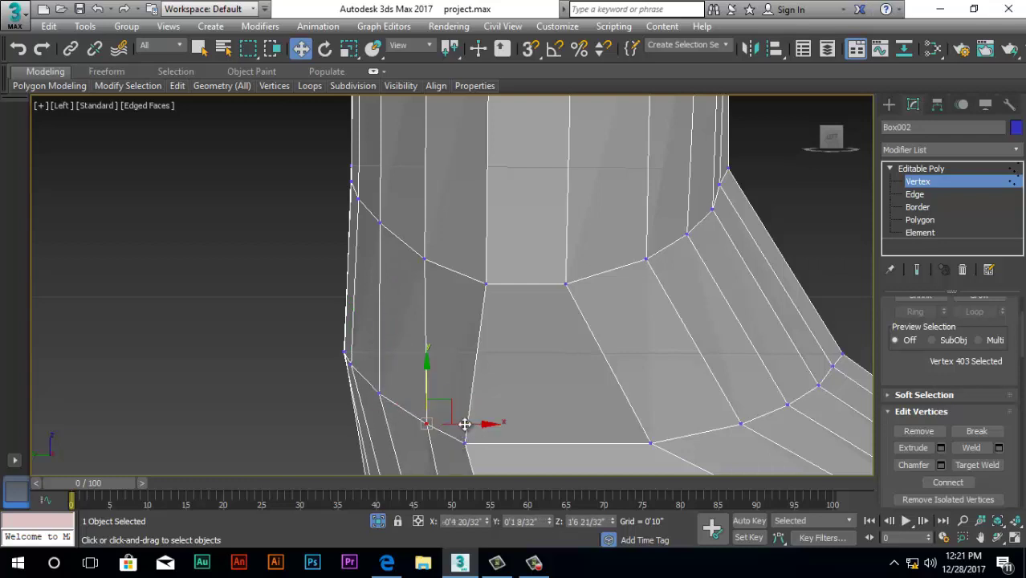
left_click(464, 443)
left_click_drag(524, 446, 544, 447)
Shift the front vertices of the upper ankle loop forward and up to round the curve toward the shin outline
scroll(423, 352, "down", 6)
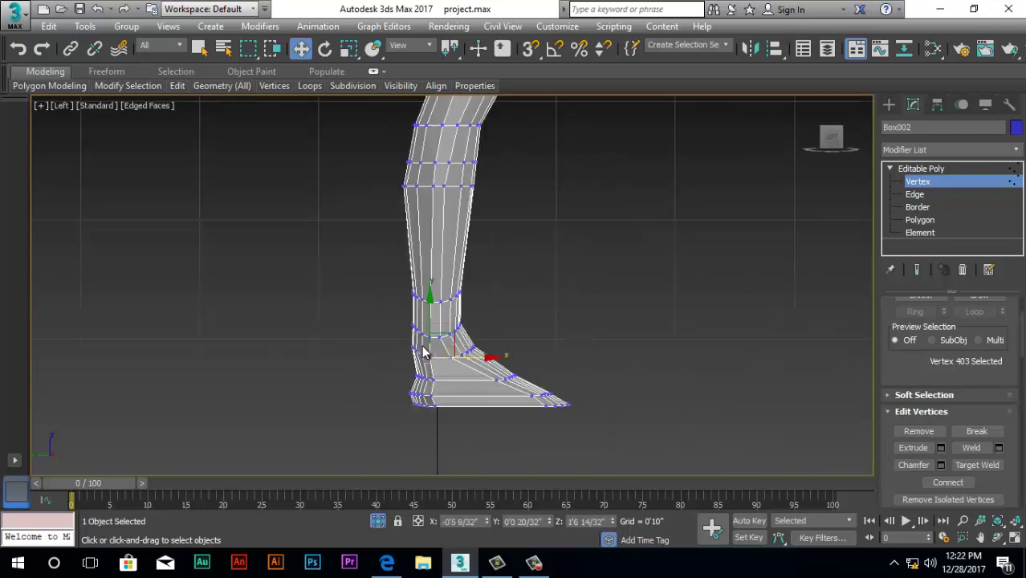
scroll(450, 343, "up", 4)
scroll(450, 343, "up", 2)
scroll(511, 310, "up", 3)
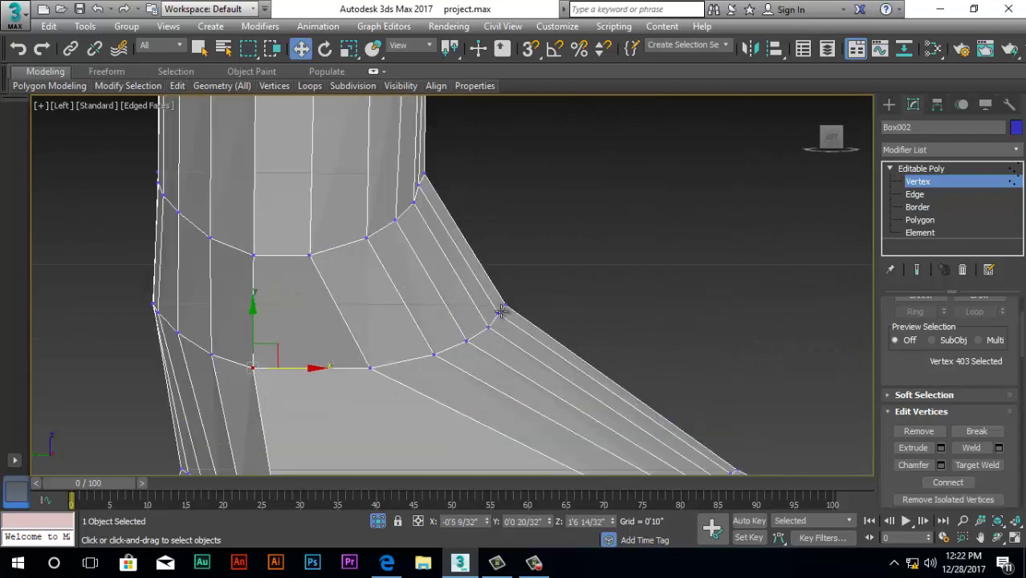
left_click(419, 185)
left_click_drag(468, 185, 476, 175)
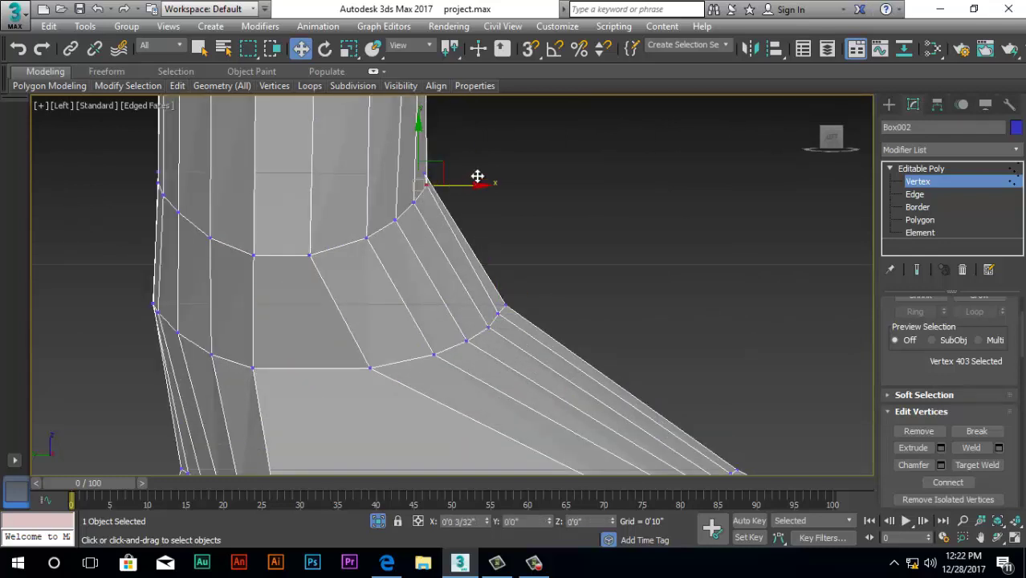
left_click_drag(428, 139, 425, 127)
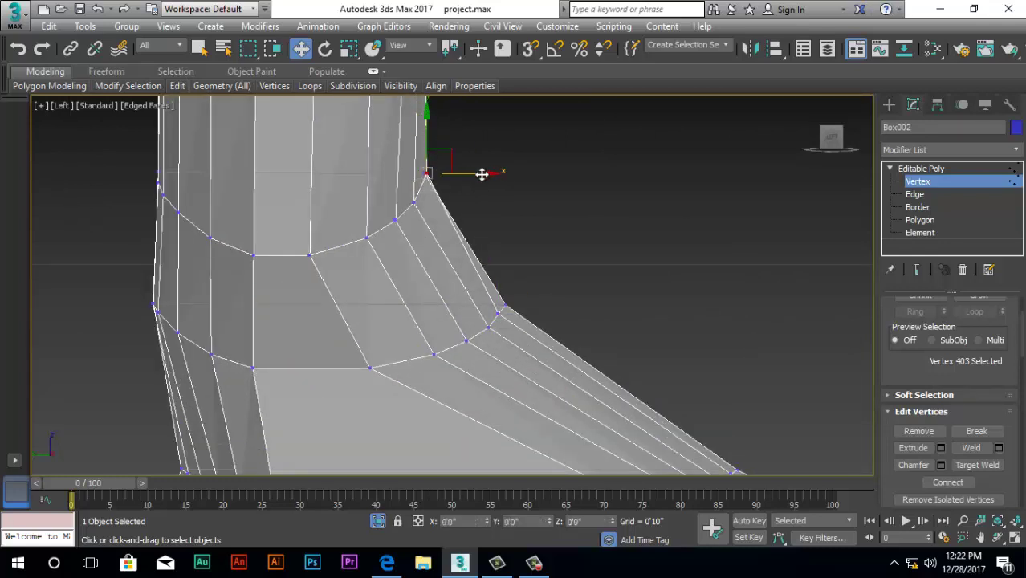
left_click_drag(480, 175, 470, 202)
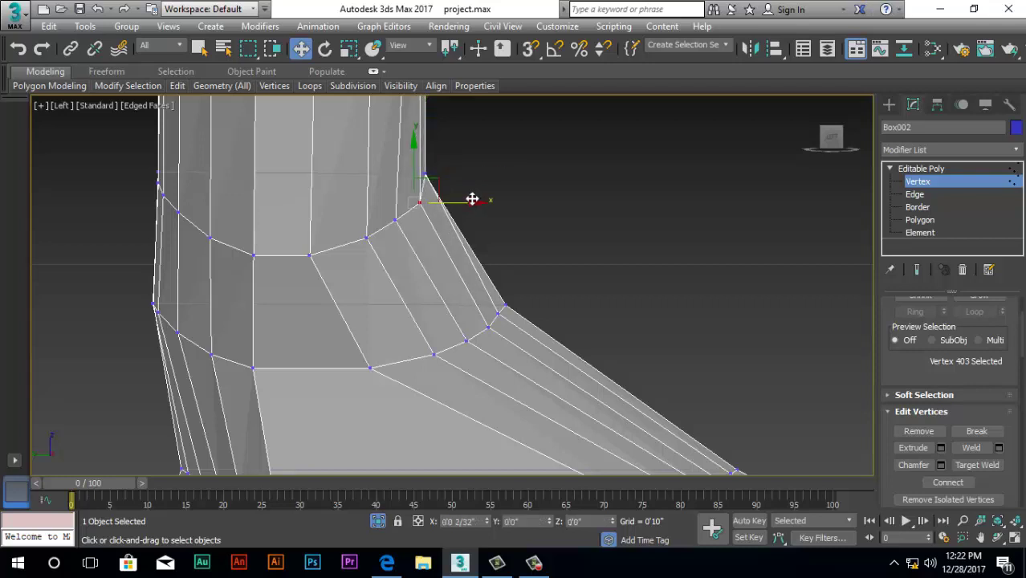
left_click_drag(419, 137, 420, 130)
left_click(394, 221)
left_click_drag(443, 222, 373, 176)
Move the front vertices of the lower ankle loop forward and up toward the instep outline, working backward from the foremost one
left_click(498, 312)
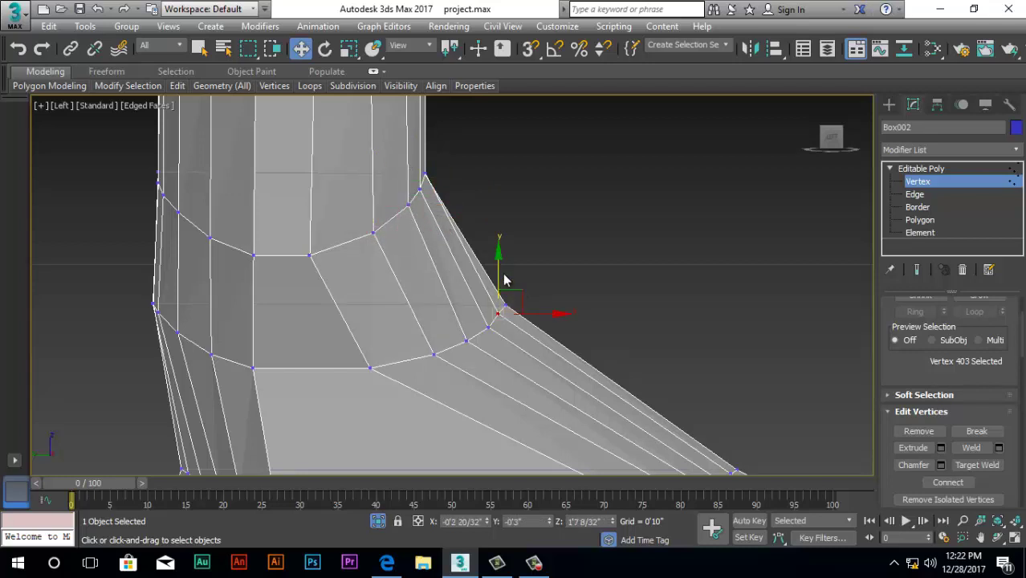
left_click_drag(499, 261, 501, 253)
left_click_drag(549, 305, 555, 305)
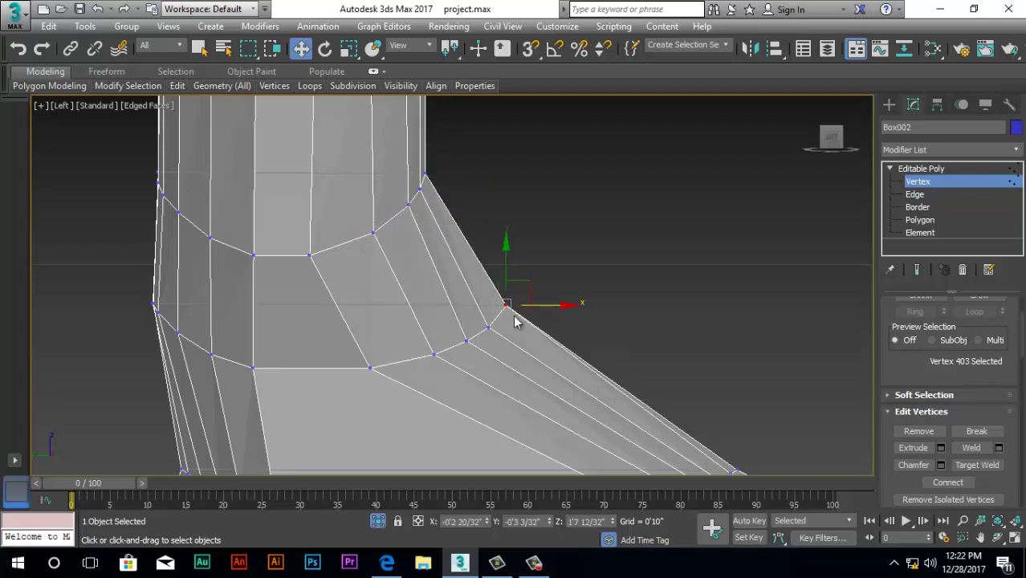
left_click(490, 328)
left_click_drag(488, 274, 487, 256)
left_click_drag(538, 312, 551, 318)
left_click_drag(501, 266, 502, 272)
left_click(467, 340)
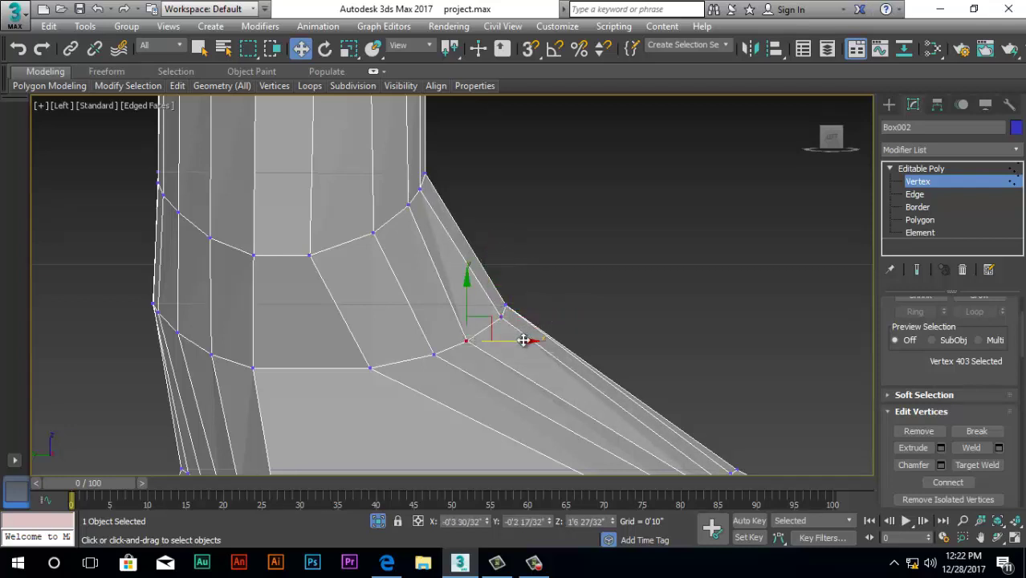
In the Left view, move two front ankle vertices slightly forward and upward to smooth the curve of the edge row above the instep
left_click_drag(525, 339, 540, 337)
left_click_drag(482, 288, 482, 279)
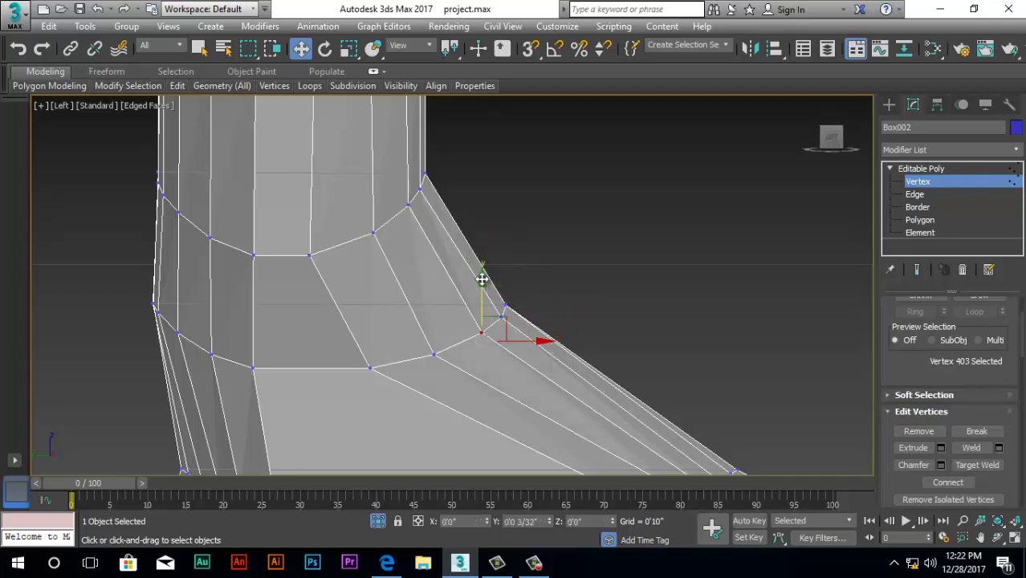
left_click(436, 354)
left_click_drag(488, 355, 493, 355)
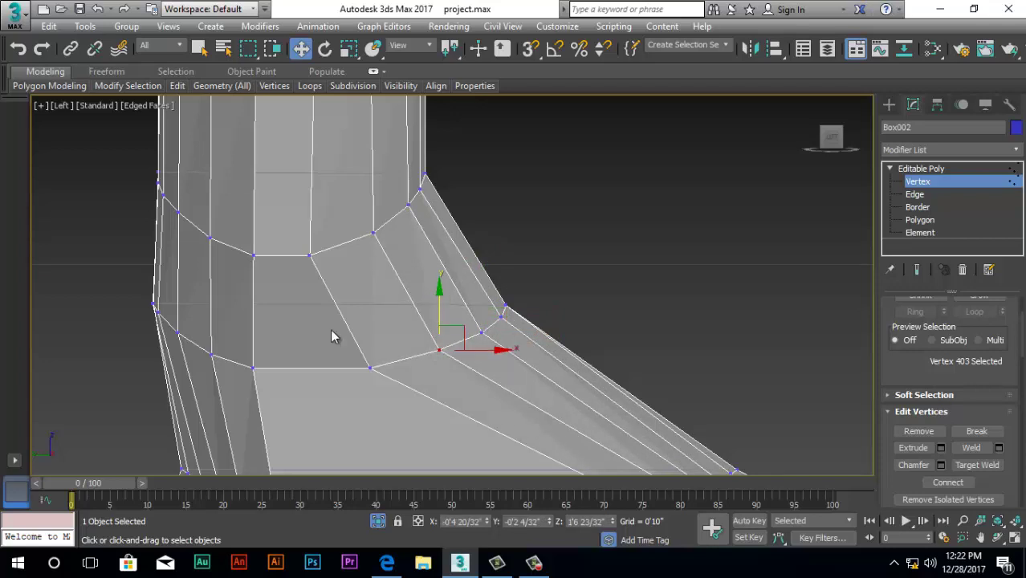
Reposition the side vertices at the front end of the instep row so they sit closer to the foot's front contour
scroll(334, 337, "down", 3)
scroll(585, 397, "up", 3)
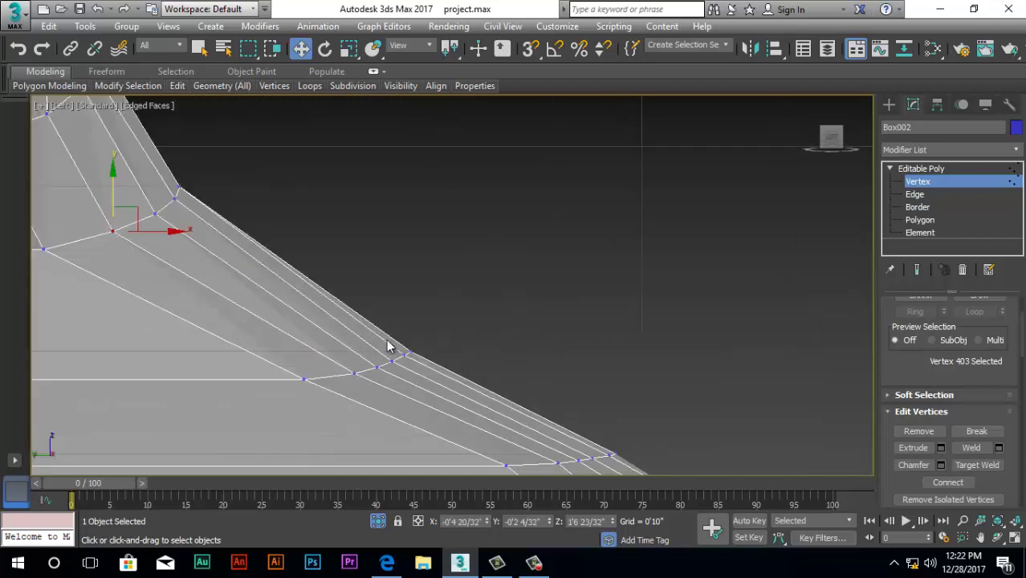
left_click(403, 359)
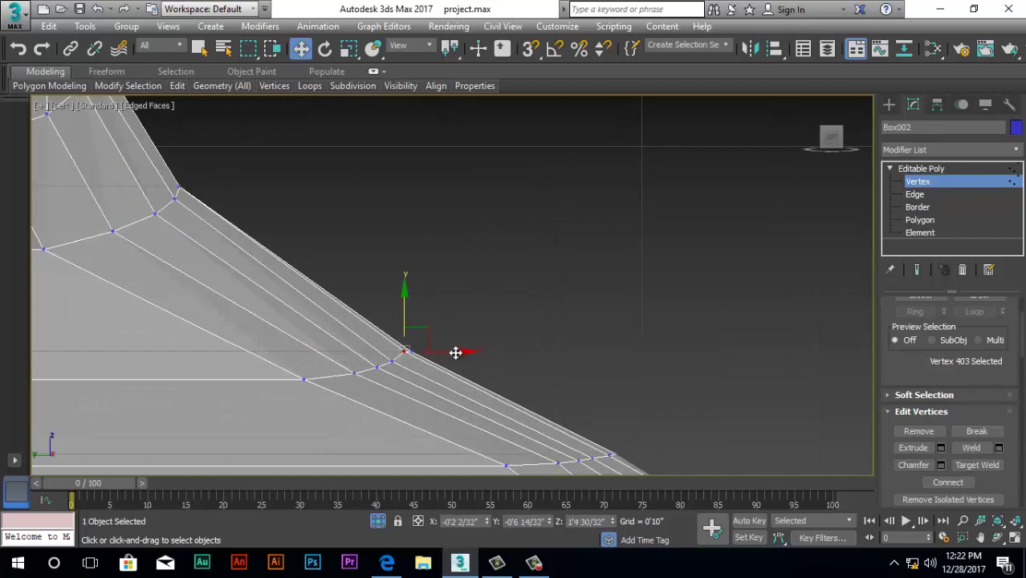
left_click_drag(463, 352, 435, 369)
left_click_drag(393, 321, 392, 318)
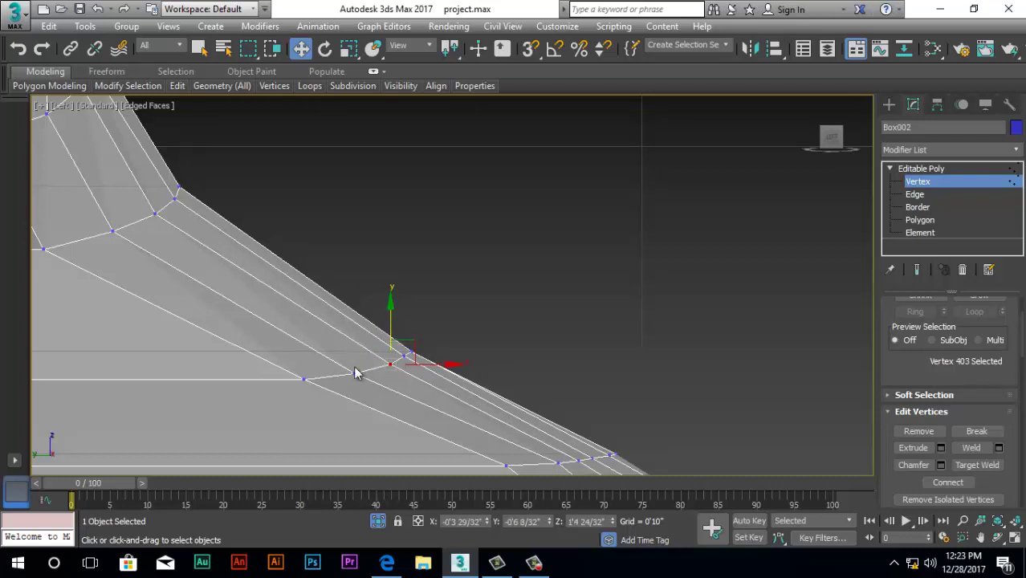
Shift the foremost side vertex of the row just above the toes forward and slightly up onto the foot's front edge
scroll(317, 352, "down", 2)
scroll(540, 429, "up", 2)
left_click(516, 427)
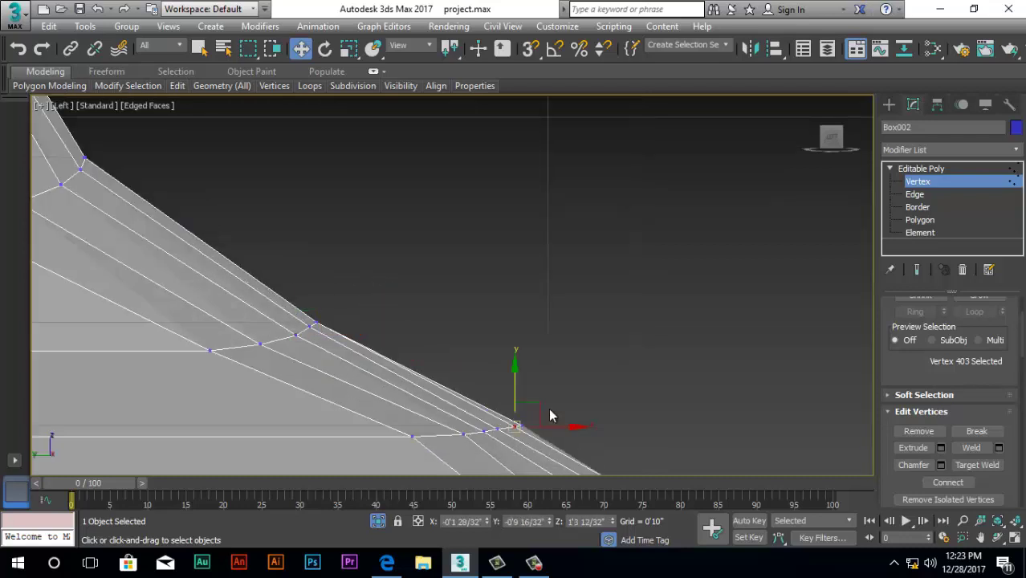
left_click_drag(560, 429, 562, 430)
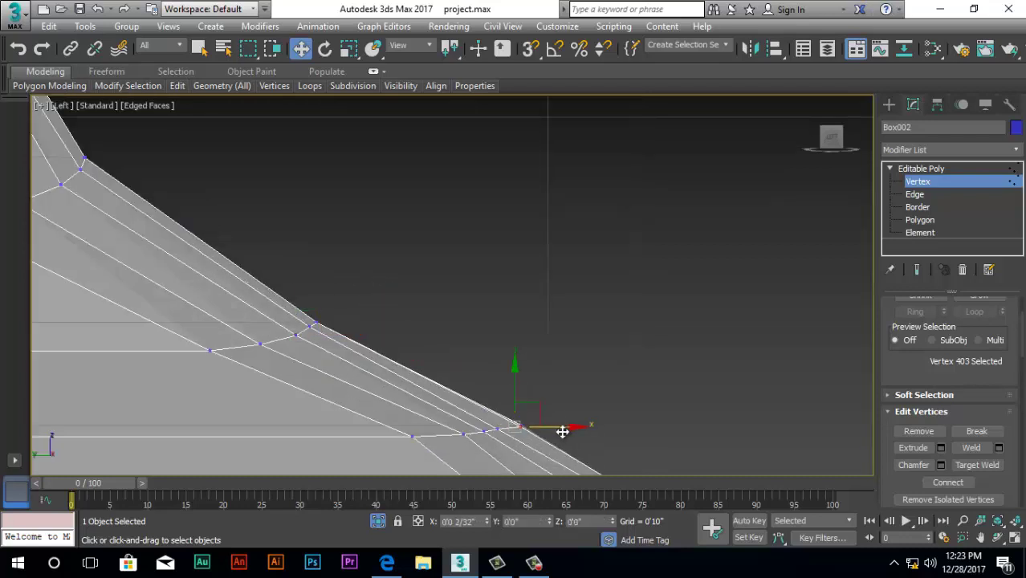
scroll(520, 428, "up", 3)
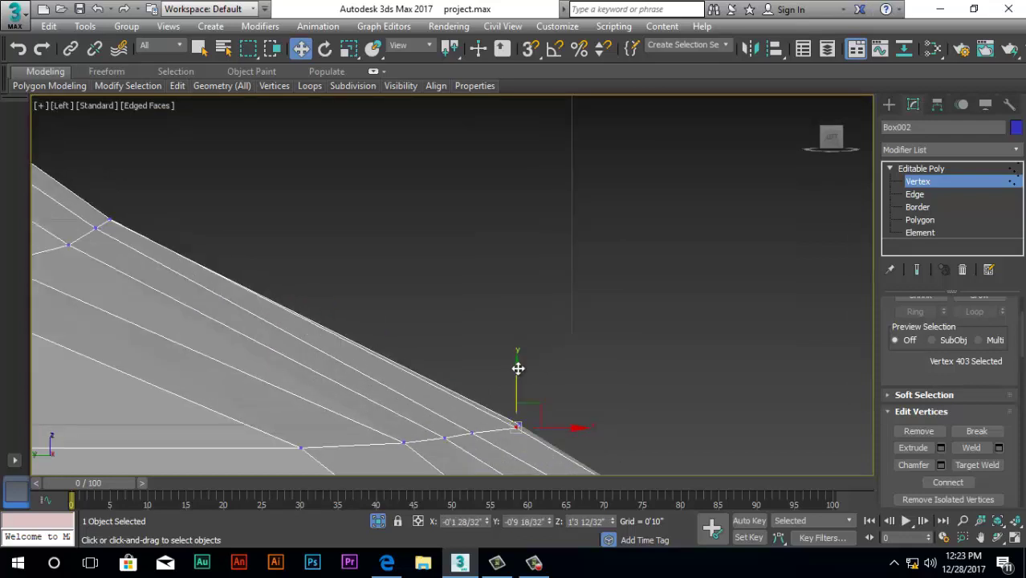
left_click_drag(518, 369, 518, 366)
left_click_drag(576, 426, 596, 434)
Move the next two vertices behind the front edge in the row above the toes forward and slightly up to follow the curve
left_click(471, 433)
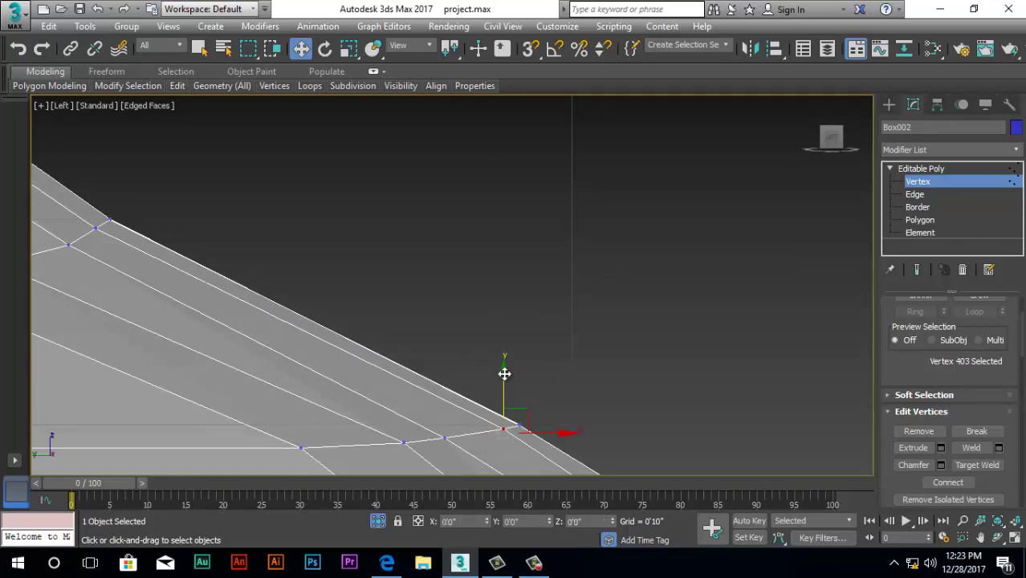
left_click(444, 437)
left_click_drag(492, 444, 507, 443)
left_click_drag(460, 393, 459, 390)
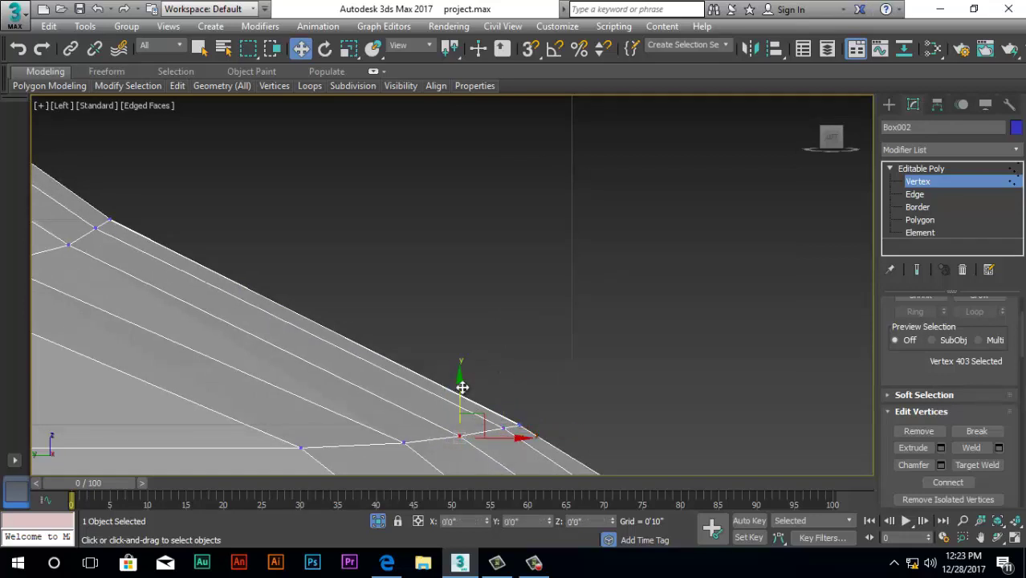
Move the two rearmost side vertices of the upper heel row back and up toward the heel's rear contour
scroll(399, 401, "down", 5)
scroll(512, 469, "up", 5)
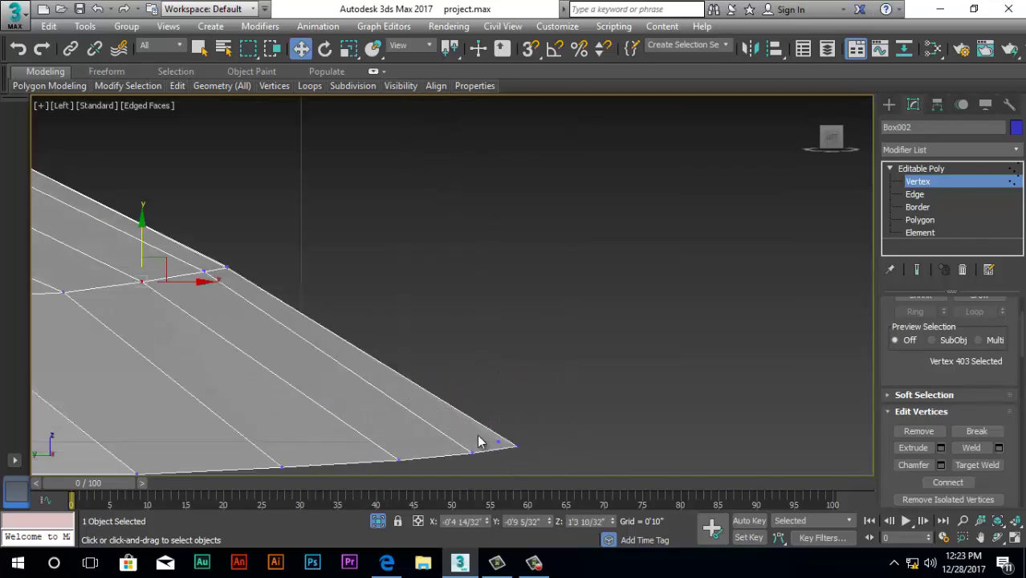
scroll(490, 409, "down", 6)
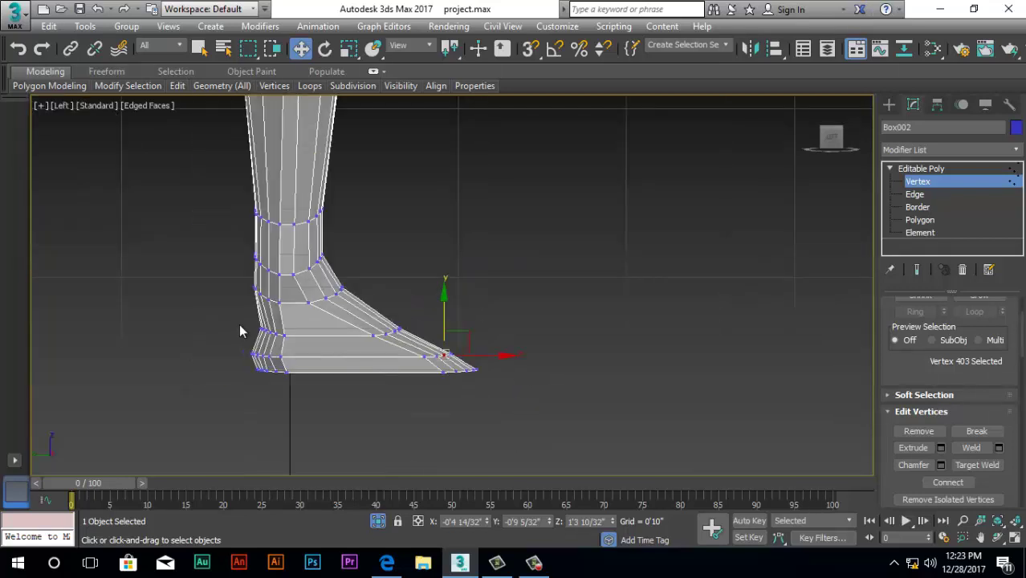
scroll(314, 350, "up", 6)
left_click_drag(312, 346, 352, 344)
key("ctrl+z")
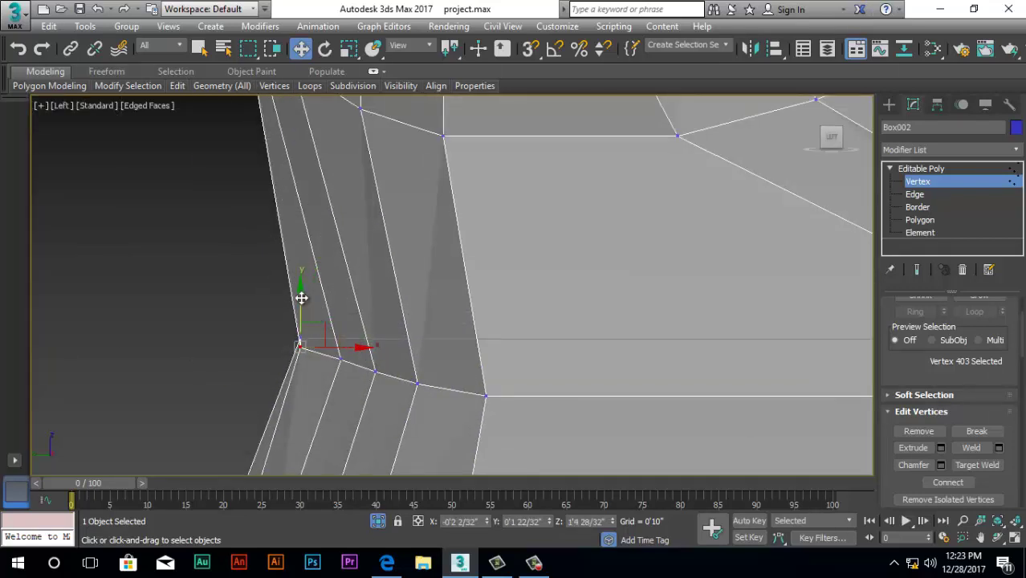
left_click_drag(301, 297, 301, 290)
left_click(340, 359)
left_click_drag(394, 358, 363, 351)
left_click_drag(312, 311, 311, 301)
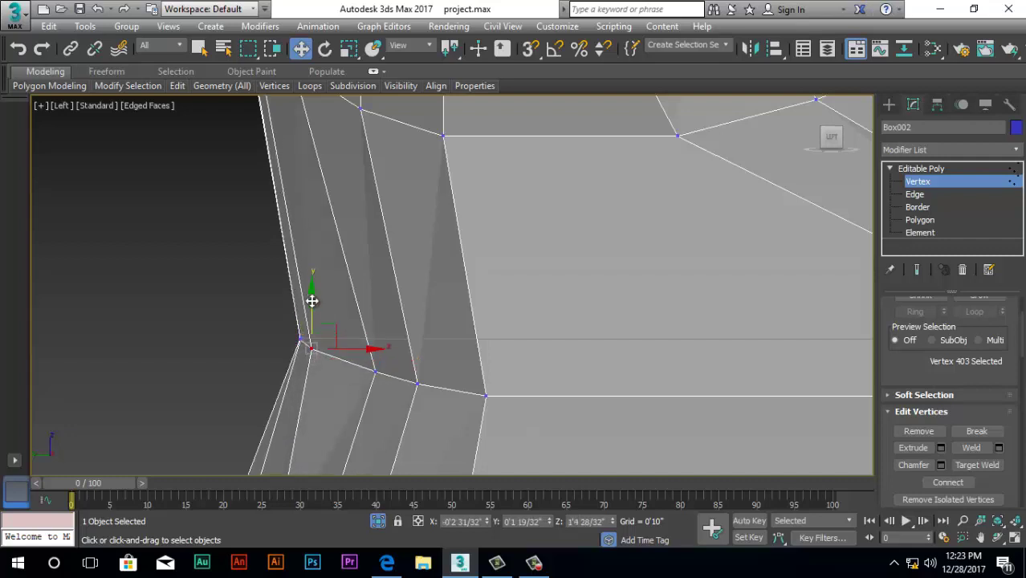
Shift the remaining inner vertices of the upper heel row backward to space them evenly along the curve
left_click_drag(366, 349, 389, 362)
left_click(375, 370)
left_click(417, 384)
left_click_drag(468, 385, 463, 384)
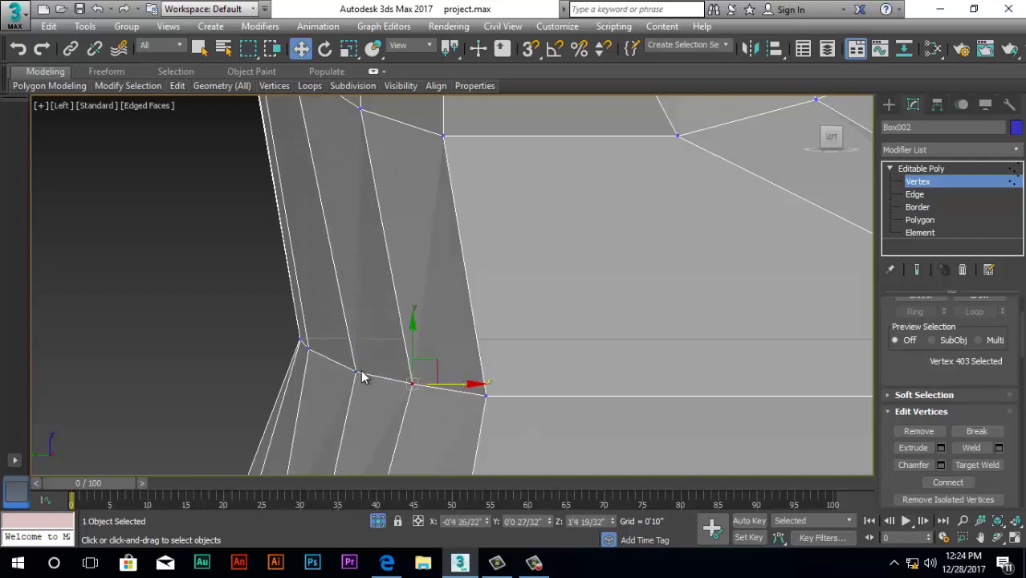
left_click(359, 373)
left_click_drag(396, 374, 386, 375)
Move the side vertices of the heel's most protruding row back toward its rear edge
scroll(341, 350, "down", 6)
scroll(303, 443, "up", 4)
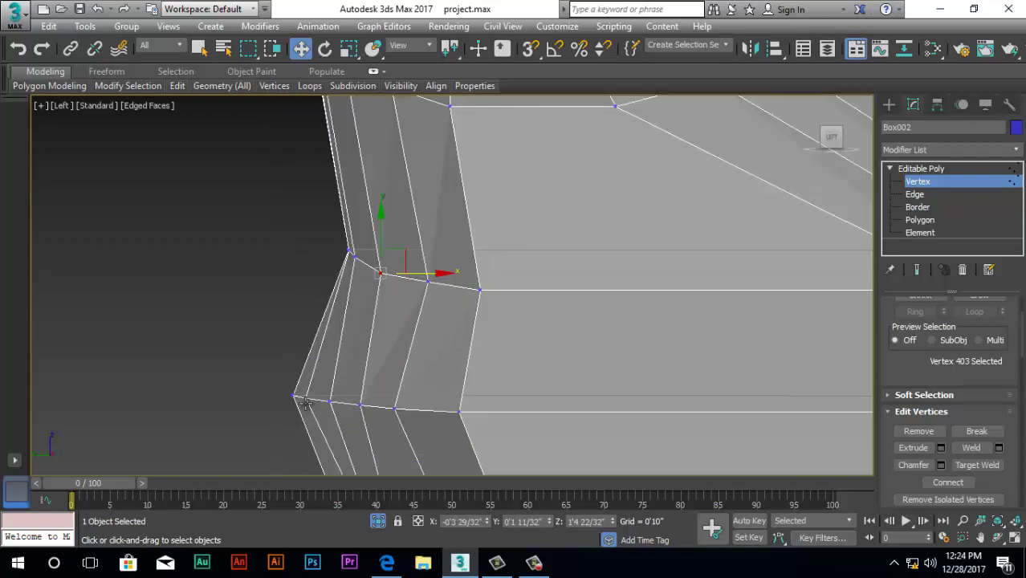
left_click(296, 397)
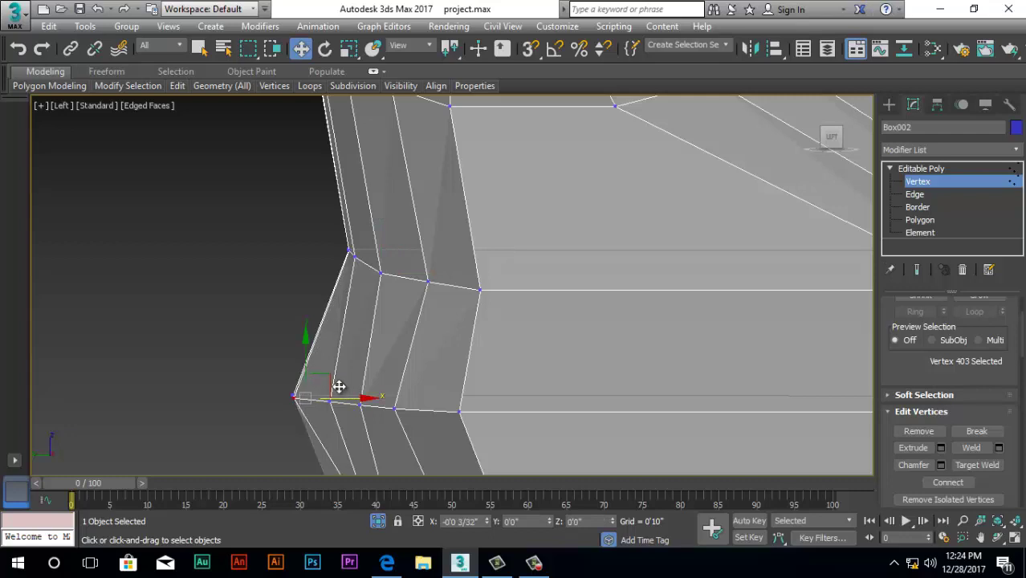
mouse_move(293, 345)
left_mouse_down()
mouse_move(332, 347)
mouse_move(303, 346)
left_mouse_up()
left_click_drag(362, 399, 394, 410)
Reposition the vertices along the heel's sole edge backward so the bottom row curves smoothly into the back of the foot
scroll(414, 387, "down", 3)
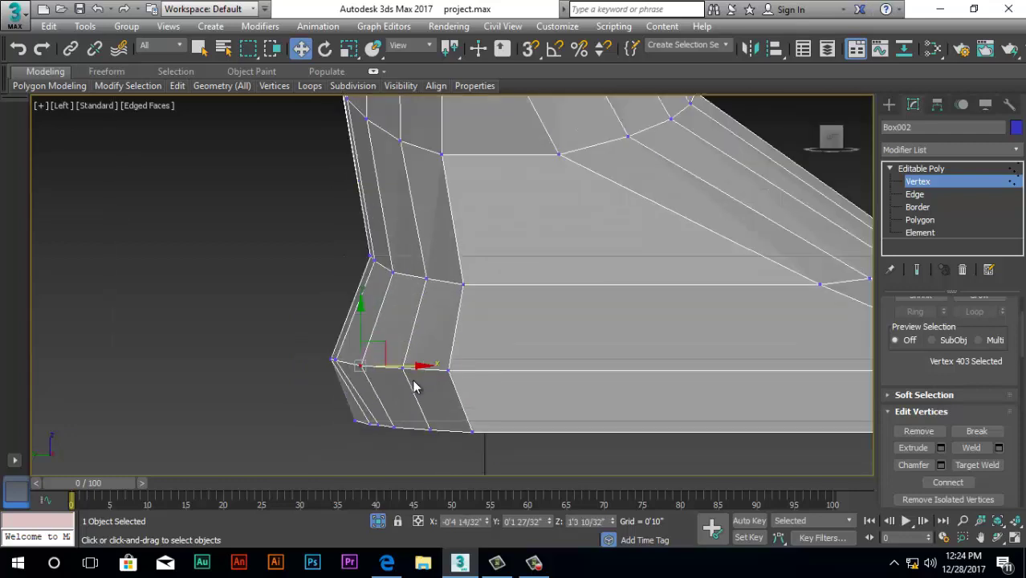
scroll(354, 439, "up", 3)
left_click(394, 410)
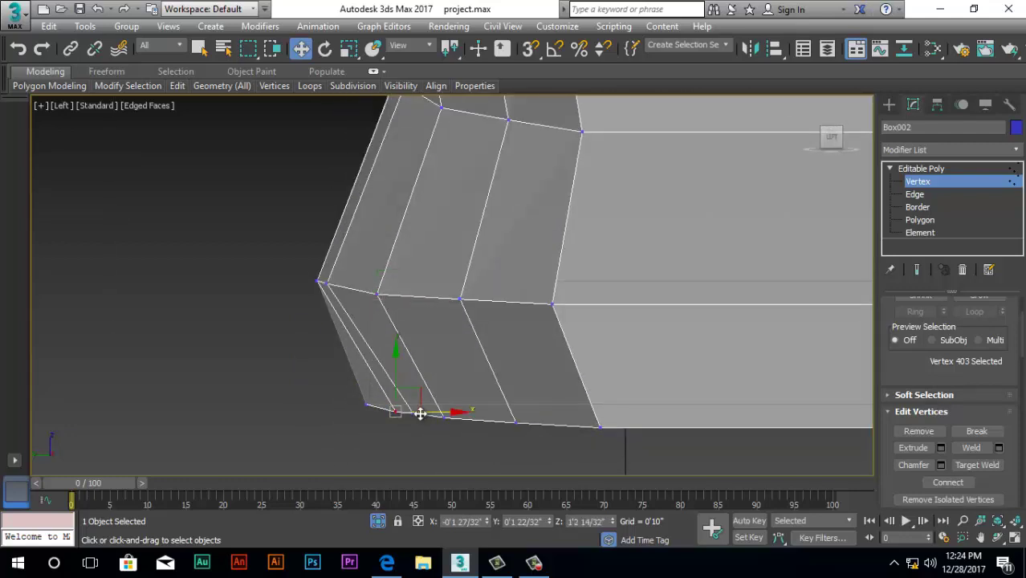
left_click(368, 405)
left_click_drag(429, 406, 424, 407)
left_click_drag(369, 353, 411, 391)
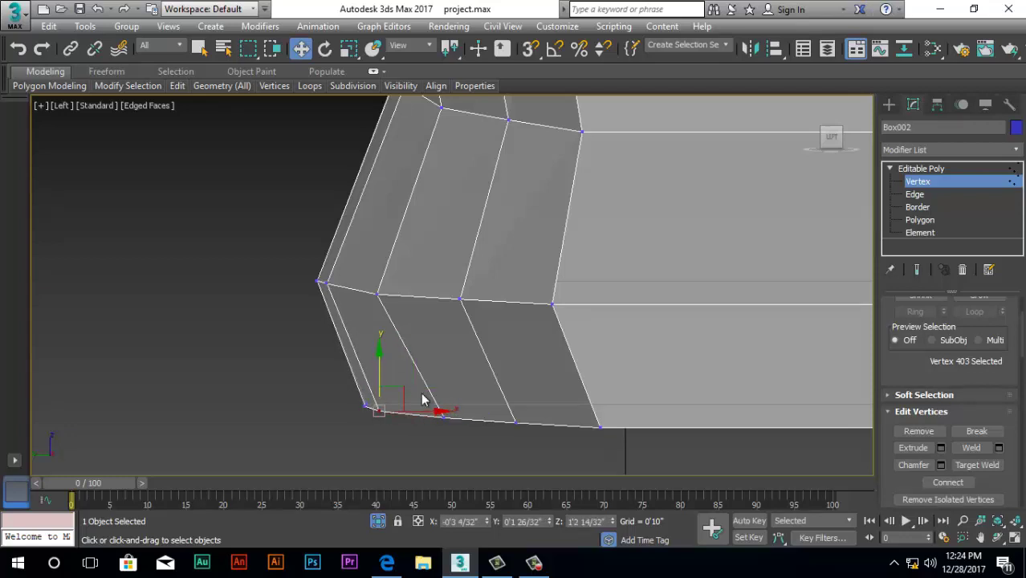
left_click_drag(450, 422, 634, 426)
Examine the leg from its other side and switch the viewport to the Right view
scroll(403, 438, "down", 8)
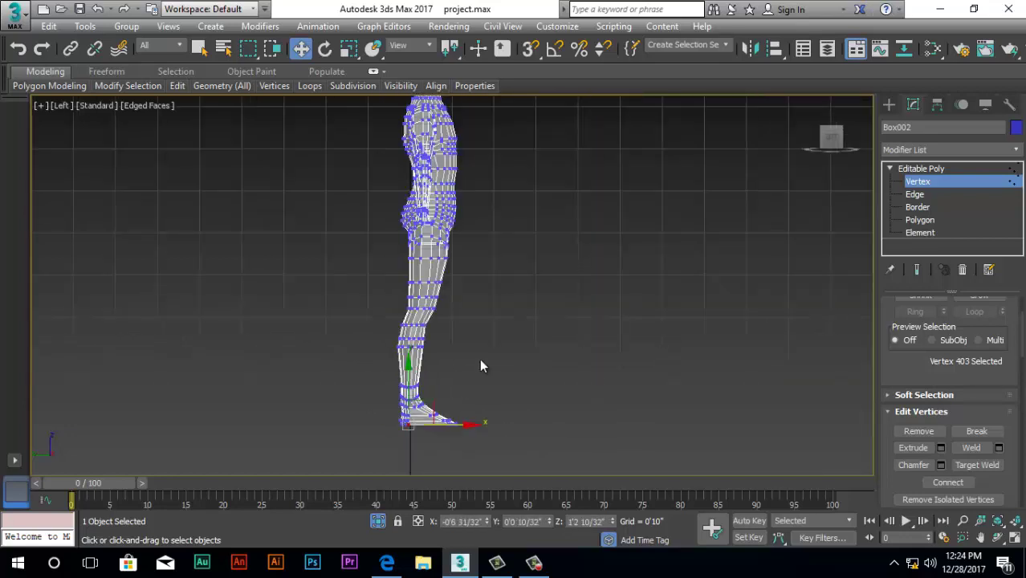
middle_click_drag(471, 405, 266, 437, "alt")
scroll(352, 234, "up", 6)
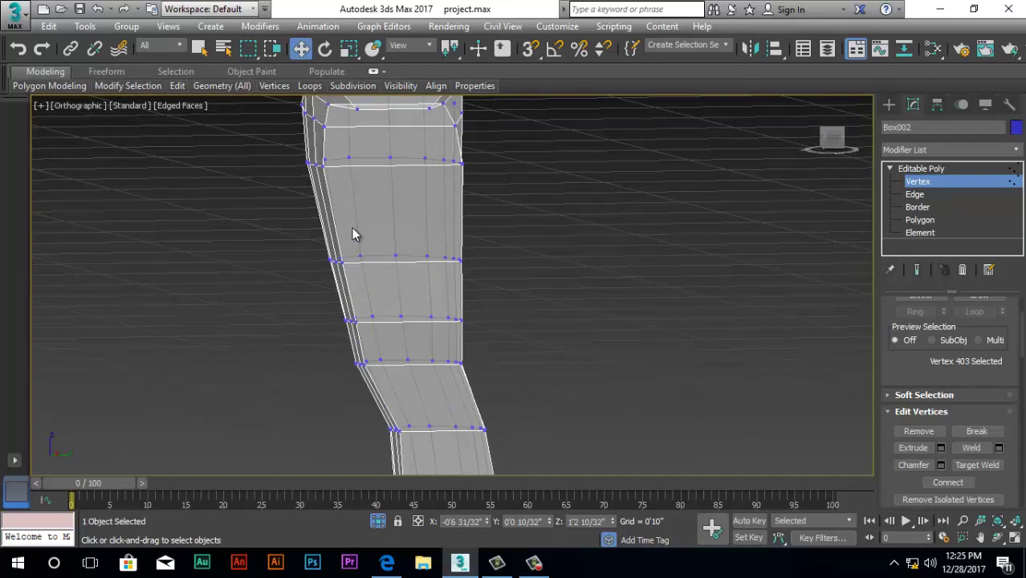
middle_click_drag(542, 320, 449, 312, "alt")
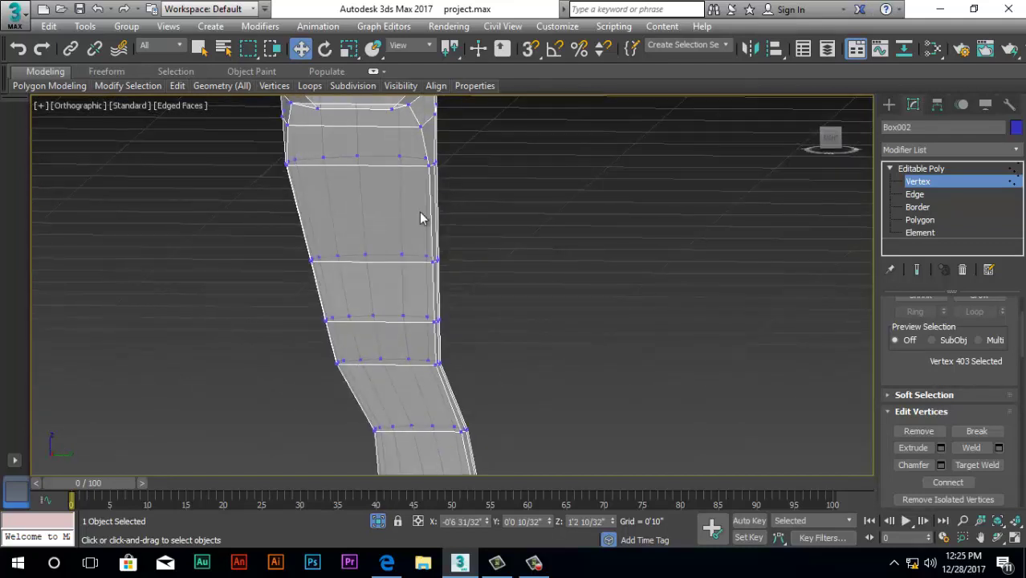
scroll(396, 132, "up", 2)
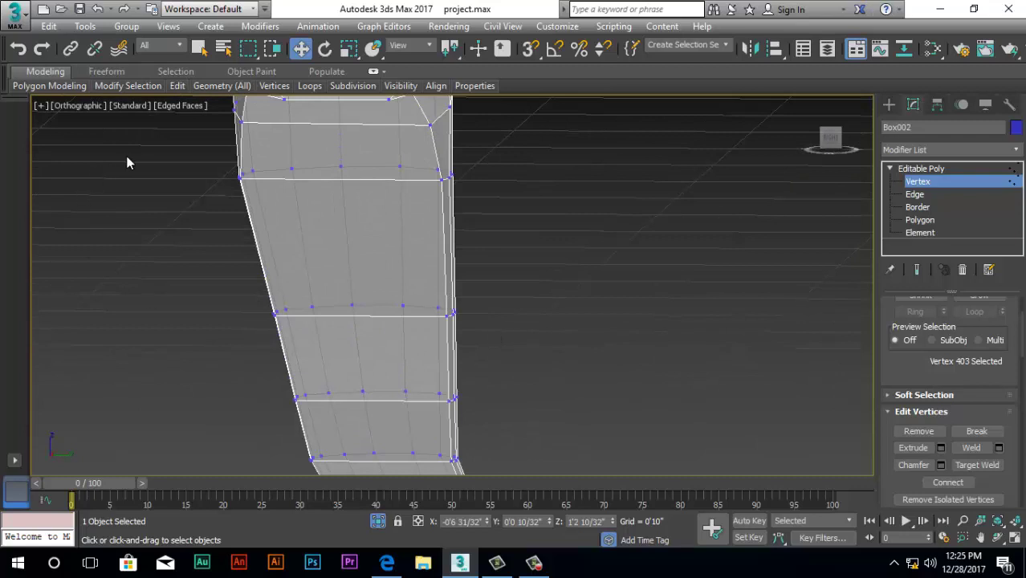
left_click(59, 107)
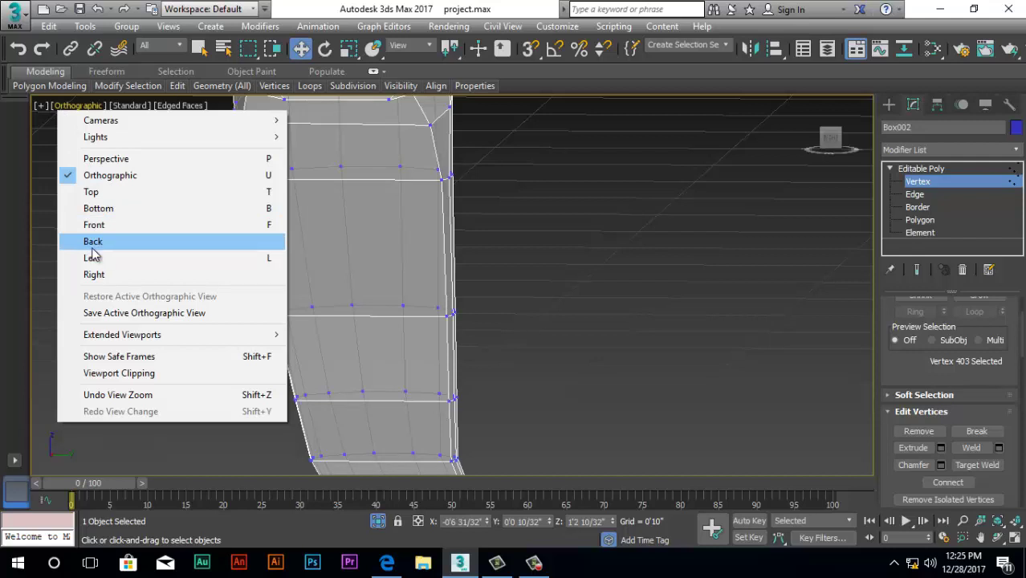
left_click(94, 274)
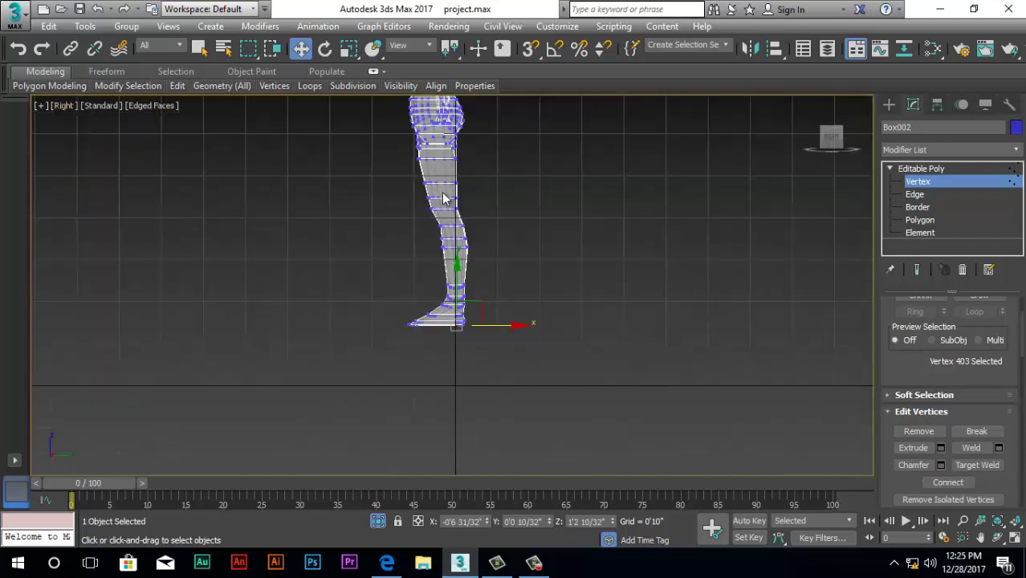
Scale the outer vertex pairs of the two topmost thigh rows inward along X, the lower pair to about 90%
scroll(443, 198, "up", 15)
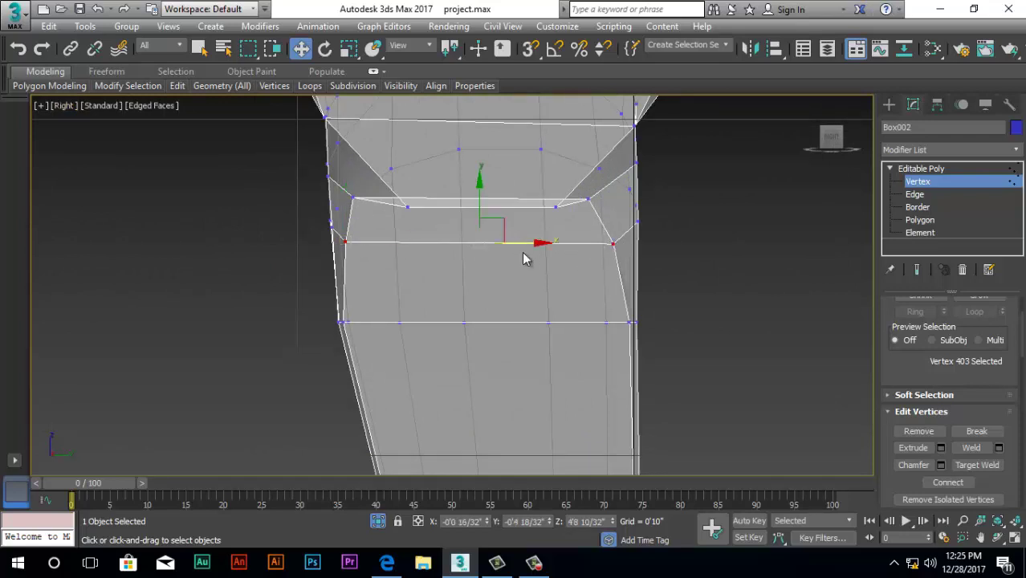
left_click(348, 49)
left_click_drag(542, 243, 540, 247)
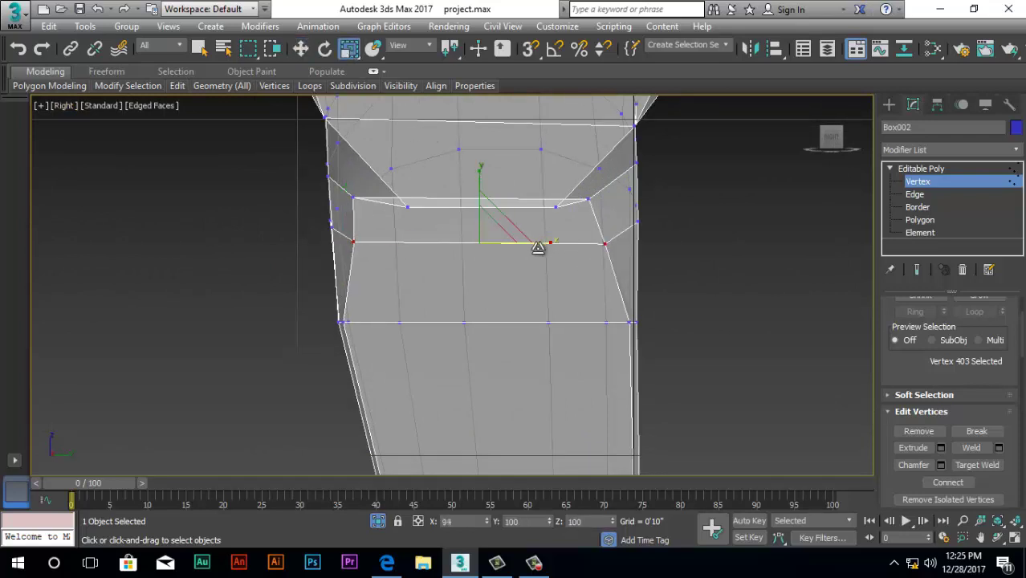
left_click(632, 321)
left_click(341, 322, "ctrl")
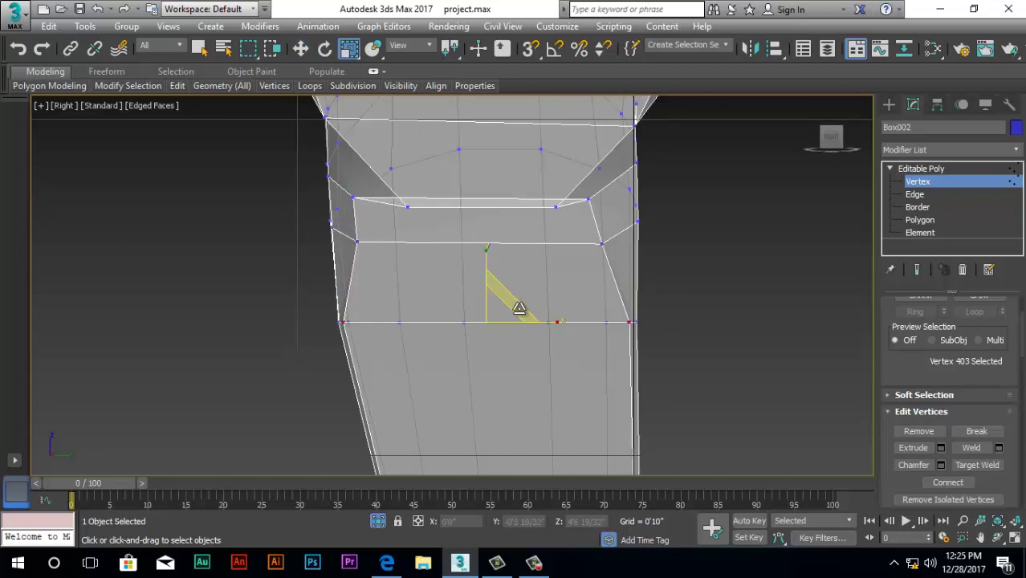
left_click_drag(525, 320, 531, 338)
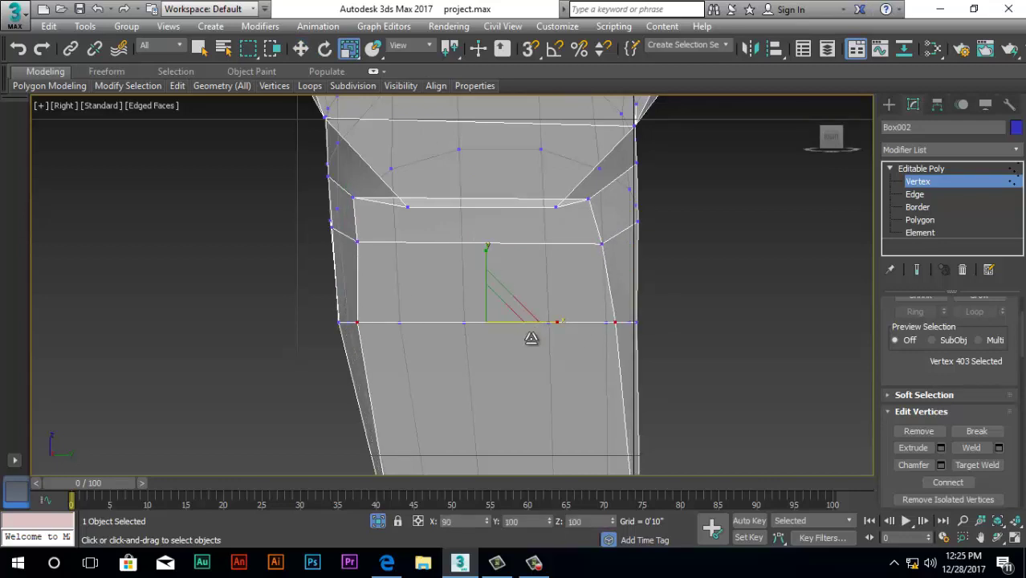
Scale the front and back vertices of the mid-thigh row slightly closer together along X
scroll(475, 151, "down", 1)
scroll(475, 207, "up", 1)
scroll(494, 215, "down", 2)
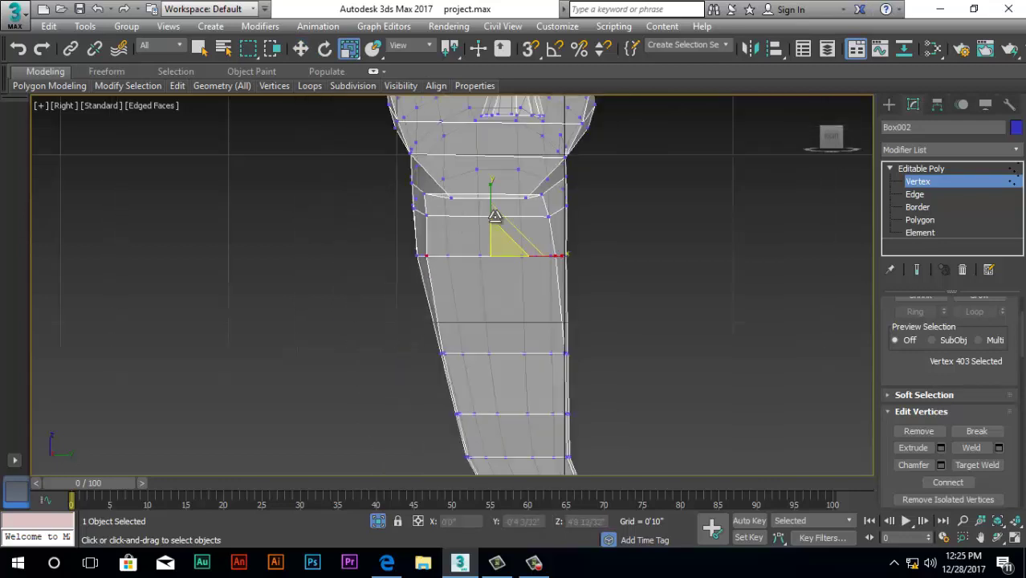
scroll(512, 222, "up", 1)
scroll(435, 422, "up", 2)
left_click(405, 397)
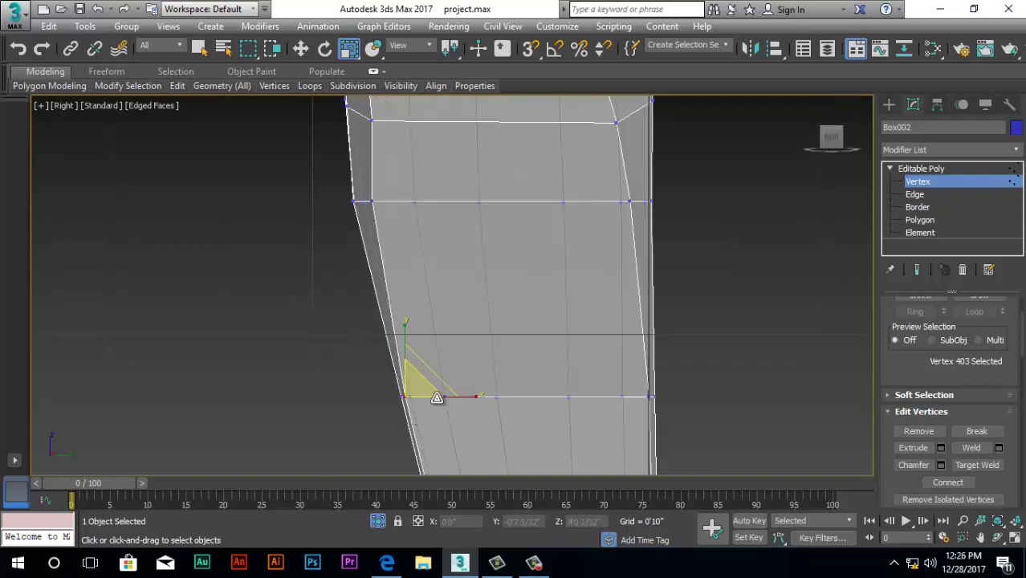
left_click(648, 398, "ctrl")
left_click_drag(597, 395, 593, 399)
Select the front and back vertices of the row below mid-thigh and scale them slightly inward along X
scroll(510, 273, "down", 2)
scroll(553, 408, "up", 3)
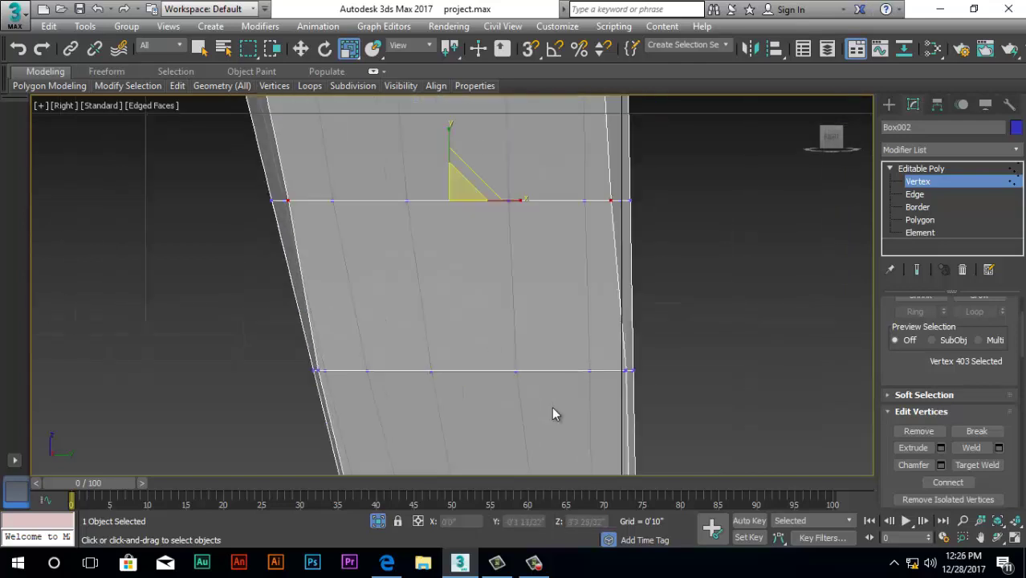
scroll(551, 414, "up", 2)
left_click(219, 356)
left_click(651, 356, "ctrl")
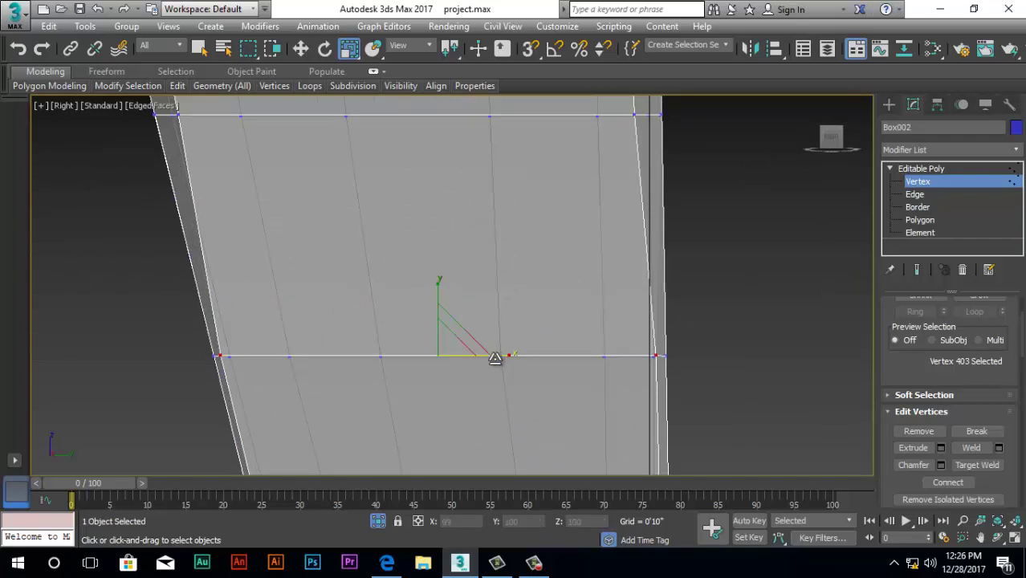
left_click_drag(495, 358, 496, 358)
scroll(345, 124, "down", 3)
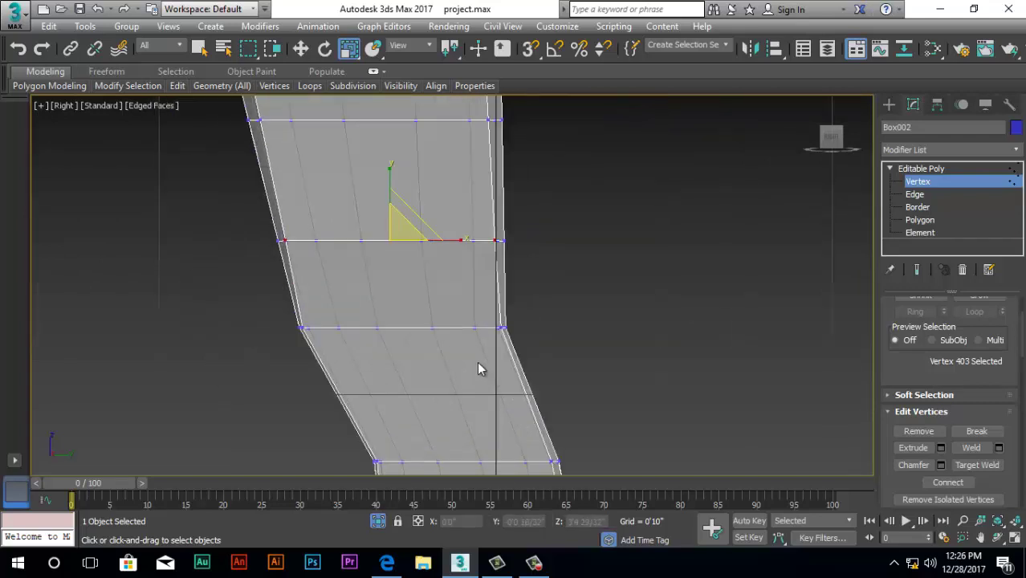
Scale the front and back vertices of the row just above the knee slightly closer together along X
scroll(479, 360, "up", 3)
left_click(126, 292)
left_click(524, 292, "ctrl")
left_click_drag(389, 292, 378, 293)
scroll(347, 206, "down", 3)
scroll(401, 333, "up", 3)
Scale the front and back vertex pairs of the knee row and the row beneath it slightly inward along X
left_click(261, 264)
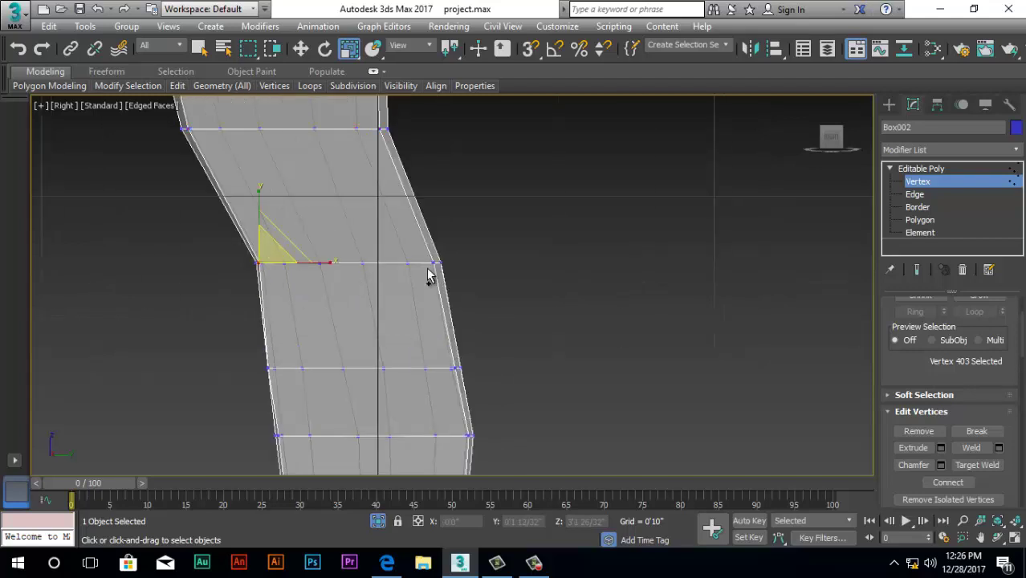
left_click(431, 264, "ctrl")
left_click(270, 368)
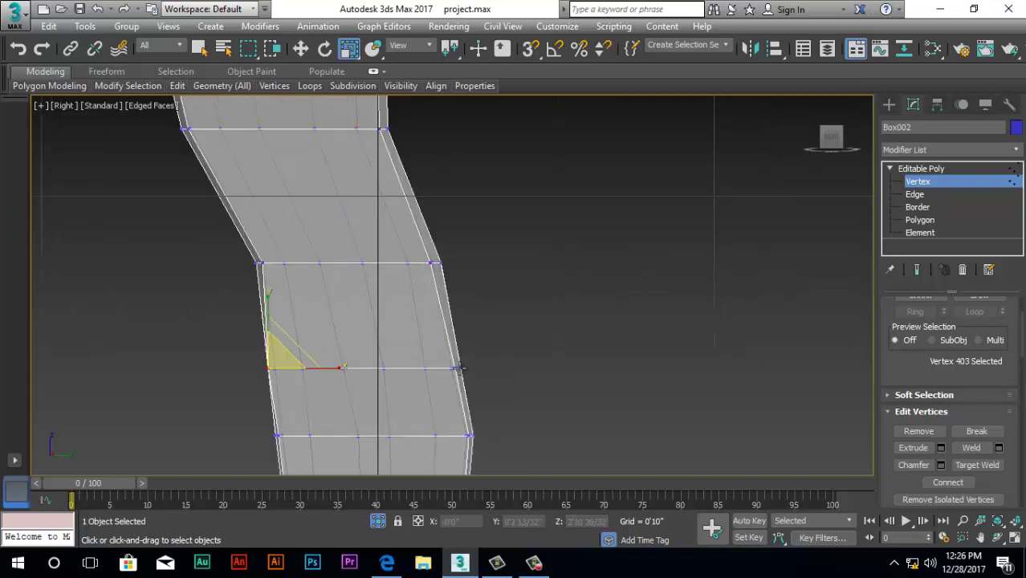
left_click(454, 368, "ctrl")
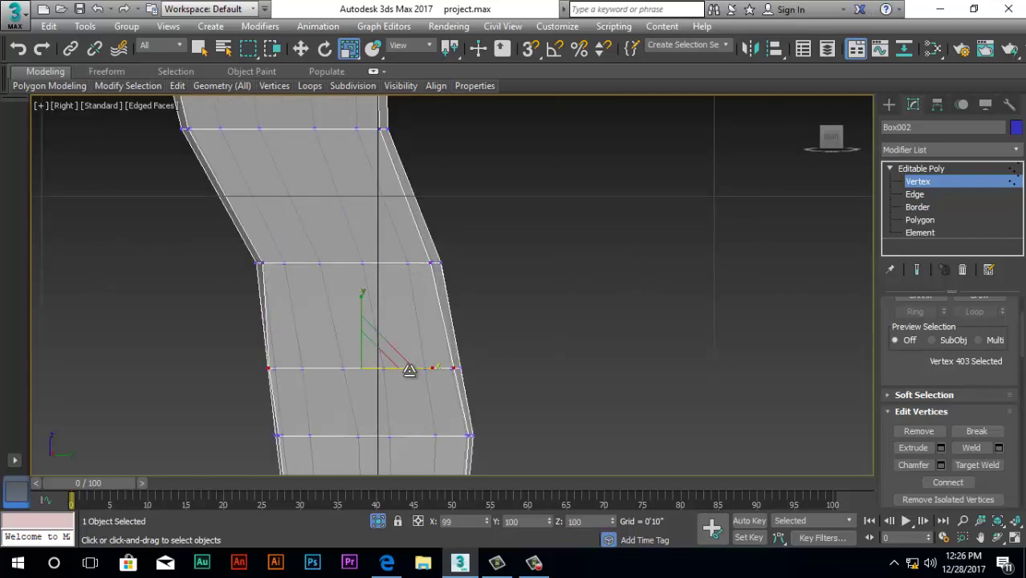
left_click_drag(408, 371, 407, 371)
middle_click_drag(299, 466, 284, 343)
scroll(285, 343, "up", 2)
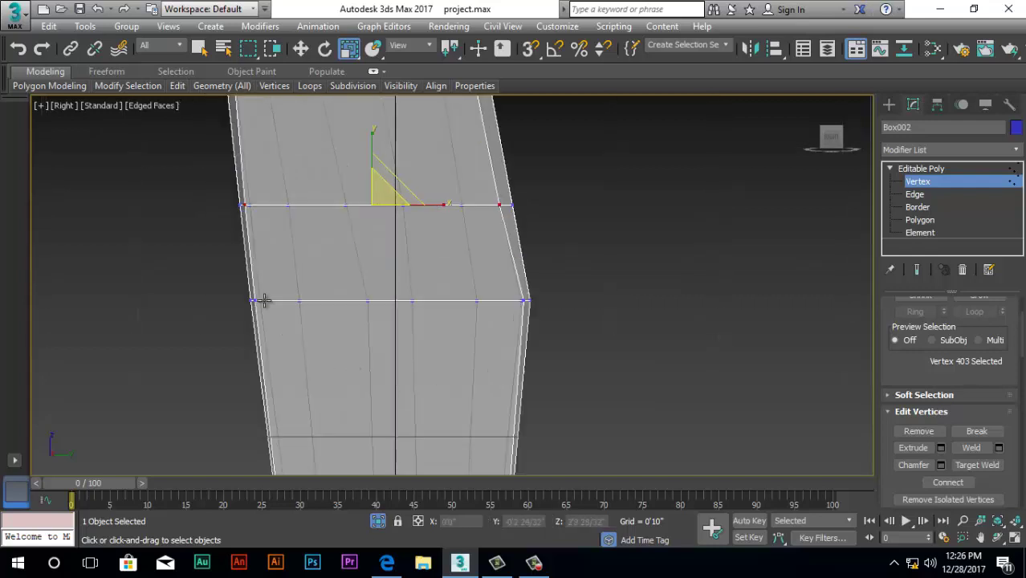
Scale the front and back vertex pairs of the two ankle rows inward along X, the upper pair to about 94%
scroll(398, 337, "down", 4)
scroll(405, 423, "up", 5)
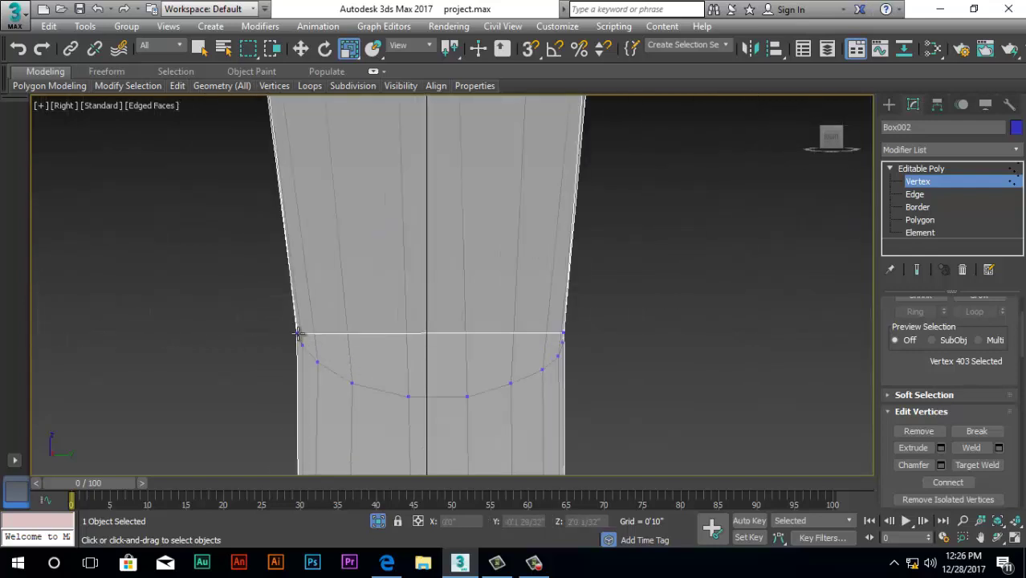
left_click(297, 333)
left_click(561, 337, "ctrl")
left_click_drag(518, 339, 486, 339)
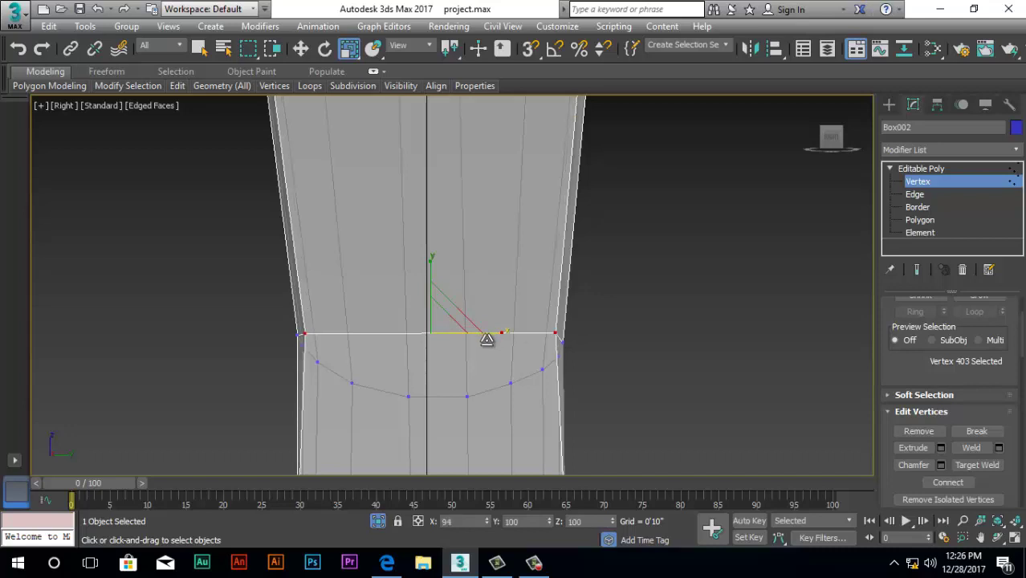
scroll(462, 289, "down", 4)
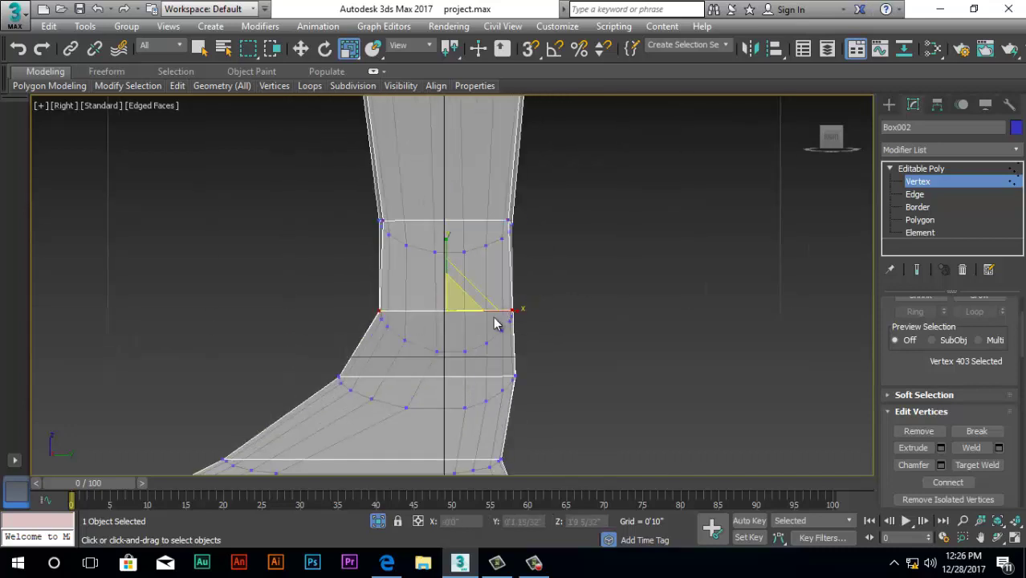
left_click_drag(498, 312, 492, 327)
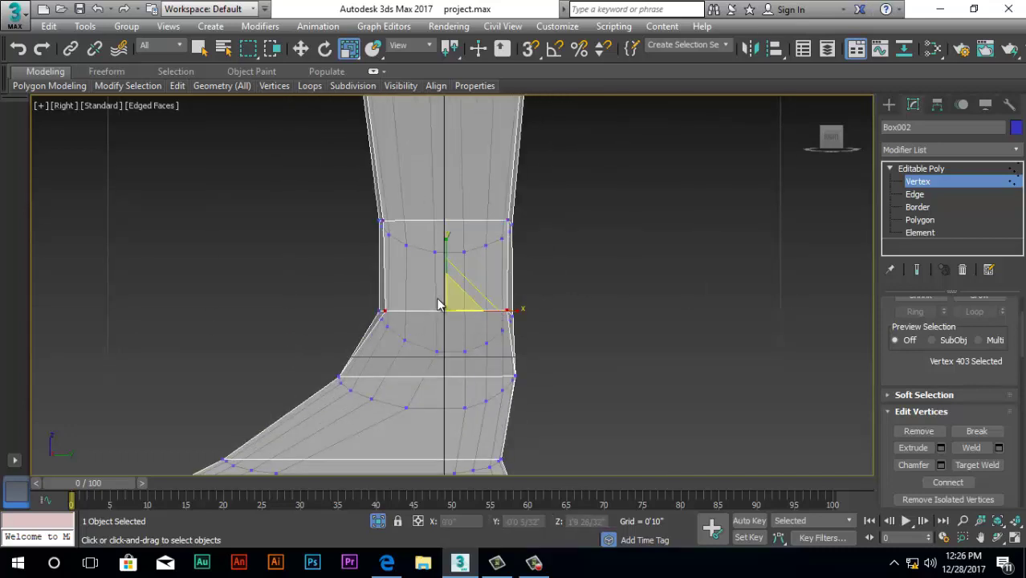
Scale the front and back vertices of the row where the ankle meets the foot slightly inward along X
scroll(440, 302, "up", 3)
middle_click_drag(355, 432, 350, 303)
left_click(290, 282)
left_click(538, 282, "ctrl")
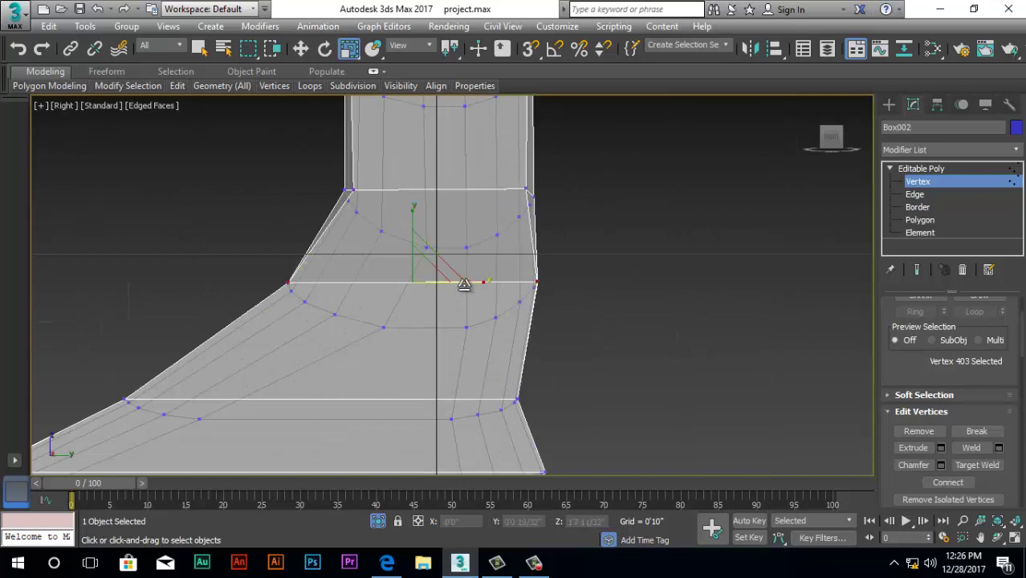
left_click_drag(464, 285, 461, 302)
Scale the front and back vertices of the instep row above the heel slightly inward along X
middle_click_drag(165, 415, 260, 339)
left_click(224, 324)
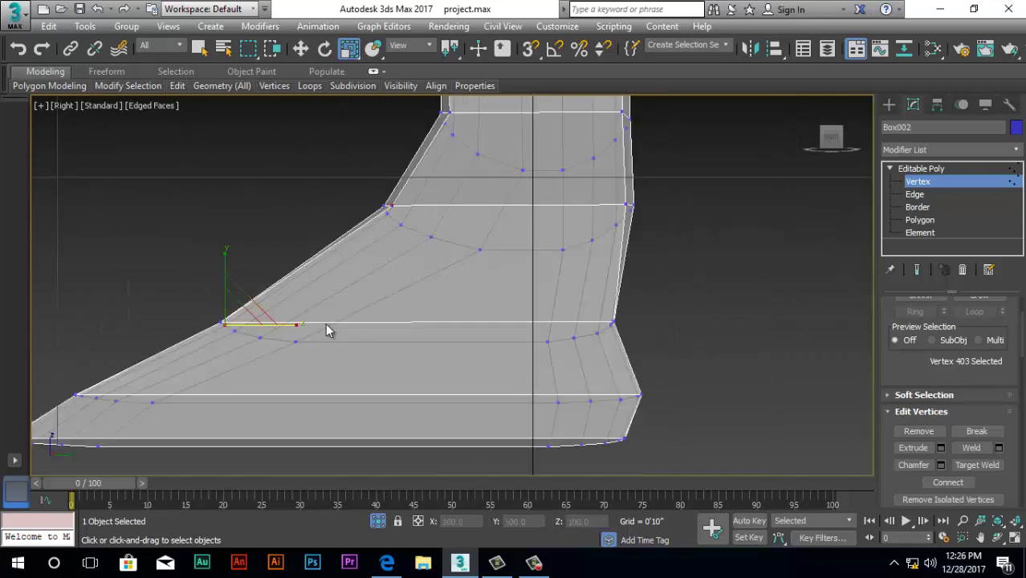
left_click(220, 321)
left_click(610, 323, "ctrl")
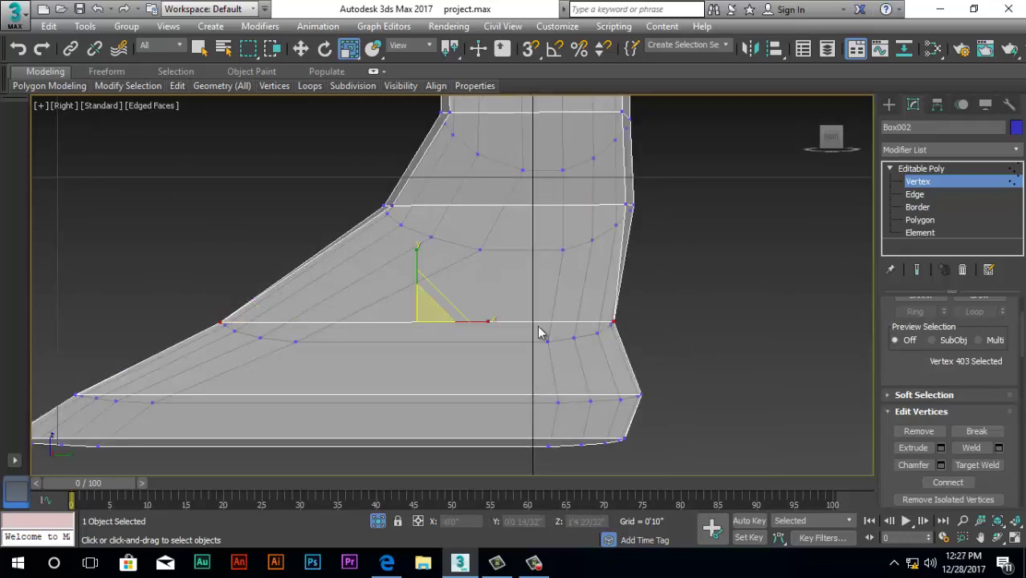
left_click_drag(460, 322, 458, 324)
Scale the end vertices of the foot's two lowest rows inward along X, the heel row to about 97% and the sole row to about 96%
left_click(636, 395)
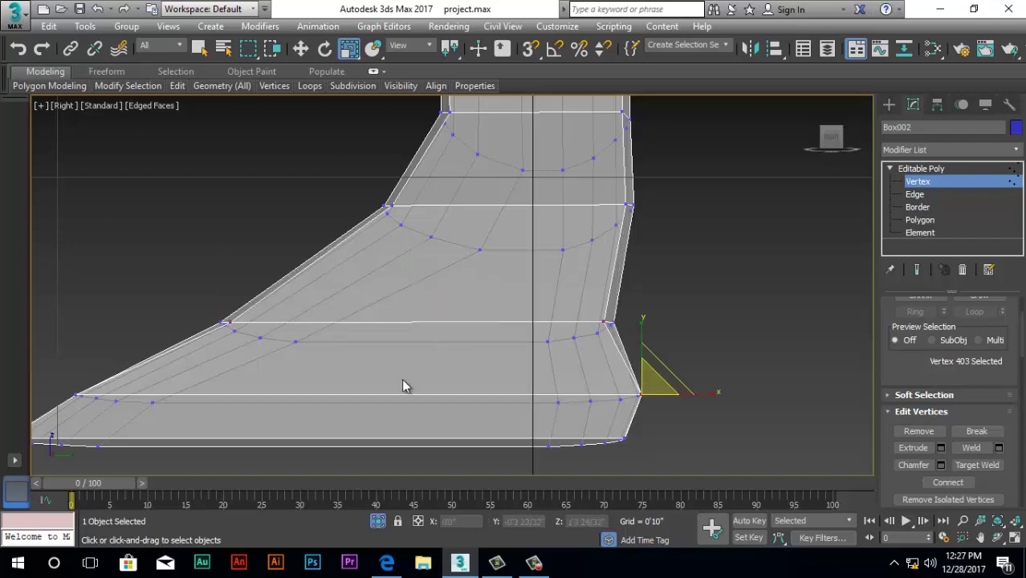
left_click(77, 392, "ctrl")
left_click_drag(380, 392, 389, 395)
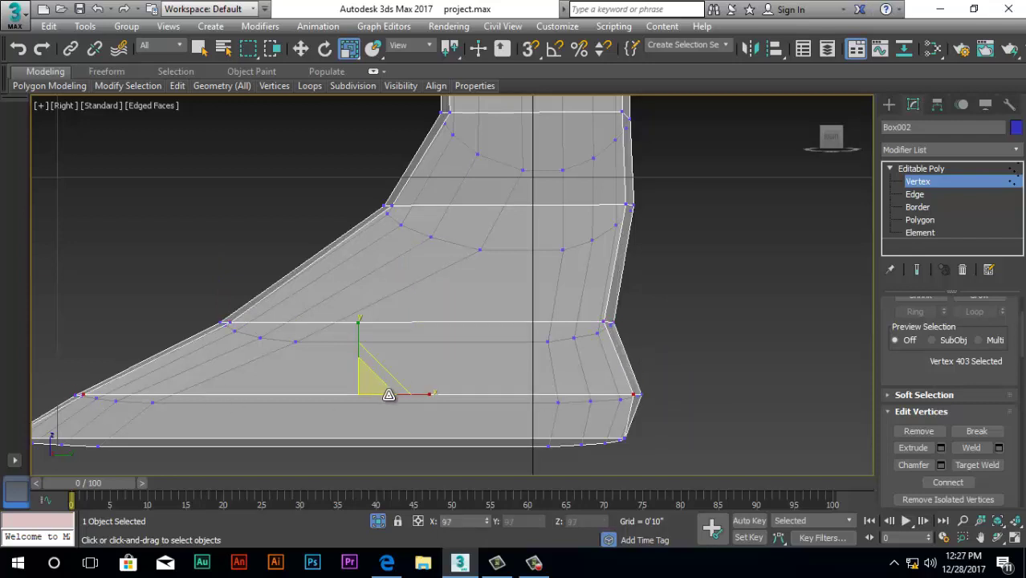
scroll(591, 439, "up", 2)
middle_click_drag(591, 439, 632, 417)
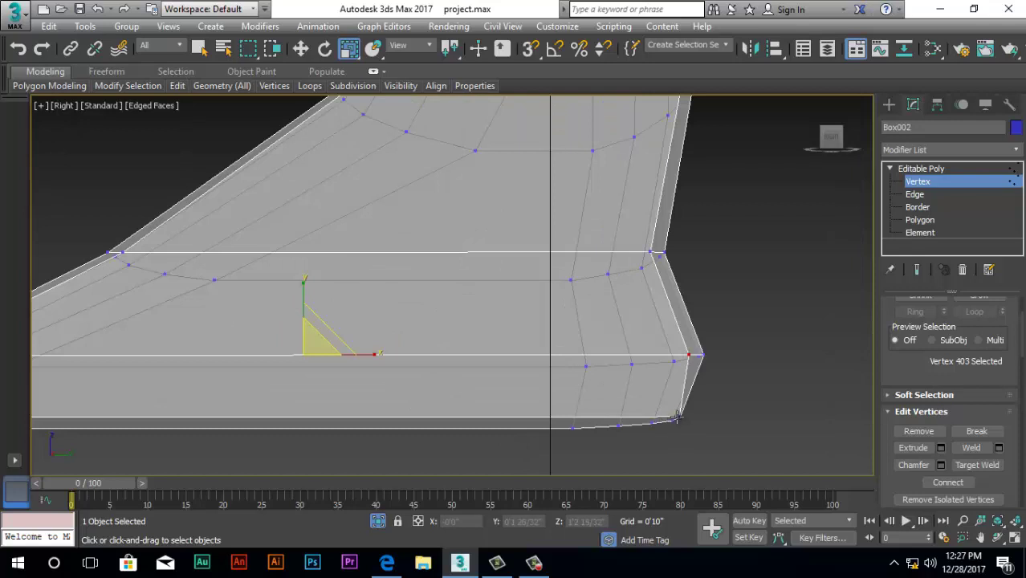
left_click(676, 416)
scroll(711, 376, "down", 2)
left_click(74, 404, "ctrl")
left_click_drag(435, 403, 432, 403)
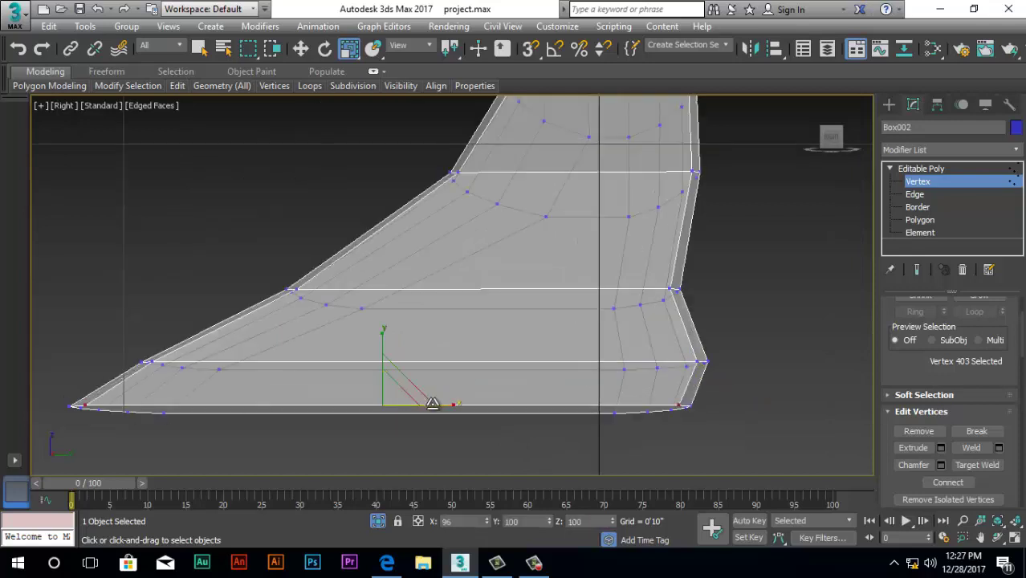
scroll(464, 390, "down", 8)
Select the horizontal edges across the inner strip of the leg, row by row from the upper thigh to the calf
scroll(471, 255, "up", 5)
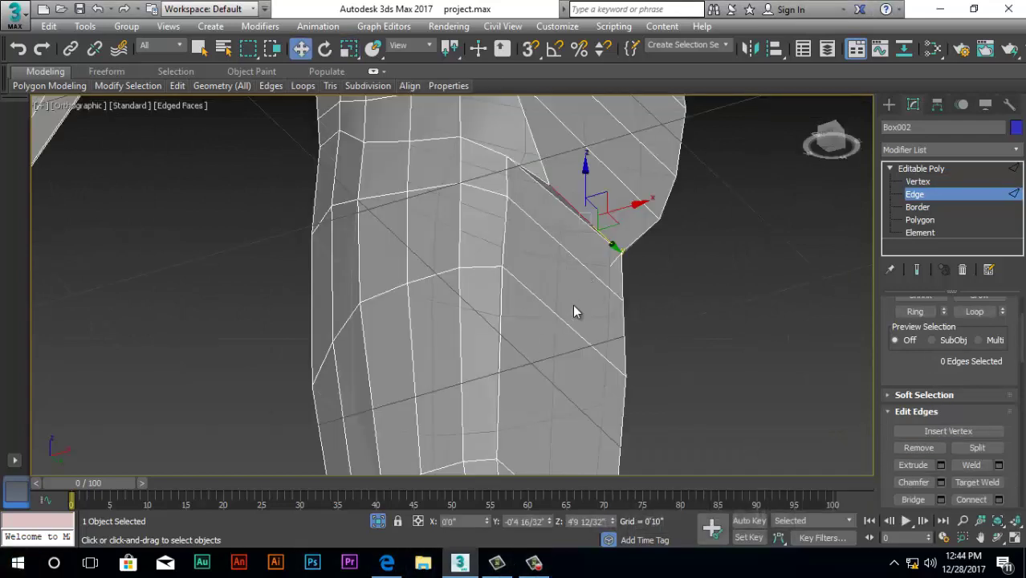
left_click(580, 268, "ctrl")
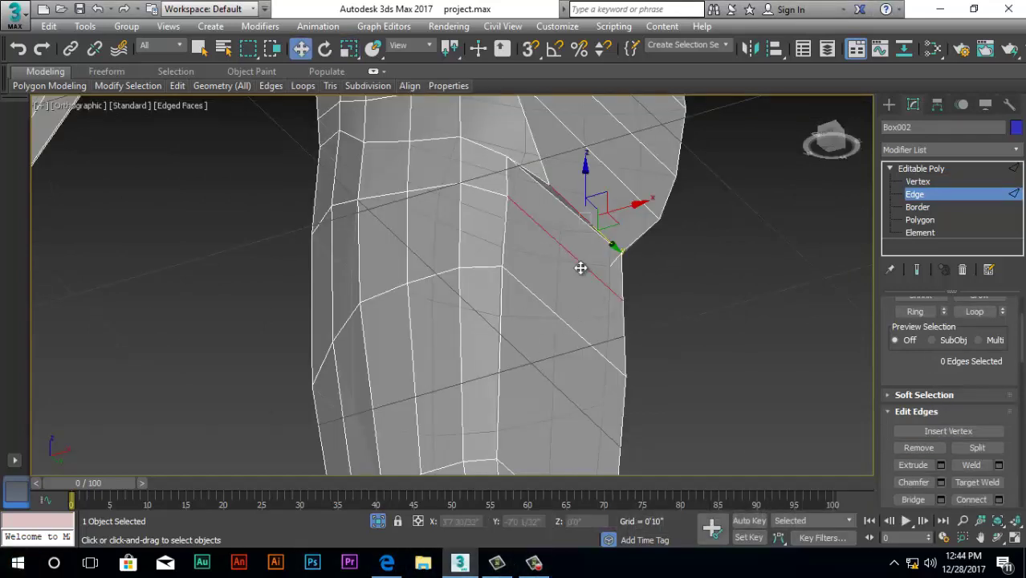
scroll(605, 305, "down", 3)
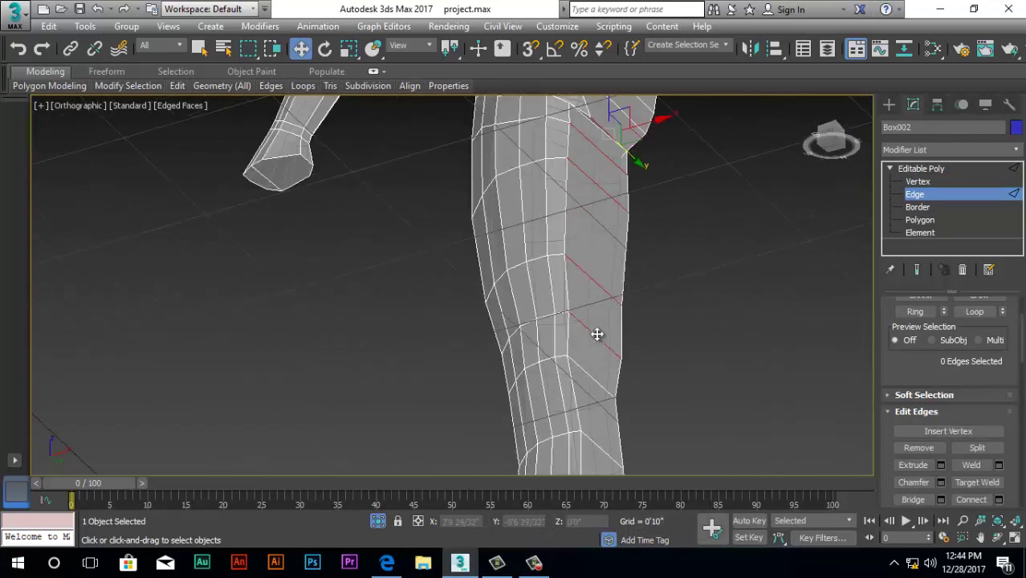
left_click(597, 381, "ctrl")
left_click(599, 449, "ctrl")
scroll(598, 449, "down", 3)
middle_click_drag(602, 462, 508, 206)
scroll(508, 206, "up", 4)
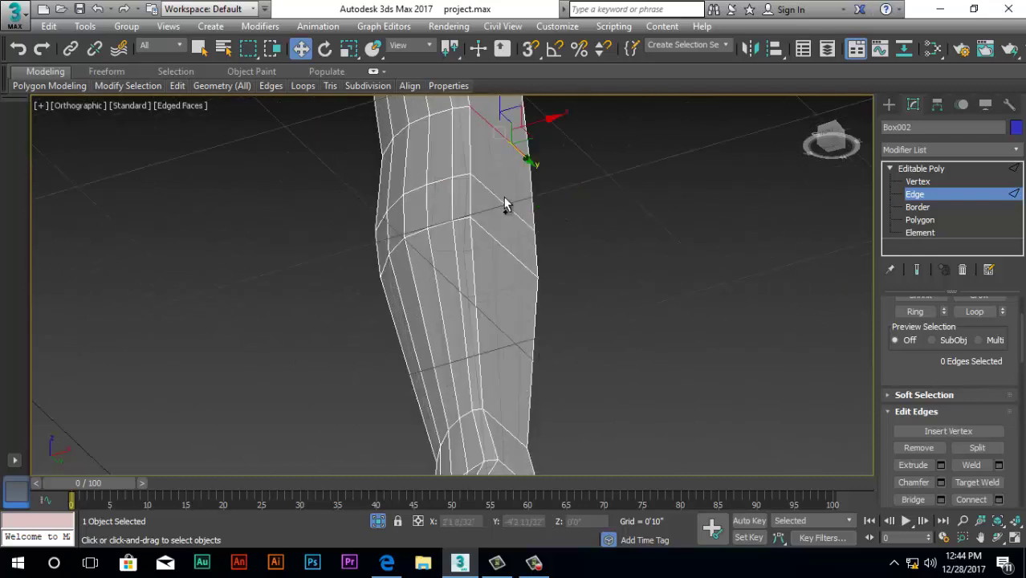
left_click(506, 206, "ctrl")
left_click(505, 246, "ctrl")
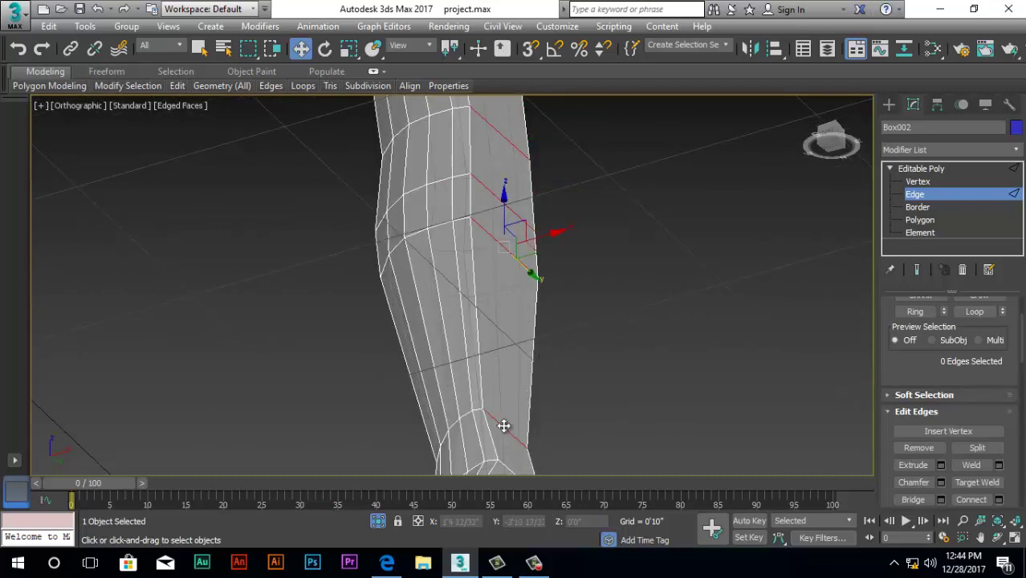
Extend the edge selection down the inner ankle and foot to the sole and check it along the whole leg
scroll(503, 426, "down", 3)
middle_click_drag(504, 425, 481, 332)
scroll(481, 334, "up", 3)
left_click(492, 370, "ctrl")
left_click(481, 394, "ctrl")
left_click(472, 425, "ctrl")
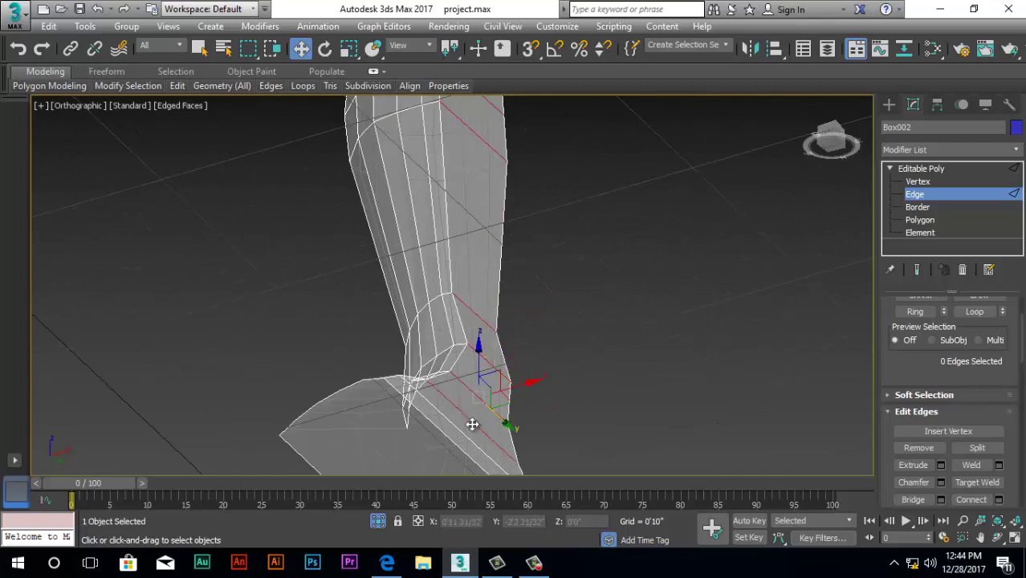
left_click(459, 444)
scroll(459, 345, "down", 4)
middle_click_drag(459, 345, 495, 258, "alt")
scroll(495, 257, "down", 4)
scroll(509, 157, "up", 4)
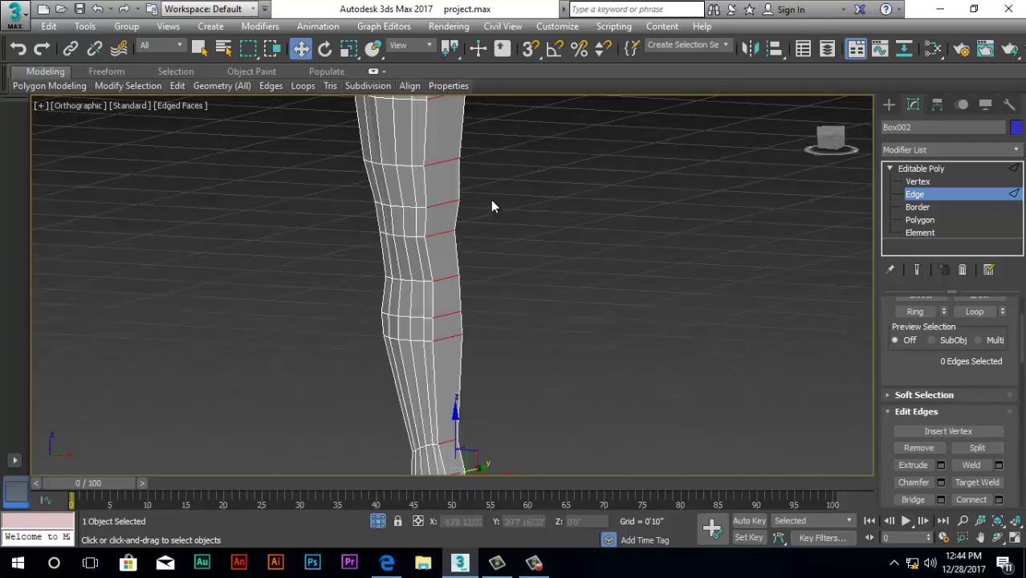
scroll(515, 205, "down", 4)
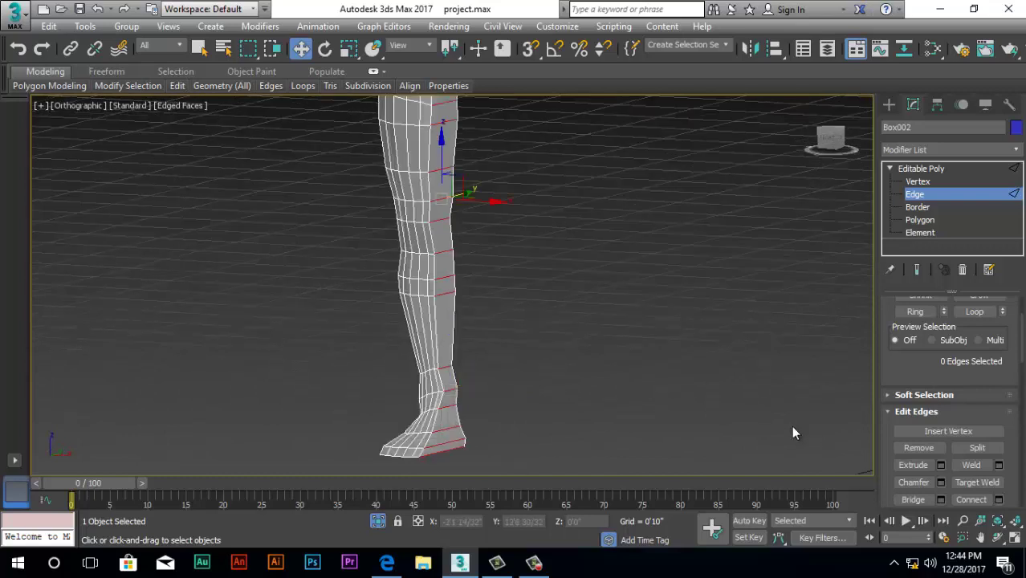
Connect the selected inner-leg edges with three segments to add vertical edge loops from thigh to foot
left_click(998, 499)
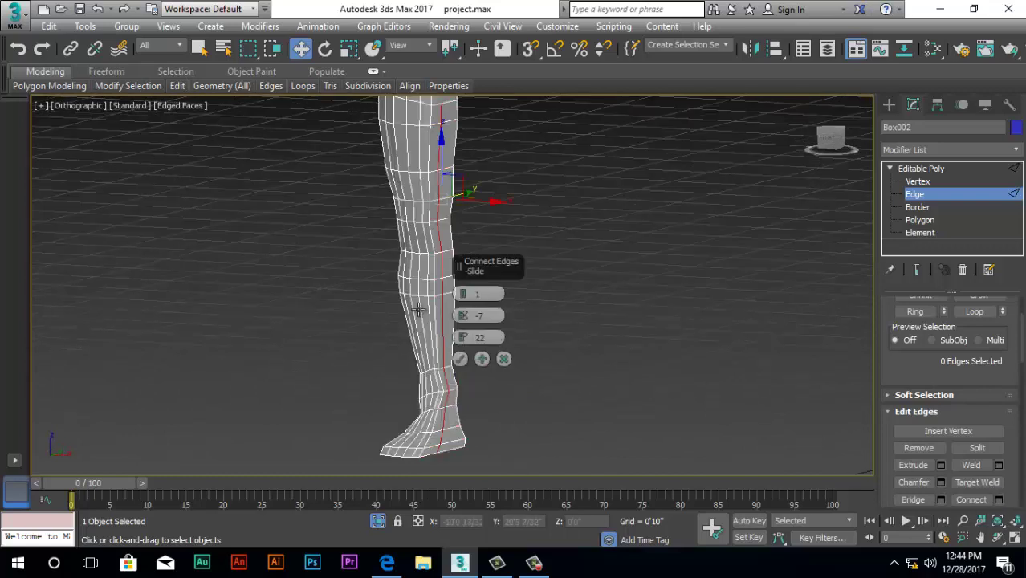
left_click(465, 292)
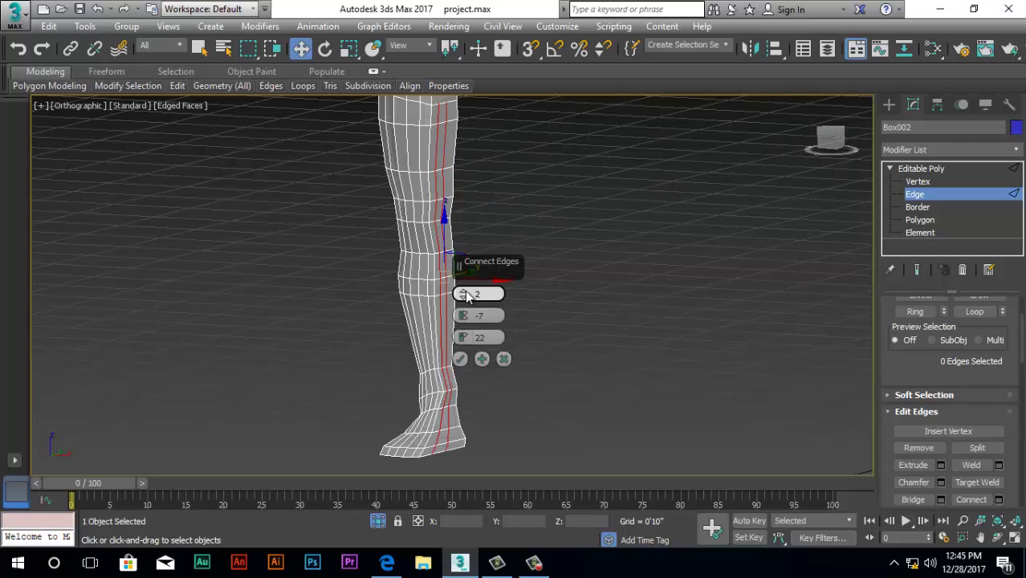
left_click(460, 359)
Examine the new edge loops along the inner leg in the Left and Front views, up to the crotch
middle_click_drag(538, 310, 446, 145, "alt")
scroll(446, 145, "up", 3)
scroll(467, 190, "down", 6)
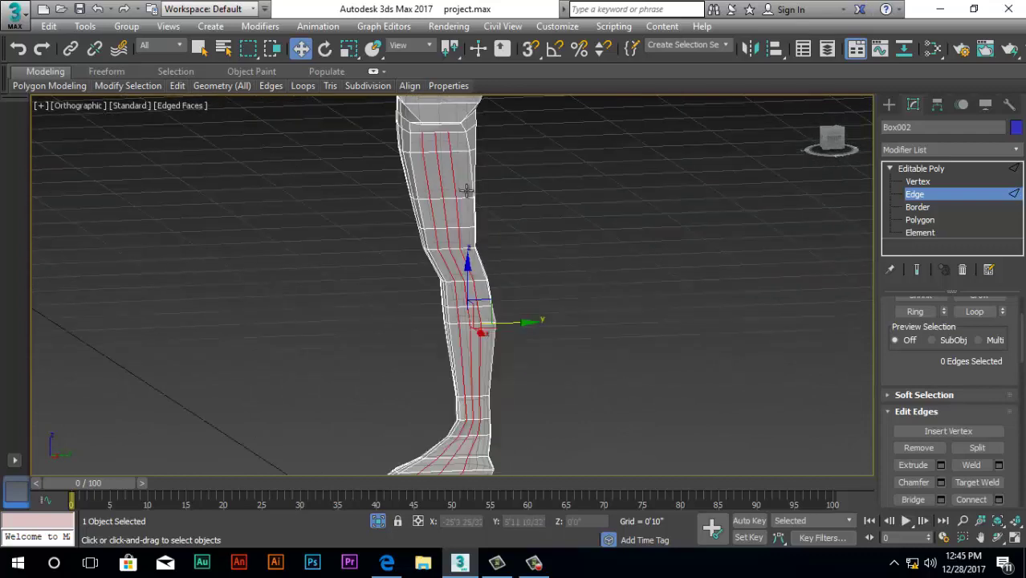
key("l")
scroll(460, 252, "down", 6)
scroll(454, 351, "up", 4)
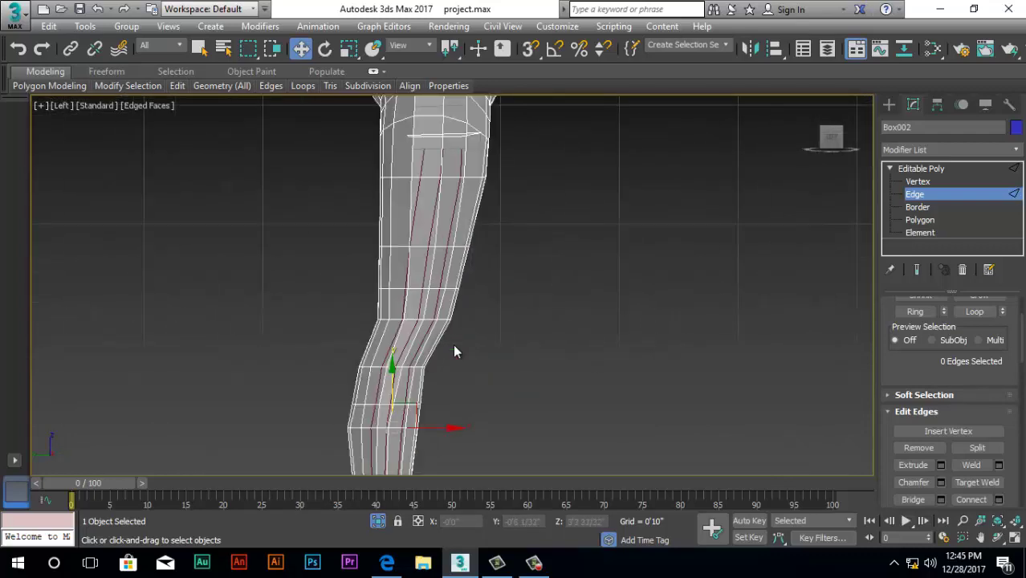
key("f")
scroll(524, 310, "up", 5)
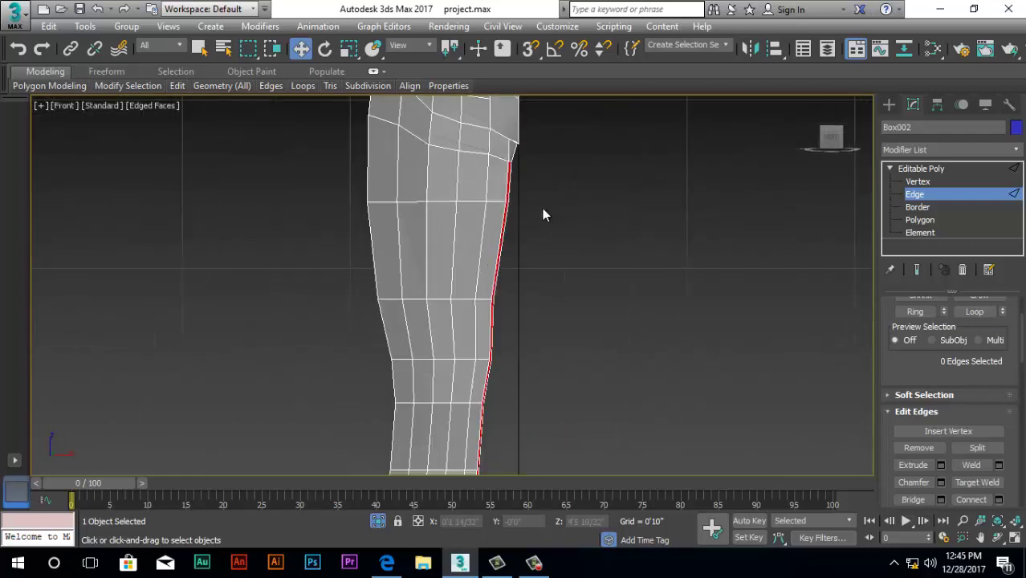
scroll(520, 241, "down", 3)
scroll(503, 415, "up", 5)
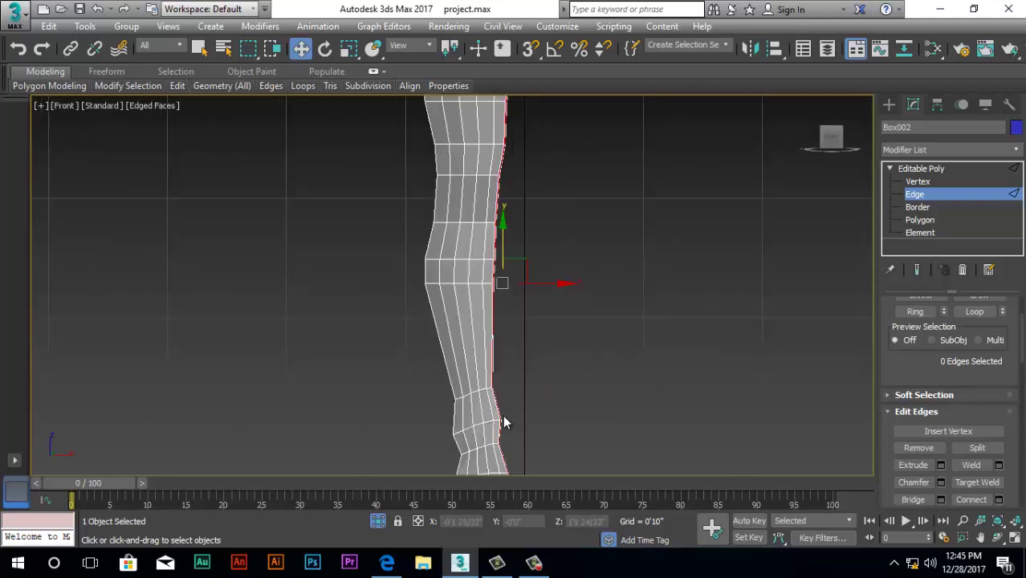
scroll(502, 415, "down", 6)
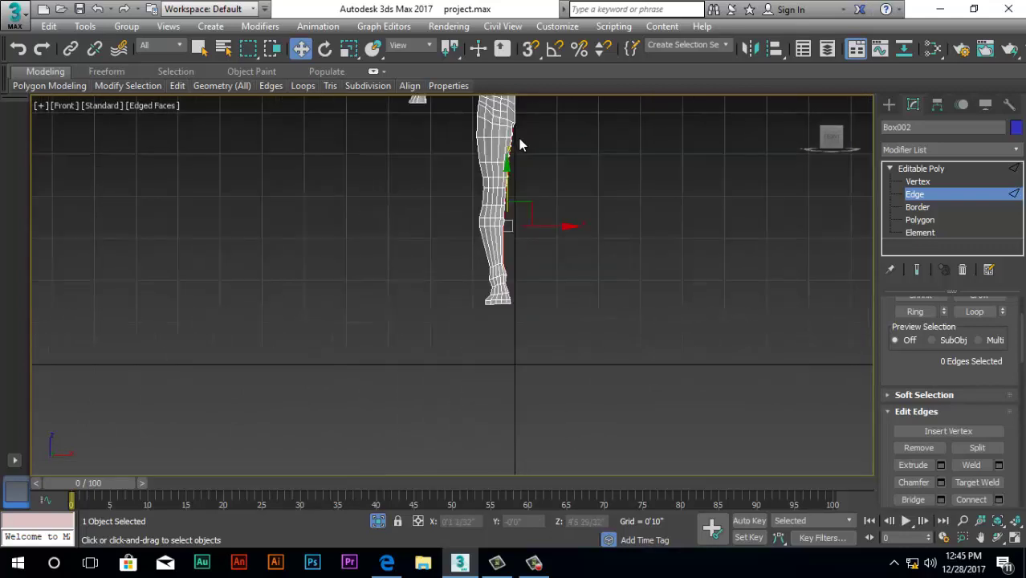
scroll(522, 144, "up", 3)
scroll(501, 154, "up", 8)
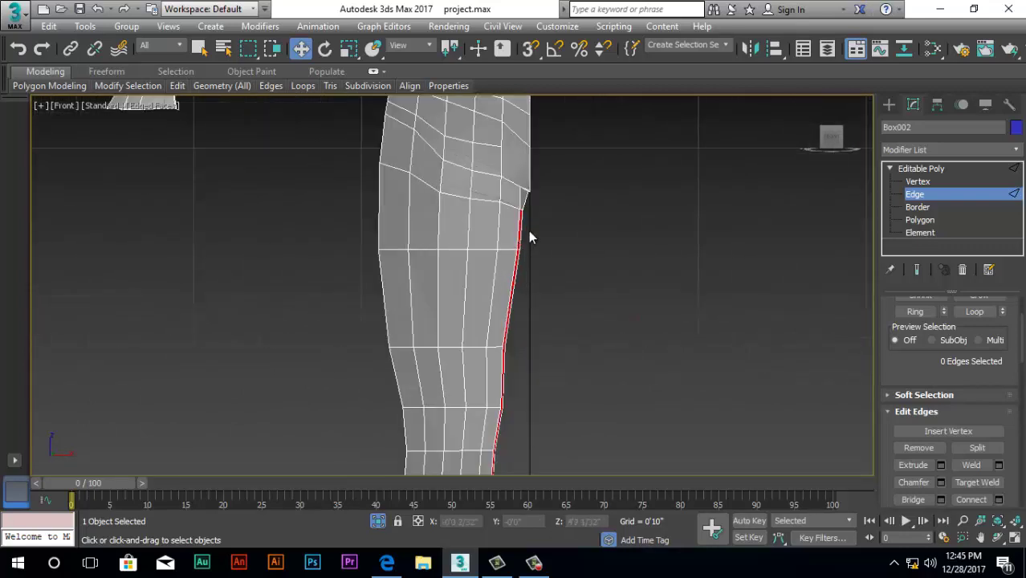
scroll(529, 193, "up", 2)
scroll(532, 231, "down", 4)
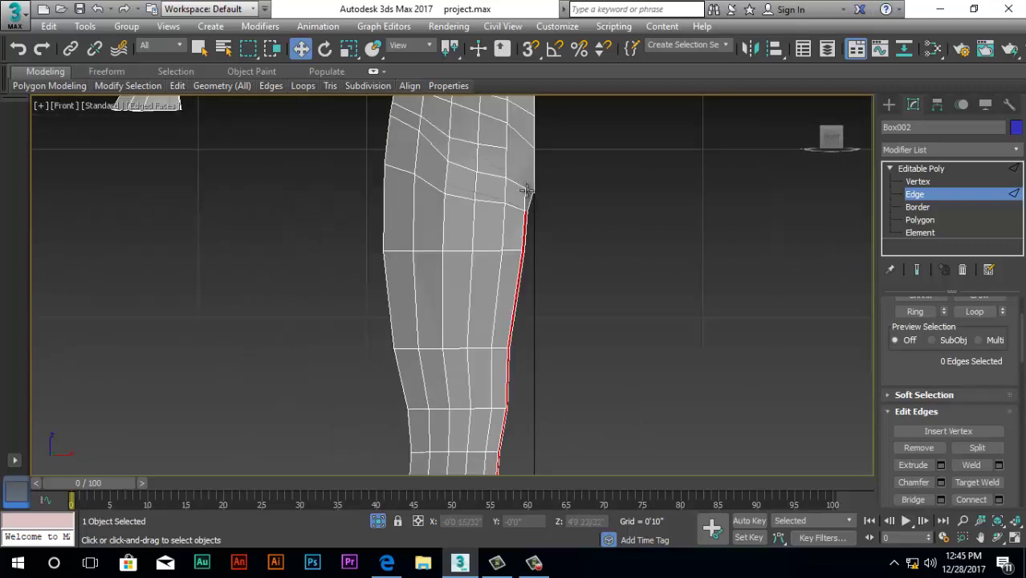
scroll(528, 195, "up", 4)
scroll(528, 195, "up", 1)
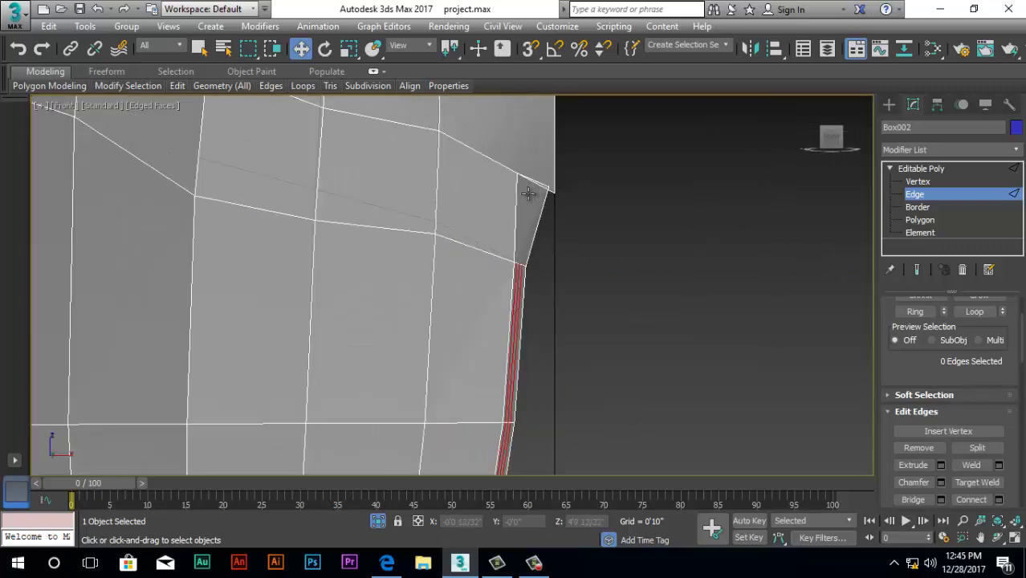
left_click(917, 182)
scroll(520, 294, "down", 2)
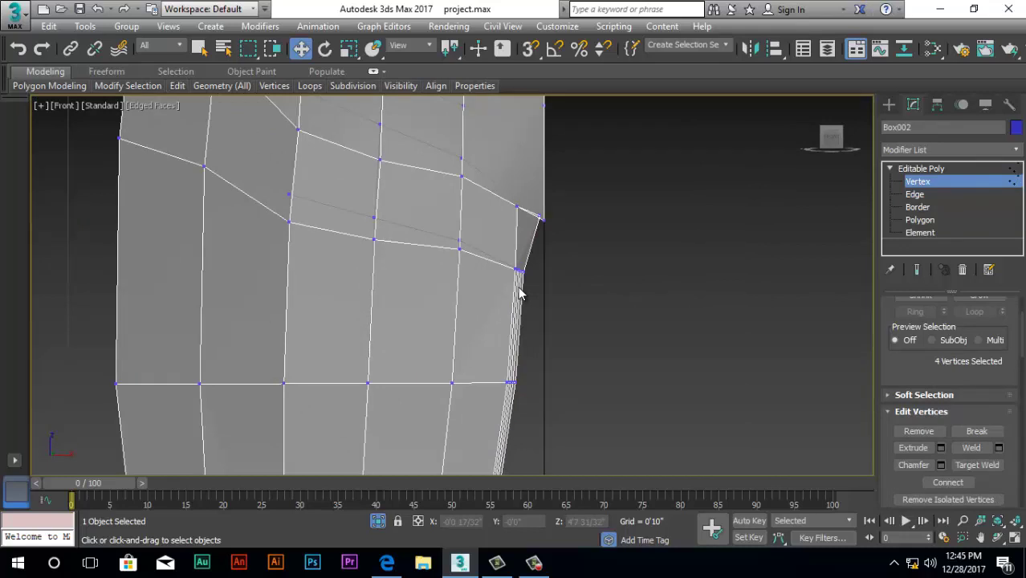
scroll(520, 293, "up", 3)
left_click_drag(531, 245, 581, 245)
scroll(562, 253, "down", 3)
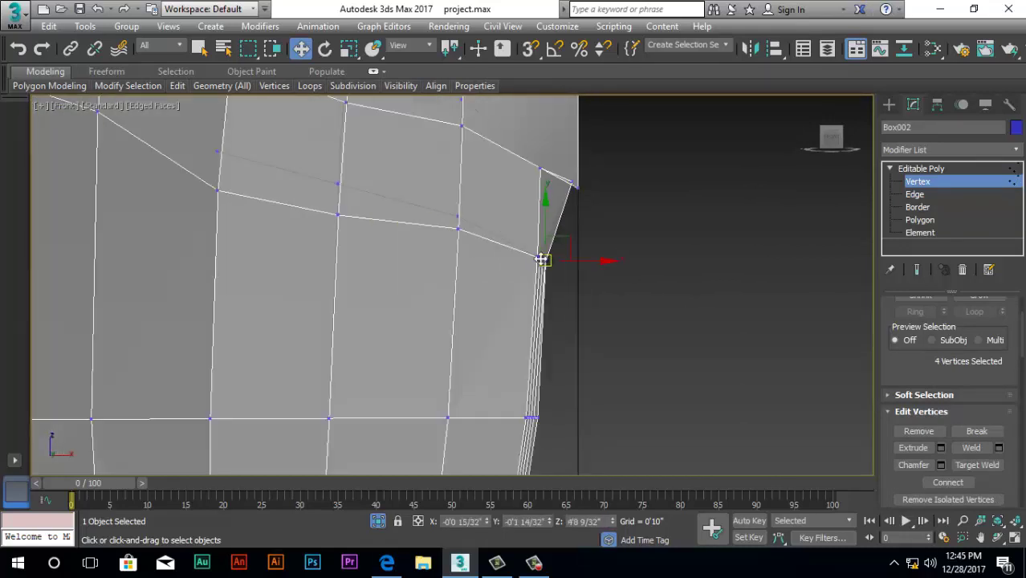
left_click(689, 240)
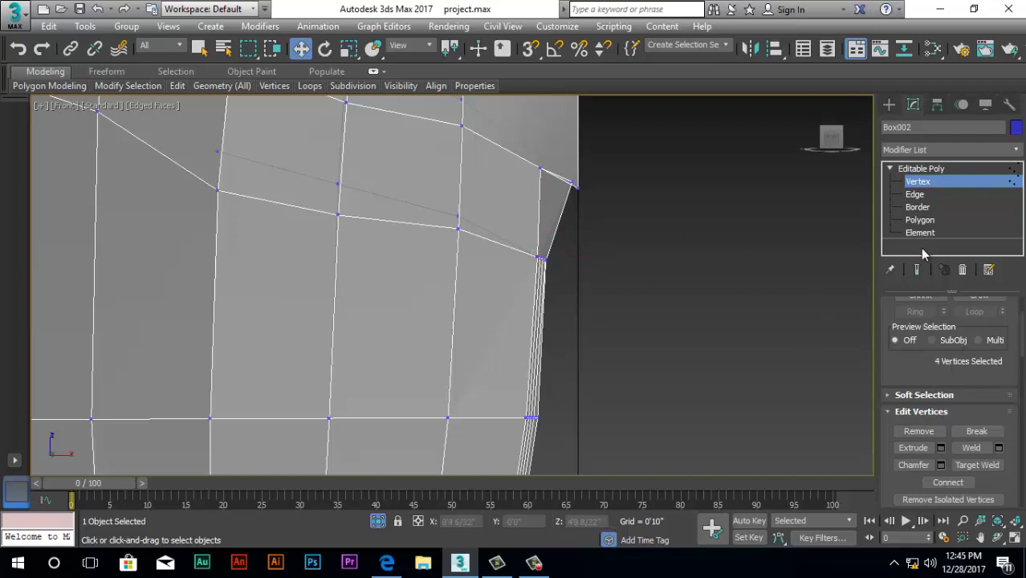
Select the front corner edge loop of the inner leg, from crotch to foot, and move it away from the centreline to X -0'2 11/32"
left_click(916, 194)
left_click(539, 204)
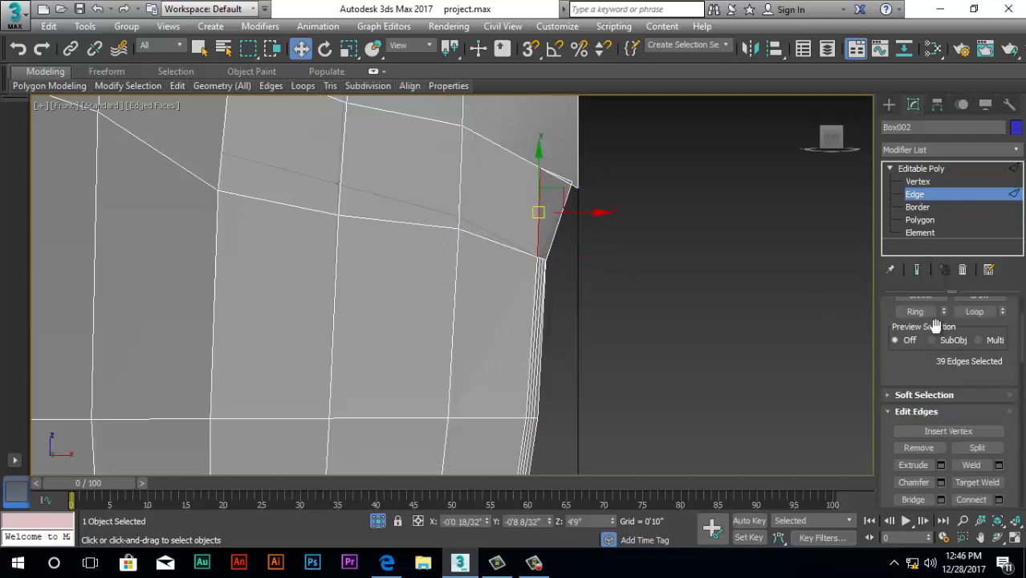
left_click(982, 312)
scroll(575, 204, "down", 4)
middle_click_drag(614, 234, 510, 226, "alt")
scroll(491, 185, "up", 3)
scroll(483, 160, "down", 10)
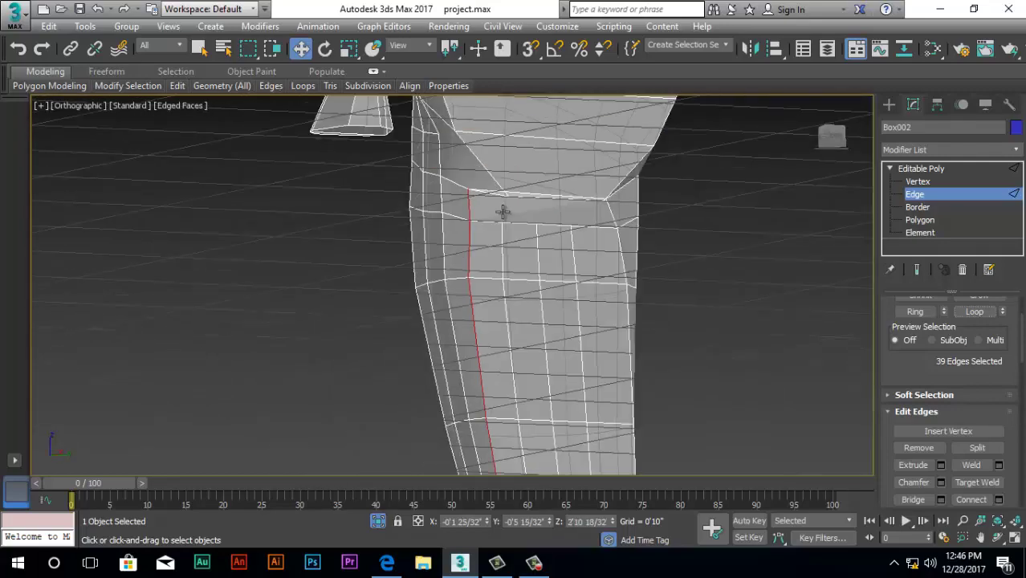
scroll(530, 411, "up", 6)
middle_click_drag(531, 413, 637, 433, "alt")
scroll(557, 261, "down", 2)
scroll(525, 418, "up", 5)
middle_click_drag(594, 391, 545, 421, "alt")
key("l")
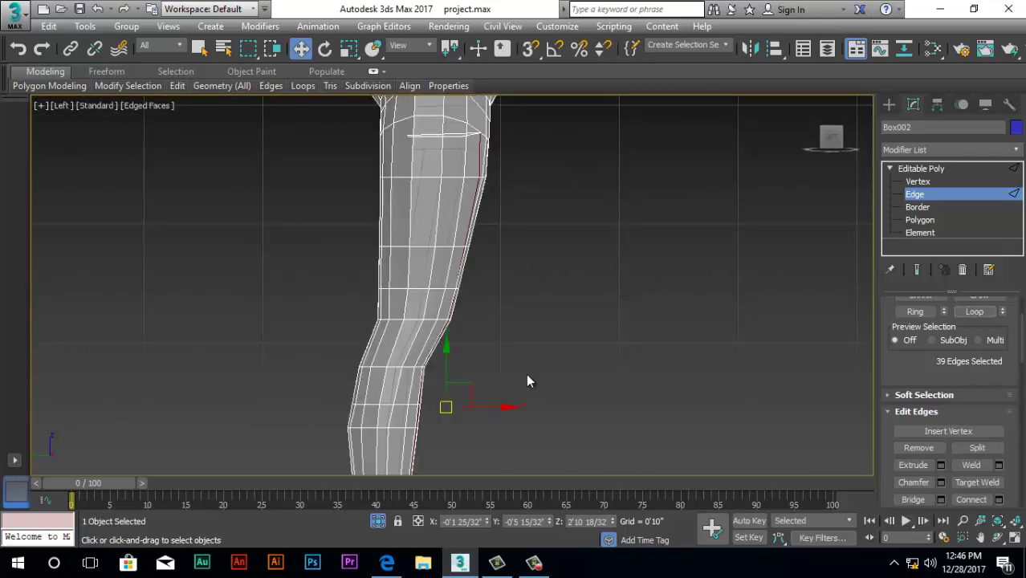
key("f")
scroll(530, 377, "down", 5)
scroll(534, 377, "up", 10)
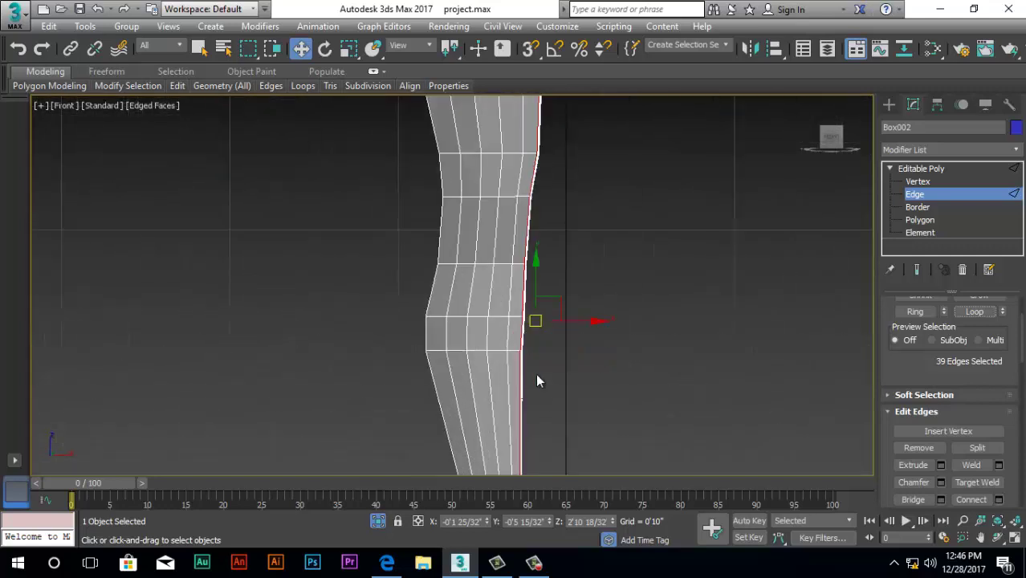
scroll(562, 345, "up", 3)
left_click_drag(586, 301, 571, 323)
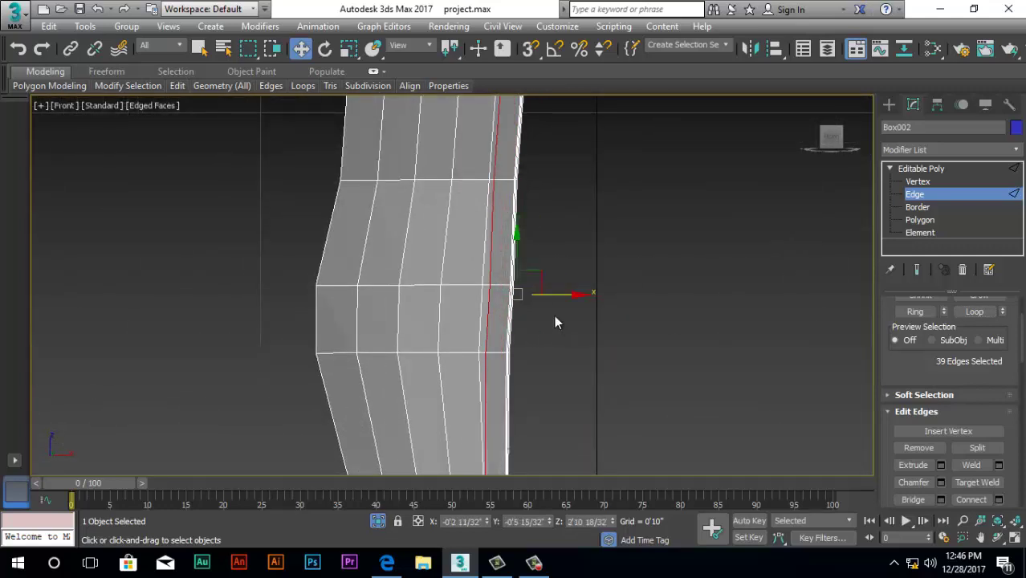
scroll(557, 322, "down", 5)
scroll(542, 439, "up", 8)
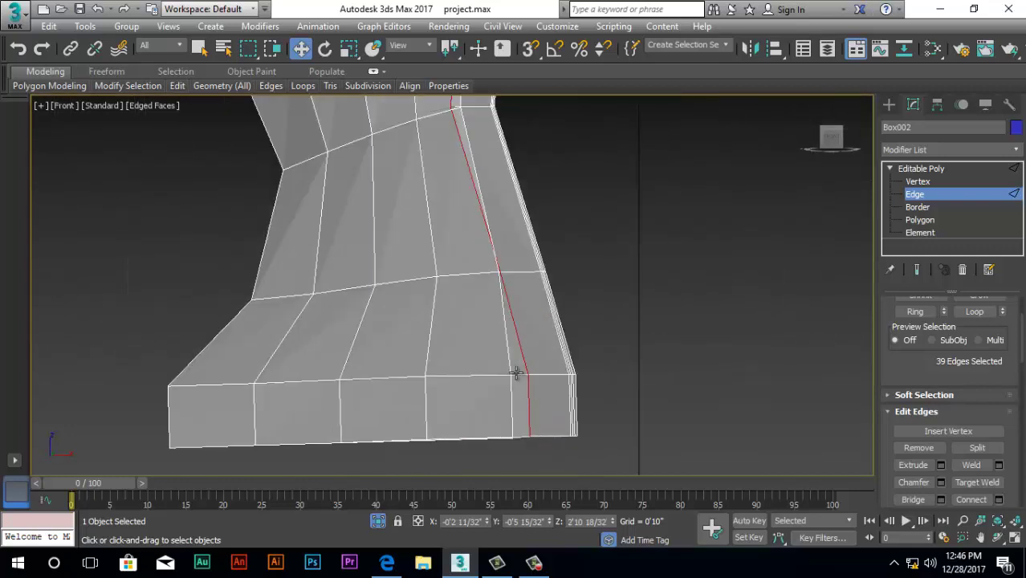
Select the neighbouring front edge loop running from the foot past the crotch and move it away from the centreline to X -0'2 30/32"
left_click(513, 379)
scroll(612, 419, "down", 4)
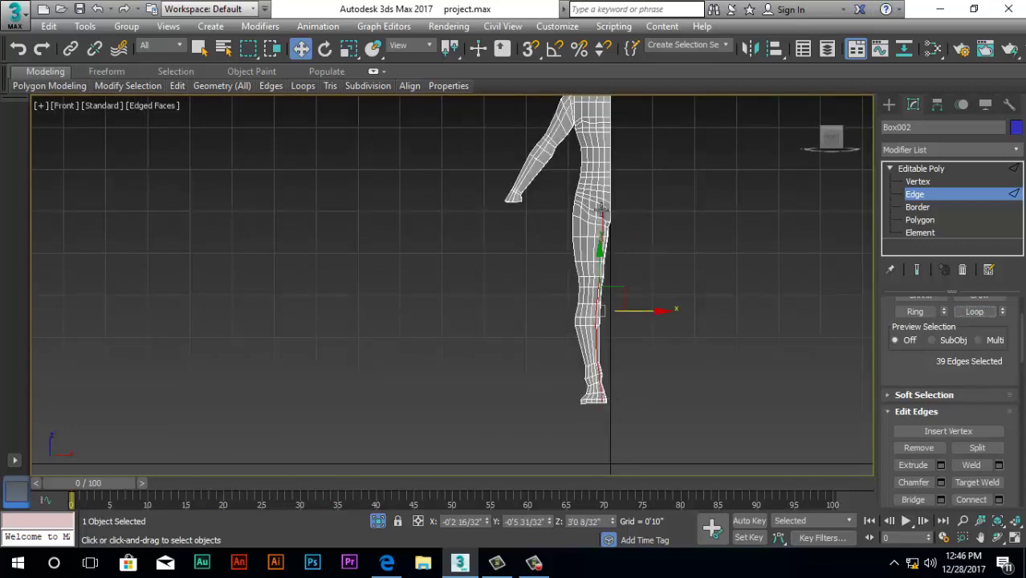
scroll(595, 248, "up", 6)
scroll(610, 297, "down", 3)
middle_click_drag(634, 358, 539, 362, "alt")
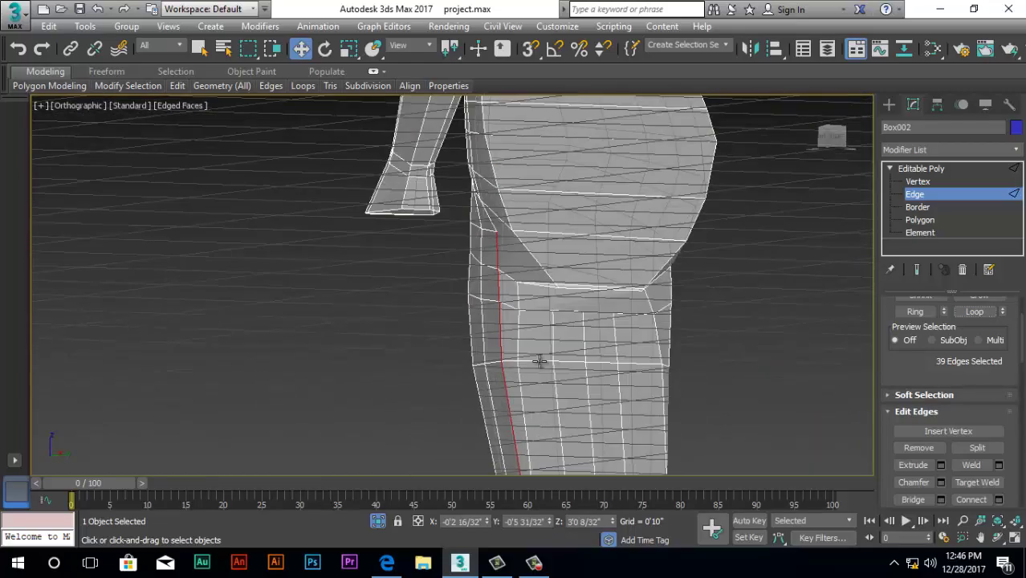
key("f")
scroll(525, 341, "up", 6)
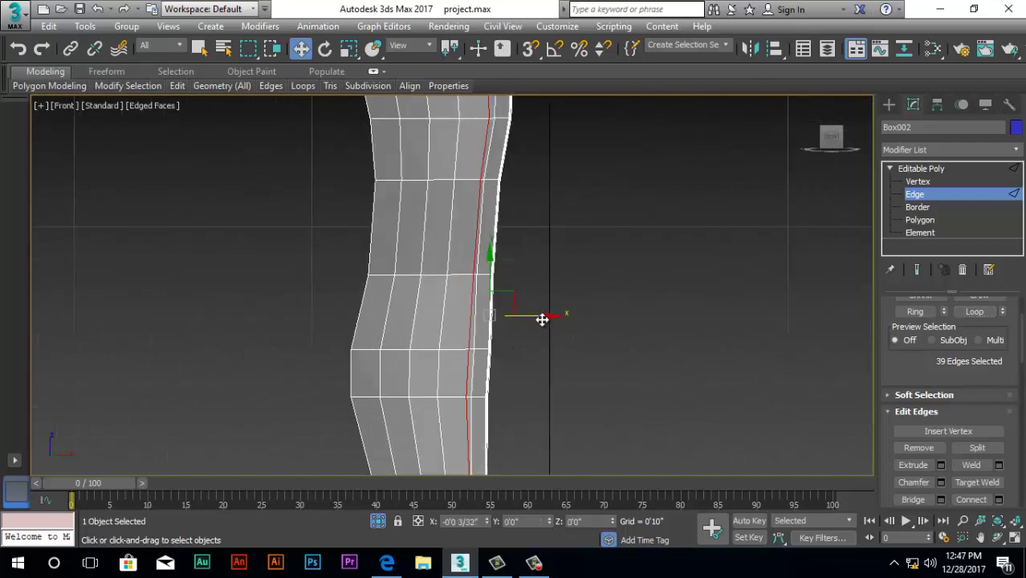
left_click_drag(541, 319, 534, 325)
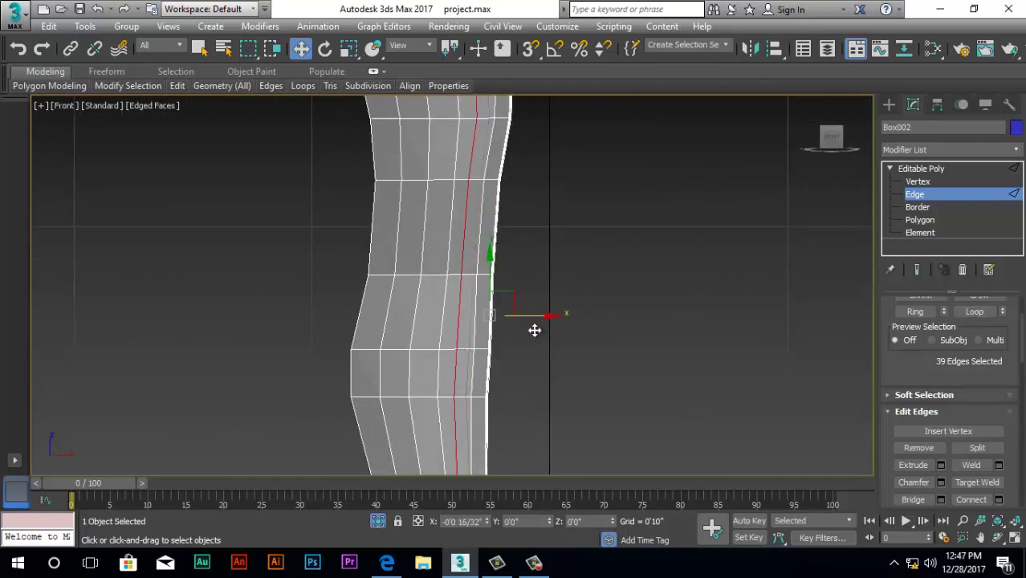
scroll(546, 290, "down", 4)
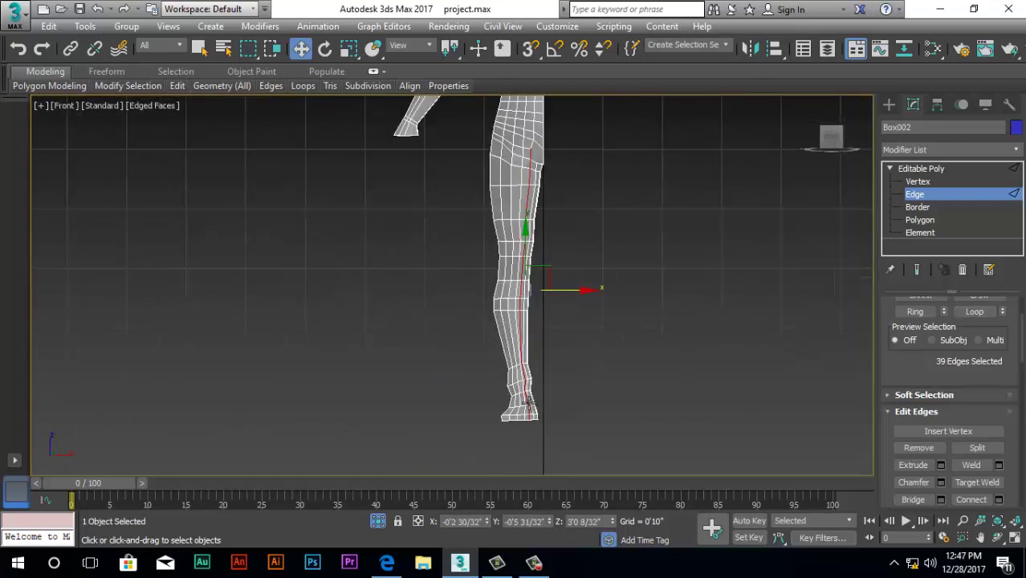
scroll(521, 401, "up", 7)
middle_click_drag(640, 439, 533, 420, "alt")
scroll(603, 298, "down", 4)
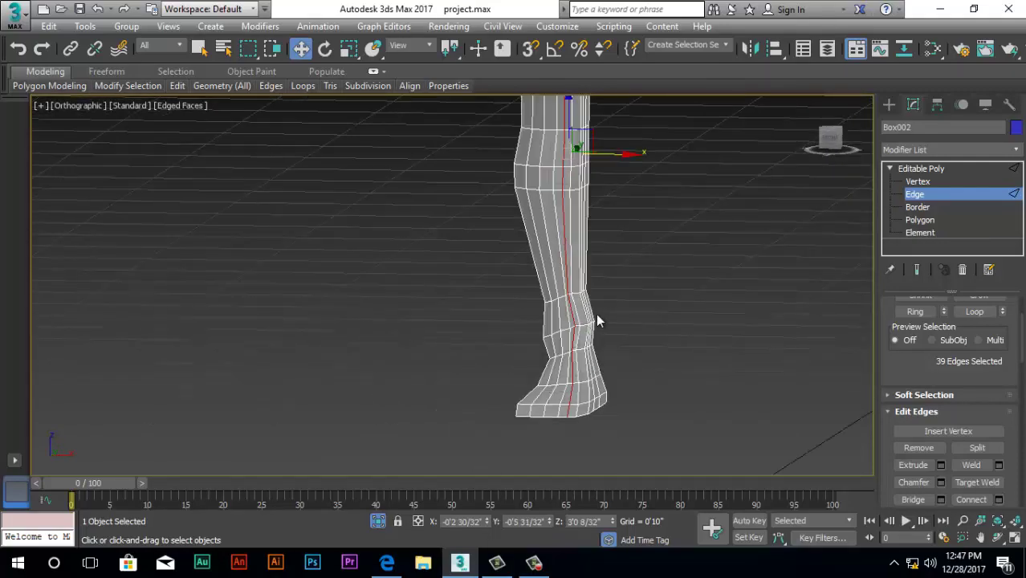
Select the frontmost of the new inner-leg edge loops and shift it slightly away from the centreline in the Front view
key("f")
scroll(592, 406, "up", 8)
scroll(620, 215, "up", 5)
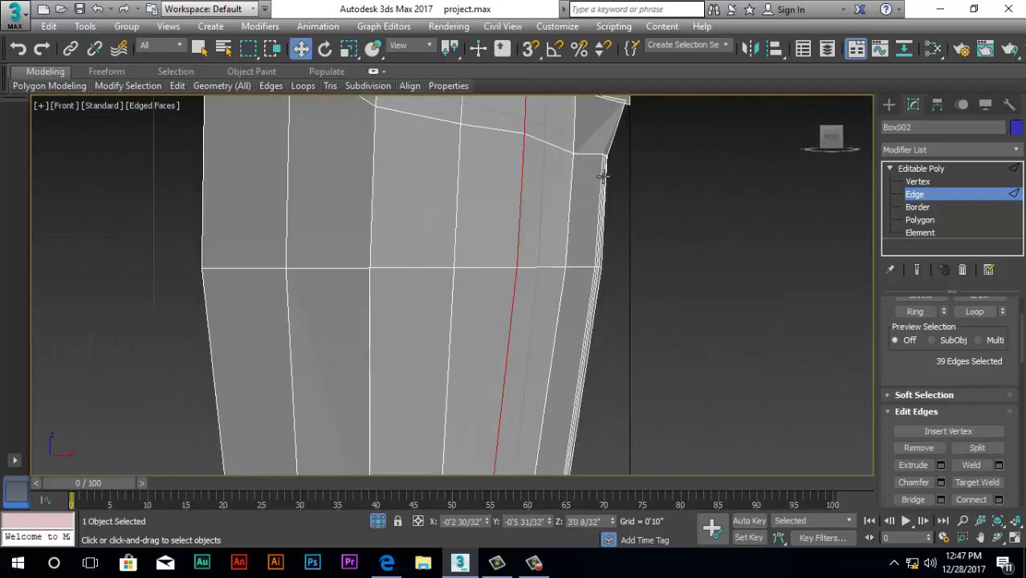
left_click(601, 166)
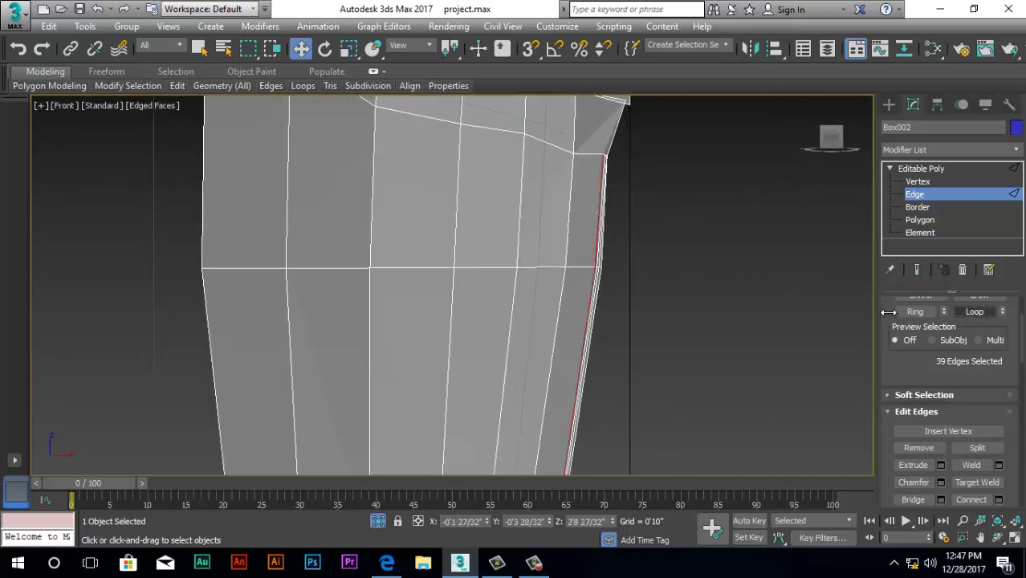
scroll(630, 305, "down", 8)
scroll(595, 377, "up", 8)
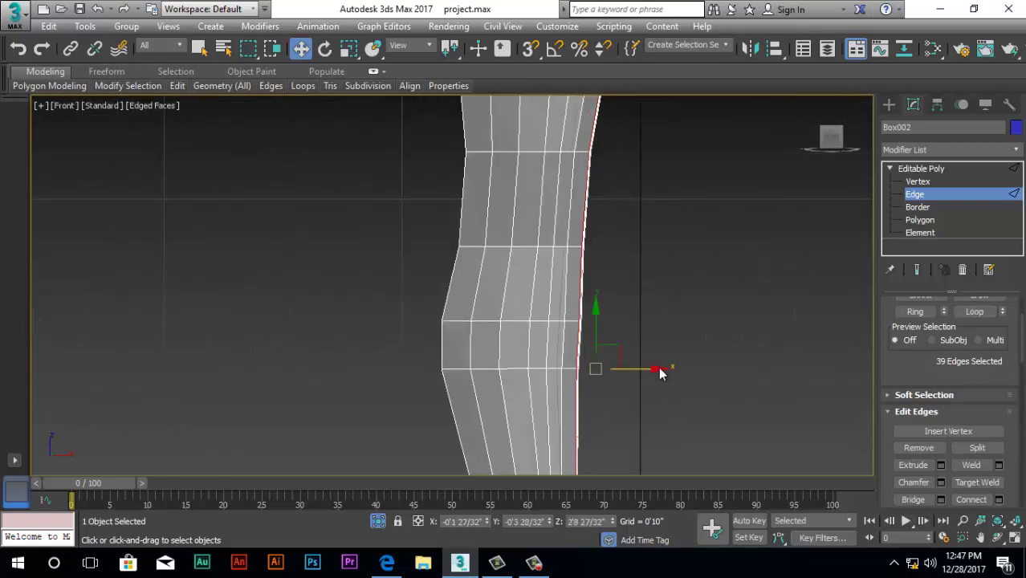
left_click(579, 351)
key("ctrl+z")
mouse_move(646, 366)
left_mouse_down()
mouse_move(645, 341)
mouse_move(629, 369)
left_mouse_up()
key("ctrl+z")
Select the rear edge loop of the inner leg up to the crotch and move it away from the centreline to X -0'1 25/32"
left_click(568, 392)
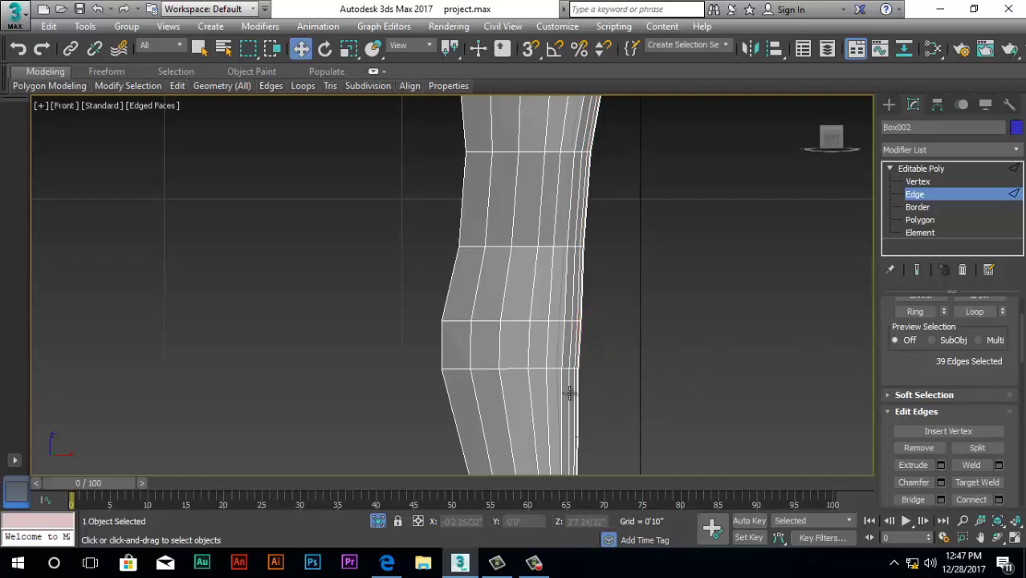
middle_click_drag(634, 399, 598, 372, "alt")
scroll(598, 371, "up", 6)
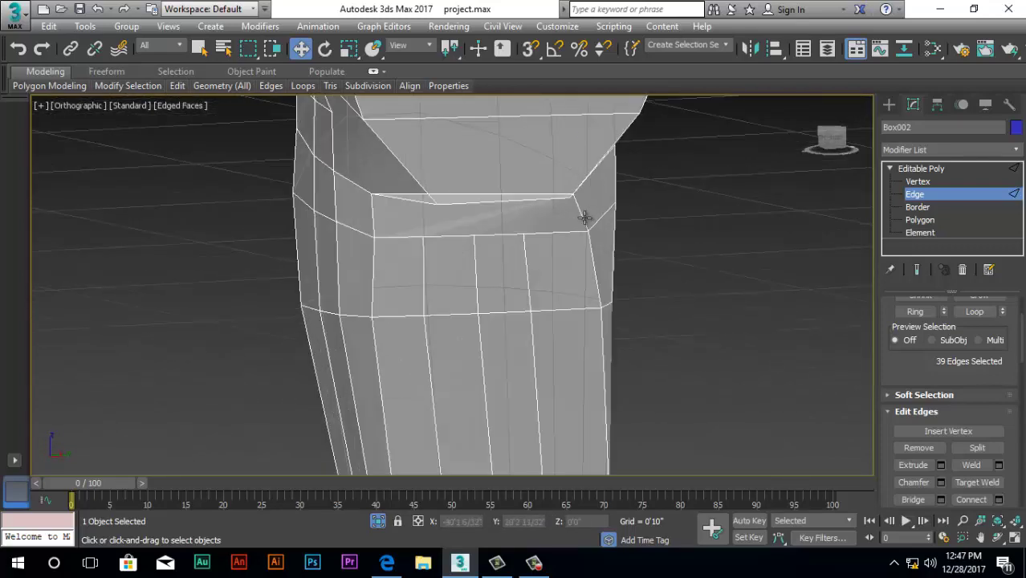
left_click(973, 311)
key("f")
scroll(587, 295, "down", 8)
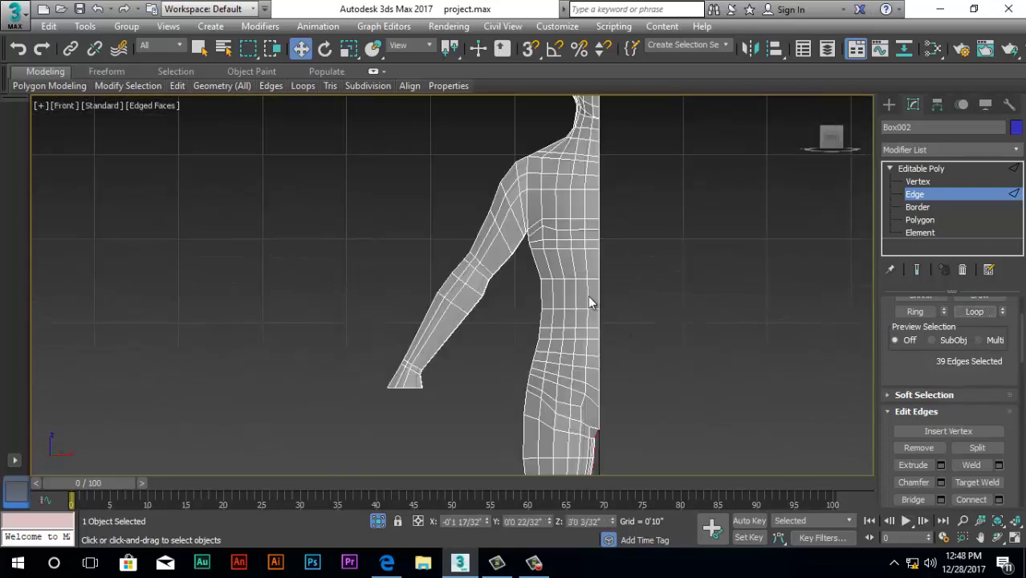
scroll(610, 384, "up", 8)
left_click_drag(712, 317, 702, 329)
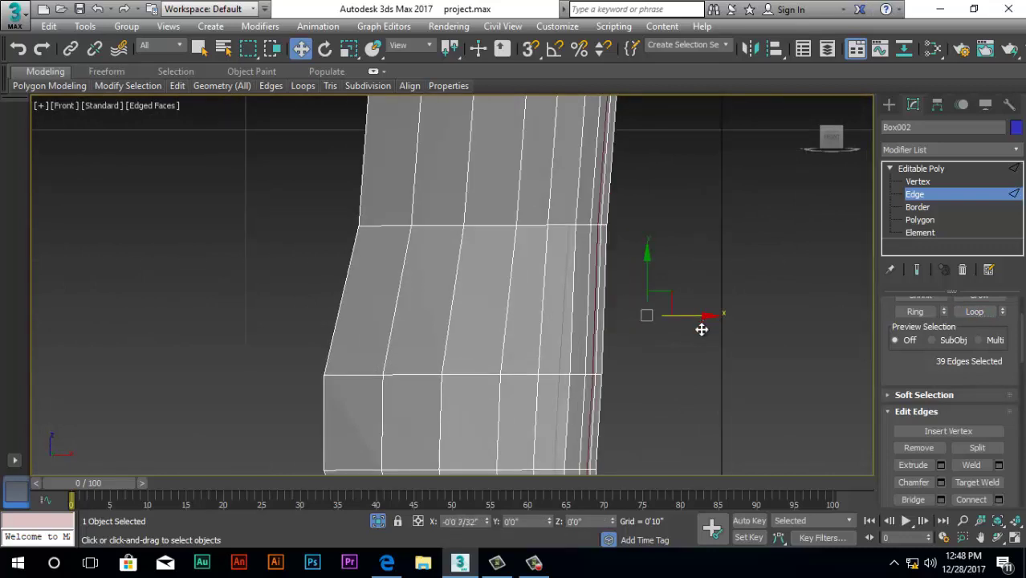
scroll(671, 321, "down", 4)
scroll(678, 185, "up", 8)
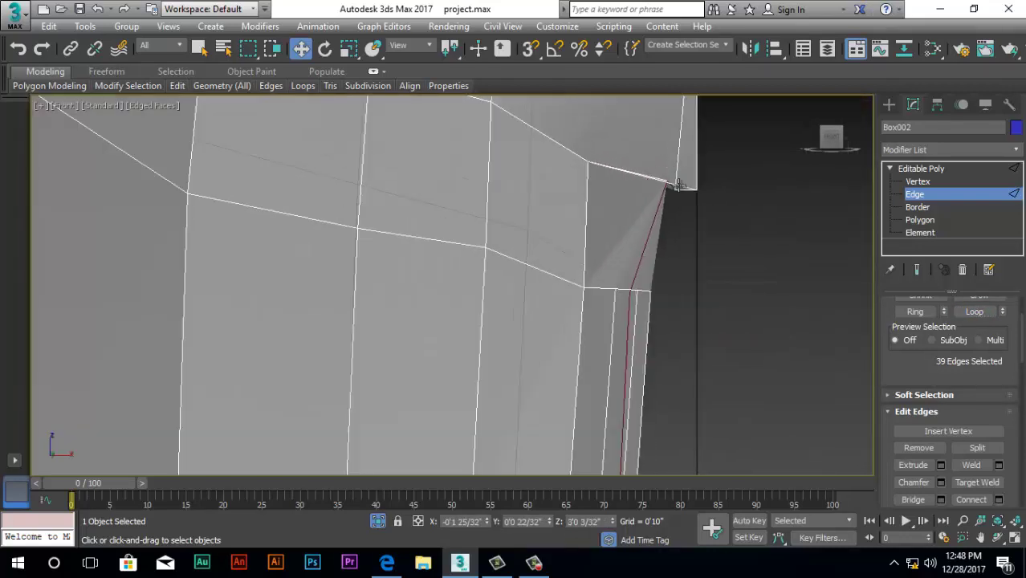
Try to move the crotch vertex beside the inner thigh onto the centreline and lower it to the bottom corner
left_click(684, 211)
scroll(719, 181, "up", 3)
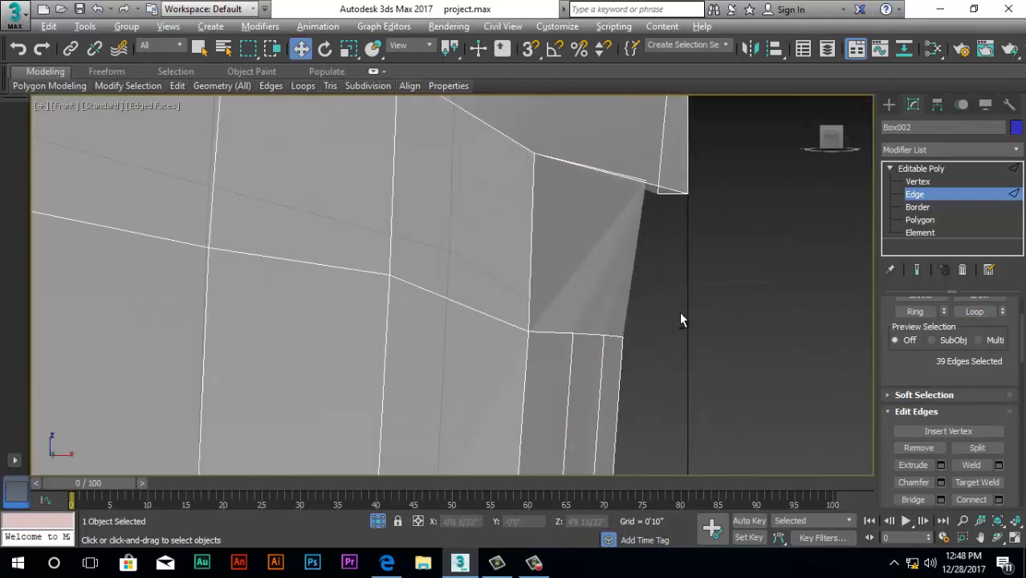
middle_click_drag(679, 319, 600, 305, "alt")
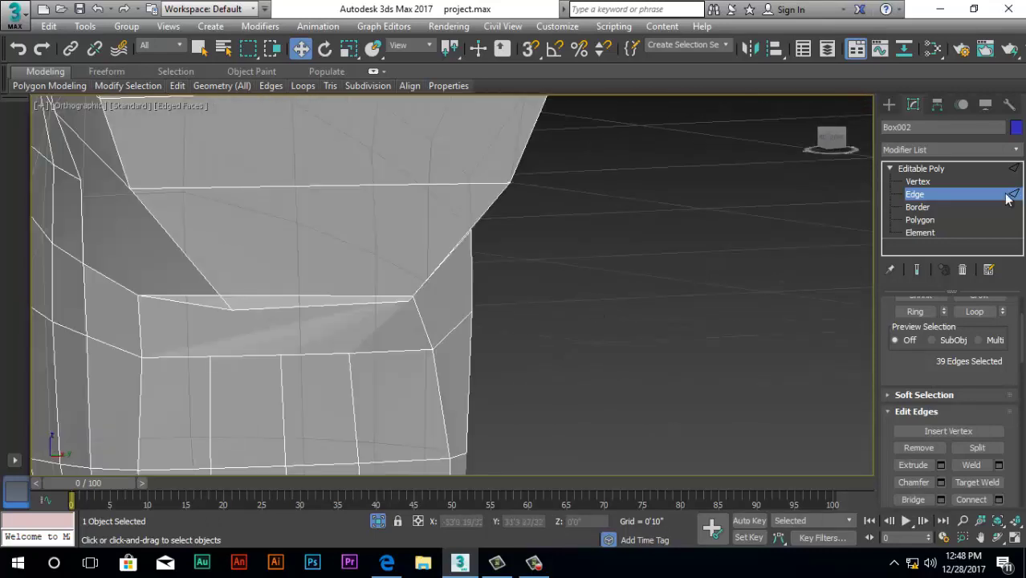
key("1")
key("f")
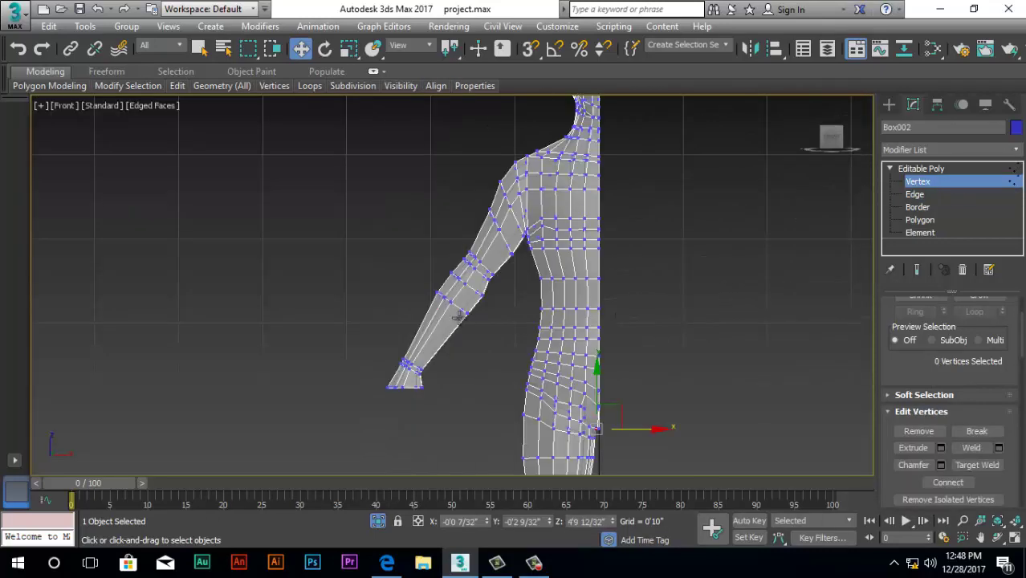
scroll(673, 370, "up", 10)
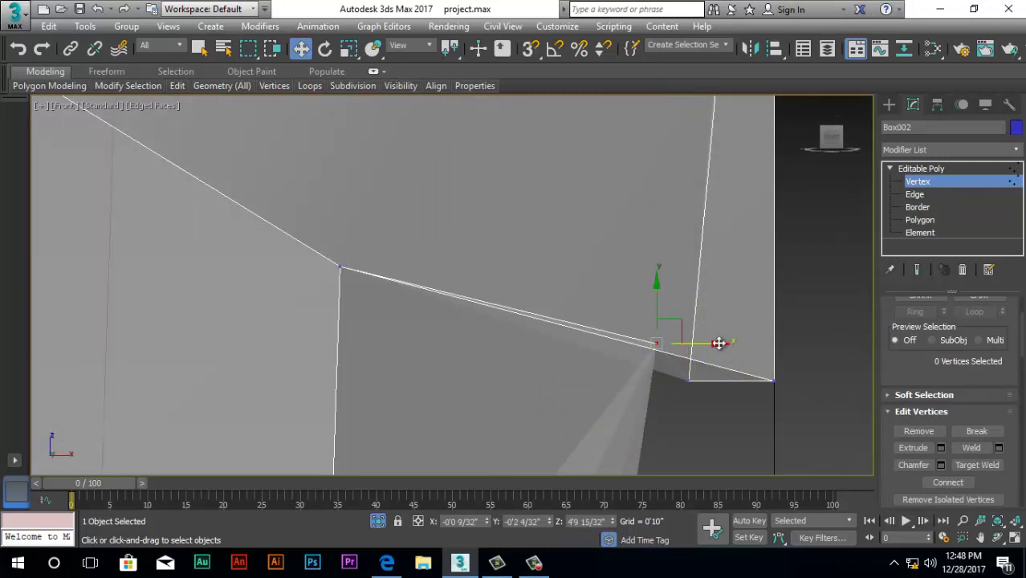
left_click_drag(718, 343, 773, 285)
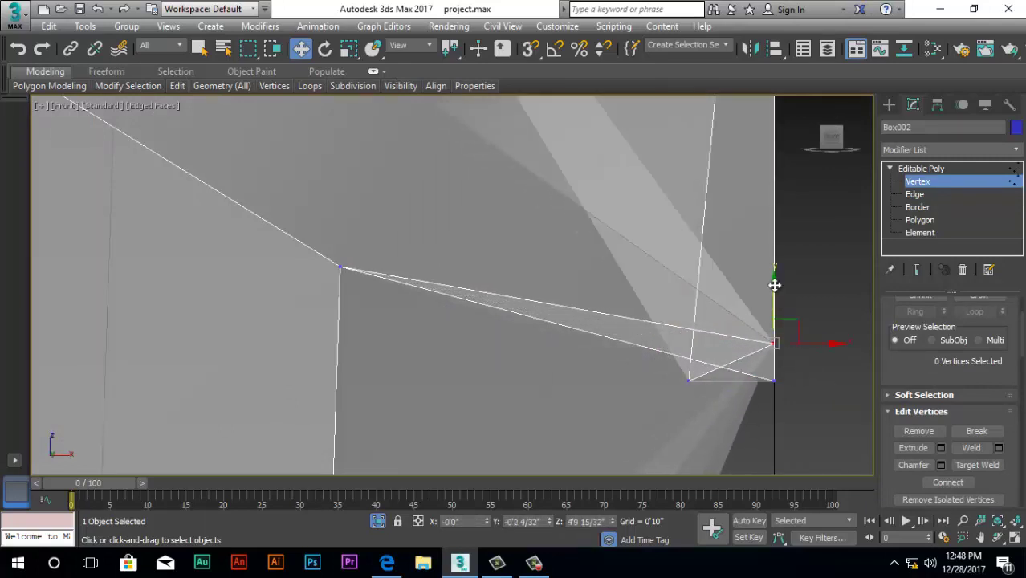
scroll(583, 346, "down", 3)
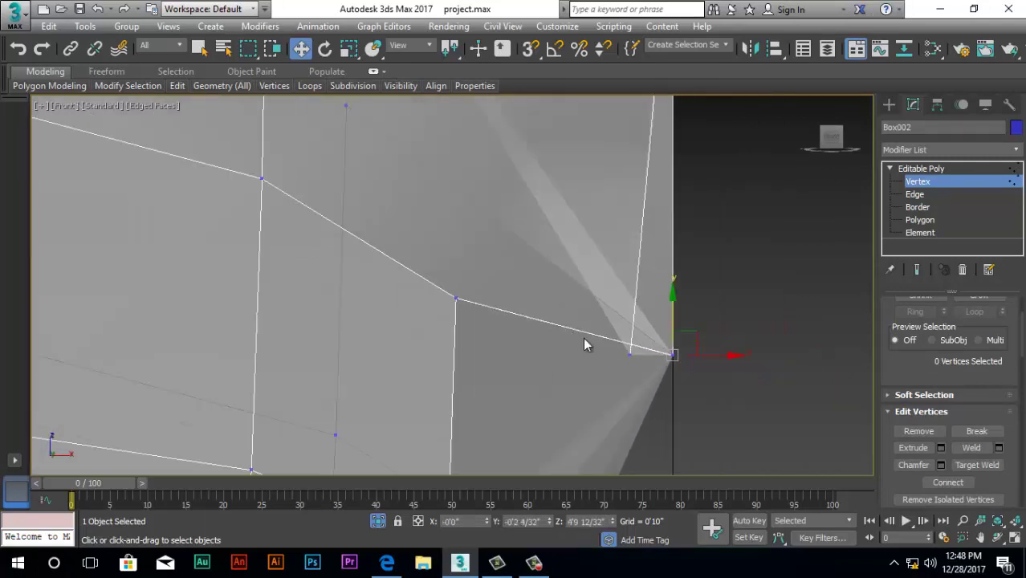
Move both crotch vertices onto the centreline at X 0 and lower the higher one to Z 4'9 11/32"
left_click(633, 356)
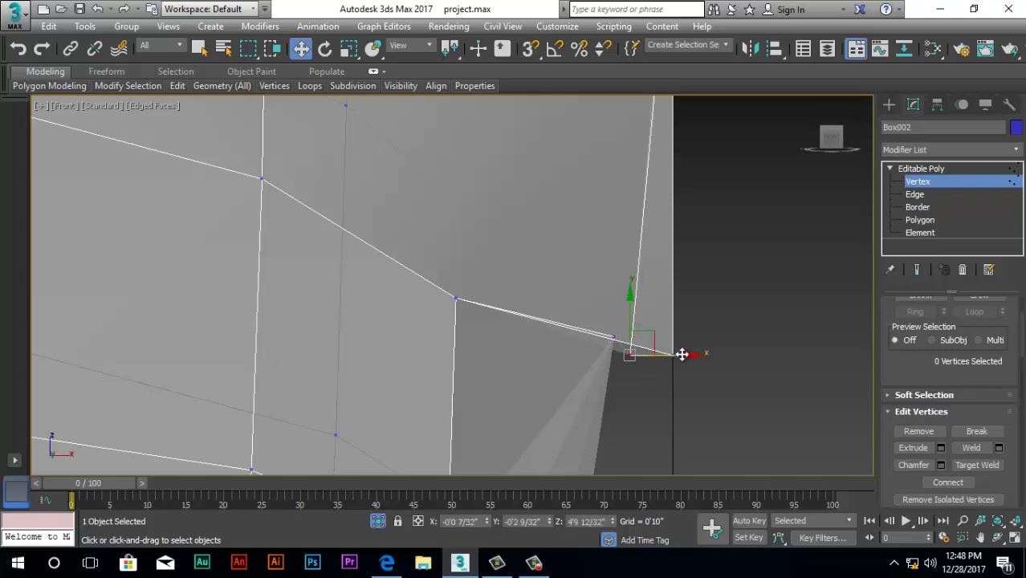
left_click_drag(682, 354, 725, 362)
left_click(614, 338)
left_click_drag(671, 283, 673, 302)
scroll(513, 283, "down", 7)
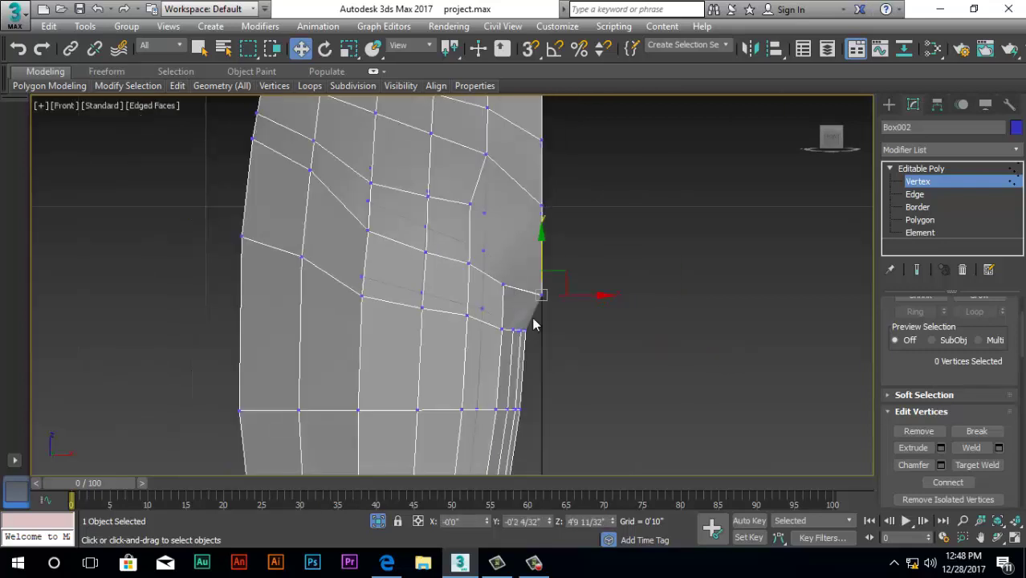
Shift the vertices of the top inner-thigh row sideways just below the crotch to reshape the join with the torso
scroll(536, 324, "up", 5)
left_click_drag(514, 359, 470, 360)
left_click_drag(579, 366, 559, 374)
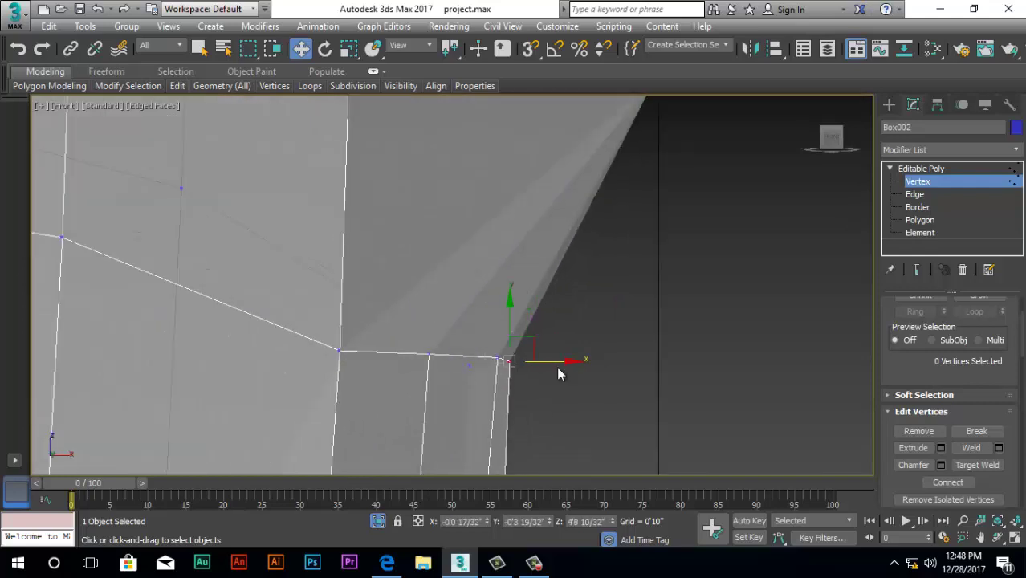
left_click(431, 354)
left_click_drag(494, 358, 505, 358)
scroll(521, 338, "down", 2)
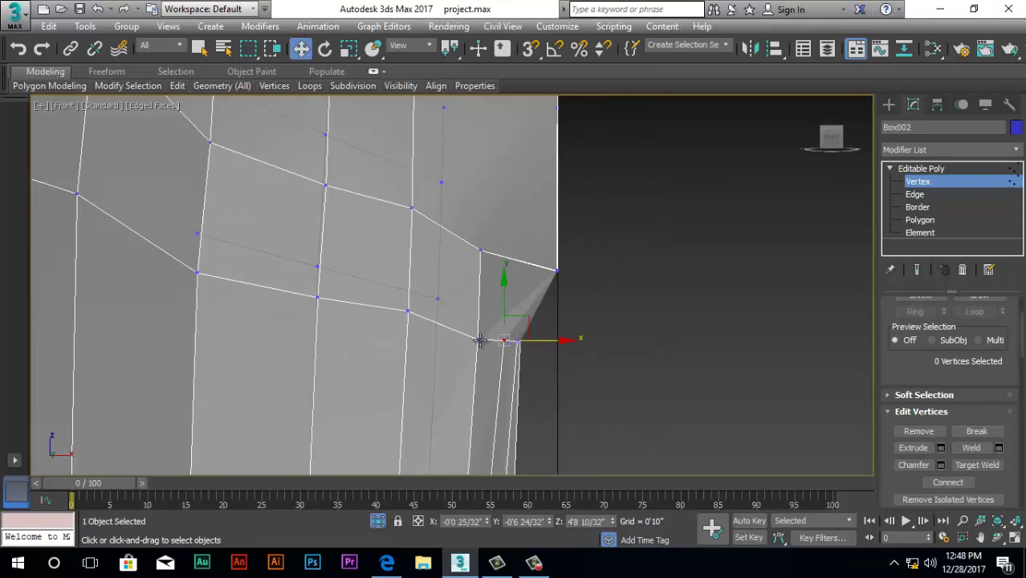
scroll(524, 305, "down", 9)
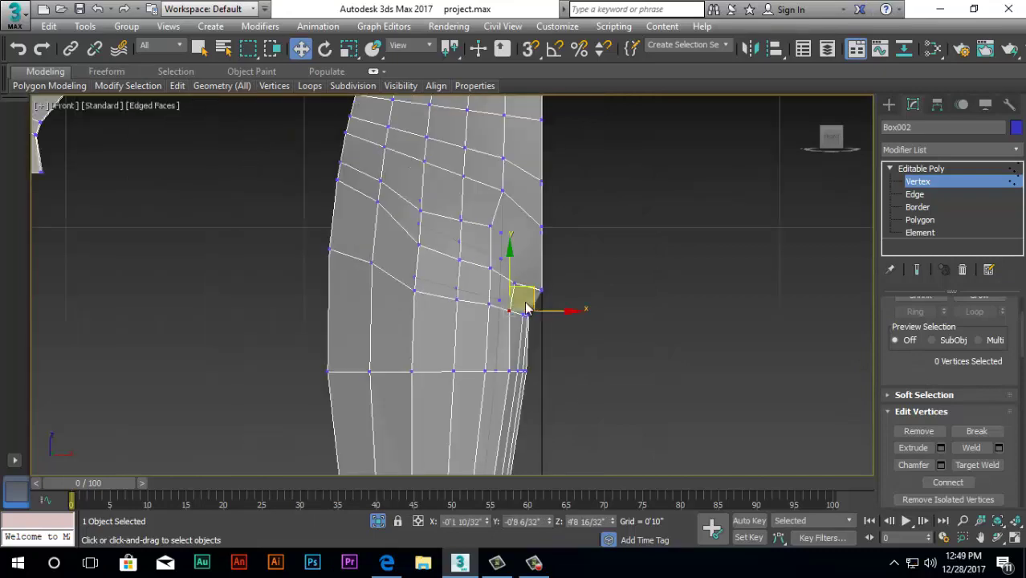
scroll(503, 366, "up", 9)
middle_click_drag(504, 345, 297, 359, "alt")
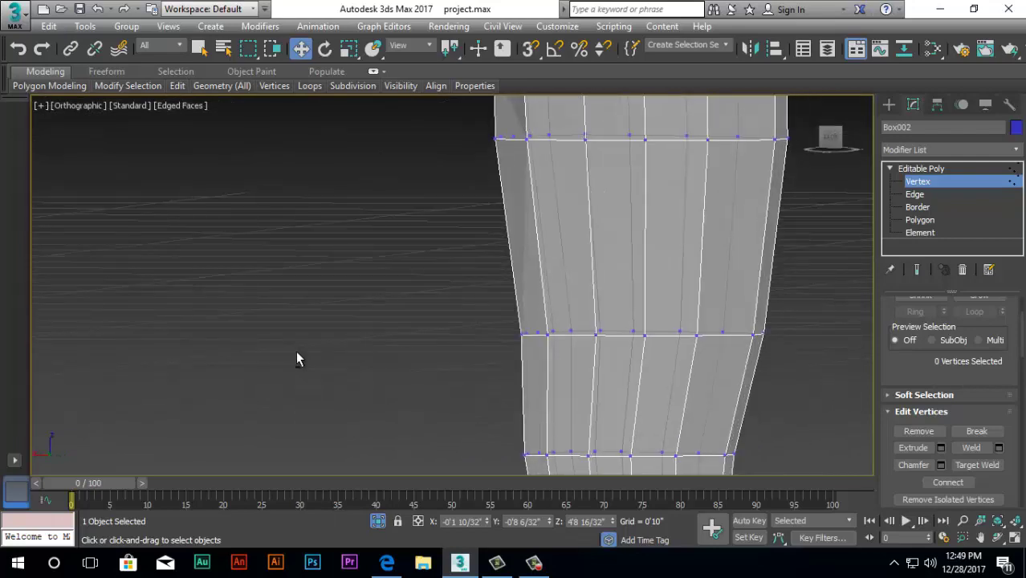
Switch the viewport to the back view and examine the inner-leg vertices from the crotch down to the calf
left_click(40, 105)
left_click(77, 106)
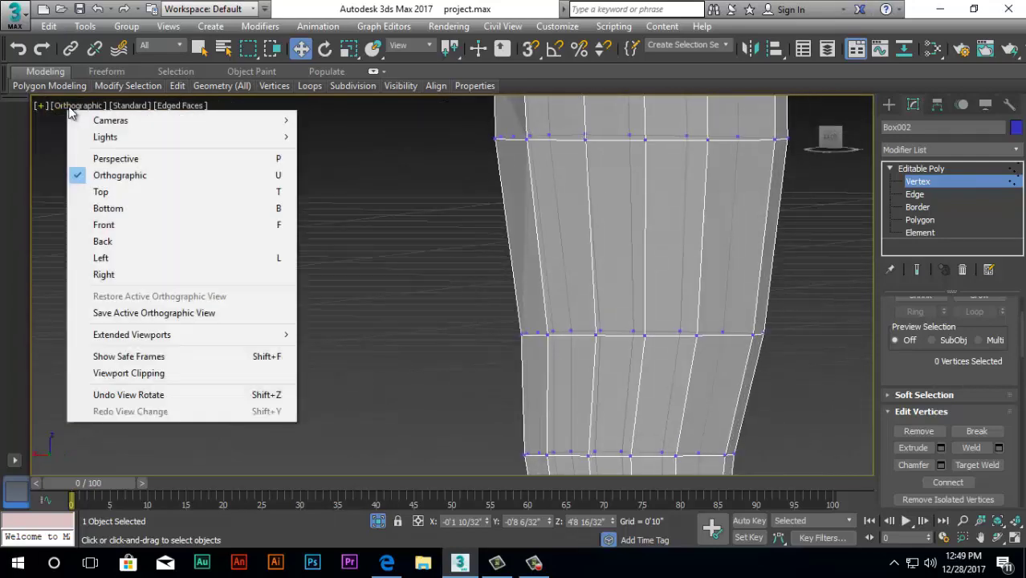
left_click(102, 241)
scroll(474, 160, "up", 5)
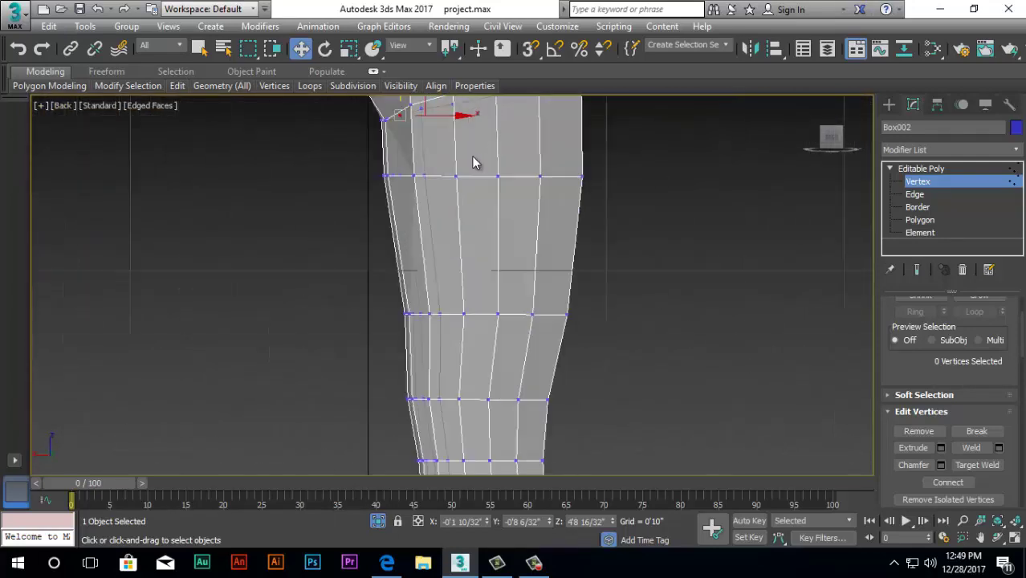
scroll(390, 167, "down", 5)
scroll(404, 187, "up", 2)
scroll(386, 174, "up", 2)
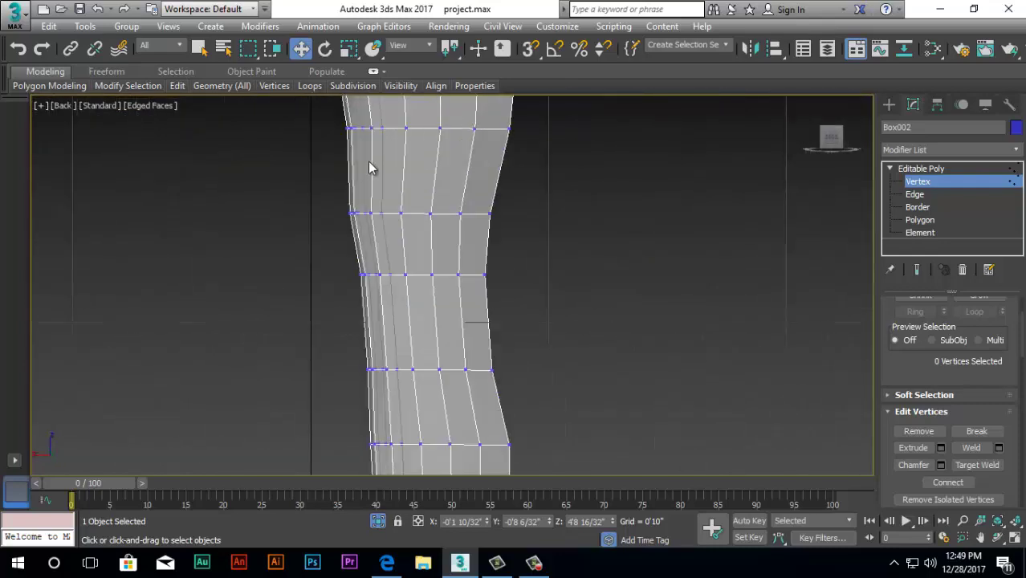
left_click(368, 161)
scroll(365, 149, "down", 6)
scroll(372, 147, "up", 7)
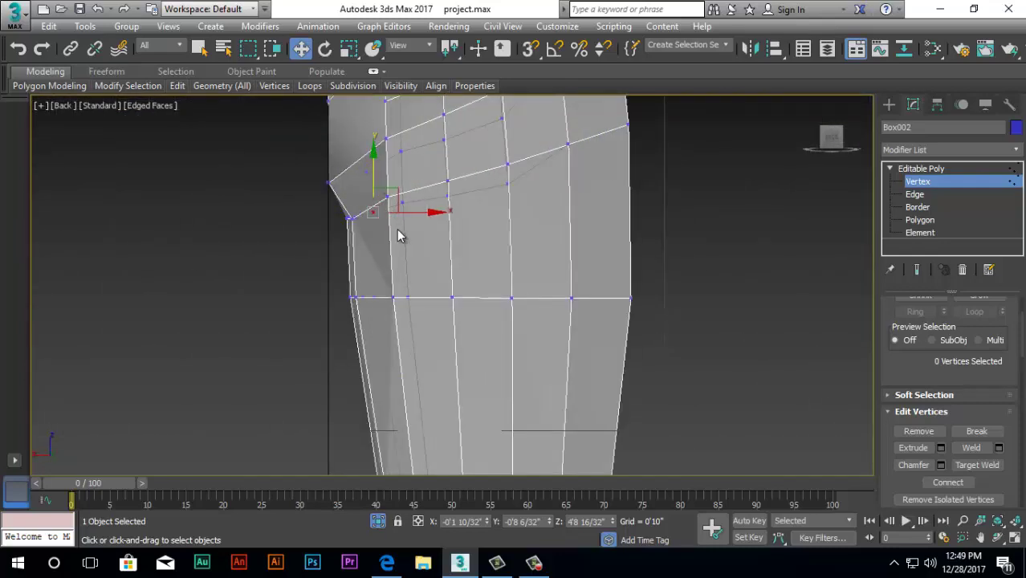
Select the edge loop along the back of the inner leg up to the crotch and move it away from the centreline to X -0'2 29/32"
left_click(388, 281)
left_click(915, 194)
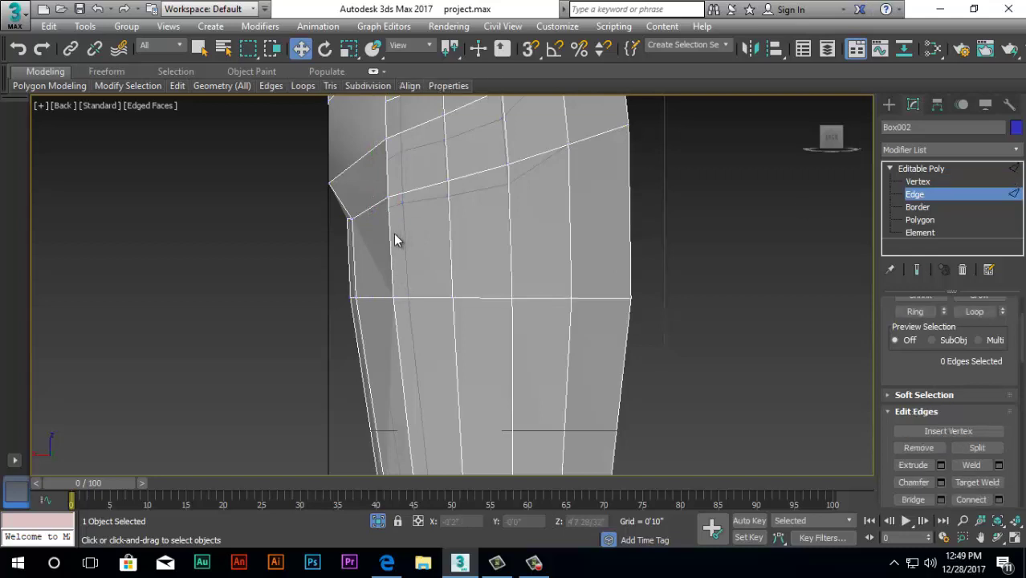
left_click(394, 234)
left_click(976, 312)
scroll(635, 350, "down", 5)
scroll(550, 293, "up", 5)
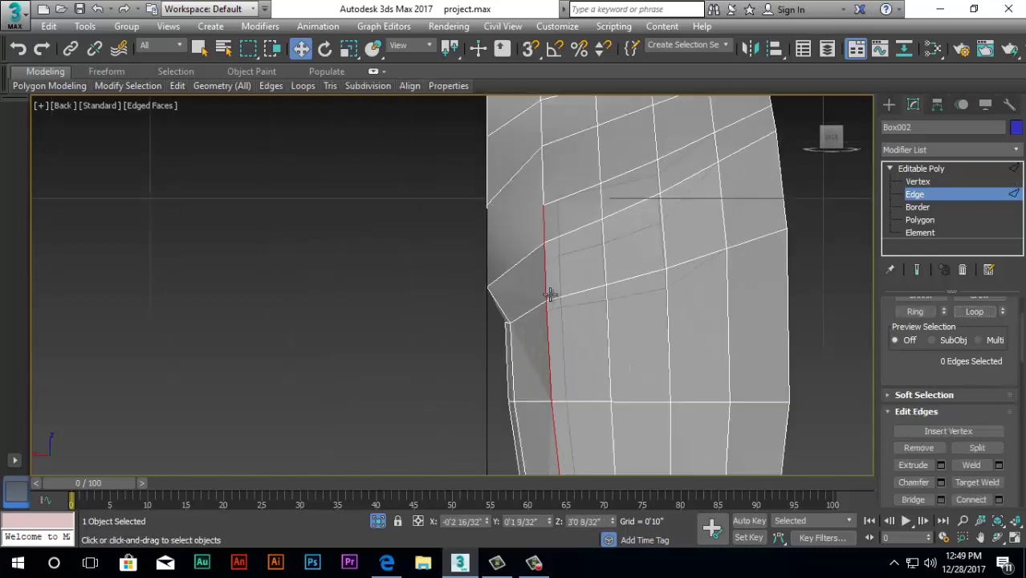
scroll(559, 442, "down", 6)
scroll(559, 443, "down", 2)
scroll(546, 398, "up", 6)
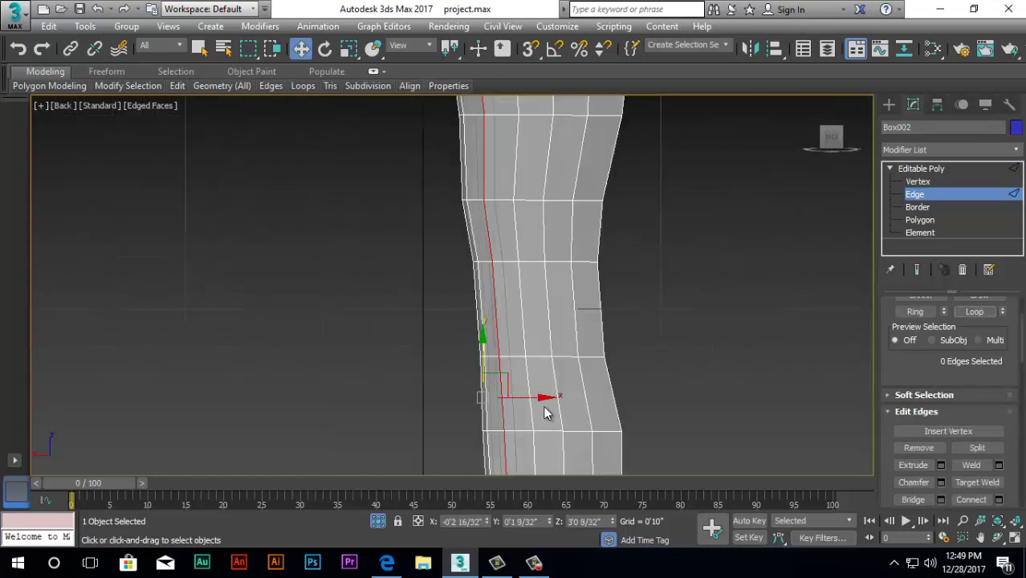
left_click_drag(546, 398, 549, 401)
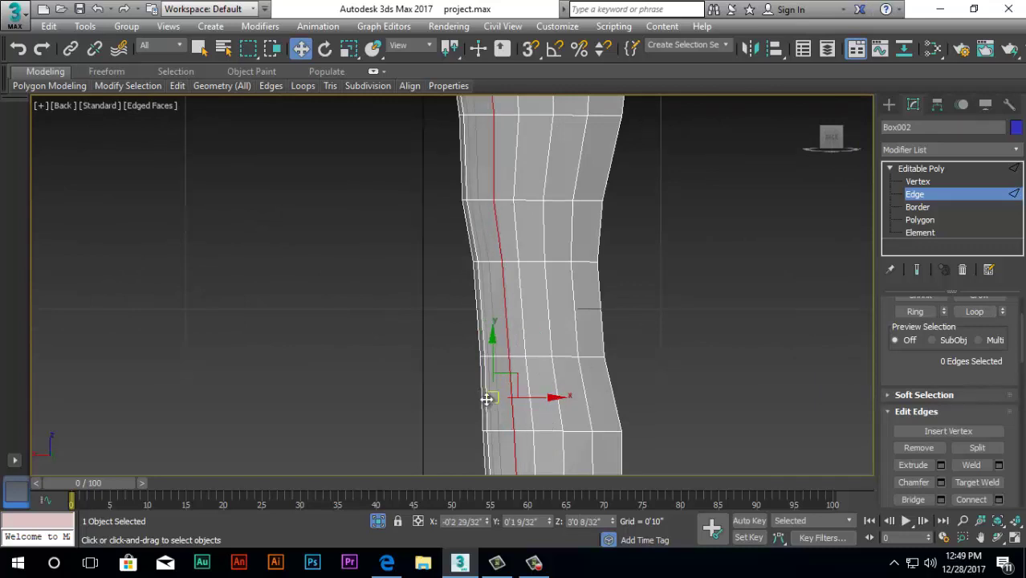
Select the neighbouring edge loop nearer the leg's inner contour and shift it slightly away from the centreline
left_click_drag(507, 378, 499, 374)
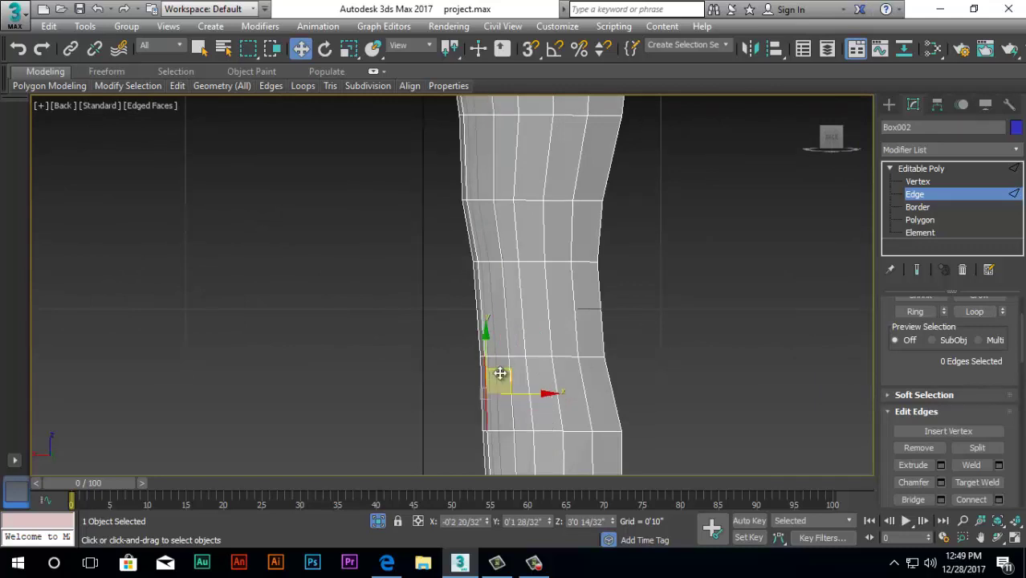
left_click(942, 315)
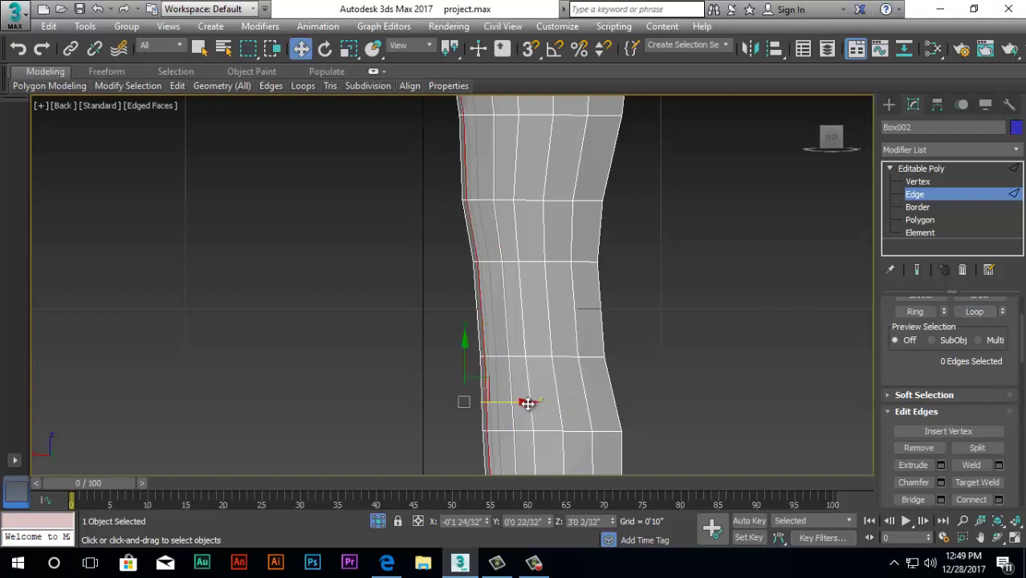
left_click_drag(526, 403, 537, 403)
Select the next edge loop at the leg's inner contour, move it to X -0'2 6/32", and clear the selection
left_click(474, 286)
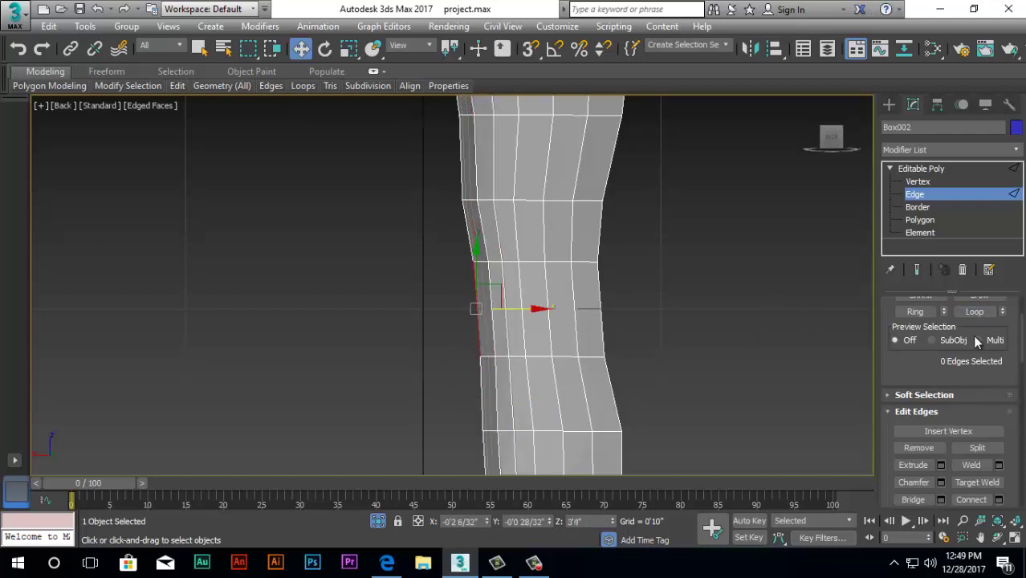
left_click(974, 312)
scroll(457, 375, "down", 3)
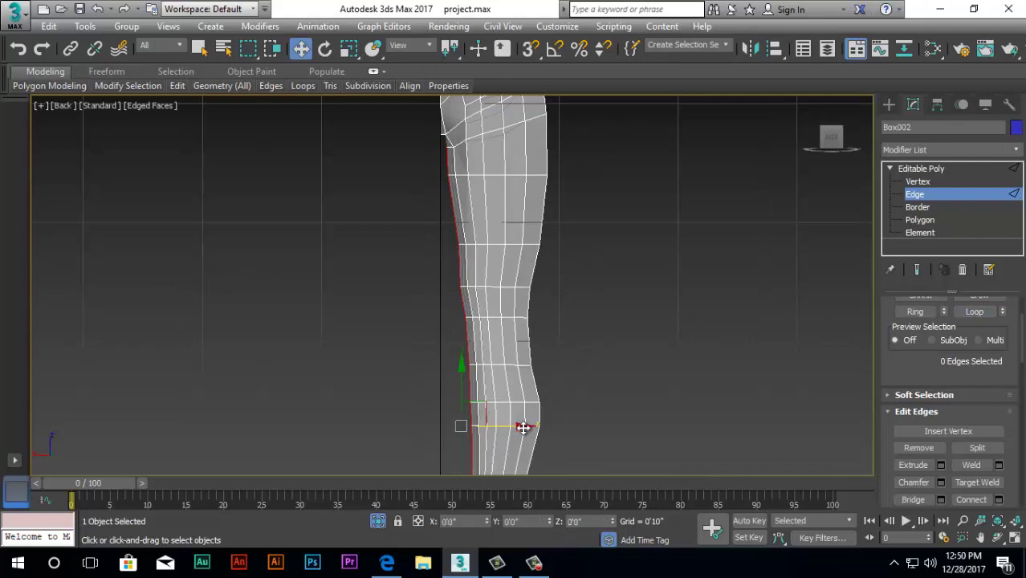
left_click_drag(523, 427, 526, 428)
scroll(526, 430, "up", 4)
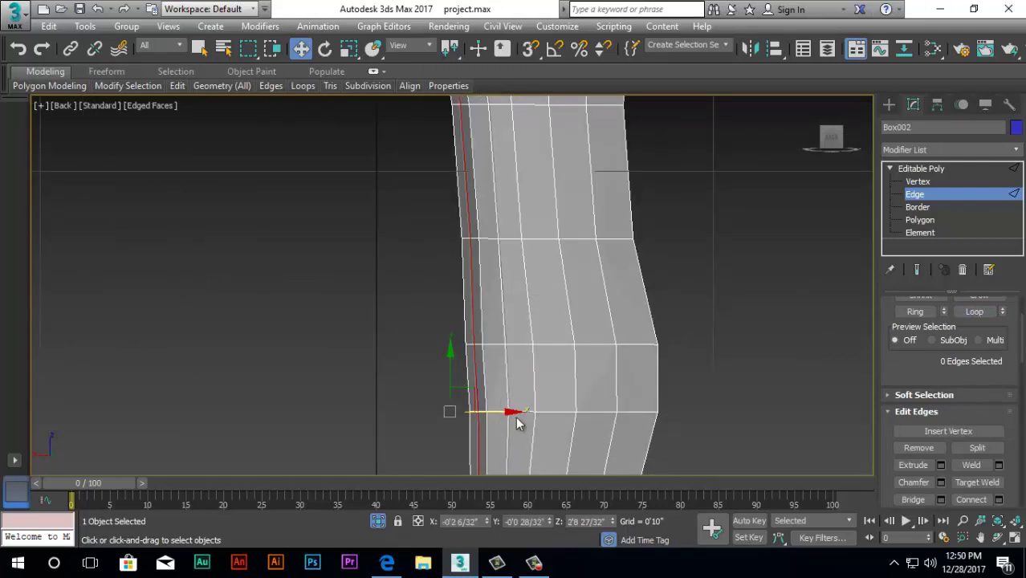
left_click(411, 394)
Examine the respaced inner-leg loops and the crotch join from several angles
scroll(484, 418, "down", 4)
scroll(535, 403, "up", 3)
middle_click_drag(535, 402, 803, 418, "alt")
scroll(637, 375, "down", 6)
middle_click_drag(664, 444, 727, 409, "alt")
scroll(706, 322, "up", 3)
middle_click_drag(711, 329, 602, 235, "alt")
scroll(604, 259, "down", 3)
scroll(602, 235, "up", 6)
middle_click_drag(590, 388, 551, 398, "alt")
scroll(760, 388, "up", 5)
left_click(499, 381)
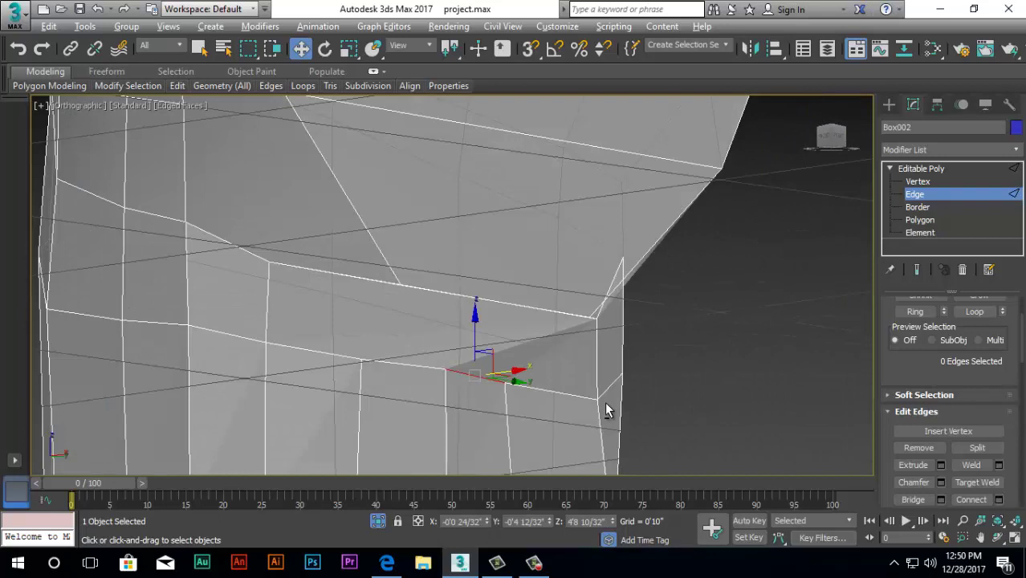
In the front view, move the rear inner-thigh vertex just below the crotch sideways to X -0'0 31/32"
left_click(918, 182)
key("f")
scroll(606, 388, "up", 6)
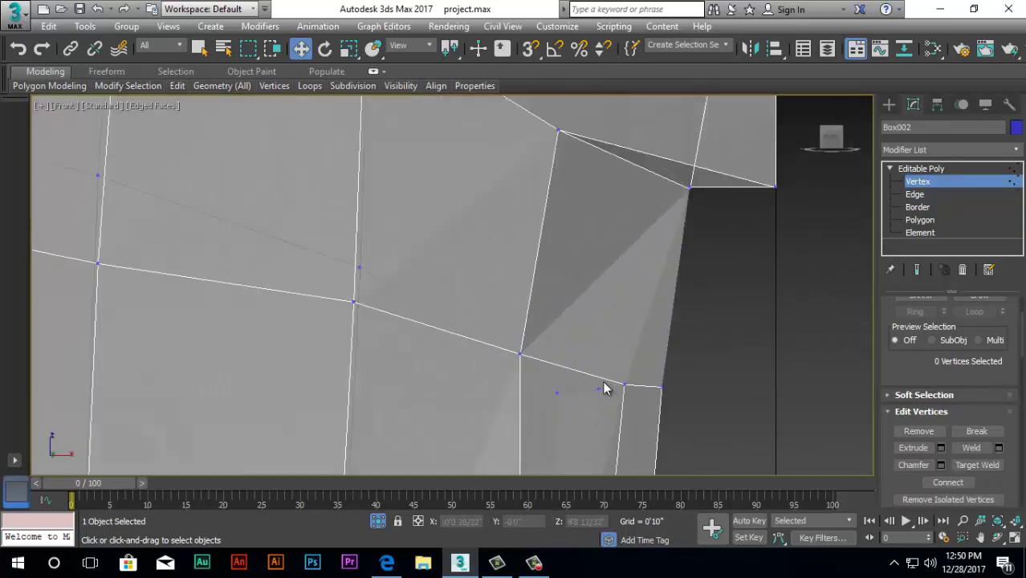
scroll(606, 394, "up", 4)
left_click(588, 385)
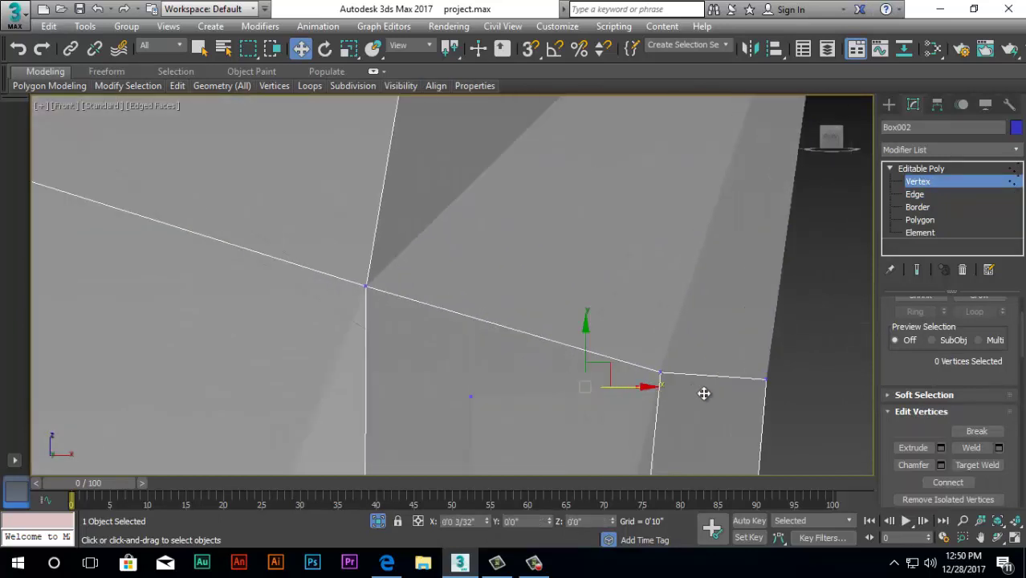
left_click(656, 377)
scroll(642, 389, "down", 3)
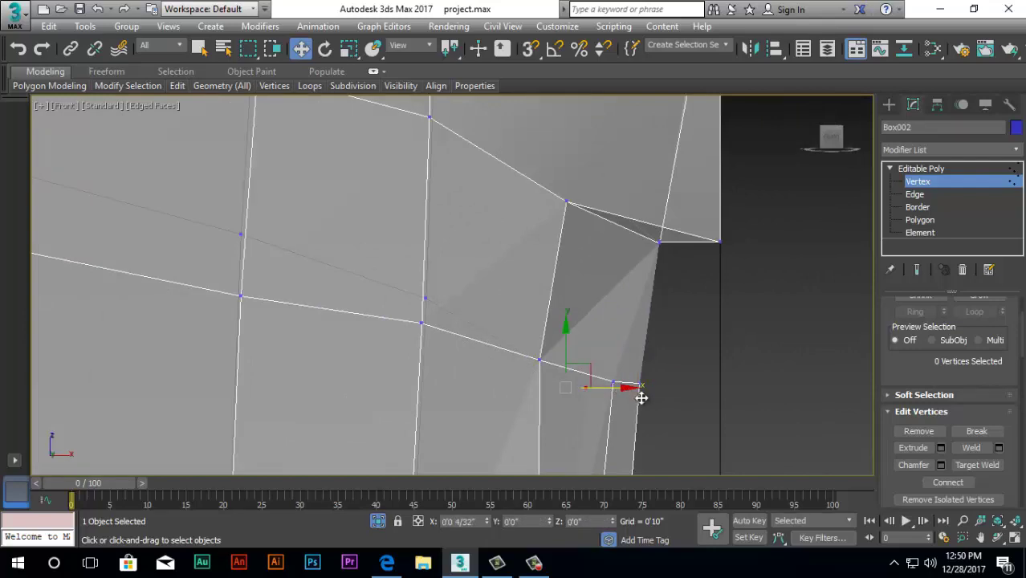
End the isolation of the body so the front reference drawing shows behind it, and bring the foot into close view
scroll(610, 389, "down", 12)
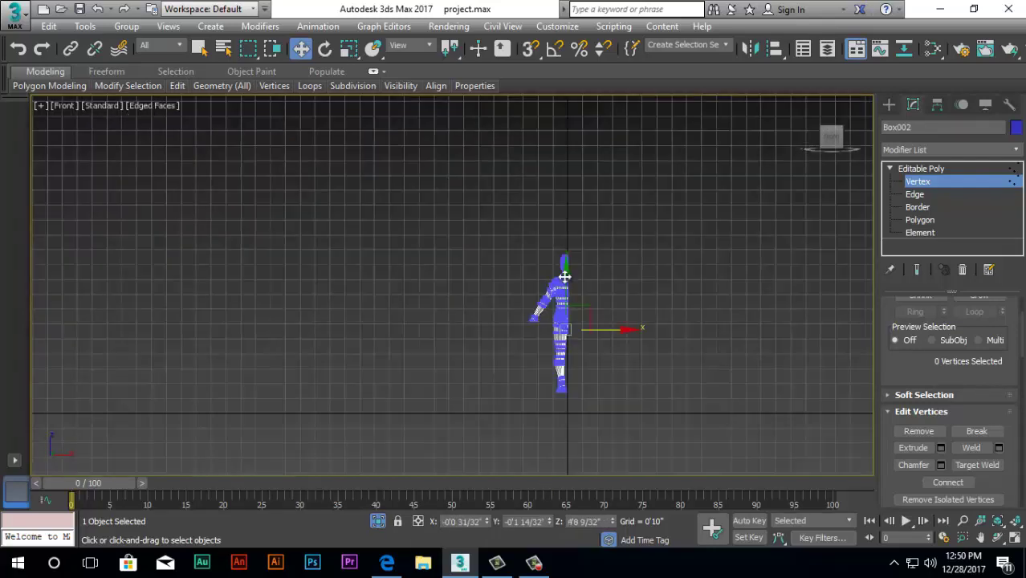
scroll(564, 276, "up", 10)
scroll(532, 285, "down", 6)
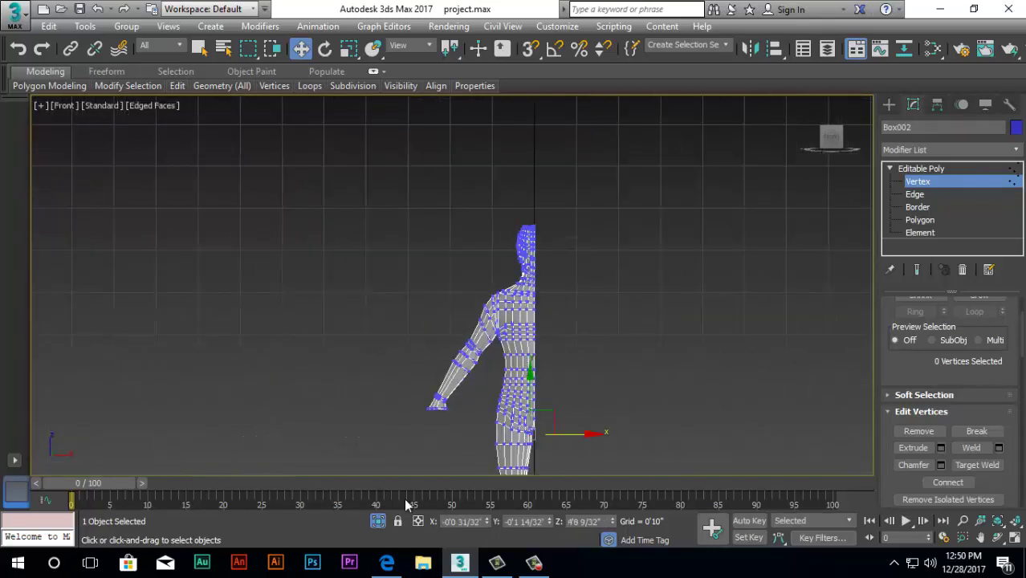
scroll(472, 345, "up", 8)
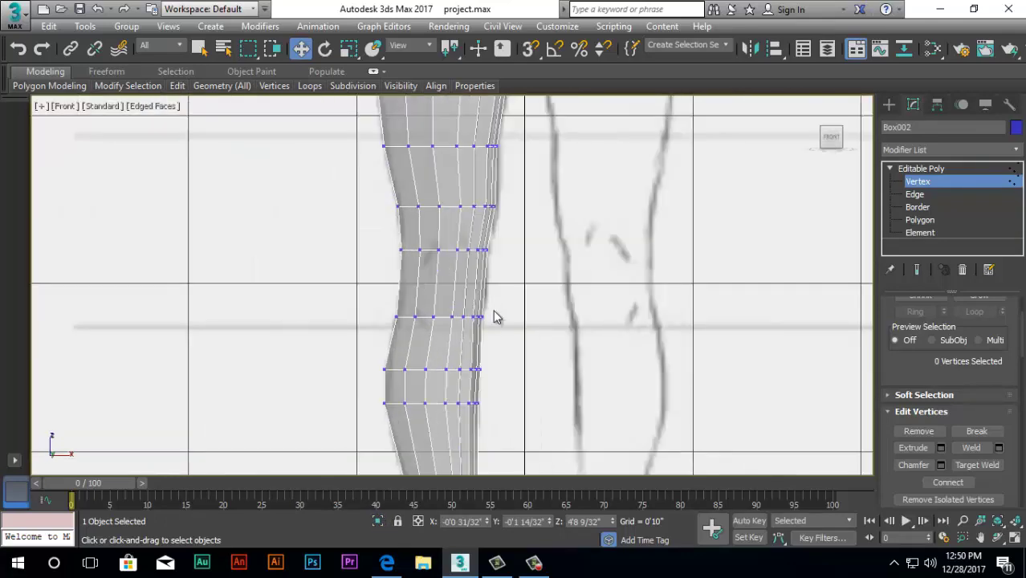
scroll(495, 317, "down", 3)
scroll(481, 319, "down", 4)
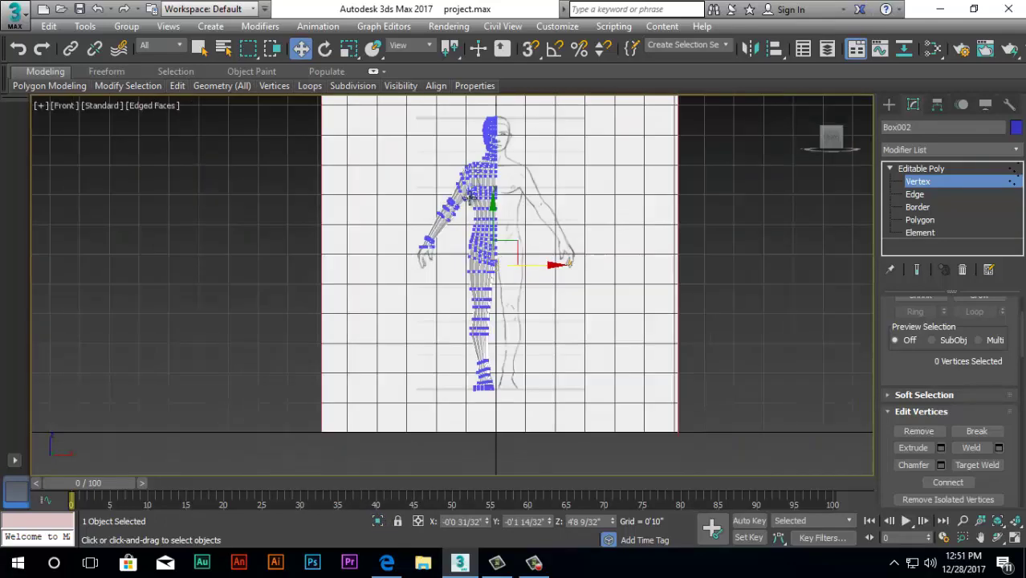
scroll(518, 393, "up", 10)
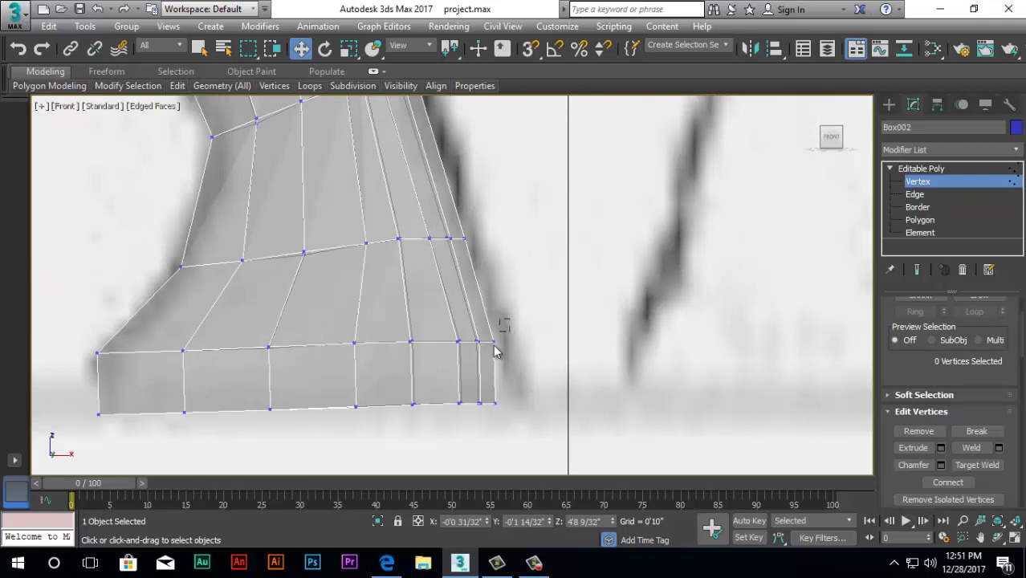
Move the foot's inner corner vertices toward the reference outline and the second sole vertex to X -0'1 5/32"
left_click_drag(547, 341, 557, 341)
left_click_drag(512, 390, 564, 406)
left_click_drag(487, 393, 545, 403)
left_click(480, 403)
Shift the second inner vertex above the sole toward the centreline and the one in the next row up to X -0'1 23/32"
left_click(477, 342)
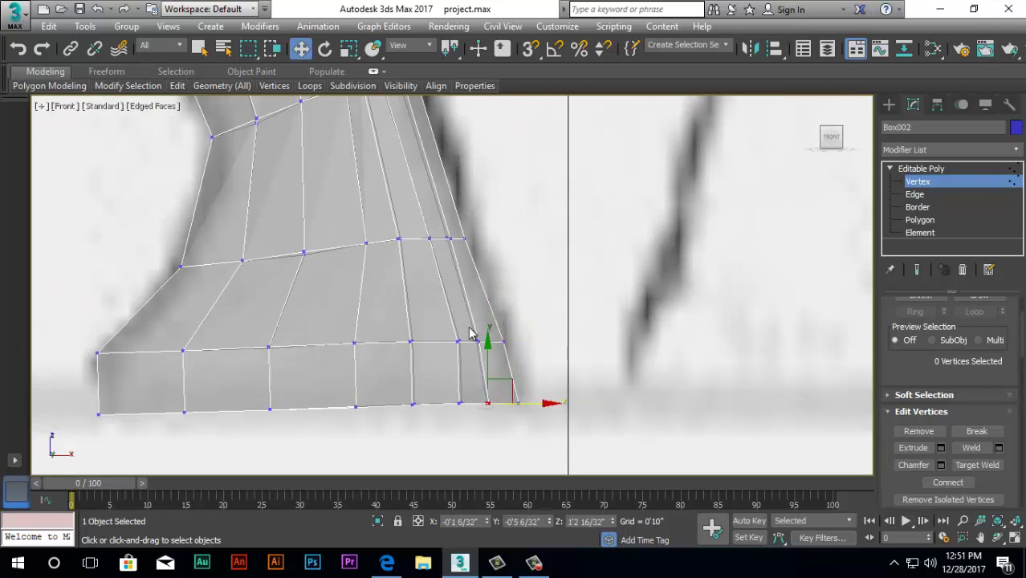
left_click(540, 349)
left_click(475, 340)
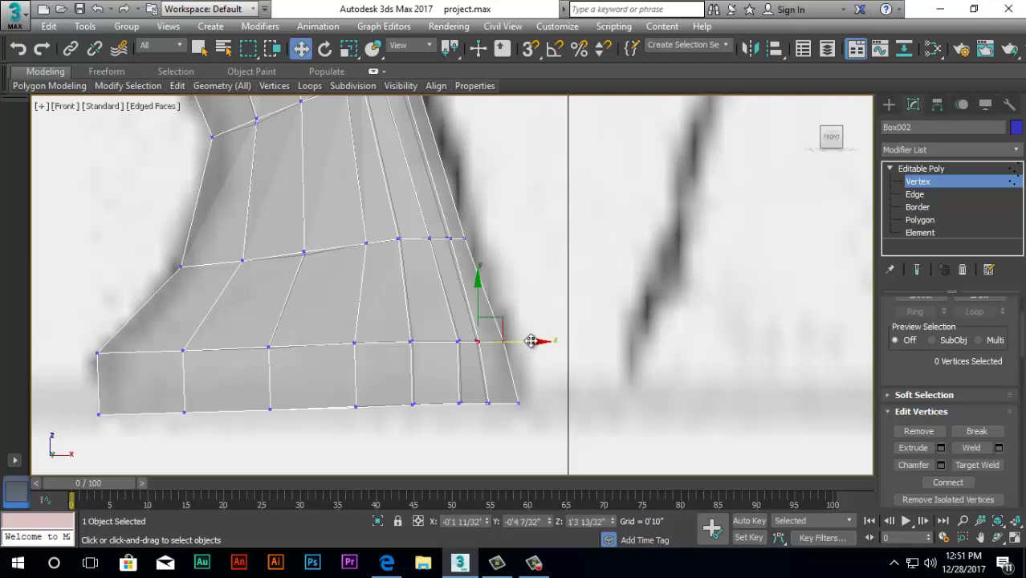
left_click_drag(534, 341, 543, 341)
left_click(448, 238)
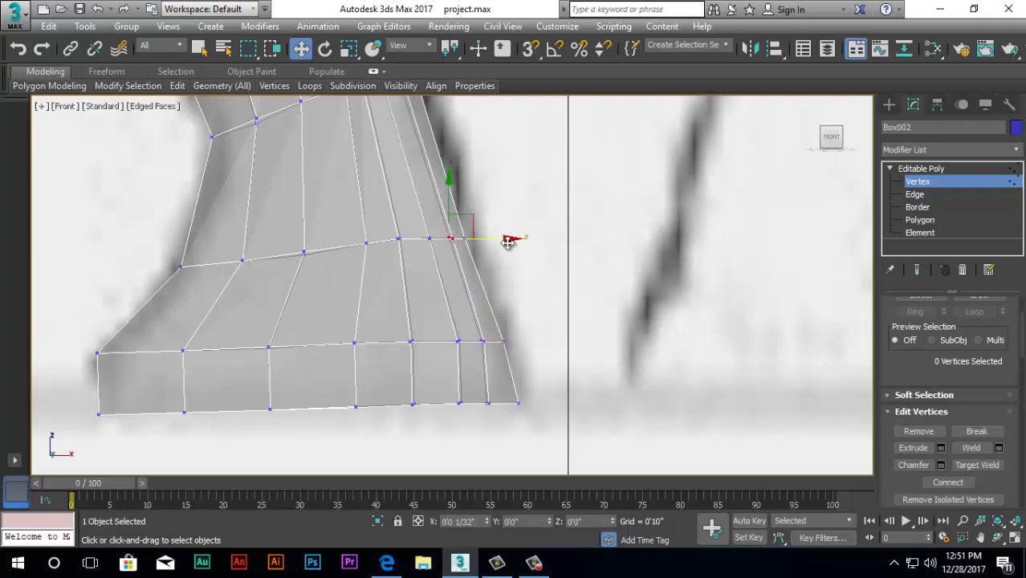
Space the middle vertices of the two ankle rows outward, the lower to X -0'3 12/32" and the upper to X -0'3 20/32"
scroll(461, 309, "down", 3)
scroll(446, 241, "up", 4)
scroll(394, 245, "down", 3)
scroll(362, 244, "up", 2)
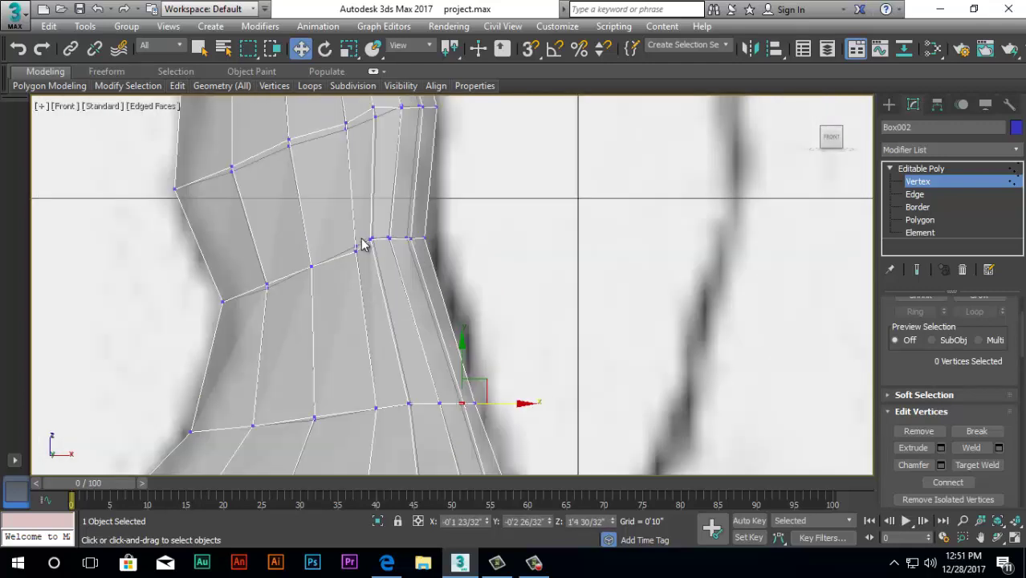
left_click(356, 251)
left_click_drag(415, 249, 410, 248)
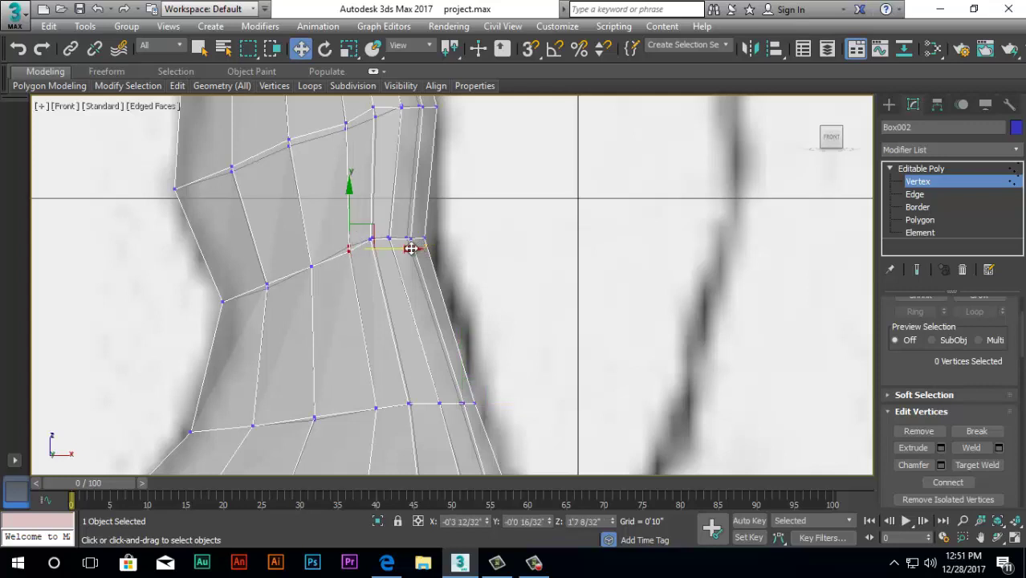
left_click(346, 126)
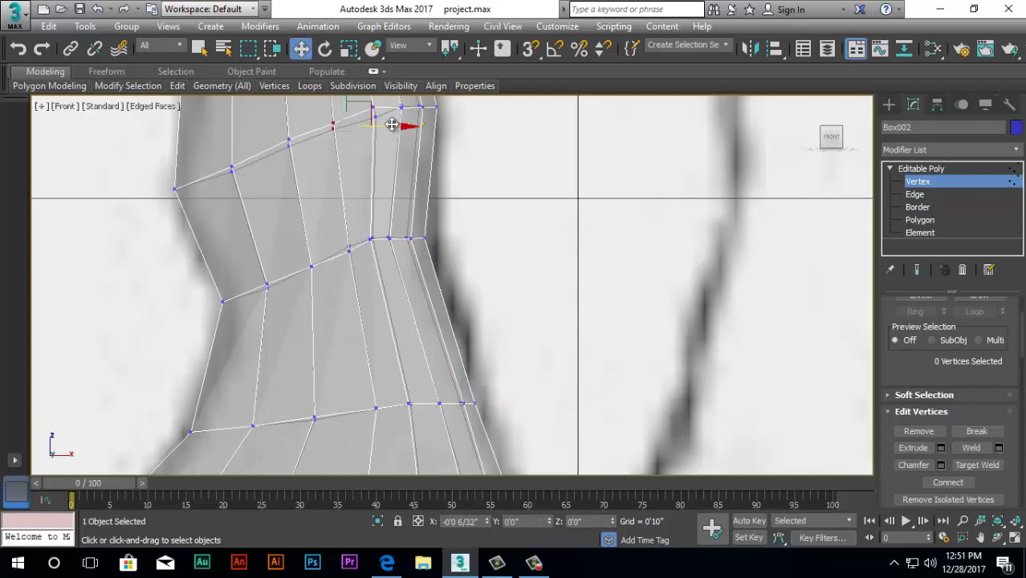
In the left view, move the heel vertices of the second row above the sole back onto the reference's heel outline
scroll(384, 209, "down", 5)
key("l")
scroll(394, 281, "down", 3)
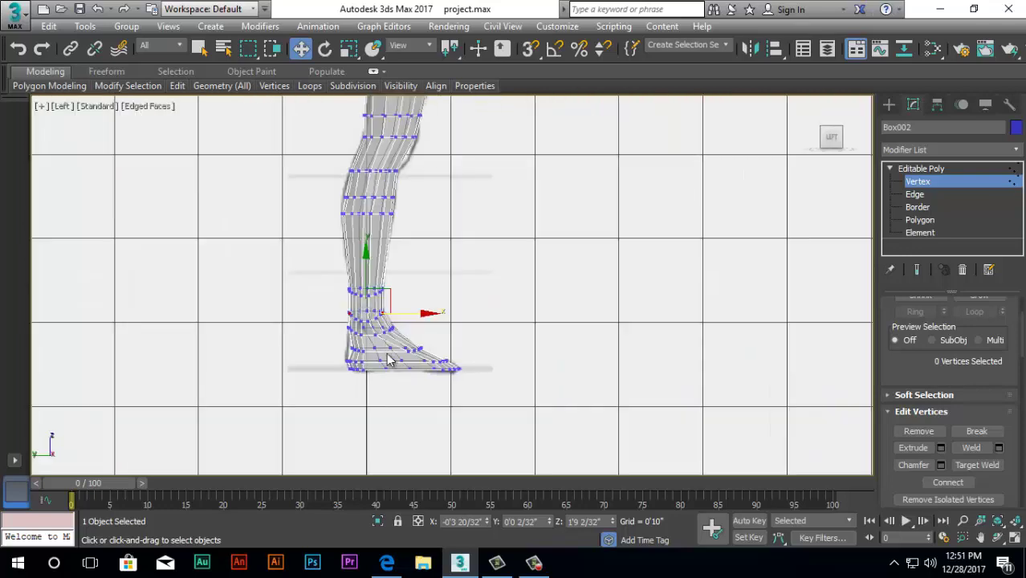
scroll(380, 285, "up", 8)
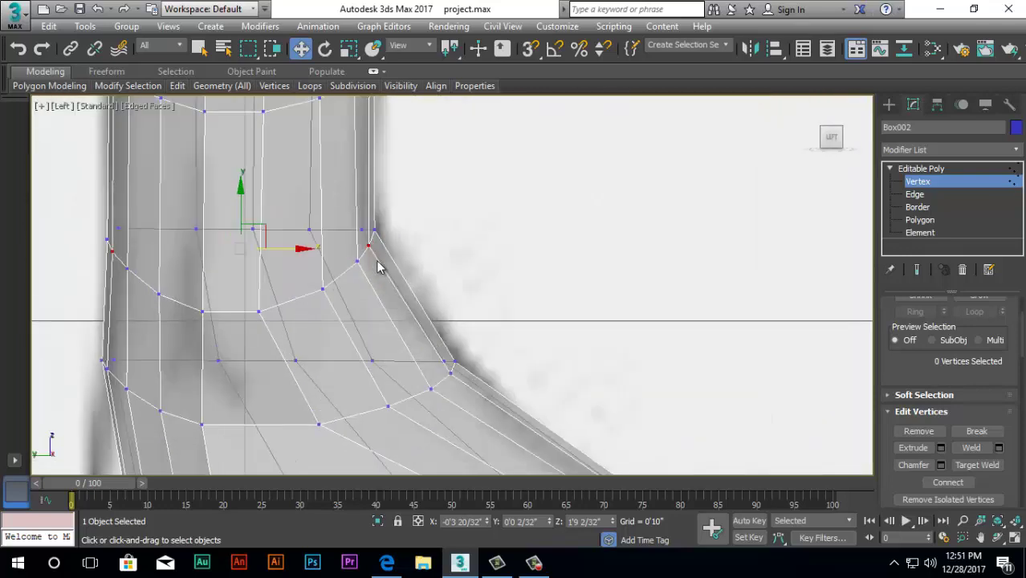
left_click(448, 227)
scroll(338, 279, "down", 3)
scroll(296, 325, "up", 2)
scroll(315, 311, "up", 1)
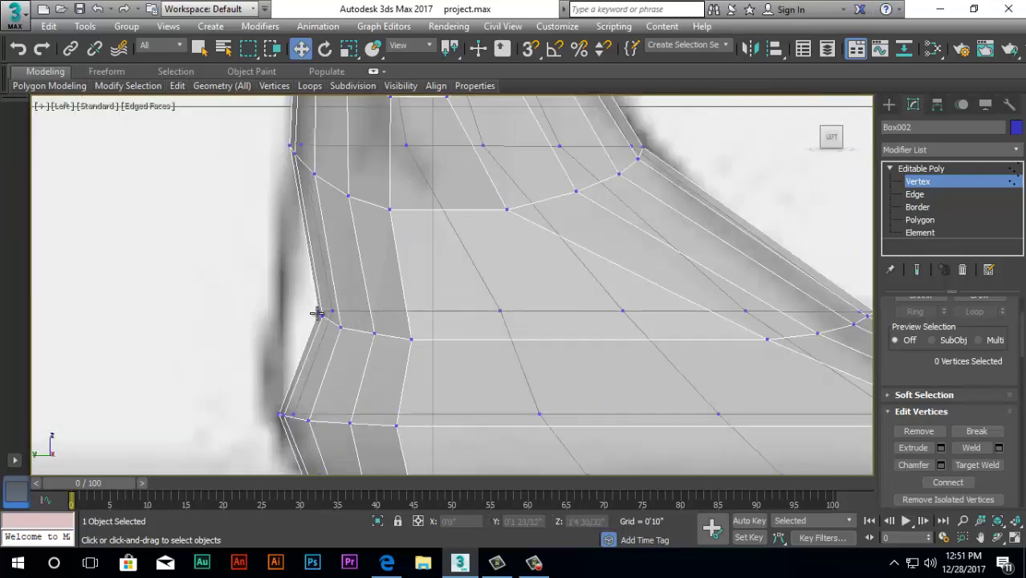
left_click_drag(349, 350, 428, 370)
left_click_drag(410, 323, 369, 324)
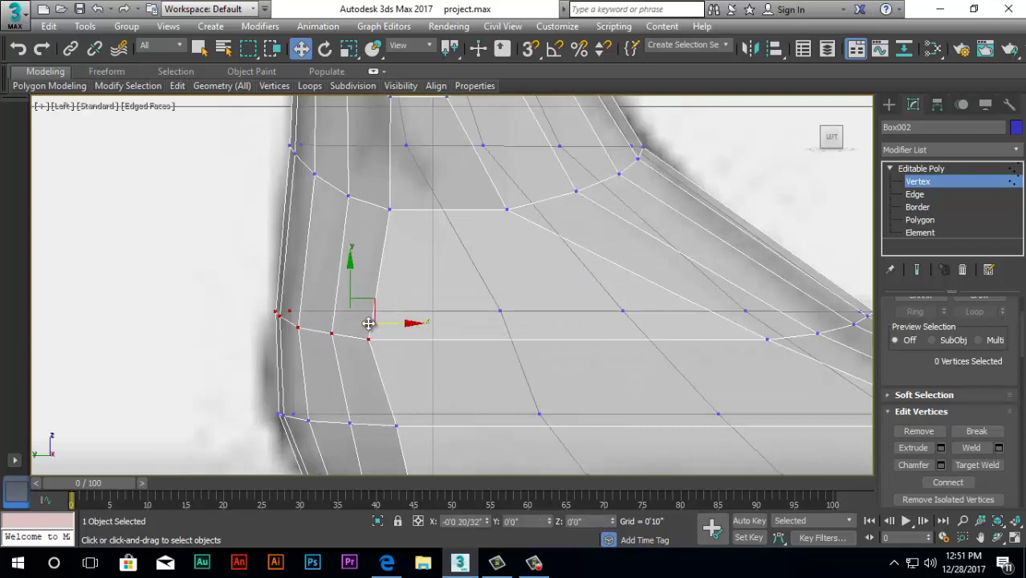
Examine the foot, the whole body and the hip against the reference drawings from several angles
scroll(338, 309, "down", 2)
scroll(327, 378, "down", 5)
scroll(350, 359, "up", 5)
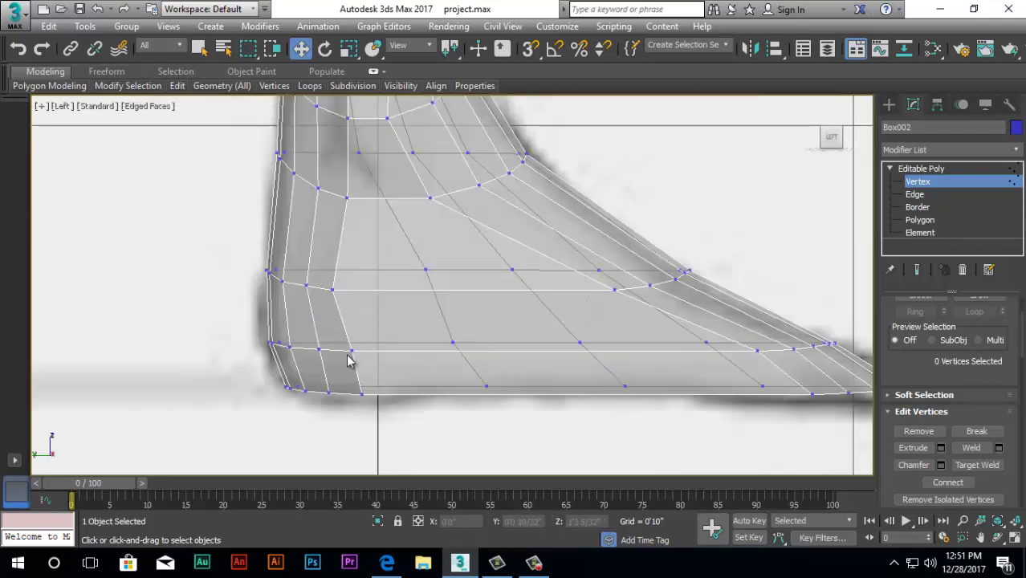
left_click(410, 421)
scroll(497, 382, "down", 5)
middle_click_drag(683, 346, 569, 355, "alt")
scroll(571, 353, "down", 8)
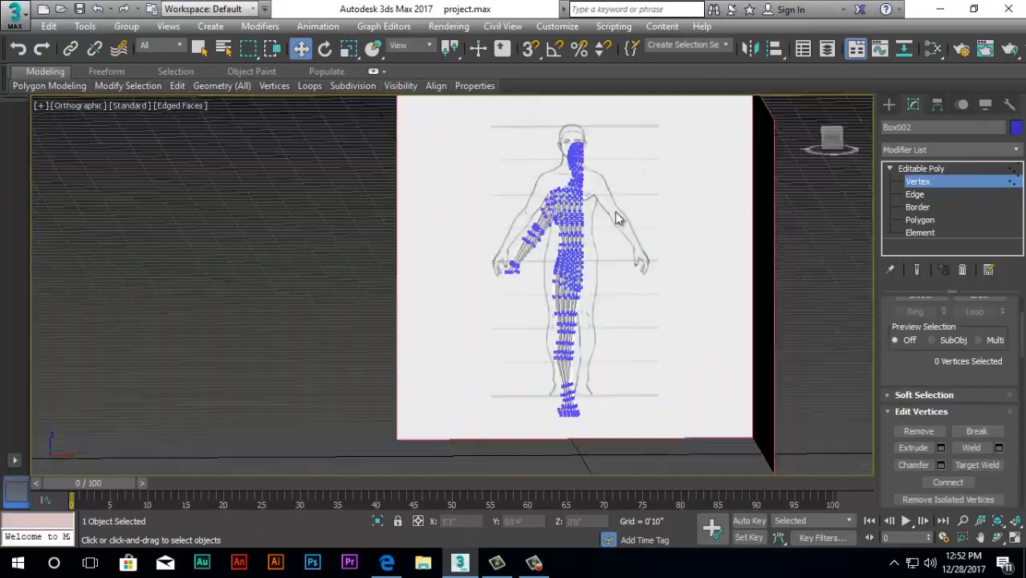
scroll(598, 229, "up", 8)
middle_click_drag(593, 300, 717, 323, "alt")
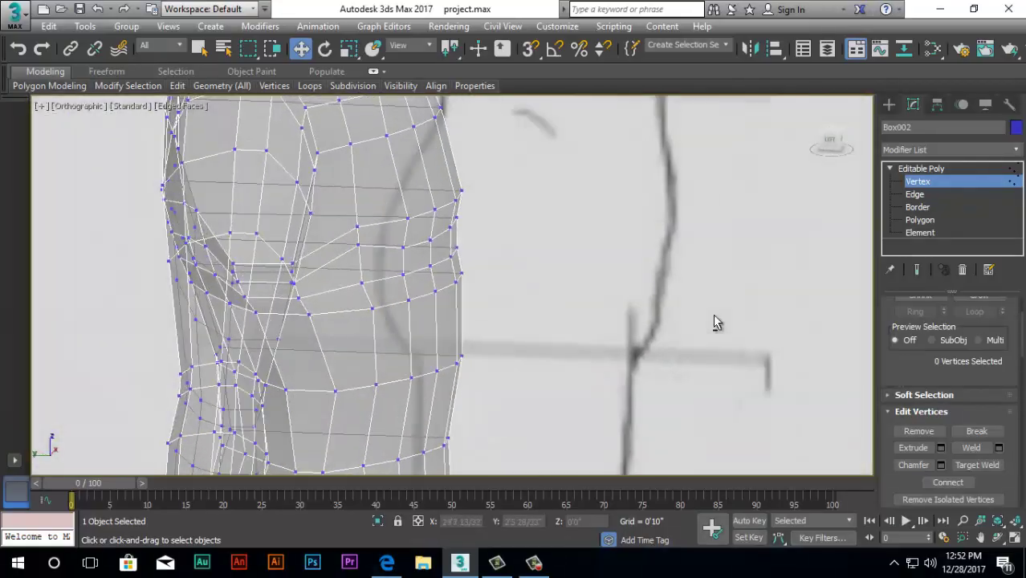
In the left view, space the front vertices of the third row below the chest line forward, the second from the outline to Y -0'10 1/32"
middle_click_drag(540, 343, 487, 343, "alt")
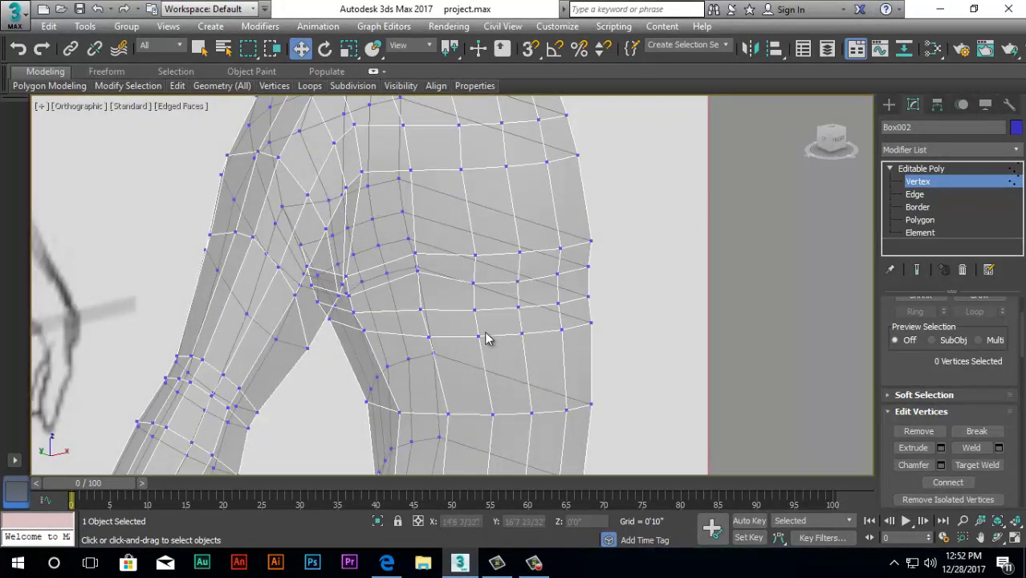
key("f")
scroll(407, 374, "down", 6)
key("l")
scroll(476, 286, "down", 8)
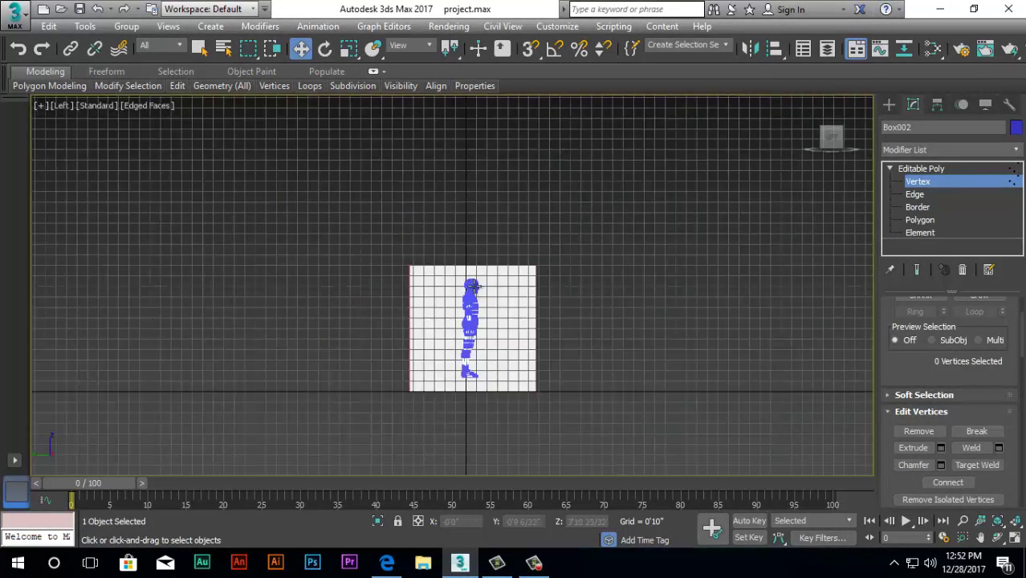
scroll(472, 302, "up", 8)
scroll(514, 384, "up", 4)
left_click(556, 358)
left_click_drag(608, 361, 591, 366)
left_click(619, 356)
left_click_drag(669, 359, 715, 356)
left_click(662, 355)
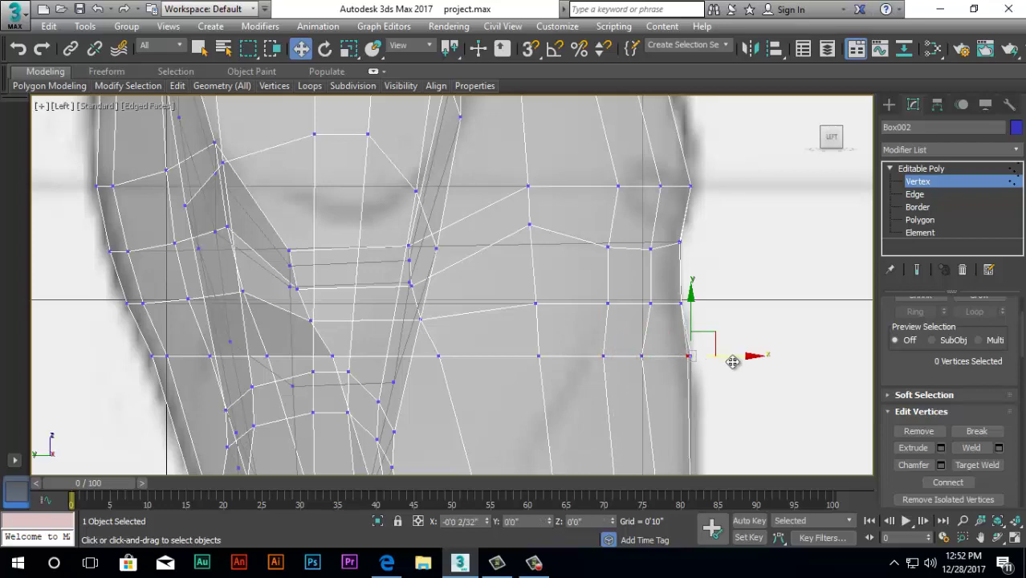
left_click(641, 356)
scroll(634, 337, "down", 4)
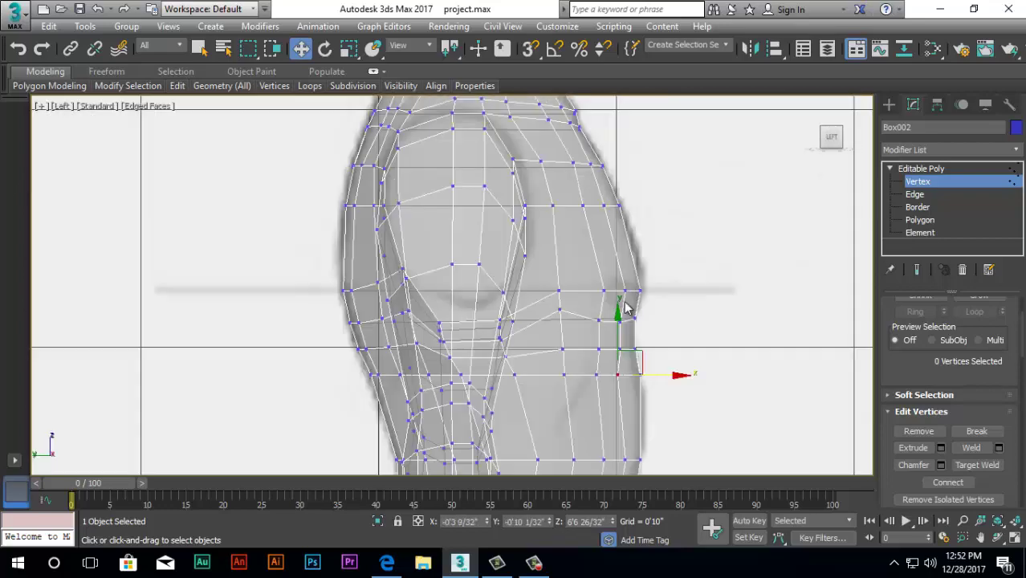
Shift the middle vertices of the chest-line row forward, along with the vertex just beneath the rearmost of them
scroll(625, 308, "up", 3)
left_click(630, 291)
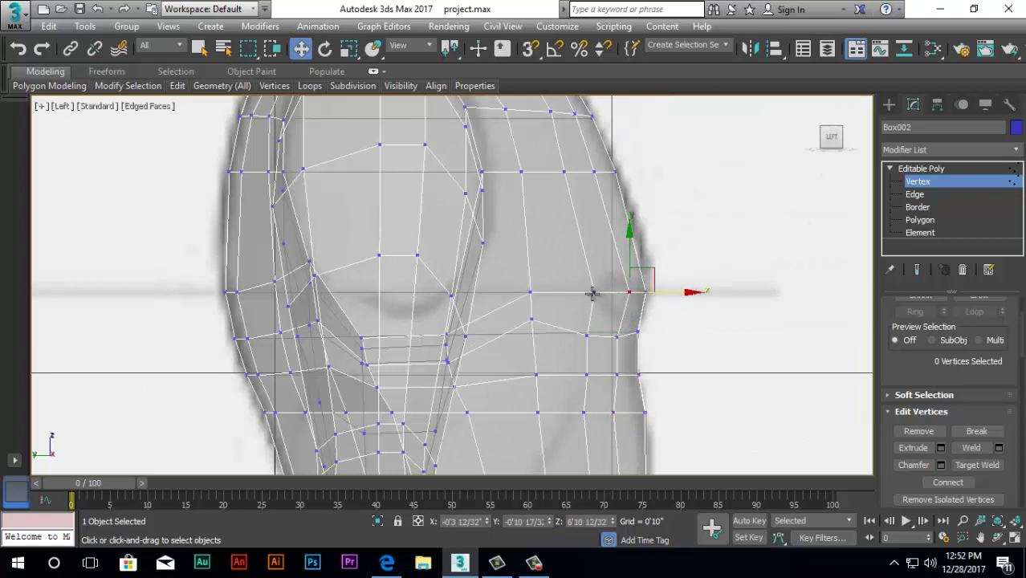
left_click(599, 292)
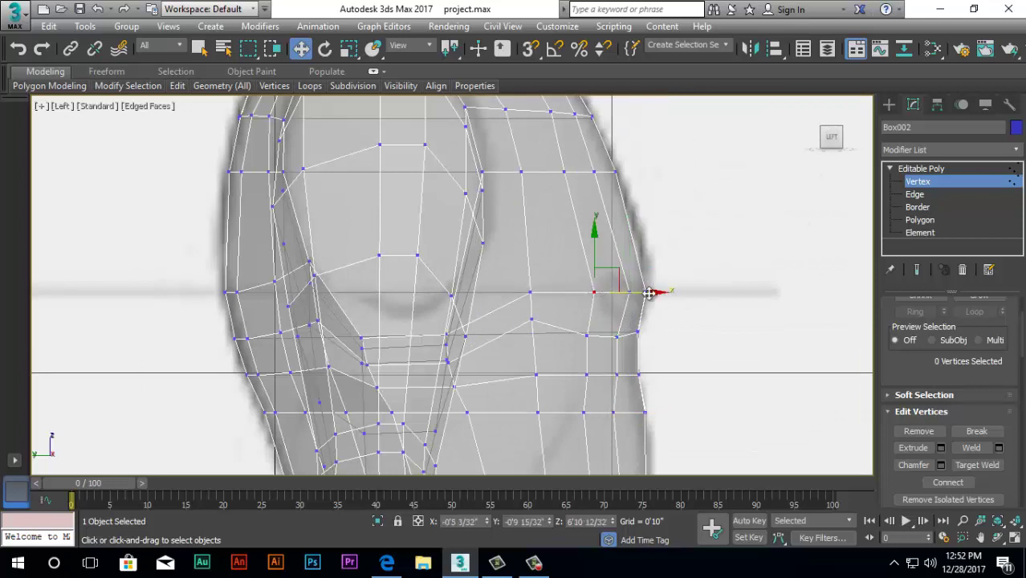
left_click(535, 291)
left_click(528, 318)
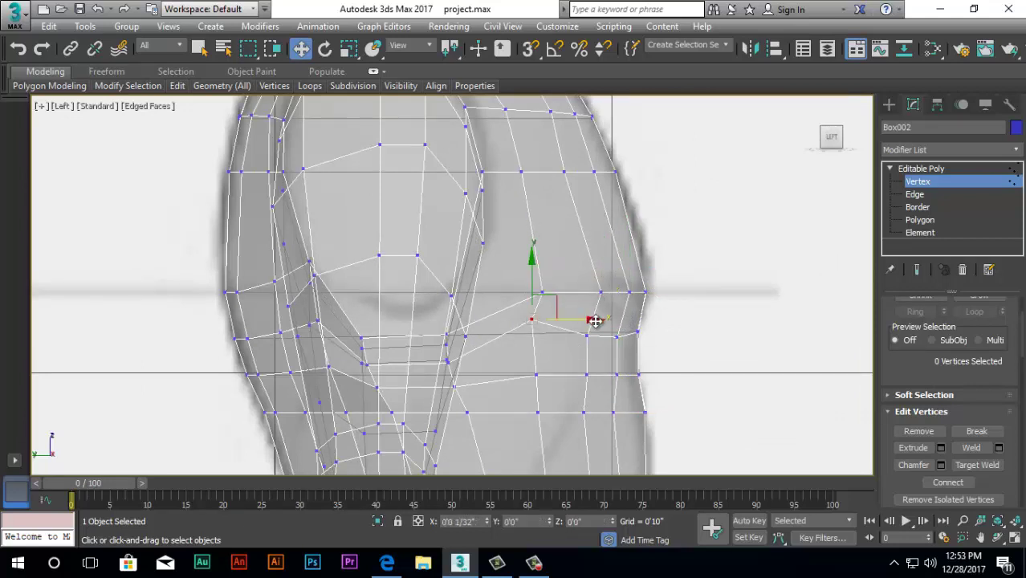
left_click_drag(595, 321, 605, 320)
Space the front vertices of the row above the chest line forward, the one nearest the shoulder to Y -0'7 19/32"
left_click(563, 171)
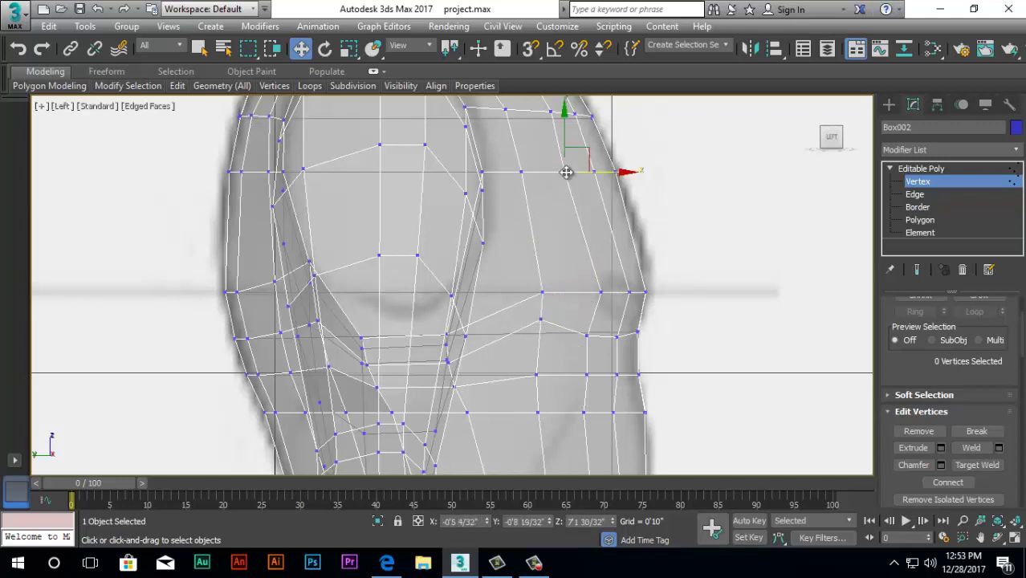
scroll(572, 264, "up", 2)
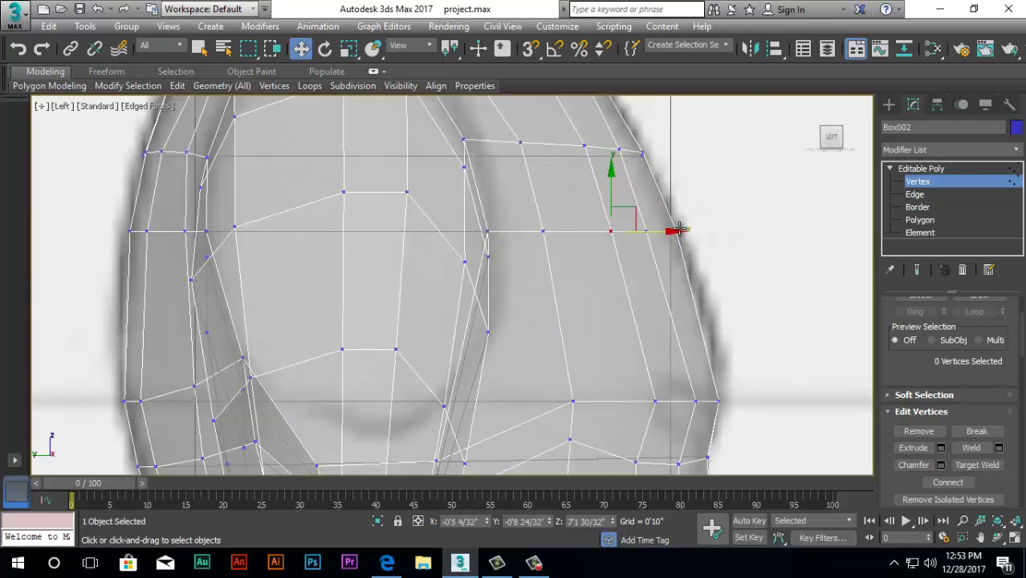
left_click(647, 232)
left_click_drag(695, 232, 706, 231)
left_click(611, 230)
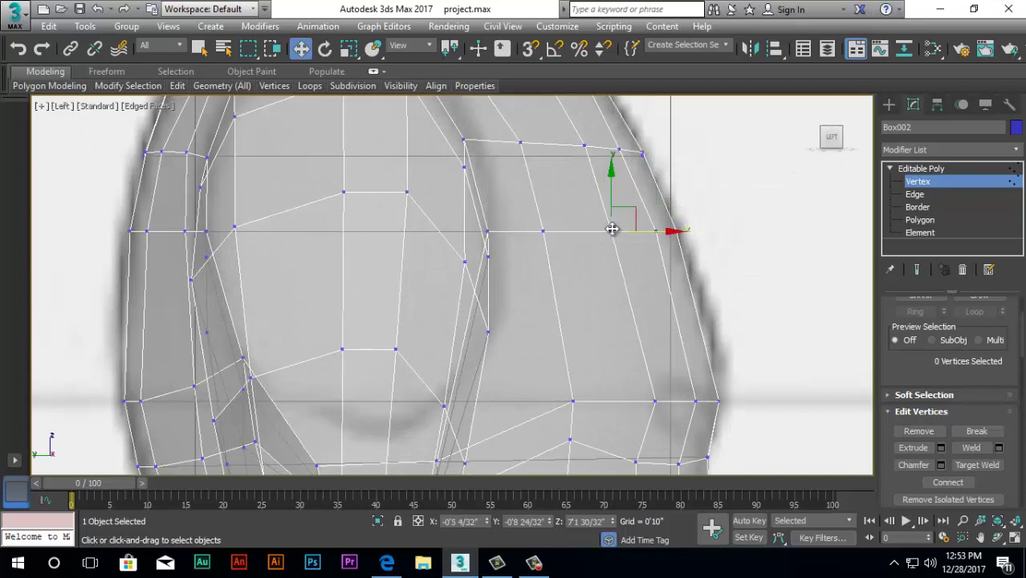
left_click(542, 231)
left_click_drag(596, 232, 607, 246)
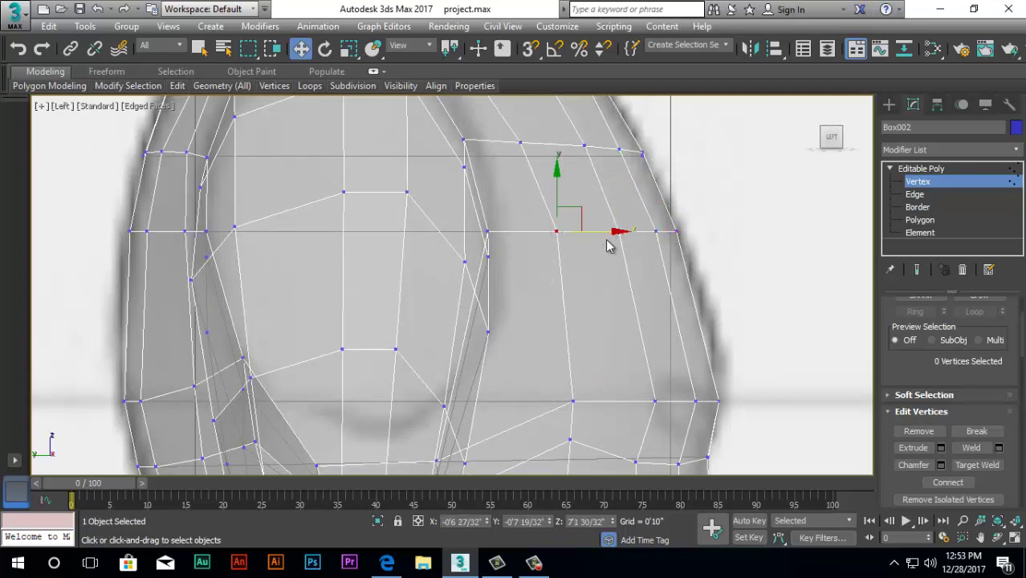
Connect the two upright edges between the nose base and the chin with 5 segments, pinch -7 and slide 22
scroll(608, 246, "down", 5)
scroll(536, 202, "up", 5)
scroll(592, 186, "down", 3)
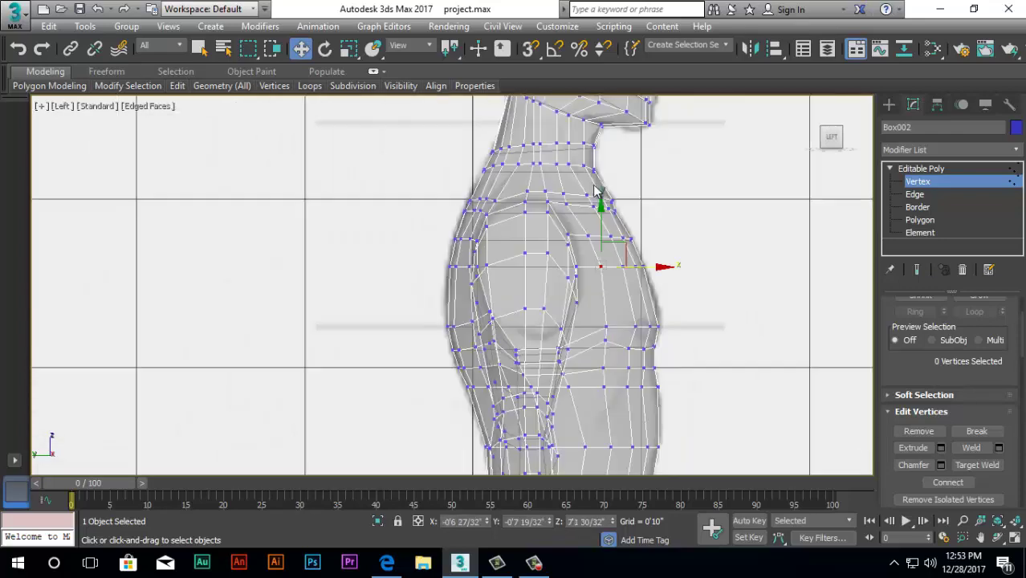
scroll(566, 127, "down", 1)
middle_click_drag(582, 170, 536, 347)
scroll(561, 170, "up", 2)
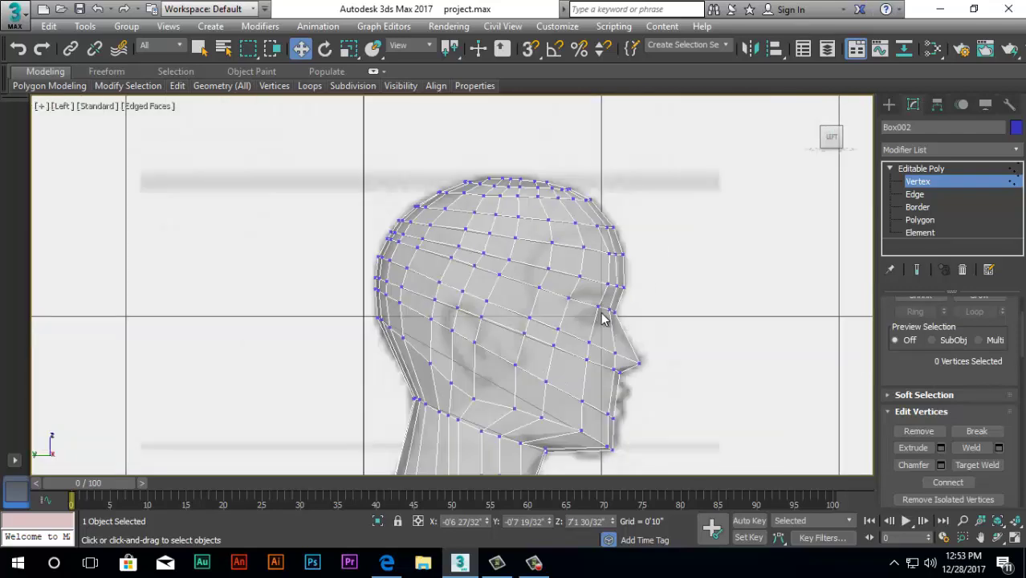
scroll(623, 416, "up", 5)
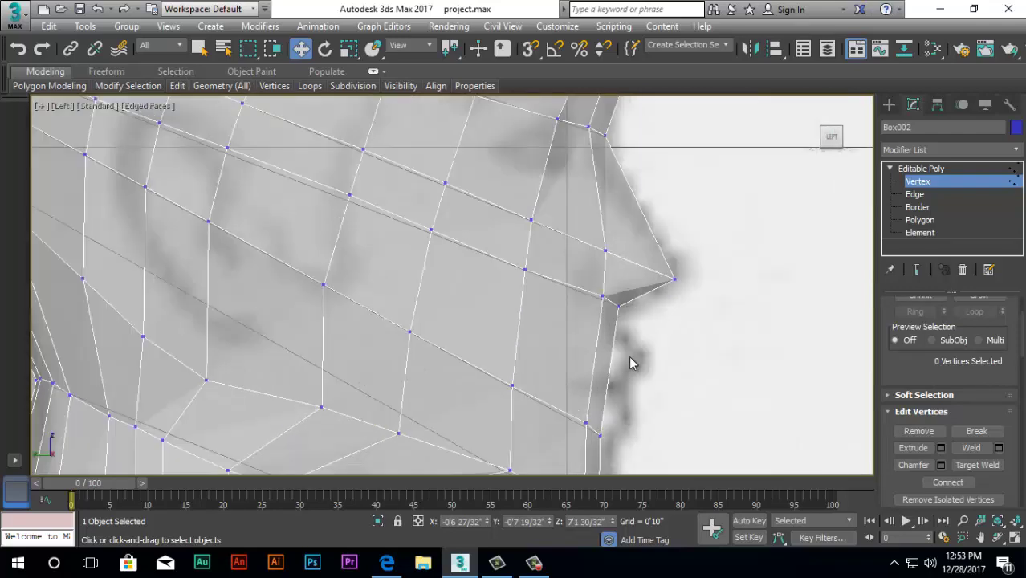
key("2")
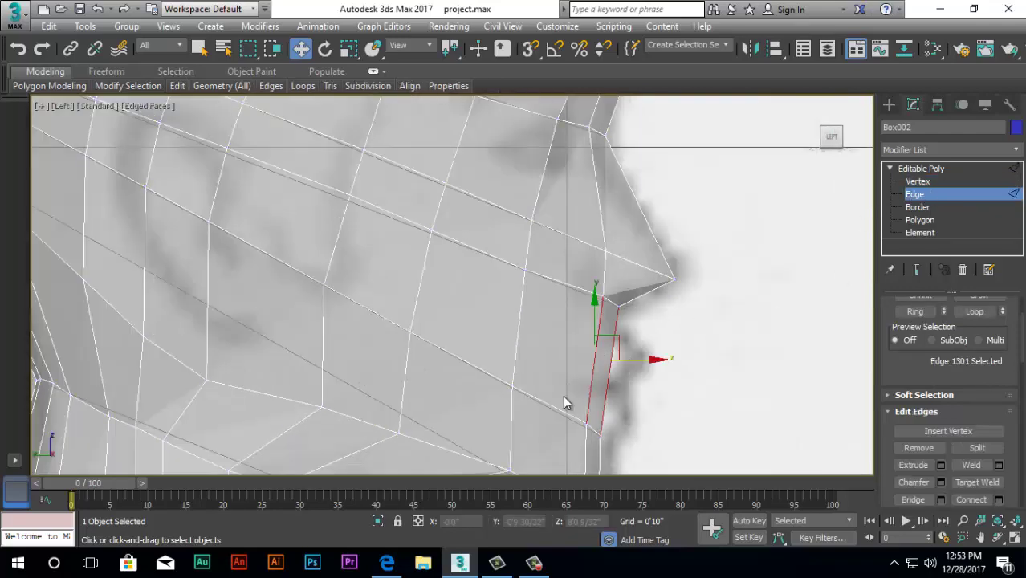
left_click(999, 500)
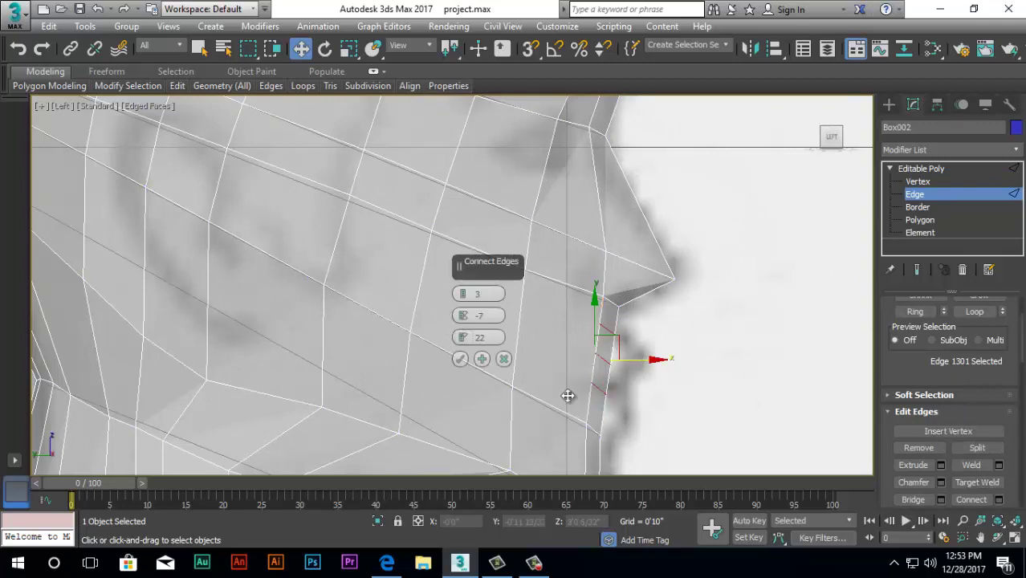
left_click(469, 291)
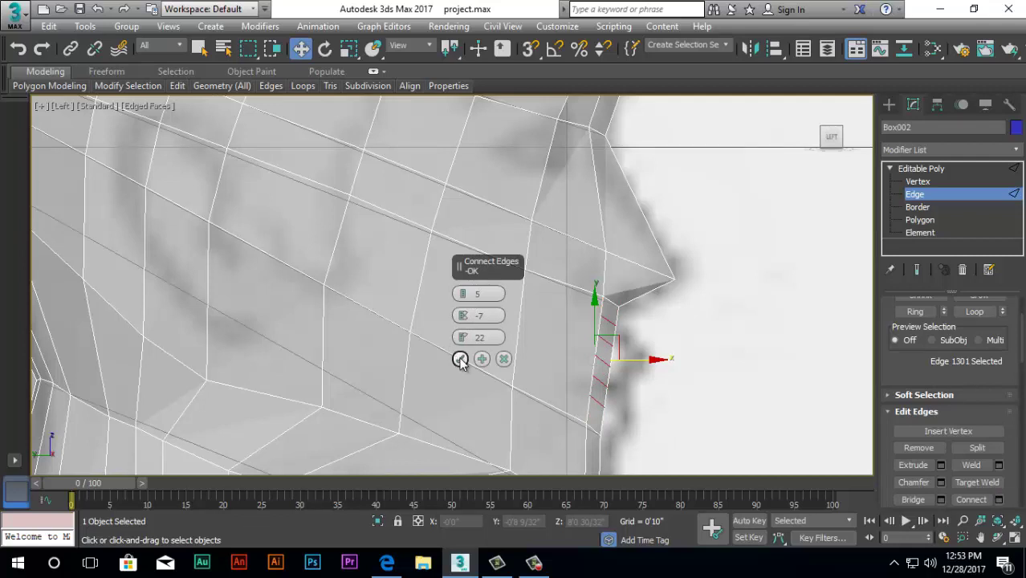
left_click(460, 359)
Move the centreline vertices below the nose onto the reference profile to form the upper lip, mouth opening, lower lip and chin
key("1")
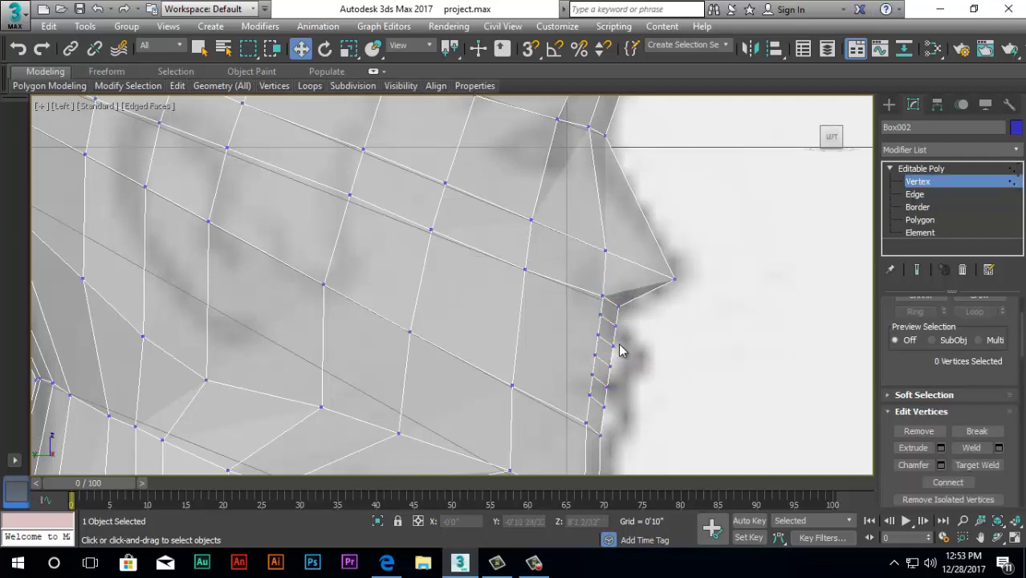
left_click(617, 347)
left_click_drag(699, 356, 700, 356)
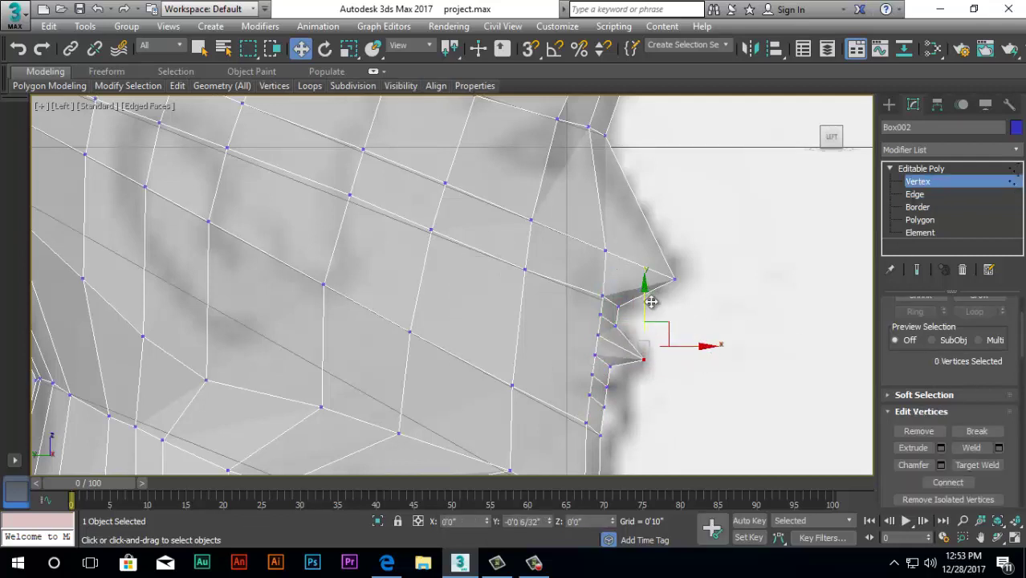
left_click_drag(651, 301, 614, 370)
left_click_drag(677, 373, 676, 367)
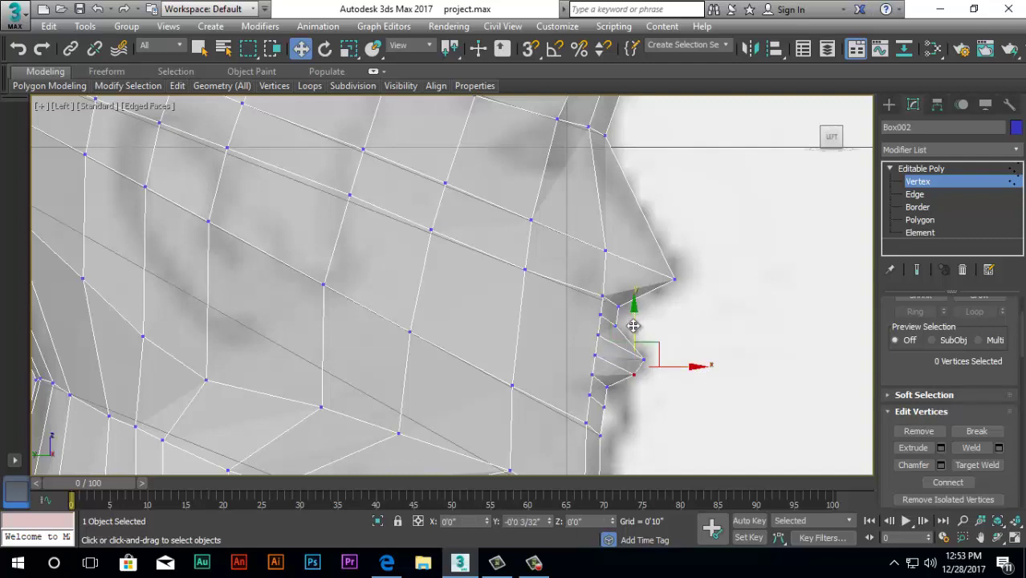
left_click_drag(632, 325, 658, 383)
left_click(608, 388)
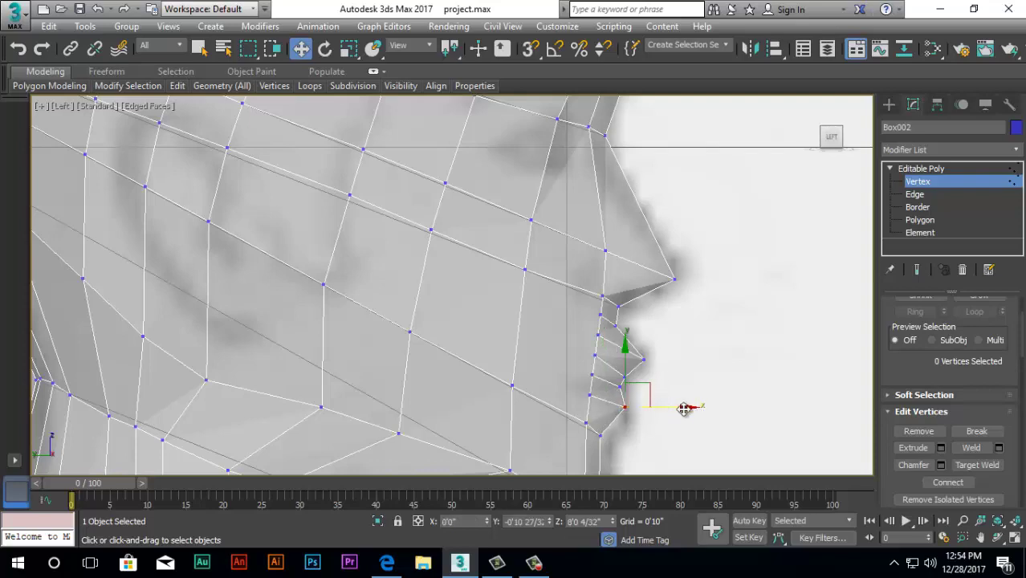
middle_click_drag(652, 426, 668, 371)
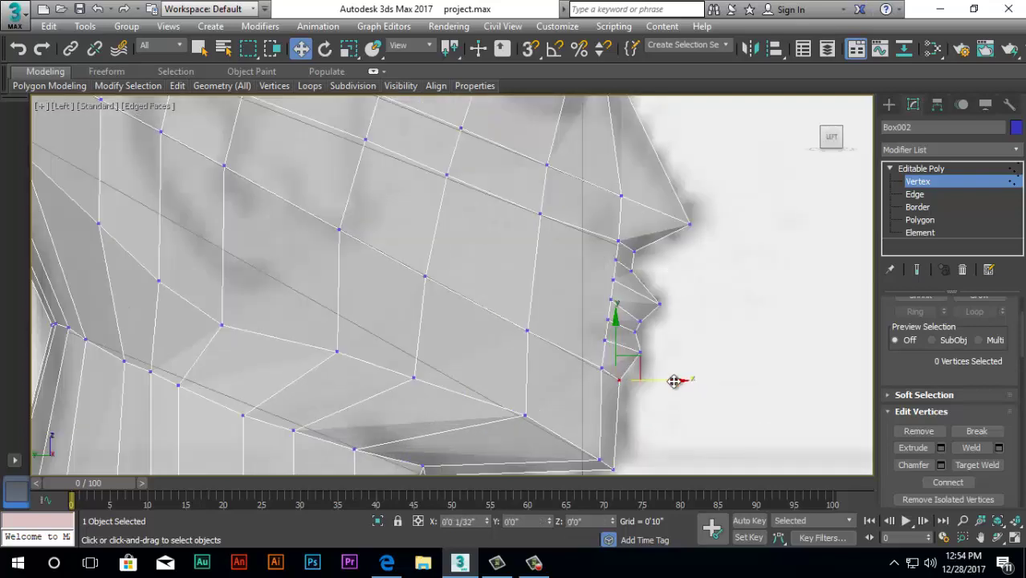
Gather the second column of vertices behind the lips toward the mouth line and adjust the one below the nose
scroll(677, 382, "down", 8)
scroll(614, 349, "up", 9)
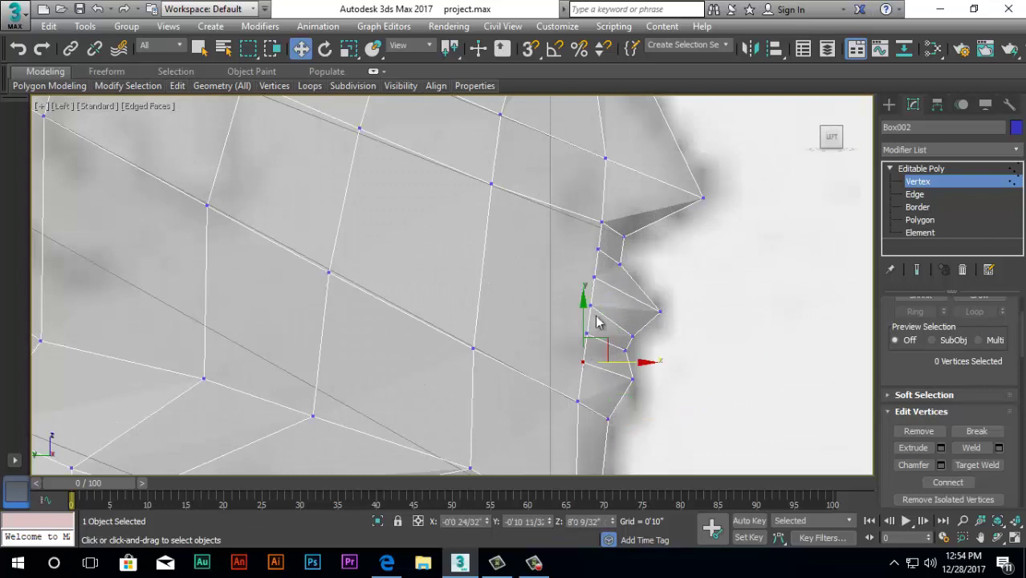
left_click_drag(582, 303, 598, 280)
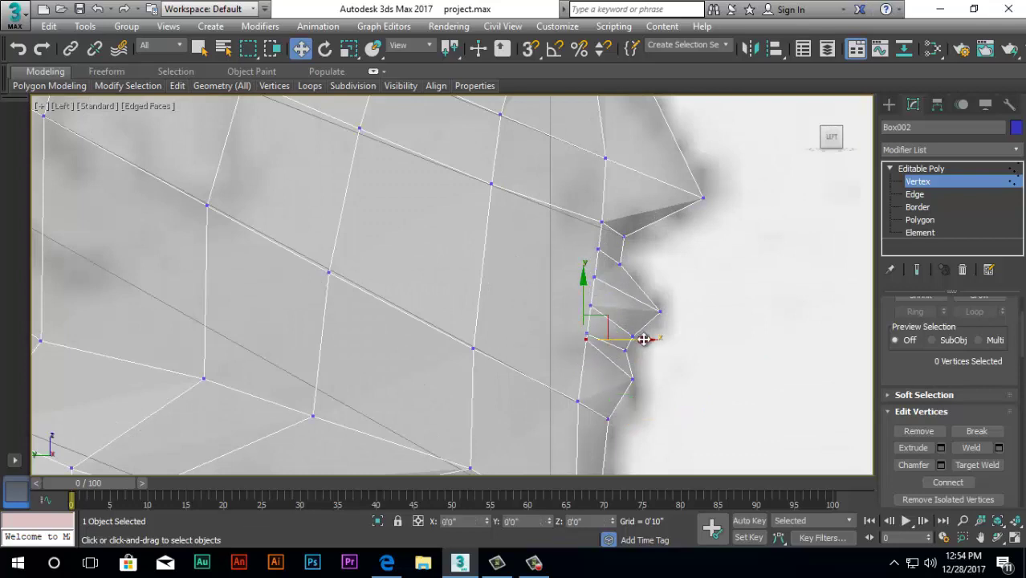
mouse_move(643, 339)
left_mouse_down()
mouse_move(656, 275)
mouse_move(648, 325)
left_mouse_up()
left_click(599, 249)
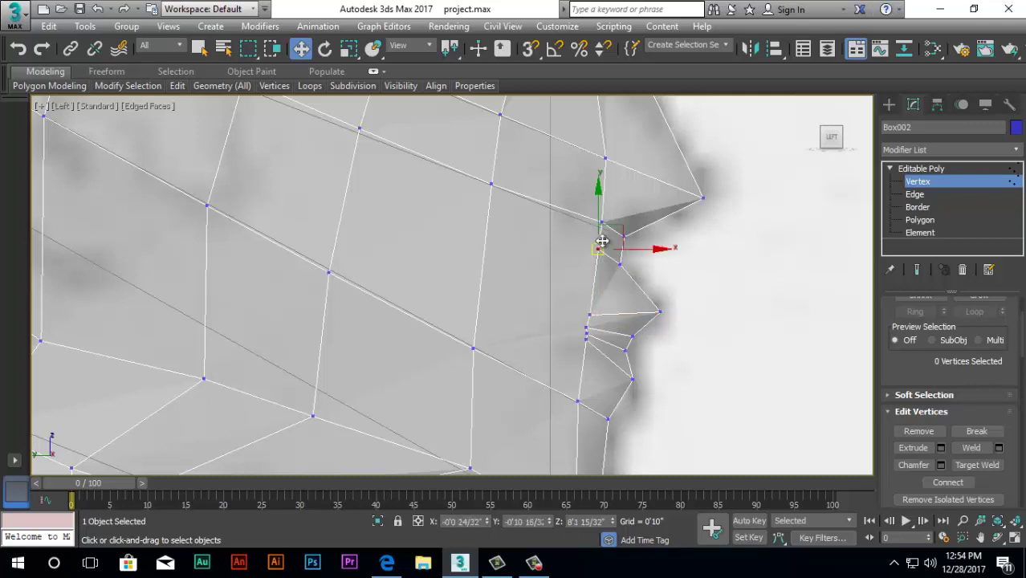
left_click_drag(598, 200, 596, 219)
In the front view, move the clustered mouth-corner vertices outward, the uppermost to X -0'0 26/32"
middle_click_drag(657, 351, 583, 360, "alt")
scroll(583, 361, "up", 6)
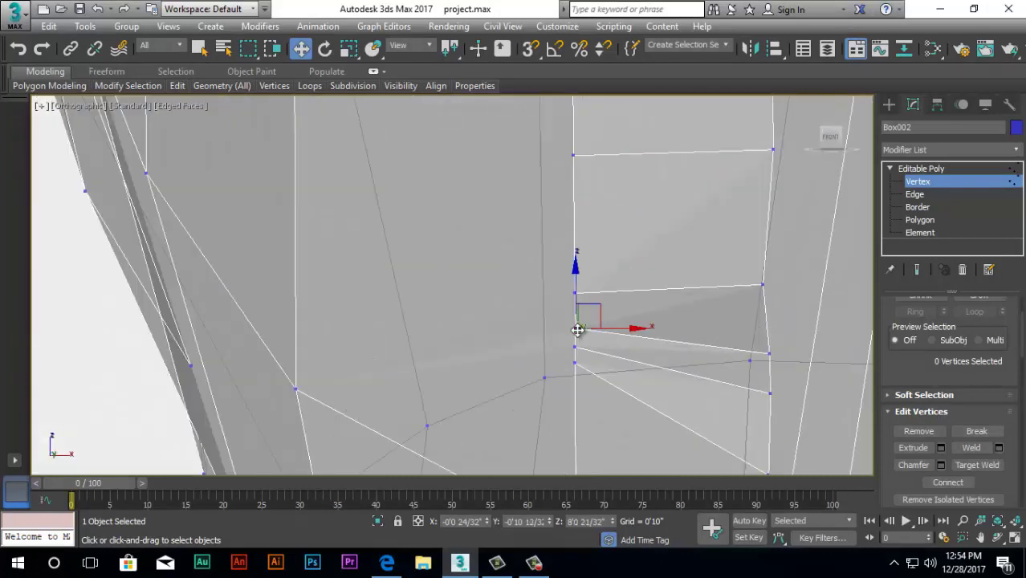
key("f")
scroll(427, 251, "up", 10)
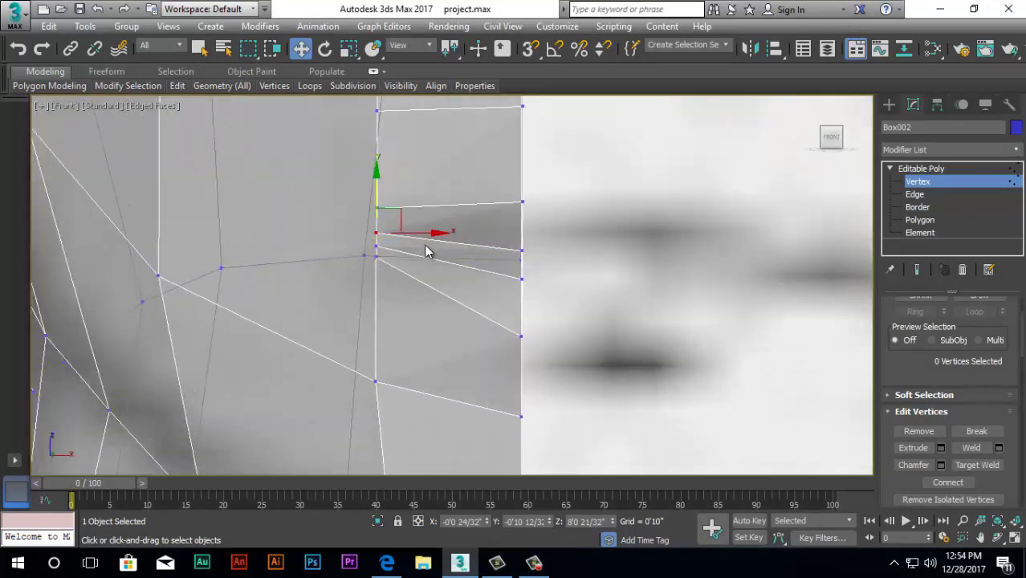
mouse_move(426, 251)
left_mouse_down()
mouse_move(414, 239)
mouse_move(380, 256)
mouse_move(390, 245)
mouse_move(406, 250)
mouse_move(385, 263)
mouse_move(423, 258)
mouse_move(409, 262)
left_mouse_up()
left_click_drag(391, 227, 417, 228)
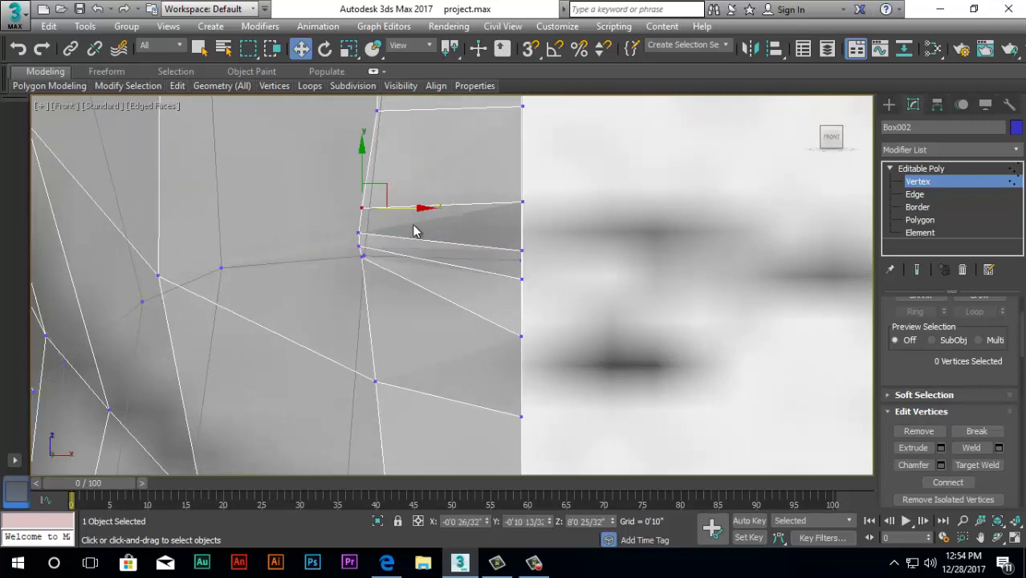
Examine the mouth, face and head against the front reference drawing
scroll(495, 231, "down", 8)
scroll(433, 251, "up", 5)
scroll(521, 257, "down", 6)
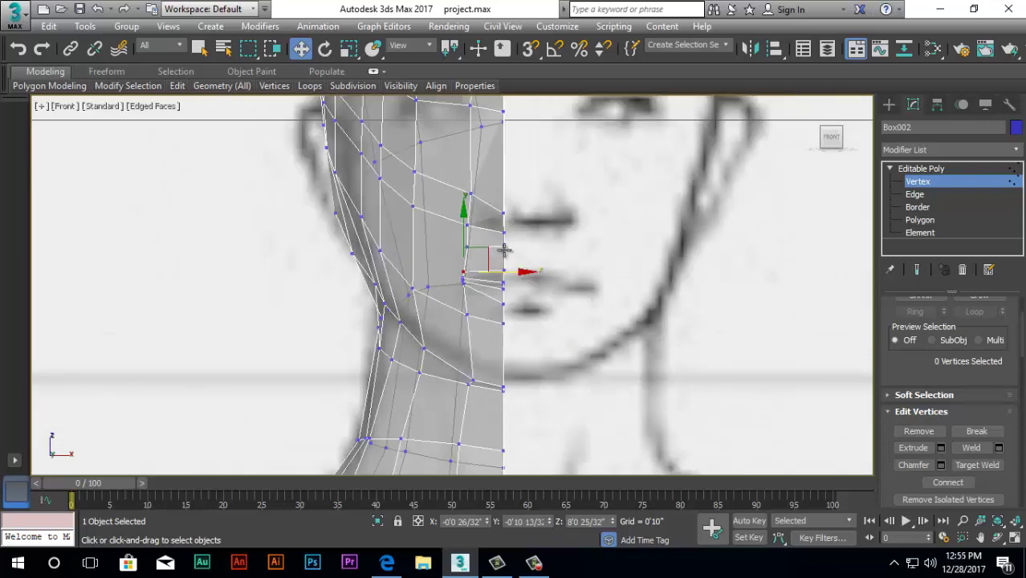
scroll(505, 305, "up", 6)
scroll(442, 290, "up", 2)
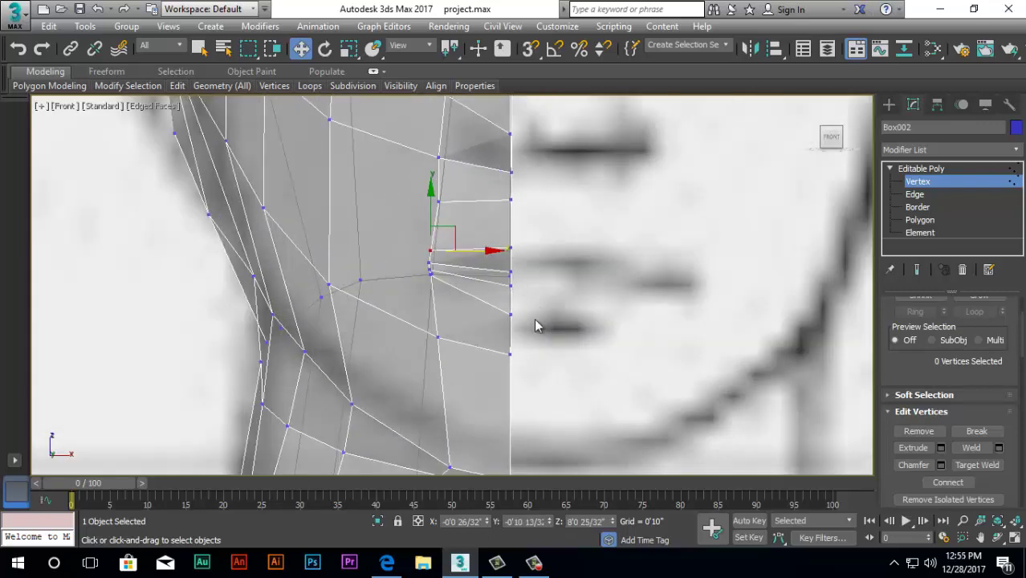
scroll(530, 252, "down", 4)
scroll(534, 305, "down", 5)
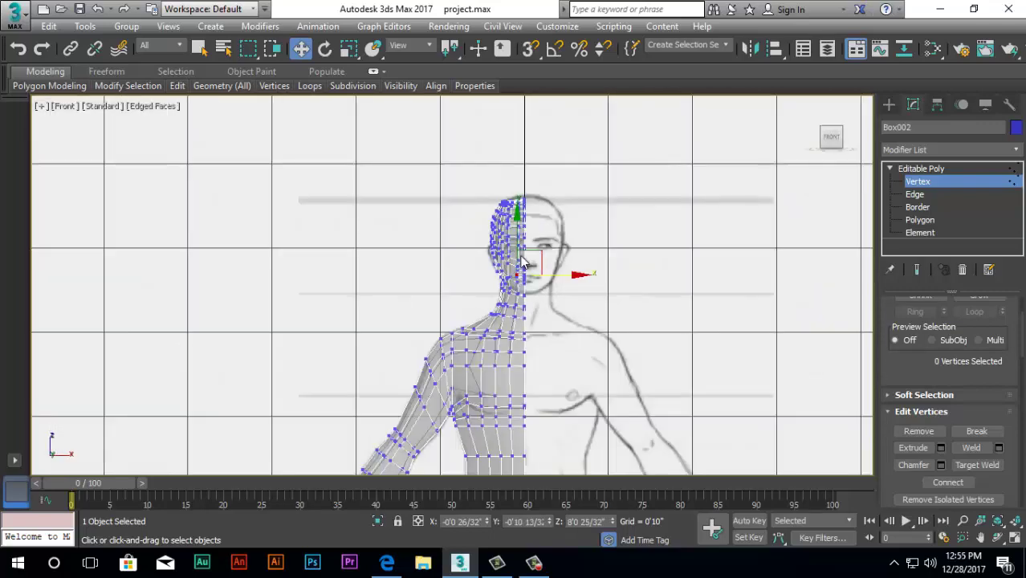
scroll(525, 257, "up", 4)
scroll(526, 299, "down", 2)
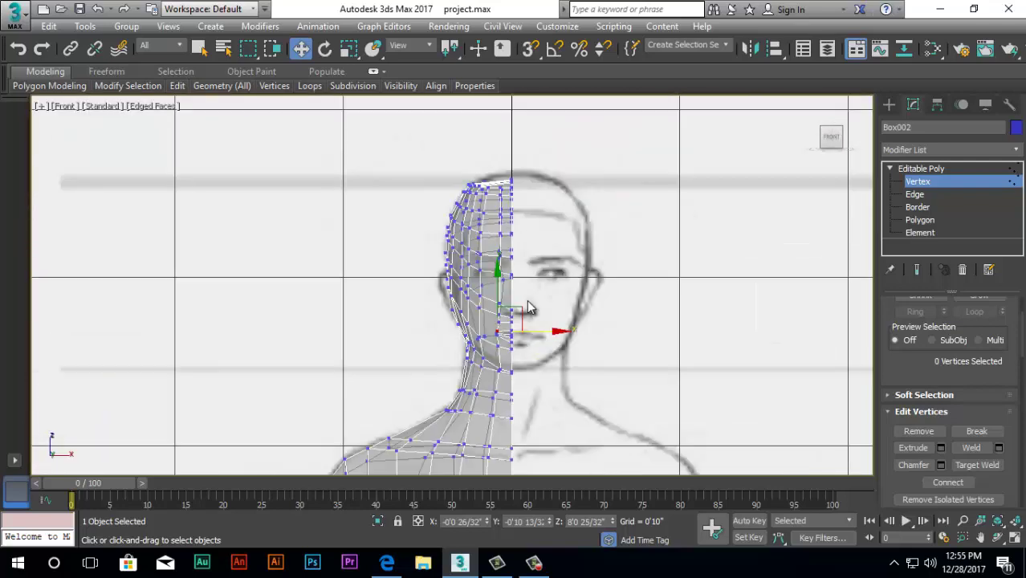
In the front view, raise the group of topmost centreline vertices of the head toward the reference crown outline
scroll(522, 197, "up", 6)
scroll(541, 168, "up", 5)
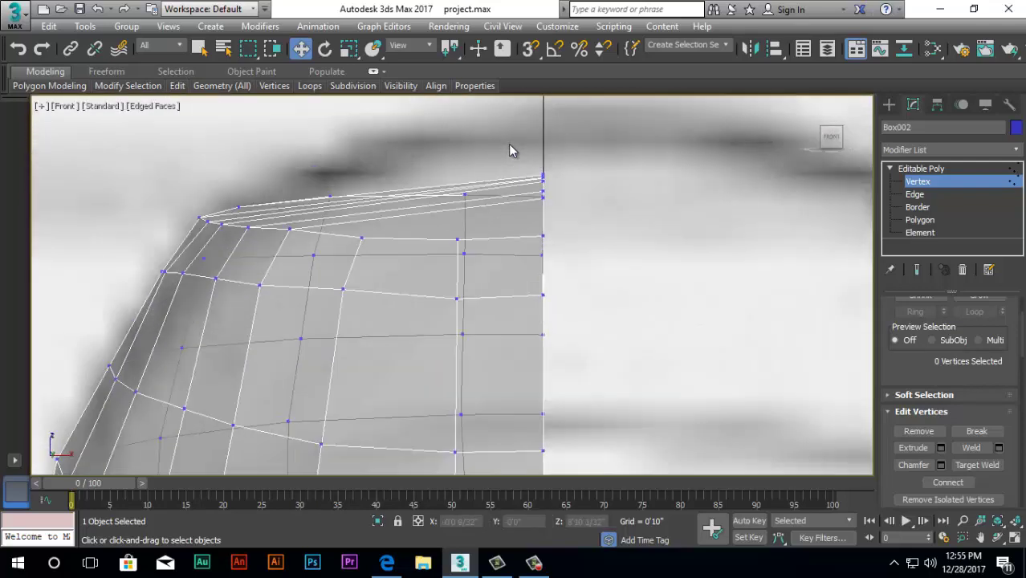
left_click_drag(526, 213, 520, 215)
left_click_drag(544, 126, 547, 98)
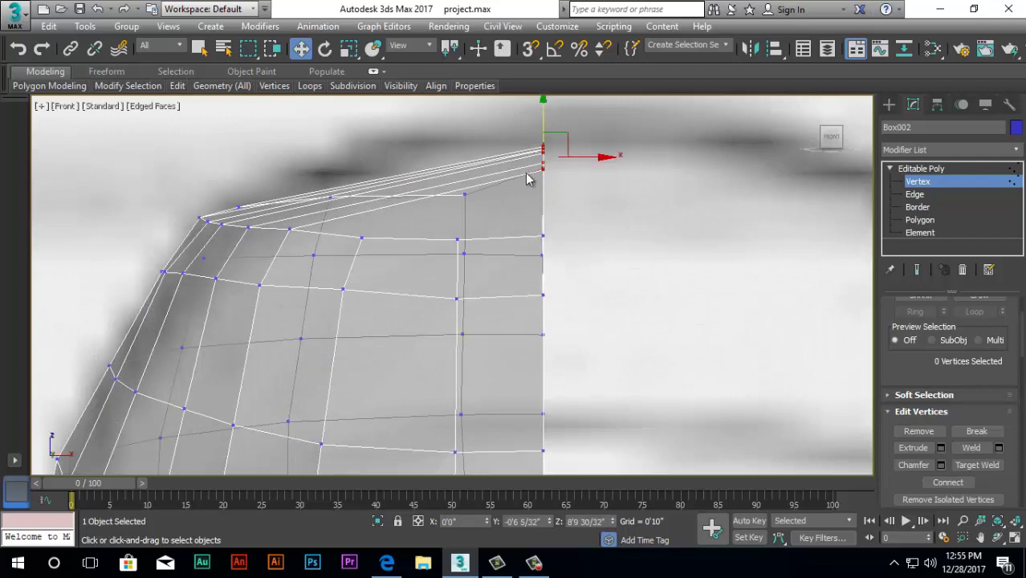
Lower the individual centreline vertices below the crown's peak one by one to spread them vertically
left_click(558, 180)
left_click(540, 168)
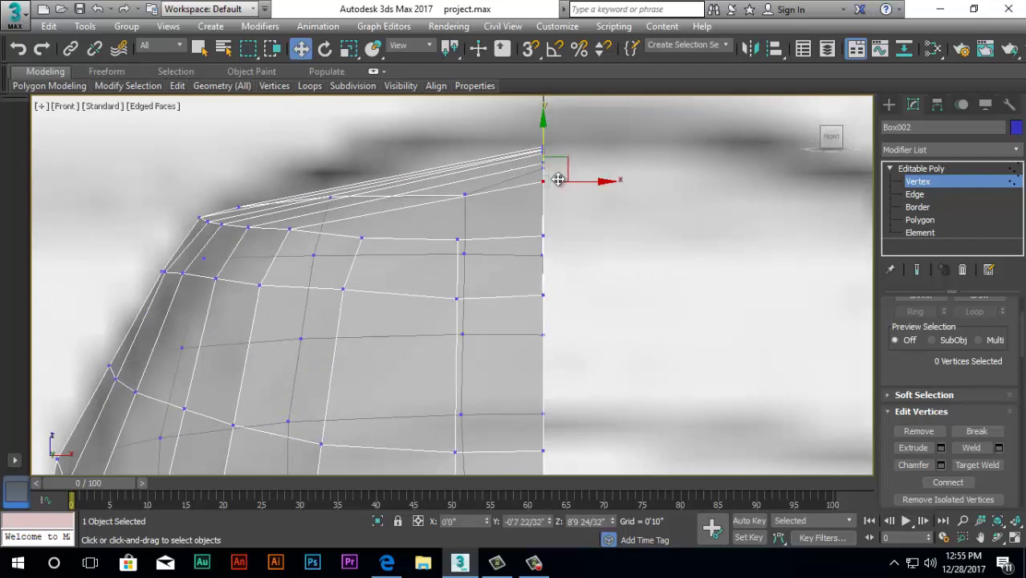
scroll(545, 168, "up", 3)
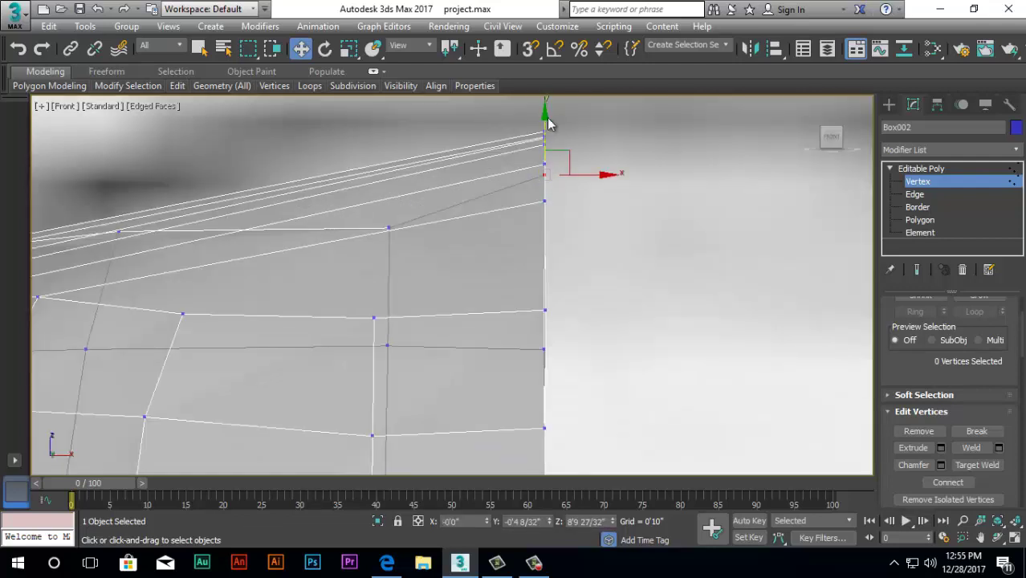
scroll(549, 223, "down", 1)
left_click_drag(547, 141, 549, 144)
scroll(549, 222, "down", 1)
scroll(540, 189, "up", 1)
left_click(549, 197)
left_click(630, 163)
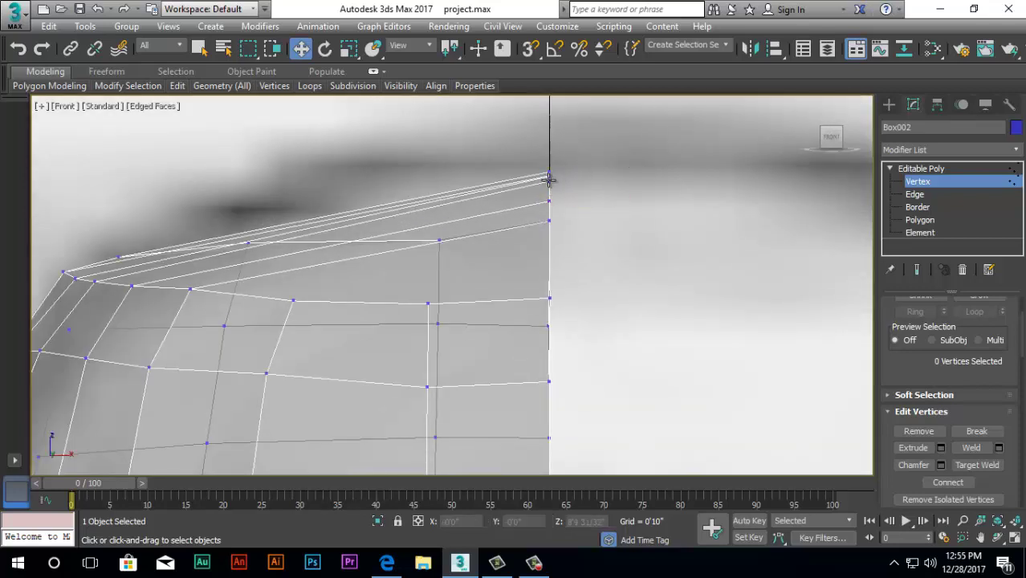
left_click(549, 180)
left_click_drag(550, 131, 553, 139)
left_click(590, 151)
left_click(550, 174)
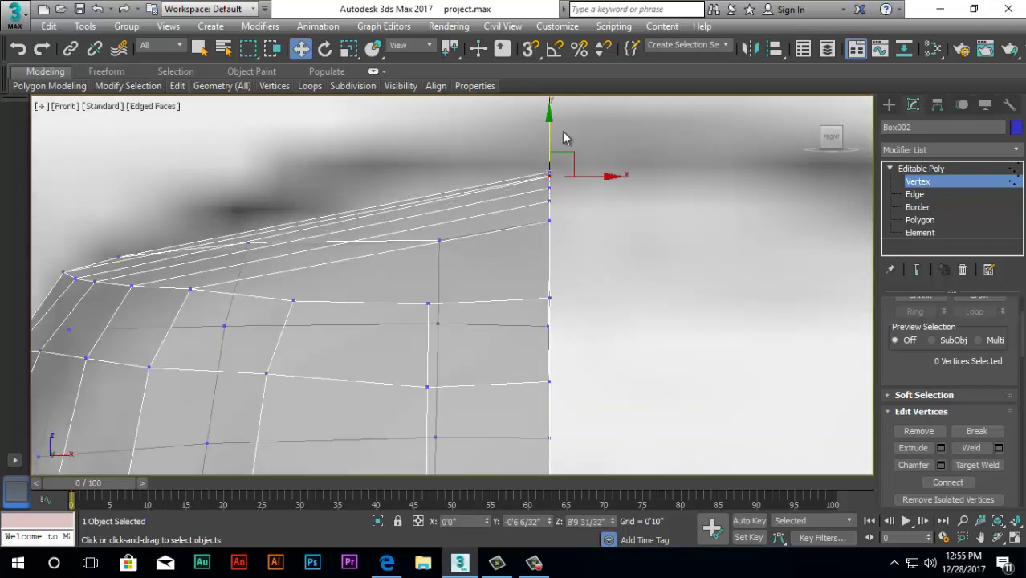
Examine the head, hips and whole body against the front reference drawing
scroll(518, 193, "down", 10)
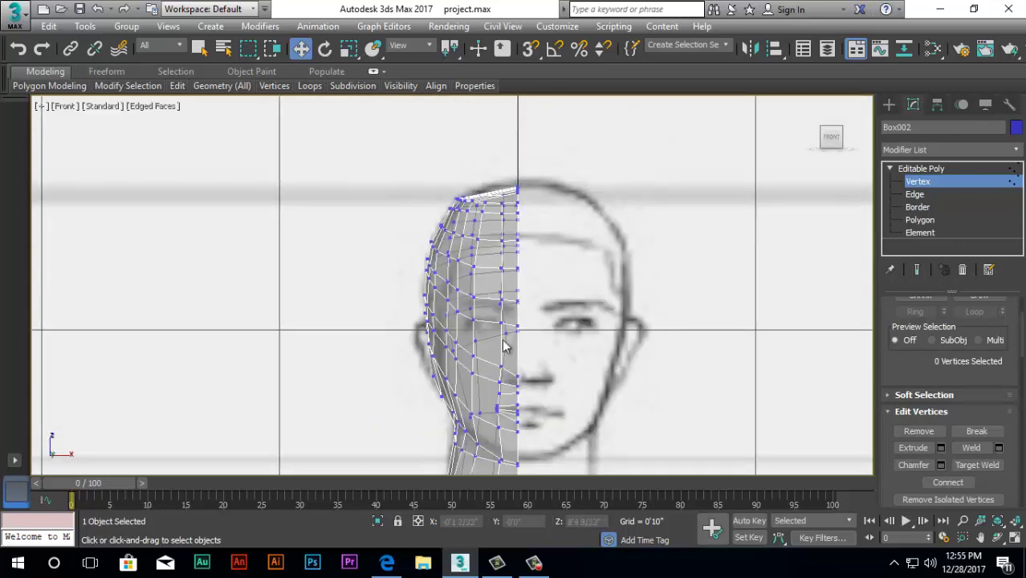
scroll(495, 472, "up", 6)
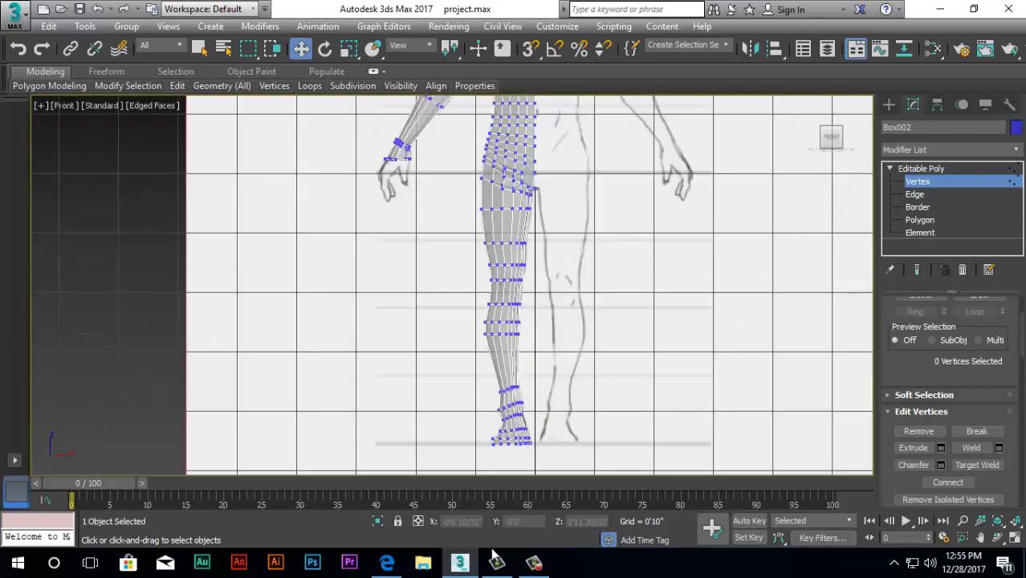
scroll(537, 345, "down", 3)
scroll(531, 253, "up", 9)
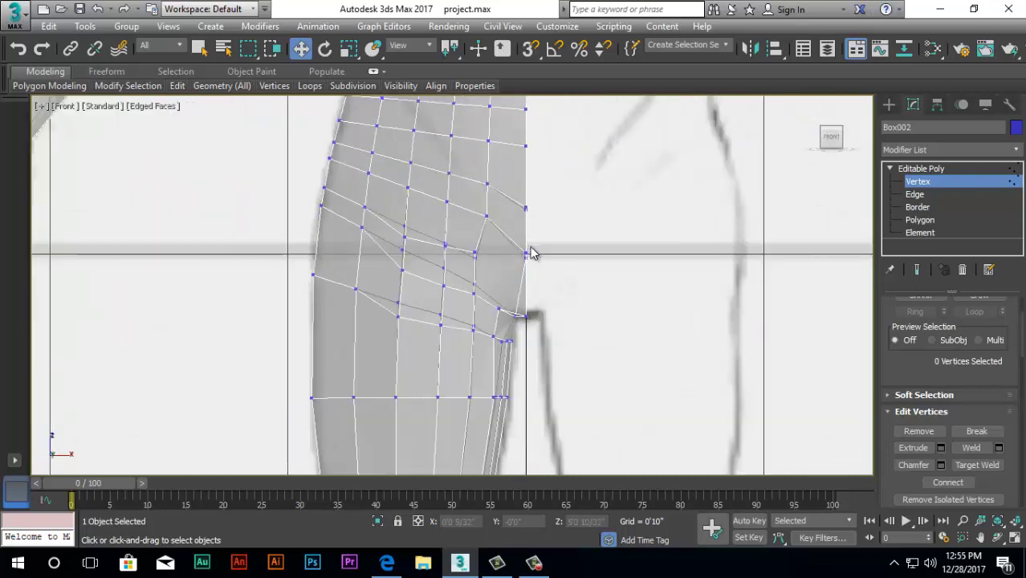
scroll(531, 253, "down", 8)
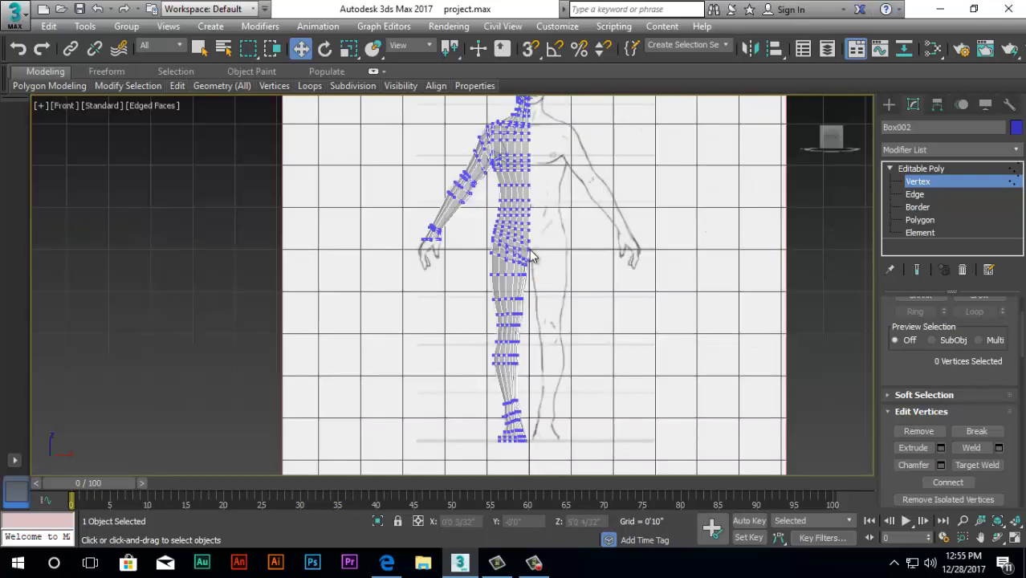
scroll(538, 241, "up", 4)
scroll(534, 232, "down", 1)
scroll(518, 228, "up", 6)
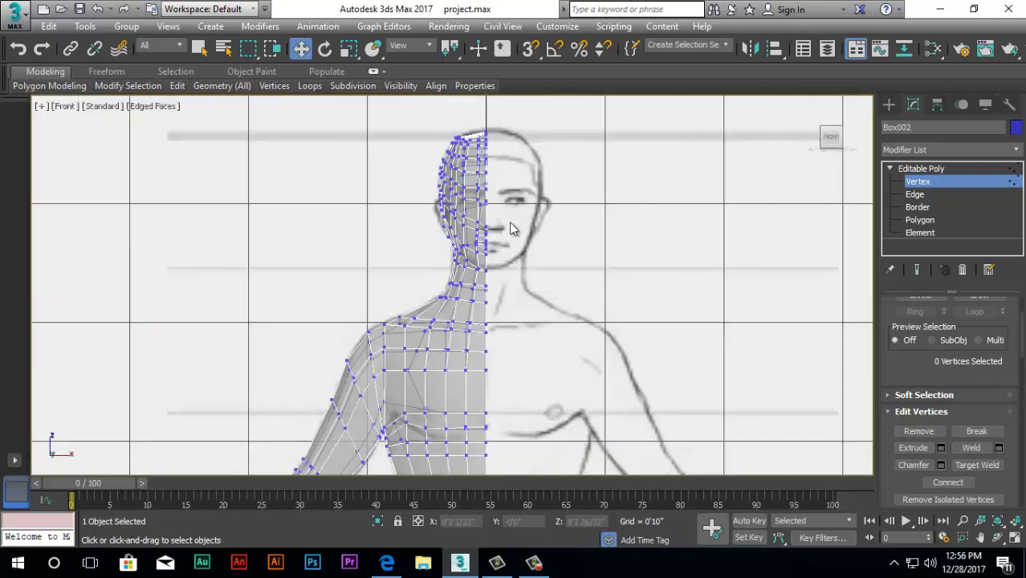
scroll(501, 222, "down", 7)
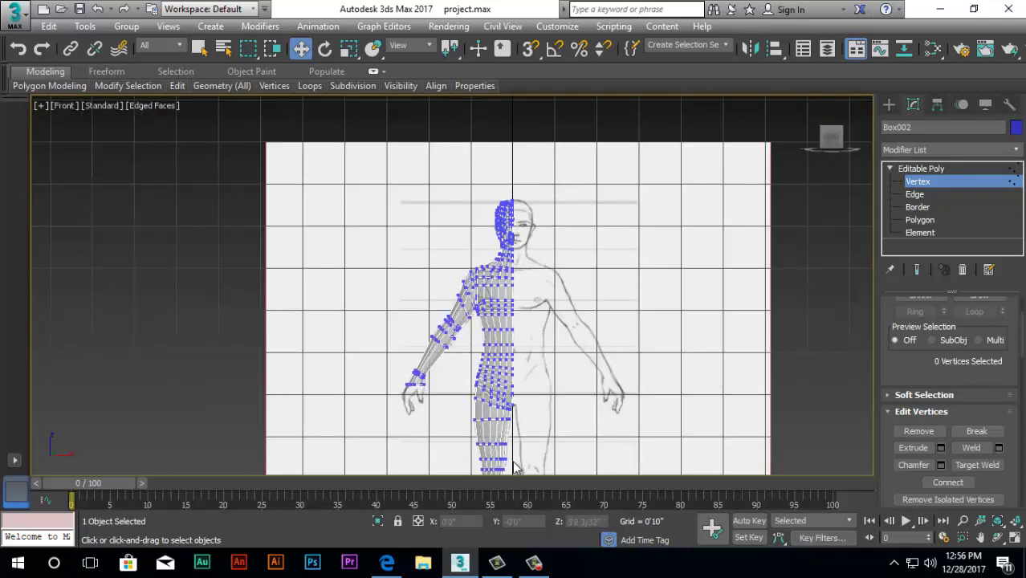
Select the body's whole column of centreline vertices in the front view and shift it outward to X 0'0 9/32"
scroll(517, 450, "up", 5)
scroll(547, 377, "down", 3)
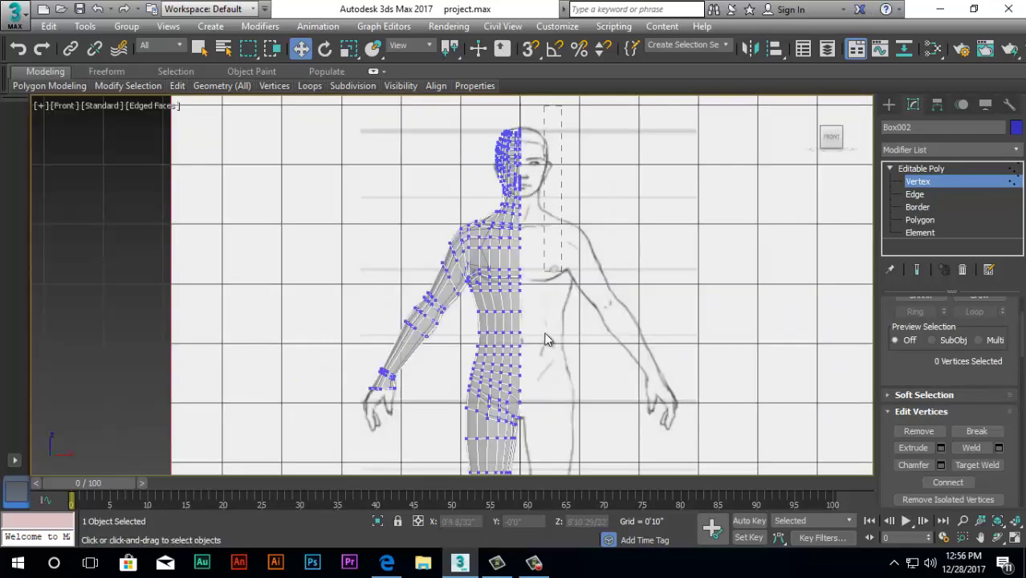
scroll(545, 115, "up", 8)
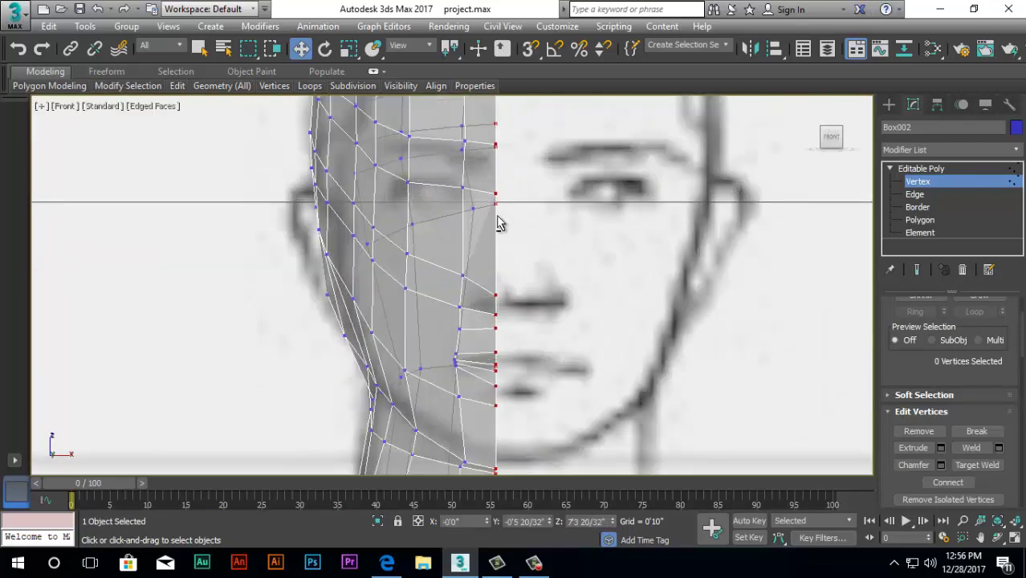
scroll(497, 223, "down", 3)
scroll(504, 222, "up", 3)
scroll(508, 226, "down", 4)
scroll(493, 376, "up", 4)
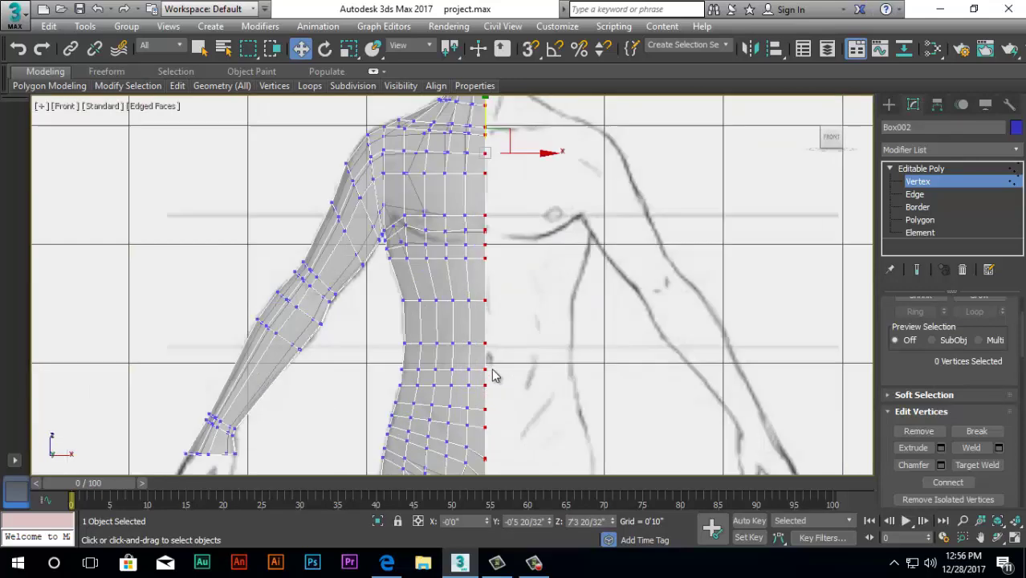
left_click_drag(540, 155, 545, 168)
scroll(466, 216, "down", 4)
scroll(472, 128, "up", 6)
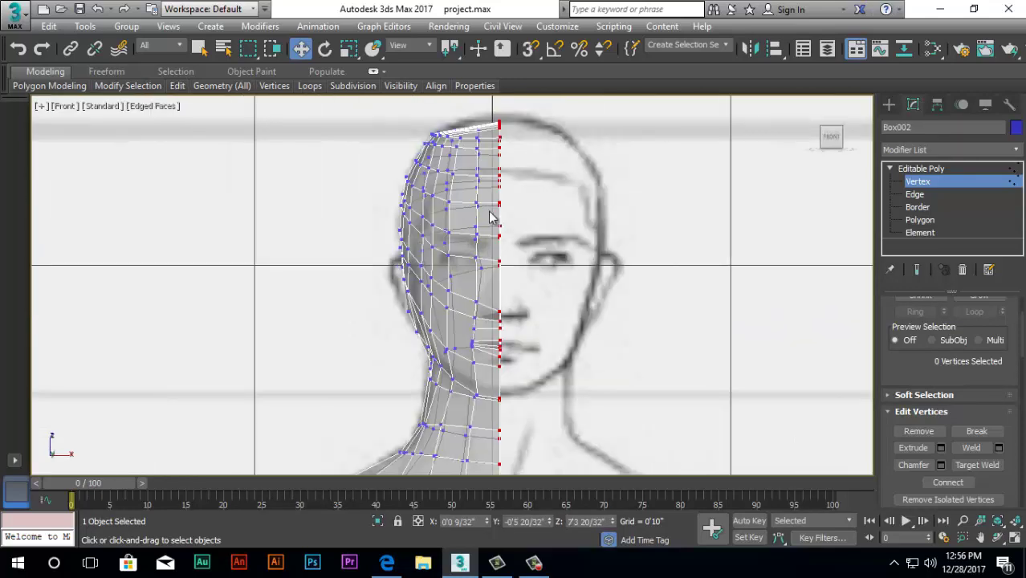
scroll(507, 266, "up", 2)
scroll(499, 305, "up", 2)
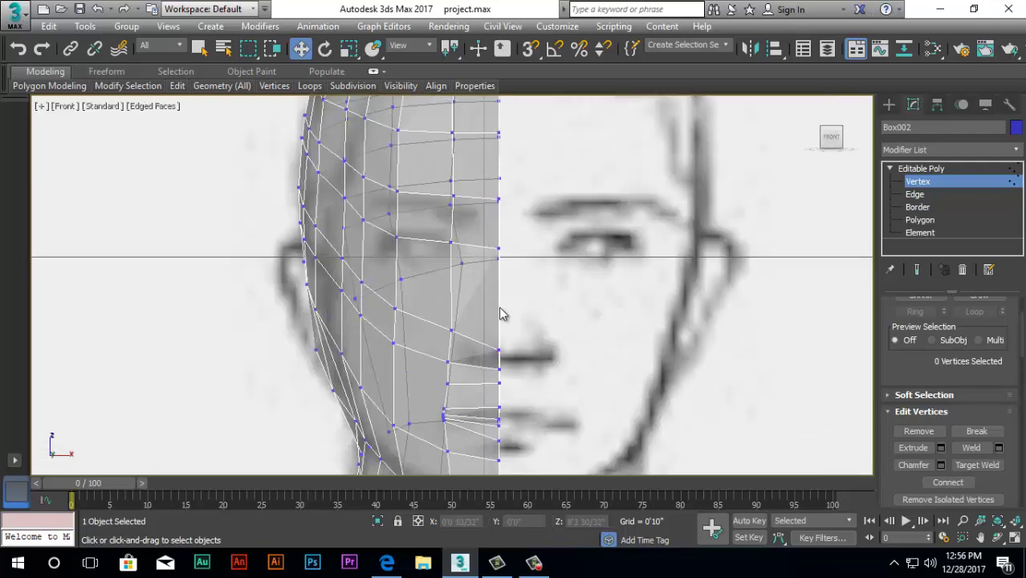
Examine the thigh, knee and calf contours against the reference drawing in the left view
key("l")
scroll(496, 297, "down", 6)
scroll(493, 292, "up", 6)
scroll(486, 308, "up", 1)
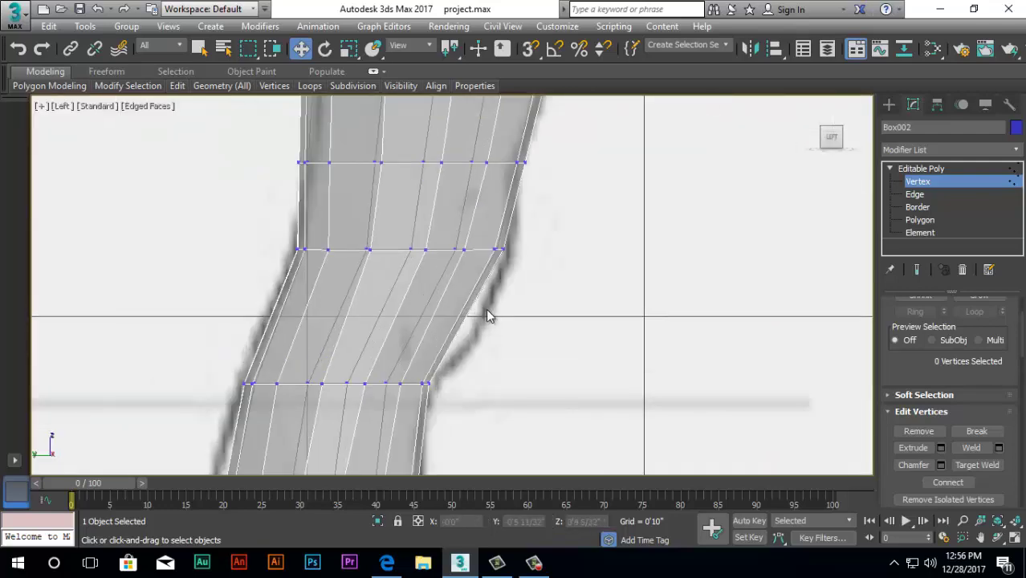
scroll(485, 308, "down", 1)
left_click_drag(514, 301, 366, 334)
scroll(353, 353, "up", 3)
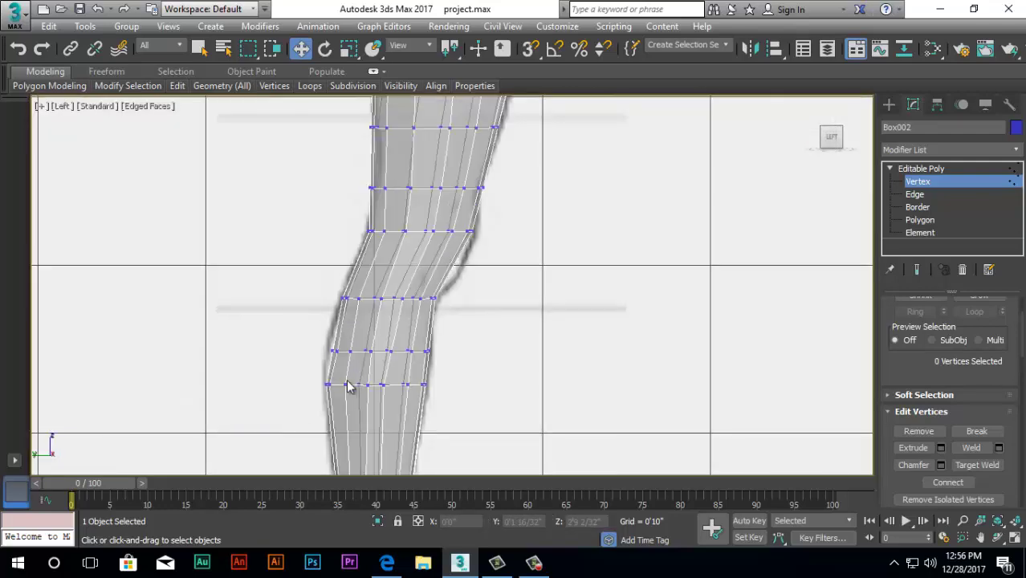
scroll(349, 358, "down", 5)
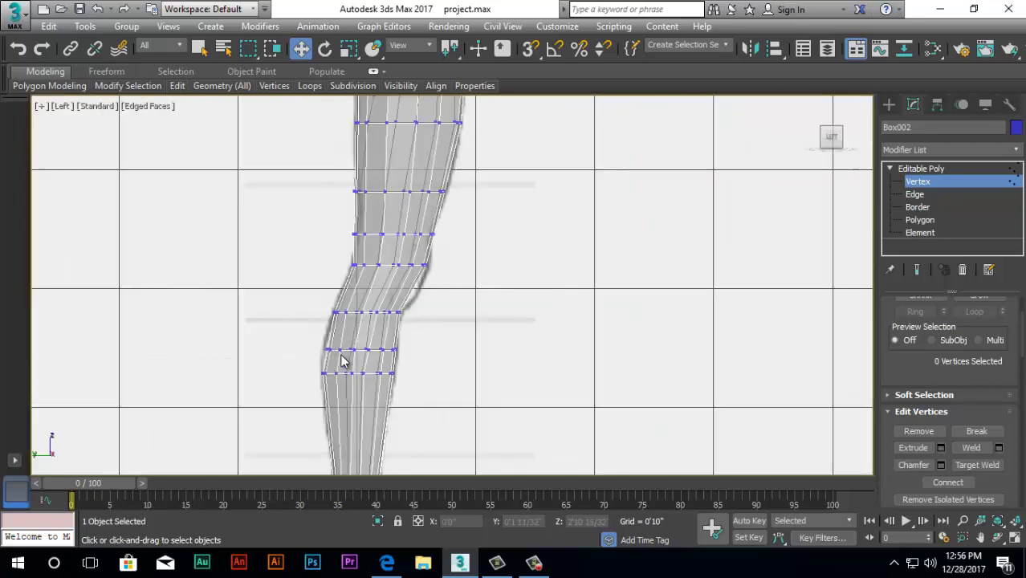
scroll(321, 361, "up", 3)
scroll(401, 318, "down", 5)
scroll(373, 327, "up", 4)
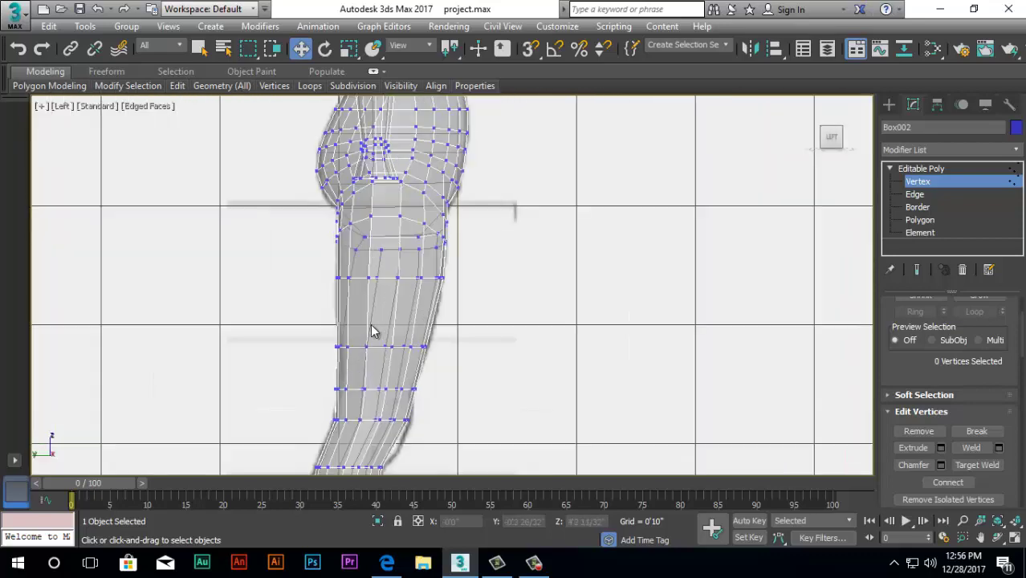
Select the lengthwise edges of the band just above the knee crease and connect them with 1 segment
scroll(397, 367, "down", 2)
scroll(393, 388, "up", 2)
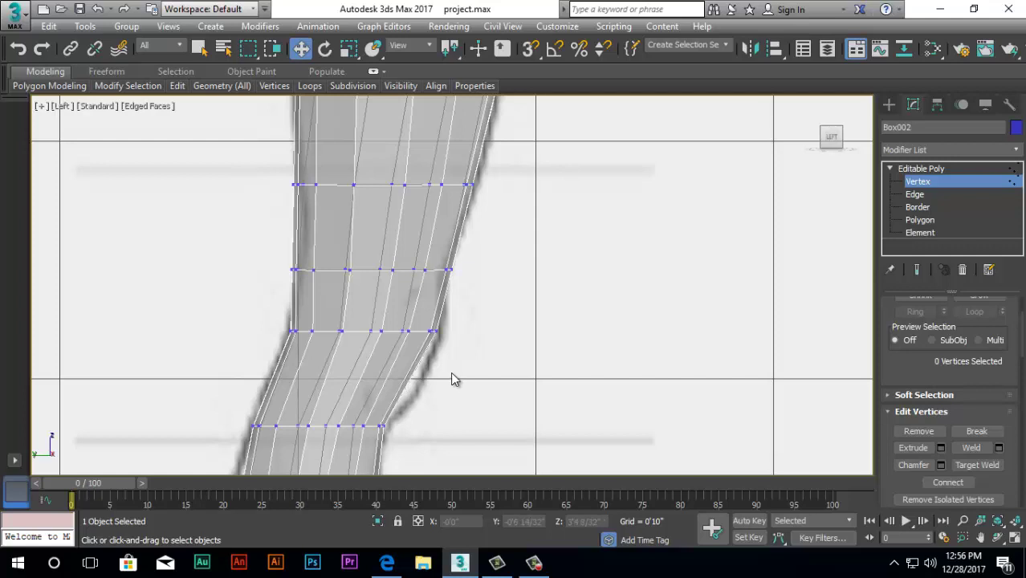
left_click(915, 195)
left_click_drag(494, 366, 249, 406)
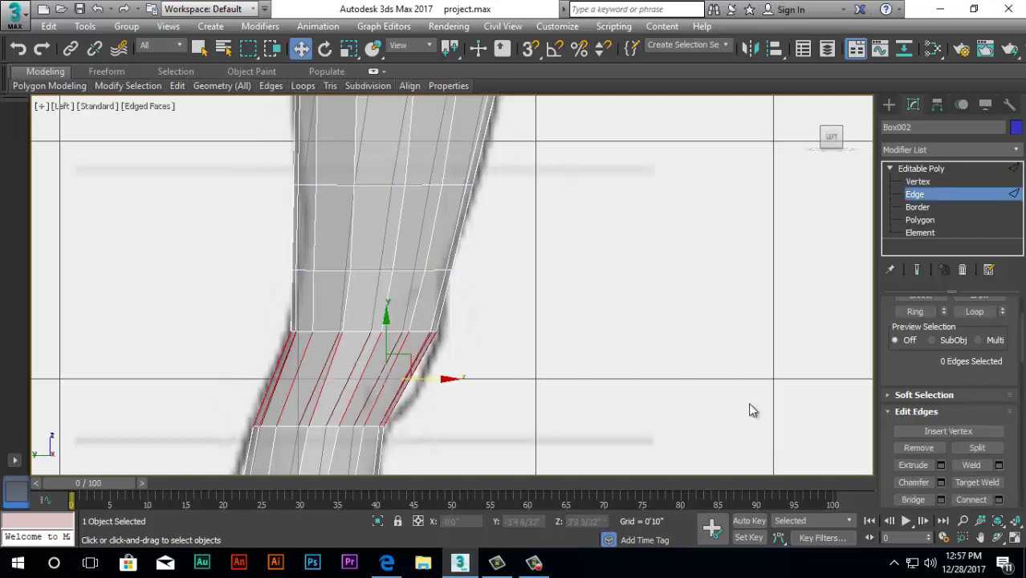
left_click(998, 499)
left_click_drag(460, 296, 461, 303)
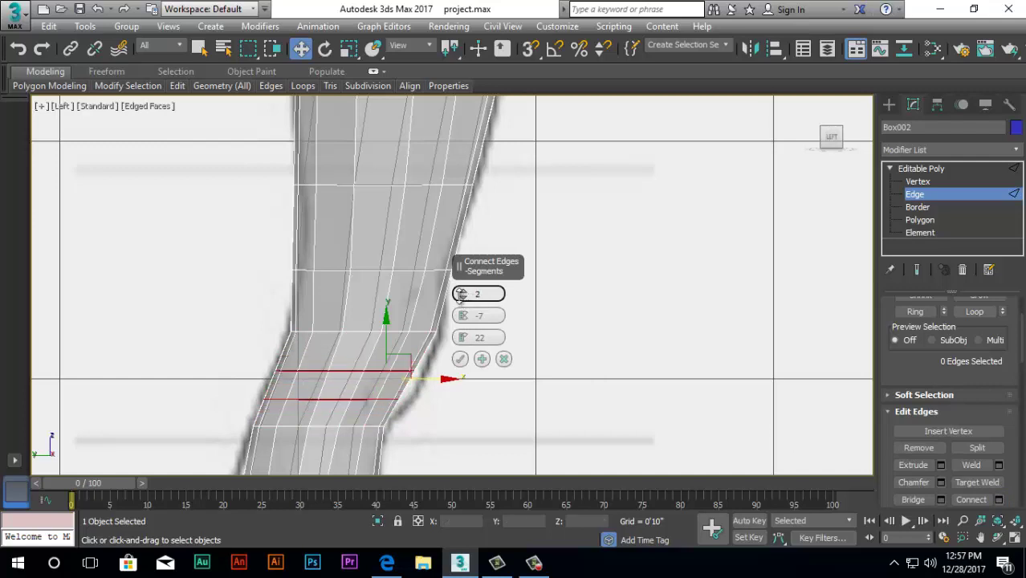
left_click(459, 359)
Scale the new knee edge loop slightly wider and move it forward to fit the reference kneecap outline
left_click(348, 50)
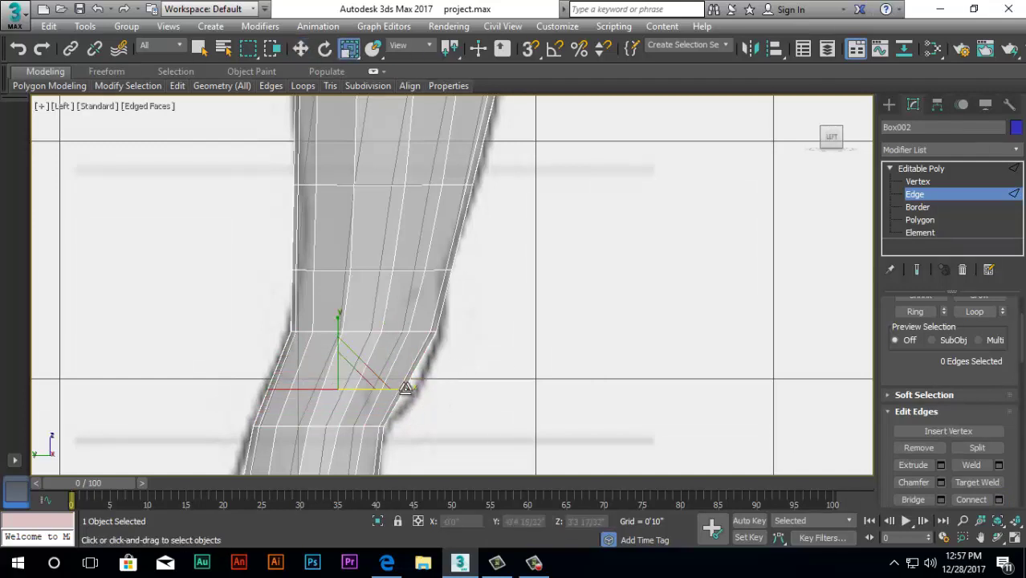
left_click_drag(406, 389, 410, 390)
key("w")
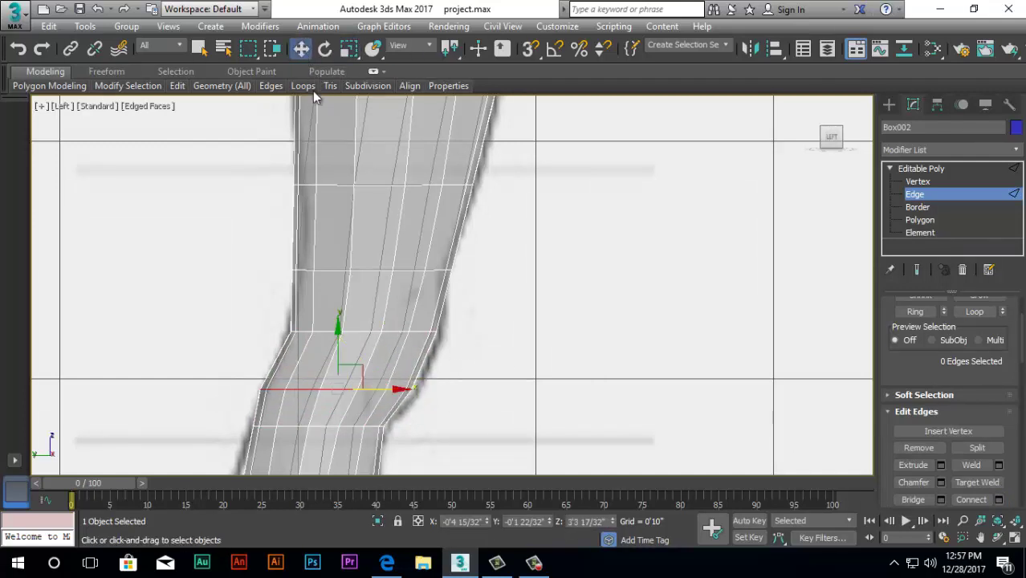
left_click_drag(404, 396, 408, 399)
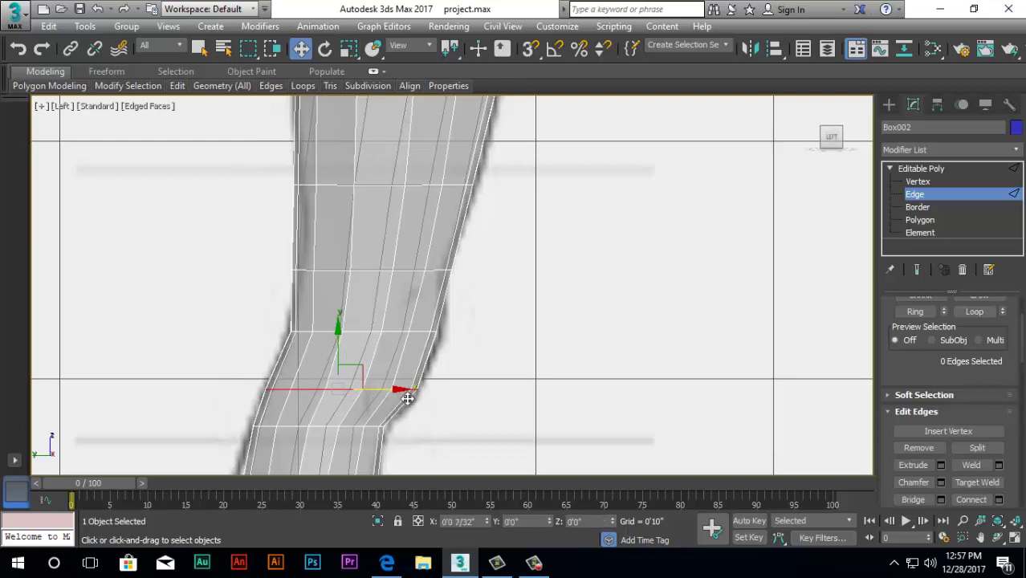
Select the edge loop in the upper calf below the knee, widen it and shift it backward onto the reference contour
scroll(480, 348, "down", 3)
middle_click_drag(440, 405, 453, 352)
scroll(453, 353, "up", 3)
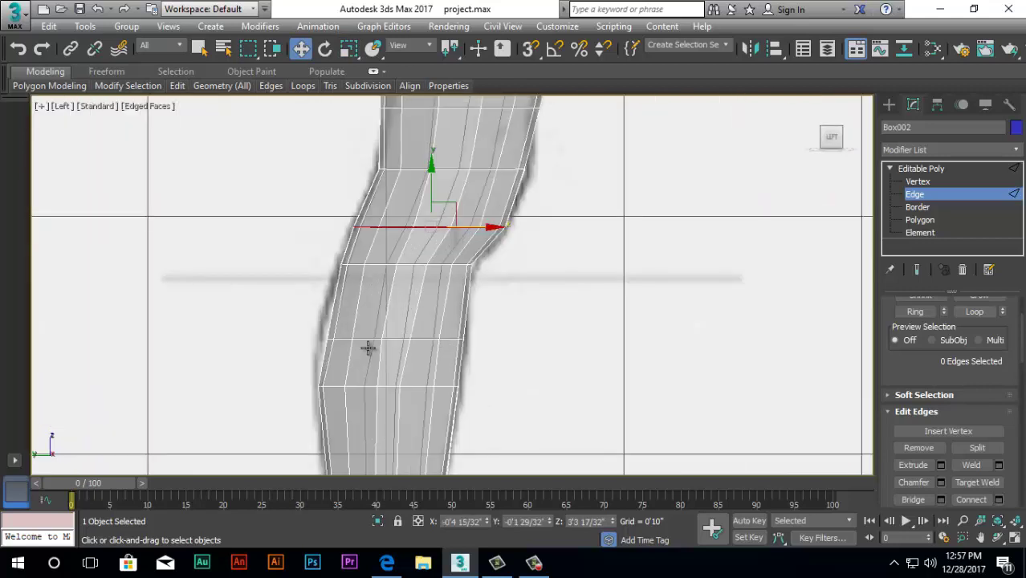
left_click(423, 340)
left_click(976, 314)
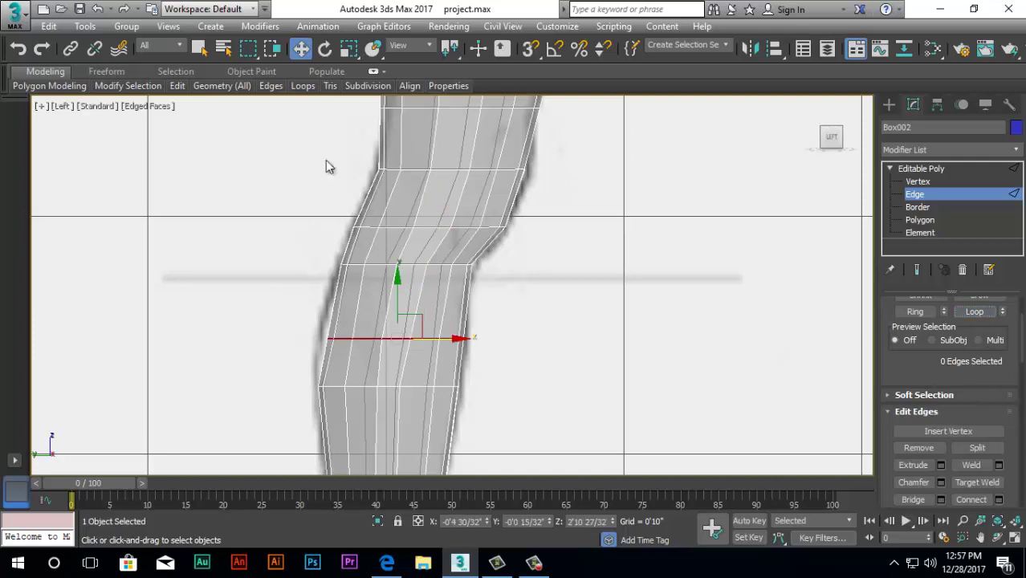
left_click(349, 48)
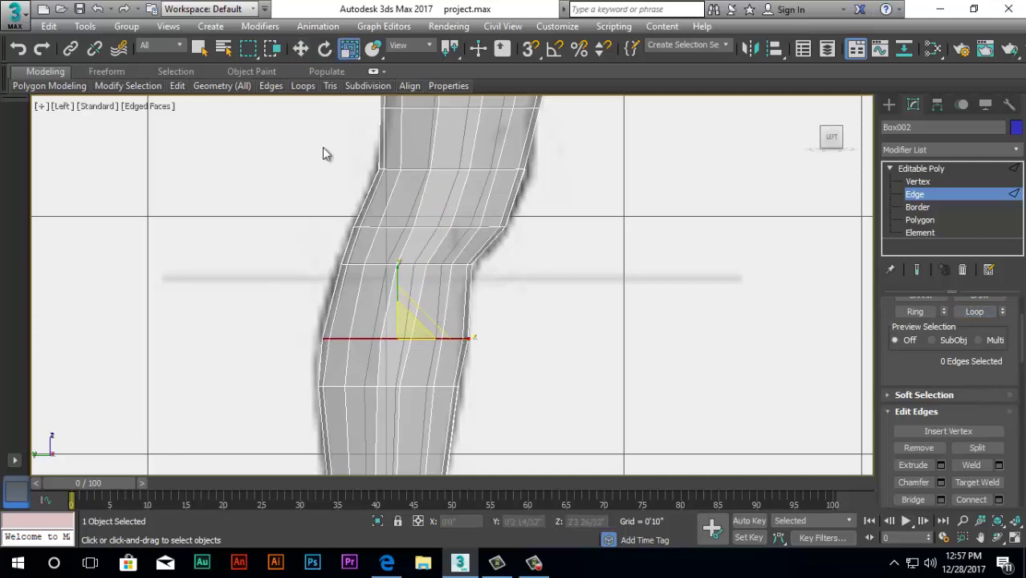
left_click(300, 49)
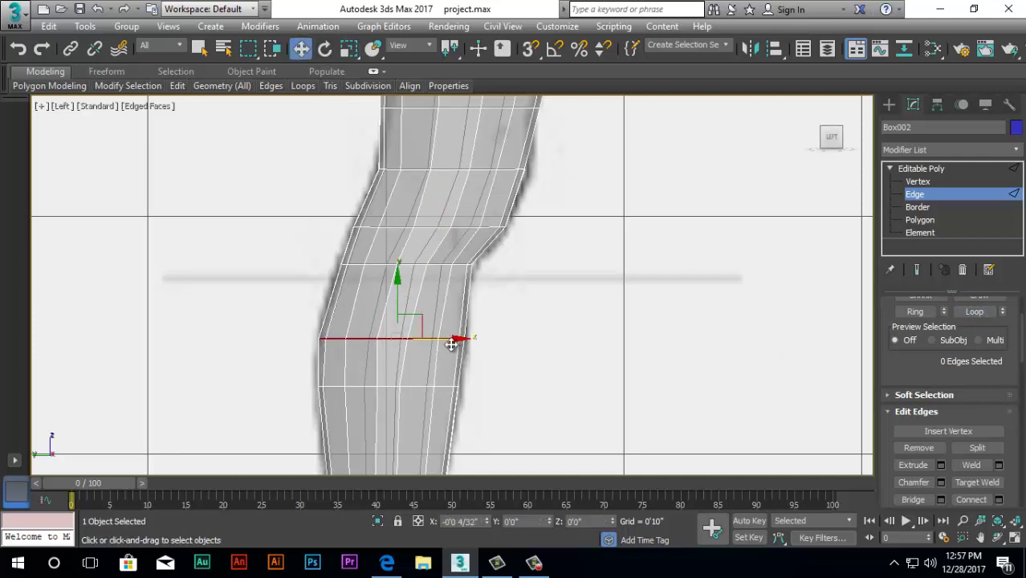
Try to adjust the vertices of the ring just below the crown in the left view, and undo the moves
scroll(393, 293, "down", 6)
scroll(375, 285, "up", 4)
scroll(394, 147, "down", 6)
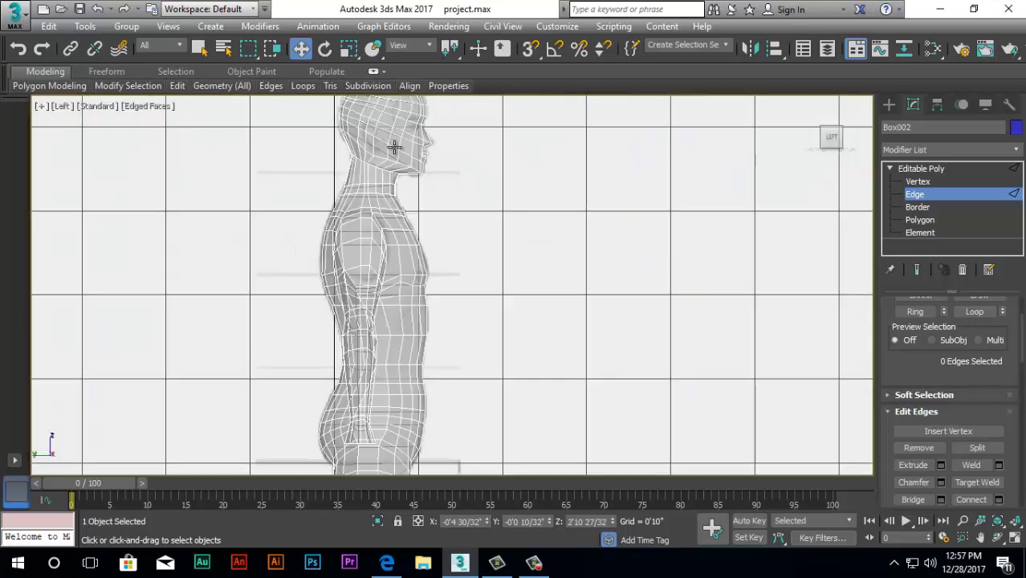
scroll(382, 208, "up", 8)
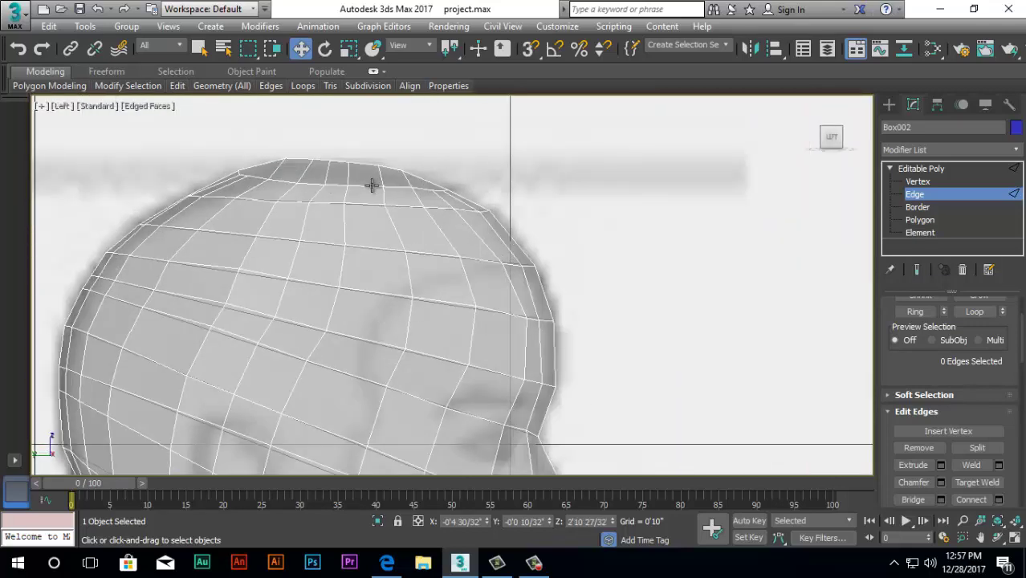
left_click(926, 183)
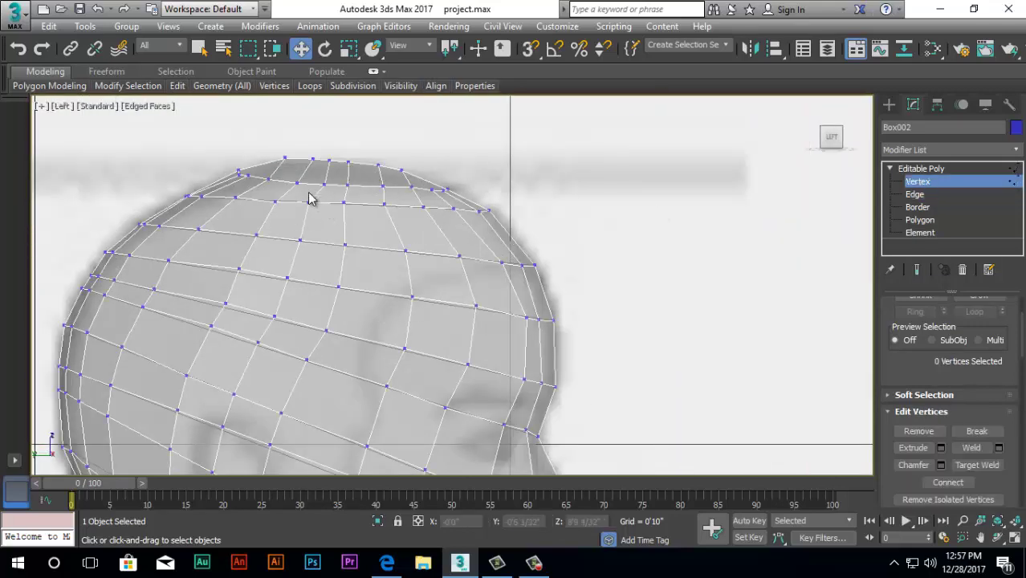
left_click(266, 179)
left_click(289, 150)
left_click(271, 177)
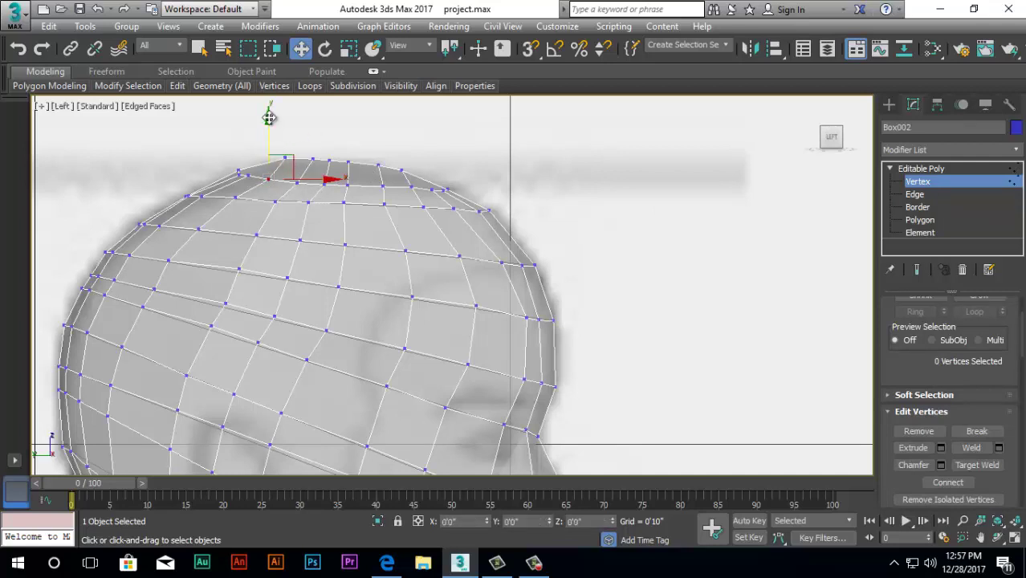
left_click_drag(269, 115, 325, 130)
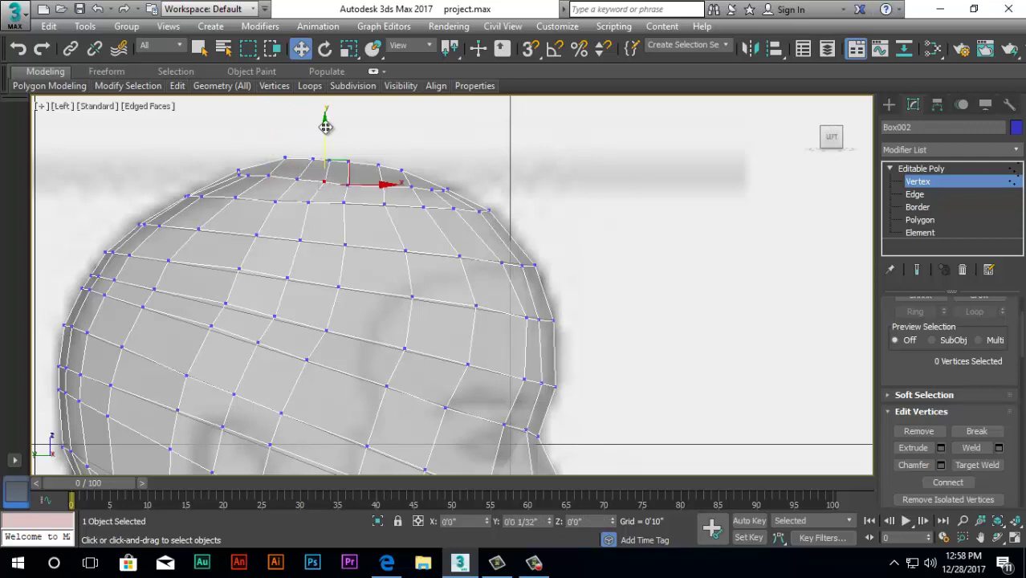
left_click_drag(325, 127, 325, 127)
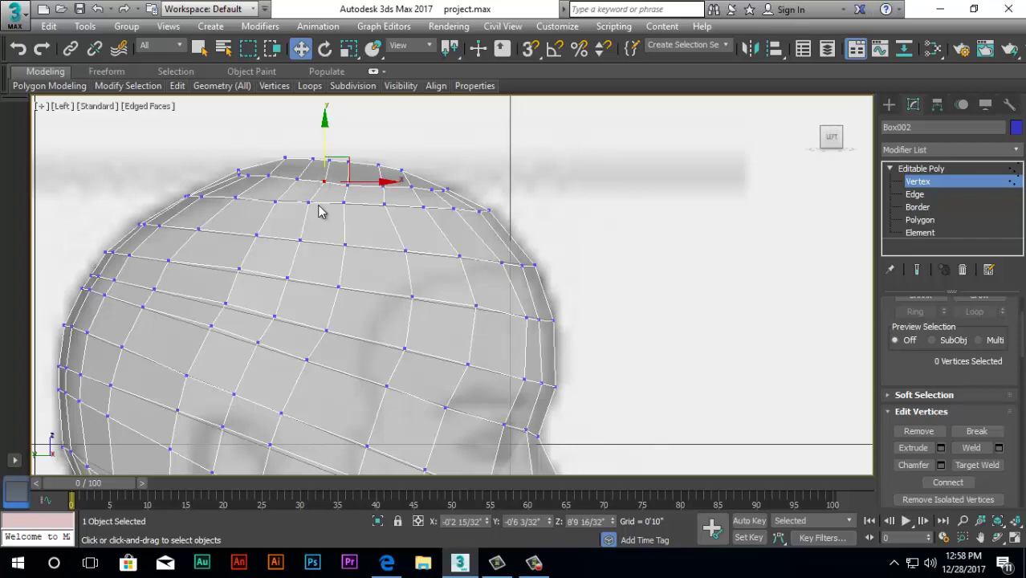
key("ctrl+z")
key("ctrl+z")
key("ctrl+z")
Examine the head, chest and torso contours against the reference drawing in the left view
scroll(269, 147, "down", 8)
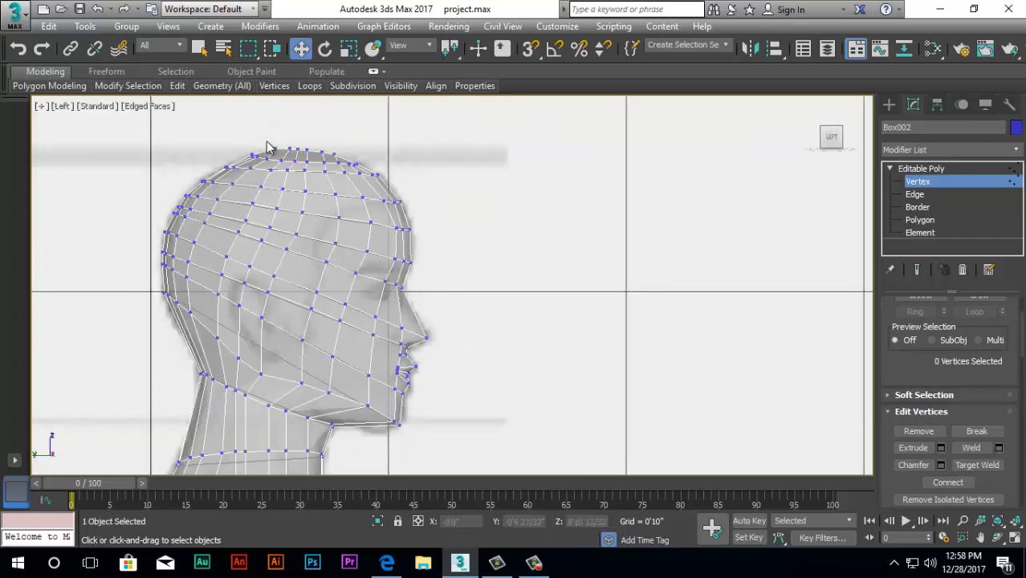
scroll(277, 300, "up", 6)
scroll(471, 304, "down", 1)
scroll(495, 332, "up", 2)
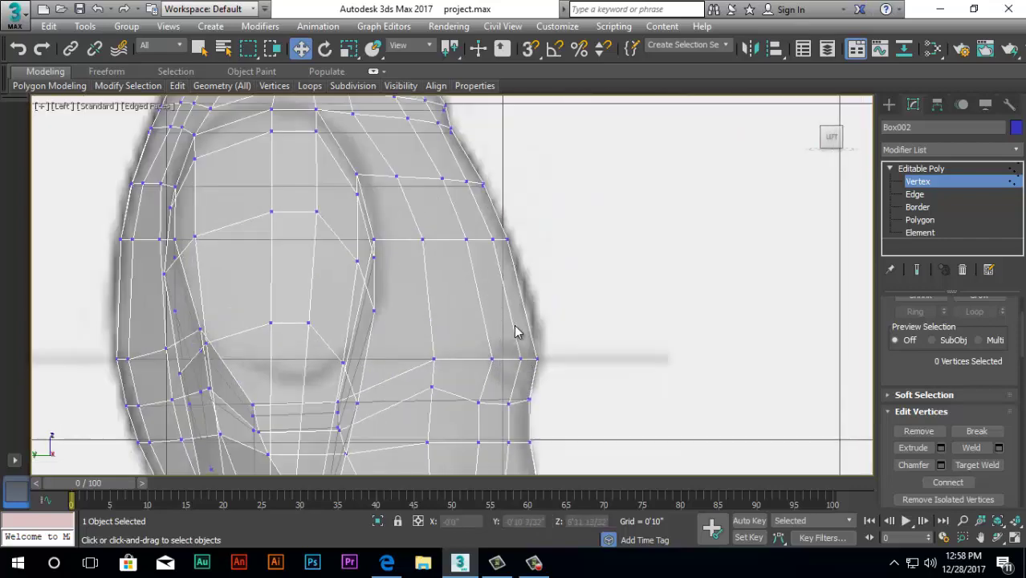
scroll(478, 323, "down", 3)
scroll(502, 362, "up", 3)
scroll(527, 337, "down", 5)
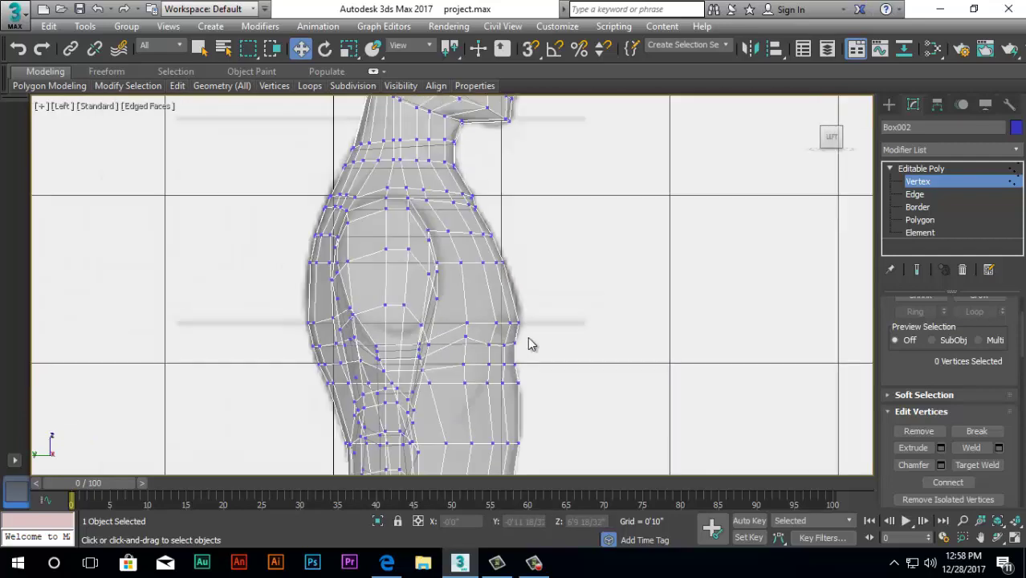
scroll(546, 305, "down", 2)
Switch to the Perspective view and isolate the character mesh from the reference planes
key("p")
scroll(541, 276, "down", 2)
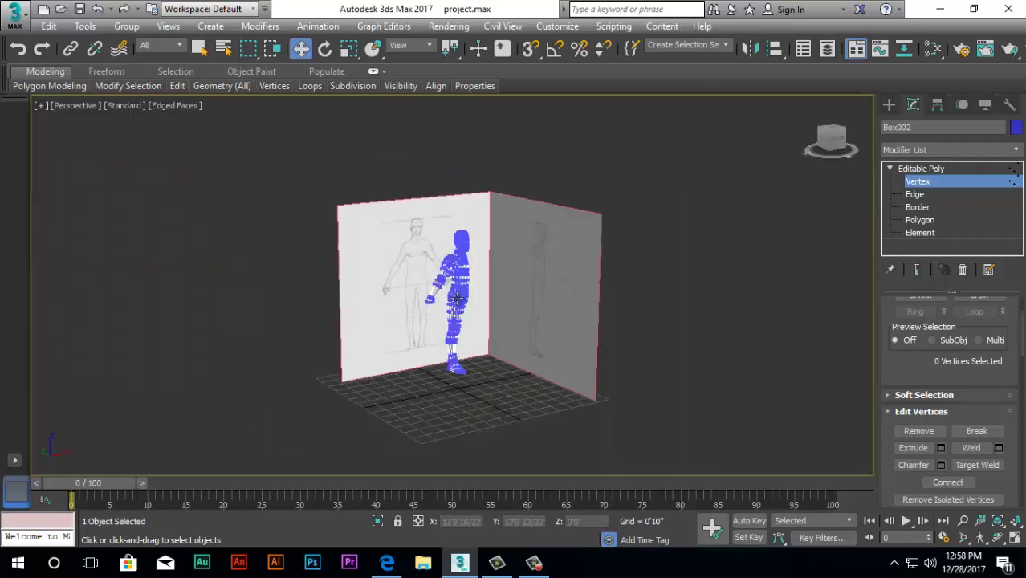
scroll(458, 303, "up", 5)
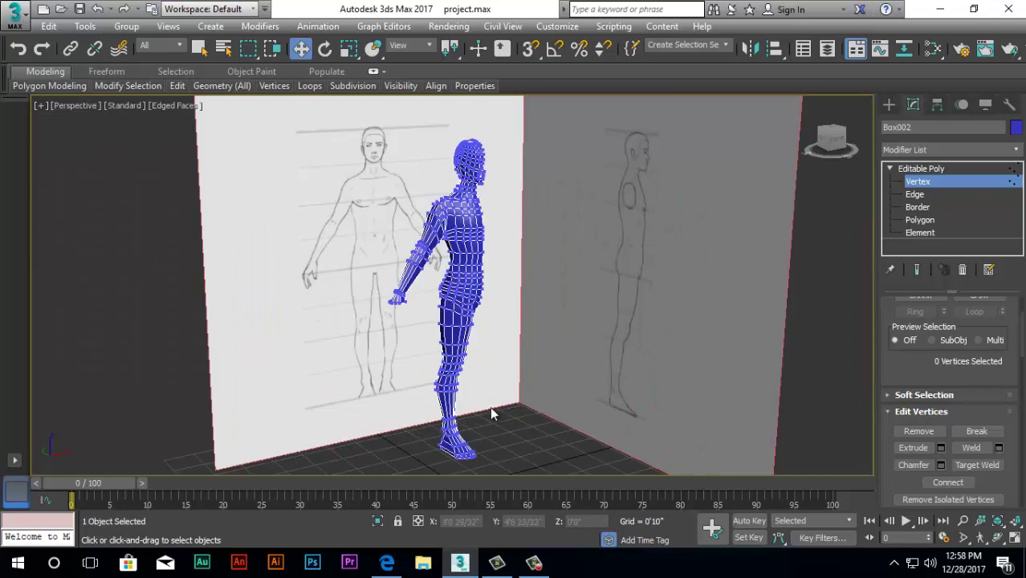
left_click(377, 521)
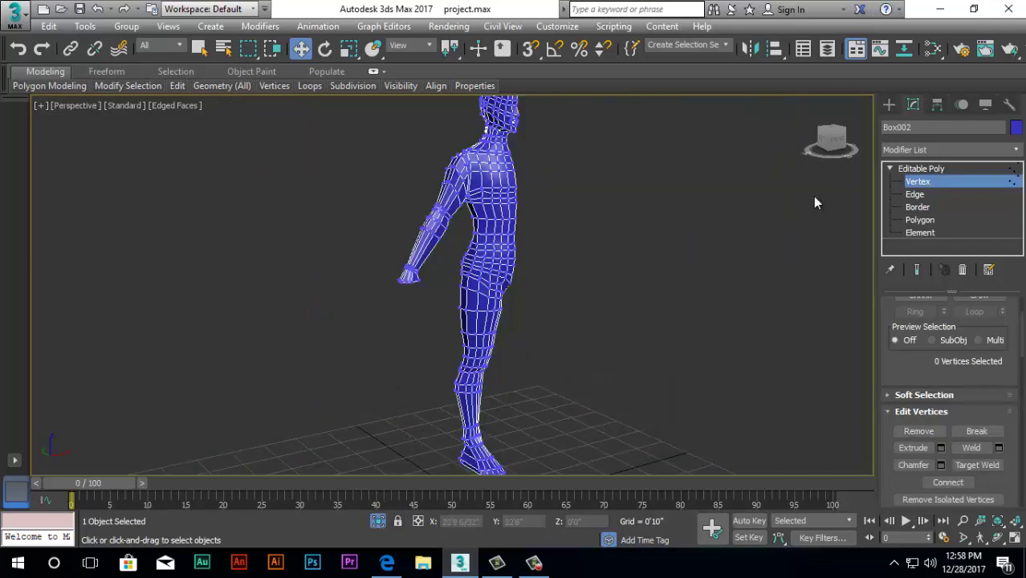
Hide the edged faces, leave vertex editing and examine the shaded surface around the groin and upper thigh
left_click(173, 107)
left_click(219, 261)
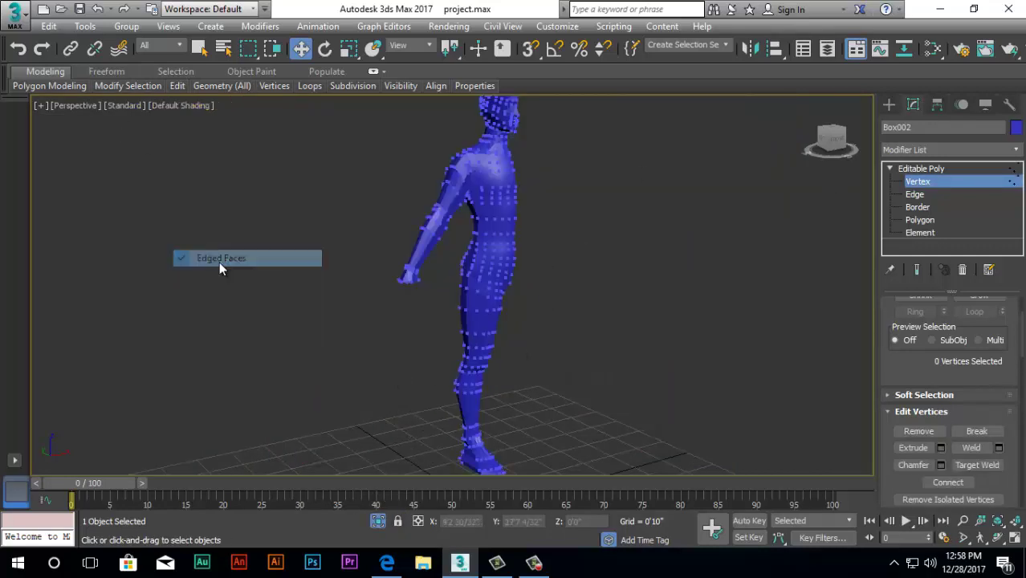
left_click(920, 168)
left_click(697, 234)
middle_click_drag(552, 272, 406, 271, "alt")
scroll(483, 309, "up", 5)
middle_click_drag(484, 309, 591, 345, "alt")
scroll(575, 368, "down", 4)
scroll(575, 368, "up", 8)
middle_click_drag(392, 304, 504, 307, "alt")
left_click(504, 307)
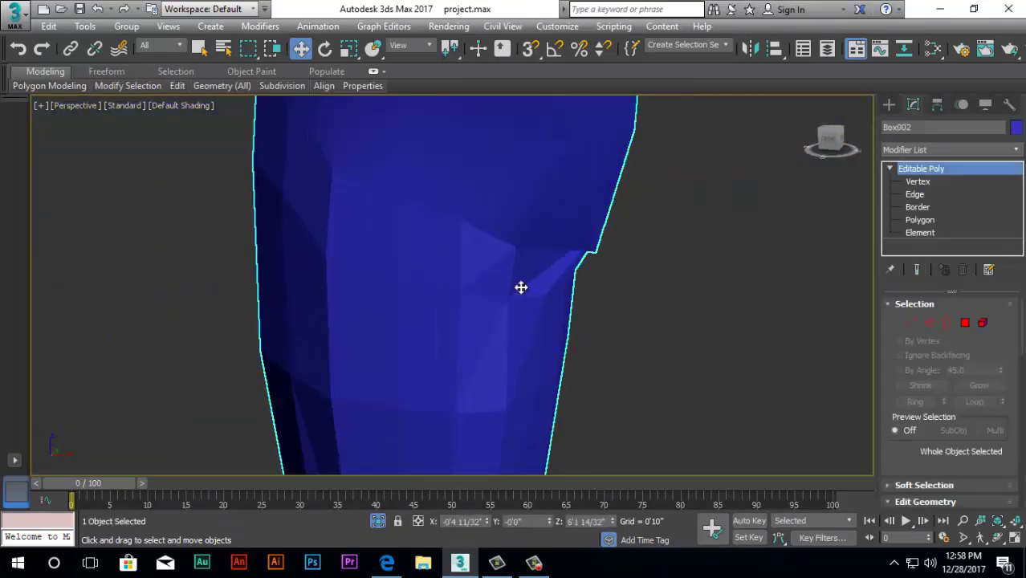
Return to vertex editing and show edged faces again around the gap at the top of the inner thigh
left_click(912, 183)
left_click(169, 105)
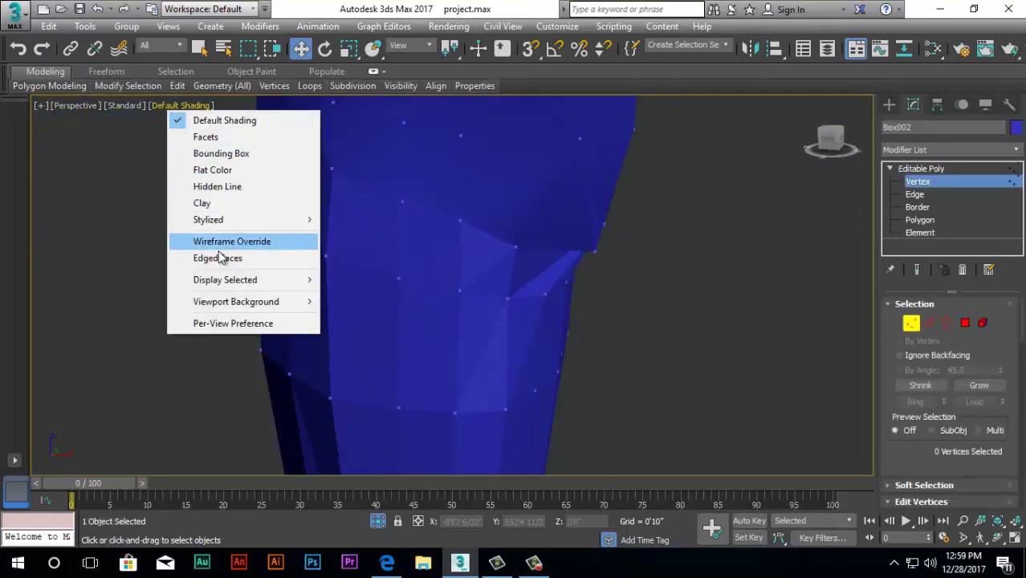
left_click(201, 258)
scroll(592, 320, "up", 5)
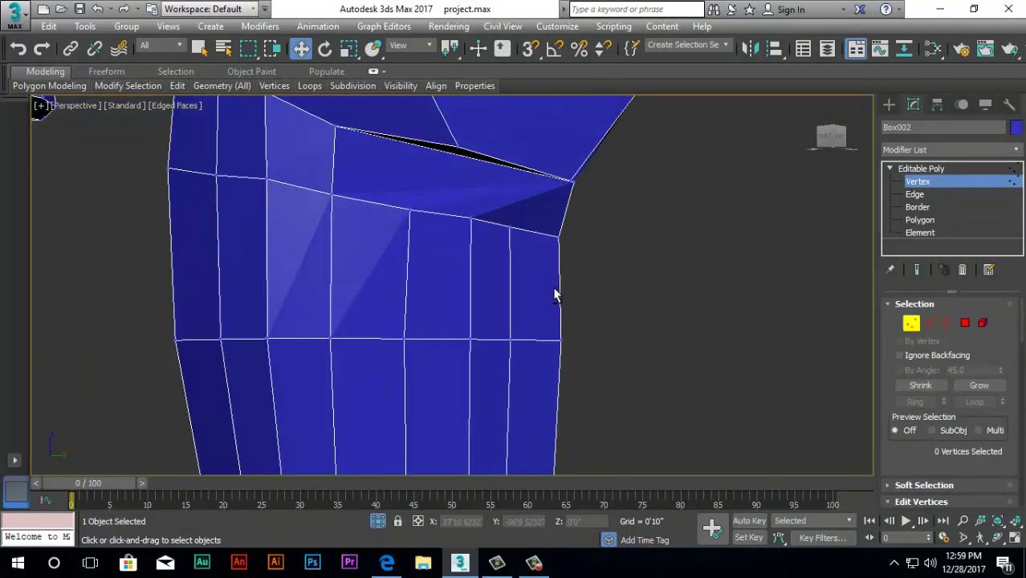
scroll(961, 463, "down", 3)
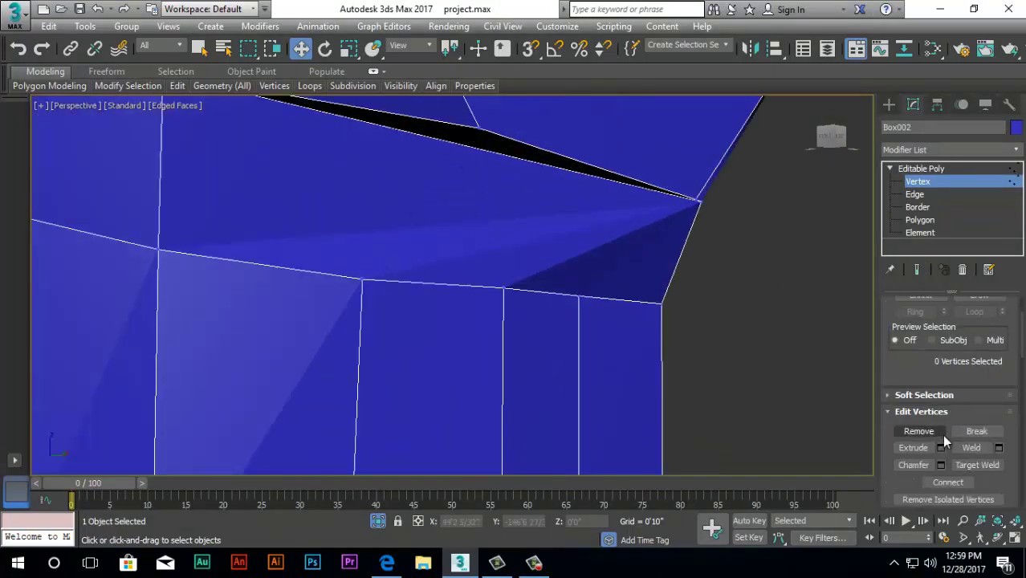
Make the mesh see-through and create three edges linking the crotch gap's lower border to the thigh vertices below it
left_click(914, 194)
left_click(922, 431)
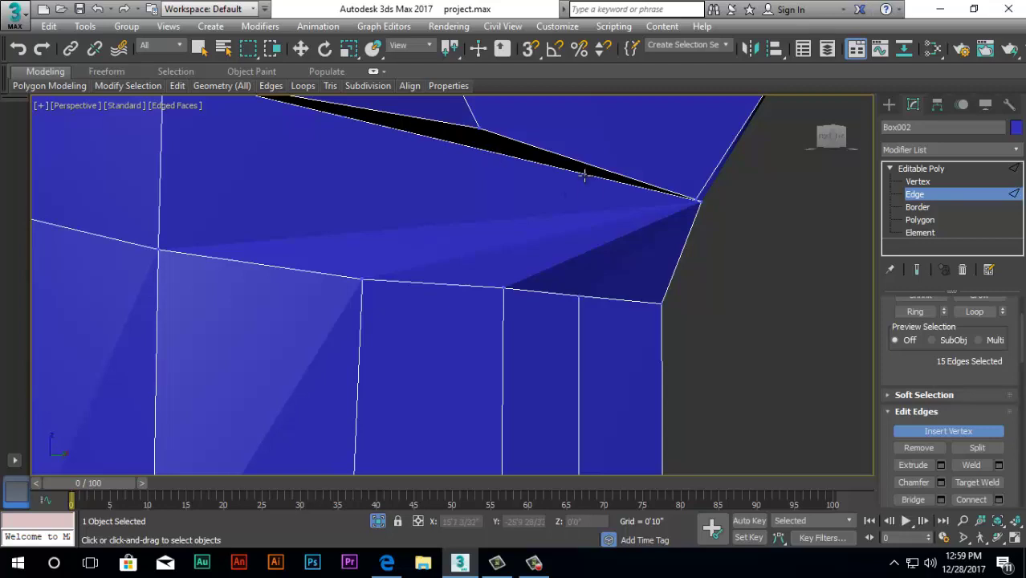
key("alt+x")
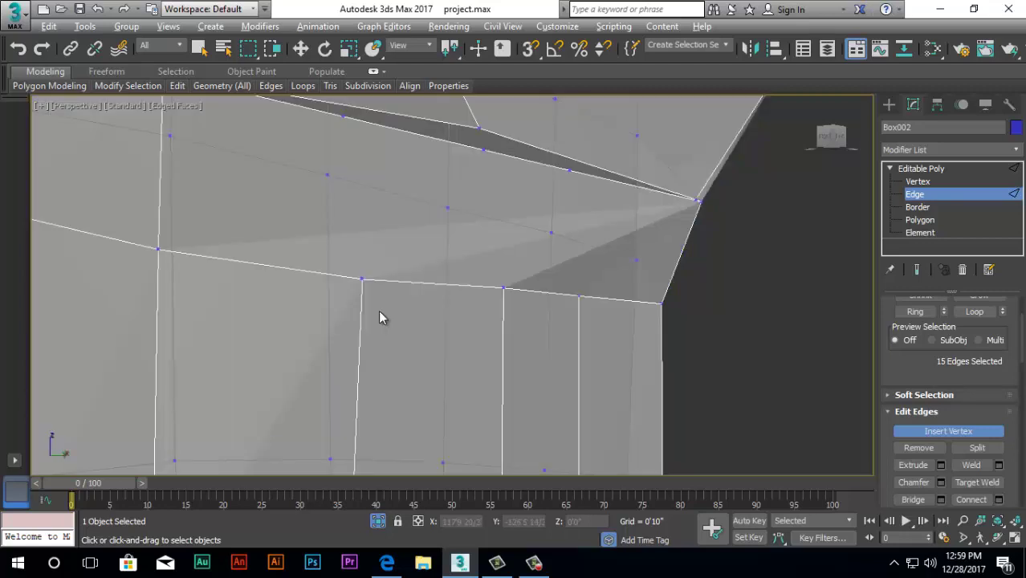
scroll(947, 472, "down", 10)
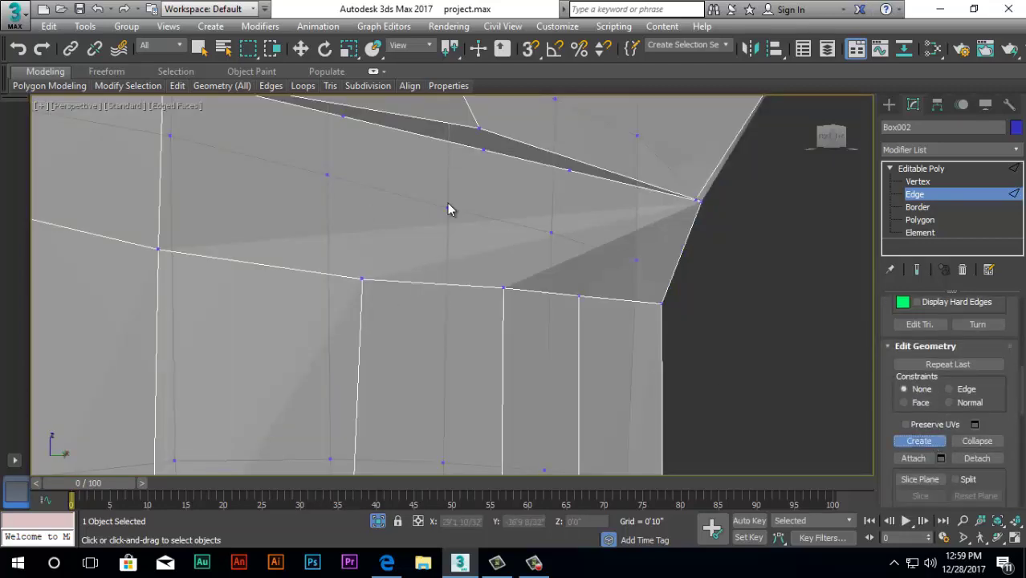
left_click(362, 280)
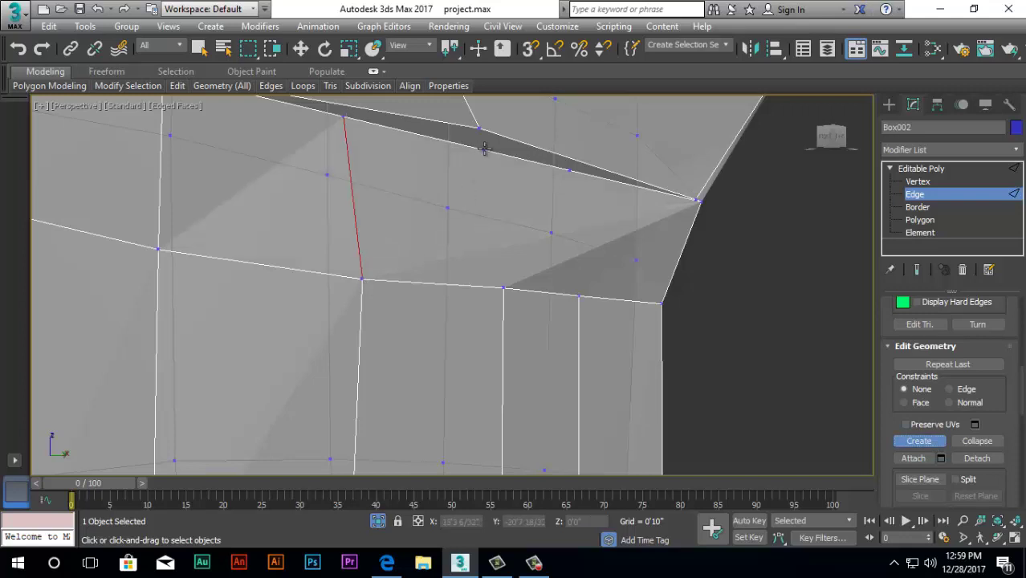
left_click(579, 295)
scroll(548, 218, "down", 4)
middle_click_drag(551, 278, 590, 251, "alt")
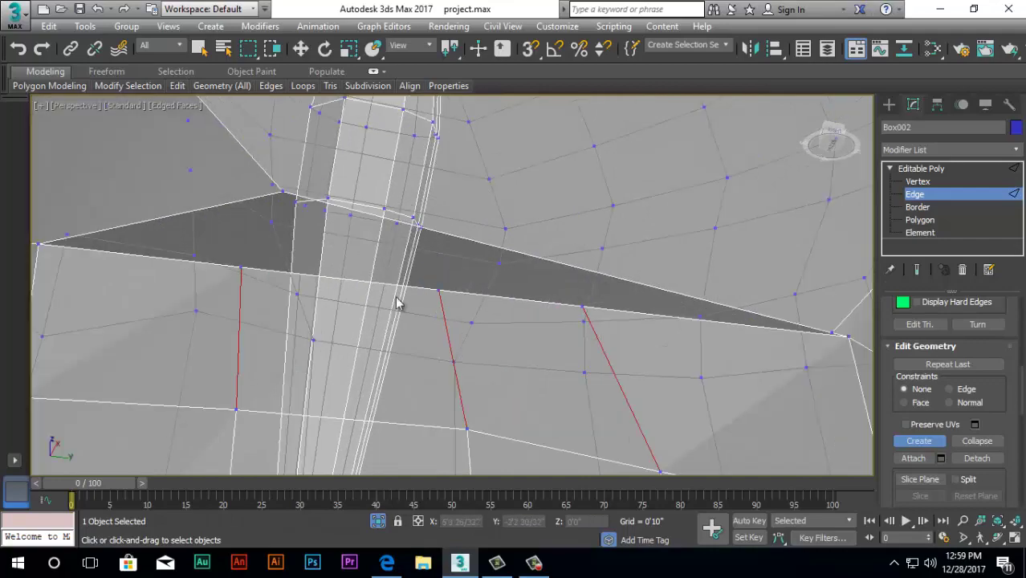
Create another edge across the large polygon at the groin, beside the crotch gap
middle_click_drag(397, 303, 368, 279, "alt")
middle_click_drag(401, 339, 484, 401, "alt")
scroll(482, 401, "down", 5)
scroll(559, 408, "up", 6)
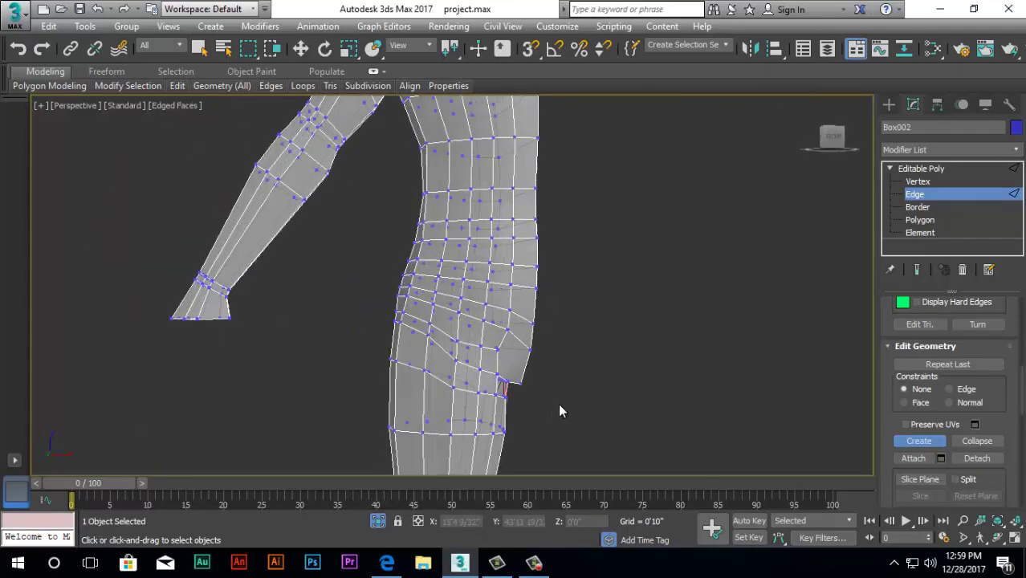
scroll(501, 402, "down", 5)
scroll(453, 397, "up", 8)
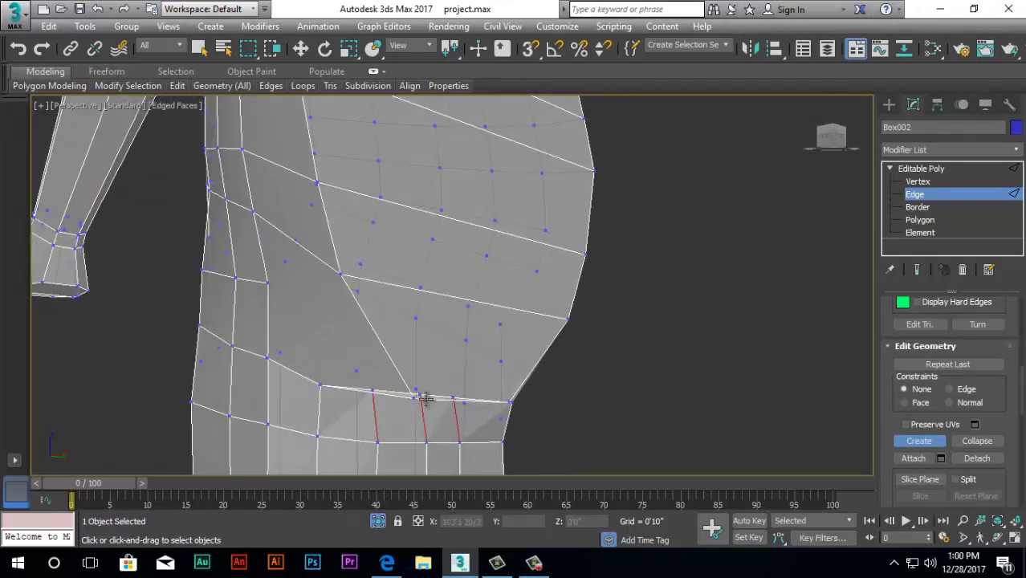
scroll(931, 353, "up", 5)
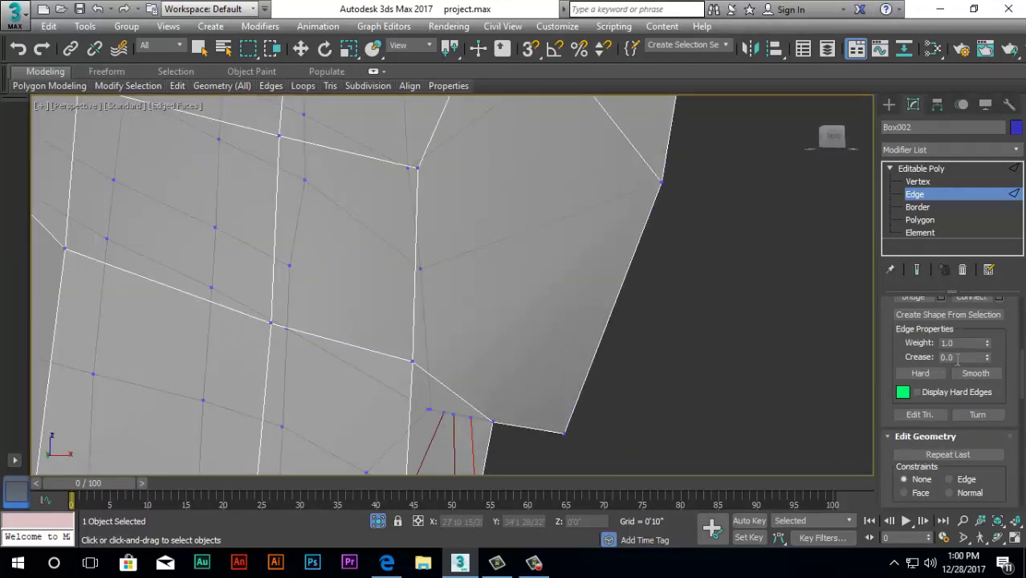
key("w")
left_click(928, 342)
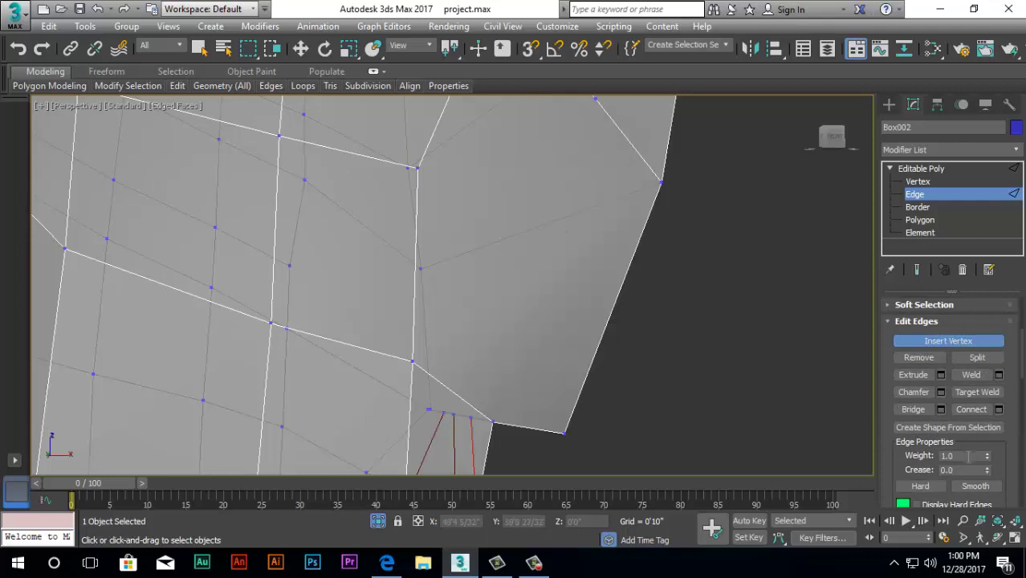
scroll(968, 455, "down", 5)
left_click(919, 396)
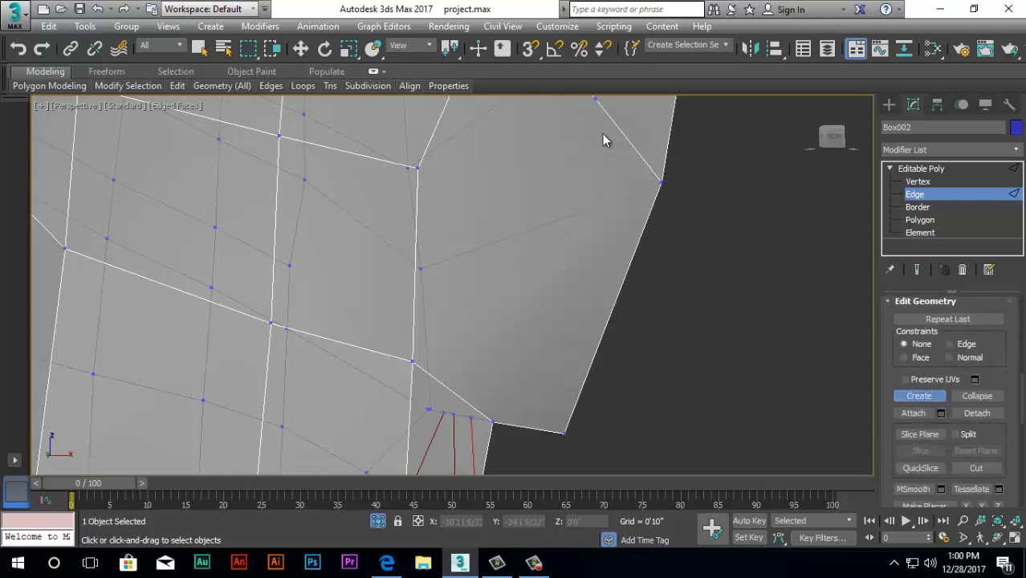
scroll(538, 275, "down", 10)
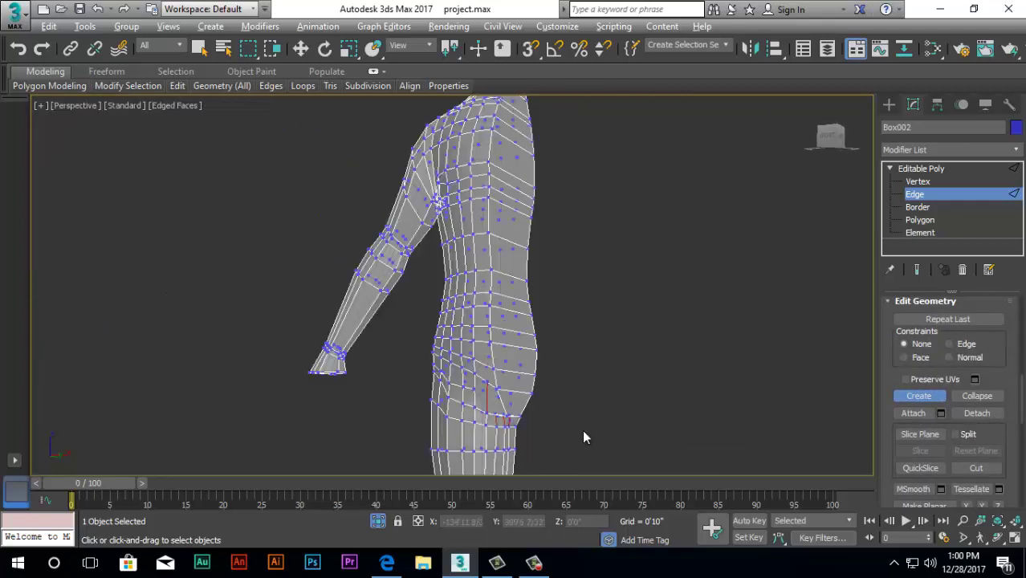
Examine the edge flow of the thigh and knee from several sides in the perspective view
middle_click_drag(515, 414, 738, 444, "alt")
scroll(497, 433, "down", 4)
left_click_drag(497, 434, 491, 442, "alt")
scroll(491, 442, "up", 10)
middle_click_drag(521, 426, 421, 397, "alt")
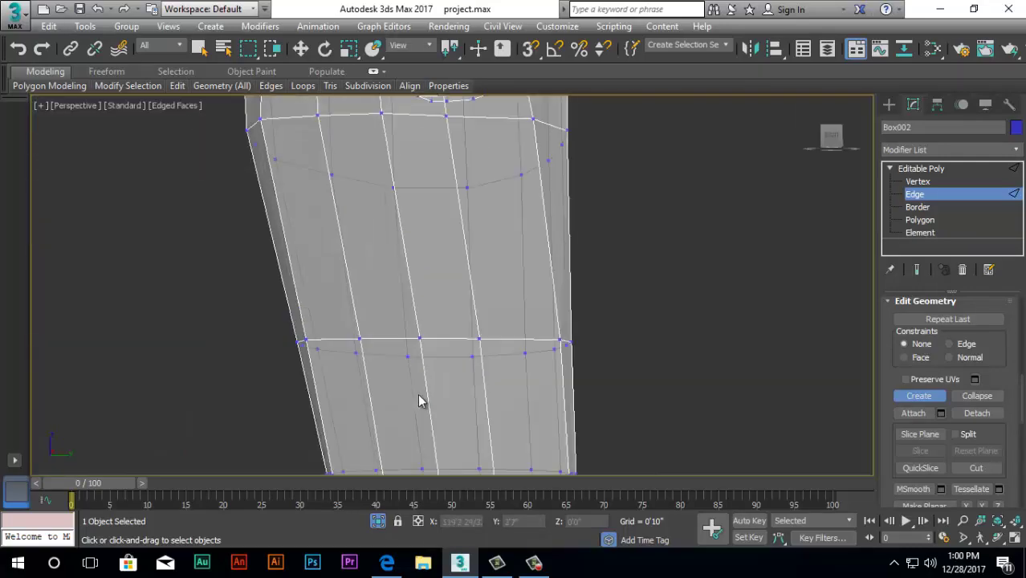
middle_click_drag(577, 419, 455, 422, "alt")
scroll(460, 394, "down", 5)
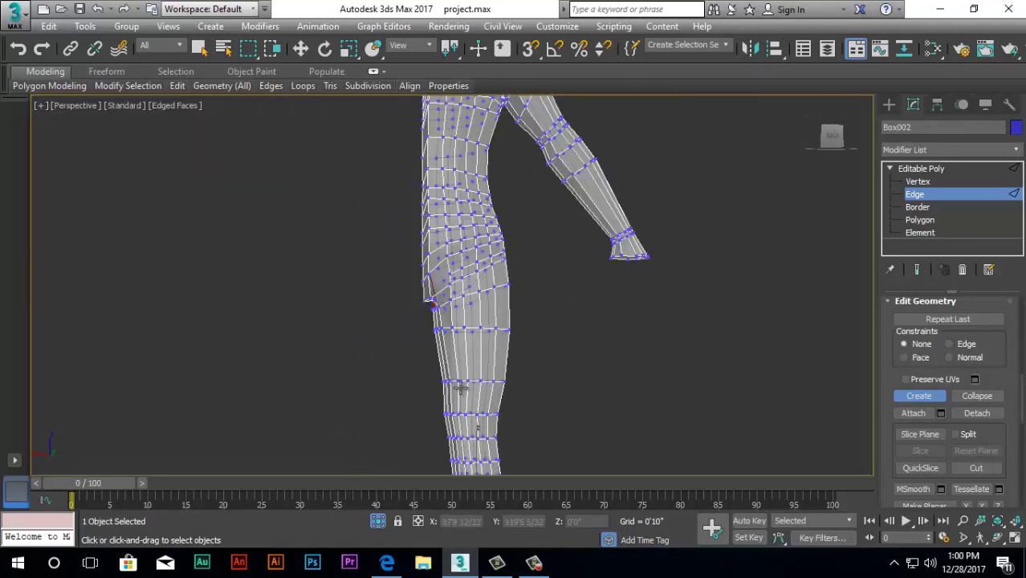
scroll(462, 393, "up", 4)
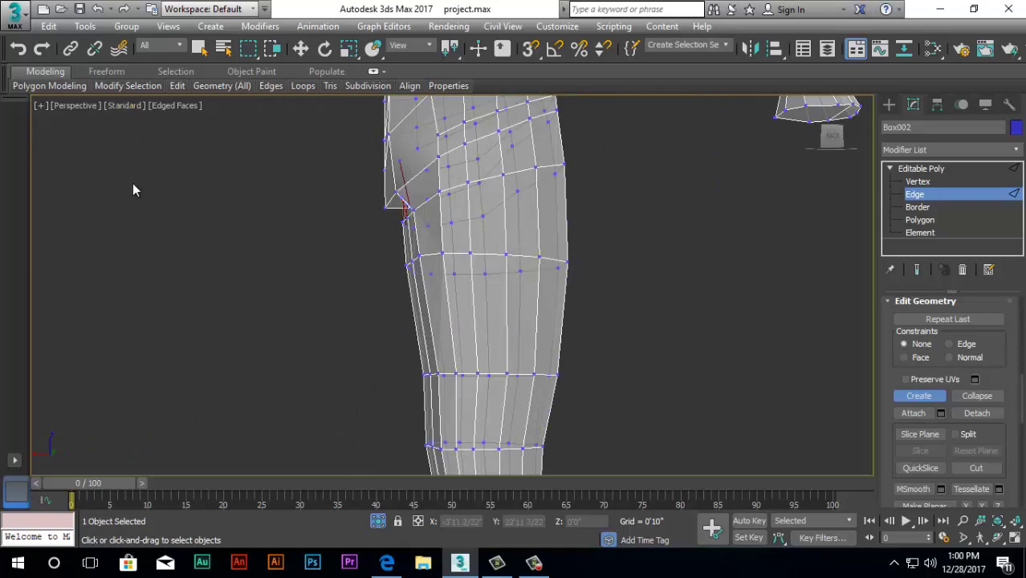
Switch to the Back view to show the rear of the upper thigh
key("b")
scroll(634, 296, "up", 6)
left_click(102, 107)
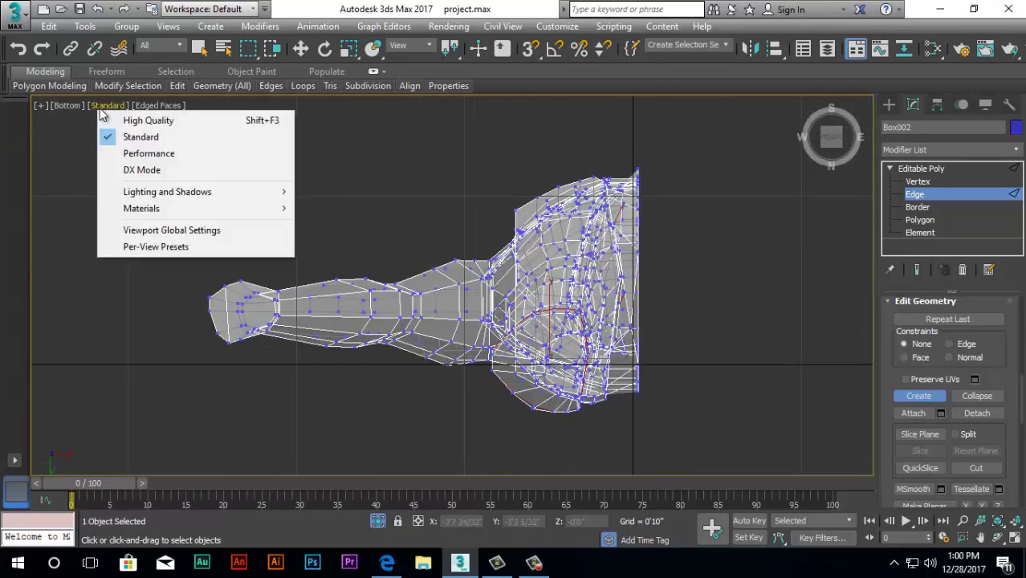
left_click(67, 105)
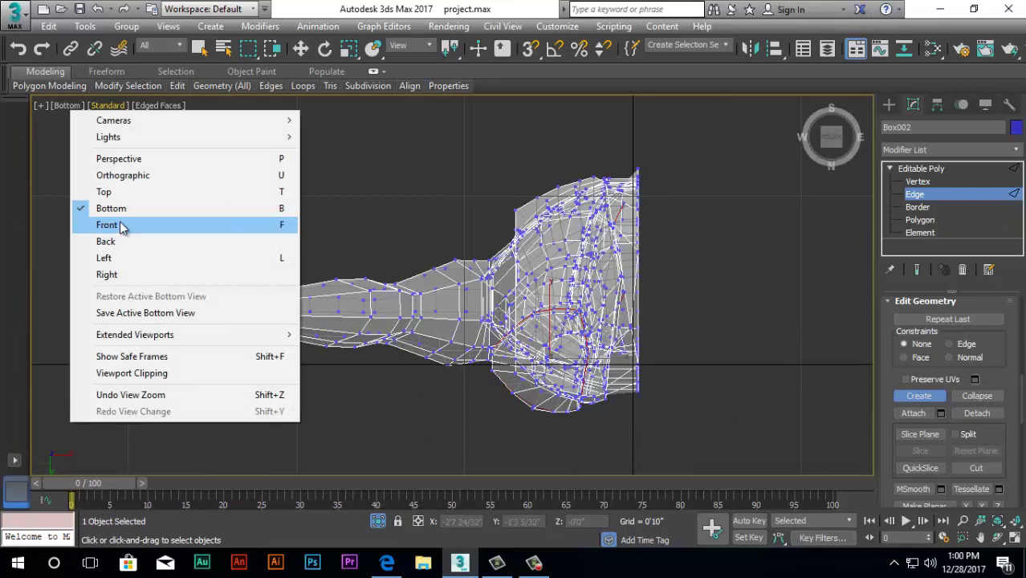
left_click(126, 242)
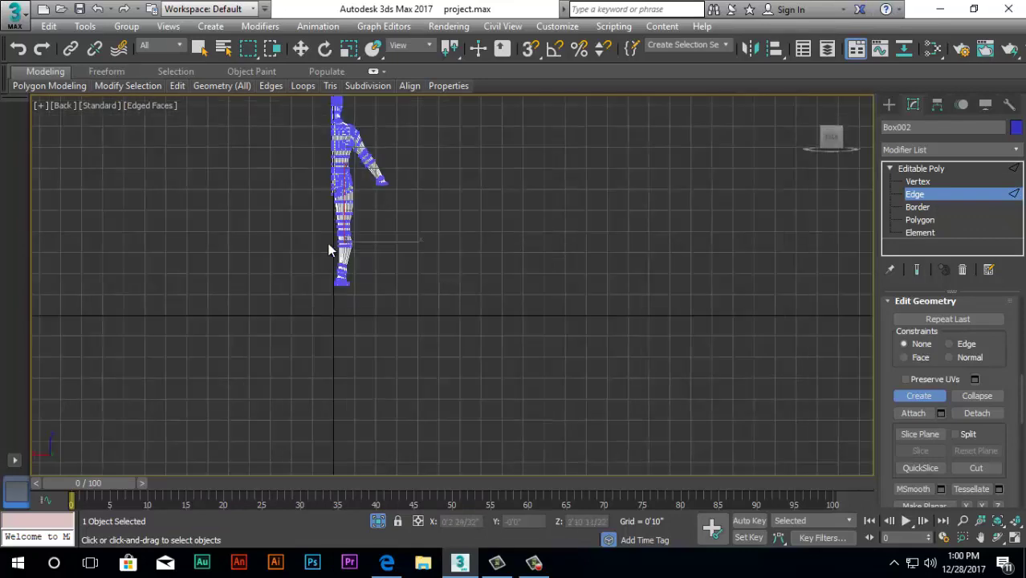
scroll(357, 175, "up", 4)
scroll(356, 175, "up", 4)
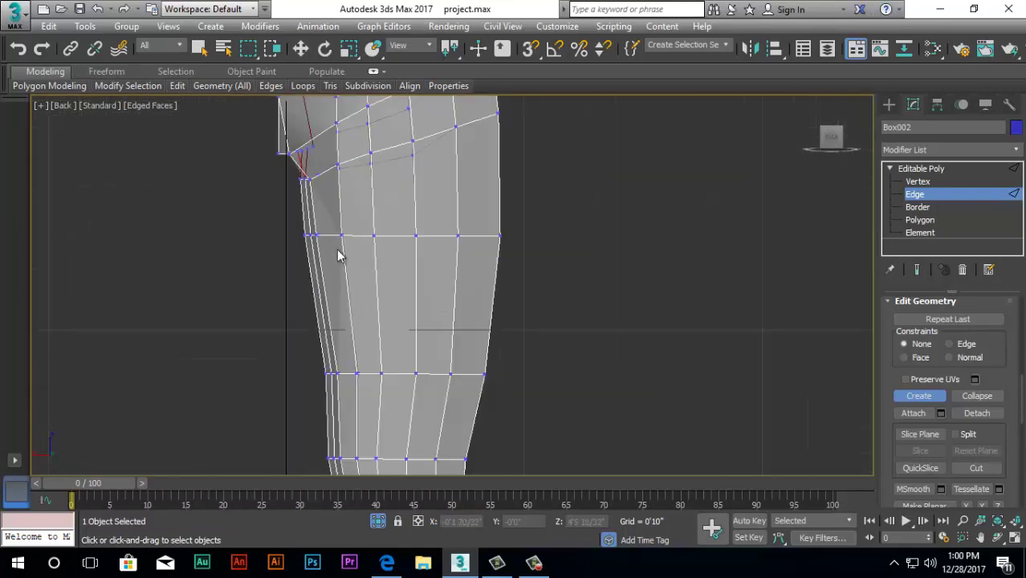
Switch to vertex editing and shift the inner vertices of the rear thigh sideways to even out the vertical edges
scroll(319, 234, "up", 2)
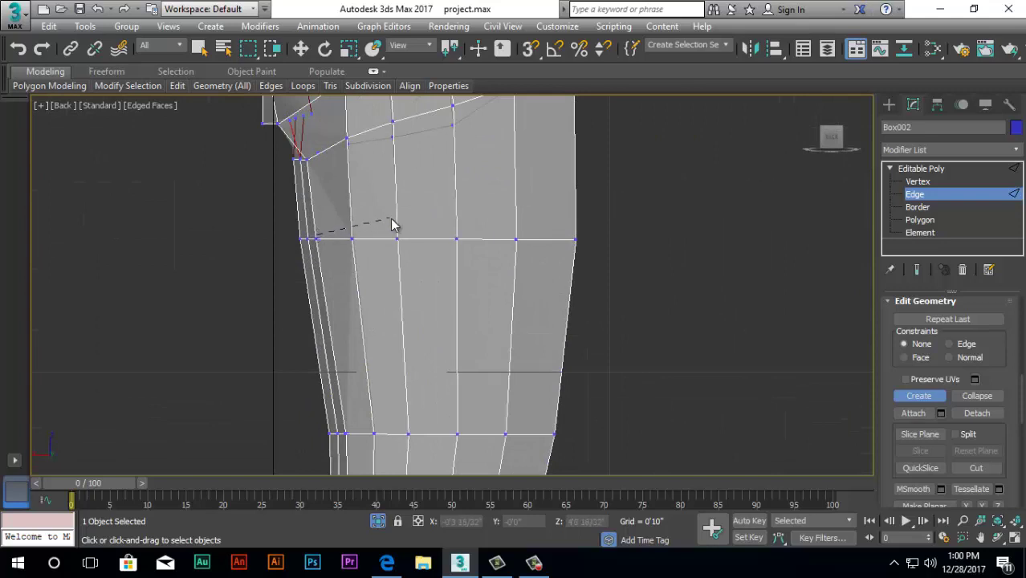
key("w")
left_click(917, 182)
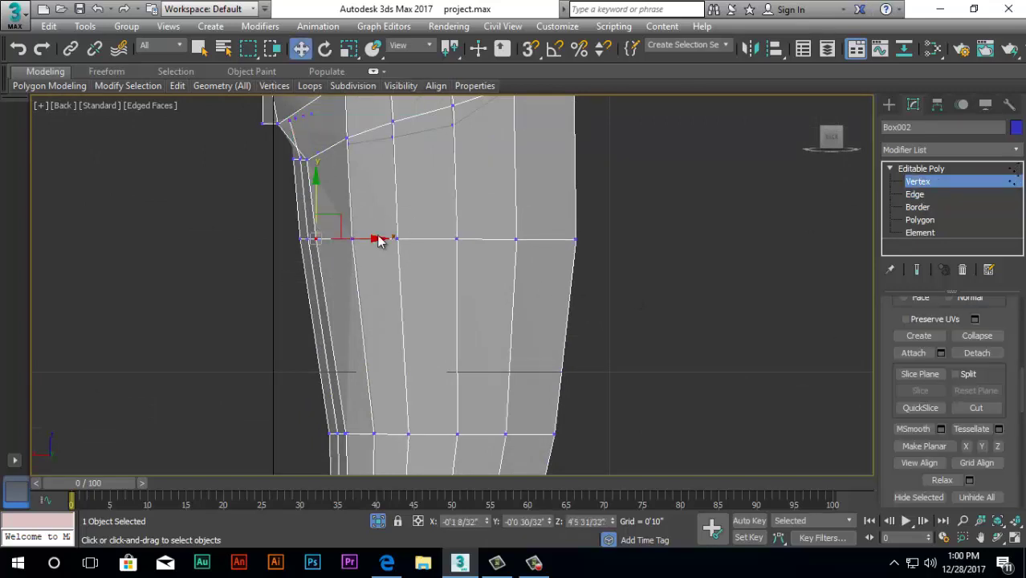
middle_click_drag(325, 236, 384, 381)
mouse_move(384, 381)
left_mouse_down()
mouse_move(393, 382)
mouse_move(377, 390)
mouse_move(347, 359)
mouse_move(390, 362)
left_mouse_up()
scroll(318, 336, "down", 4)
scroll(330, 388, "up", 4)
left_click(318, 384)
scroll(308, 331, "down", 3)
scroll(330, 366, "up", 4)
Shift the inner vertices of the rows just above the knee sideways at the back of the leg
left_click(333, 356)
scroll(316, 321, "down", 4)
scroll(313, 429, "up", 4)
left_click(314, 416)
left_click_drag(370, 417, 341, 418)
scroll(337, 414, "down", 3)
scroll(273, 365, "up", 4)
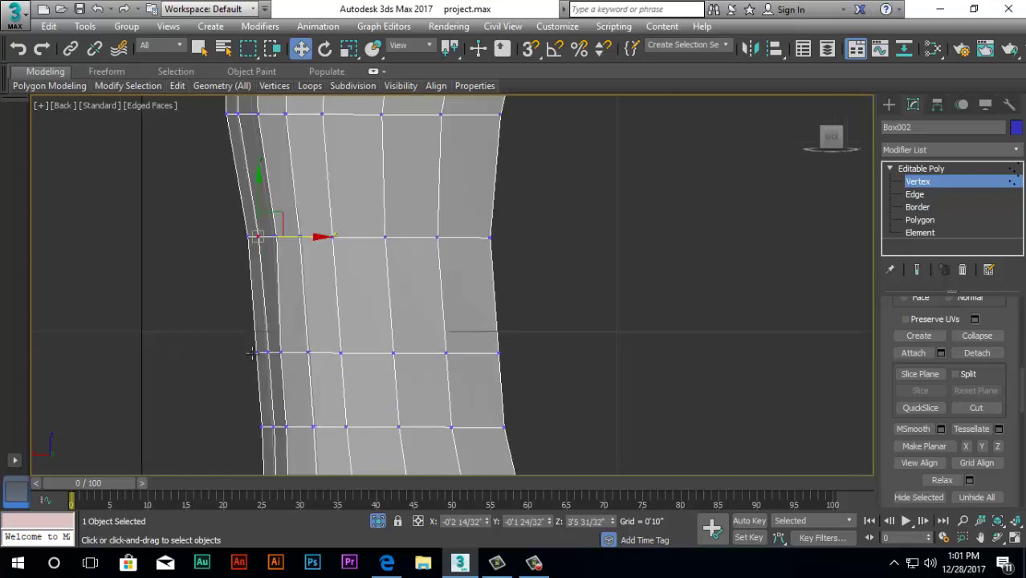
Shift the inner vertices of the knee rows sideways down to the top of the calf, continuing the smoothed vertical edges
left_click_drag(347, 386, 344, 386)
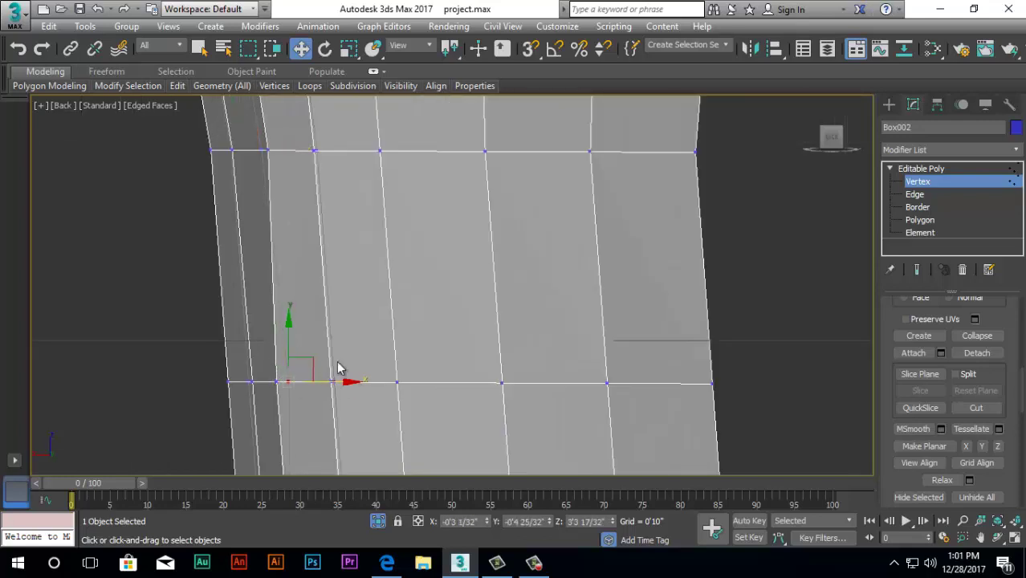
left_click_drag(281, 371, 268, 389)
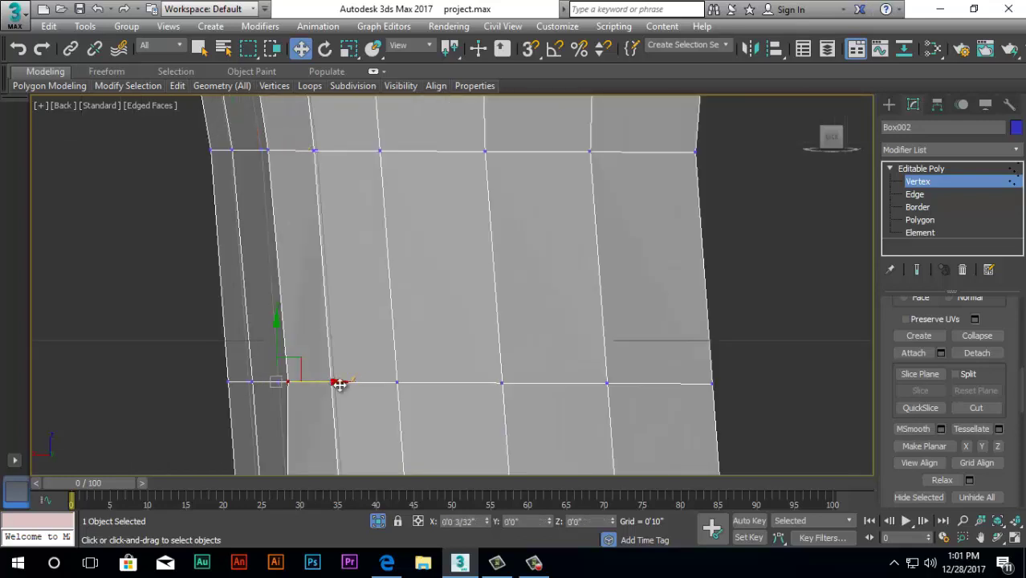
scroll(290, 393, "down", 2)
left_click(270, 407)
left_click_drag(313, 407, 311, 429)
scroll(233, 308, "down", 3)
scroll(238, 426, "up", 2)
left_click(260, 427)
scroll(312, 430, "down", 3)
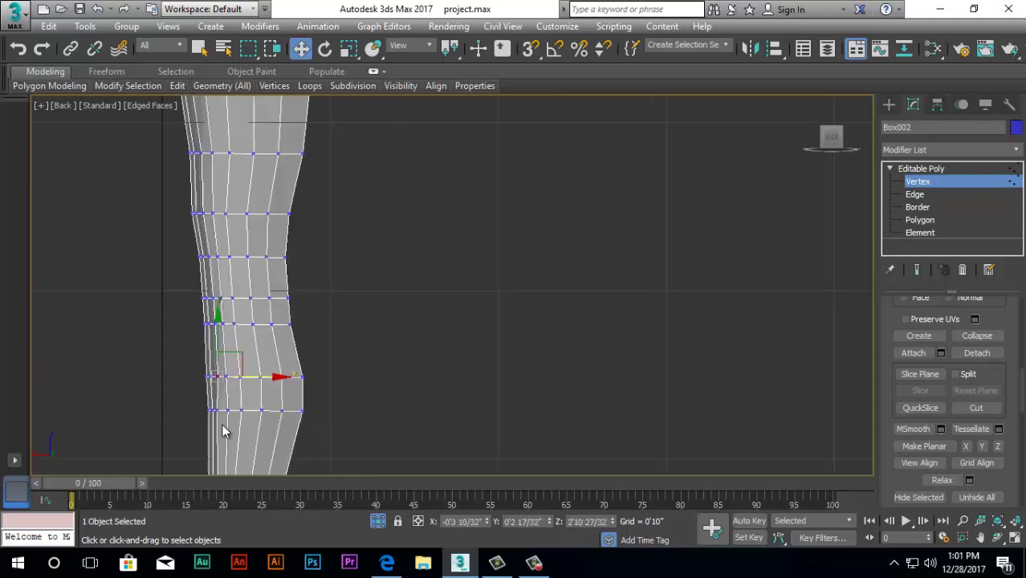
Try to shift an inner vertex sideways on the calf's widest part, and undo the move
scroll(224, 424, "up", 1)
left_click(219, 398)
left_click(231, 330)
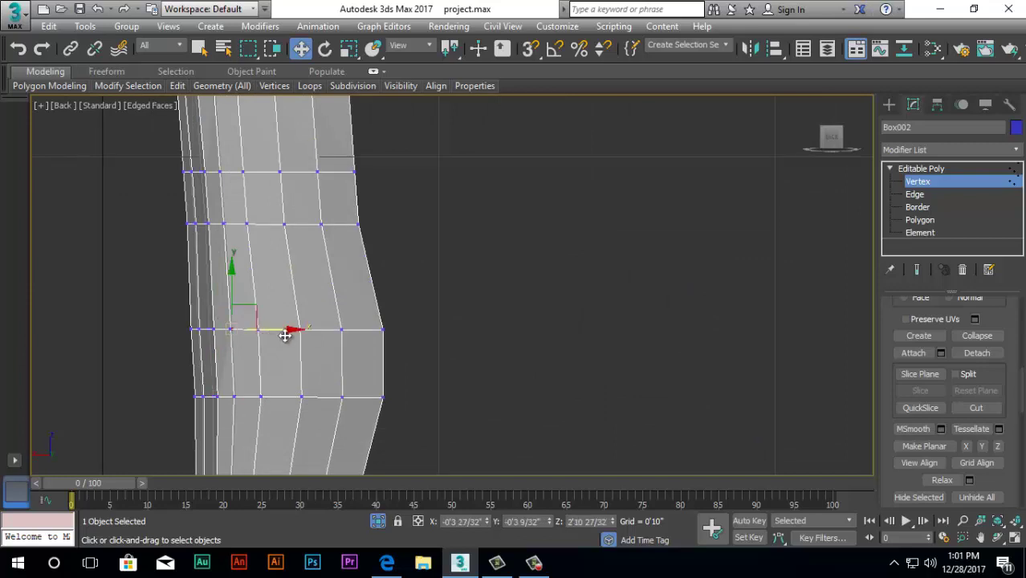
left_click_drag(284, 332, 291, 338)
key("ctrl+z")
Examine the edge flow of the calf and lower leg from the back and from other sides
middle_click_drag(251, 334, 245, 229)
scroll(206, 375, "up", 2)
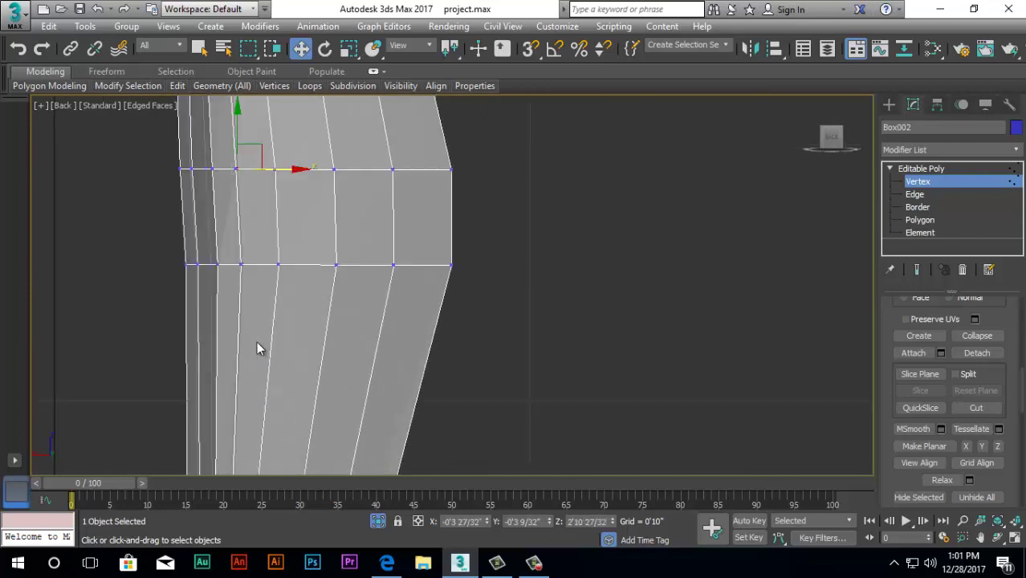
scroll(225, 277, "down", 3)
scroll(204, 320, "up", 1)
scroll(238, 203, "up", 1)
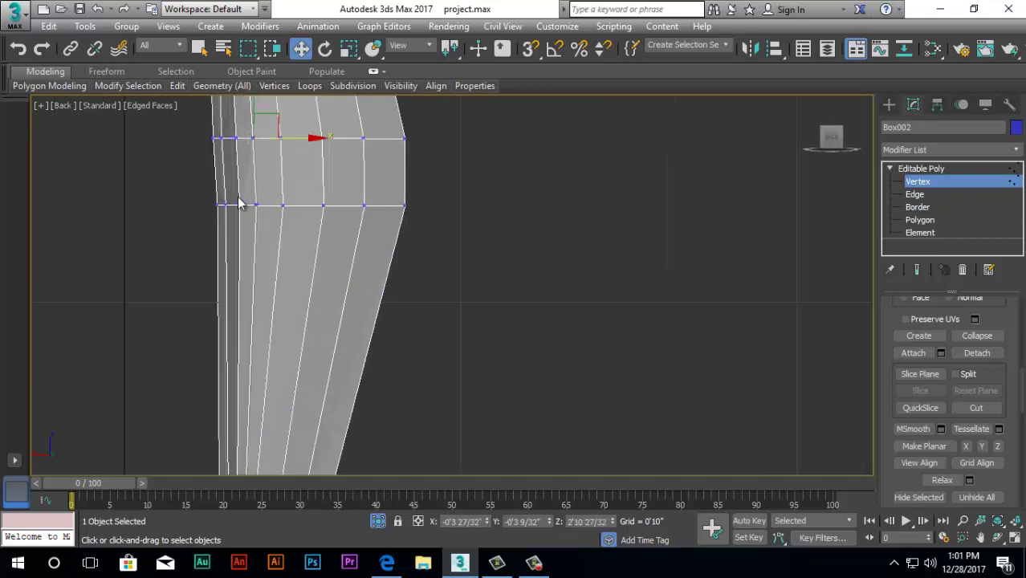
middle_click_drag(323, 318, 582, 360, "alt")
scroll(433, 294, "down", 3)
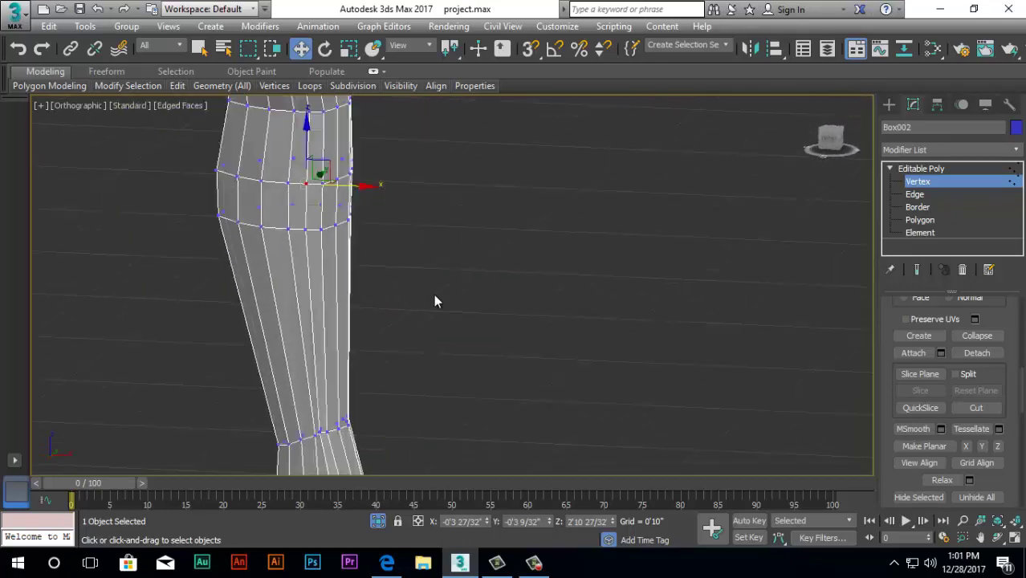
middle_click_drag(514, 225, 521, 281, "alt")
scroll(427, 241, "down", 3)
scroll(388, 233, "up", 4)
middle_click_drag(385, 321, 514, 346, "alt")
scroll(531, 337, "down", 4)
In the Left view, insert vertices on the two long edges of the nose bridge and create an edge joining them
key("l")
scroll(529, 264, "up", 10)
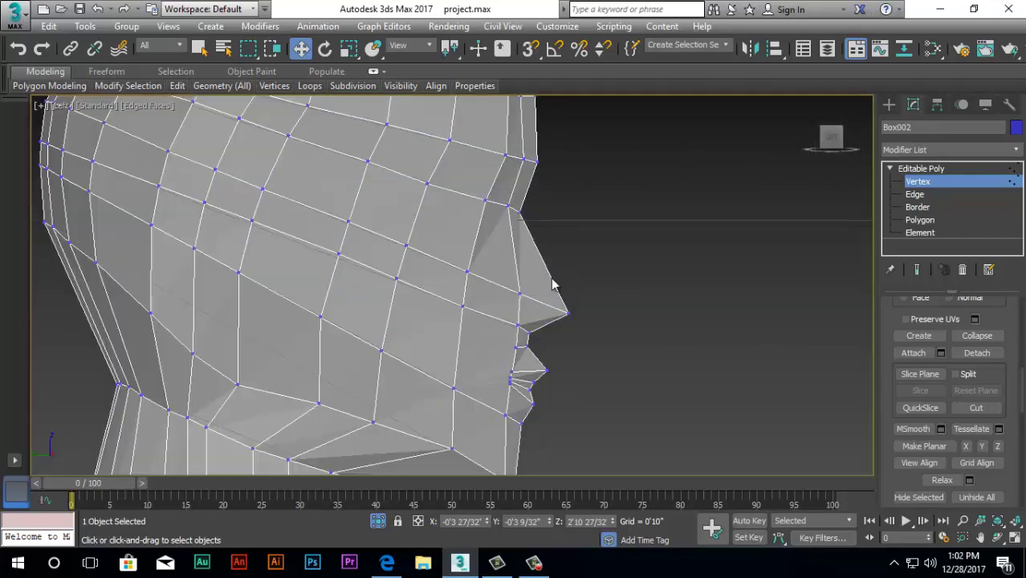
key("2")
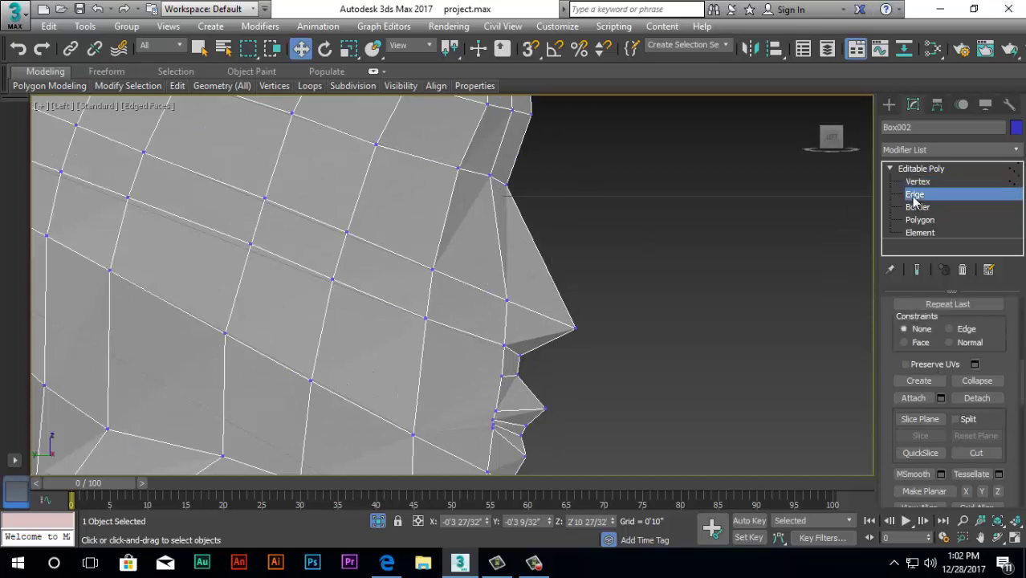
scroll(959, 428, "up", 5)
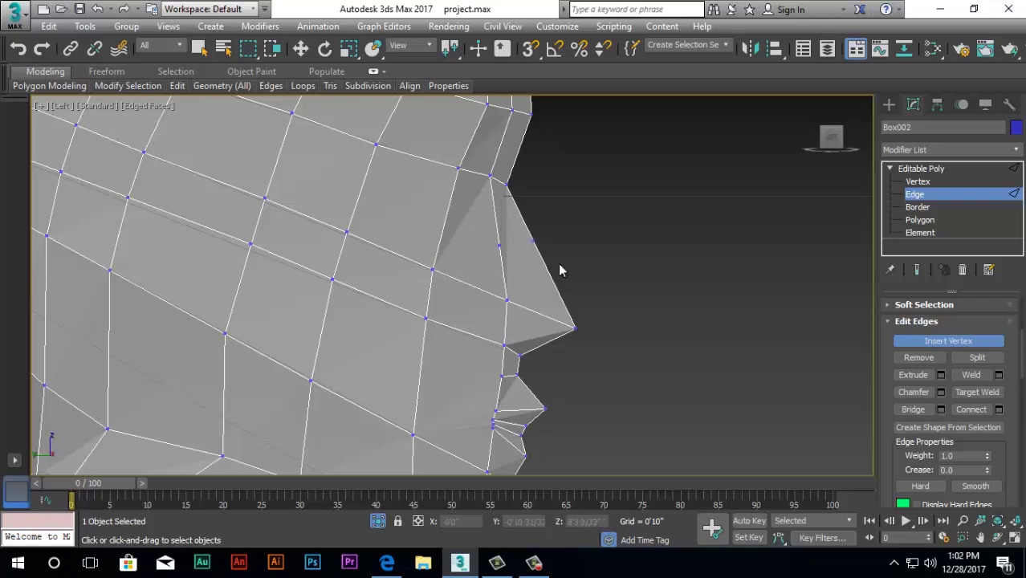
scroll(941, 457, "down", 9)
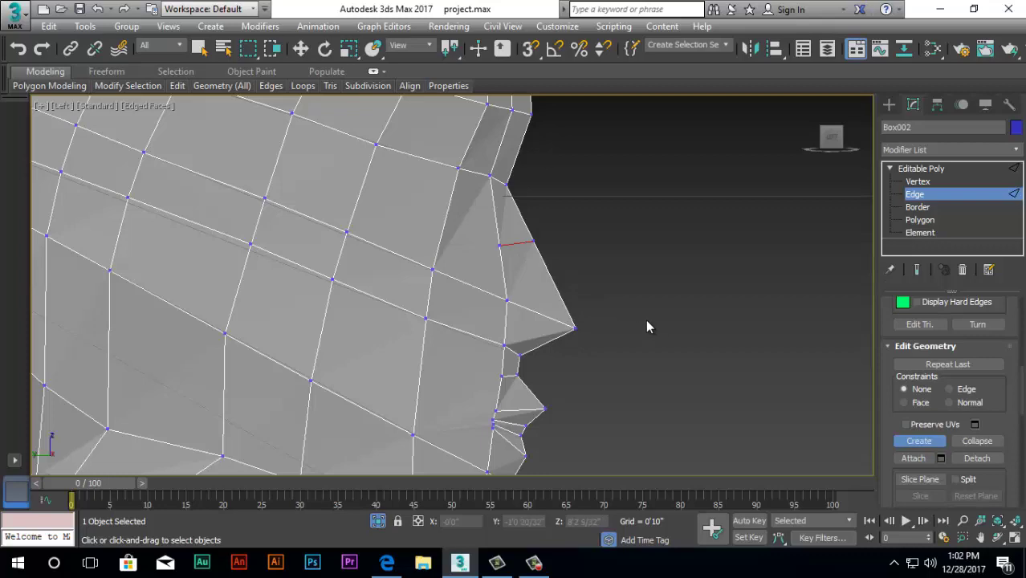
key("w")
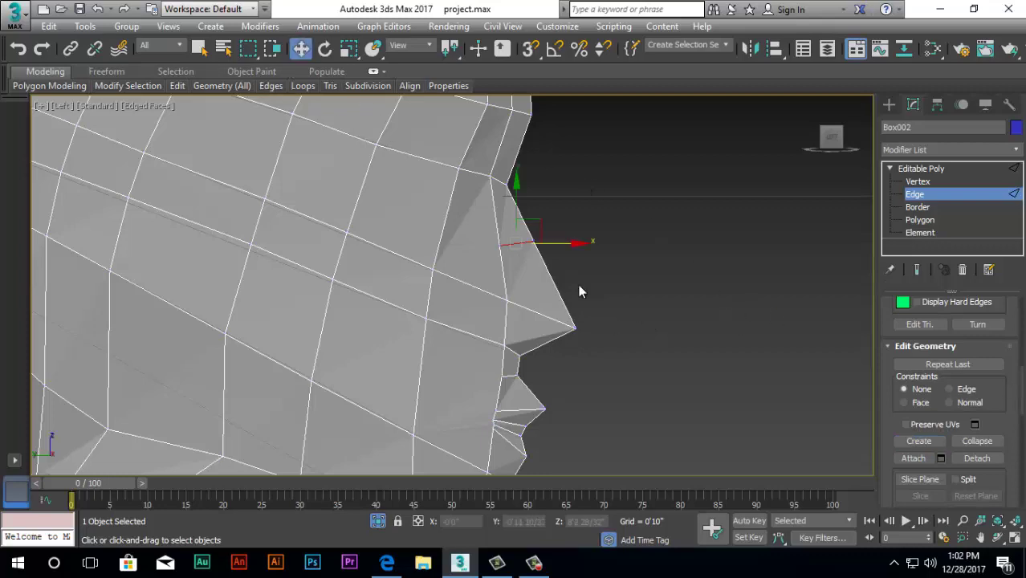
Move the new profile vertex on the nose bridge forward to round out the nose
middle_click_drag(636, 326, 618, 318, "alt")
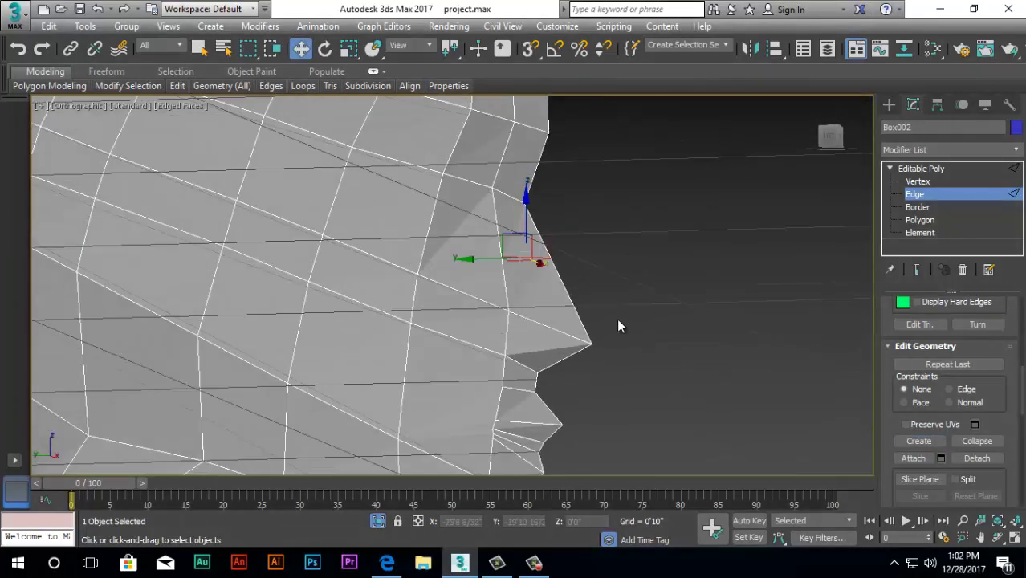
key("l")
scroll(587, 299, "down", 10)
scroll(537, 305, "up", 15)
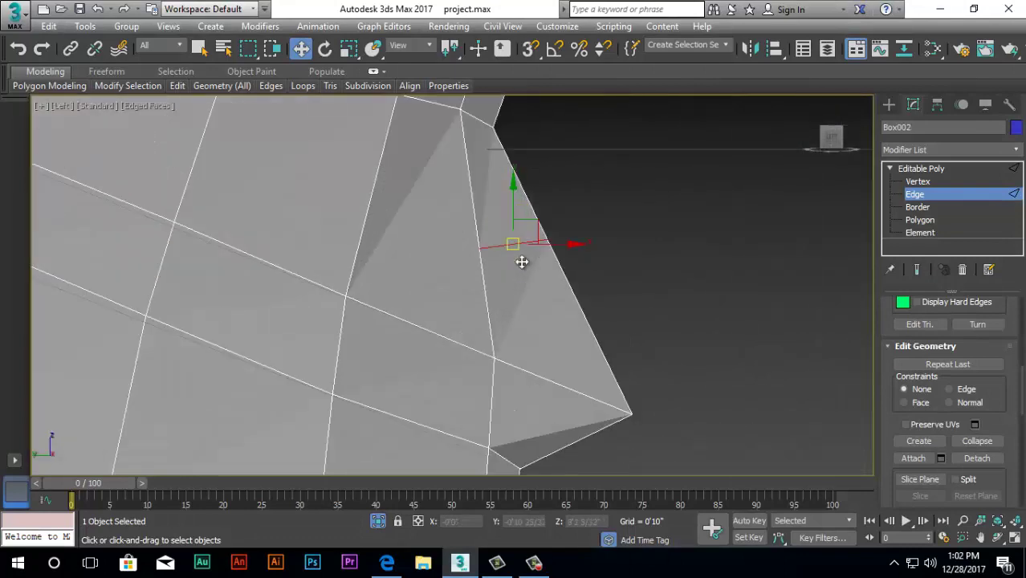
left_click(912, 182)
left_click(583, 207)
left_click_drag(634, 209, 670, 211)
scroll(559, 248, "down", 5)
scroll(560, 254, "down", 2)
scroll(632, 241, "down", 6)
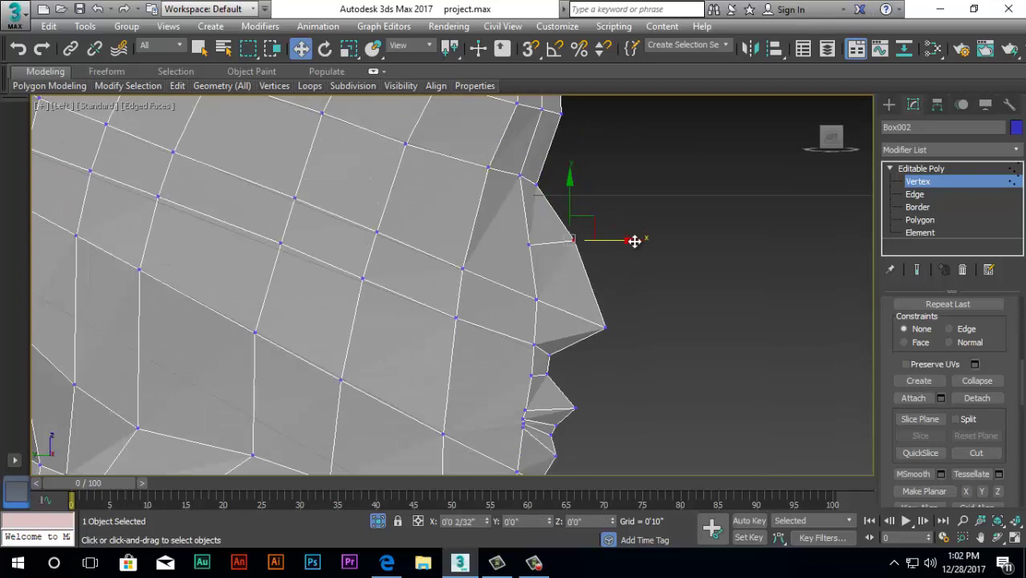
scroll(518, 346, "down", 2)
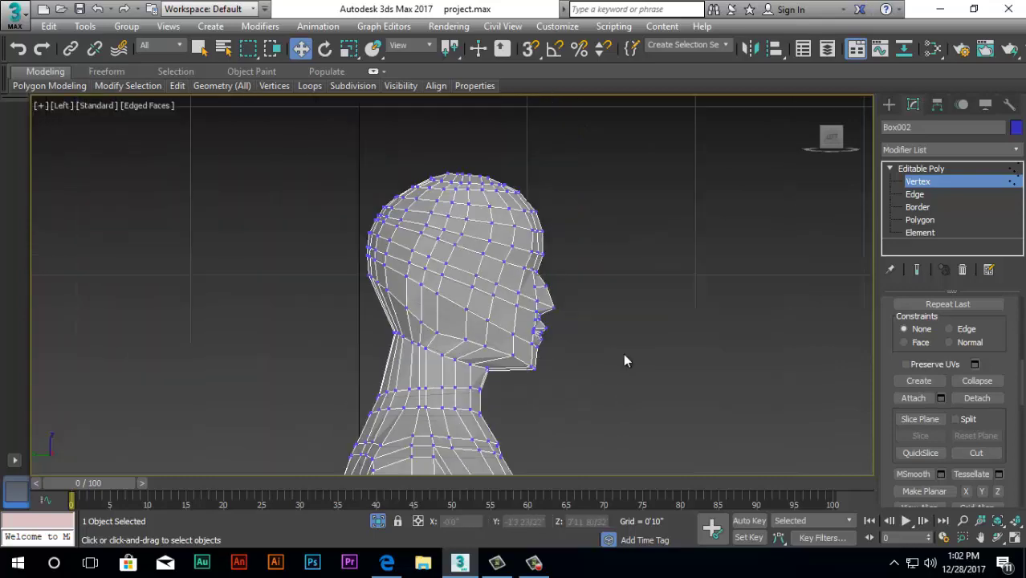
key("t")
scroll(451, 421, "up", 3)
scroll(451, 415, "down", 6)
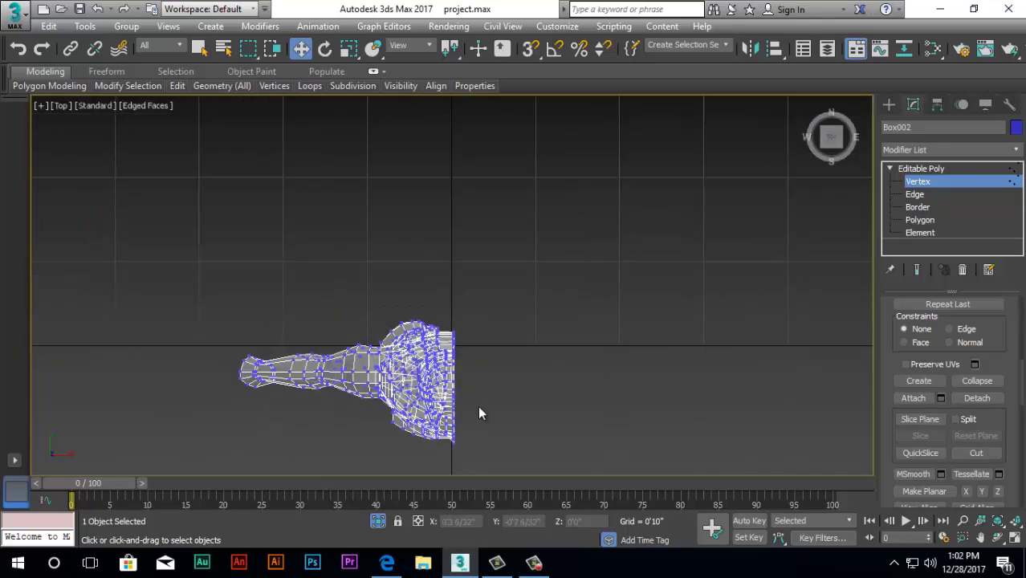
key("l")
middle_click_drag(624, 355, 605, 350, "alt")
In the Front view, move the vertices along the lower cheek and jaw row outward toward the side of the head
key("f")
scroll(594, 367, "up", 10)
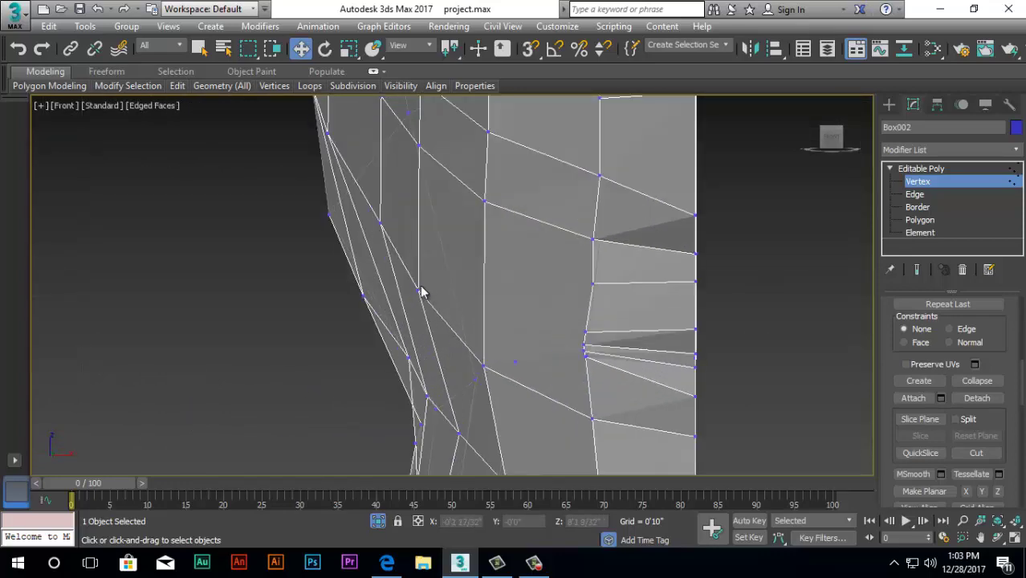
scroll(385, 234, "down", 3)
scroll(359, 201, "up", 3)
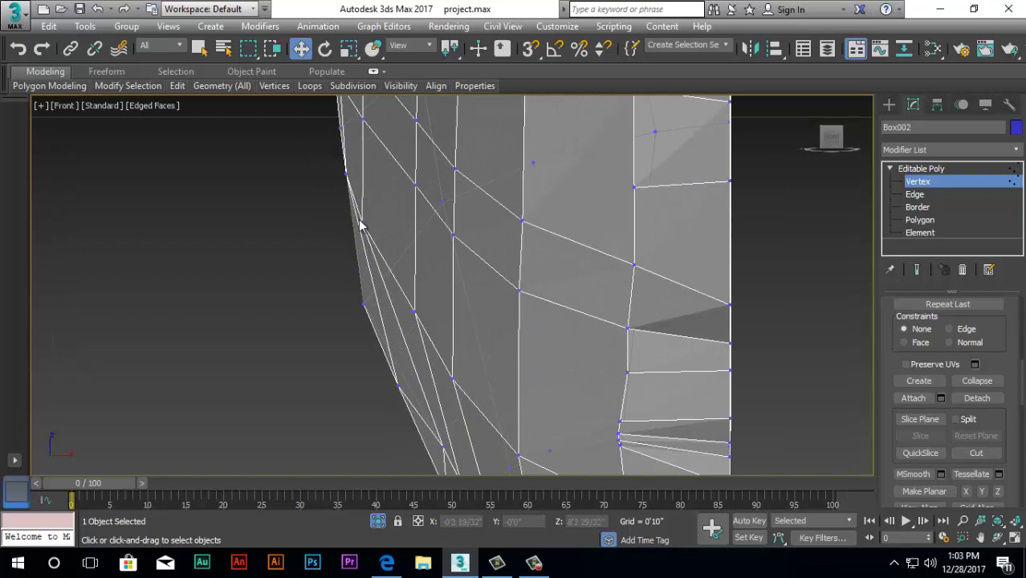
left_click(360, 224)
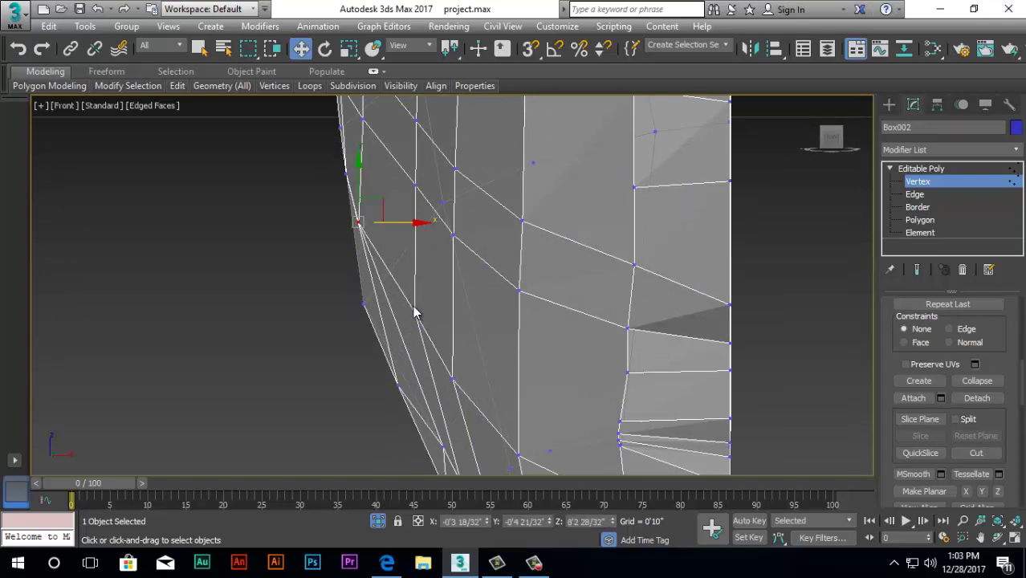
left_click_drag(468, 312, 451, 318)
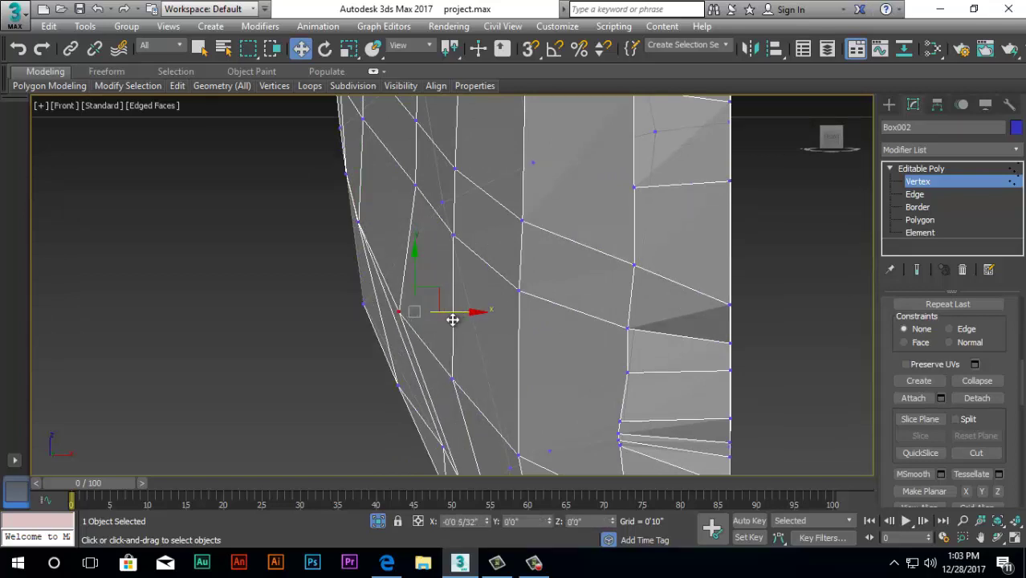
left_click(454, 379)
left_click_drag(510, 380, 497, 392)
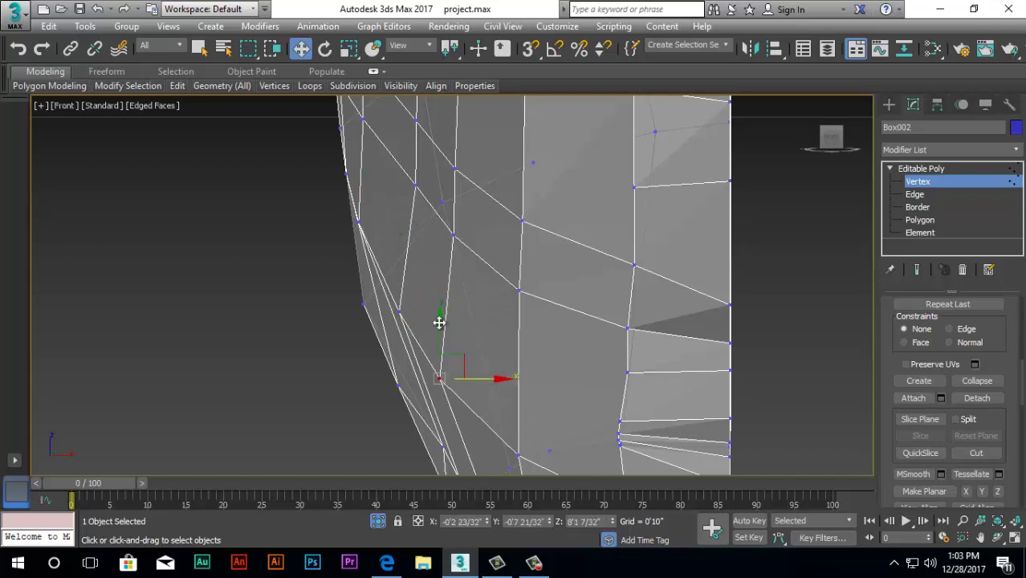
scroll(360, 195, "down", 2)
left_click(472, 379)
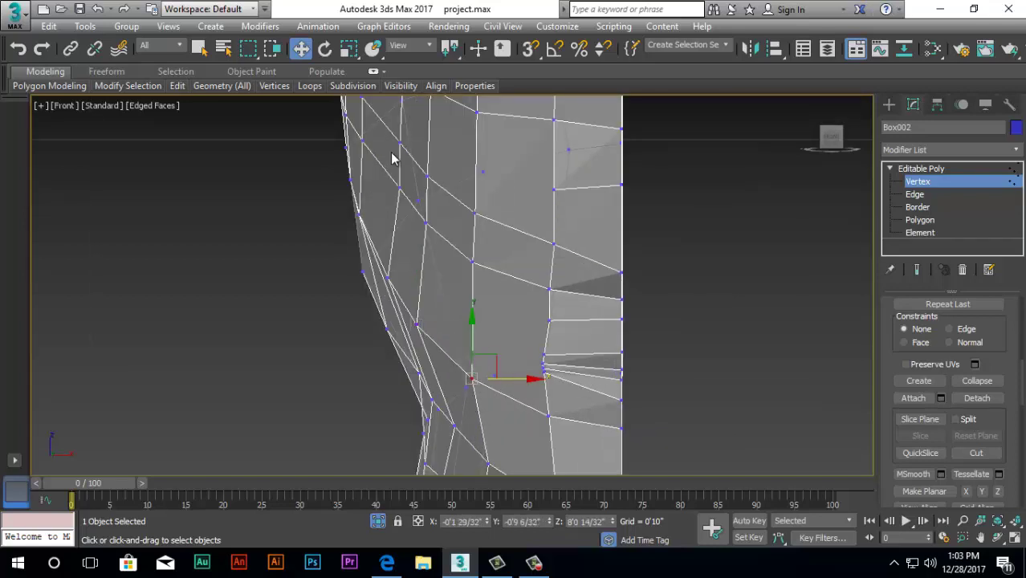
Move the outer vertices of the cheek row above the jaw outward to curve the vertical edges
left_click(362, 142)
left_click_drag(416, 147, 412, 148)
left_click(399, 188)
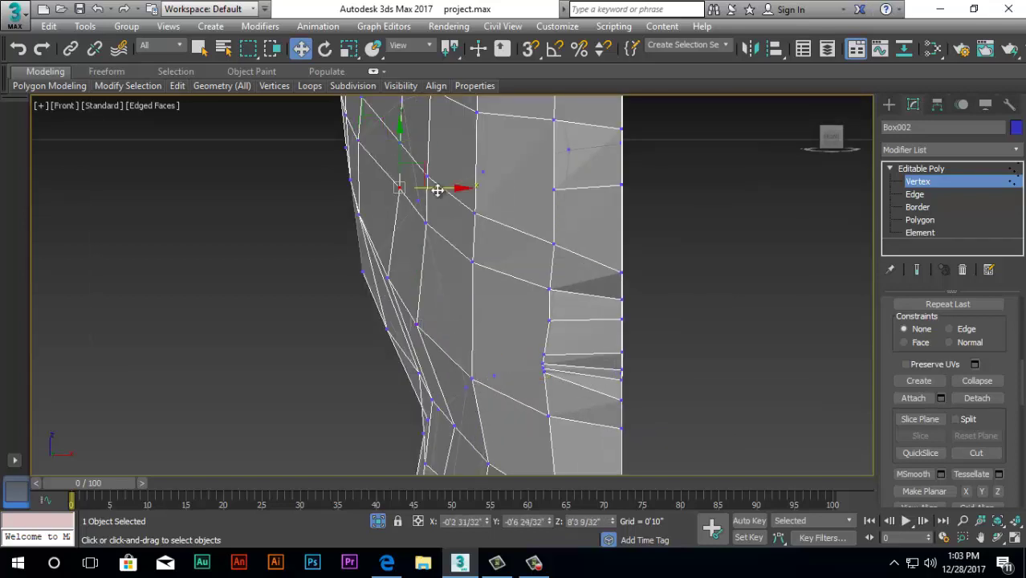
left_click_drag(444, 195, 431, 204)
scroll(394, 120, "down", 2)
middle_click_drag(394, 120, 404, 199)
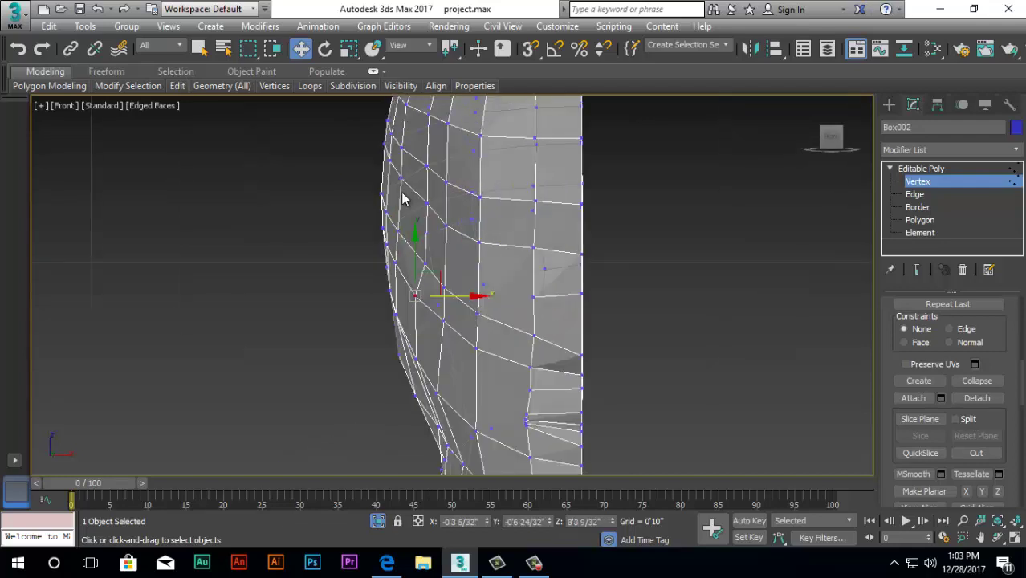
left_click_drag(485, 323, 463, 309)
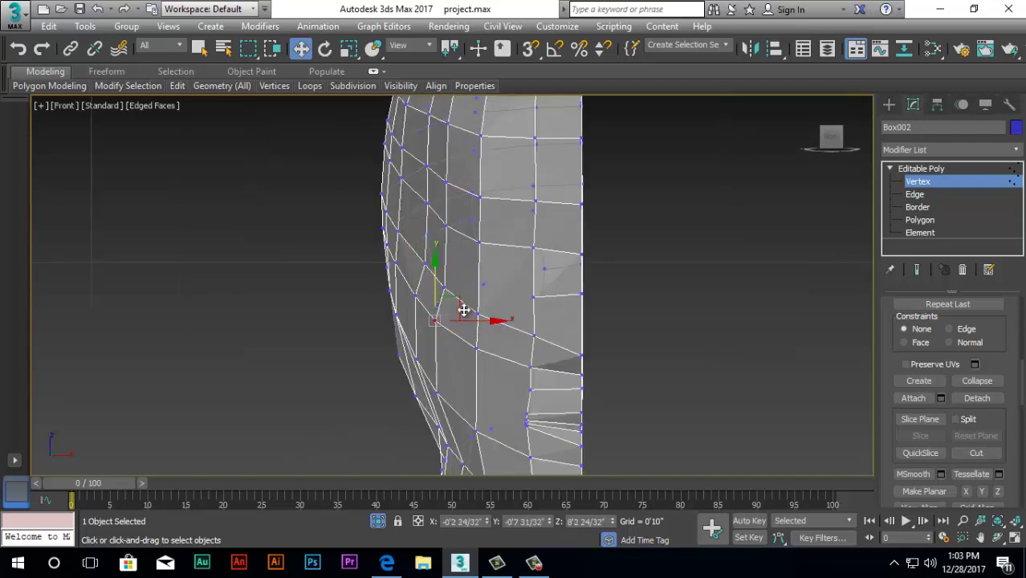
left_click_drag(449, 264, 445, 267)
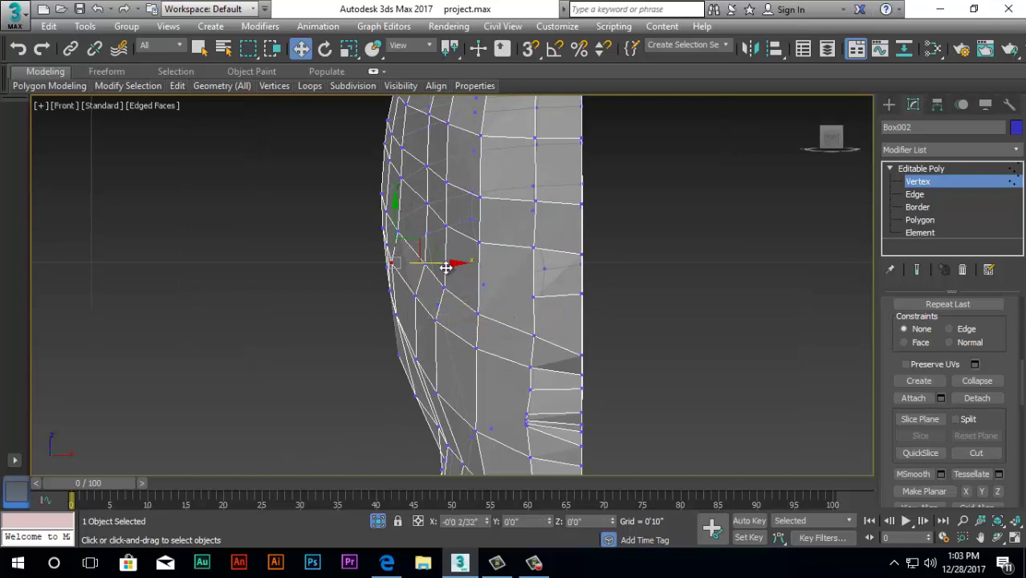
left_click(416, 295)
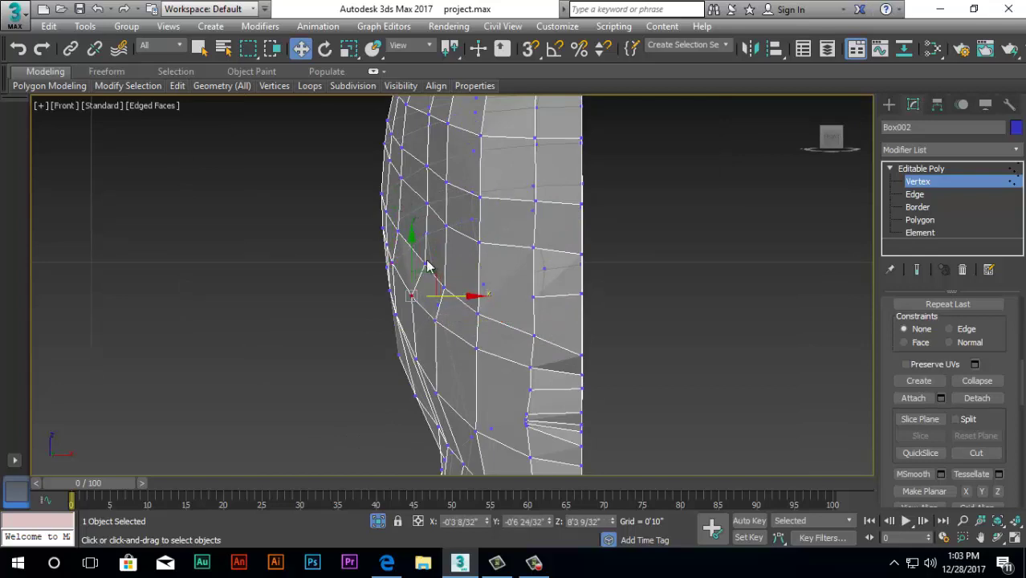
Shift the outer vertices of the next cheek row up outward to line up with the row below
left_click(398, 232)
left_click_drag(442, 234, 437, 234)
left_click(425, 262)
left_click_drag(472, 265, 488, 290)
left_click(445, 288)
Shift the outer vertices of the row beside the eye area outward, and nudge one vertex in the row below back inward
scroll(382, 159, "up", 4)
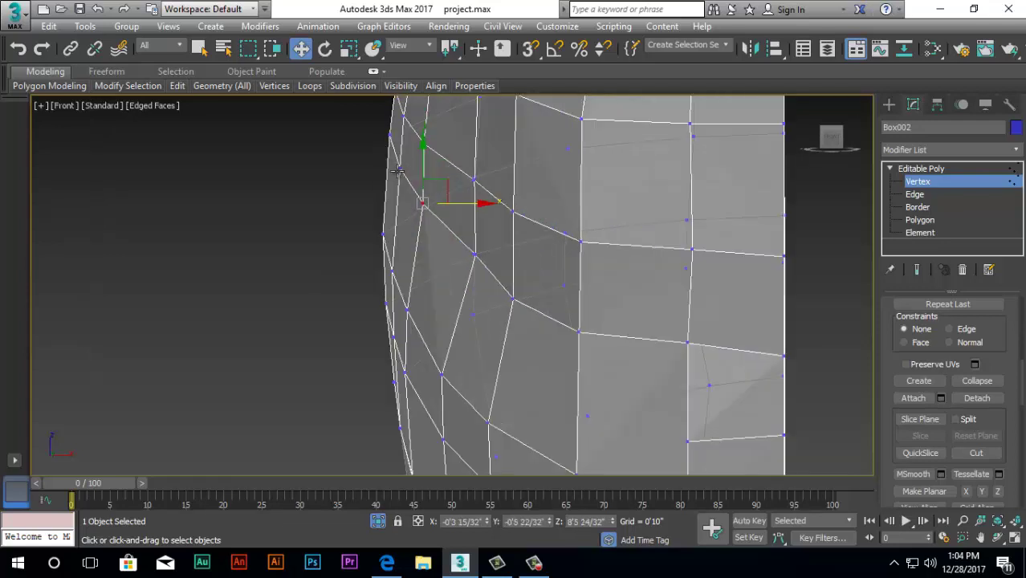
left_click(422, 204)
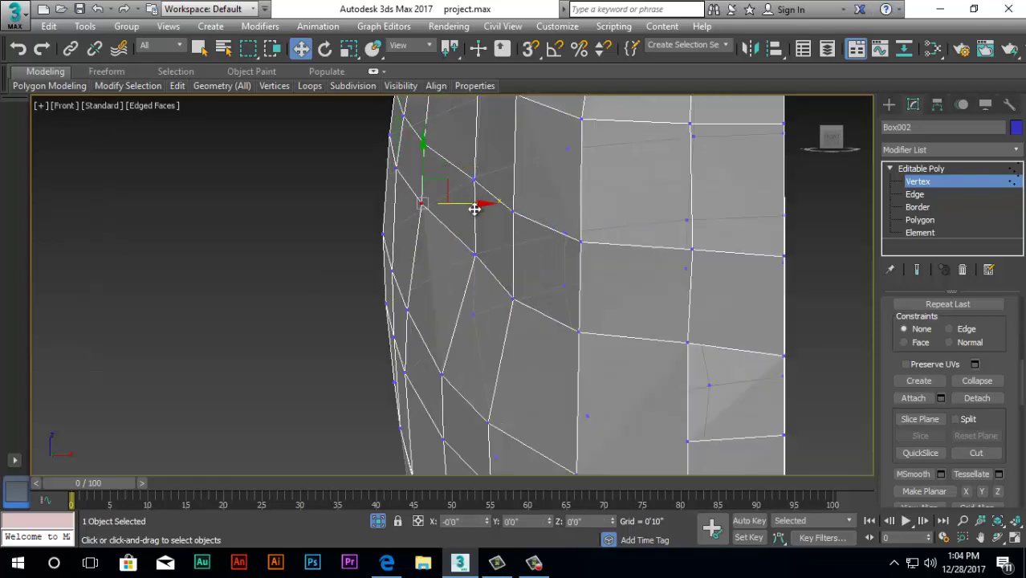
left_click_drag(474, 206, 450, 215)
left_click_drag(520, 257, 491, 266)
left_click(514, 298)
left_click_drag(560, 301, 537, 310)
scroll(475, 231, "down", 5)
scroll(513, 386, "up", 2)
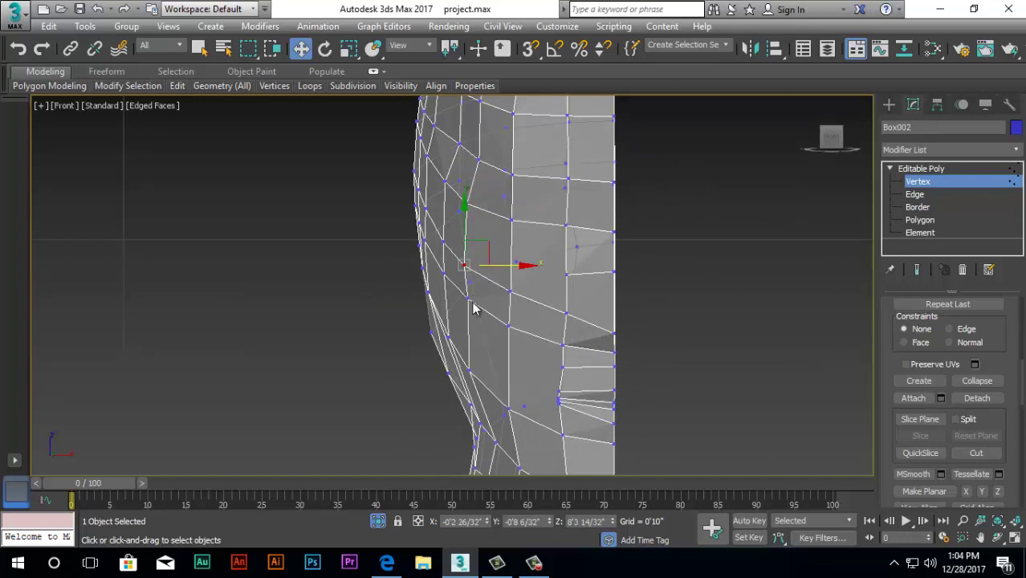
left_click_drag(520, 268, 525, 271)
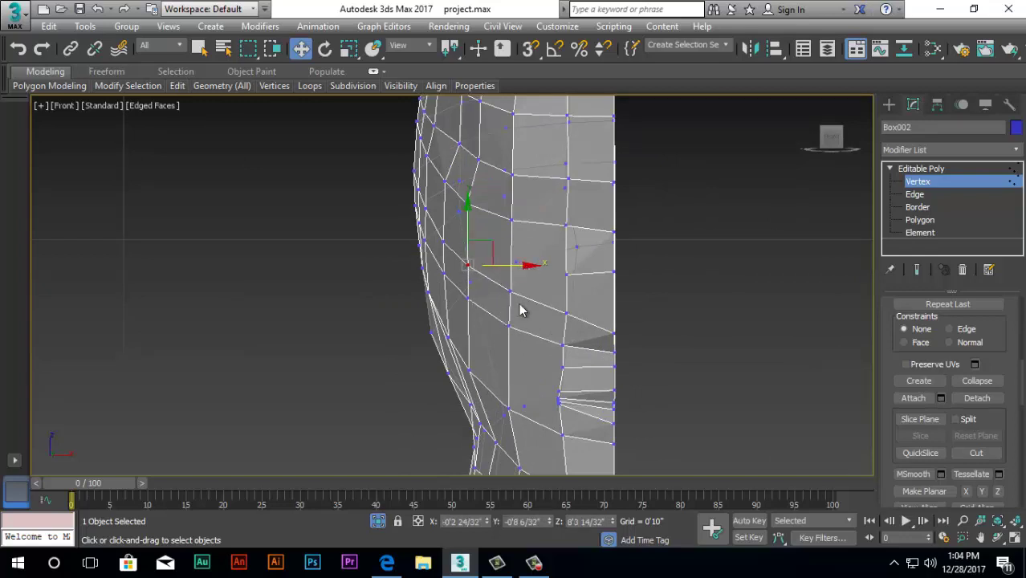
Move the side vertices of the two rows at temple height outward to even out the head's vertical edges
scroll(519, 335, "down", 3)
scroll(512, 274, "up", 3)
left_click(463, 204)
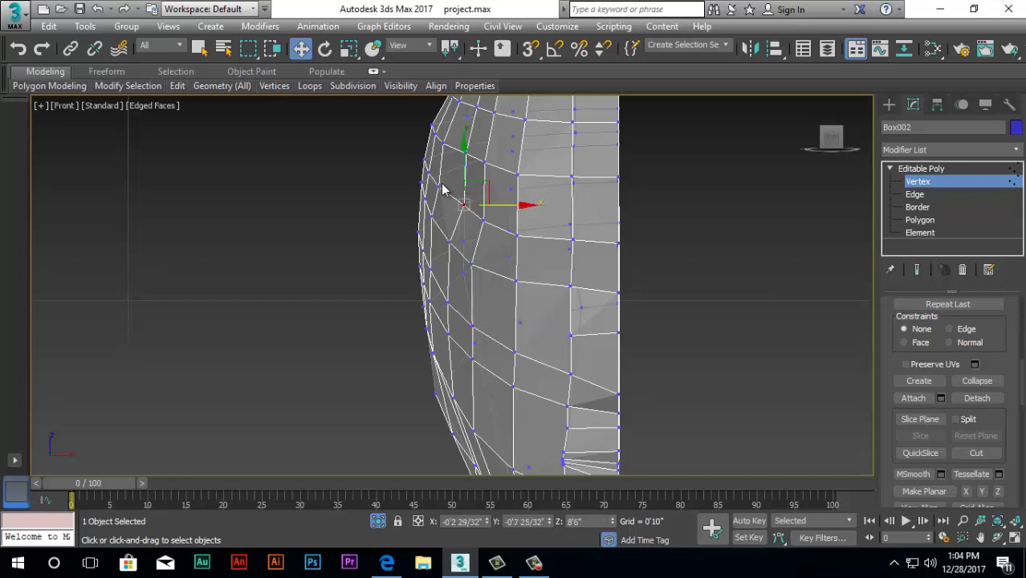
left_click(439, 187)
left_click_drag(490, 193, 528, 225)
left_click(484, 221)
left_click(466, 153)
left_click_drag(518, 159, 514, 162)
left_click(486, 163)
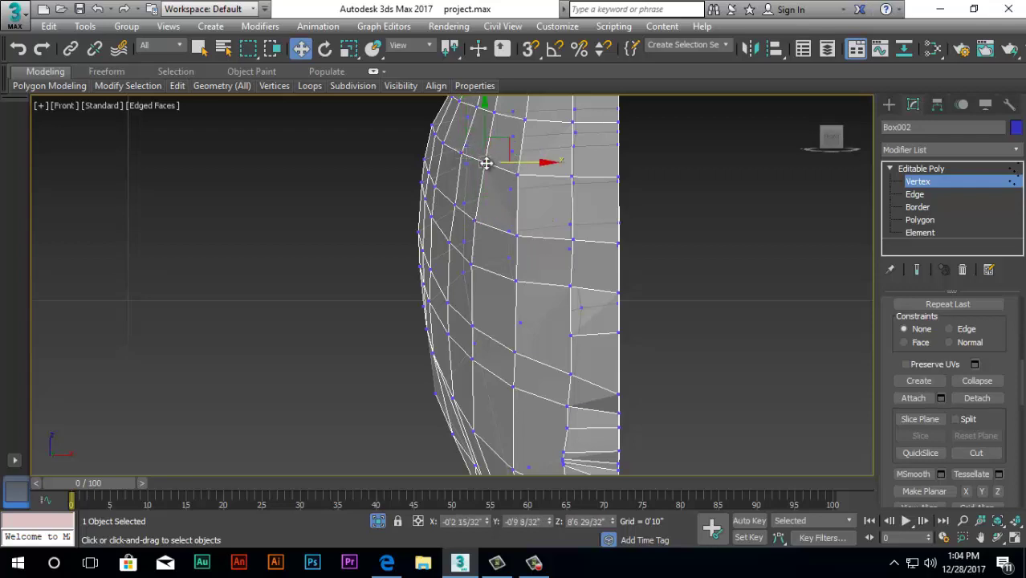
Shift the inner side vertices of the two rows just below the crown outward to smooth their spacing
scroll(522, 275, "down", 4)
scroll(522, 286, "up", 3)
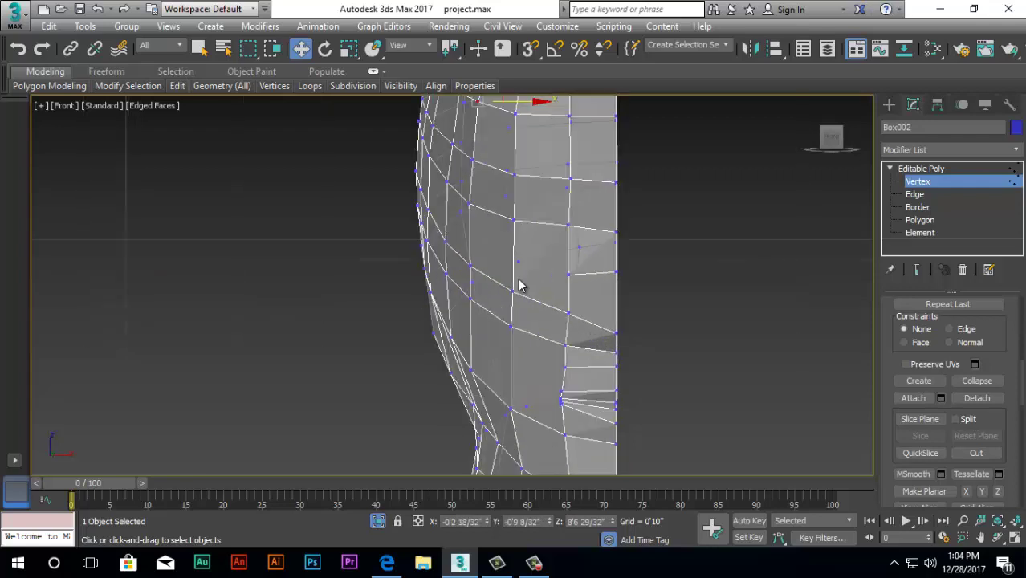
scroll(517, 215, "down", 4)
scroll(517, 215, "up", 5)
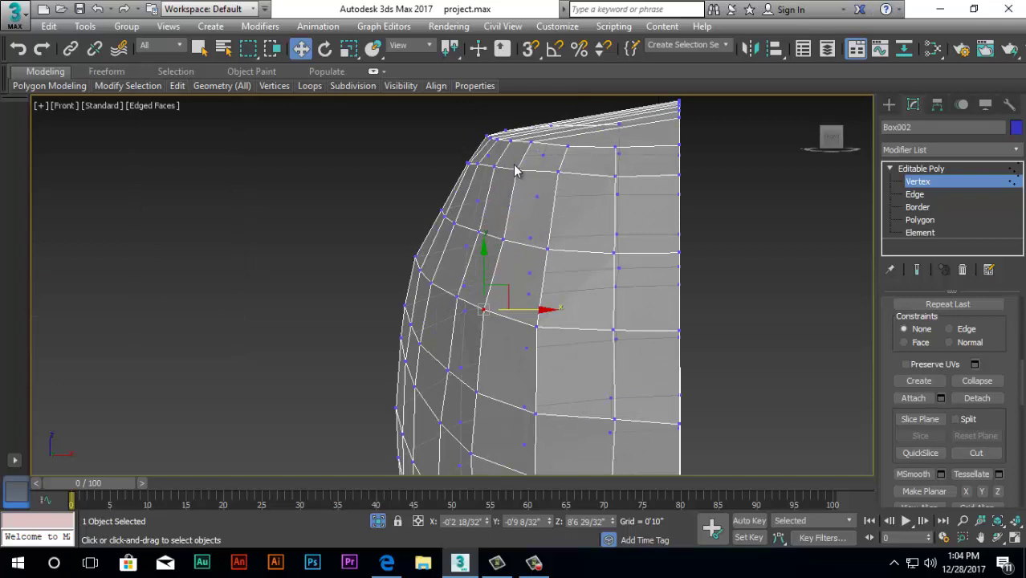
scroll(515, 171, "up", 2)
left_click(450, 163)
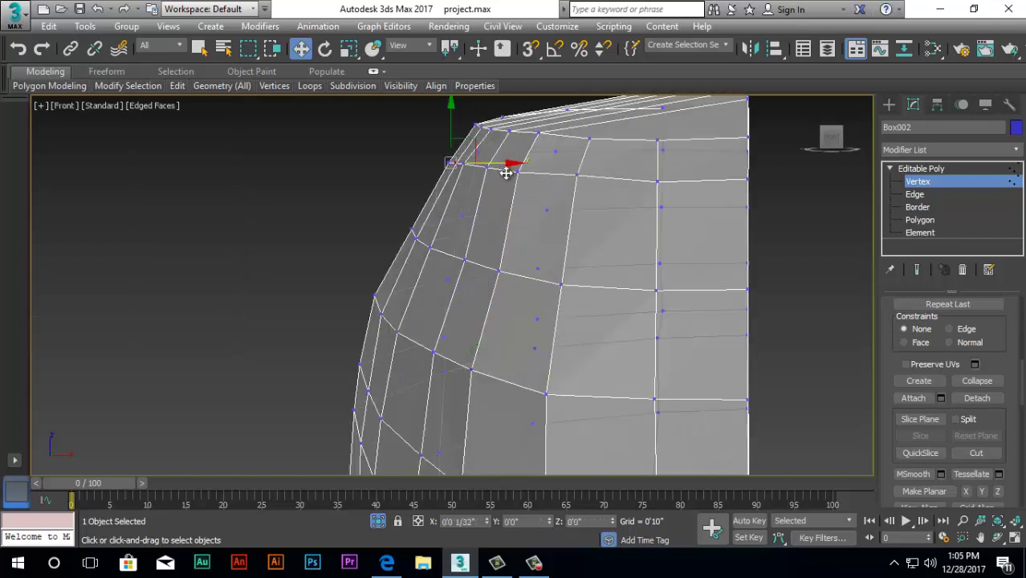
left_click_drag(505, 174, 536, 171)
left_click_drag(521, 260, 506, 191)
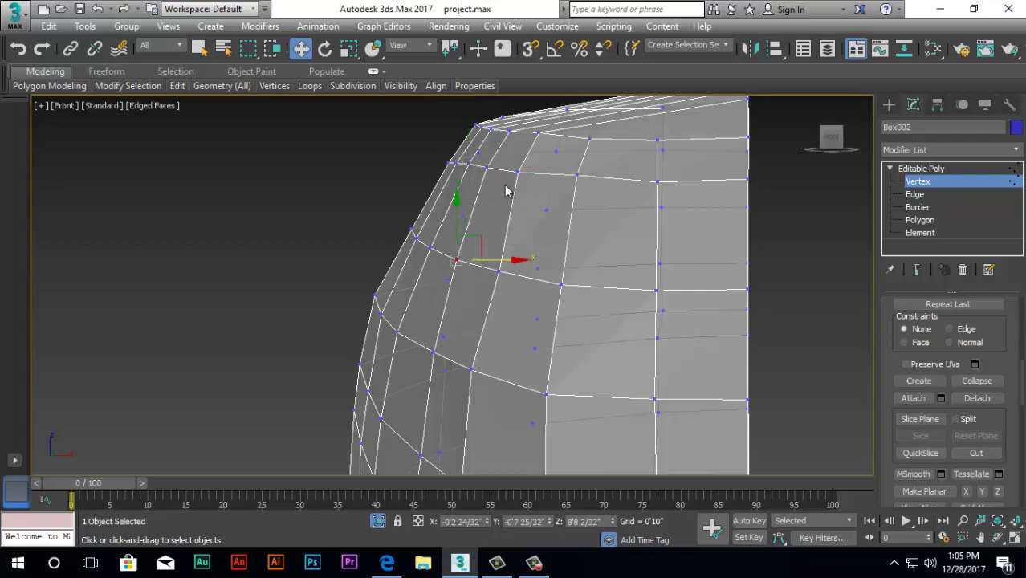
Adjust the side vertices of the temple rows outward to continue the curve of the vertical edges
scroll(414, 378, "down", 2)
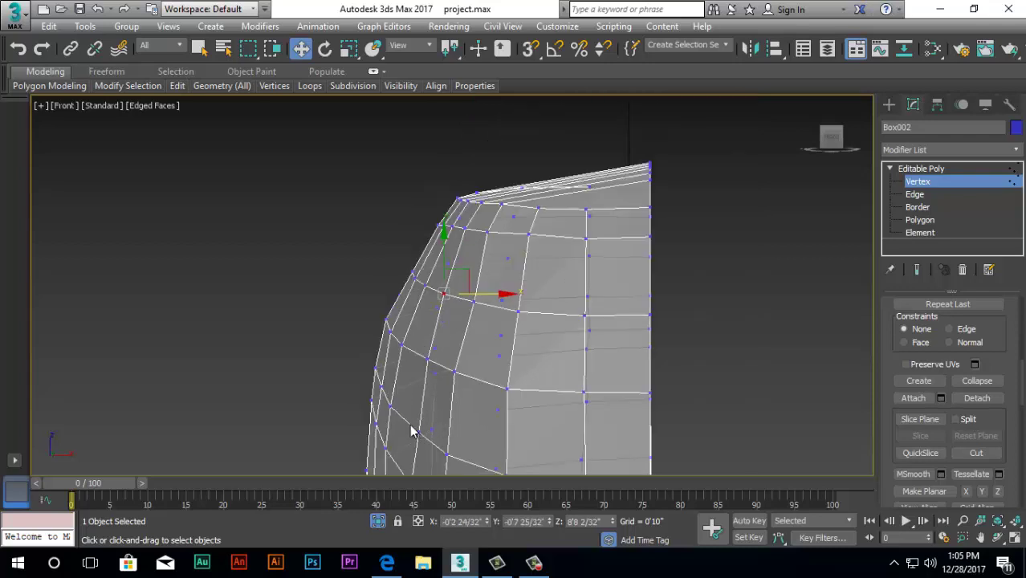
left_click_drag(410, 424, 465, 435)
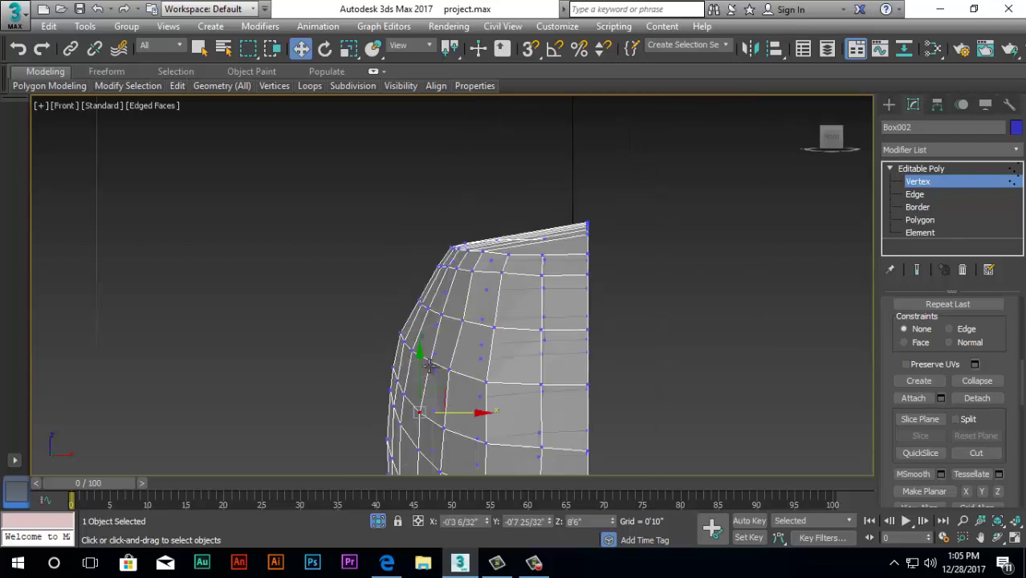
scroll(421, 411, "up", 3)
left_click(457, 275)
left_click_drag(517, 273, 505, 277)
Nudge the vertices of the upper forehead row outward, including the outermost vertex on the head's silhouette
scroll(446, 334, "down", 2)
scroll(483, 244, "up", 1)
left_click(458, 238)
left_click(460, 240)
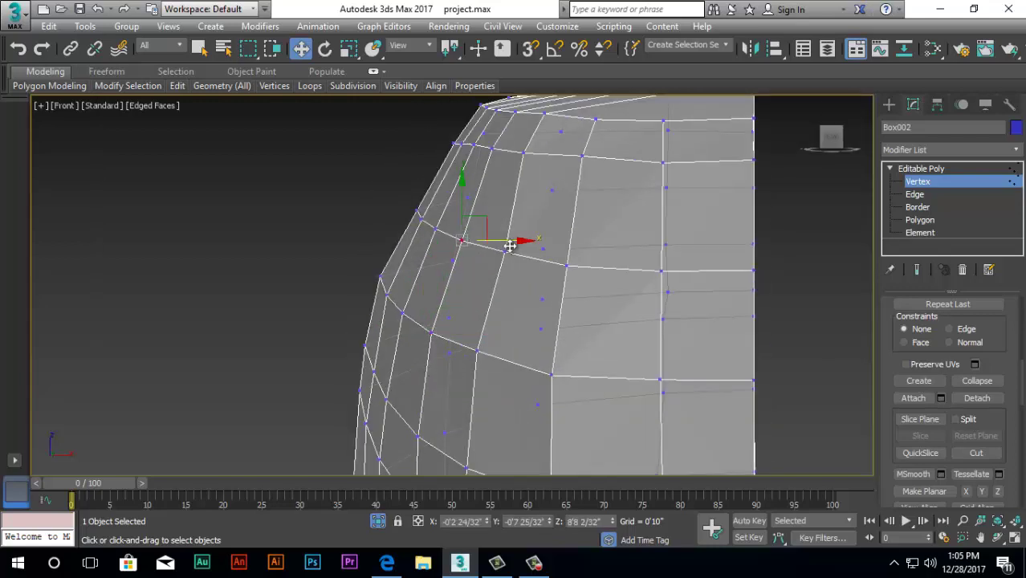
left_click_drag(516, 240, 542, 255)
scroll(560, 175, "down", 2)
middle_click_drag(561, 175, 526, 231)
scroll(540, 222, "up", 2)
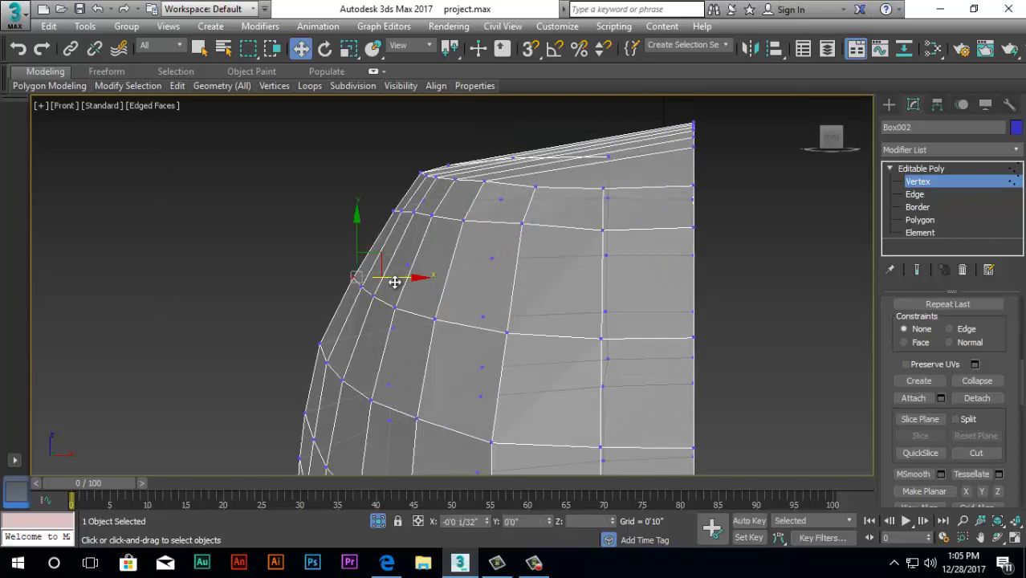
scroll(301, 271, "down", 5)
scroll(336, 389, "up", 2)
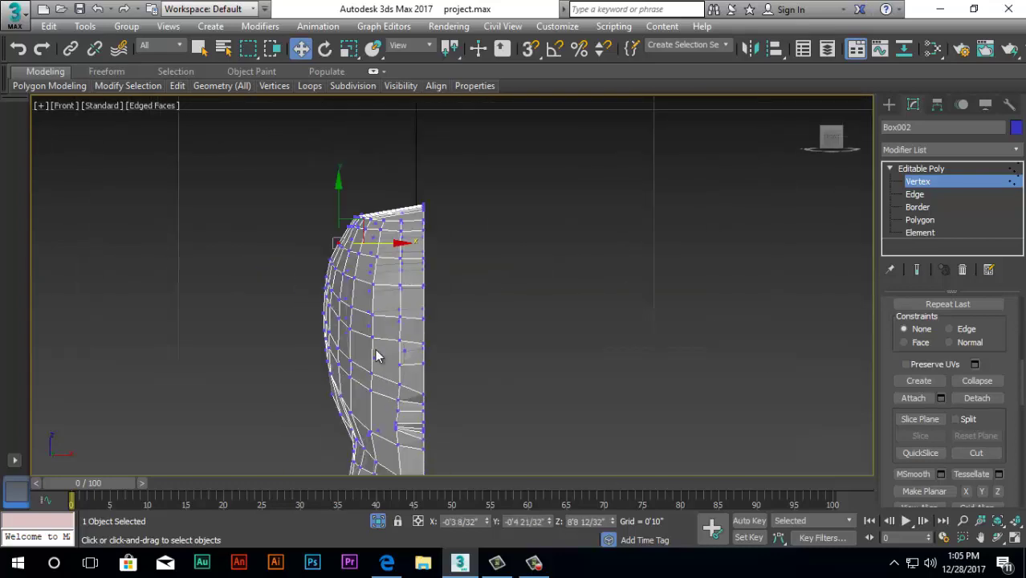
Inspect the reshaped head and the whole body from an orbited angle and in the Left and Front views
middle_click_drag(377, 356, 540, 366, "alt")
scroll(632, 356, "up", 5)
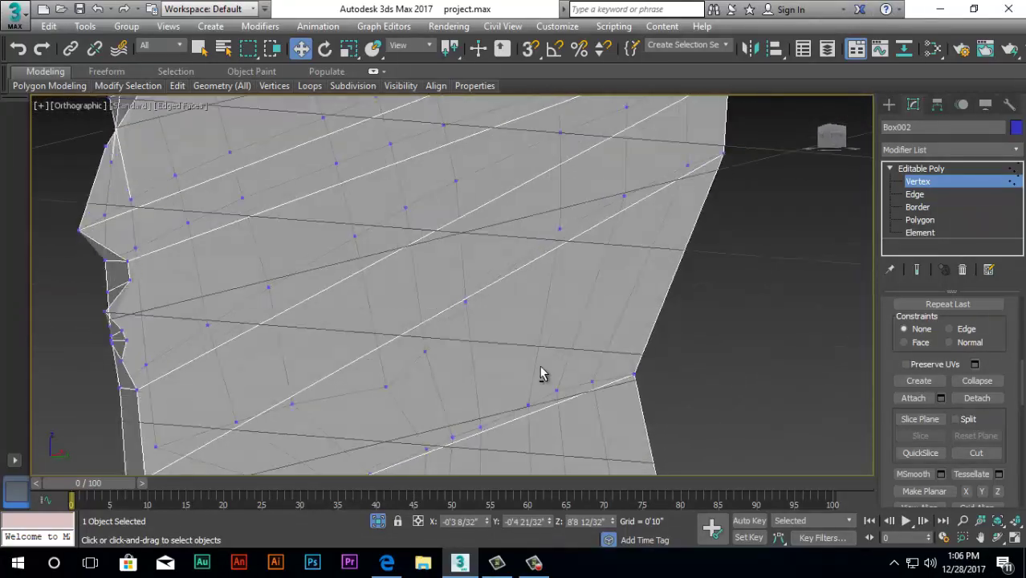
scroll(541, 374, "down", 8)
middle_click_drag(623, 373, 521, 398, "alt")
scroll(522, 398, "down", 8)
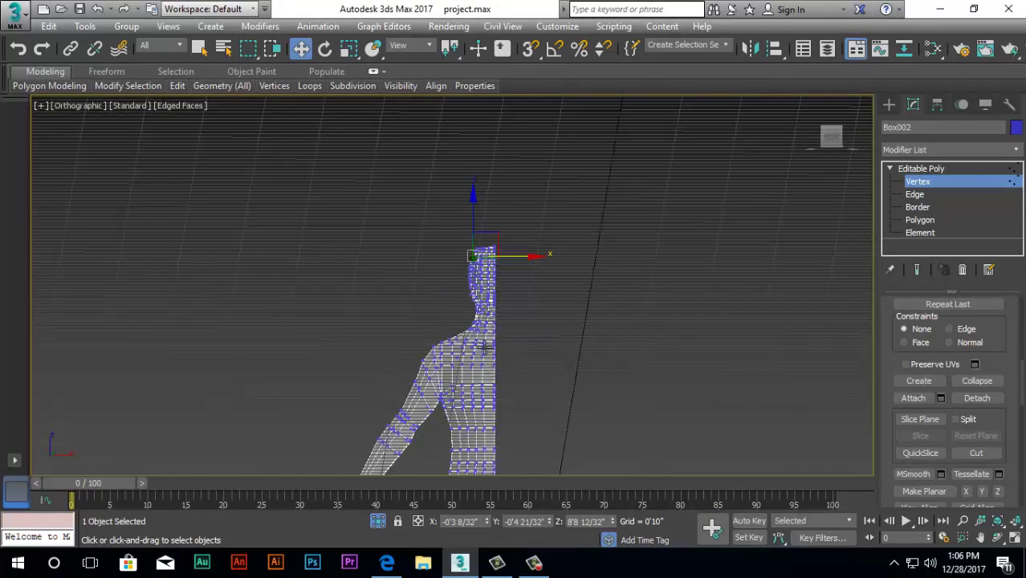
scroll(484, 347, "up", 5)
scroll(474, 258, "down", 10)
scroll(460, 334, "up", 4)
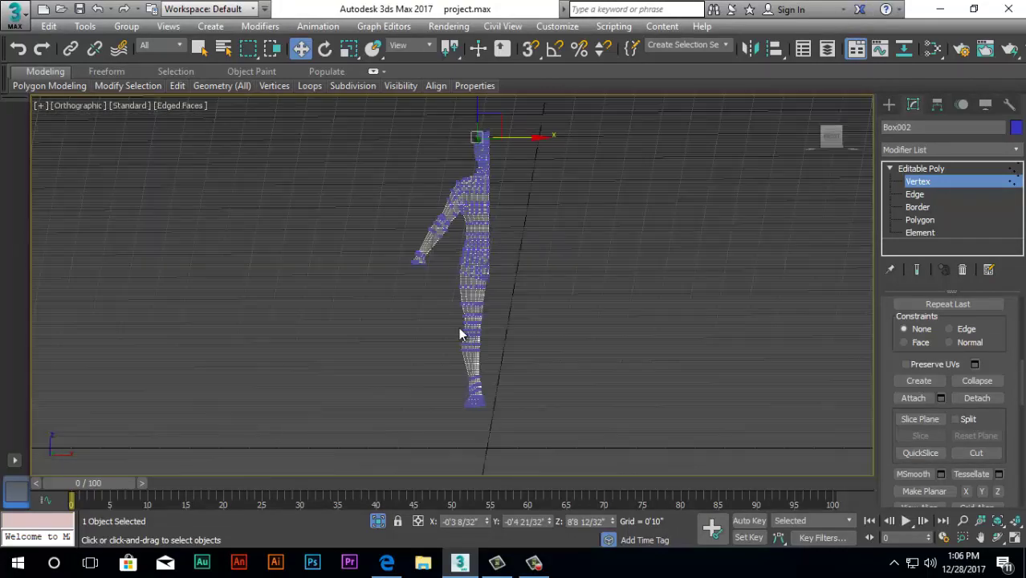
key("l")
scroll(458, 309, "down", 8)
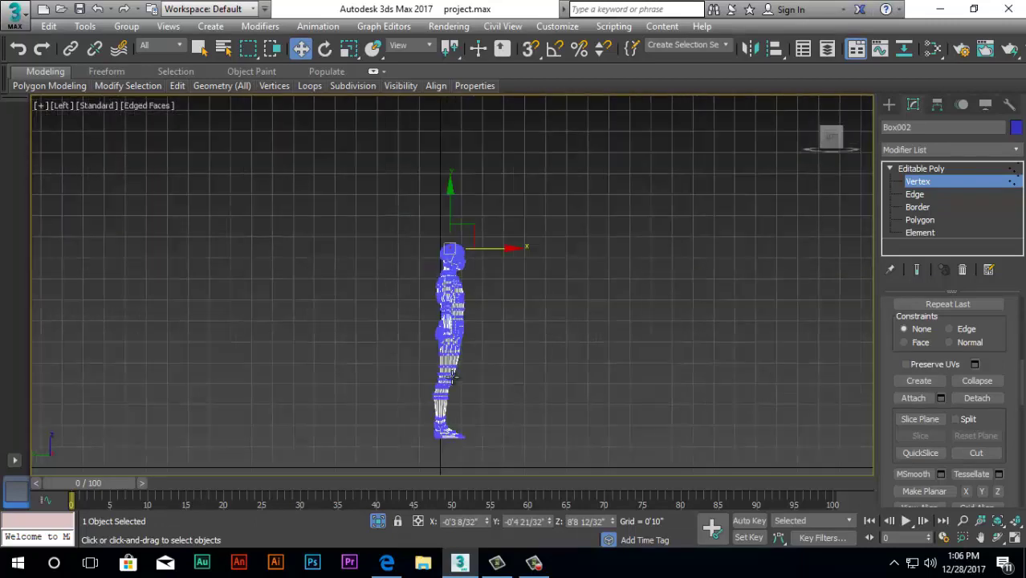
scroll(454, 378, "up", 6)
key("f")
scroll(340, 360, "up", 3)
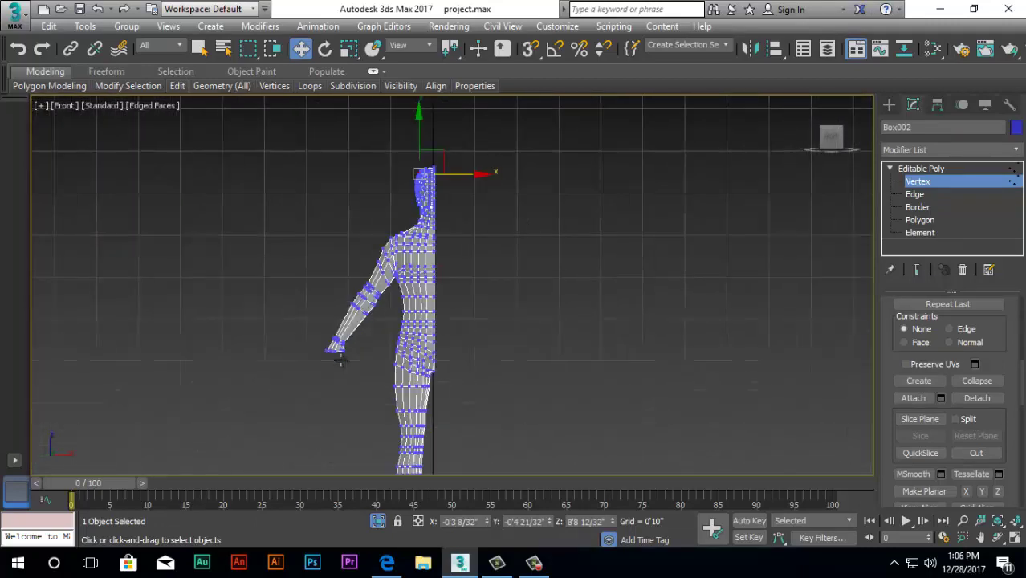
Examine the open end of the arm and the wrist loops up close, including in the Front view
scroll(340, 360, "up", 6)
mouse_move(394, 373)
middle_mouse_down("alt")
mouse_move(410, 358)
mouse_move(339, 366)
mouse_move(404, 374)
middle_mouse_up("alt")
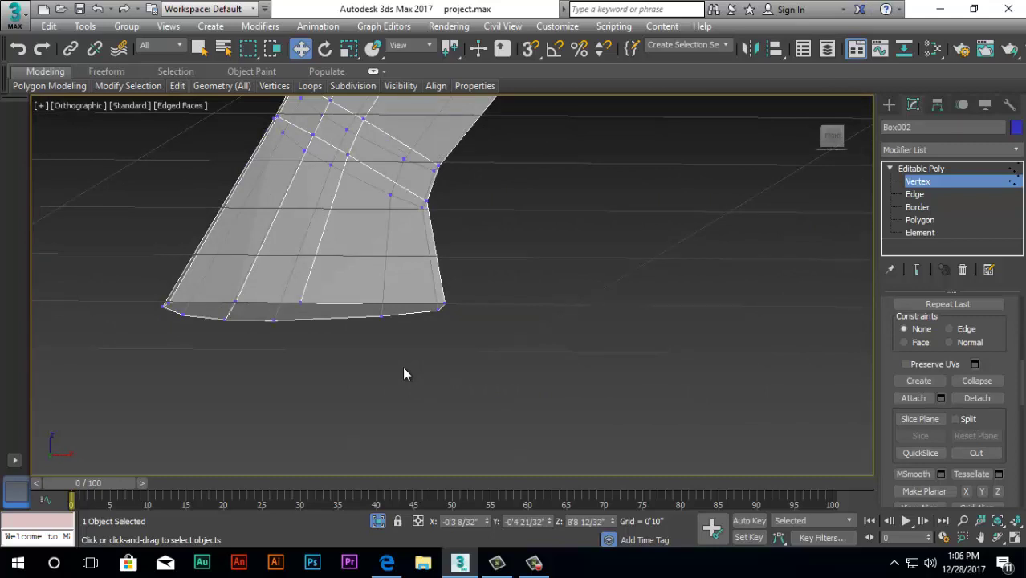
scroll(405, 330, "down", 6)
scroll(411, 338, "up", 6)
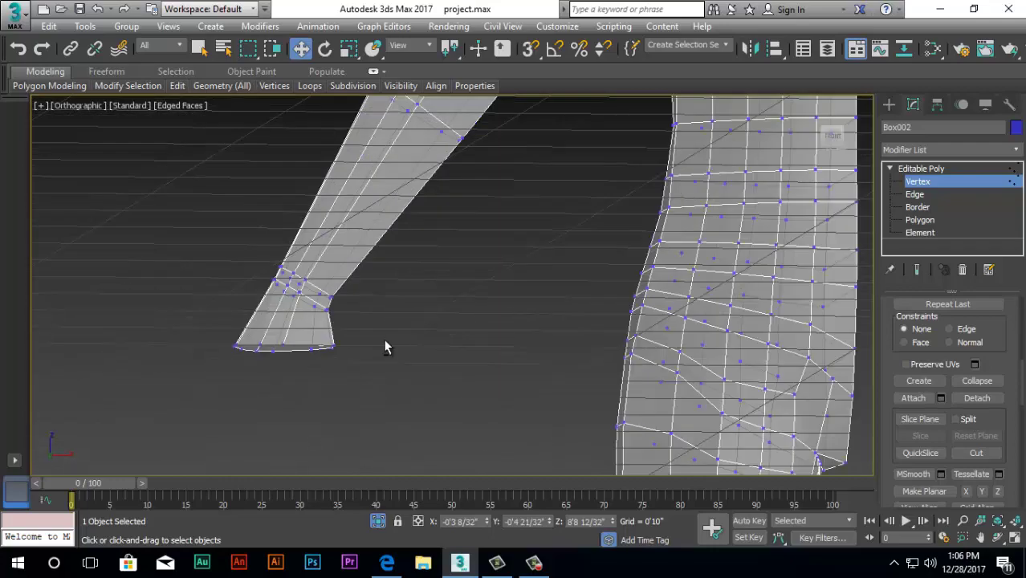
key("f")
scroll(389, 378, "up", 5)
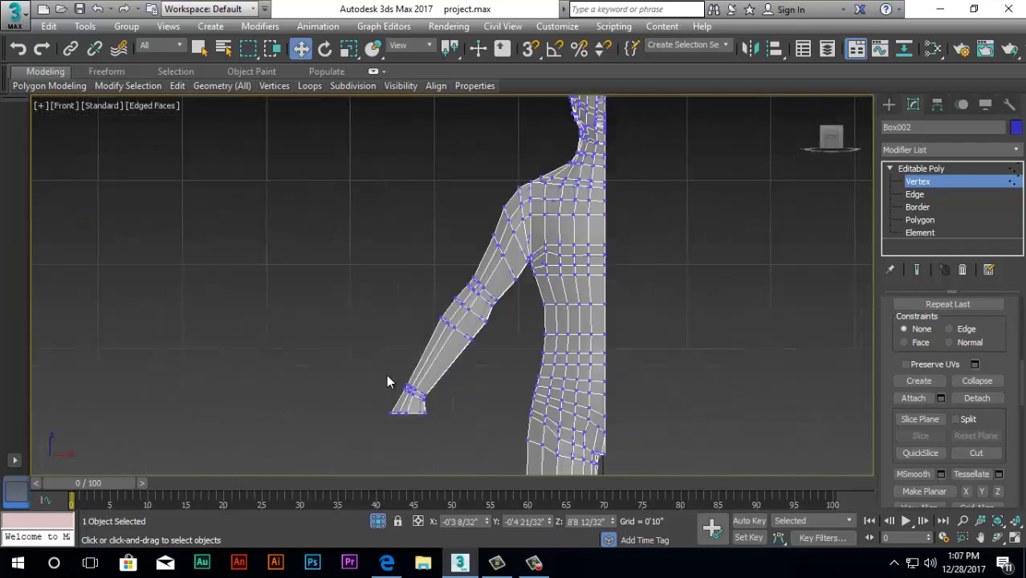
scroll(388, 382, "up", 4)
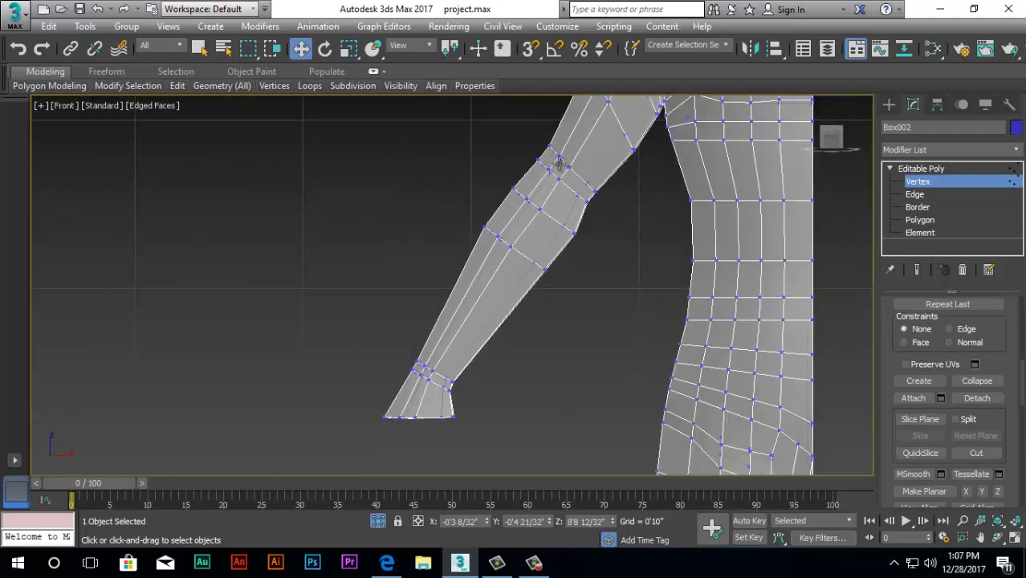
scroll(425, 409, "up", 3)
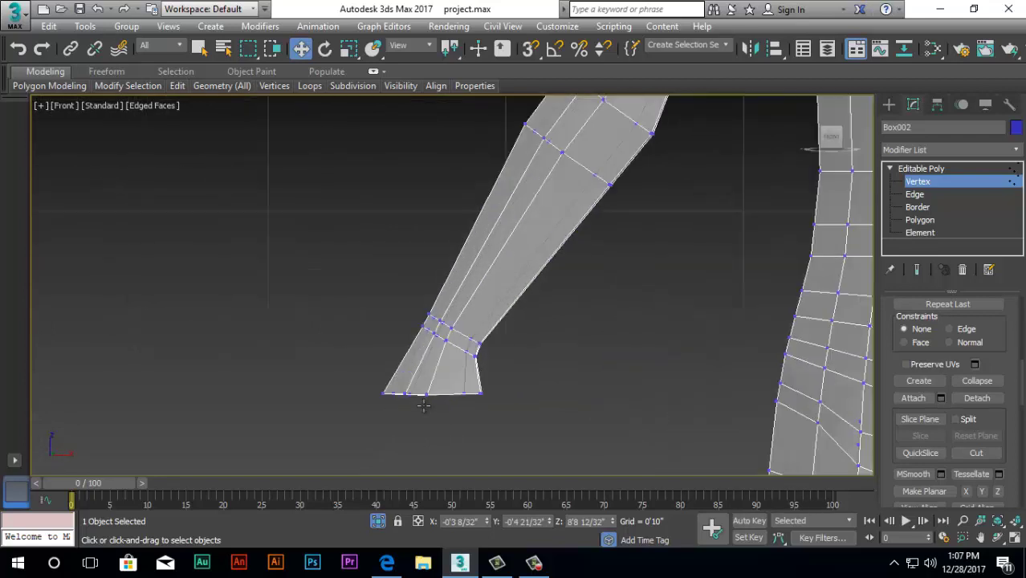
scroll(406, 393, "down", 2)
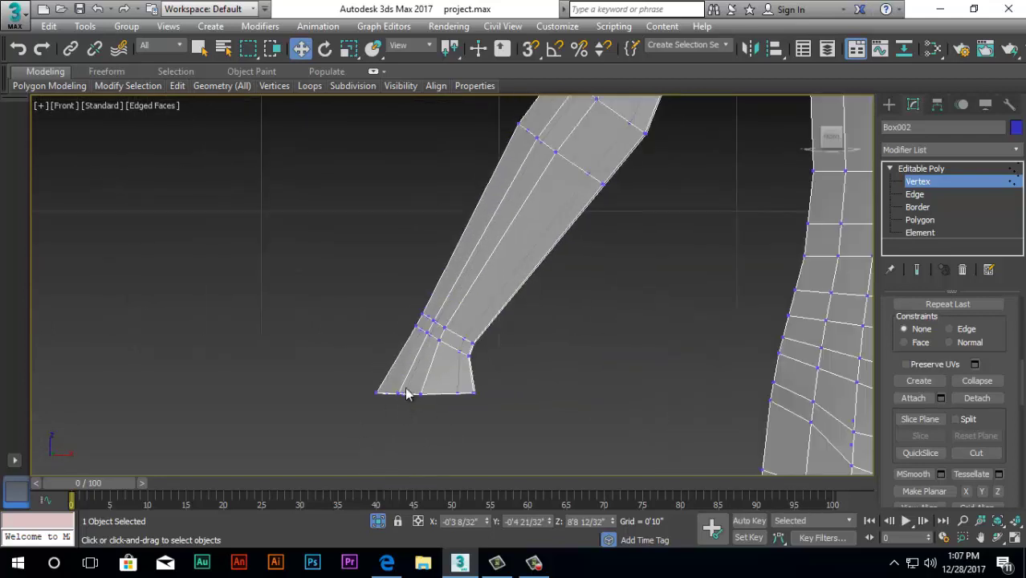
Exit isolation to show the front reference drawing and compare the forearm and wrist with it
left_click(377, 521)
scroll(386, 405, "up", 5)
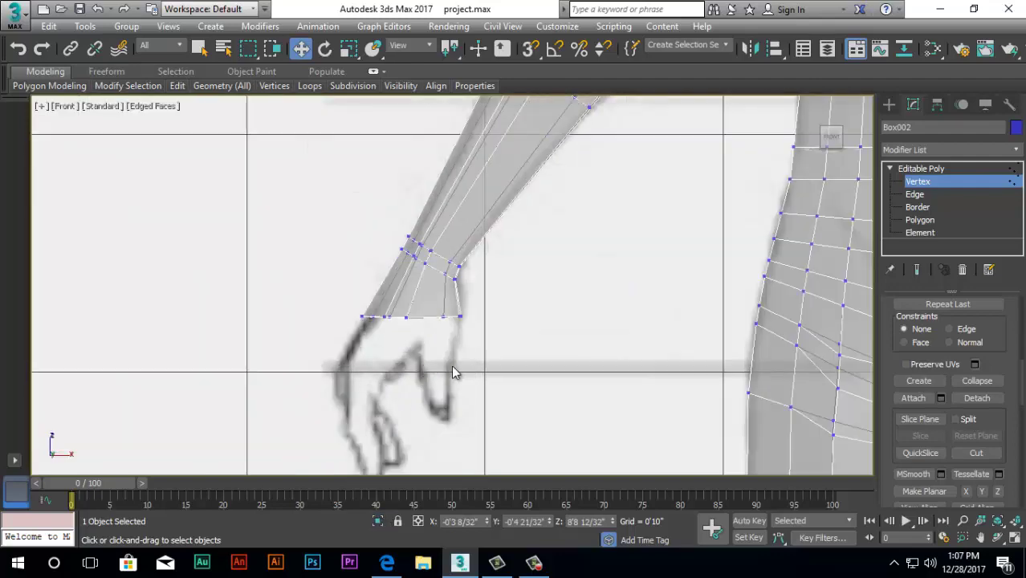
scroll(452, 372, "down", 3)
scroll(584, 149, "down", 1)
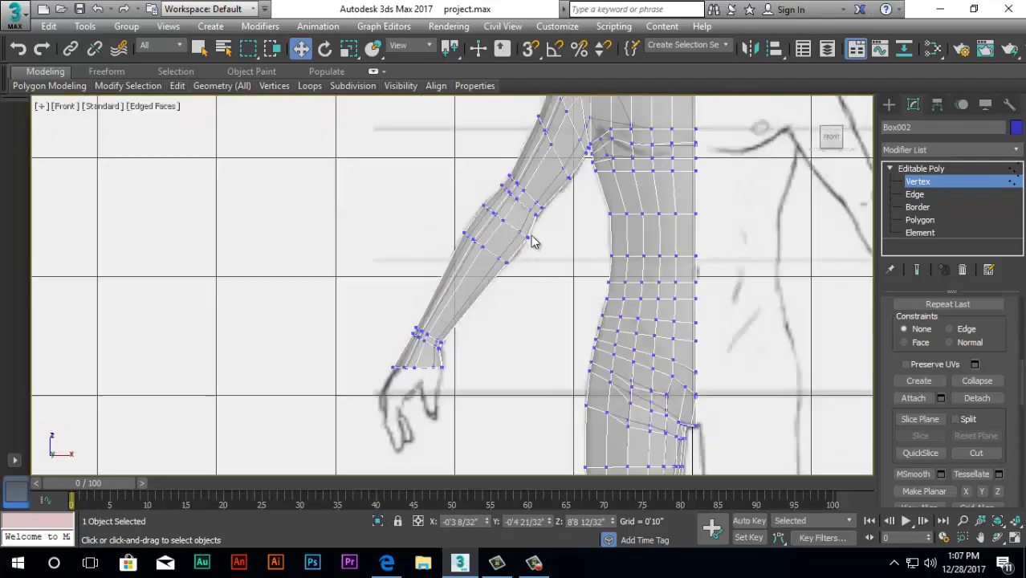
scroll(562, 168, "up", 4)
scroll(562, 168, "down", 3)
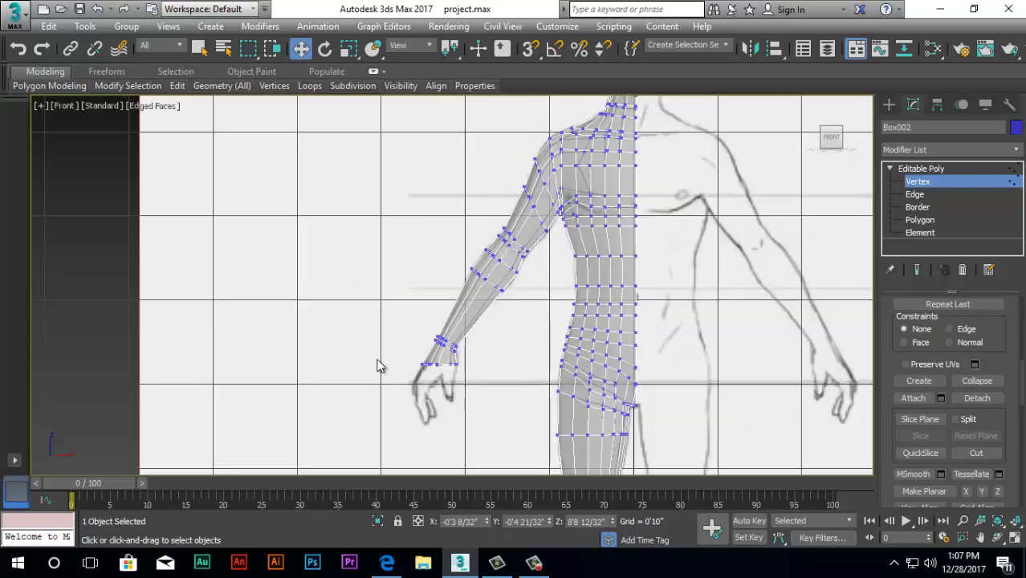
scroll(447, 369, "up", 5)
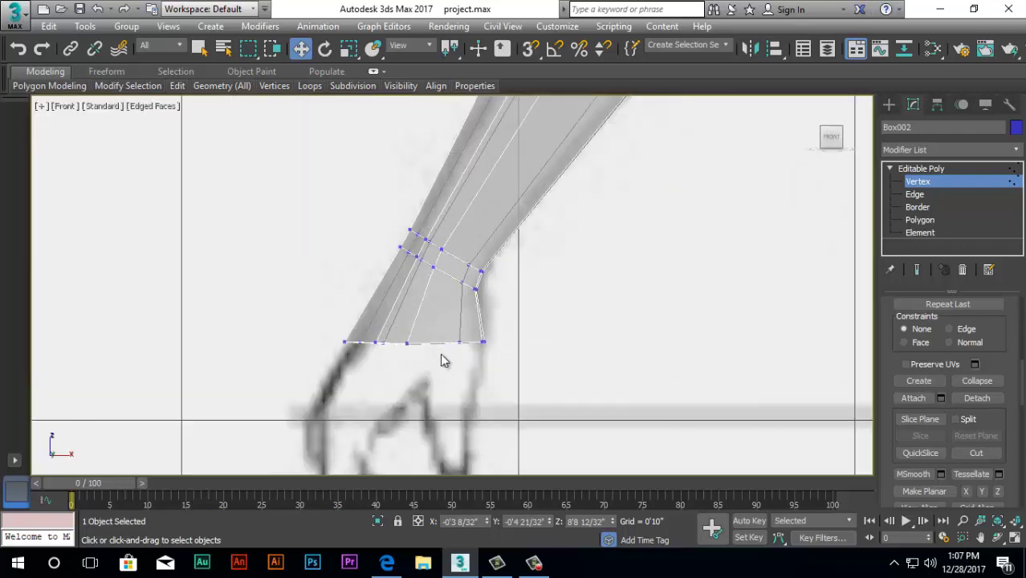
scroll(472, 279, "up", 2)
scroll(435, 298, "up", 2)
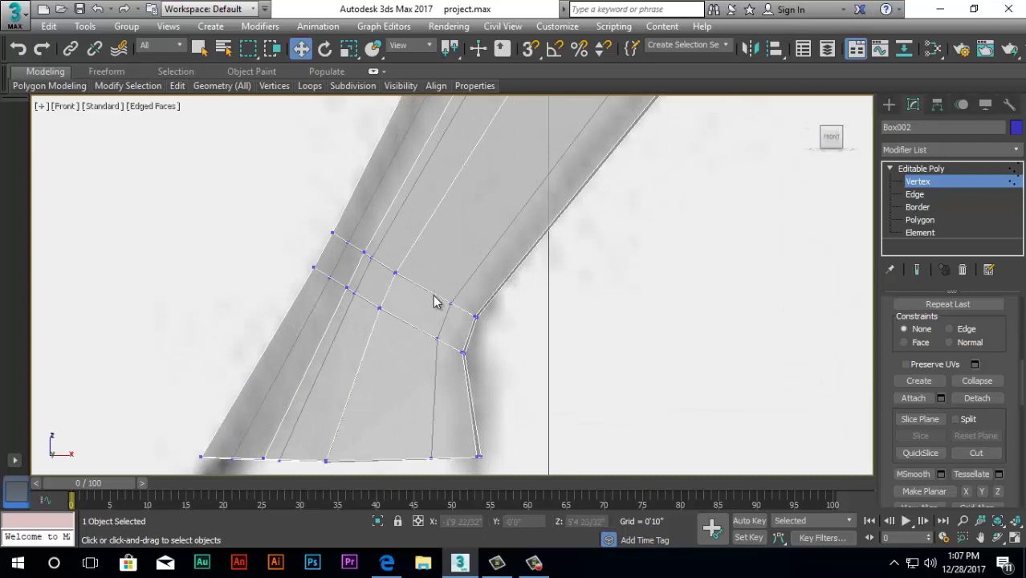
Select an edge across the wrist, extend it to its ring through the arm and chest, and connect the ring edges
left_click(914, 194)
left_click(437, 296)
scroll(419, 360, "down", 3)
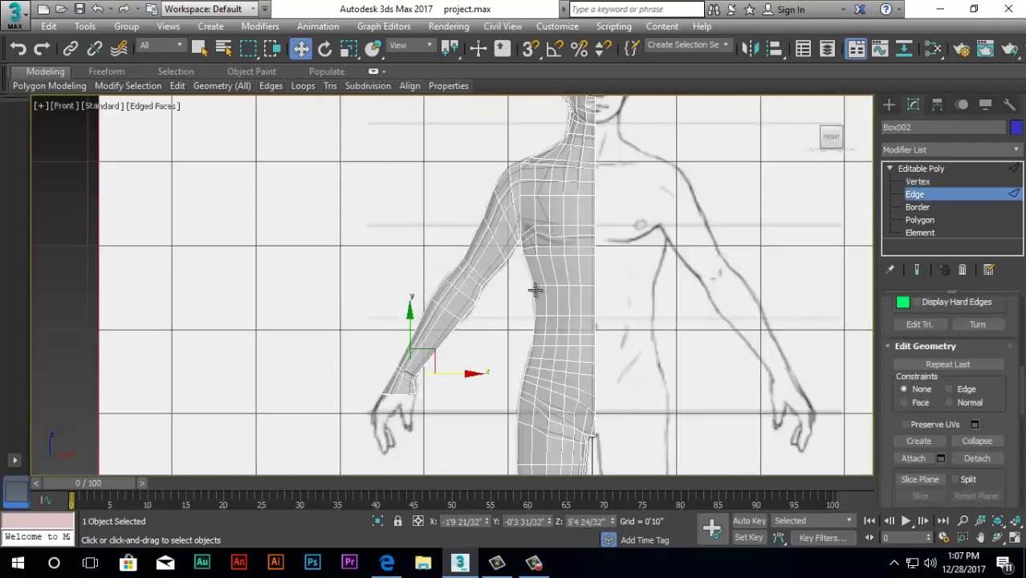
scroll(975, 345, "up", 6)
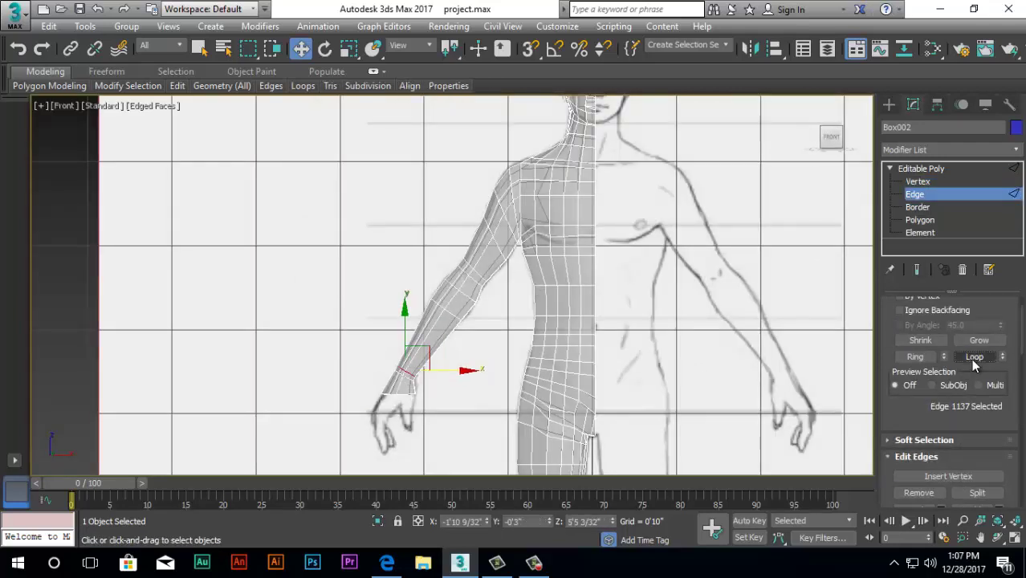
key("ctrl+z")
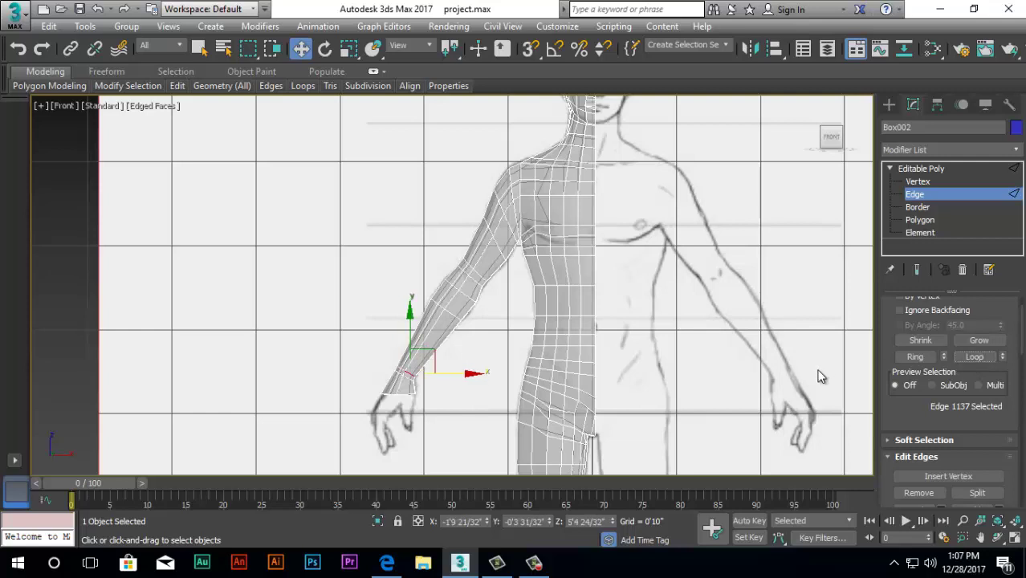
left_click(916, 357)
scroll(560, 223, "up", 3)
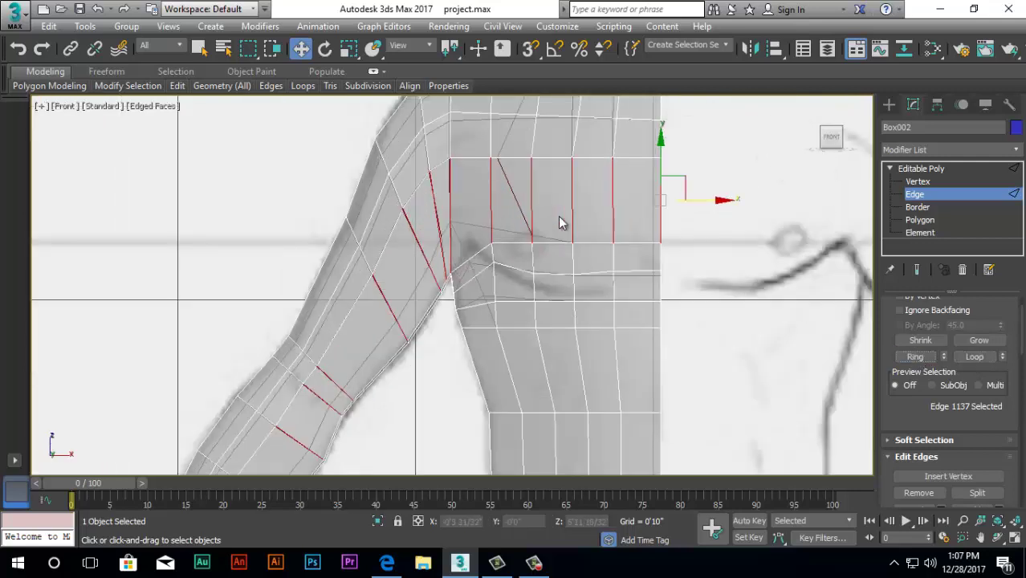
scroll(993, 377, "down", 5)
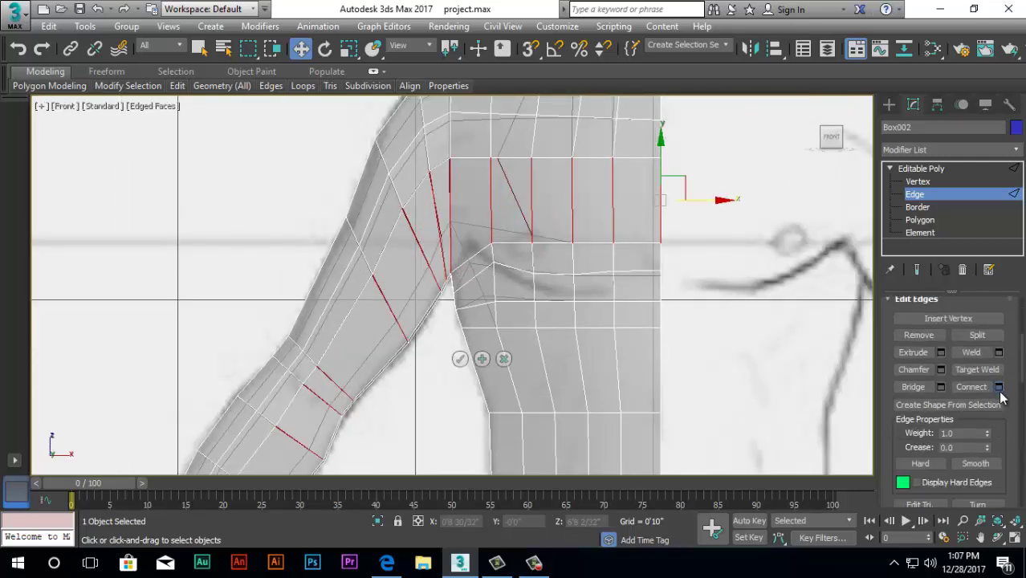
left_click(460, 359)
Examine the new edge loop along the arm and chest from an orbited angle and in the Left view
mouse_move(451, 415)
middle_mouse_down("alt")
mouse_move(572, 397)
mouse_move(449, 397)
middle_mouse_up("alt")
scroll(492, 389, "down", 4)
middle_click_drag(543, 325, 560, 357, "alt")
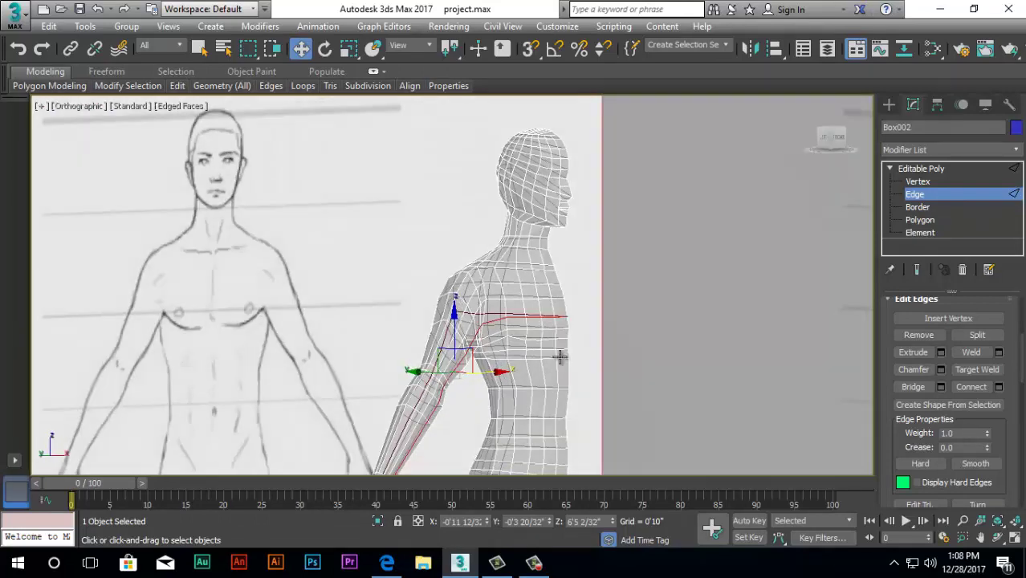
scroll(515, 319, "up", 3)
key("l")
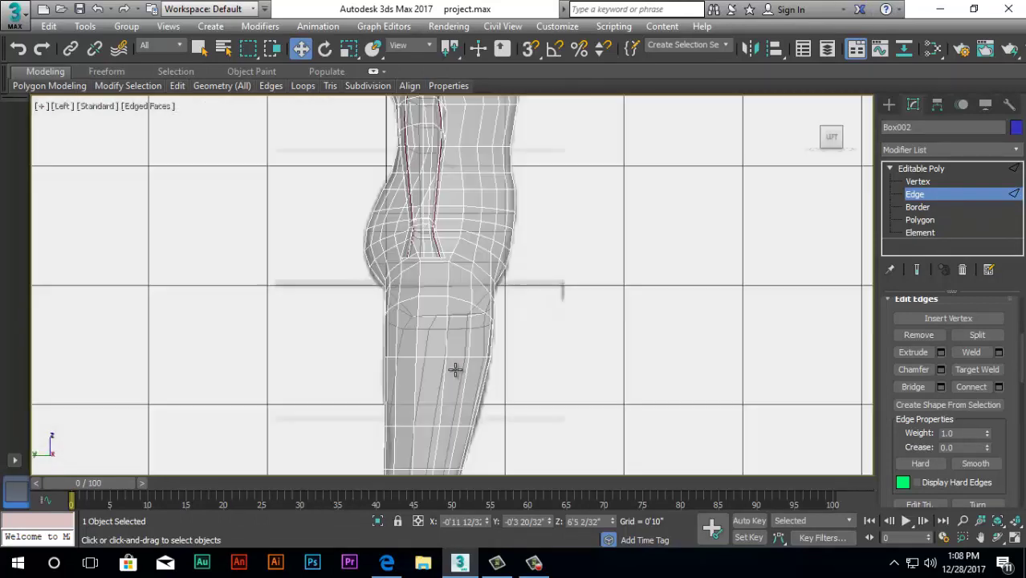
scroll(456, 366, "down", 5)
scroll(481, 229, "up", 5)
scroll(480, 230, "down", 2)
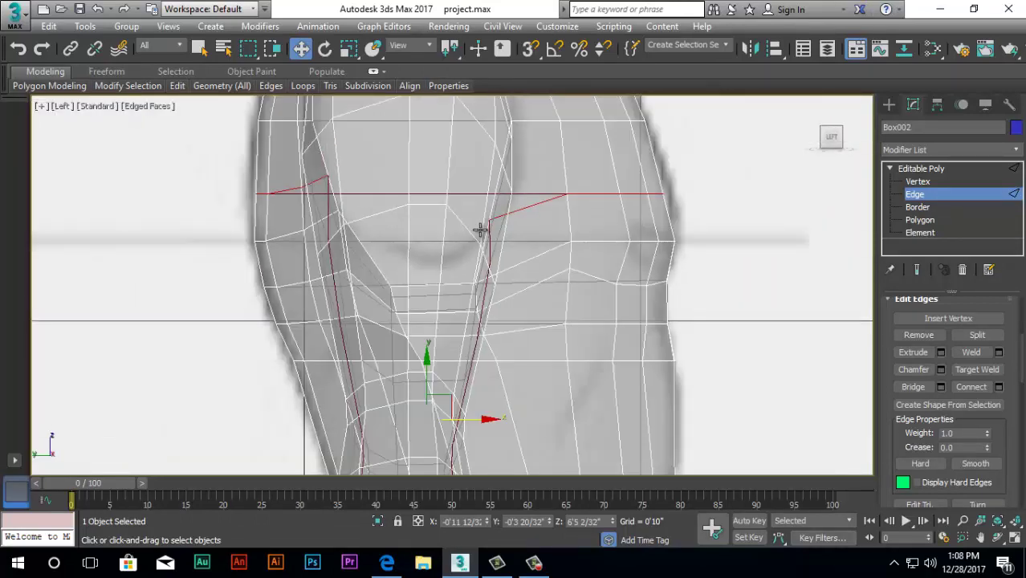
Try scaling the selected arm and chest edge loop slightly, and examine it at the wrist and along the arm
left_click(349, 49)
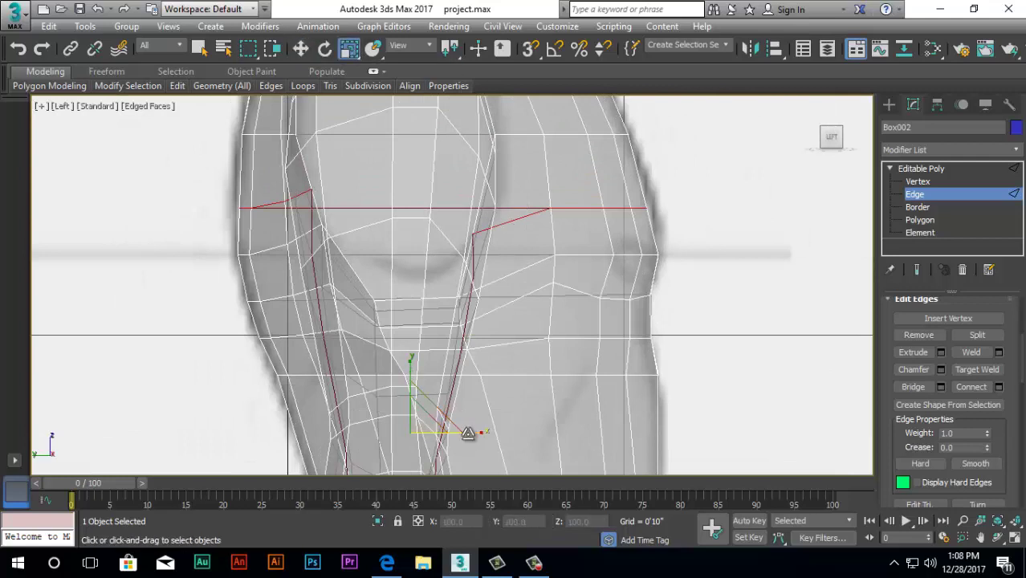
left_click_drag(468, 432, 470, 426)
scroll(508, 250, "down", 5)
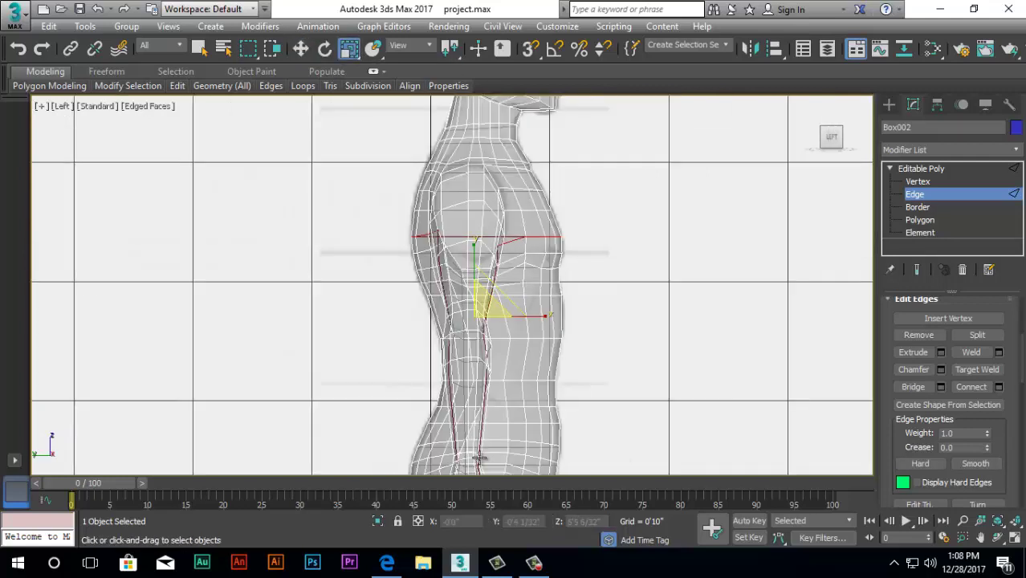
scroll(482, 417, "up", 5)
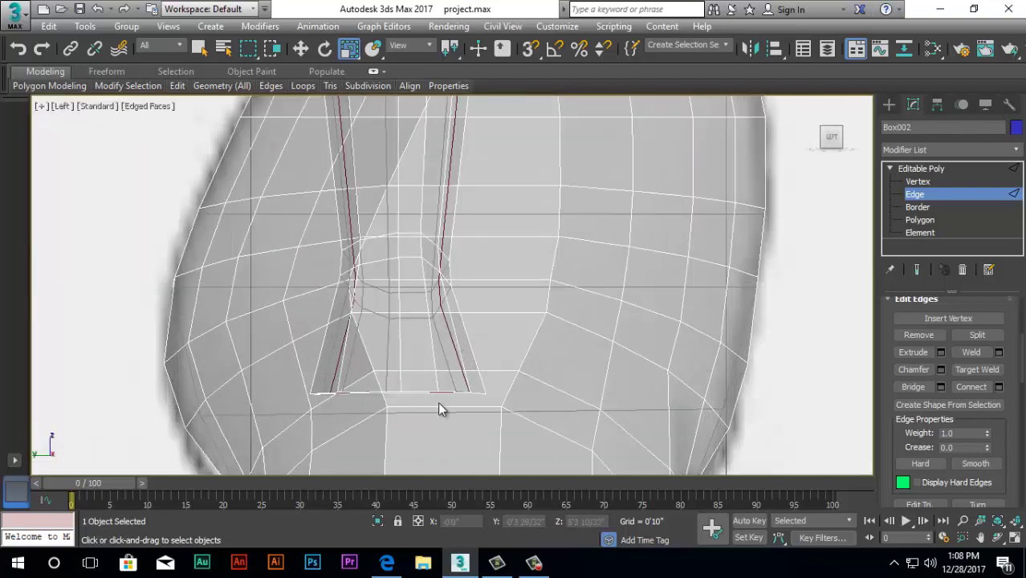
middle_click_drag(440, 408, 459, 358, "alt")
scroll(489, 131, "up", 3)
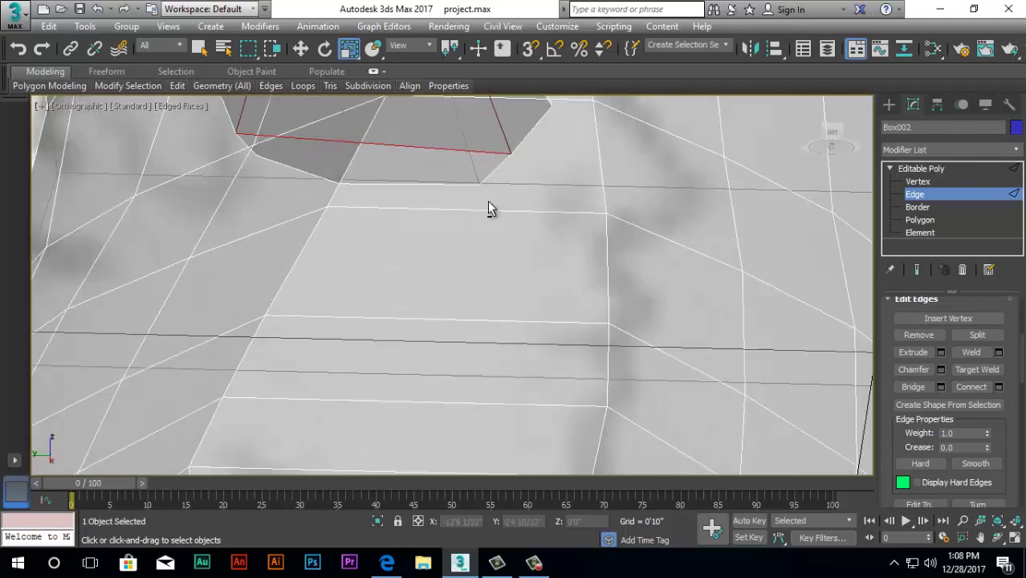
middle_click_drag(487, 201, 421, 286, "alt")
scroll(504, 248, "down", 5)
scroll(421, 286, "down", 5)
scroll(496, 165, "up", 3)
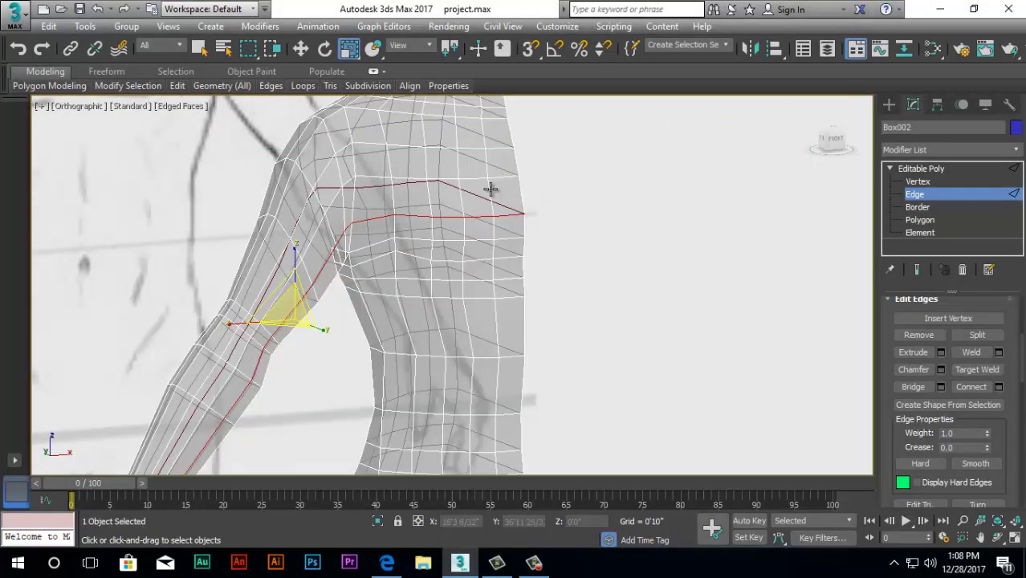
Check the chest part of the loop in the Left view and turn off the body's see-through display
key("l")
scroll(512, 113, "up", 5)
middle_click_drag(512, 112, 472, 240)
scroll(410, 376, "up", 6)
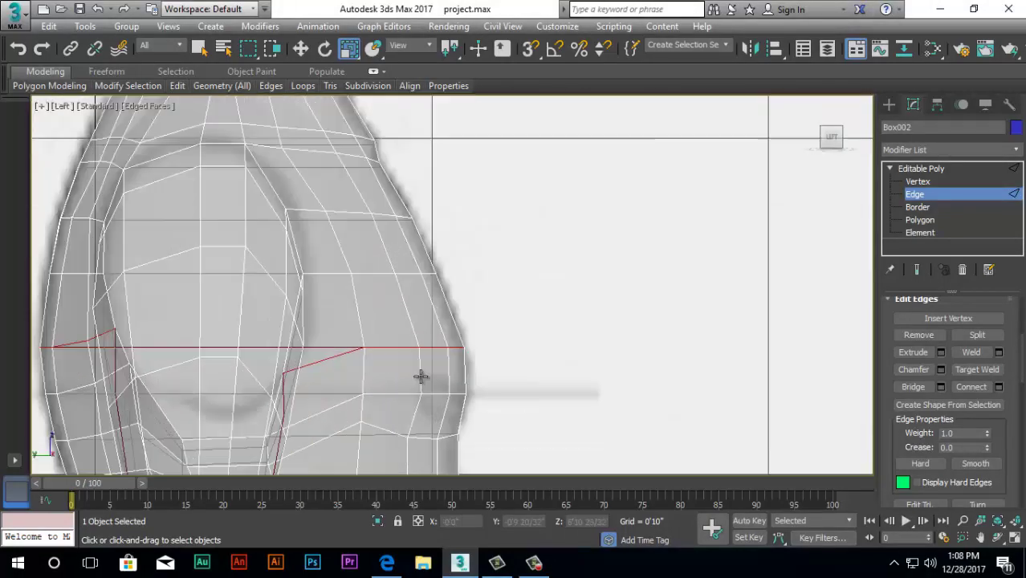
key("shift+z")
key("shift+z")
key("shift+z")
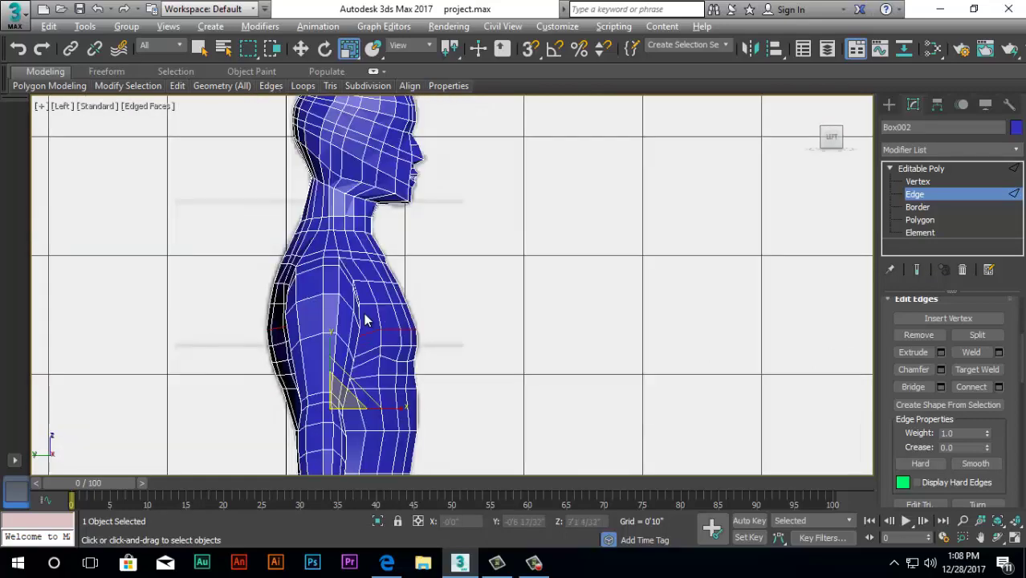
Examine the opaque body and the open wrist end of the arm from the front and from below
mouse_move(335, 394)
middle_mouse_down("alt")
mouse_move(414, 432)
mouse_move(480, 435)
mouse_move(282, 426)
mouse_move(337, 435)
mouse_move(336, 370)
mouse_move(539, 310)
mouse_move(574, 190)
mouse_move(435, 247)
mouse_move(508, 257)
mouse_move(566, 241)
mouse_move(492, 230)
mouse_move(591, 195)
mouse_move(590, 309)
middle_mouse_up("alt")
scroll(583, 201, "down", 5)
scroll(594, 426, "up", 6)
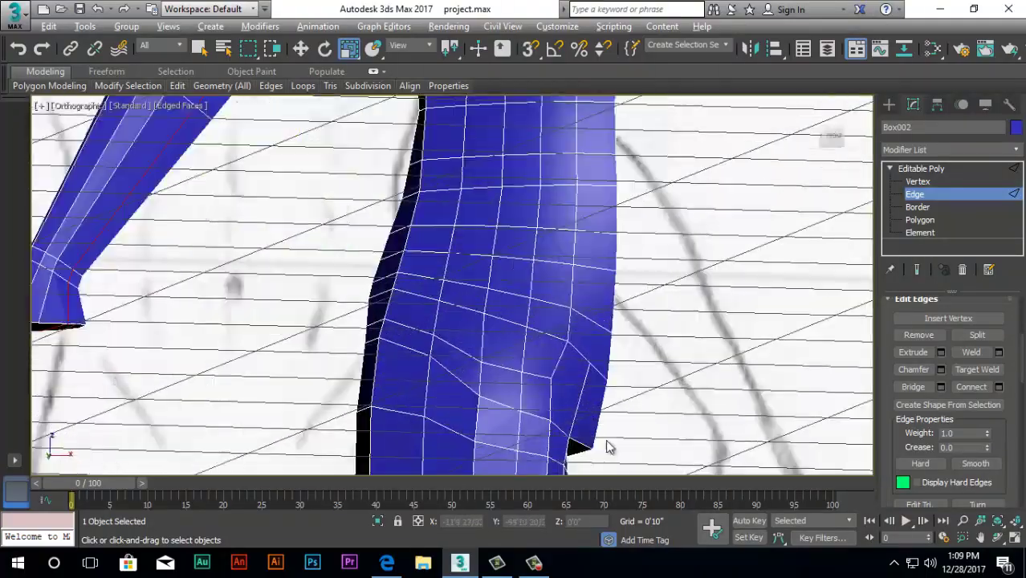
middle_click_drag(606, 447, 574, 441, "alt")
scroll(530, 439, "down", 5)
scroll(567, 401, "down", 5)
scroll(474, 361, "up", 12)
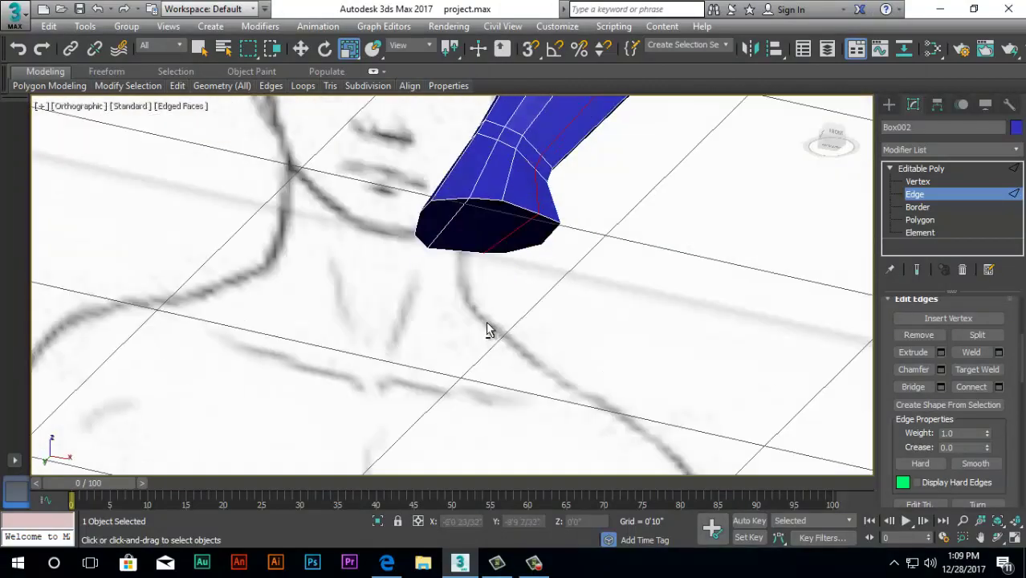
mouse_move(437, 325)
middle_mouse_down("alt")
mouse_move(417, 348)
mouse_move(456, 366)
mouse_move(405, 348)
mouse_move(415, 358)
mouse_move(444, 305)
middle_mouse_up("alt")
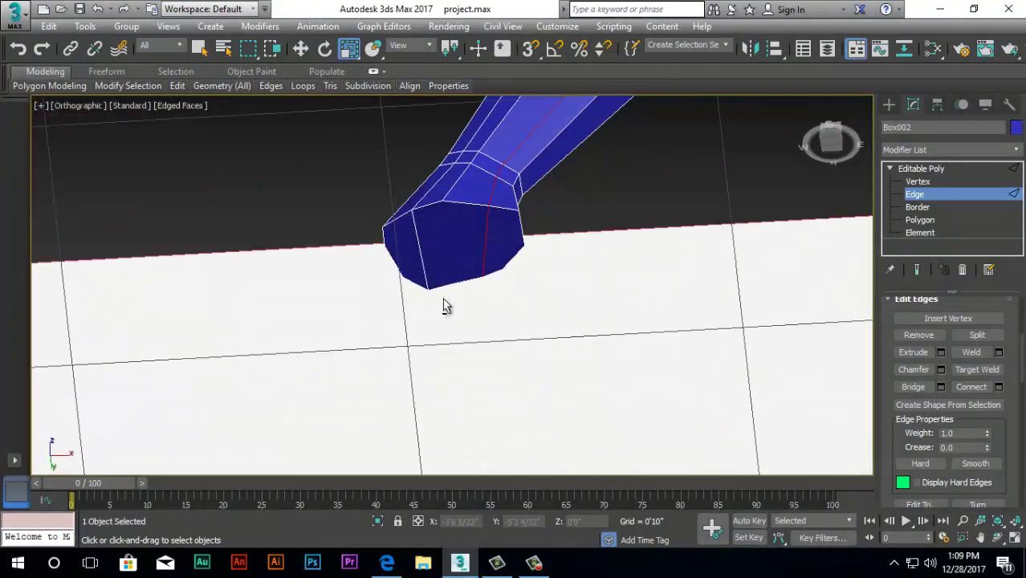